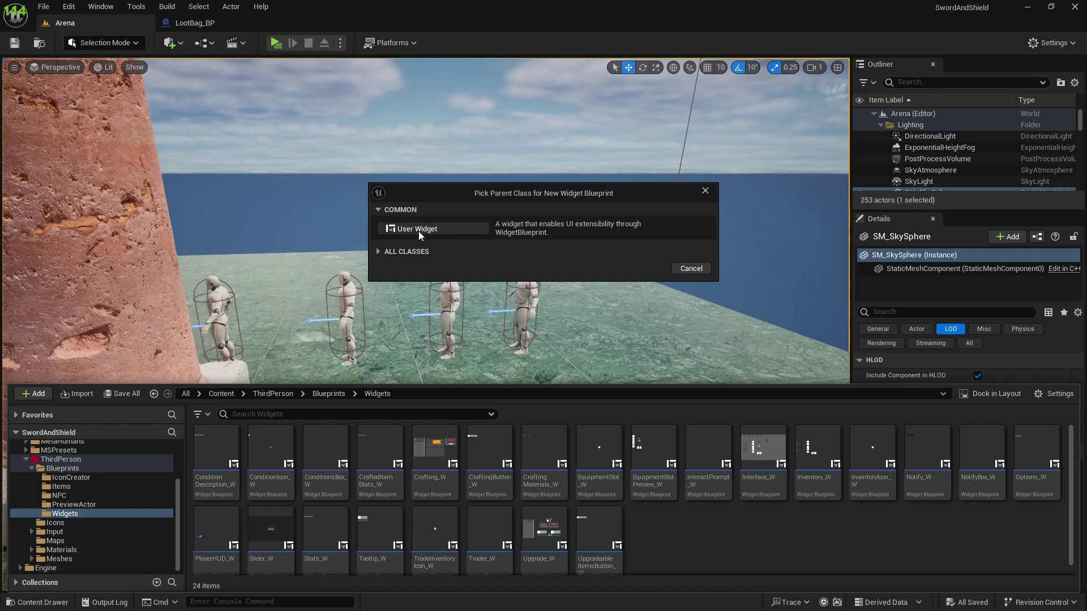
- Create a User Widget blueprint named LootContainer_W in the Widgets folder and open it for editing
{"action": "left_click", "coordinate": [417, 228]}
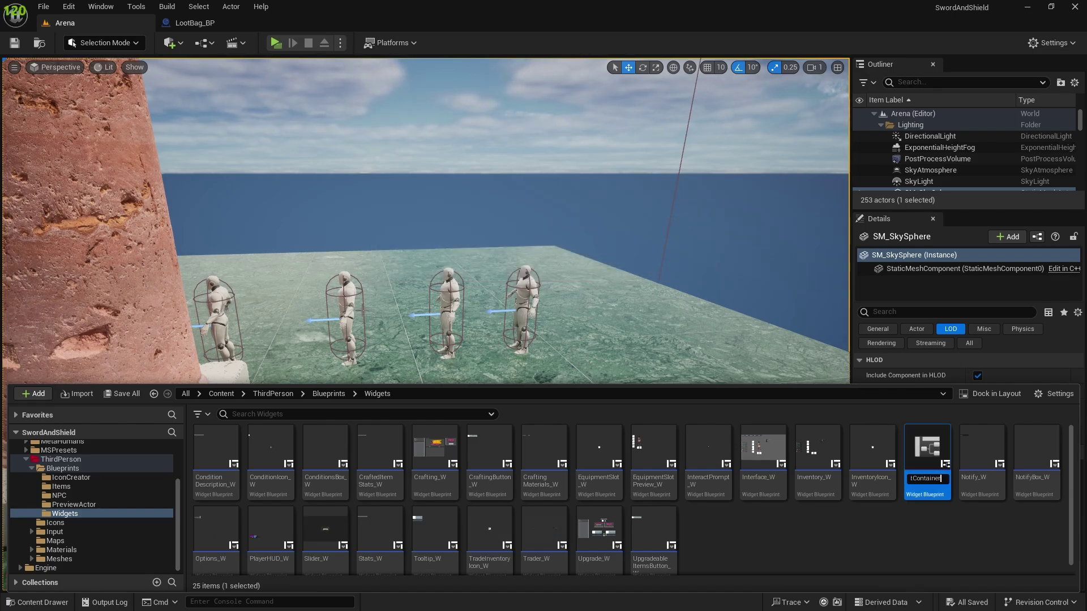
{"action": "type", "text": "LootContainer_W"}
{"action": "key", "text": "Return"}
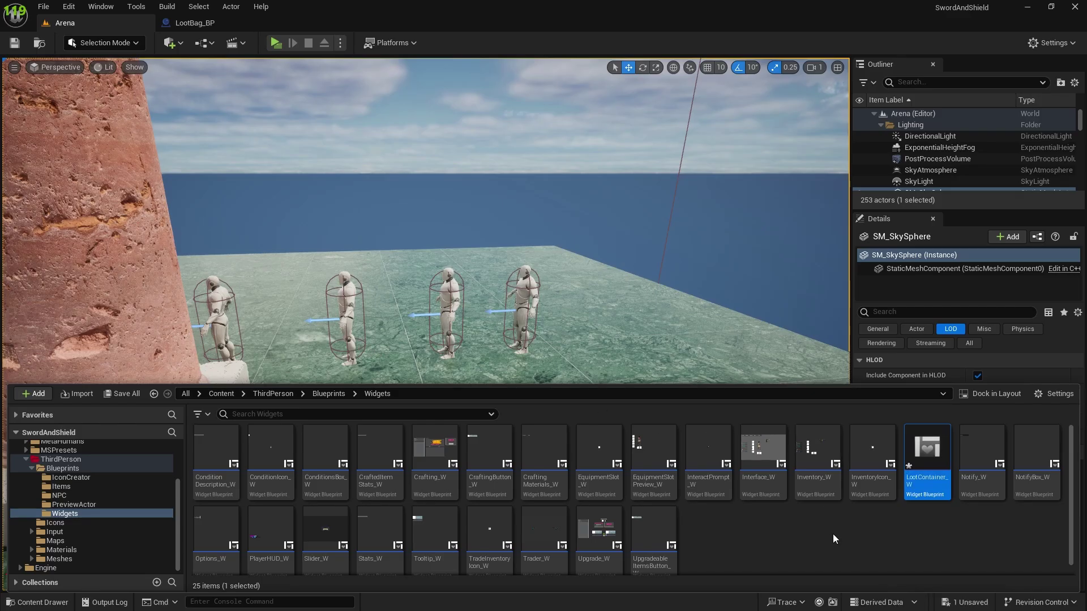
{"action": "double_click", "coordinate": [927, 450]}
- Add a Canvas Panel as the root of the widget and place a Border inside it
{"action": "left_click", "coordinate": [38, 79]}
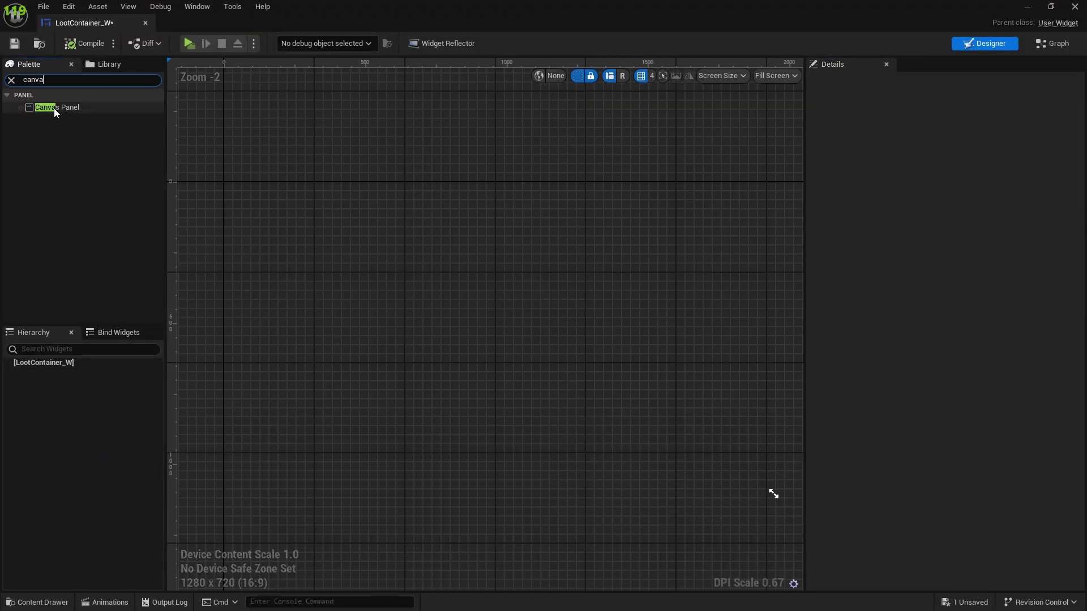
{"action": "left_click_drag", "start_coordinate": [53, 108], "coordinate": [35, 368]}
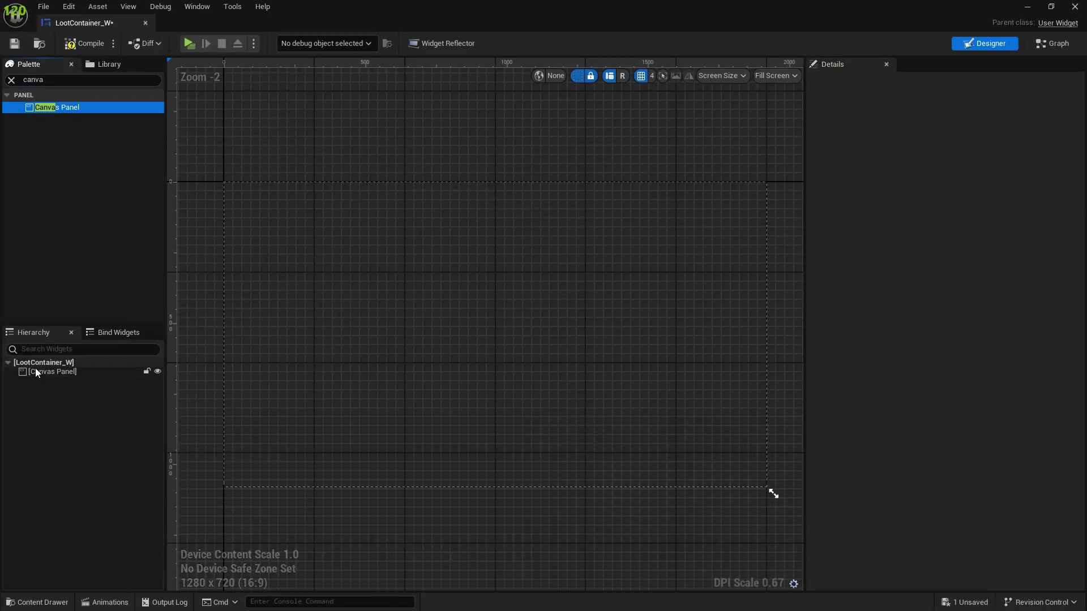
{"action": "left_click", "coordinate": [10, 80]}
{"action": "type", "text": "border"}
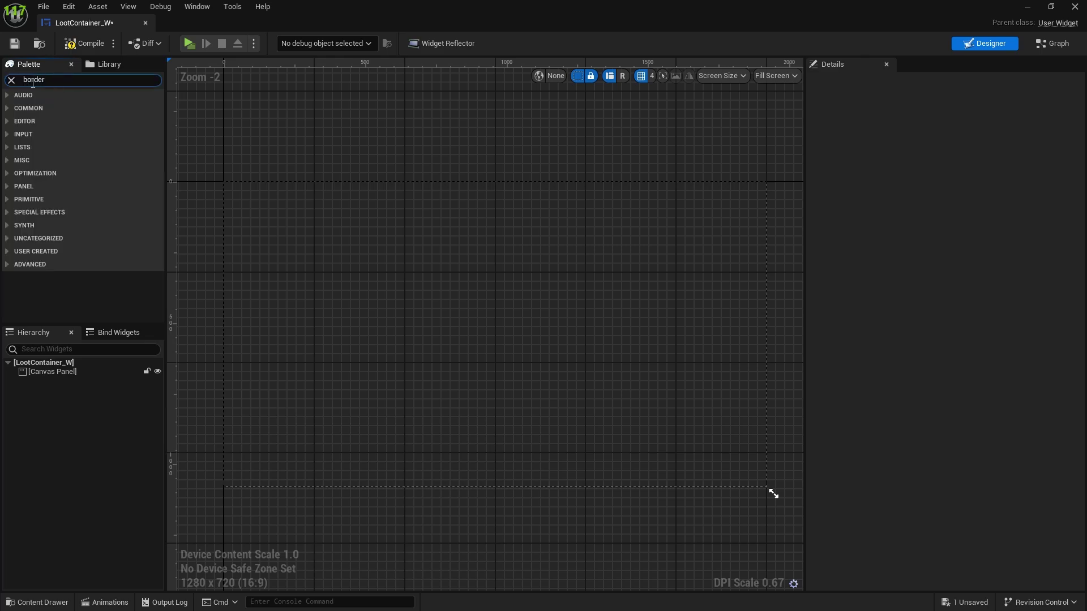
{"action": "left_click_drag", "start_coordinate": [46, 107], "coordinate": [47, 376]}
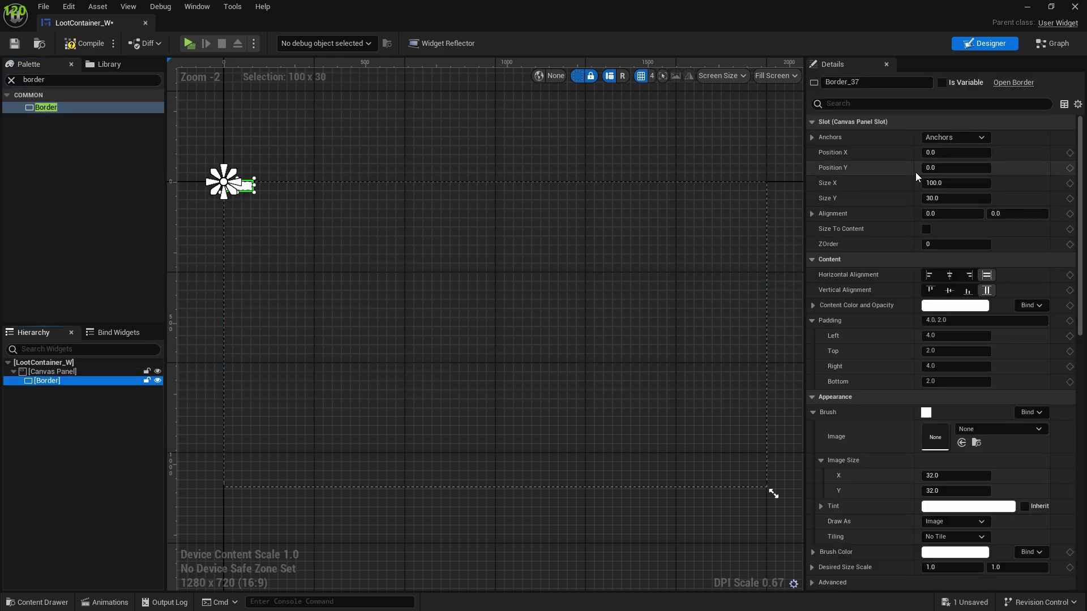
- Anchor the border to the canvas centre with 0.5 alignment and size it 380 by 250
{"action": "left_click", "coordinate": [942, 140]}
{"action": "left_click", "coordinate": [981, 204], "text": "ctrl+shift"}
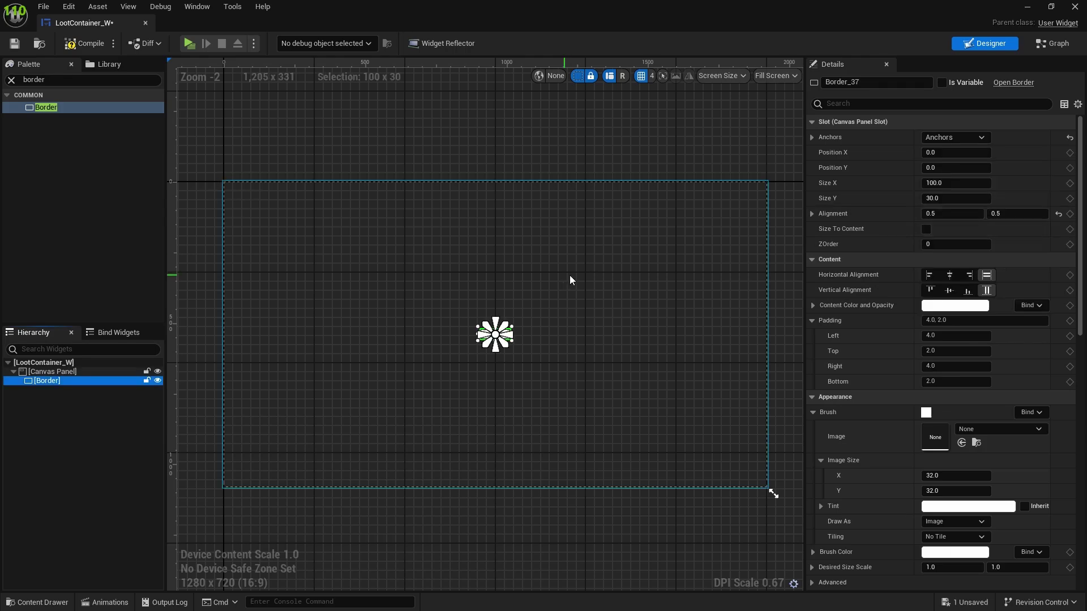
{"action": "left_click", "coordinate": [946, 183]}
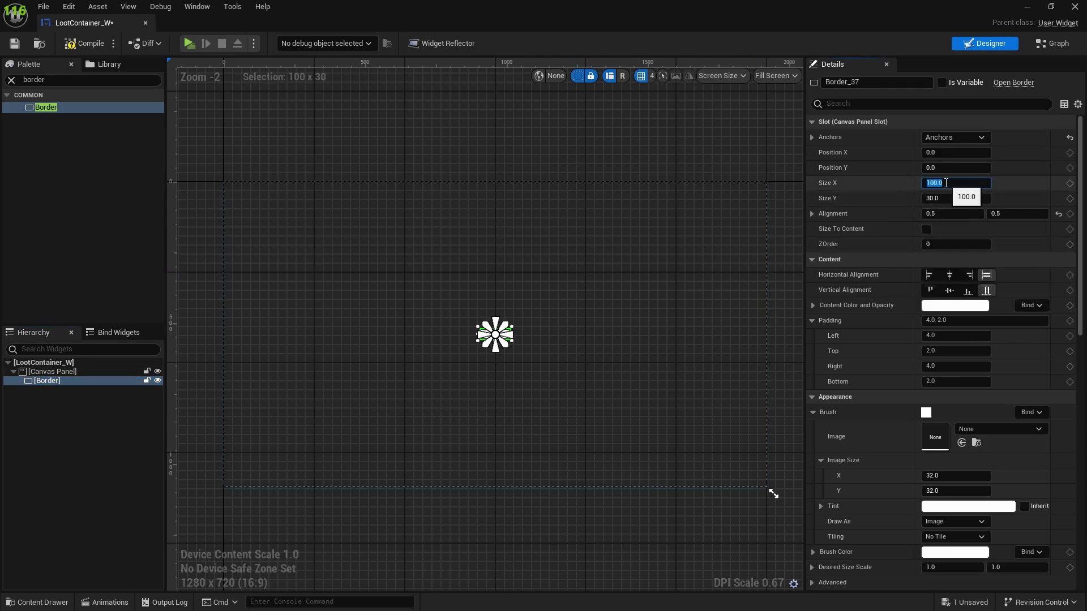
{"action": "type", "text": "380"}
{"action": "key", "text": "Return"}
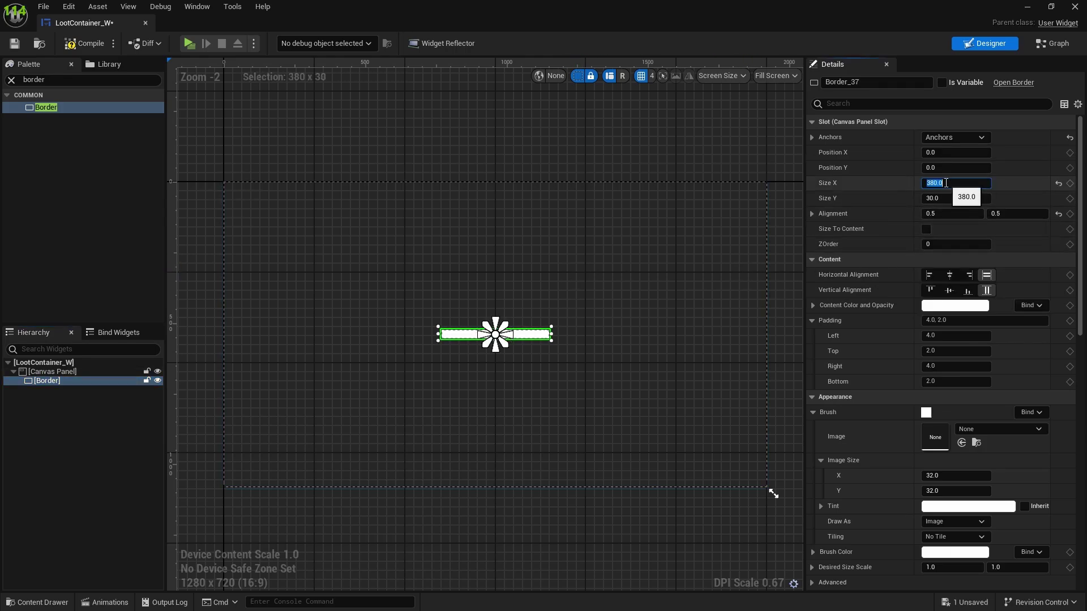
{"action": "left_click", "coordinate": [941, 198]}
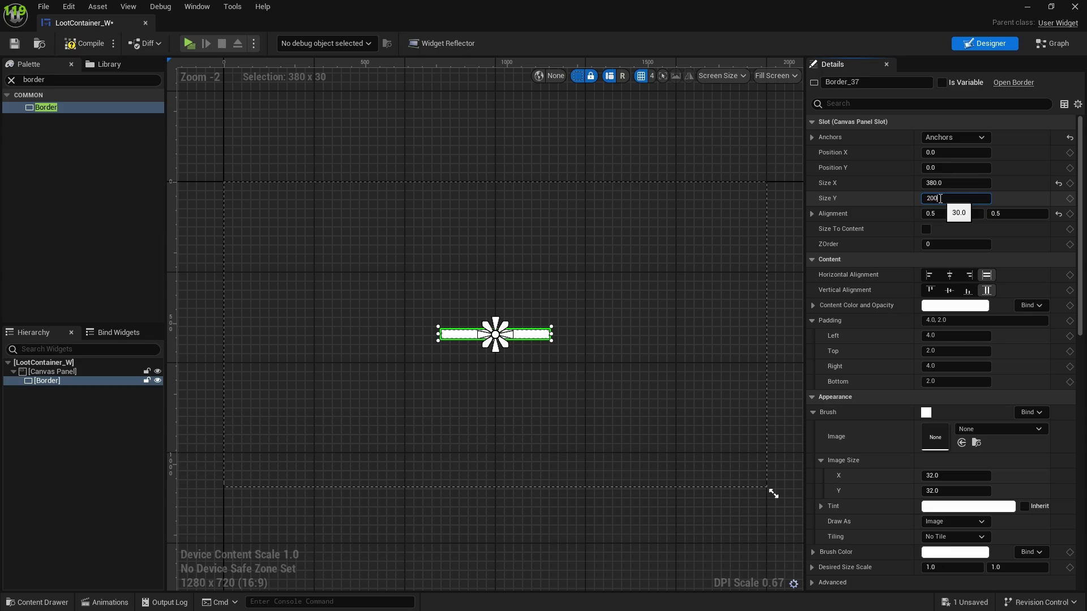
{"action": "key", "text": "Return"}
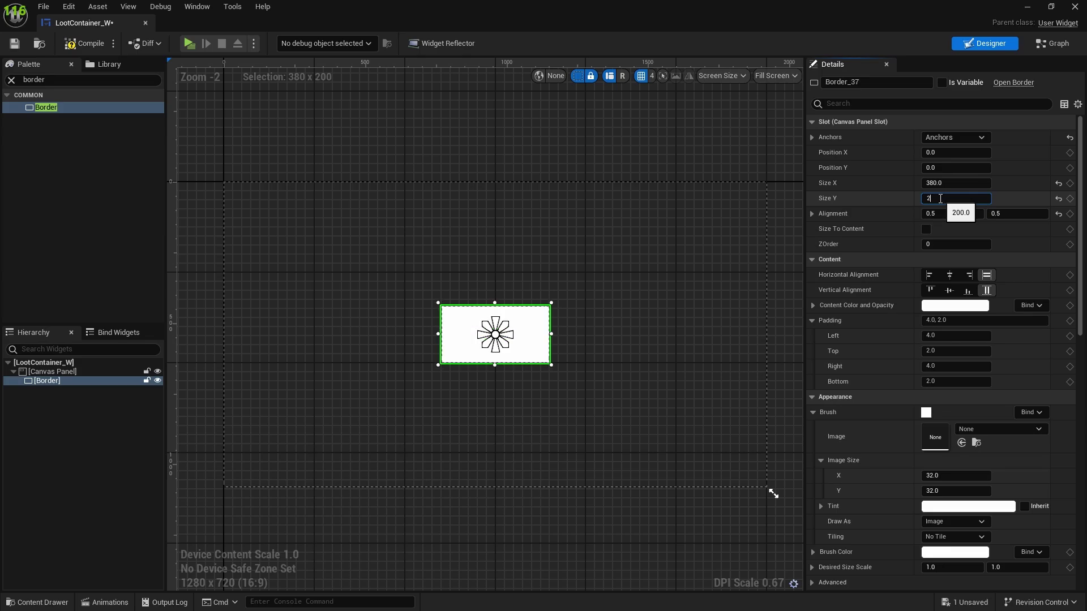
{"action": "key", "text": "Return"}
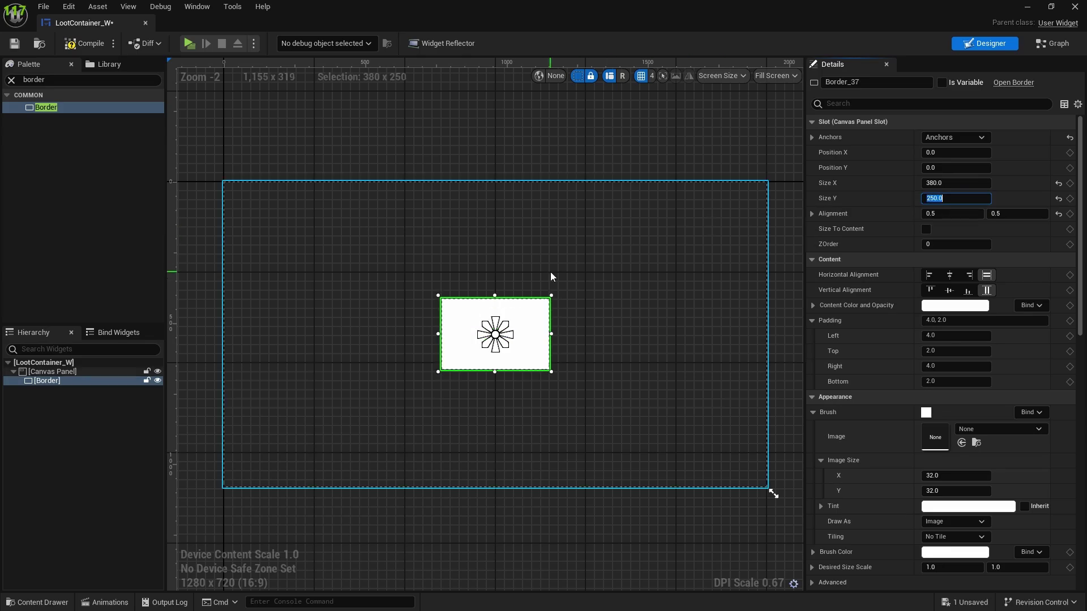
- Wrap the existing border with another Border
{"action": "scroll", "coordinate": [551, 272], "scroll_direction": "up", "scroll_amount": 4}
{"action": "right_click_drag", "start_coordinate": [551, 271], "coordinate": [638, 148]}
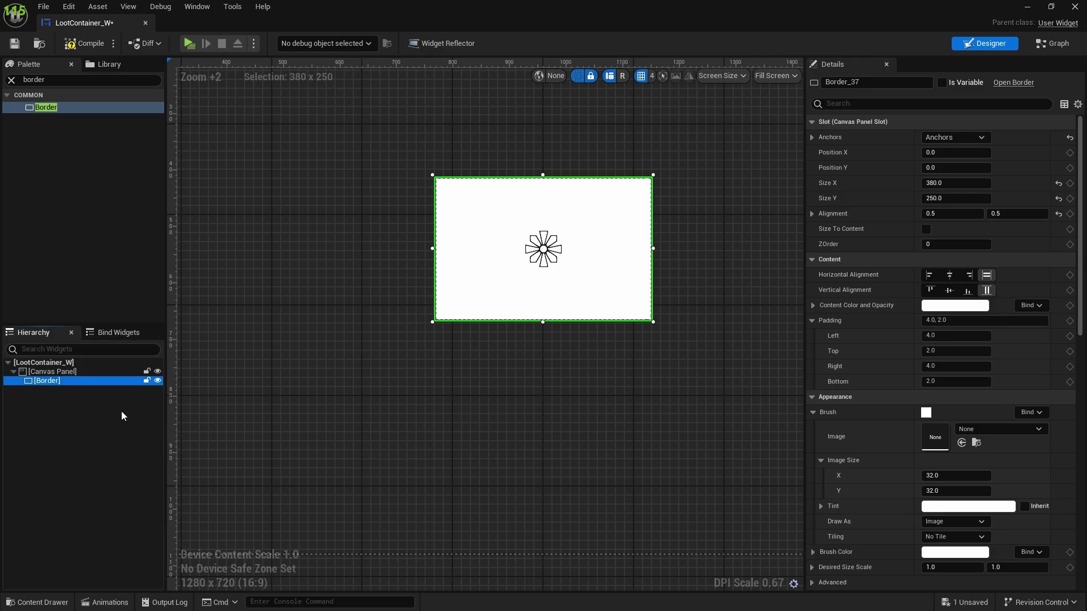
{"action": "right_click", "coordinate": [65, 380]}
{"action": "mouse_move", "coordinate": [145, 500]}
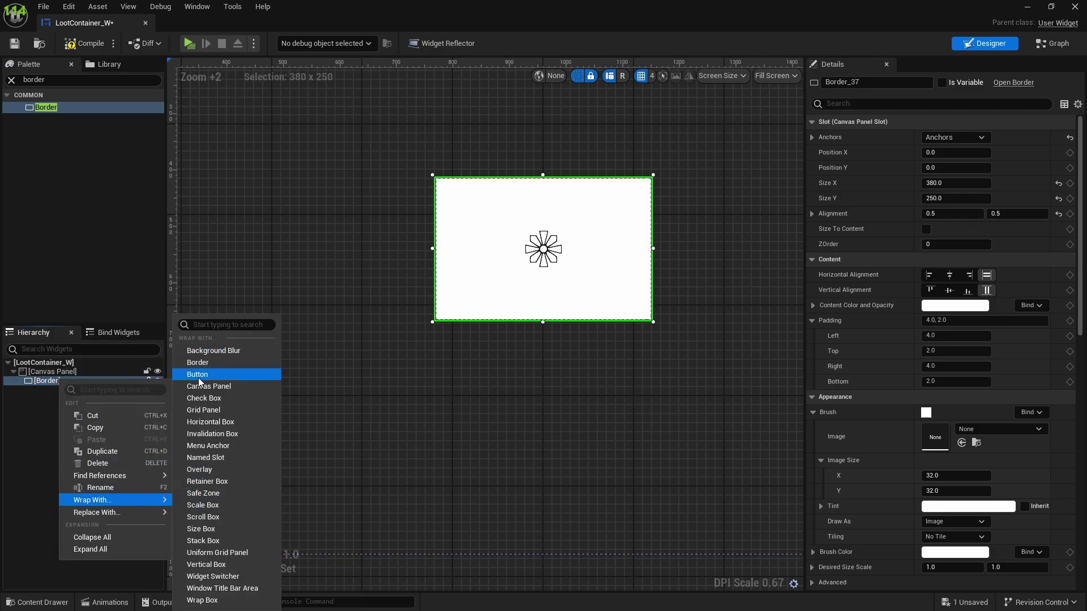
{"action": "left_click", "coordinate": [196, 364]}
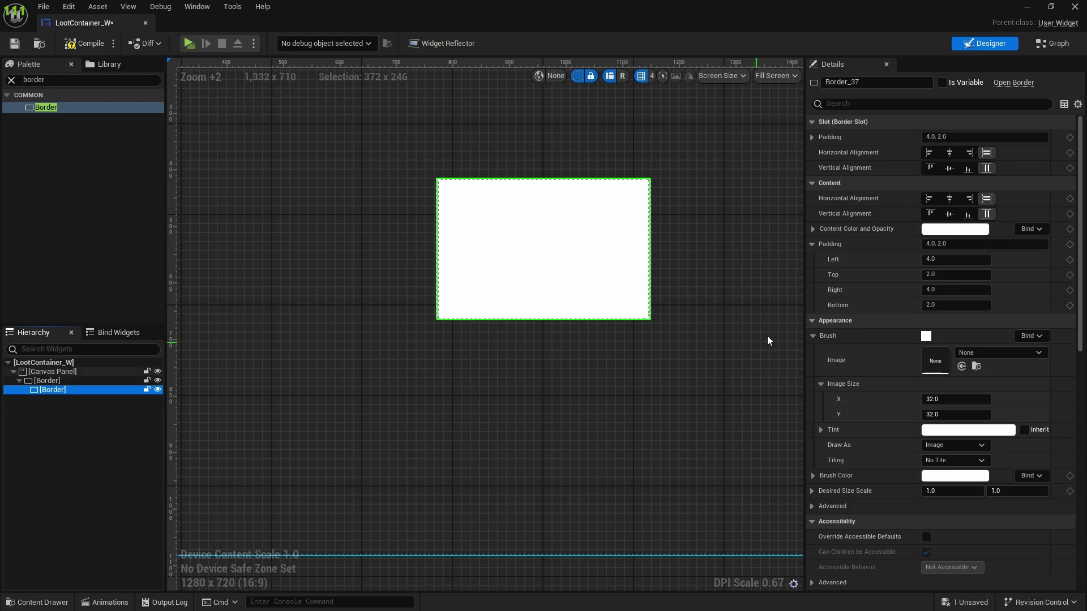
- Set the inner border's content padding to 0 and its slot padding to 4
{"action": "left_click", "coordinate": [940, 244]}
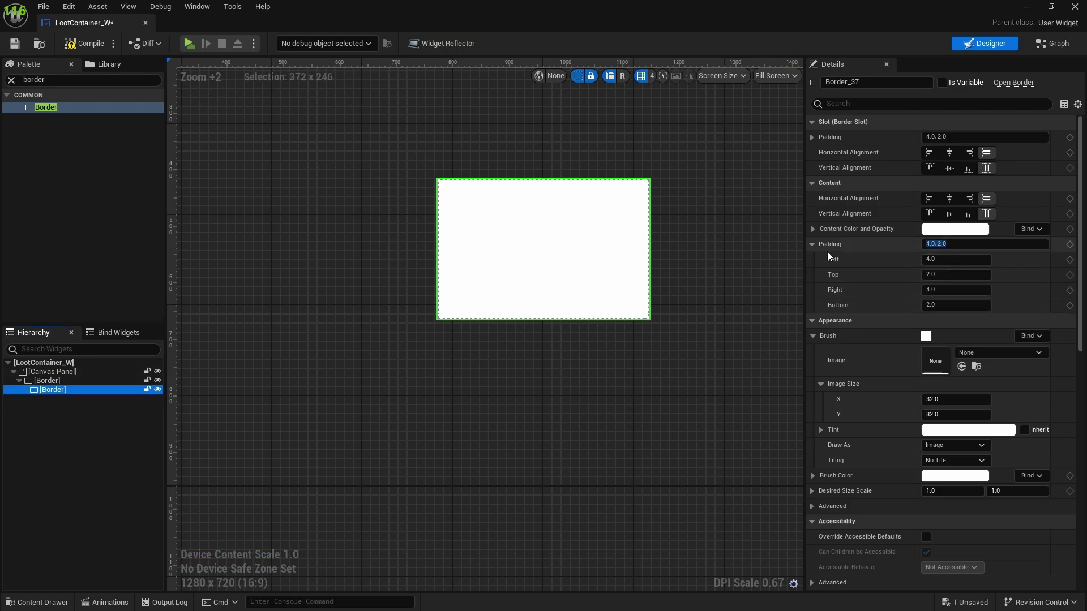
{"action": "left_click", "coordinate": [962, 244]}
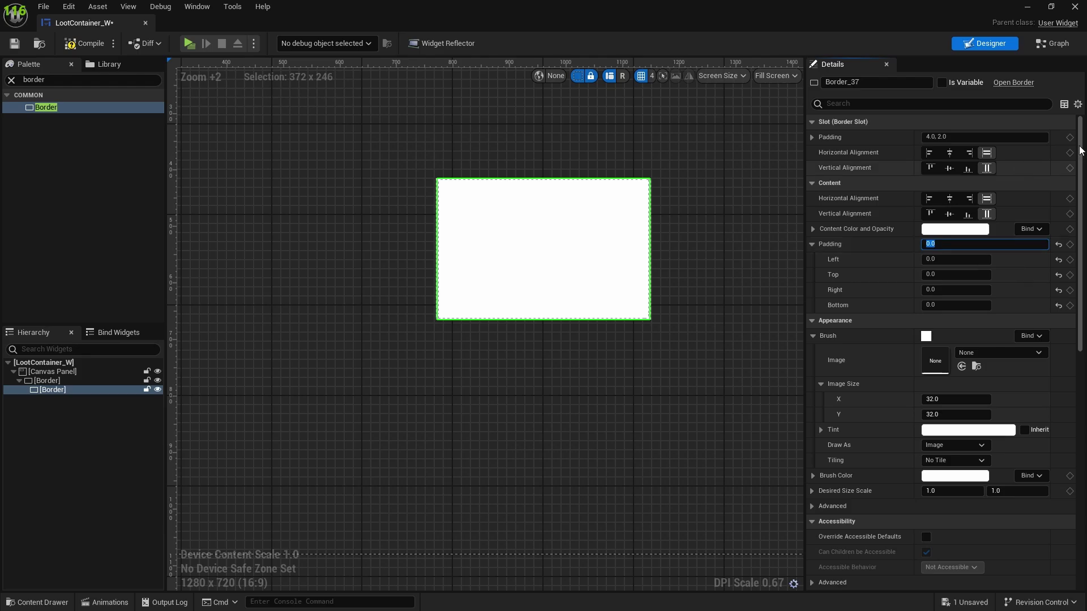
{"action": "left_click", "coordinate": [962, 137]}
{"action": "type", "text": "4"}
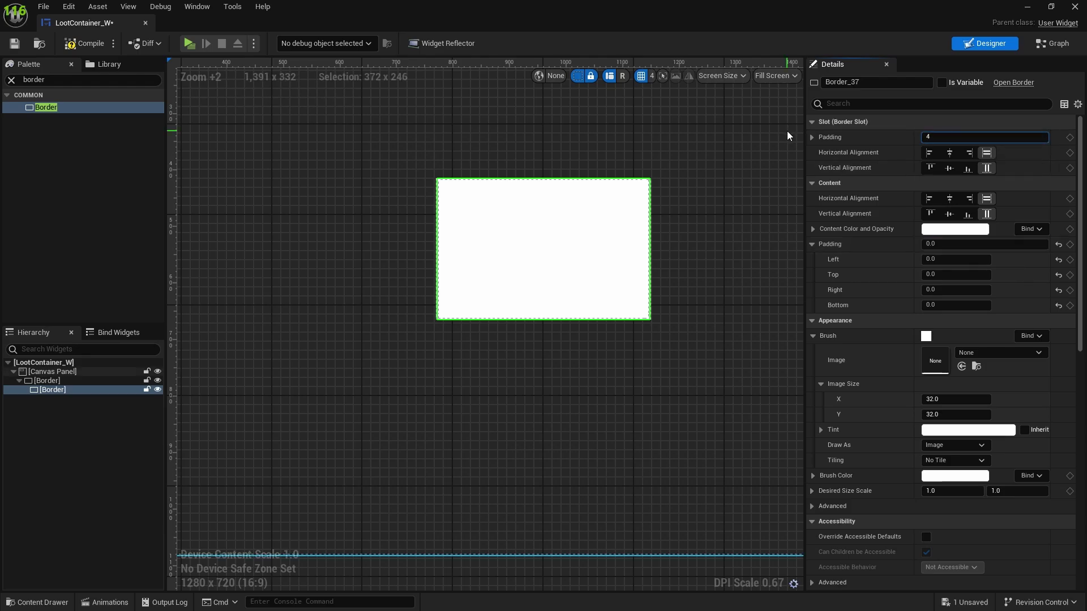
{"action": "key", "text": "Return"}
- Assign the IconFrame texture as the outer border's brush image
{"action": "left_click", "coordinate": [46, 382]}
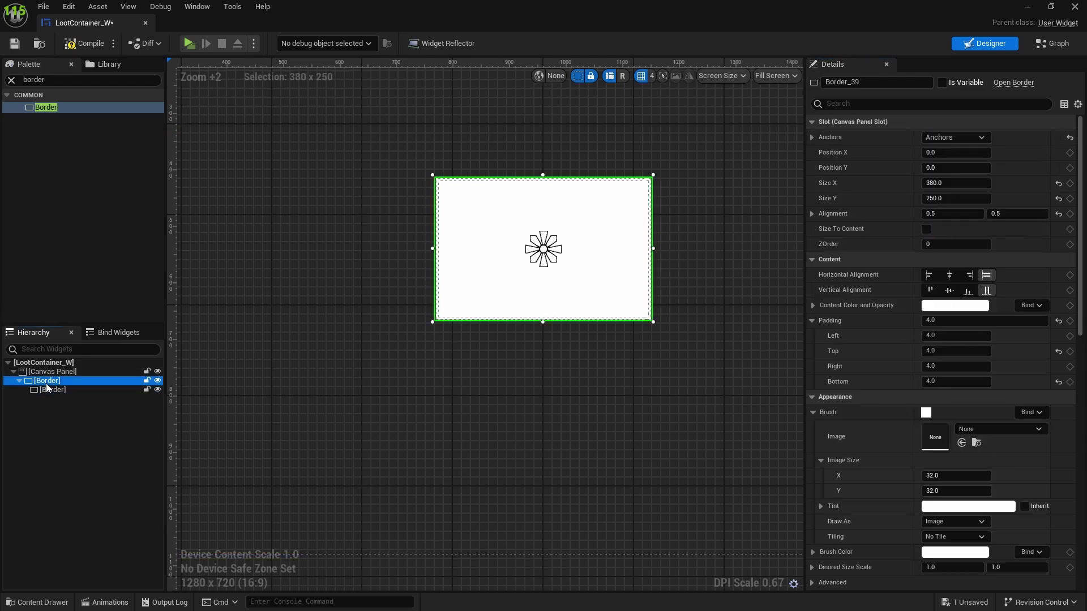
{"action": "scroll", "coordinate": [987, 400], "scroll_direction": "down", "scroll_amount": 3}
{"action": "left_click", "coordinate": [976, 341]}
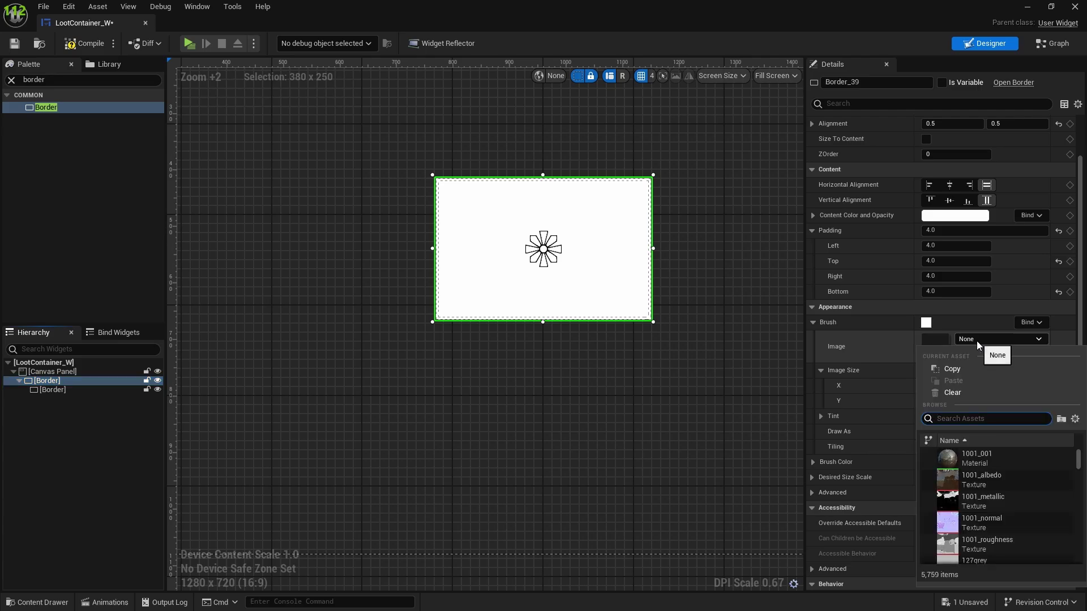
{"action": "type", "text": "frame"}
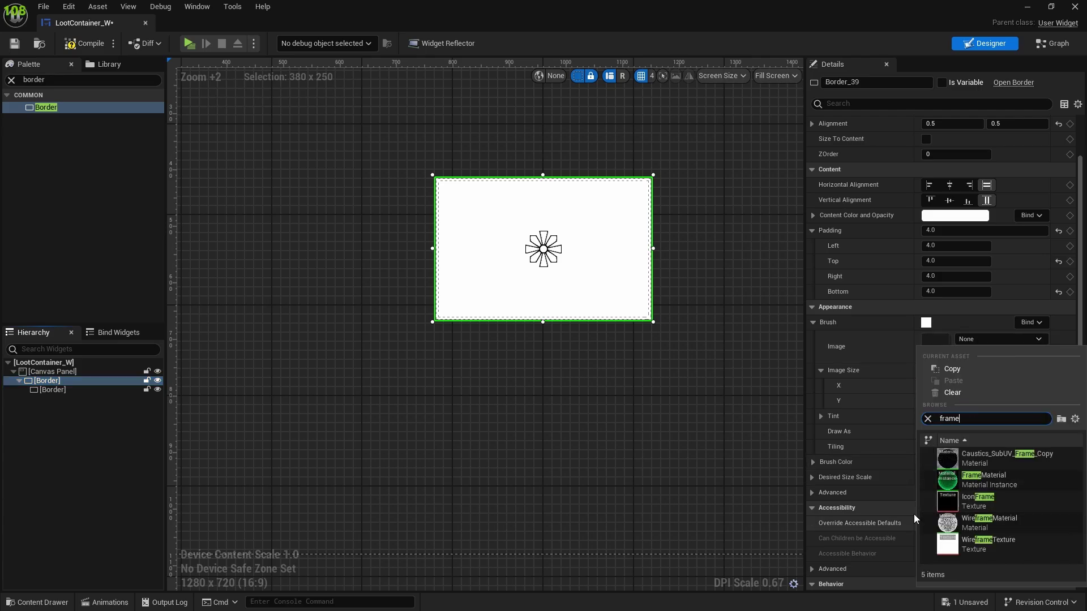
{"action": "left_click", "coordinate": [956, 504]}
- Tint the outer border's brush dark grey with a value of about 0.09
{"action": "scroll", "coordinate": [557, 226], "scroll_direction": "up", "scroll_amount": 3}
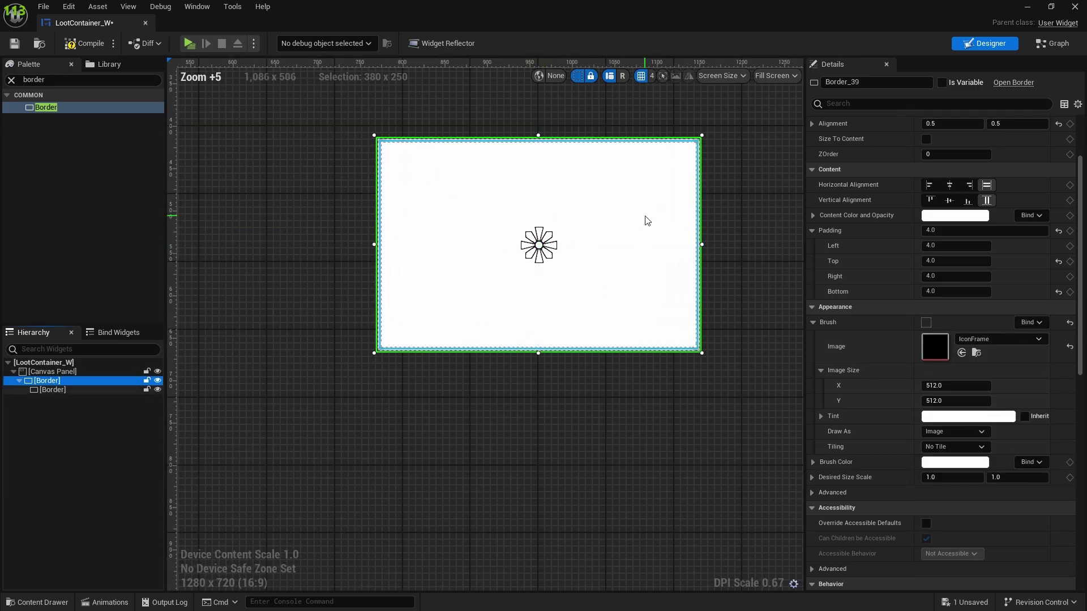
{"action": "left_click", "coordinate": [959, 419]}
{"action": "left_click_drag", "start_coordinate": [869, 422], "coordinate": [869, 451]}
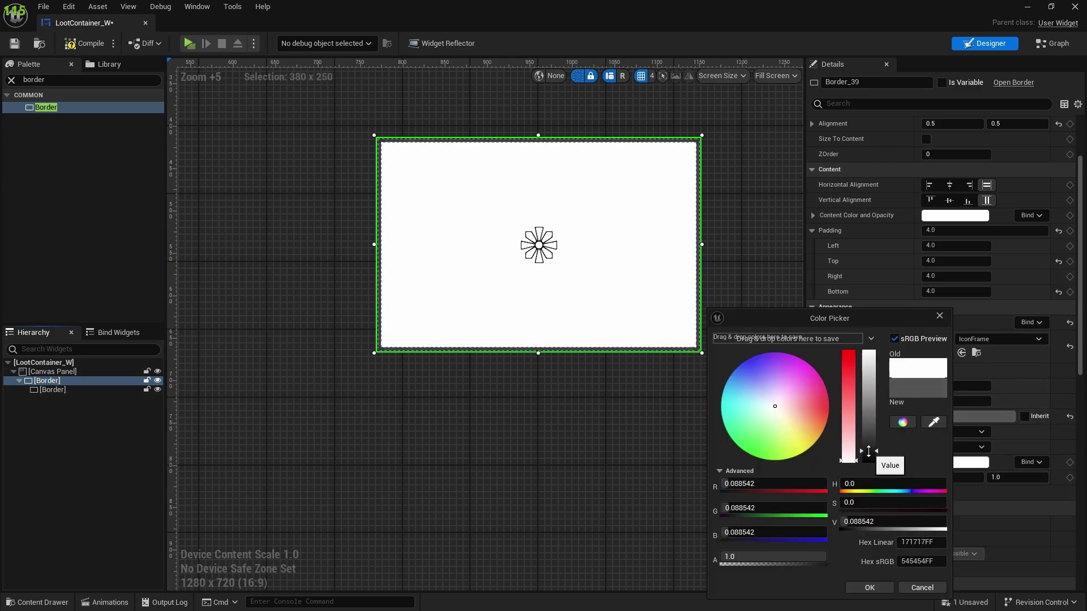
{"action": "left_click", "coordinate": [870, 587]}
- Tint the inner border's brush near-black with a value of about 0.01
{"action": "left_click", "coordinate": [54, 391]}
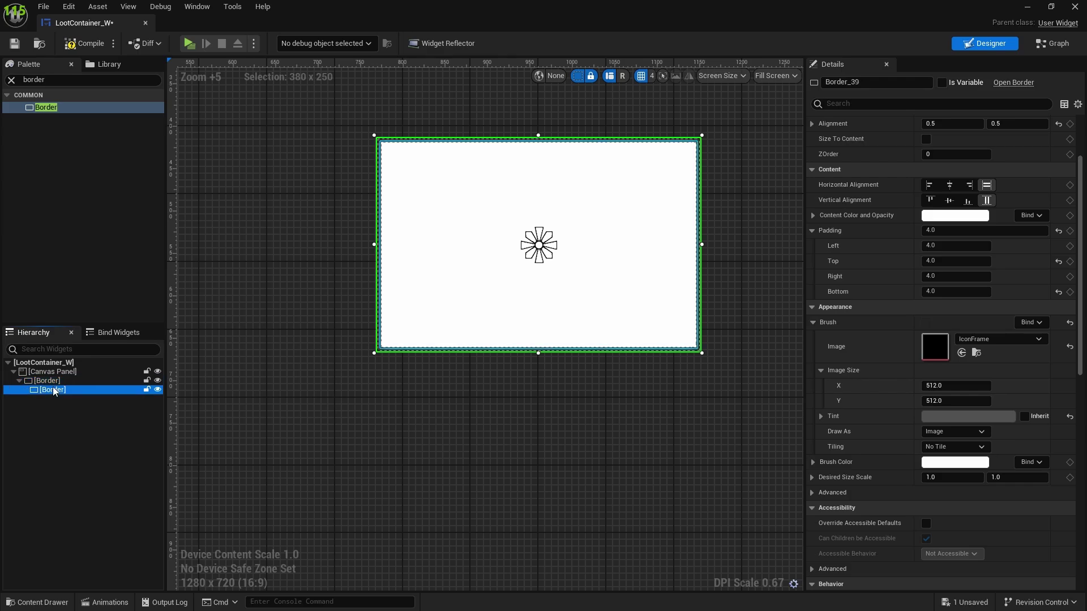
{"action": "left_click", "coordinate": [970, 339]}
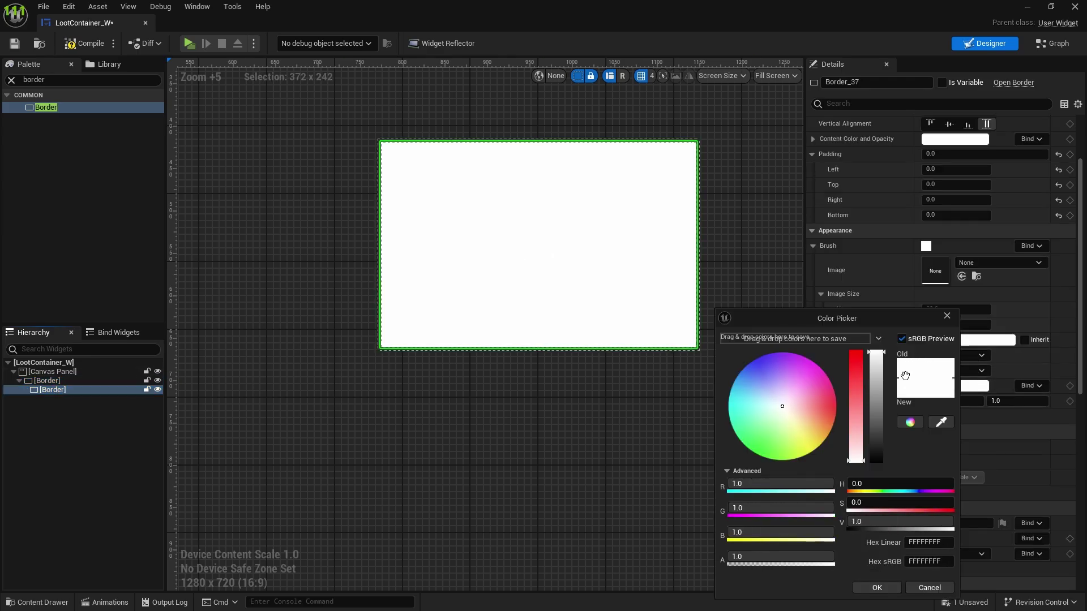
{"action": "left_click_drag", "start_coordinate": [876, 363], "coordinate": [881, 460]}
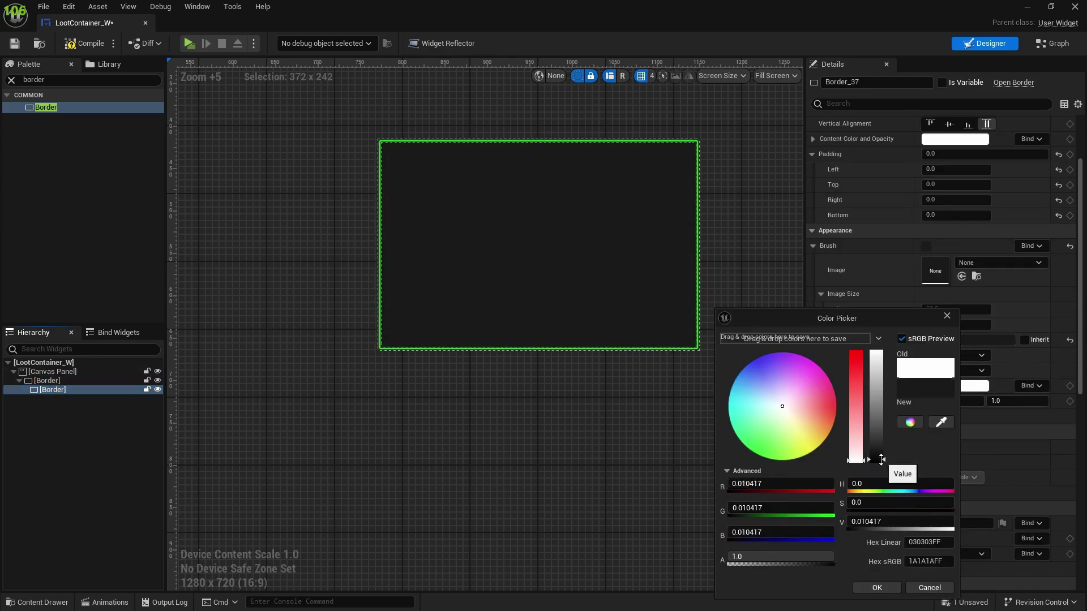
{"action": "left_click", "coordinate": [877, 588]}
- Add a Canvas Panel inside the inner border
{"action": "left_click", "coordinate": [456, 219]}
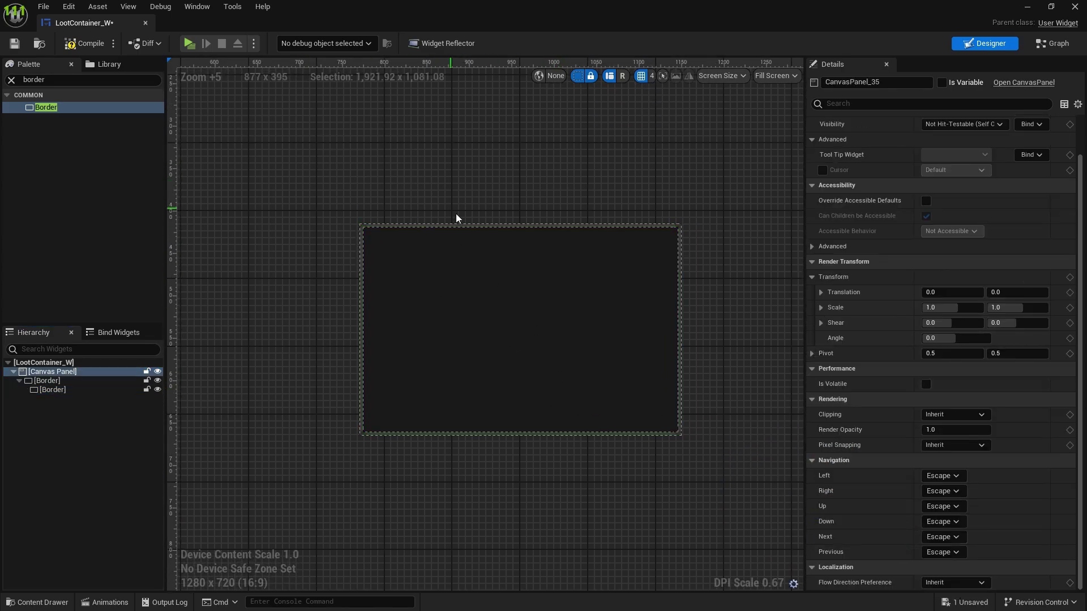
{"action": "scroll", "coordinate": [466, 275], "scroll_direction": "up", "scroll_amount": 3}
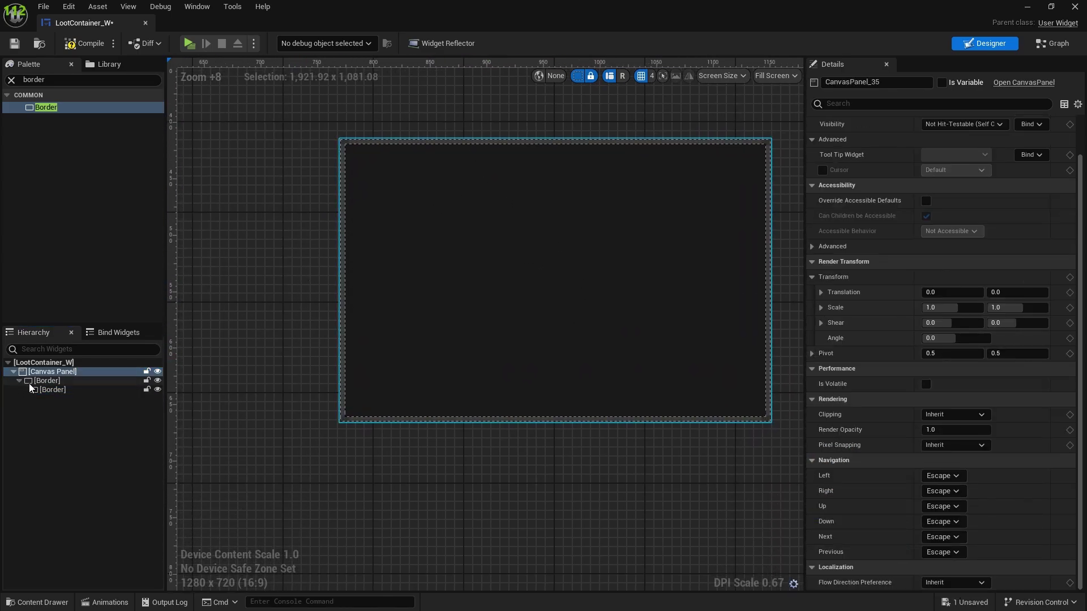
{"action": "left_click", "coordinate": [50, 390]}
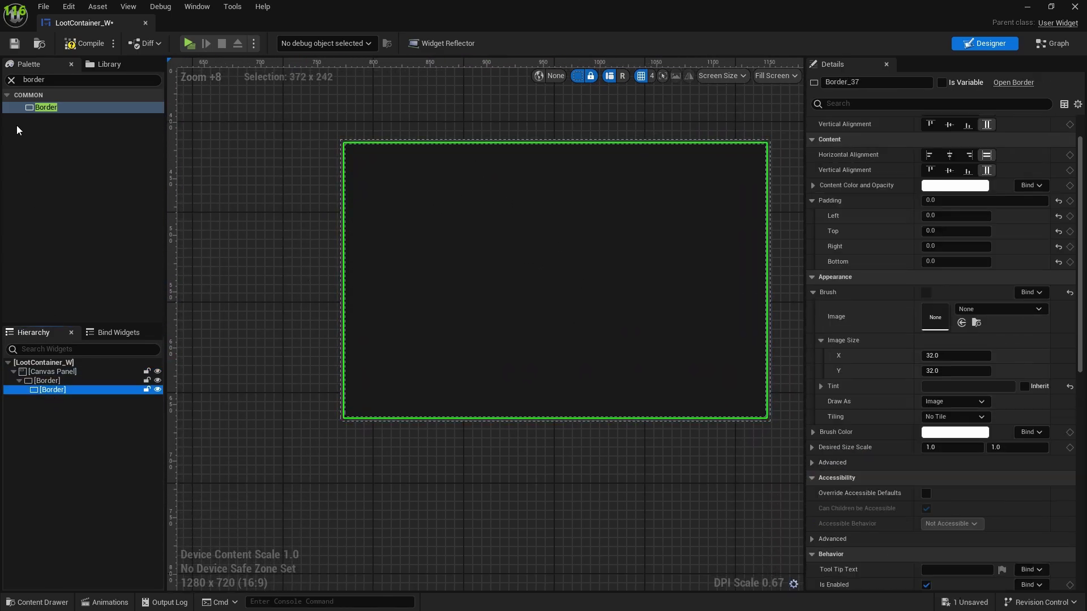
{"action": "left_click", "coordinate": [11, 82]}
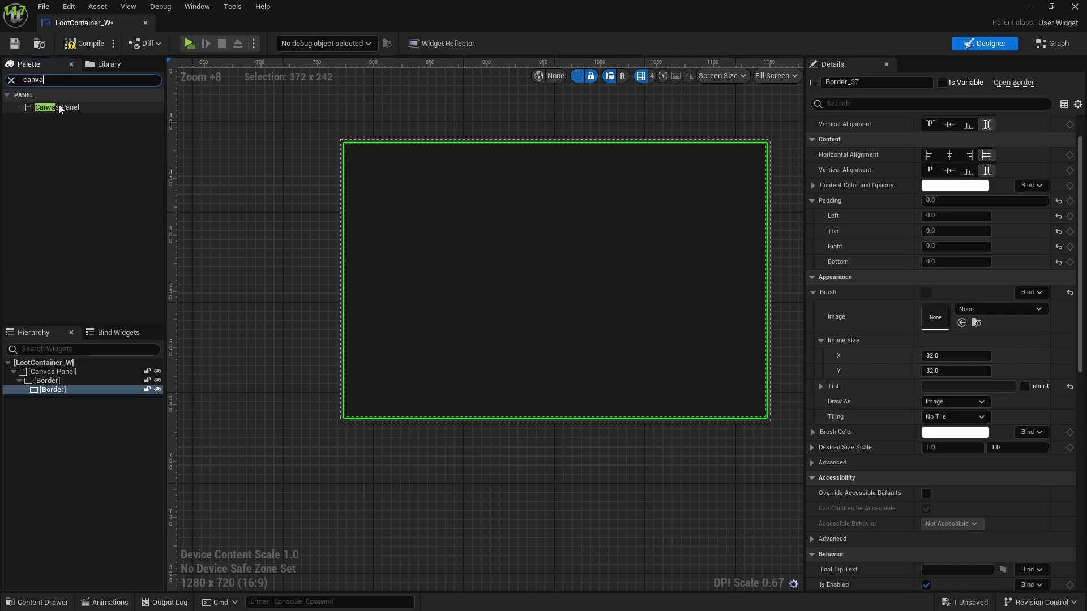
{"action": "left_click_drag", "start_coordinate": [57, 107], "coordinate": [58, 407]}
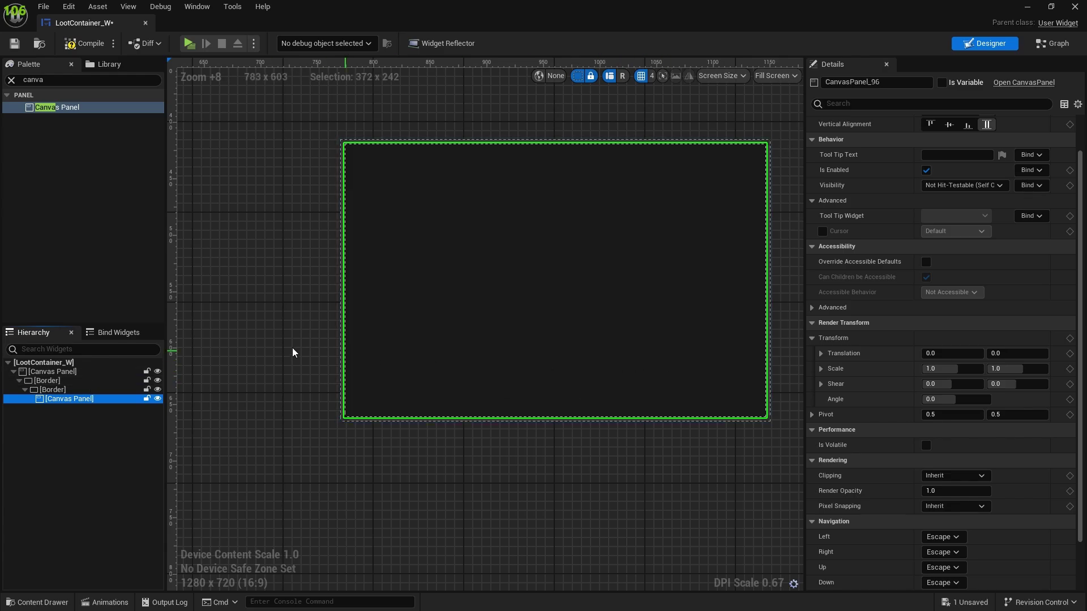
- Add a Vertical Box inside the inner Canvas Panel
{"action": "scroll", "coordinate": [425, 379], "scroll_direction": "down", "scroll_amount": 2}
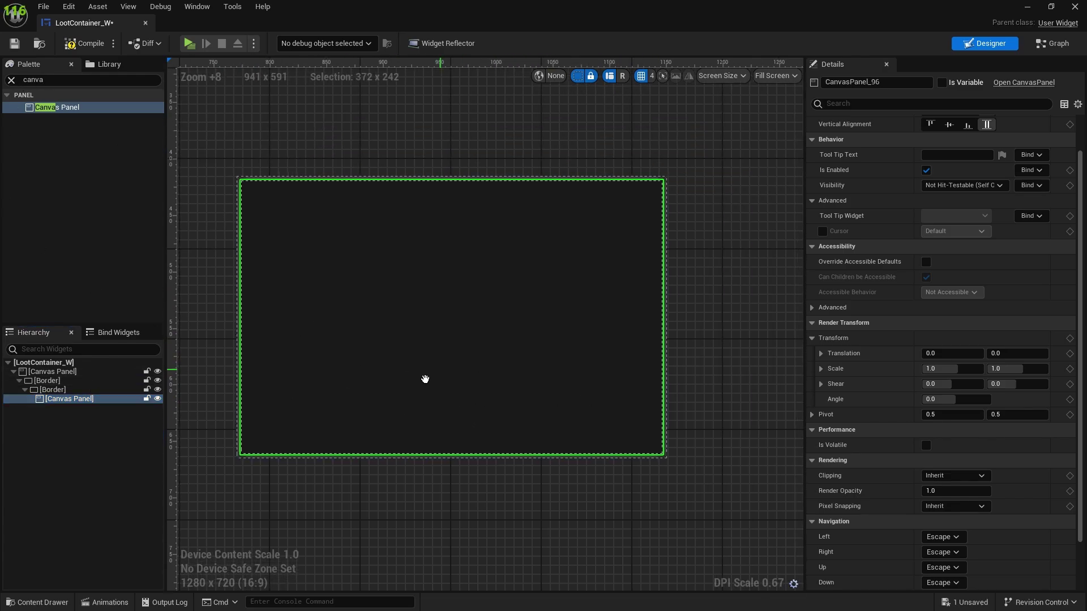
{"action": "right_click_drag", "start_coordinate": [352, 296], "coordinate": [511, 287]}
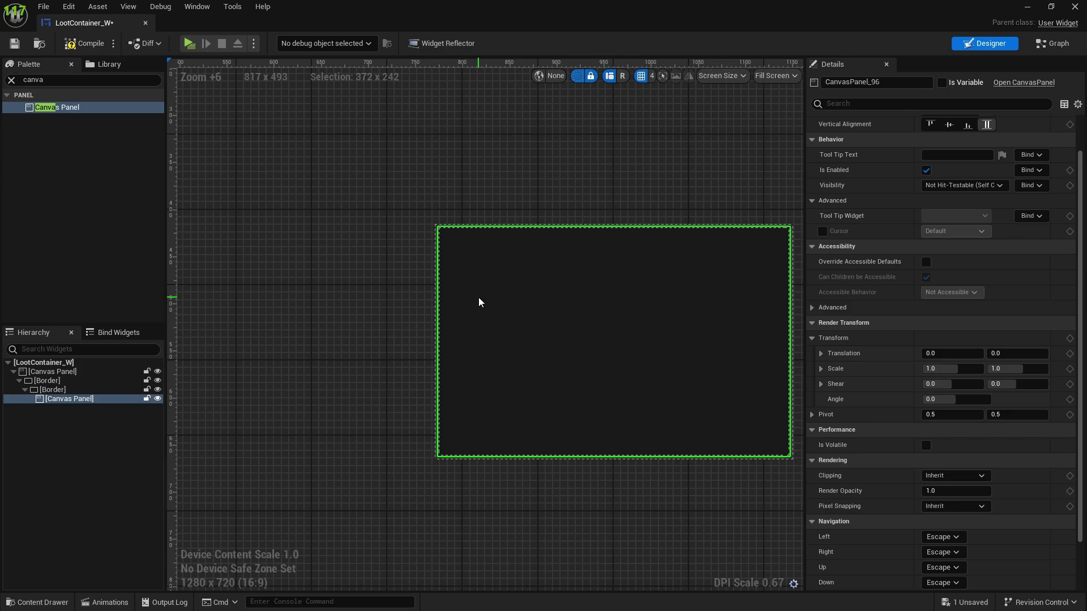
{"action": "right_click_drag", "start_coordinate": [499, 294], "coordinate": [423, 280]}
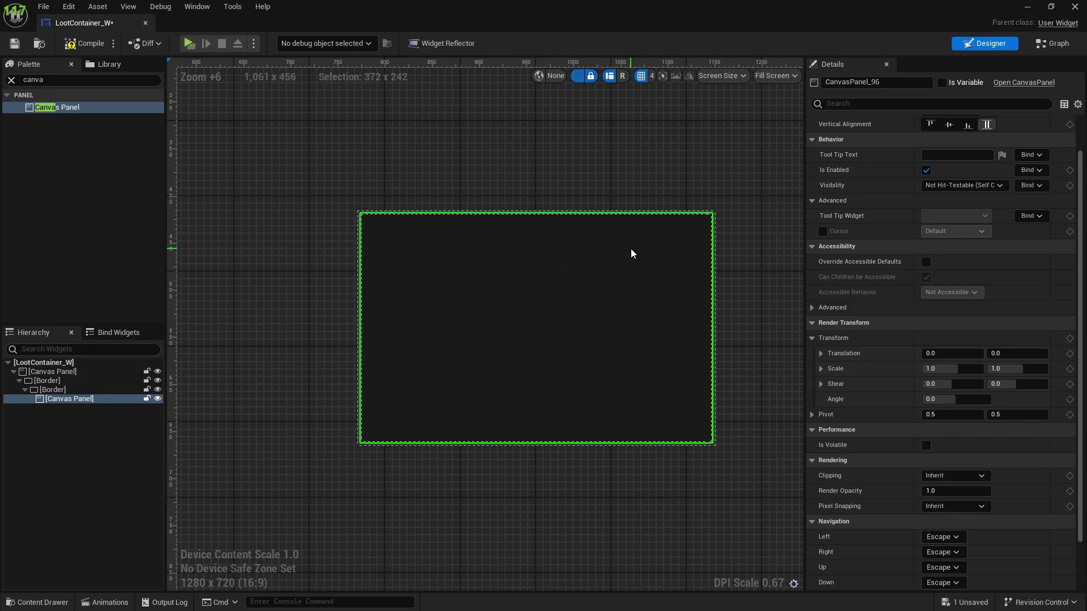
{"action": "left_click", "coordinate": [12, 79]}
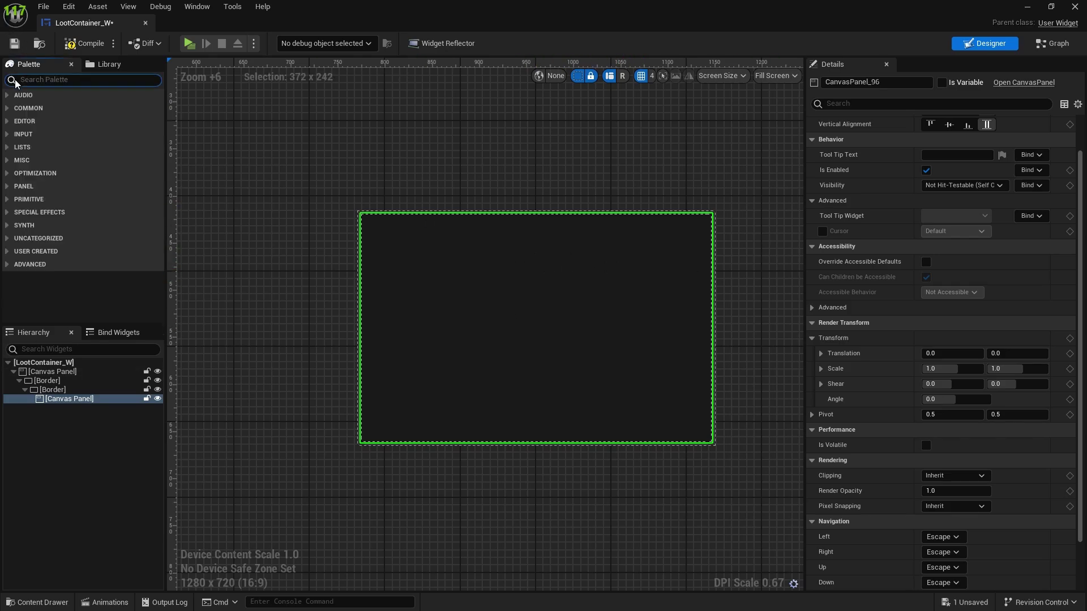
{"action": "type", "text": "vertica"}
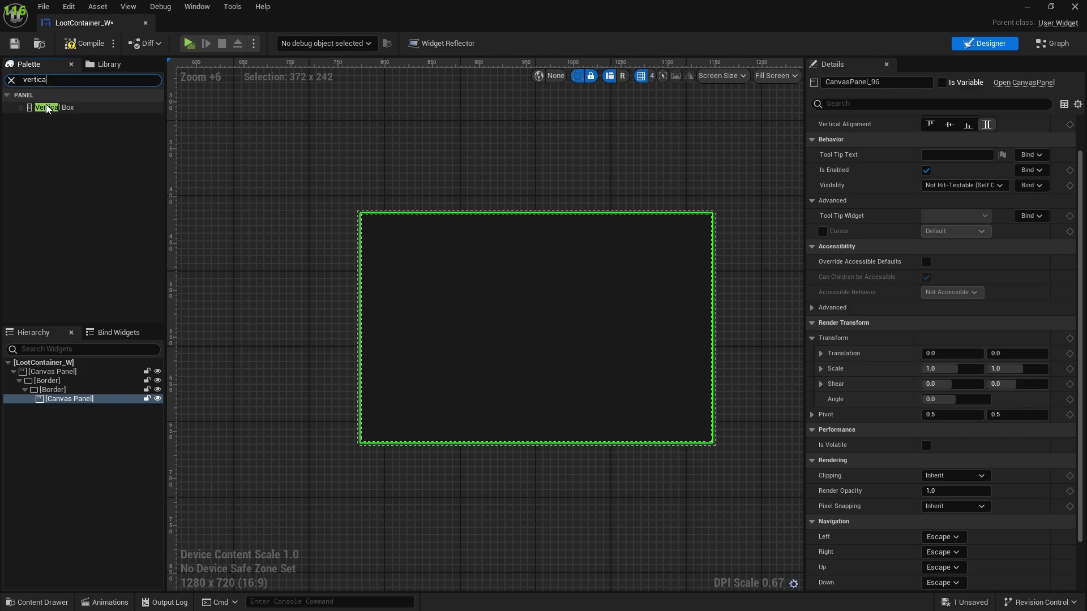
{"action": "left_click_drag", "start_coordinate": [42, 107], "coordinate": [68, 428]}
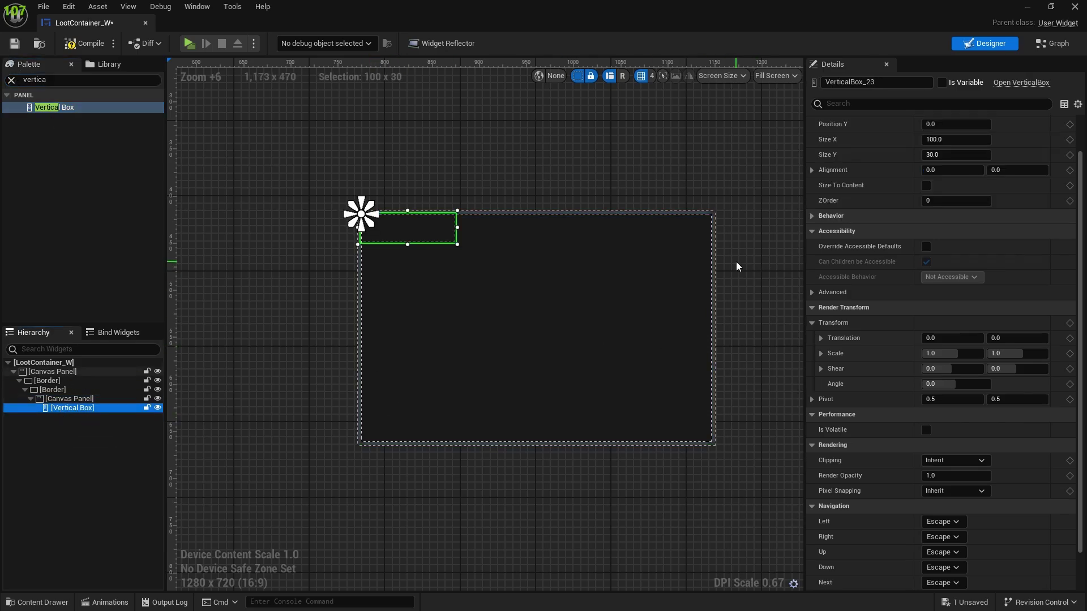
- Anchor the Vertical Box to fill the whole inner canvas with matching position and alignment, and set its bottom offset to 40
{"action": "left_click", "coordinate": [956, 137]}
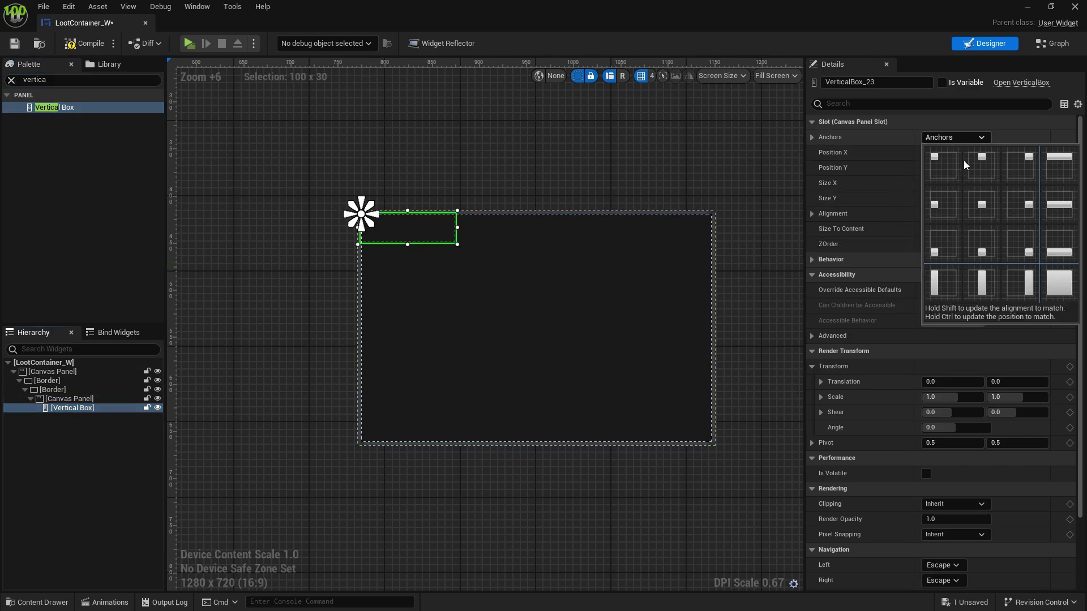
{"action": "left_click", "coordinate": [1054, 270], "text": "ctrl+shift"}
{"action": "left_click", "coordinate": [938, 183]}
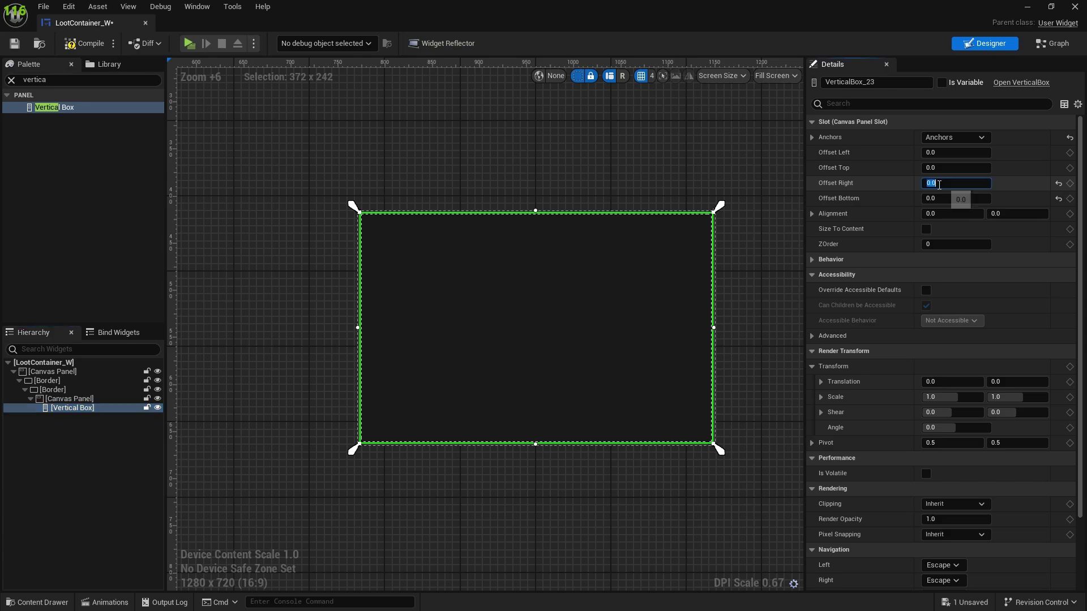
{"action": "left_click", "coordinate": [935, 199]}
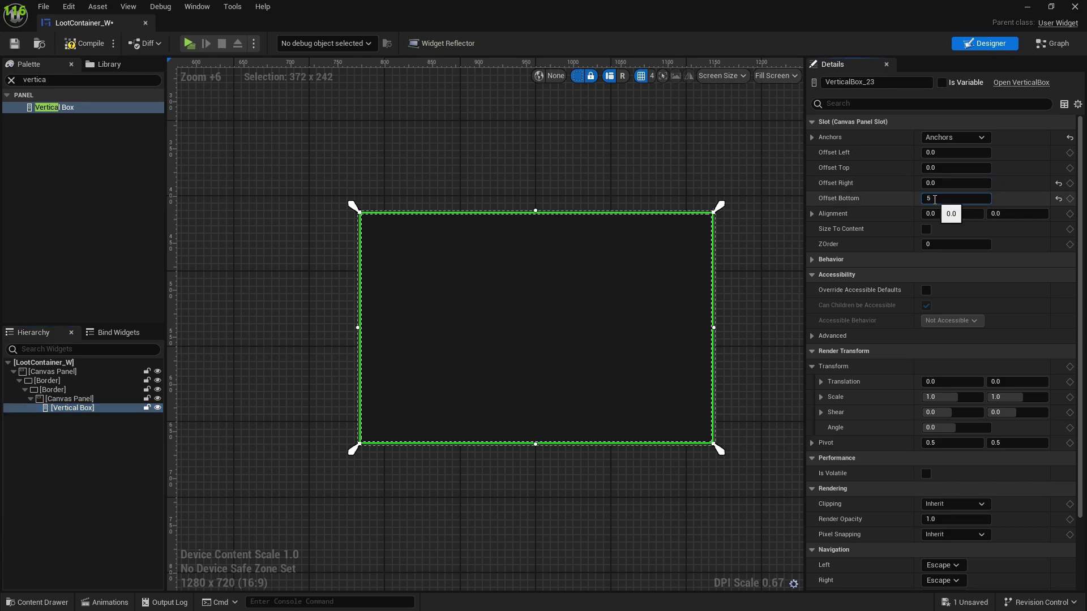
{"action": "type", "text": "40"}
{"action": "key", "text": "Return"}
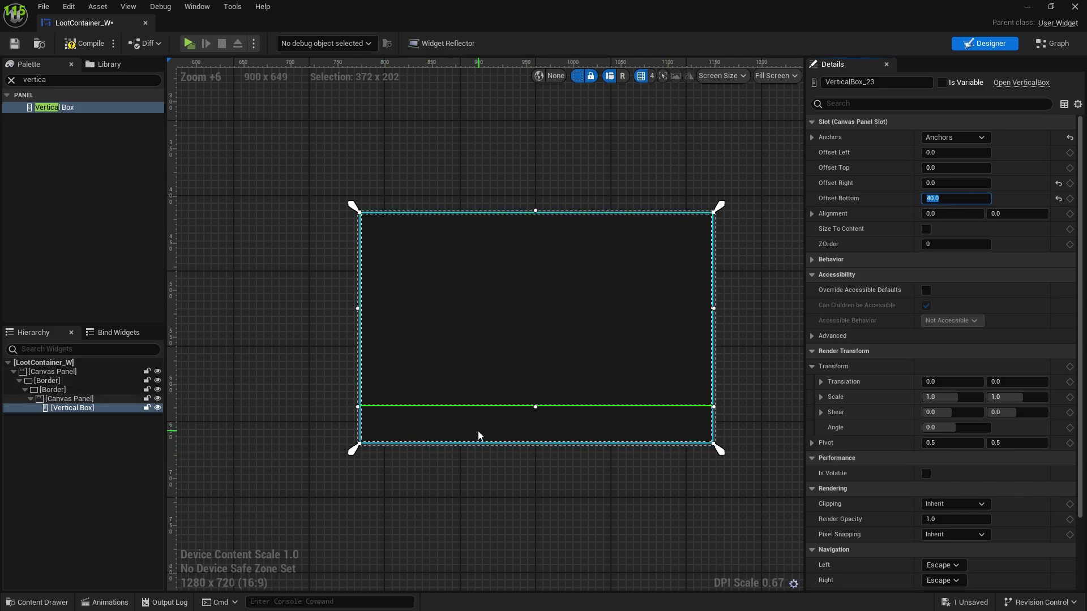
- Wrap the Vertical Box with a Scroll Box
{"action": "scroll", "coordinate": [478, 435], "scroll_direction": "up", "scroll_amount": 1}
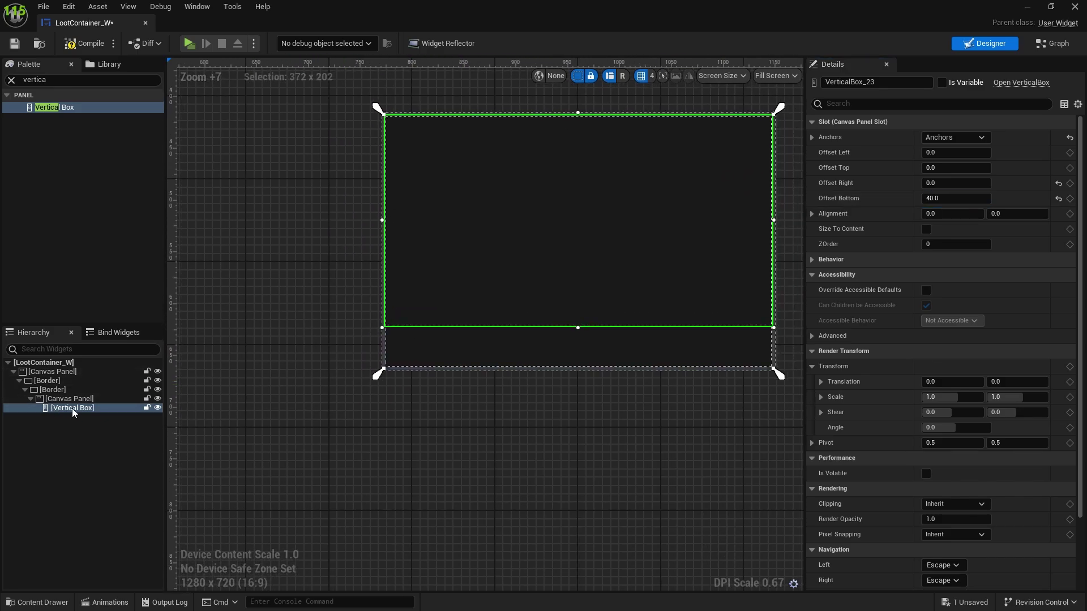
{"action": "right_click", "coordinate": [71, 408]}
{"action": "mouse_move", "coordinate": [144, 531]}
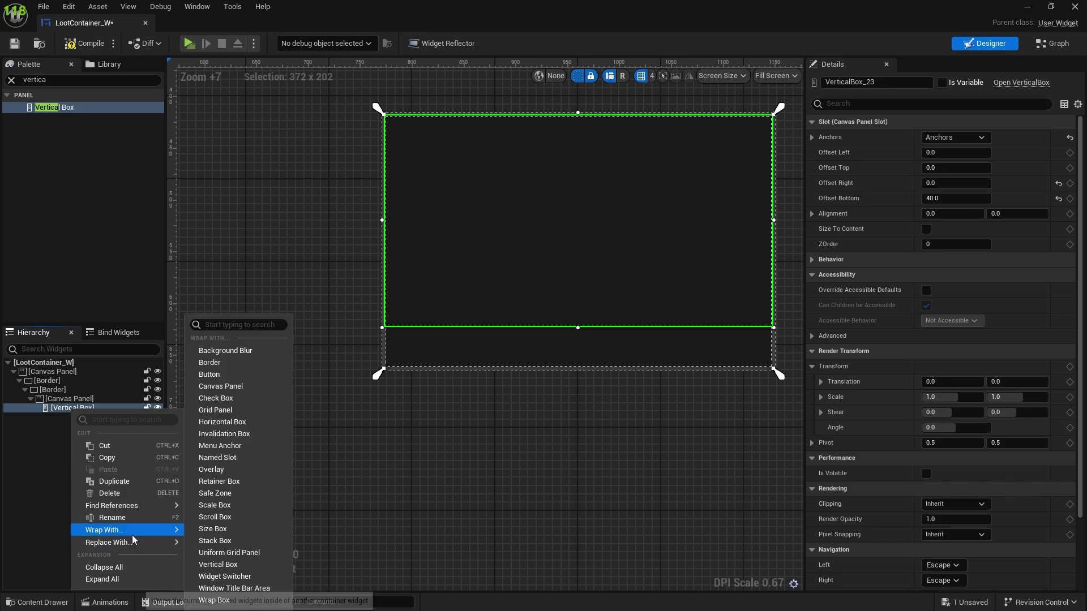
{"action": "left_click", "coordinate": [219, 518]}
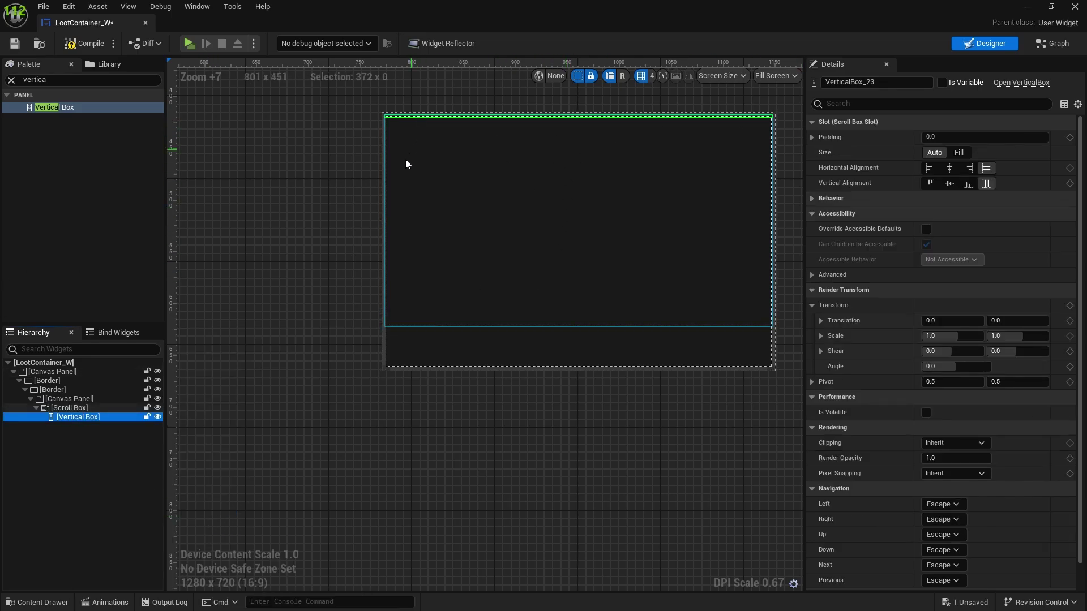
- Enable Always Show Scrollbar on the Scroll Box and save the widget blueprint
{"action": "left_click", "coordinate": [68, 408]}
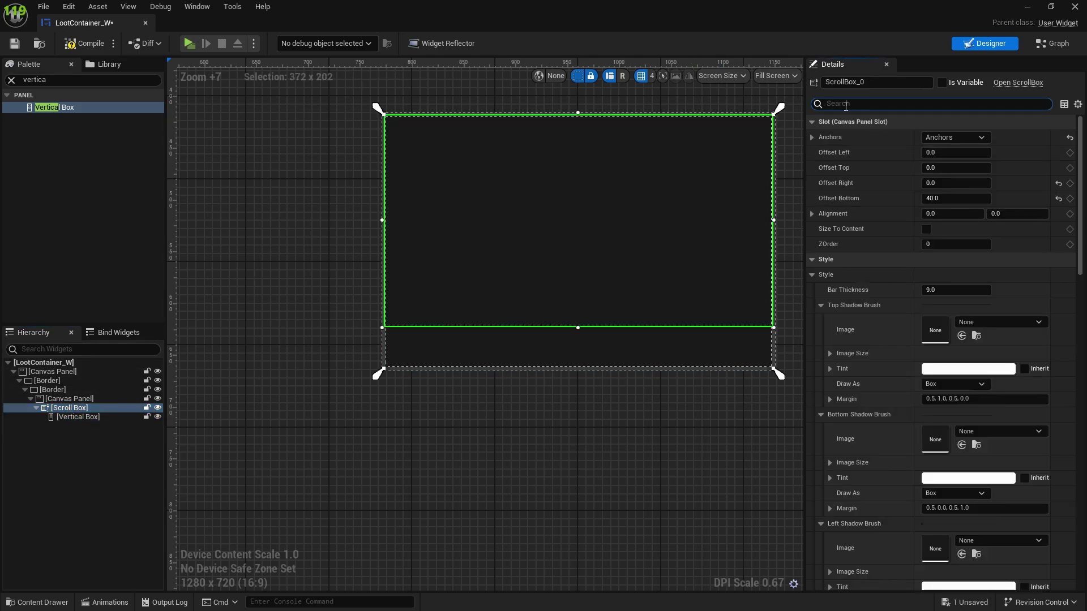
{"action": "left_click", "coordinate": [846, 106]}
{"action": "type", "text": "alwa"}
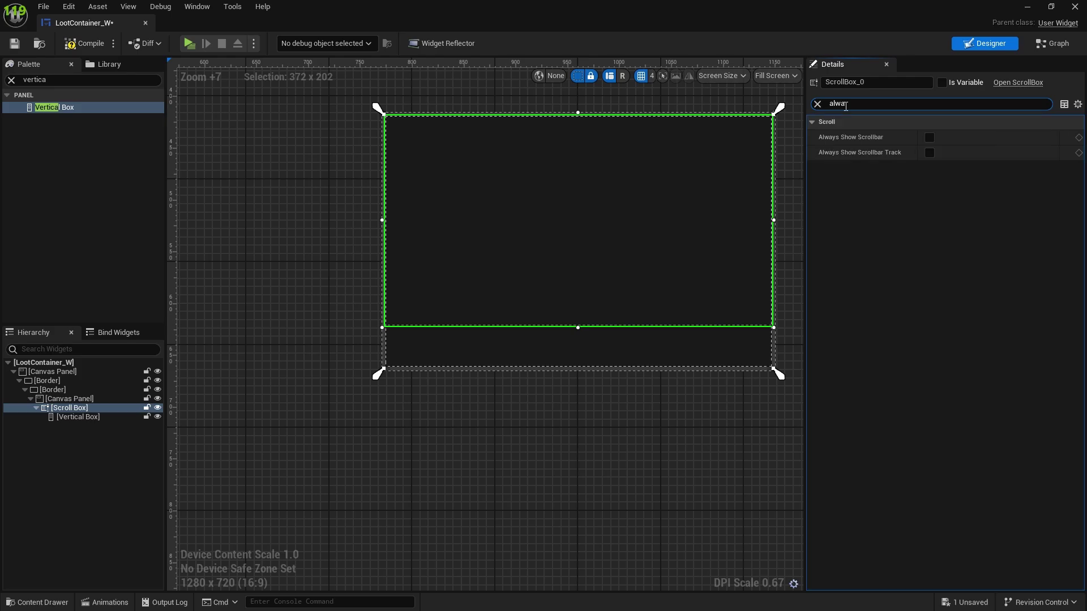
{"action": "left_click", "coordinate": [929, 138]}
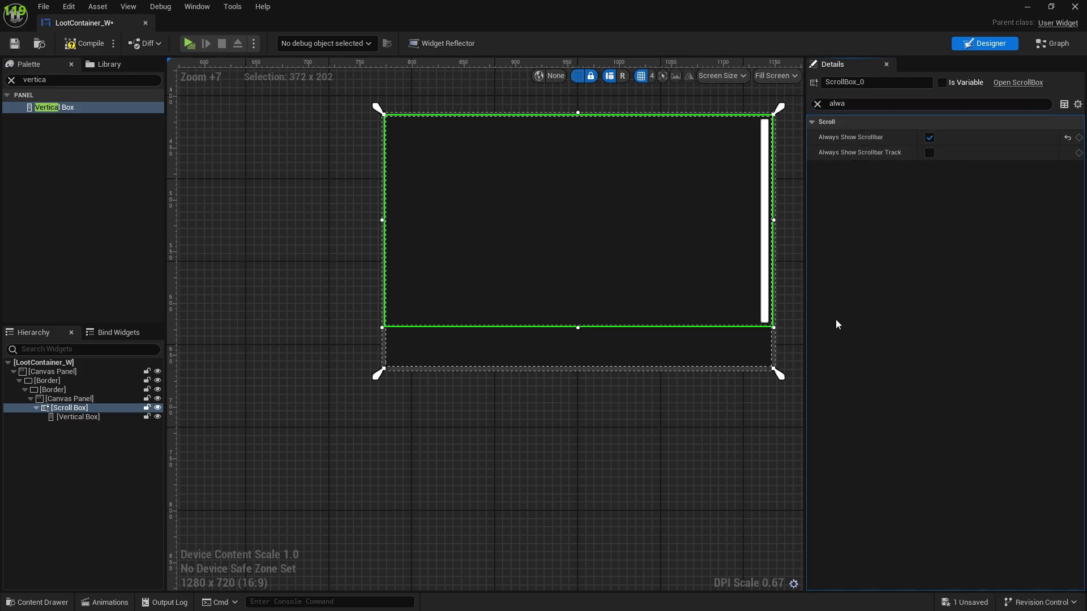
{"action": "right_click_drag", "start_coordinate": [582, 392], "coordinate": [522, 413]}
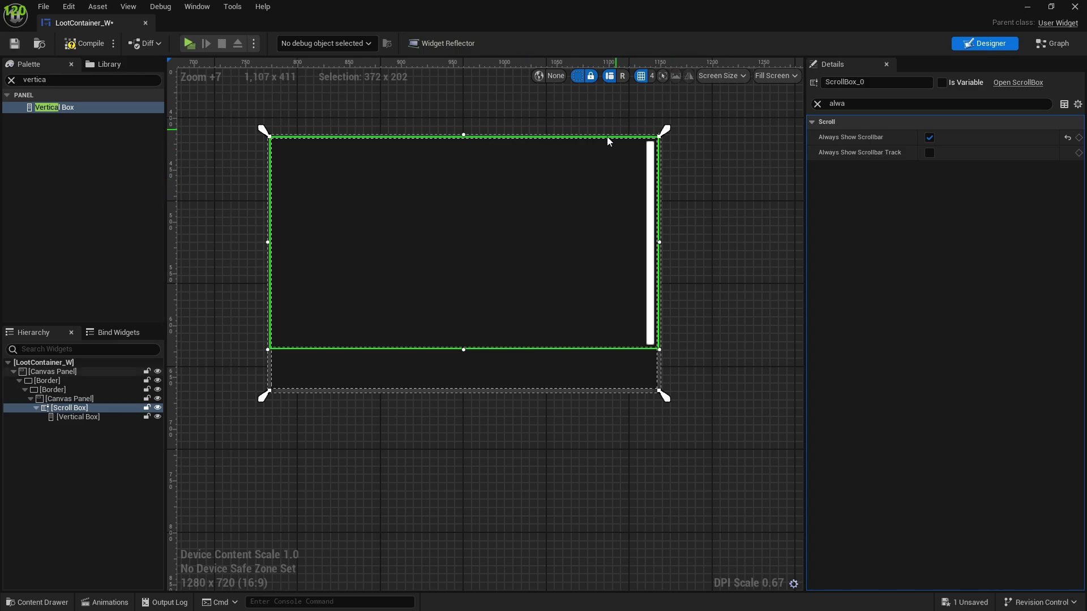
{"action": "right_click_drag", "start_coordinate": [483, 362], "coordinate": [604, 328]}
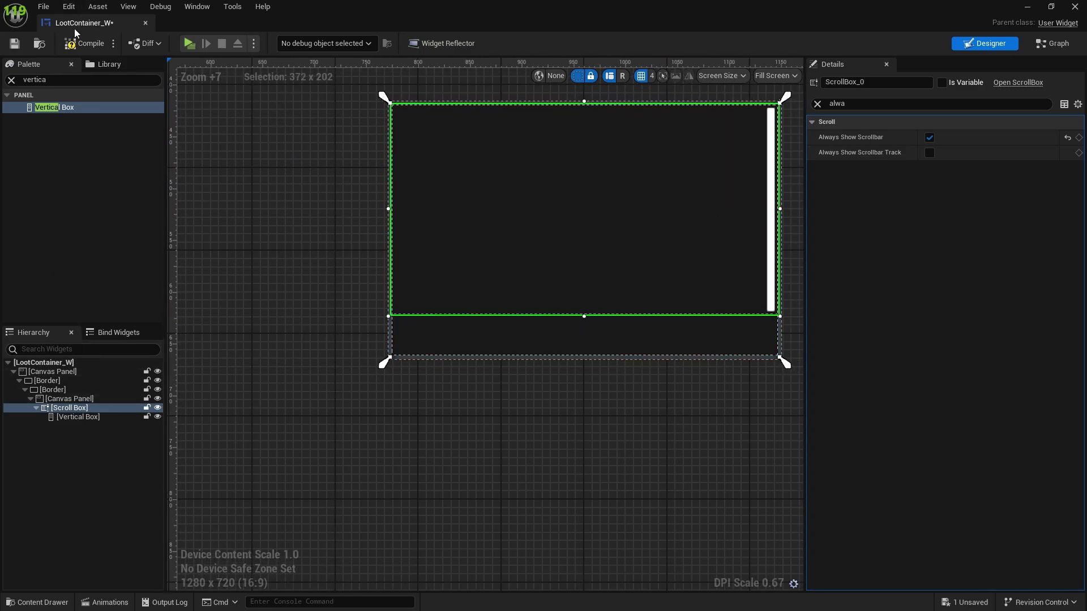
{"action": "left_click", "coordinate": [14, 45]}
- Add a Horizontal Box to the inner Canvas Panel as a sibling of the Scroll Box
{"action": "right_click_drag", "start_coordinate": [380, 372], "coordinate": [283, 416]}
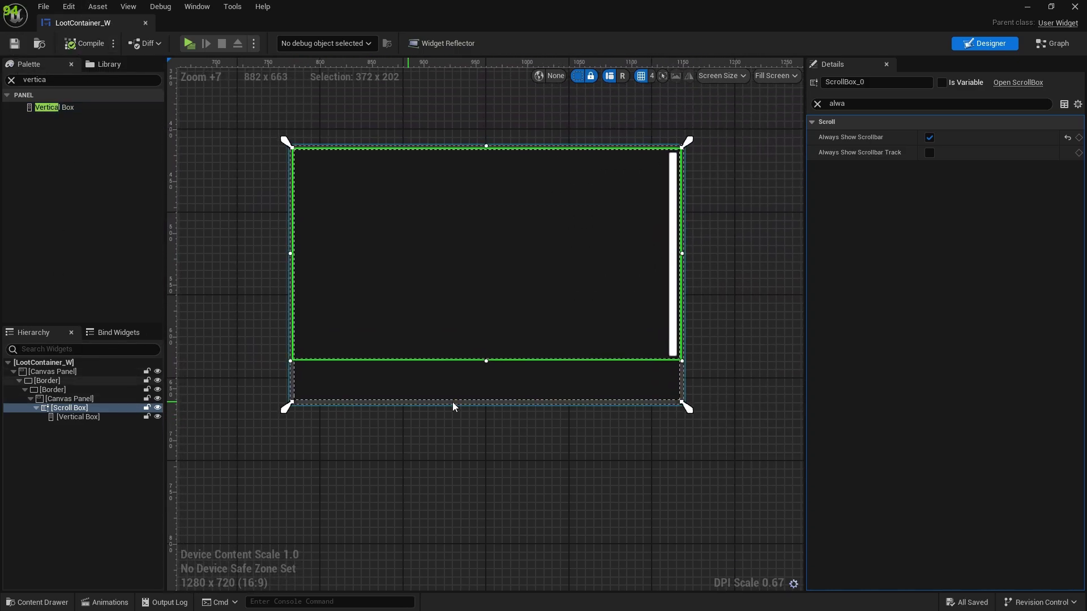
{"action": "left_click", "coordinate": [11, 80]}
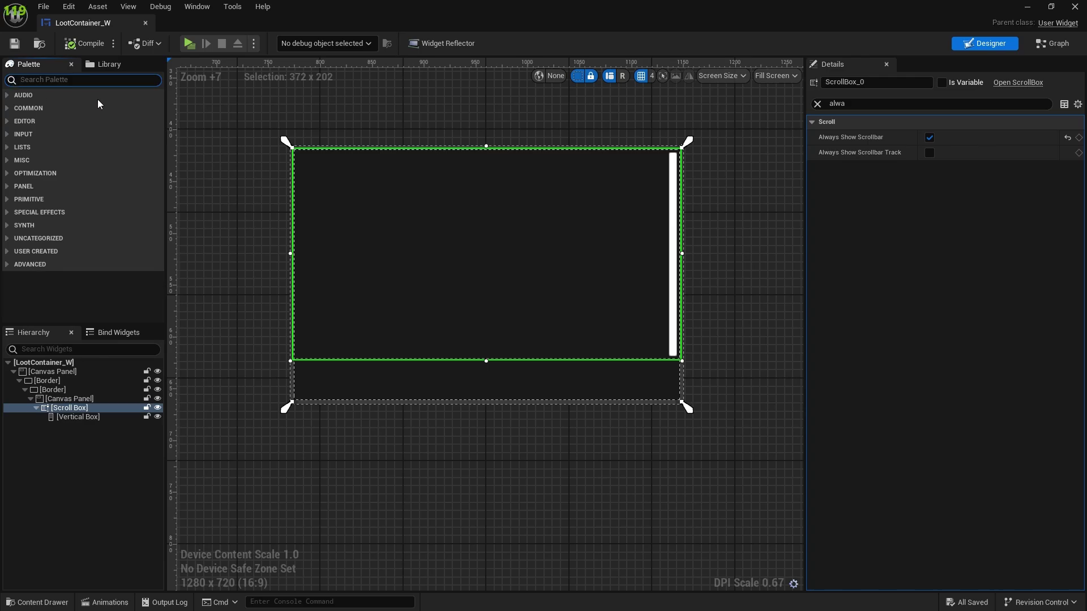
{"action": "type", "text": "horiz"}
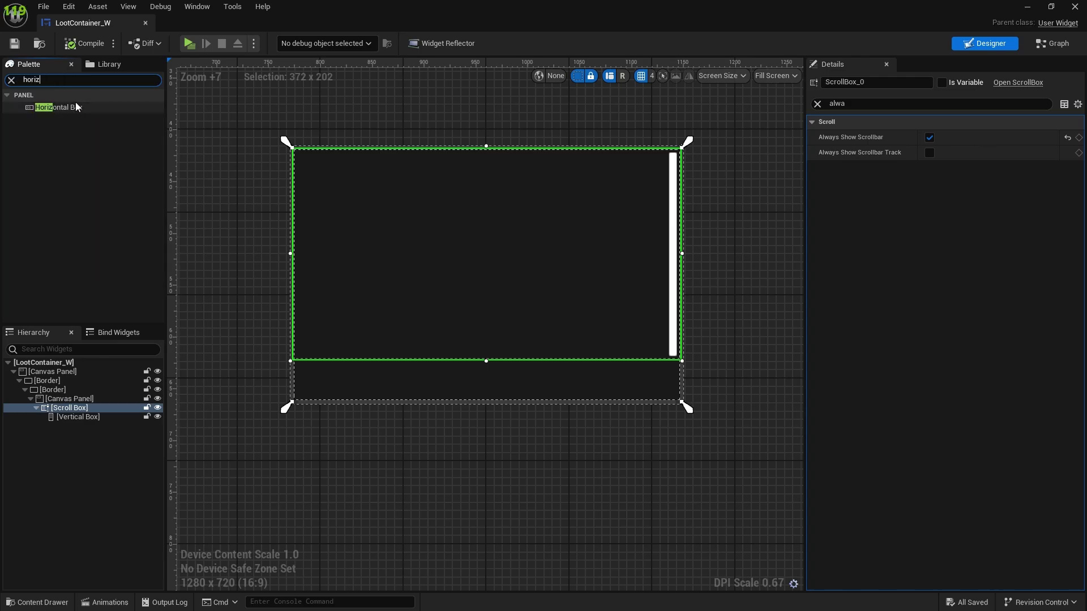
{"action": "left_click_drag", "start_coordinate": [76, 107], "coordinate": [63, 426]}
- Anchor the Horizontal Box to stretch along the canvas's bottom edge with matching position and alignment, and set its Size Y to 40
{"action": "left_click", "coordinate": [817, 104]}
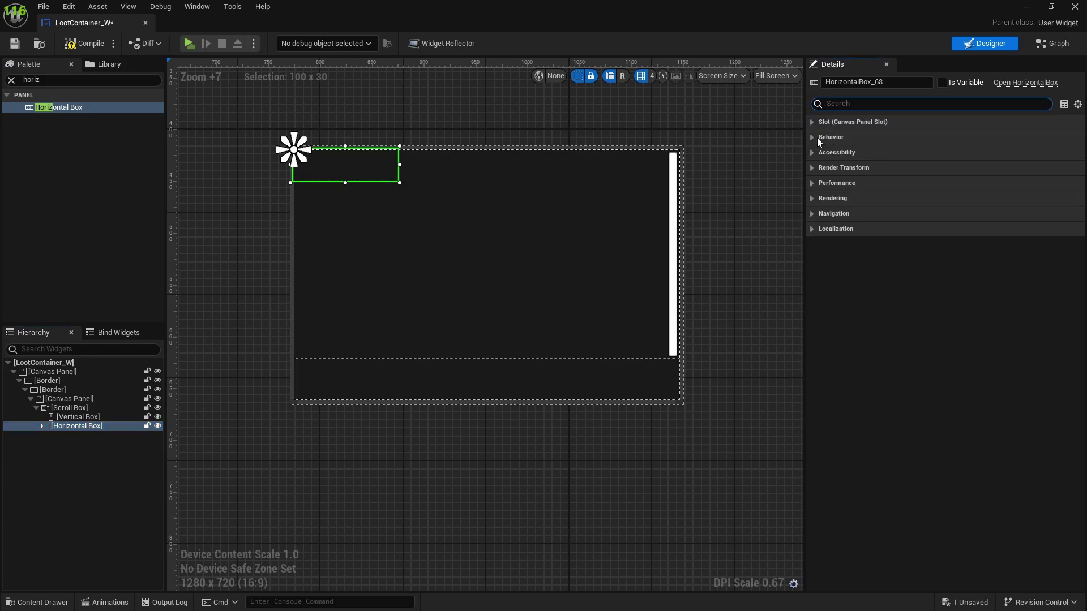
{"action": "left_click", "coordinate": [954, 138]}
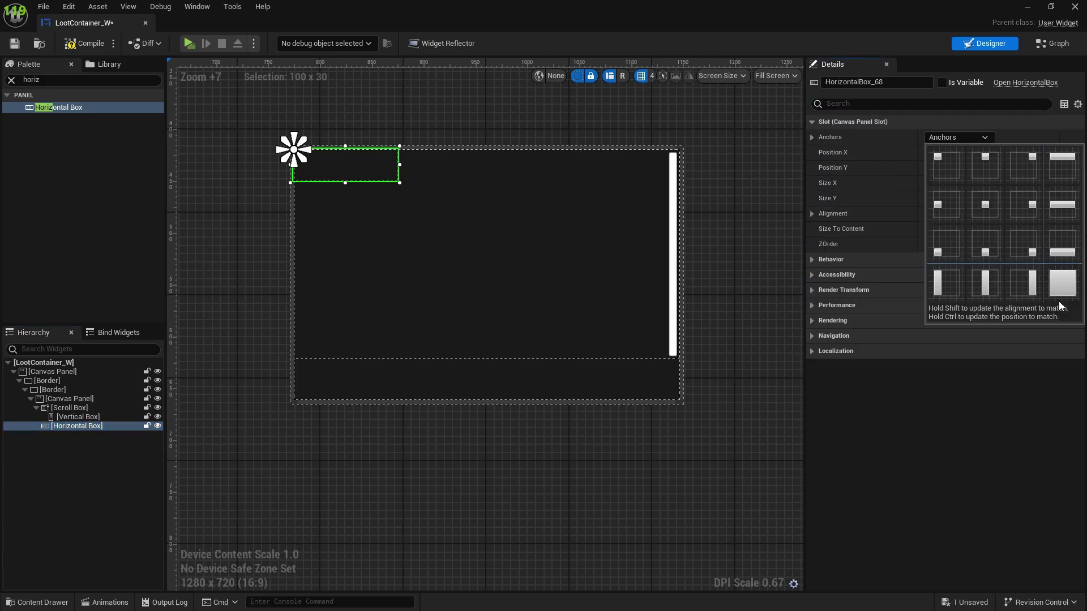
{"action": "left_click", "coordinate": [1062, 247], "text": "ctrl+shift"}
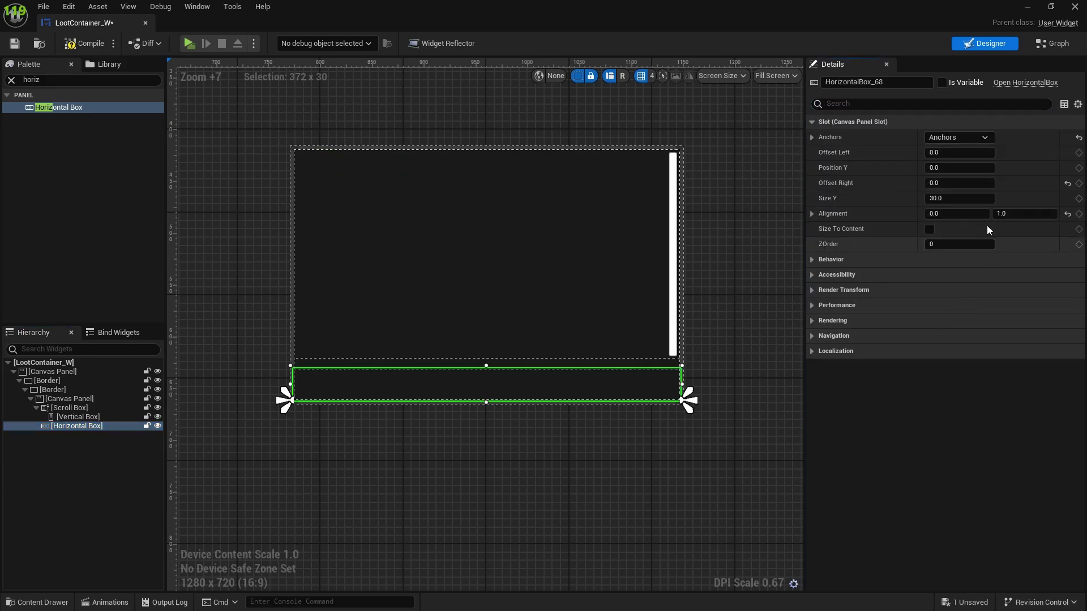
{"action": "left_click", "coordinate": [946, 199]}
{"action": "type", "text": "40"}
{"action": "key", "text": "Return"}
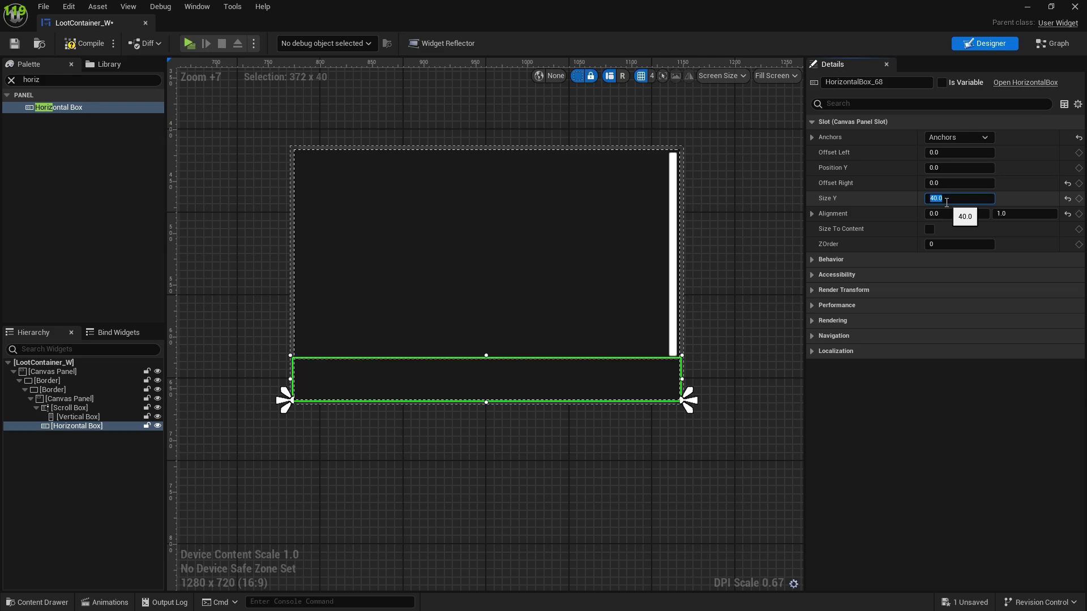
- Add a Button inside the Horizontal Box
{"action": "left_click", "coordinate": [35, 442]}
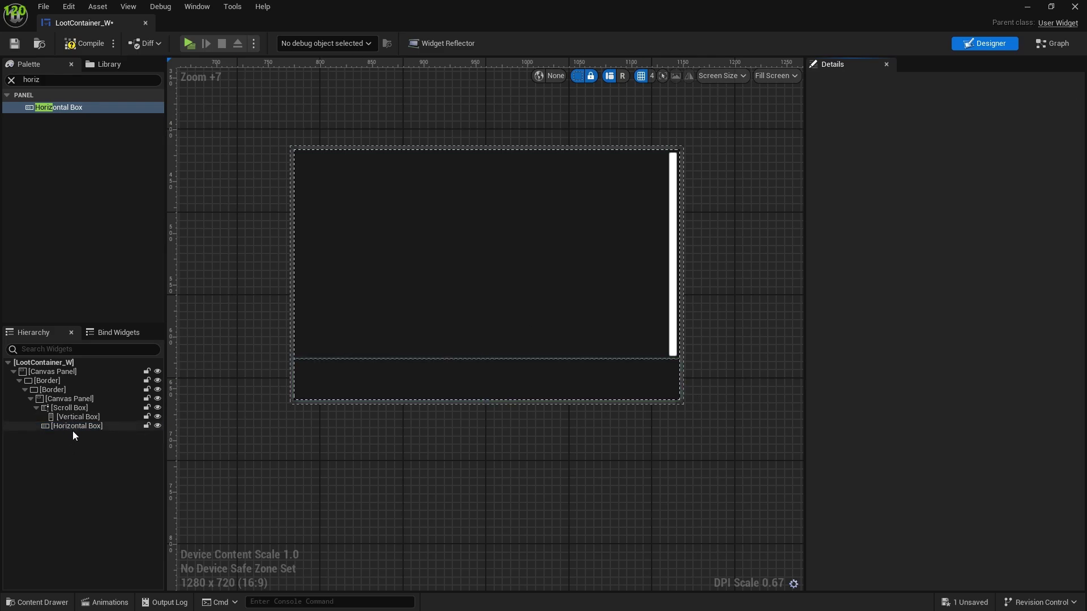
{"action": "left_click", "coordinate": [14, 81]}
{"action": "type", "text": "butto"}
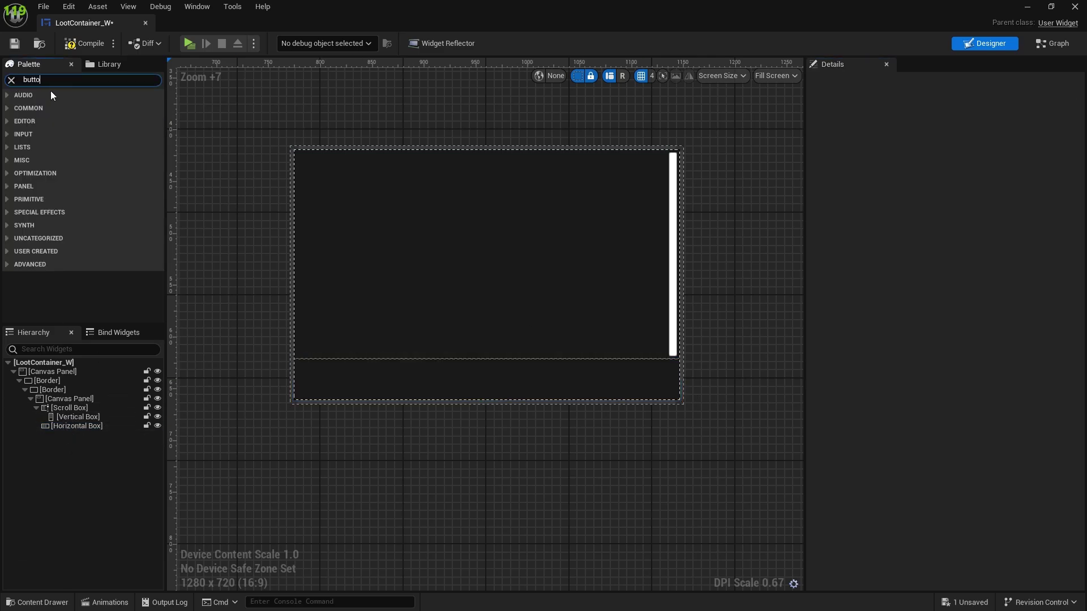
{"action": "left_click_drag", "start_coordinate": [34, 108], "coordinate": [59, 428]}
- Make the button's Normal style tint fully transparent by setting its alpha to 0
{"action": "scroll", "coordinate": [509, 406], "scroll_direction": "up", "scroll_amount": 2}
{"action": "right_click_drag", "start_coordinate": [405, 407], "coordinate": [374, 397]}
{"action": "right_click_drag", "start_coordinate": [373, 353], "coordinate": [468, 340]}
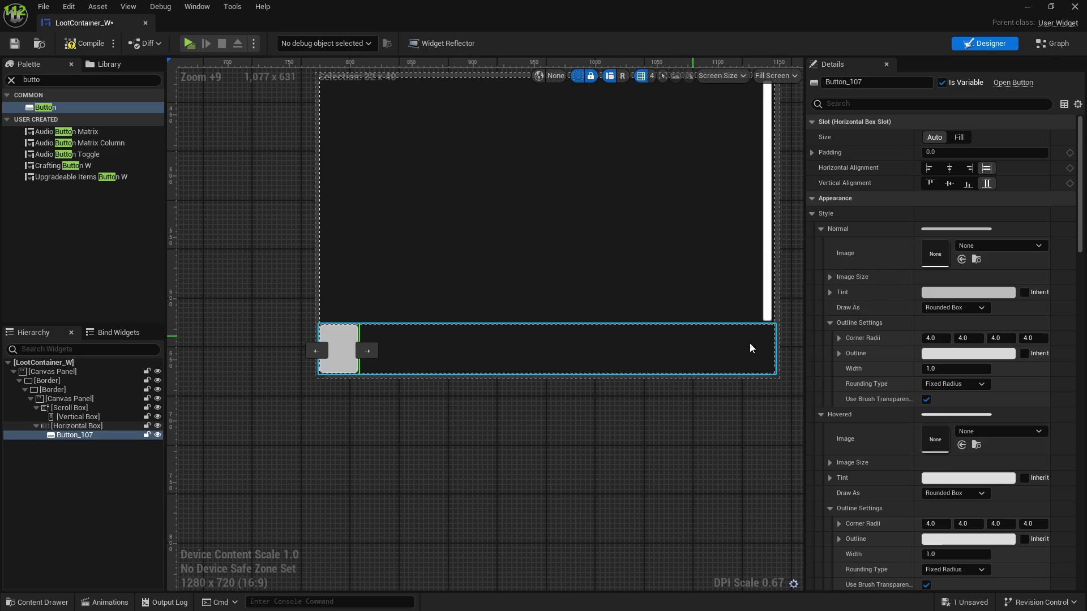
{"action": "right_click_drag", "start_coordinate": [351, 362], "coordinate": [475, 351]}
{"action": "scroll", "coordinate": [468, 348], "scroll_direction": "up", "scroll_amount": 3}
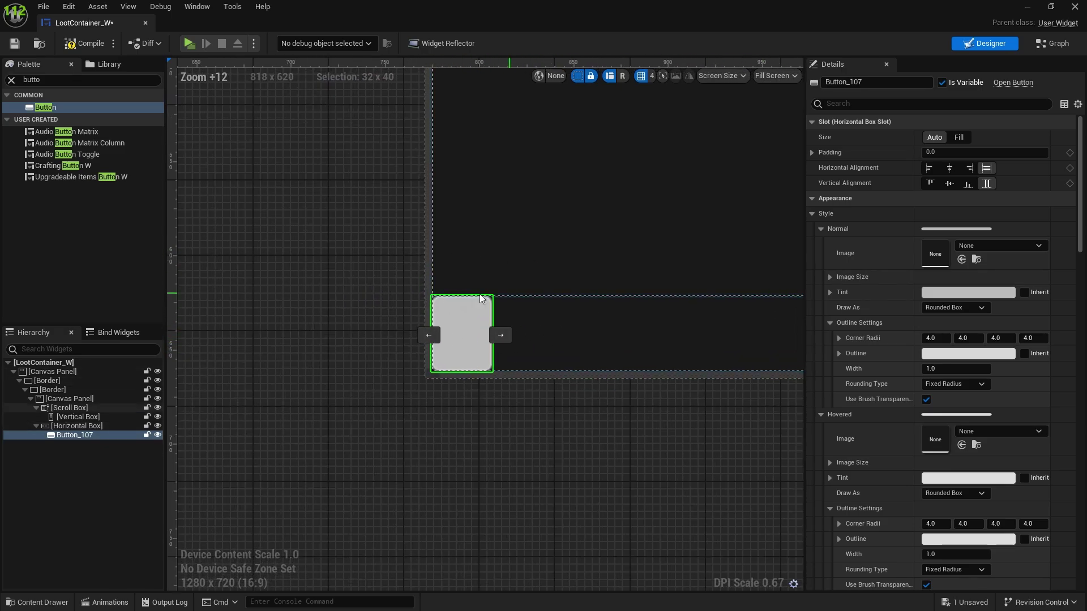
{"action": "right_click_drag", "start_coordinate": [591, 371], "coordinate": [455, 367]}
{"action": "right_click_drag", "start_coordinate": [376, 415], "coordinate": [449, 386]}
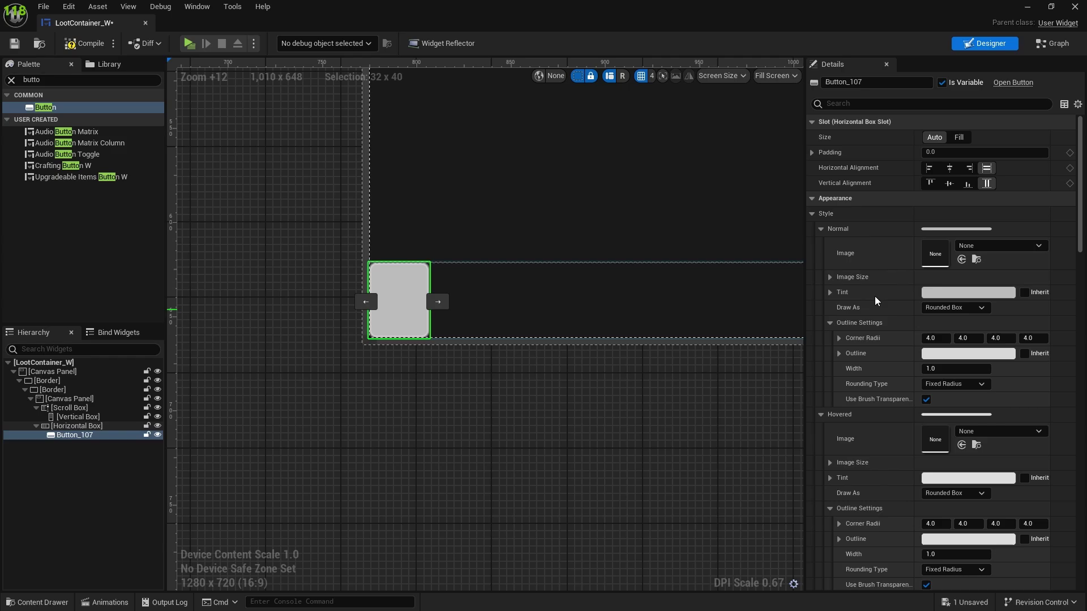
{"action": "left_click", "coordinate": [935, 294]}
{"action": "left_click_drag", "start_coordinate": [761, 543], "coordinate": [738, 542]}
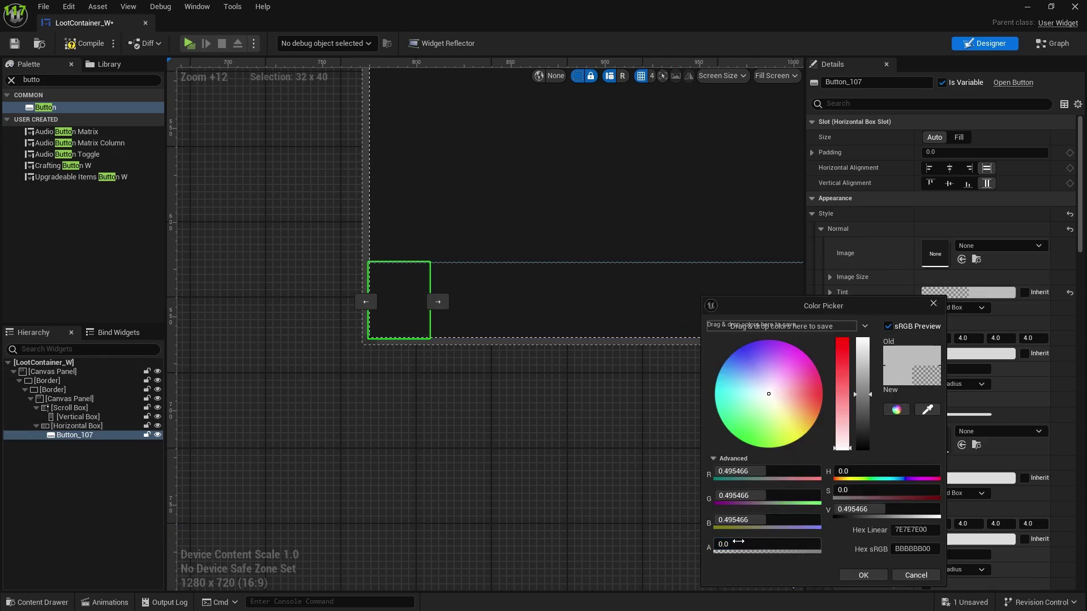
{"action": "left_click", "coordinate": [864, 576]}
- Turn off brush transparency in the outline settings of the button's Normal style
{"action": "scroll", "coordinate": [490, 320], "scroll_direction": "up", "scroll_amount": 4}
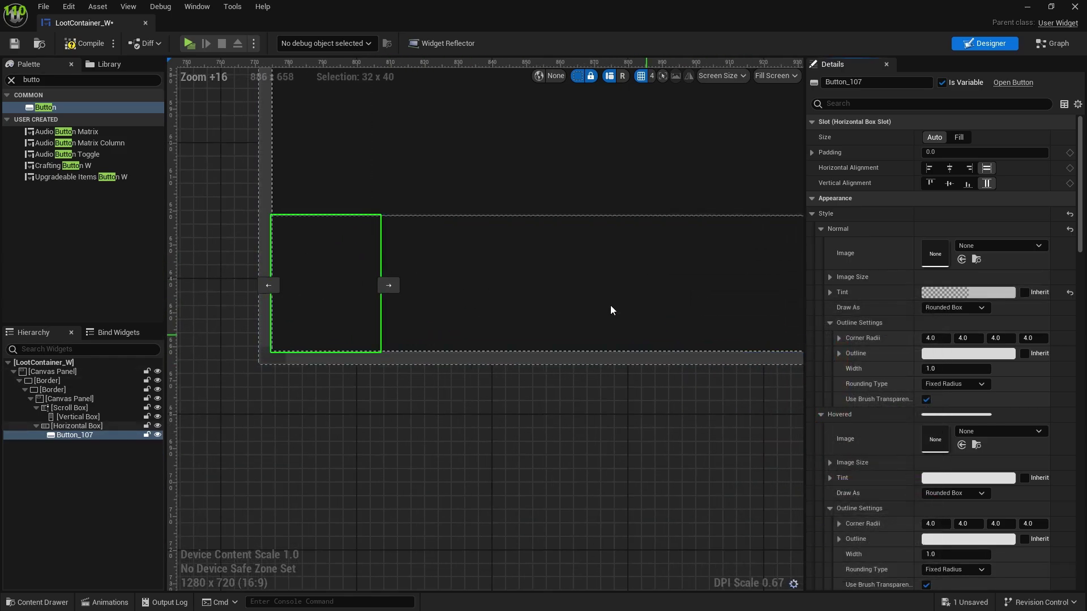
{"action": "right_click_drag", "start_coordinate": [433, 275], "coordinate": [517, 269]}
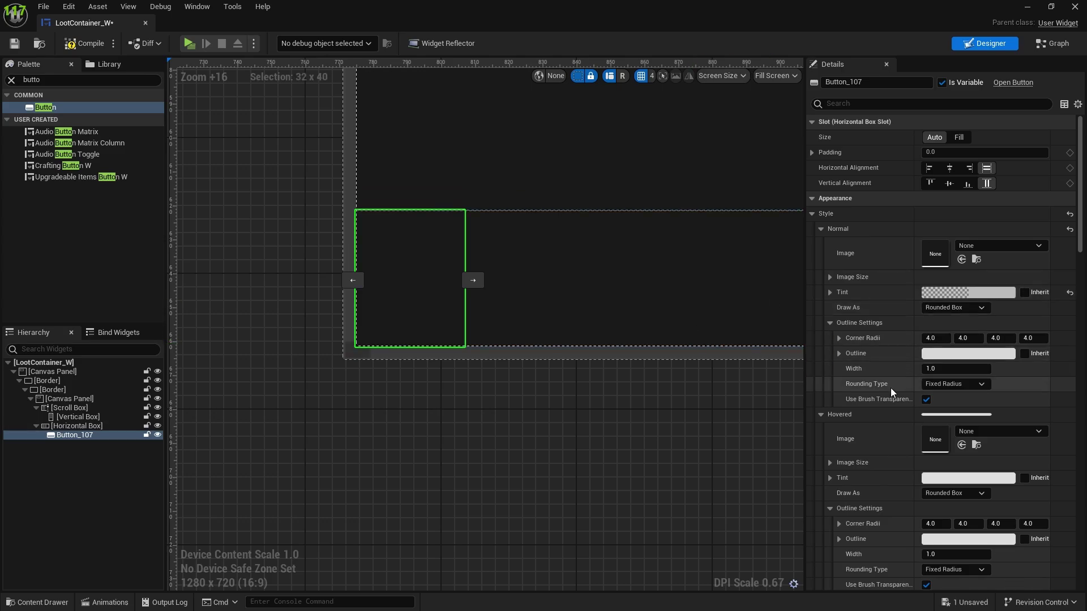
{"action": "left_click", "coordinate": [926, 400]}
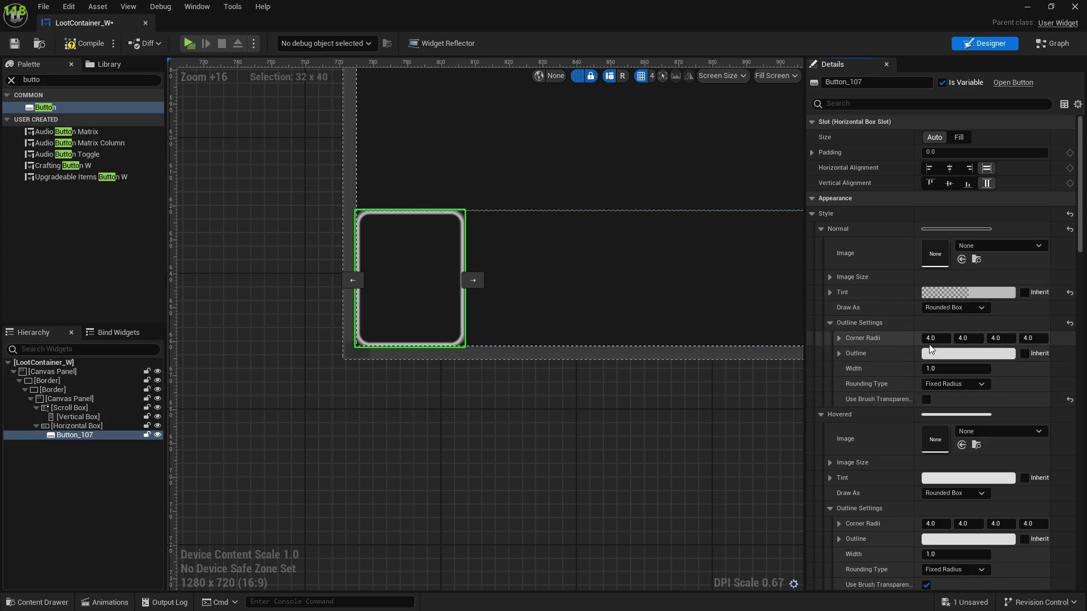
- Darken the Normal style's outline to a grey with a value of about 0.12 and an alpha of 0.5
{"action": "left_click", "coordinate": [942, 355]}
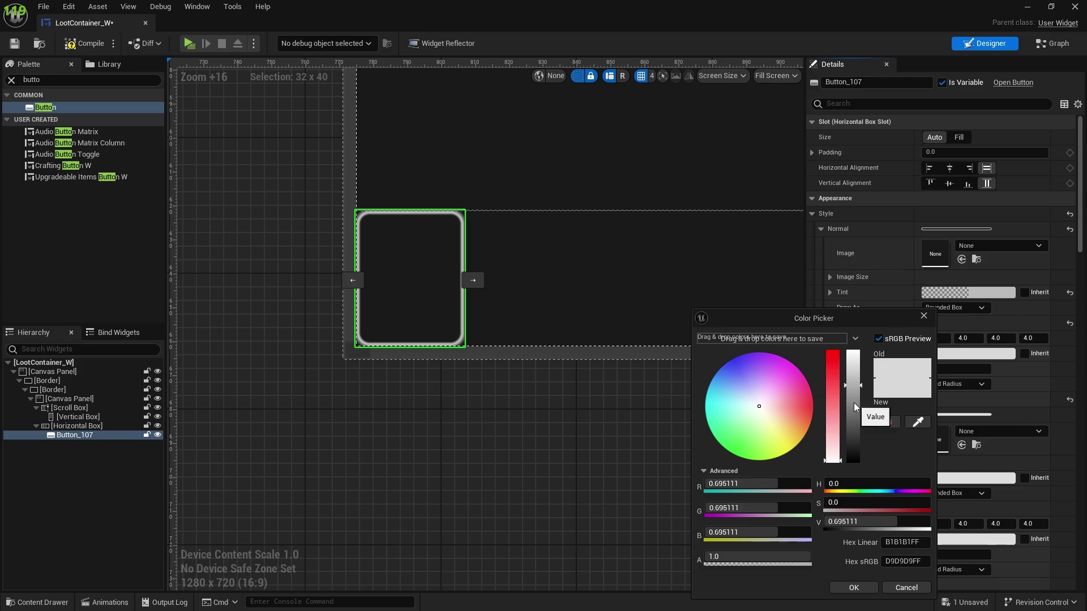
{"action": "left_click_drag", "start_coordinate": [854, 403], "coordinate": [849, 447]}
{"action": "left_click", "coordinate": [764, 556]}
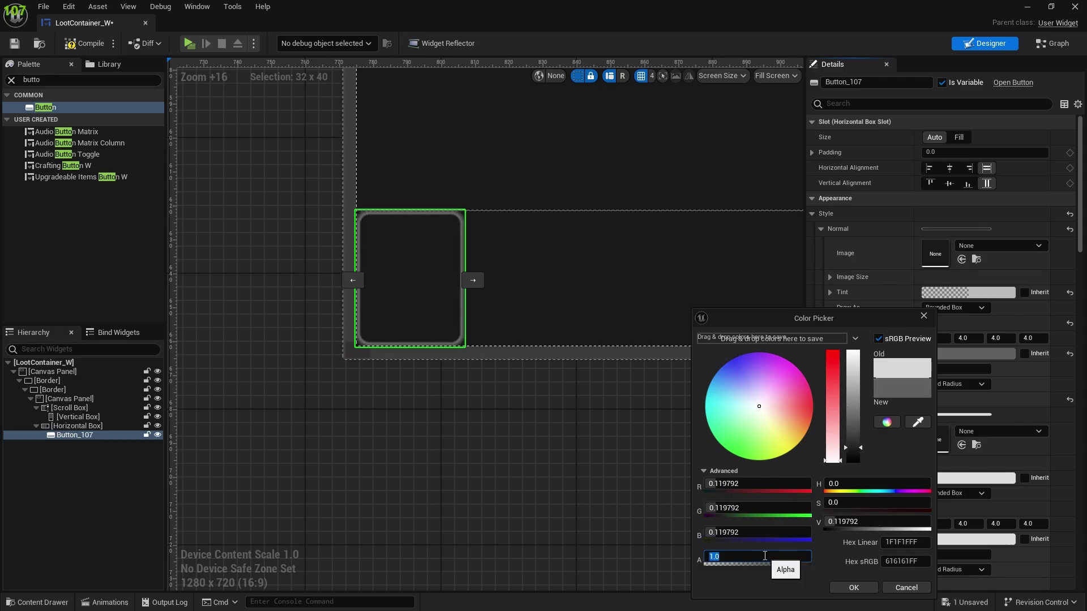
{"action": "left_click", "coordinate": [853, 588]}
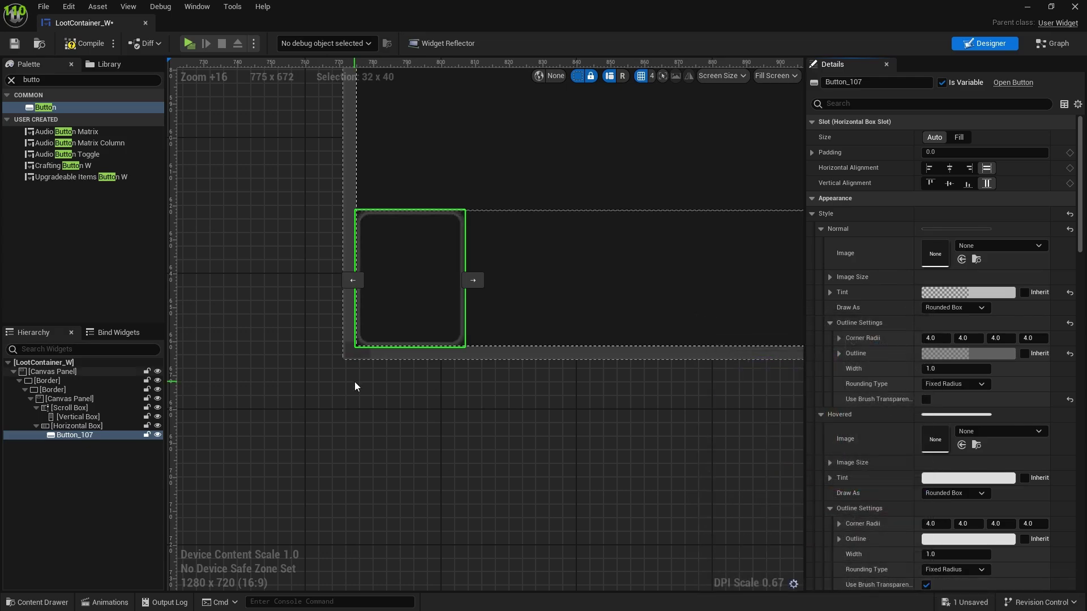
{"action": "left_click", "coordinate": [537, 352]}
{"action": "left_click", "coordinate": [460, 276]}
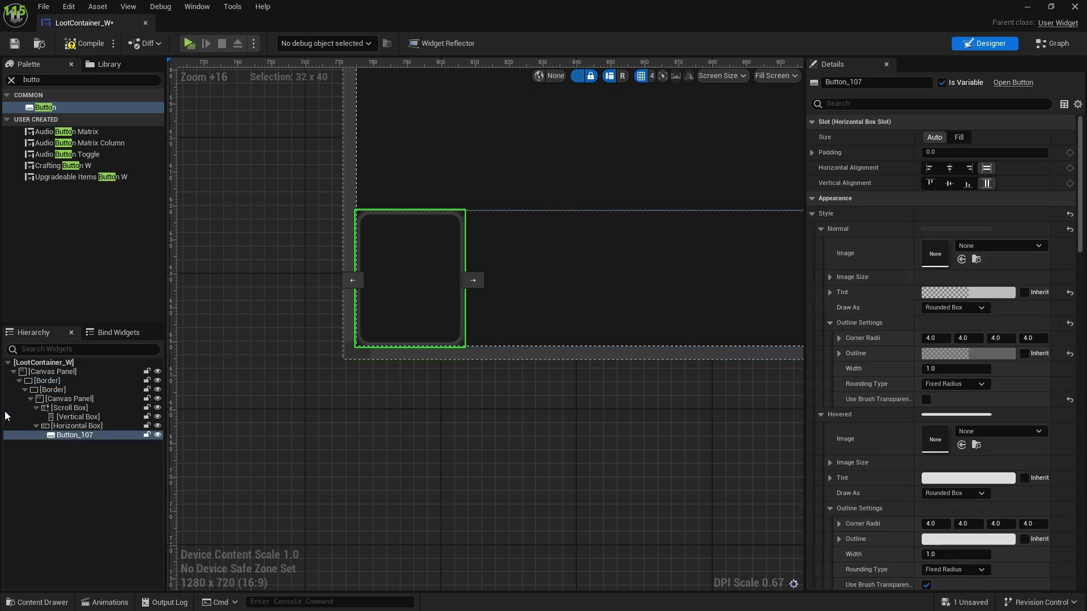
{"action": "scroll", "coordinate": [751, 396], "scroll_direction": "down", "scroll_amount": 1}
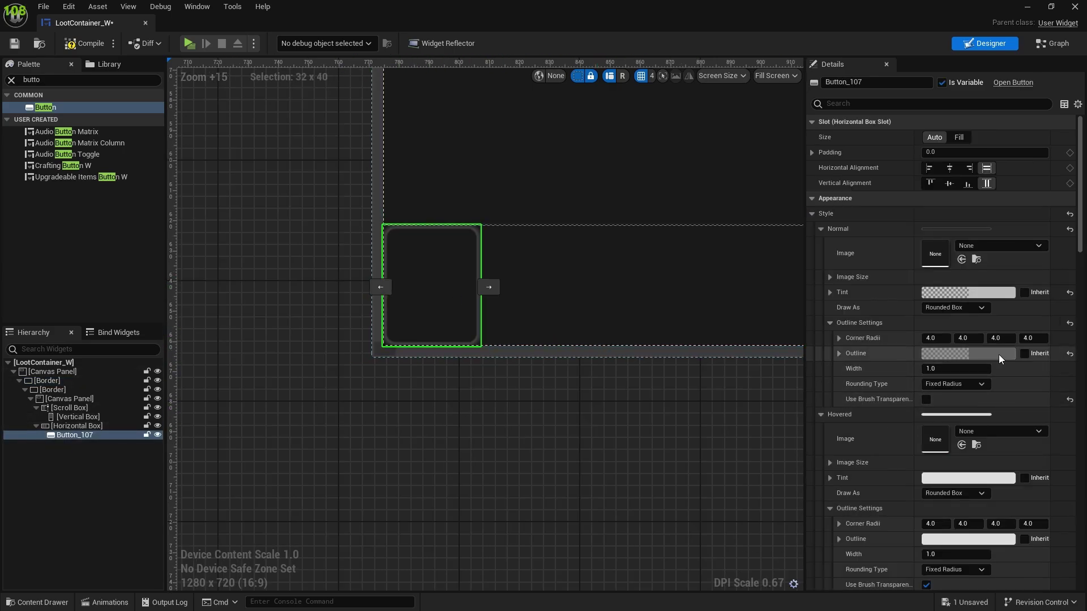
- Set the button's Horizontal Box slot padding to 4
{"action": "left_click", "coordinate": [841, 102]}
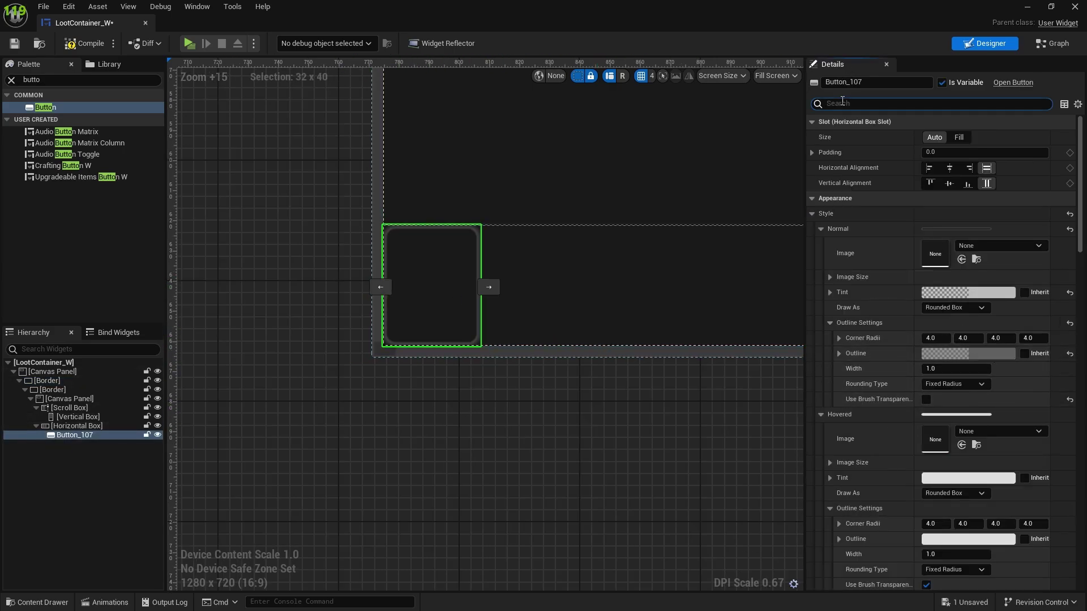
{"action": "type", "text": "padd"}
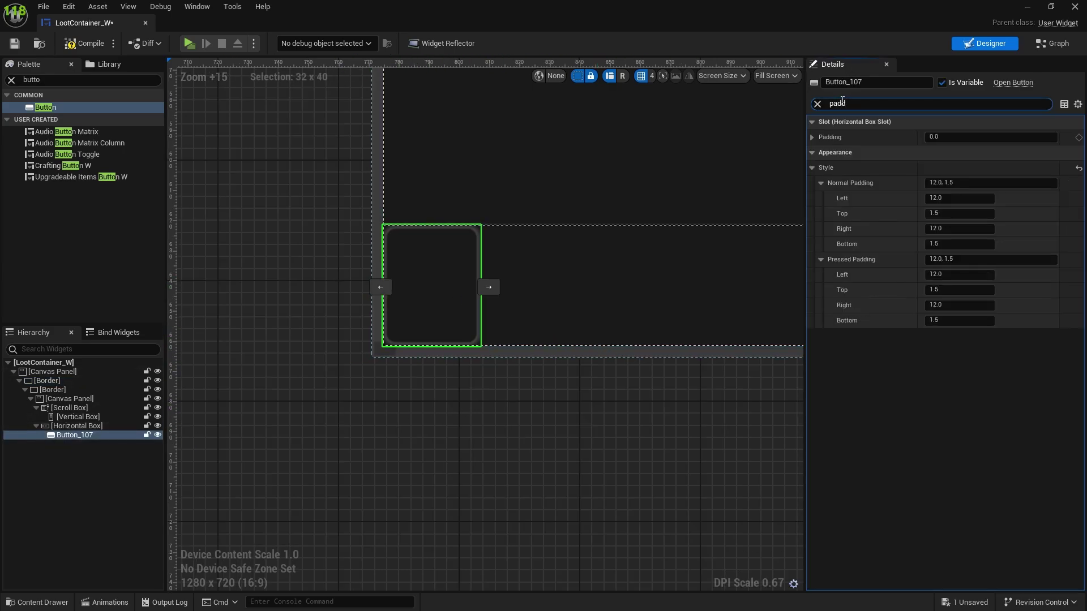
{"action": "left_click", "coordinate": [948, 136]}
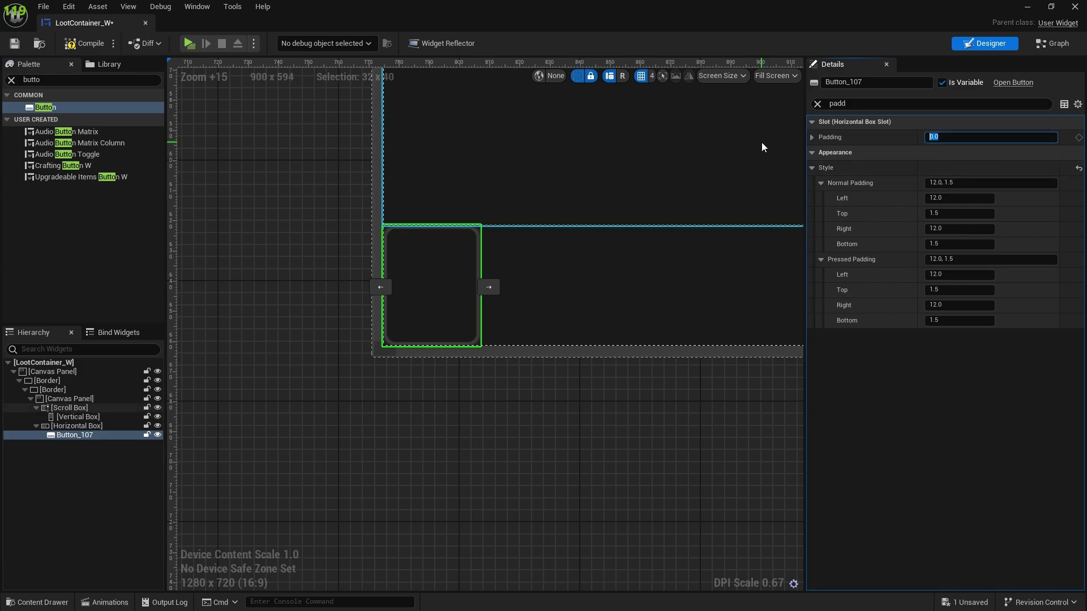
{"action": "type", "text": "4"}
{"action": "key", "text": "Return"}
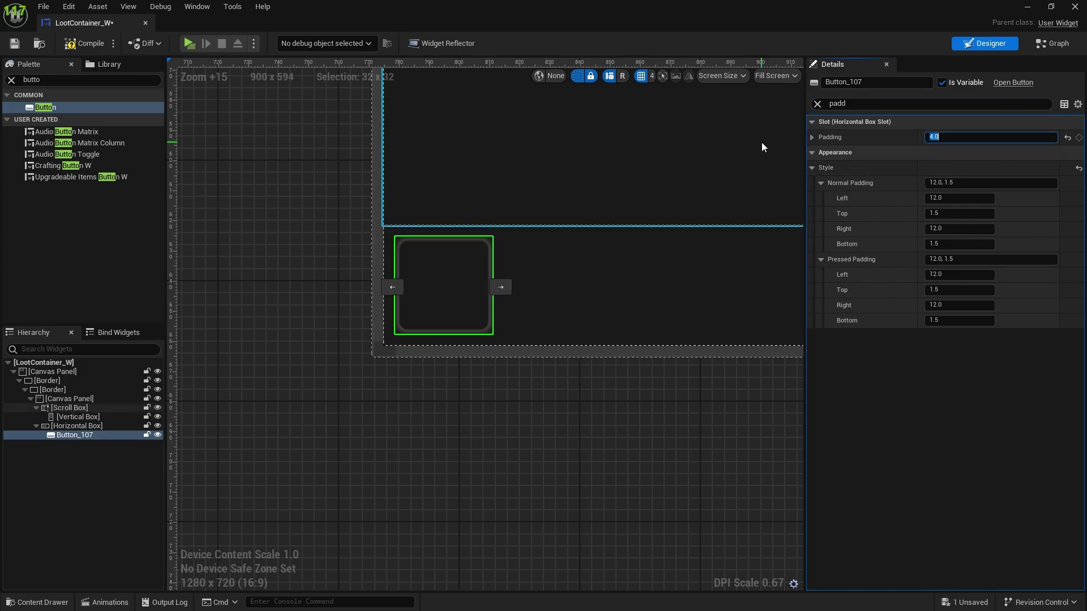
- Set the button style's Normal Padding and Pressed Padding to 0 on all sides
{"action": "left_click", "coordinate": [951, 183]}
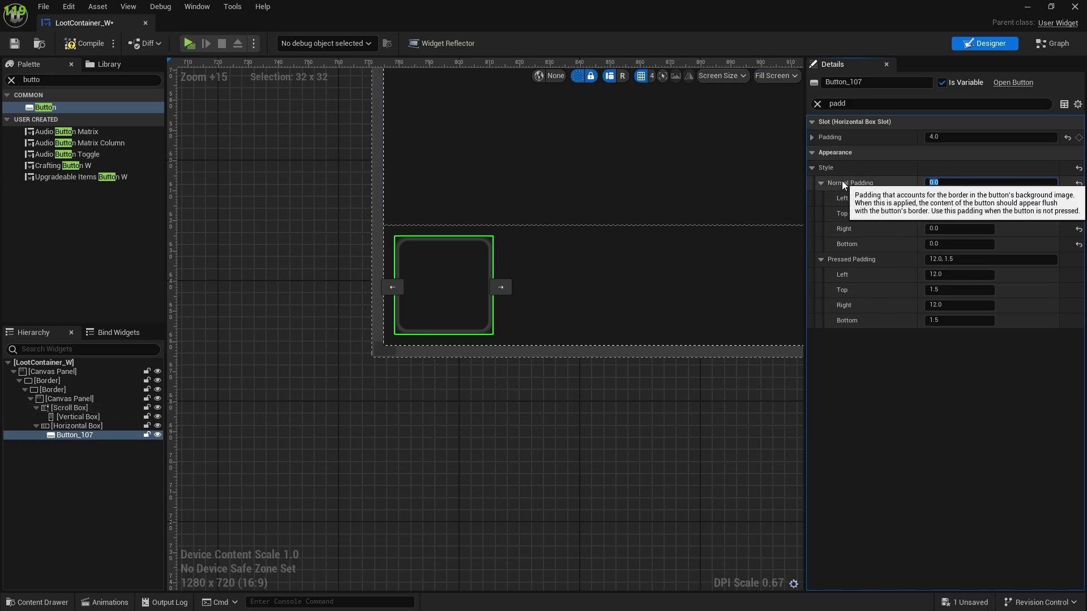
{"action": "left_click", "coordinate": [963, 259]}
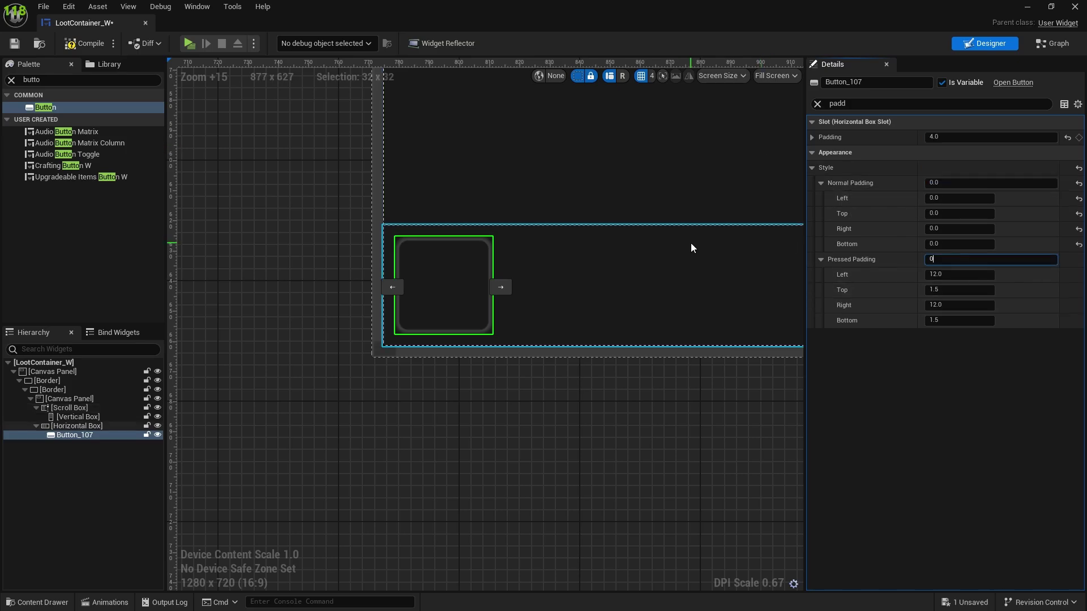
{"action": "type", "text": "0"}
{"action": "key", "text": "Return"}
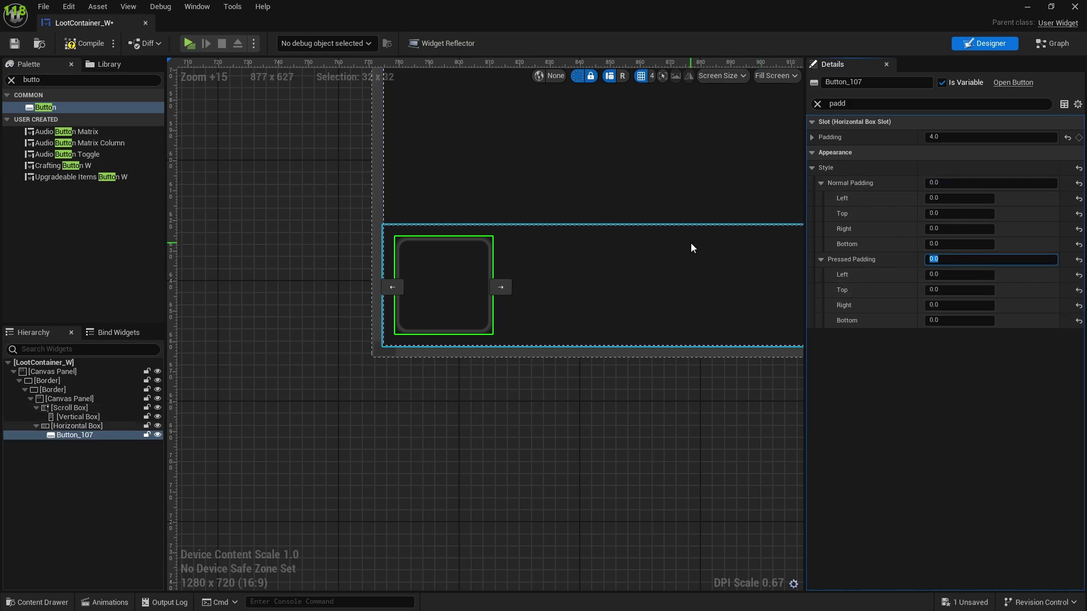
- Set the top value of the button's Pressed Padding to 1.5 and clear the property search filter
{"action": "left_click", "coordinate": [942, 289]}
{"action": "type", "text": "1.5"}
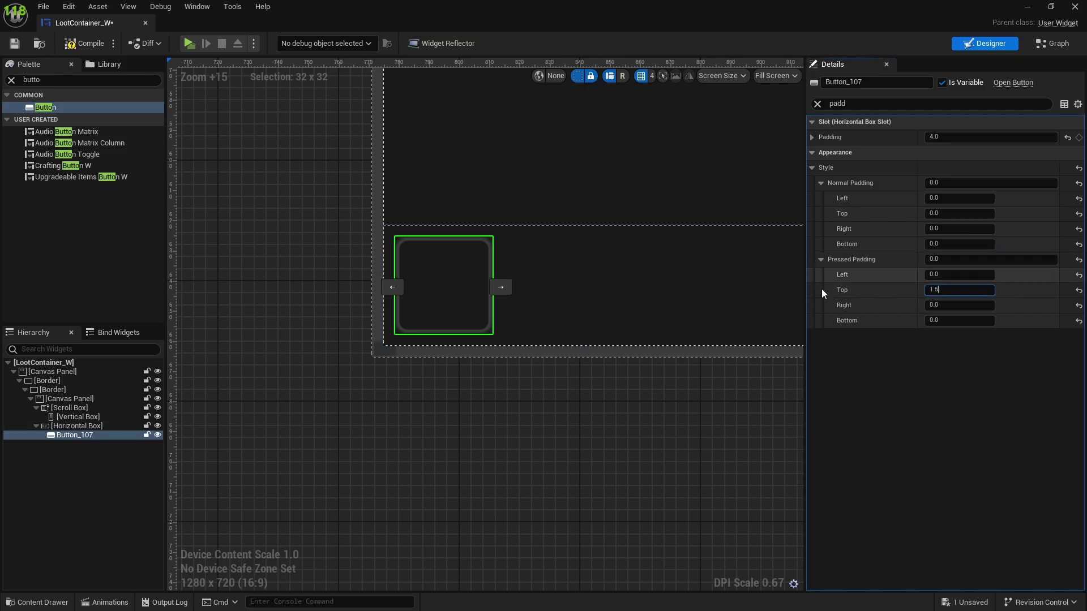
{"action": "key", "text": "Return"}
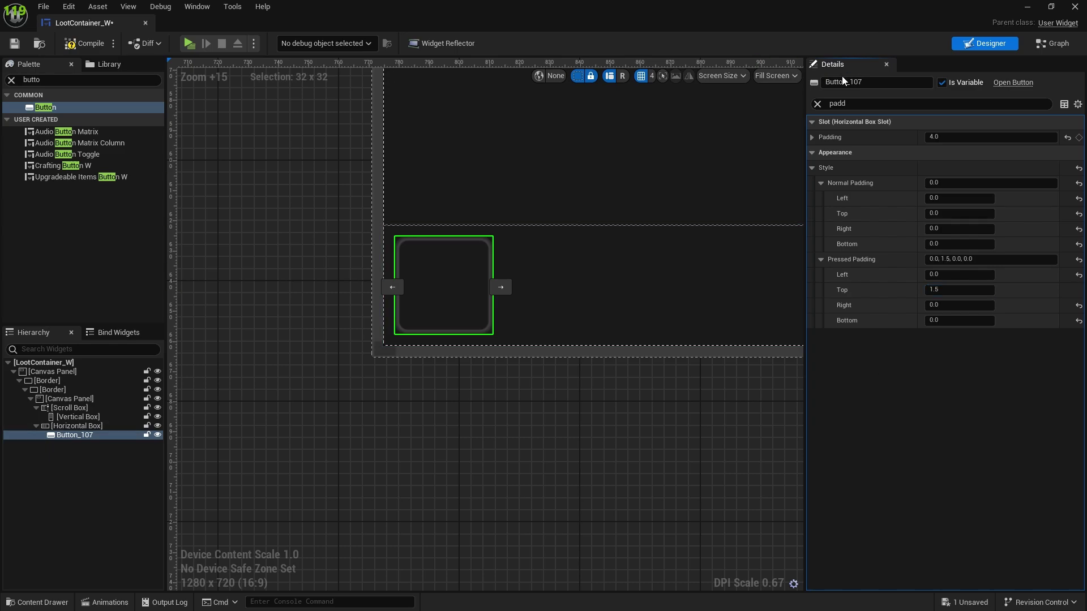
{"action": "left_click", "coordinate": [817, 104]}
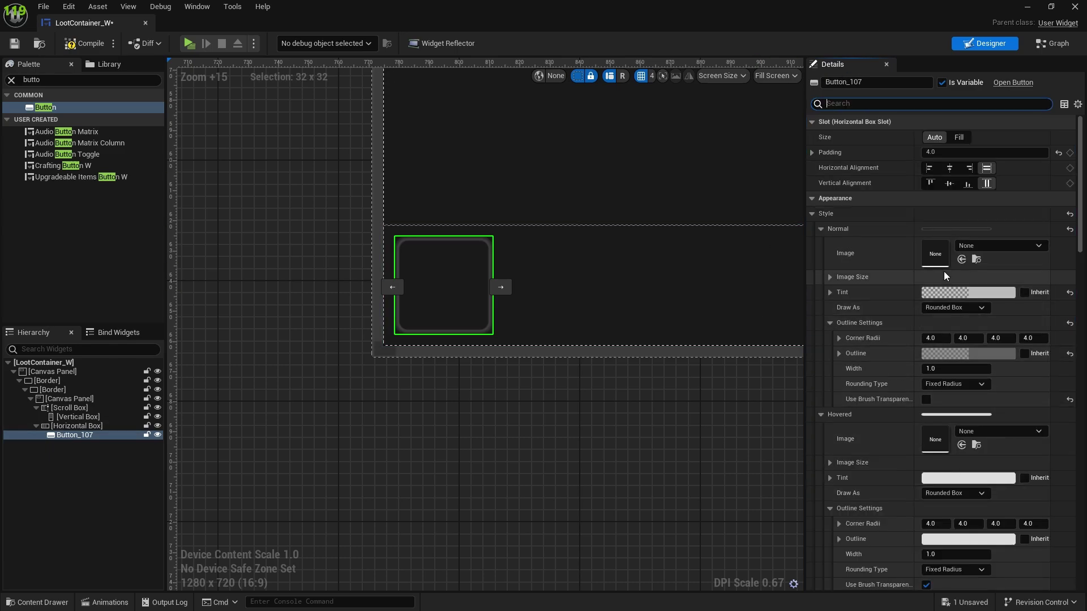
- Try to copy the button's Normal style into its Hovered and Pressed states
{"action": "scroll", "coordinate": [943, 270], "scroll_direction": "down", "scroll_amount": 1}
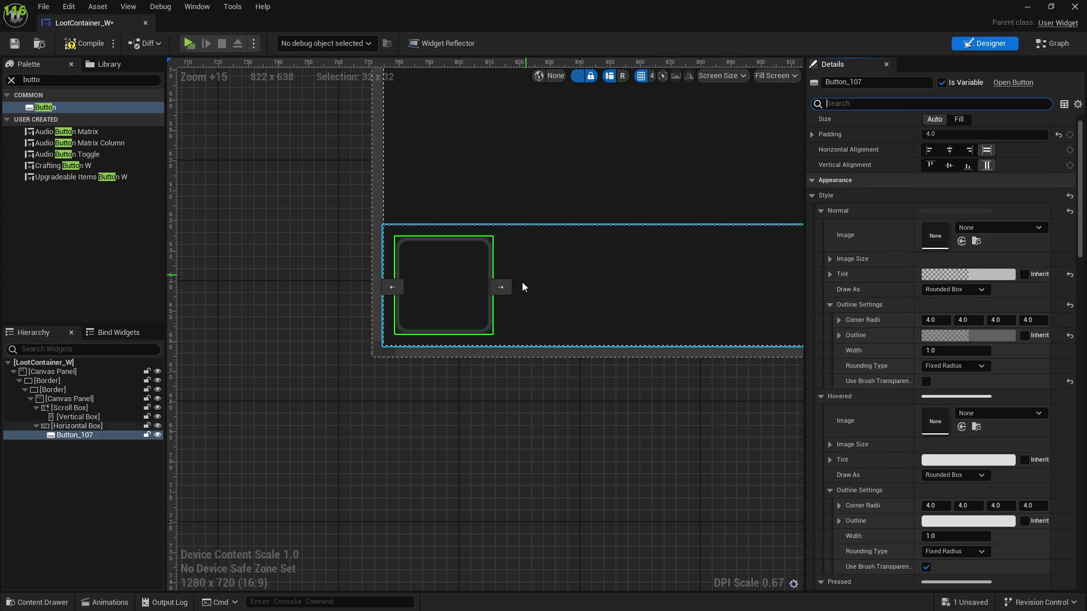
{"action": "scroll", "coordinate": [1000, 327], "scroll_direction": "up", "scroll_amount": 1}
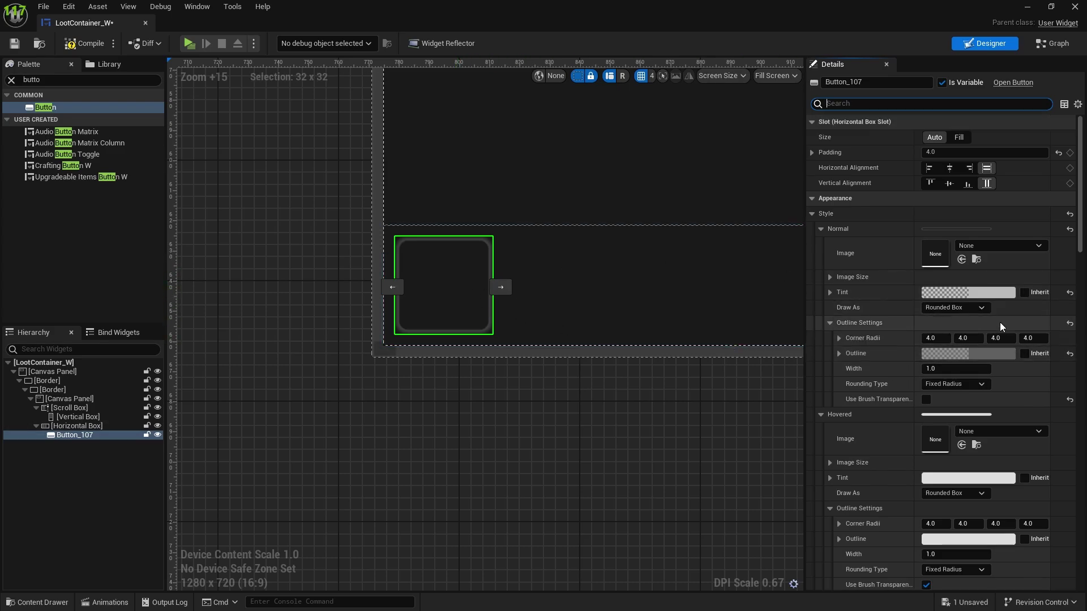
{"action": "right_click", "coordinate": [1013, 228]}
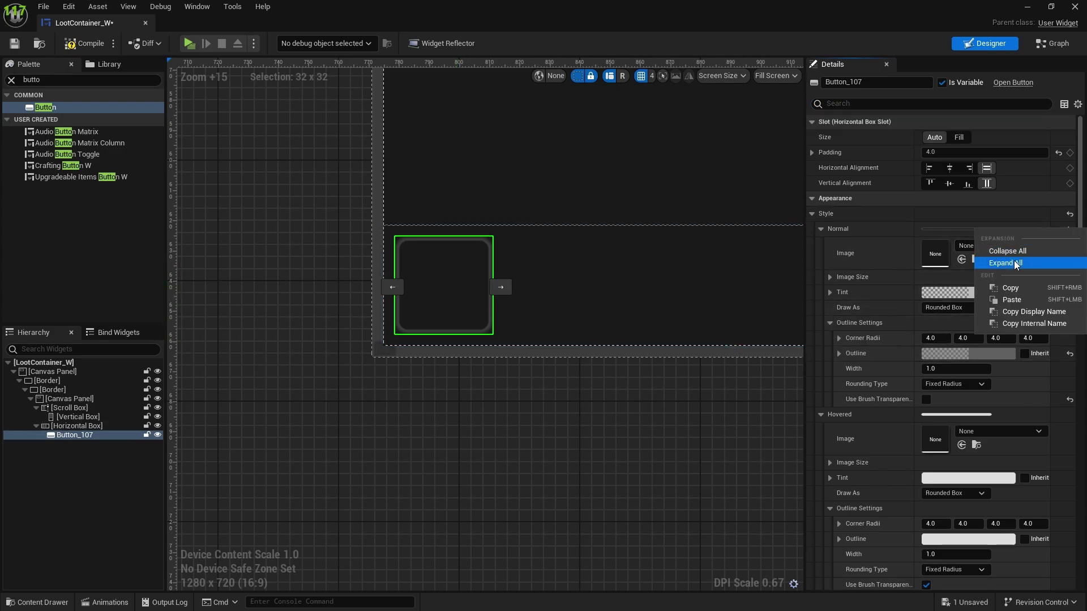
{"action": "left_click", "coordinate": [1011, 288]}
{"action": "scroll", "coordinate": [1000, 370], "scroll_direction": "down", "scroll_amount": 3}
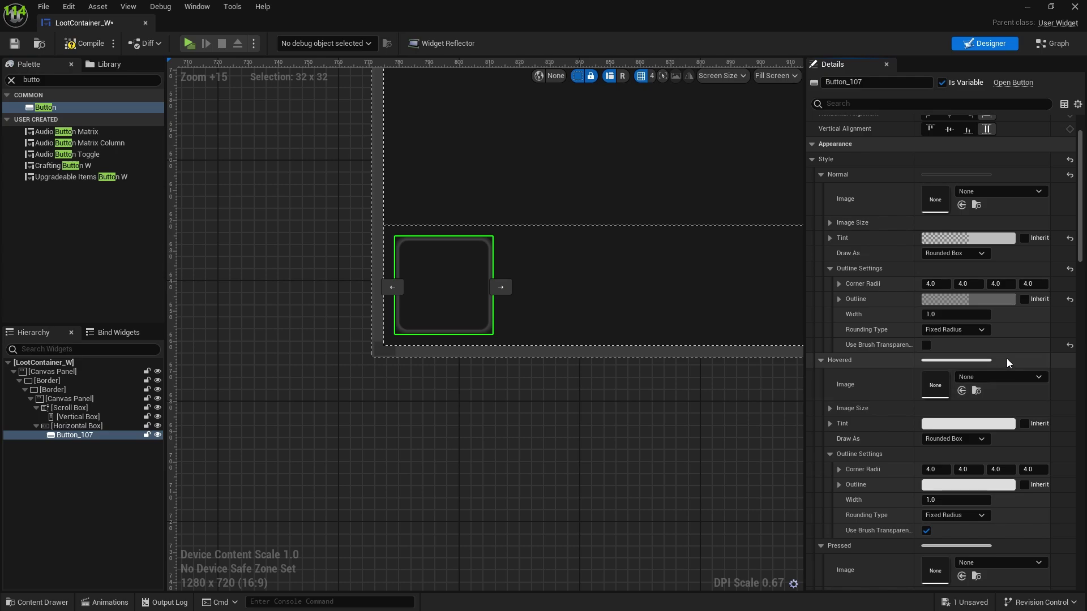
{"action": "right_click", "coordinate": [1007, 360]}
{"action": "left_click", "coordinate": [1011, 423]}
{"action": "scroll", "coordinate": [1012, 426], "scroll_direction": "down", "scroll_amount": 3}
{"action": "scroll", "coordinate": [1014, 431], "scroll_direction": "down", "scroll_amount": 3}
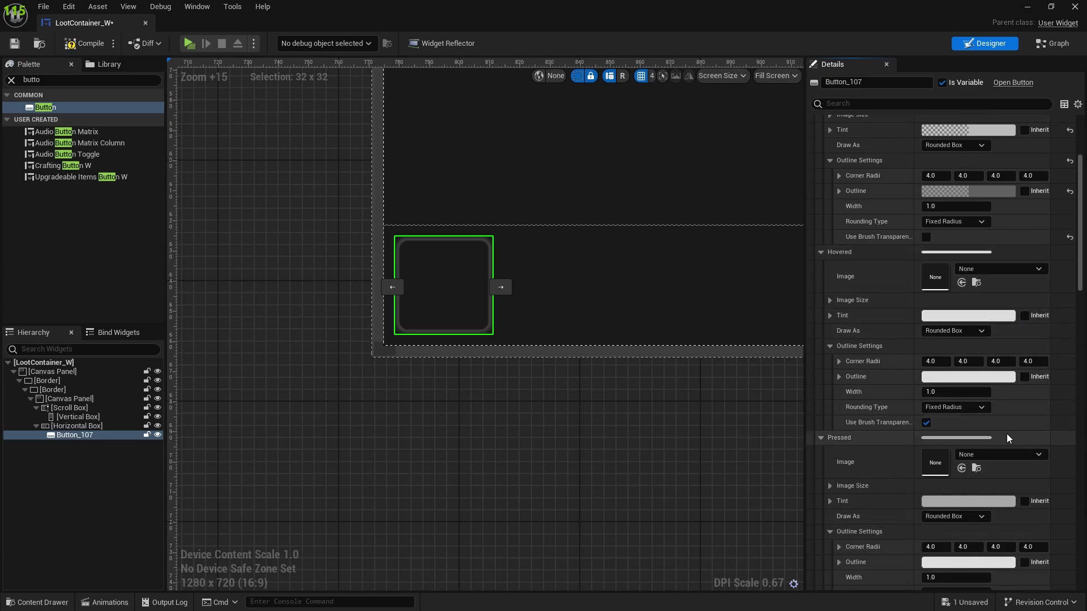
{"action": "right_click", "coordinate": [1017, 436]}
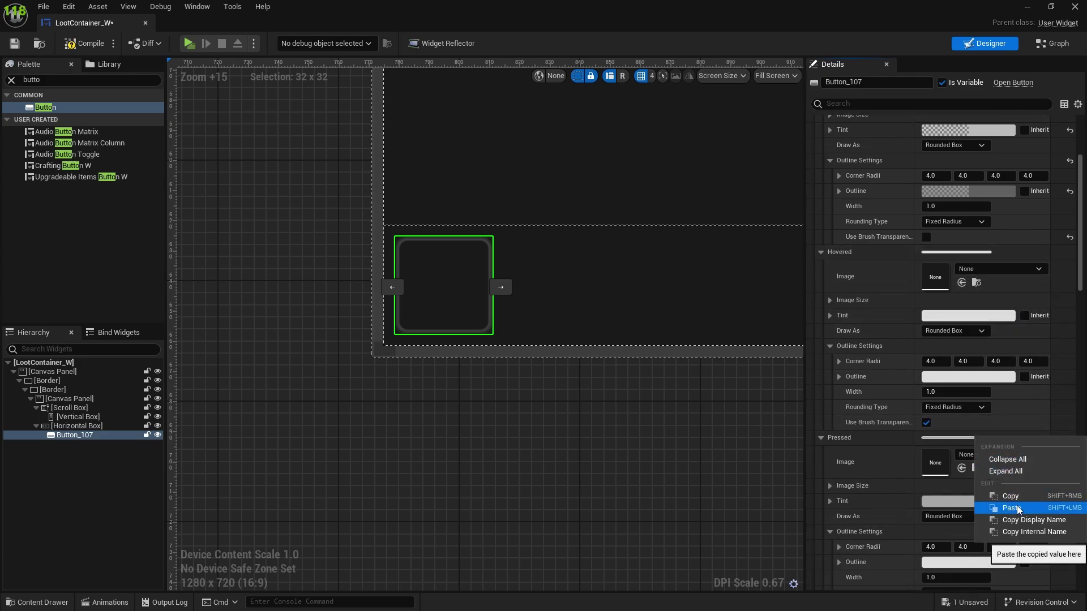
{"action": "left_click", "coordinate": [1017, 507]}
- Copy the button's Normal style and paste it onto both the Hovered and Pressed styles
{"action": "scroll", "coordinate": [1012, 405], "scroll_direction": "up", "scroll_amount": 6}
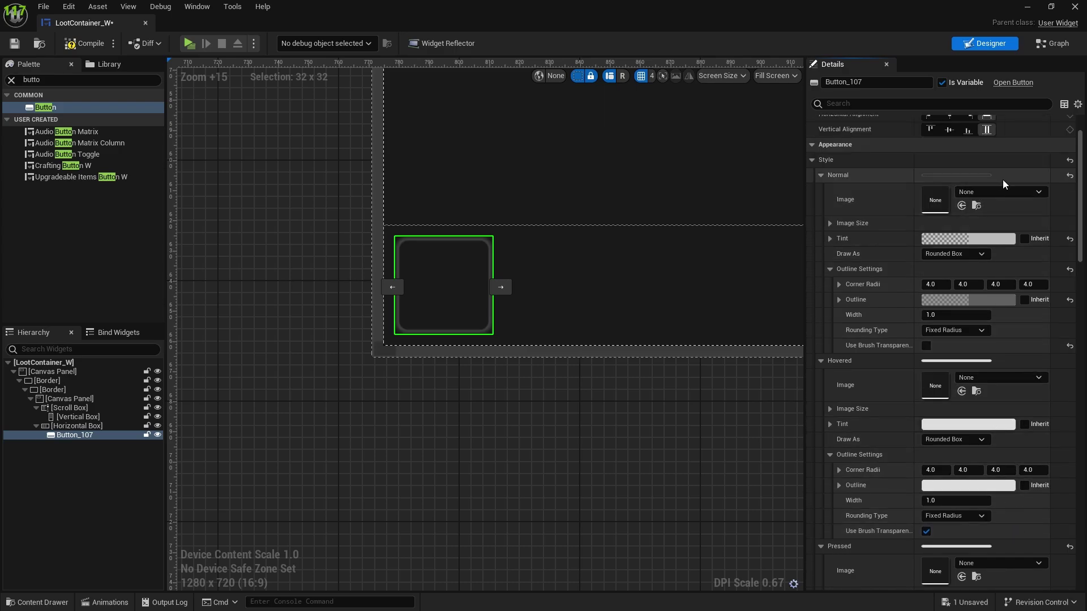
{"action": "right_click", "coordinate": [1004, 179]}
{"action": "left_click", "coordinate": [1028, 239]}
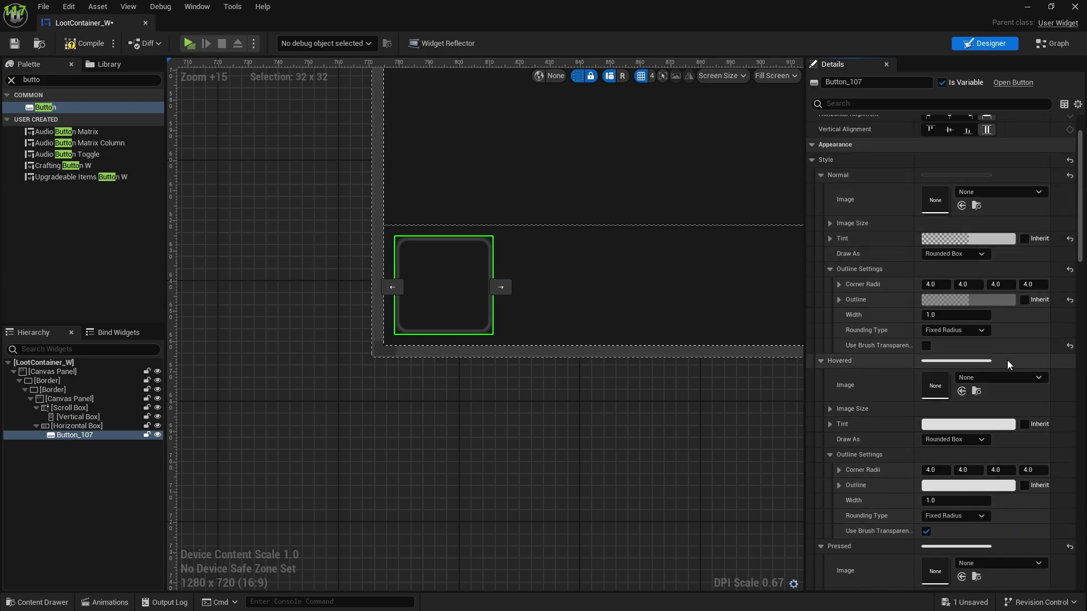
{"action": "right_click", "coordinate": [1010, 361]}
{"action": "left_click", "coordinate": [1013, 432]}
{"action": "scroll", "coordinate": [1014, 433], "scroll_direction": "down", "scroll_amount": 8}
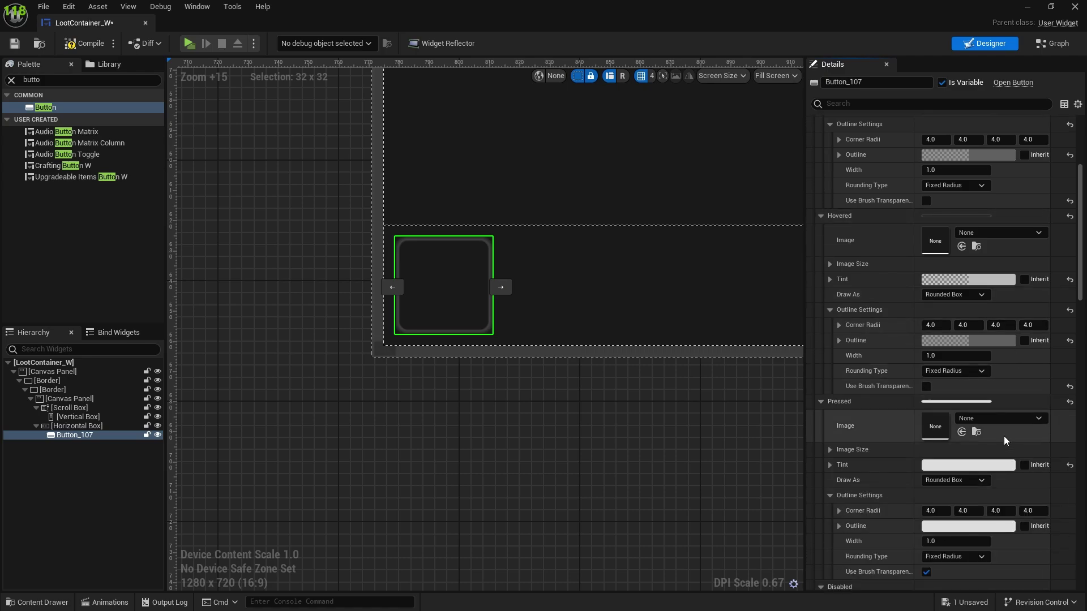
{"action": "right_click", "coordinate": [1013, 403]}
{"action": "left_click", "coordinate": [1012, 475]}
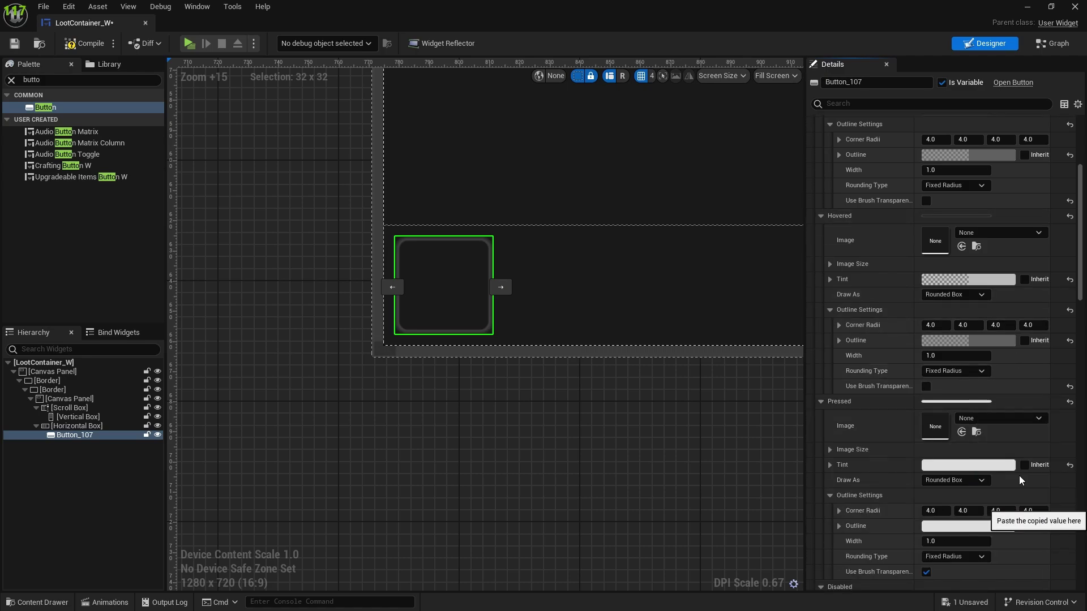
{"action": "scroll", "coordinate": [981, 453], "scroll_direction": "up", "scroll_amount": 4}
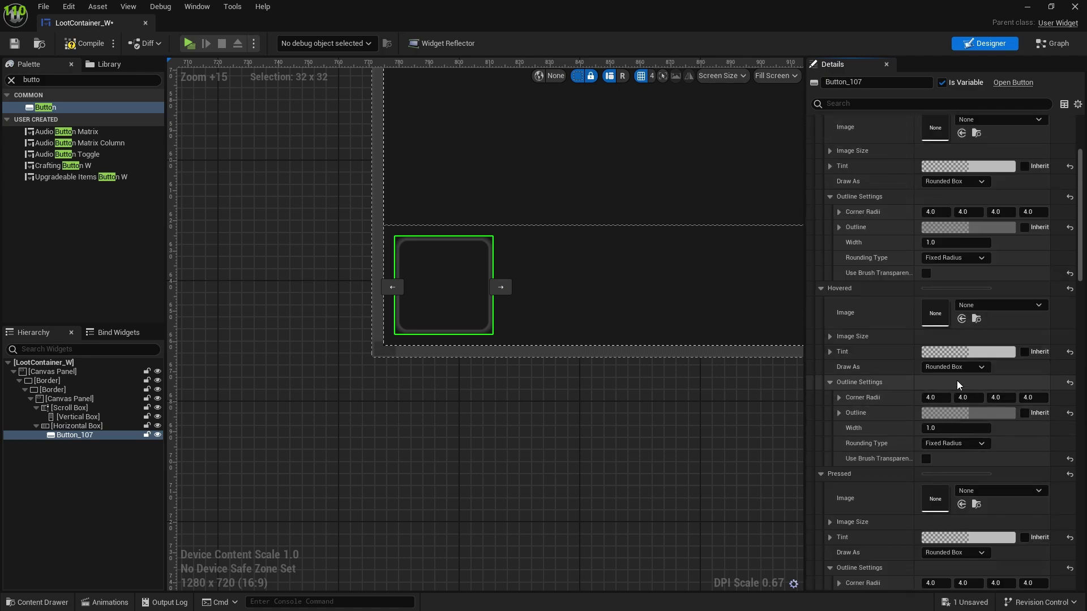
{"action": "scroll", "coordinate": [957, 385], "scroll_direction": "down", "scroll_amount": 3}
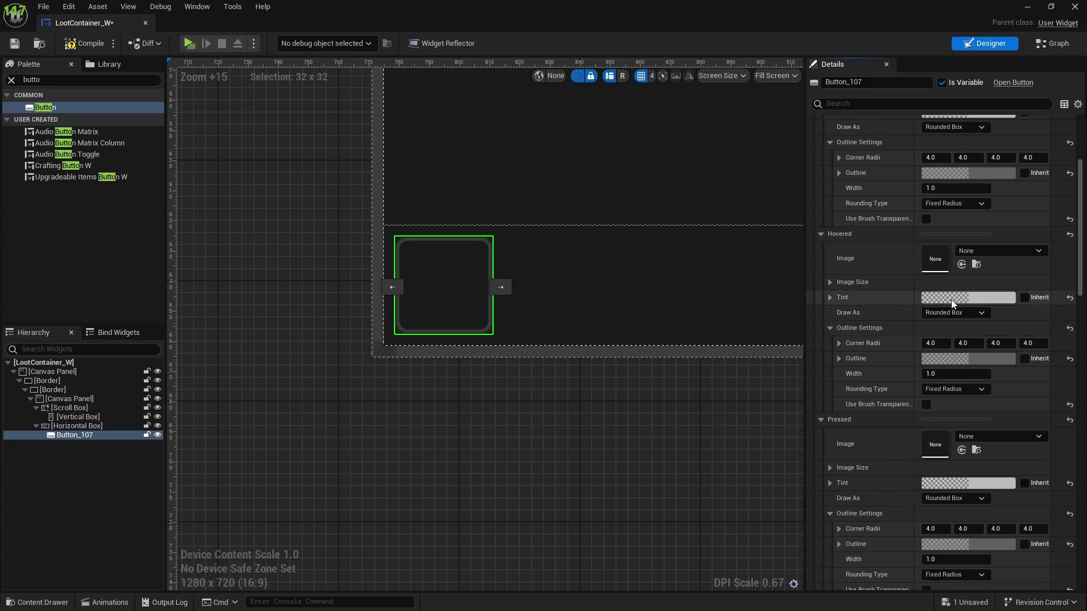
{"action": "left_click", "coordinate": [951, 300]}
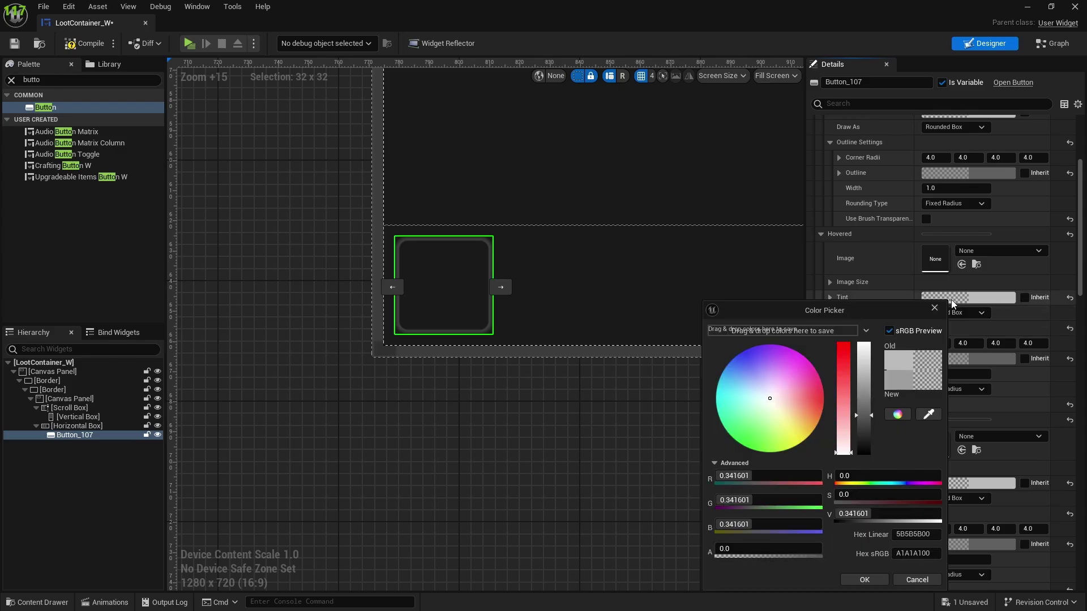
{"action": "left_click", "coordinate": [932, 583]}
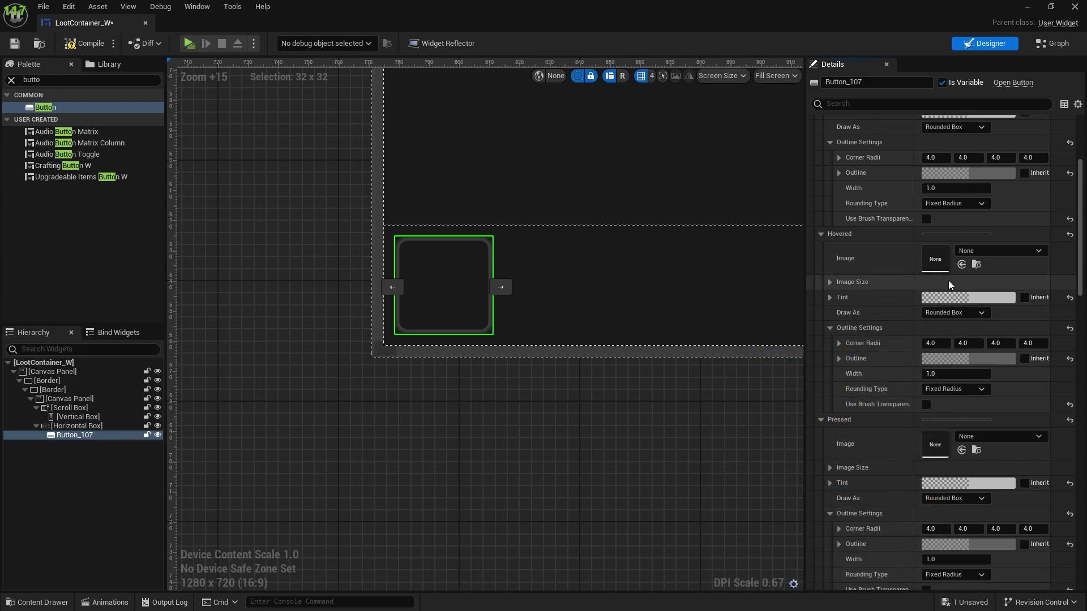
- Lighten the button's Hovered outline colour to a value of 0.182292 and set its alpha to 0.6
{"action": "left_click", "coordinate": [968, 360]}
{"action": "left_click", "coordinate": [793, 557]}
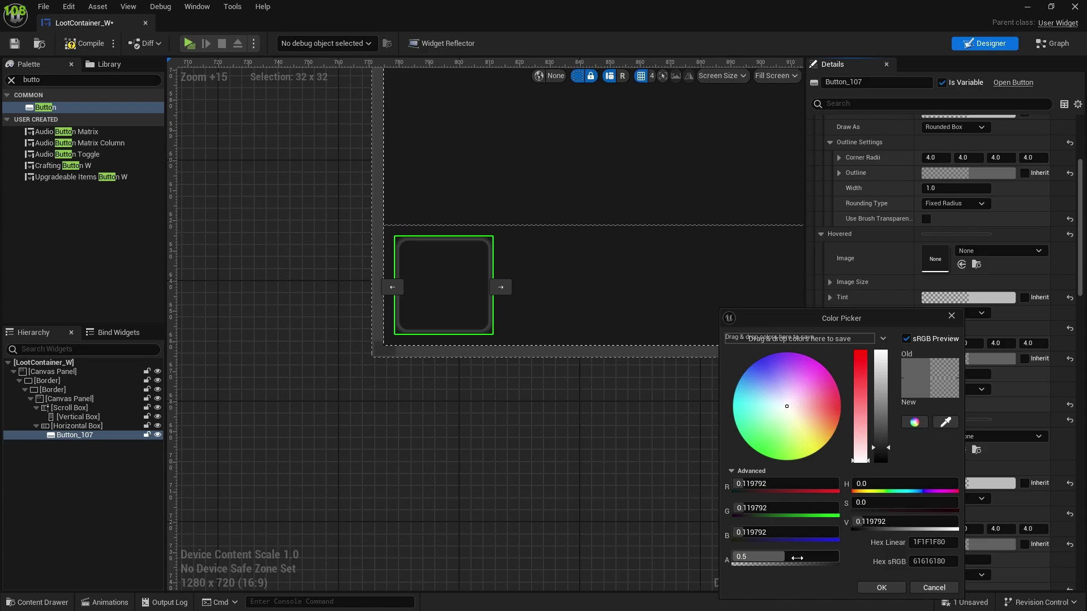
{"action": "type", "text": "0."}
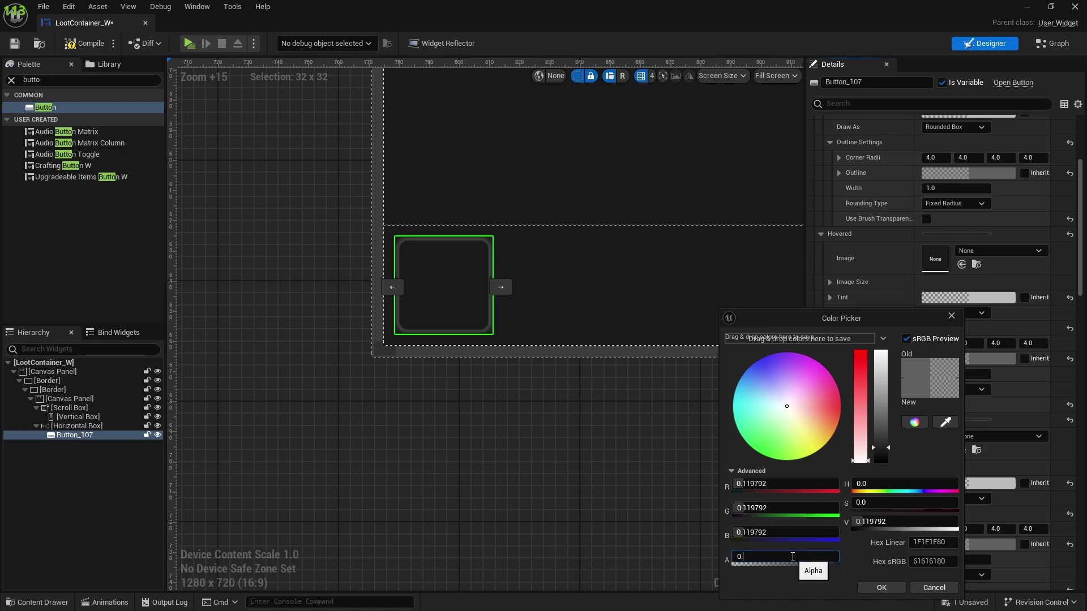
{"action": "type", "text": "6"}
{"action": "left_click", "coordinate": [885, 442]}
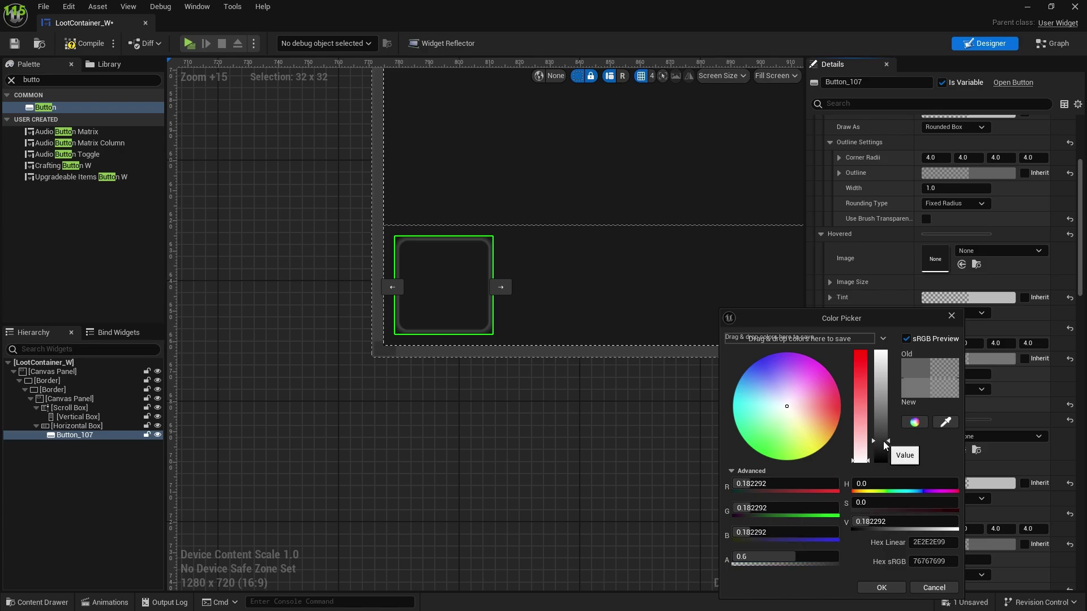
{"action": "left_click", "coordinate": [880, 588]}
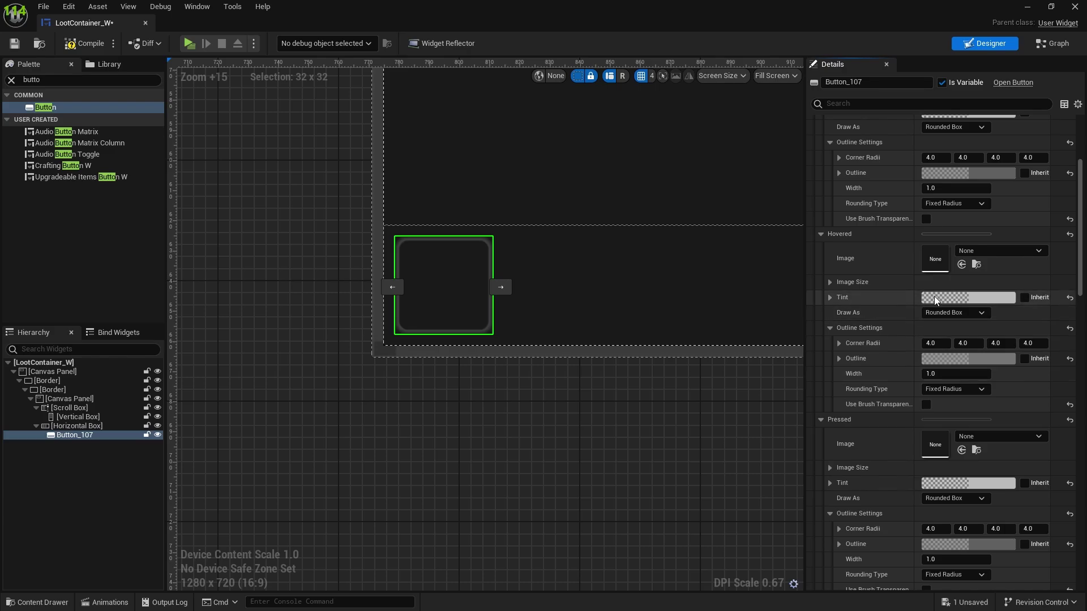
- Copy the button's Hovered outline colour and paste it onto the Pressed outline
{"action": "right_click", "coordinate": [950, 358]}
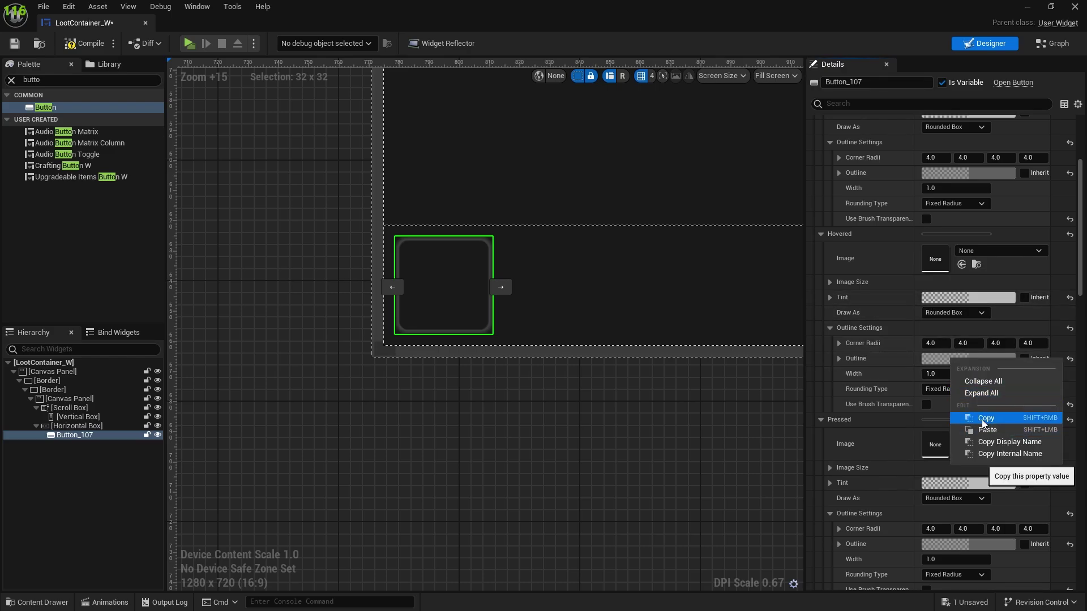
{"action": "left_click", "coordinate": [960, 298]}
{"action": "left_click", "coordinate": [949, 582]}
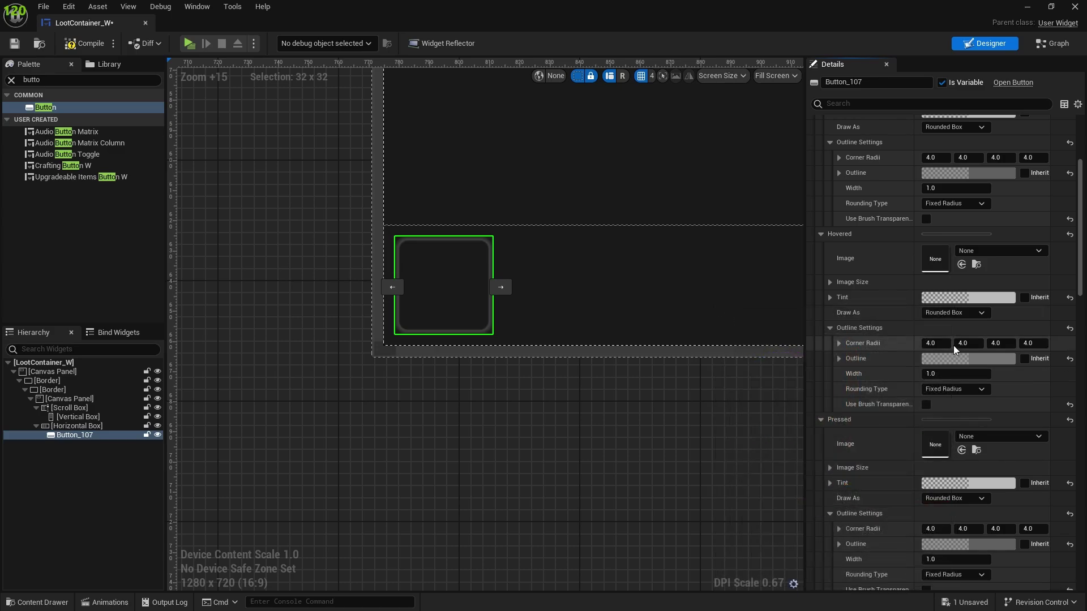
{"action": "right_click", "coordinate": [959, 359]}
{"action": "left_click", "coordinate": [995, 419]}
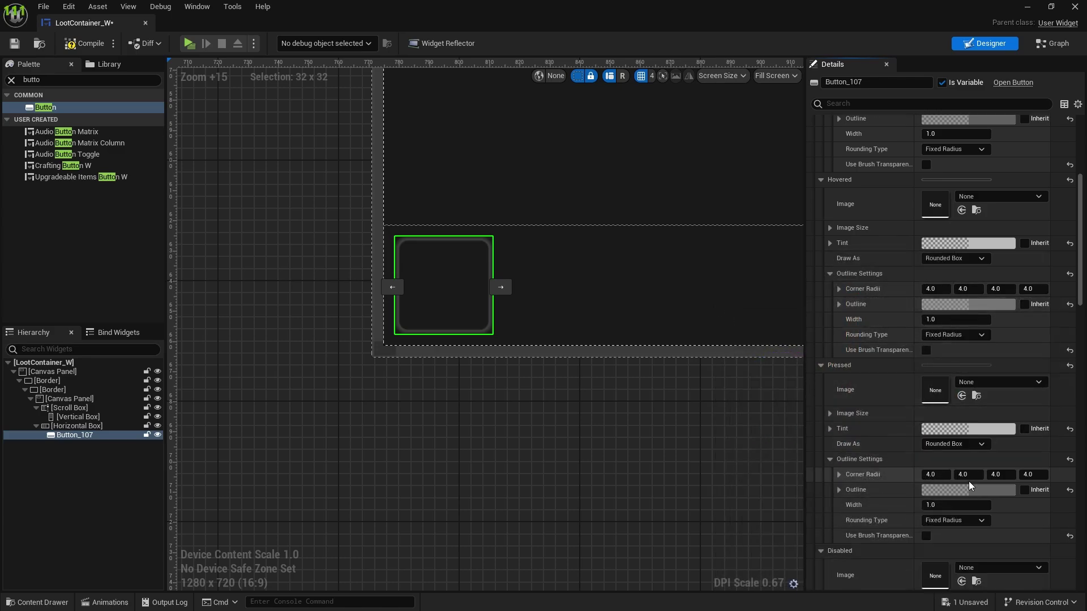
{"action": "scroll", "coordinate": [964, 441], "scroll_direction": "down", "scroll_amount": 4}
{"action": "right_click", "coordinate": [959, 439]}
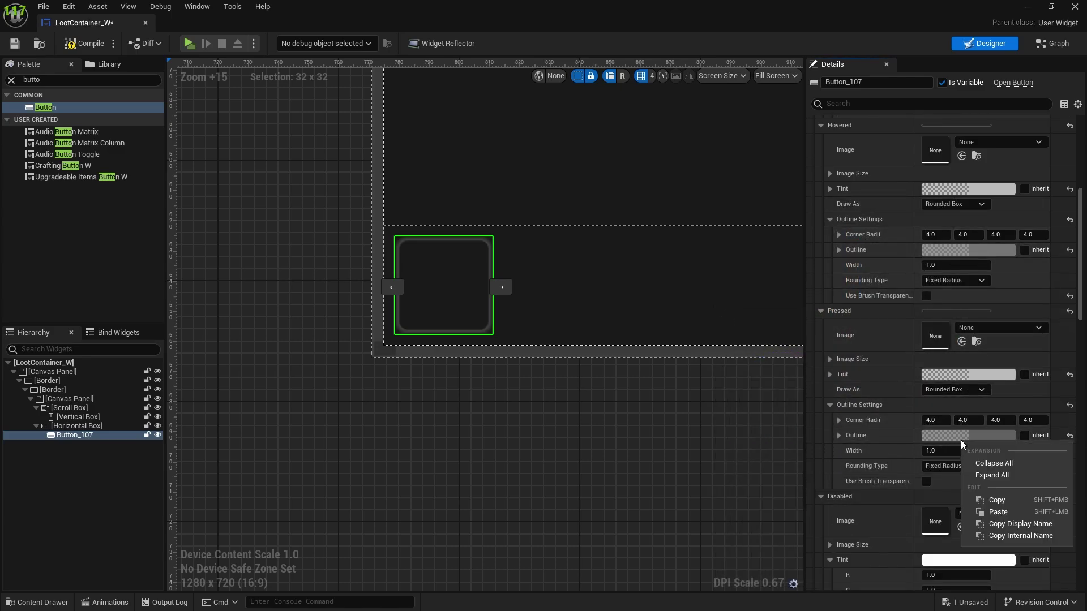
{"action": "left_click", "coordinate": [1004, 512]}
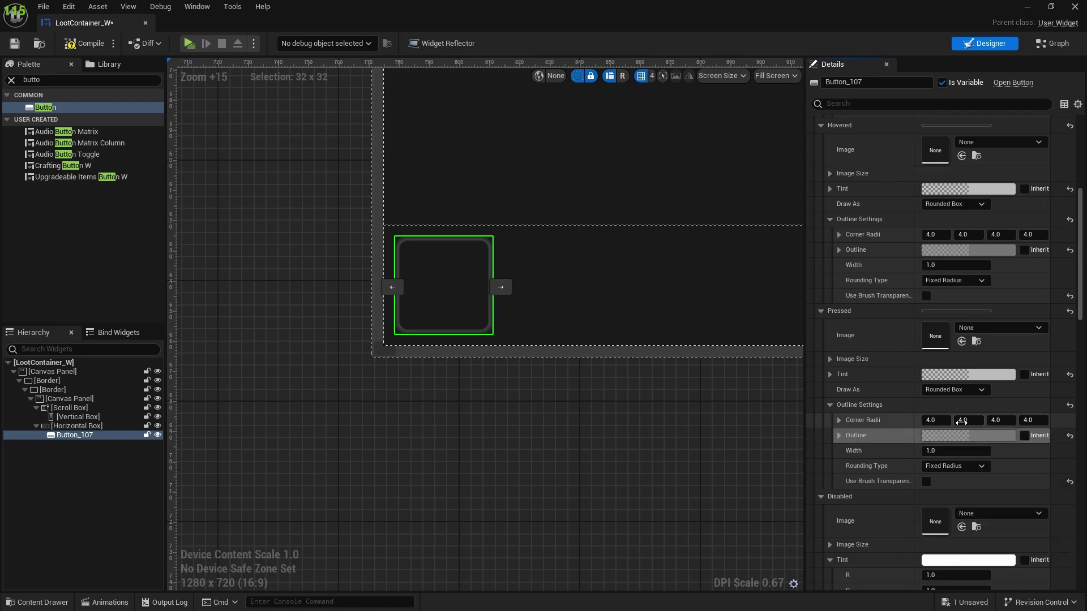
- Set the Pressed outline colour's alpha to 0.8, and compile and save the widget
{"action": "left_click", "coordinate": [963, 436]}
{"action": "left_click", "coordinate": [787, 555]}
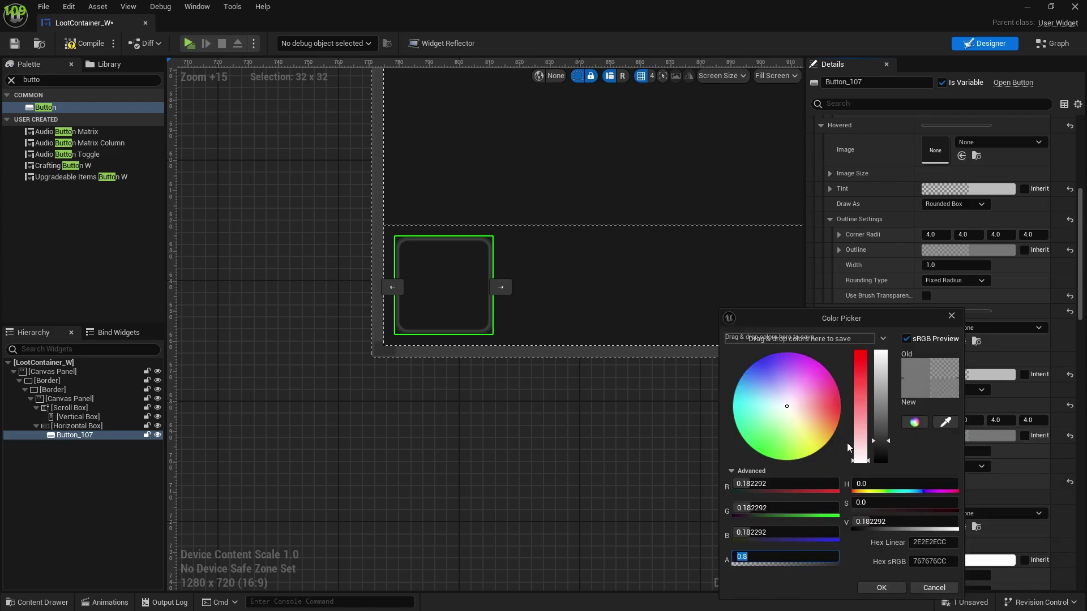
{"action": "left_click", "coordinate": [881, 588]}
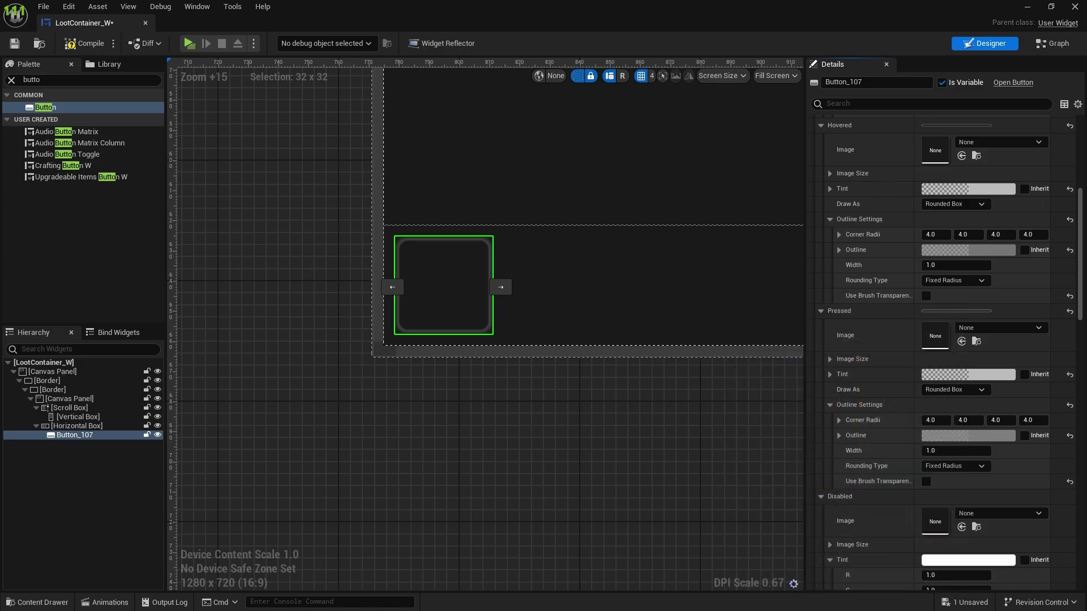
{"action": "left_click", "coordinate": [85, 43]}
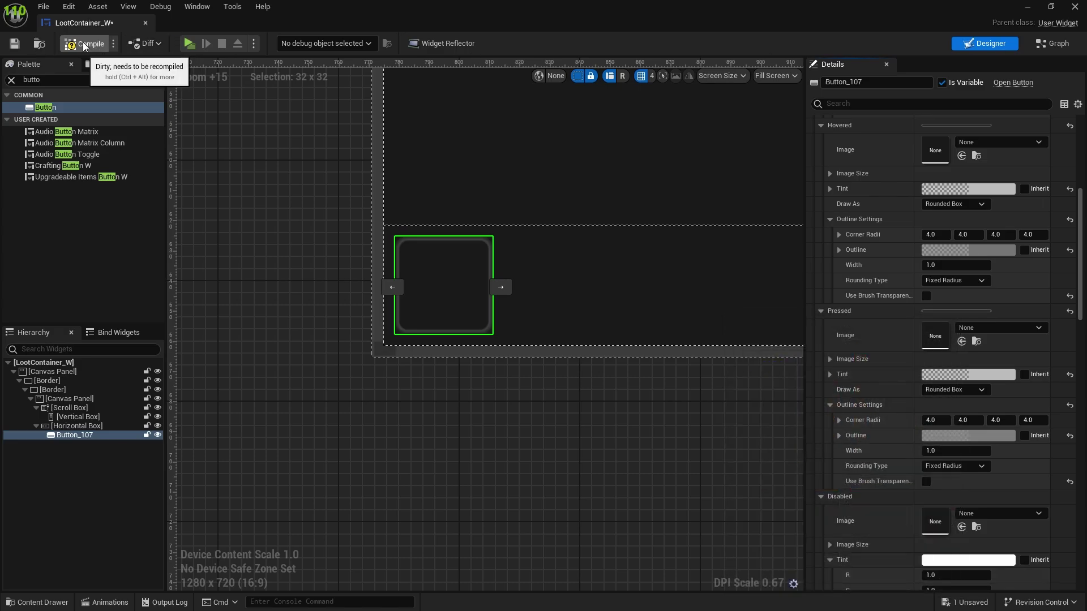
{"action": "left_click", "coordinate": [14, 43]}
- Find the Canvas Panel widget and add it as a child of the button in the horizontal box
{"action": "right_click_drag", "start_coordinate": [724, 277], "coordinate": [730, 383]}
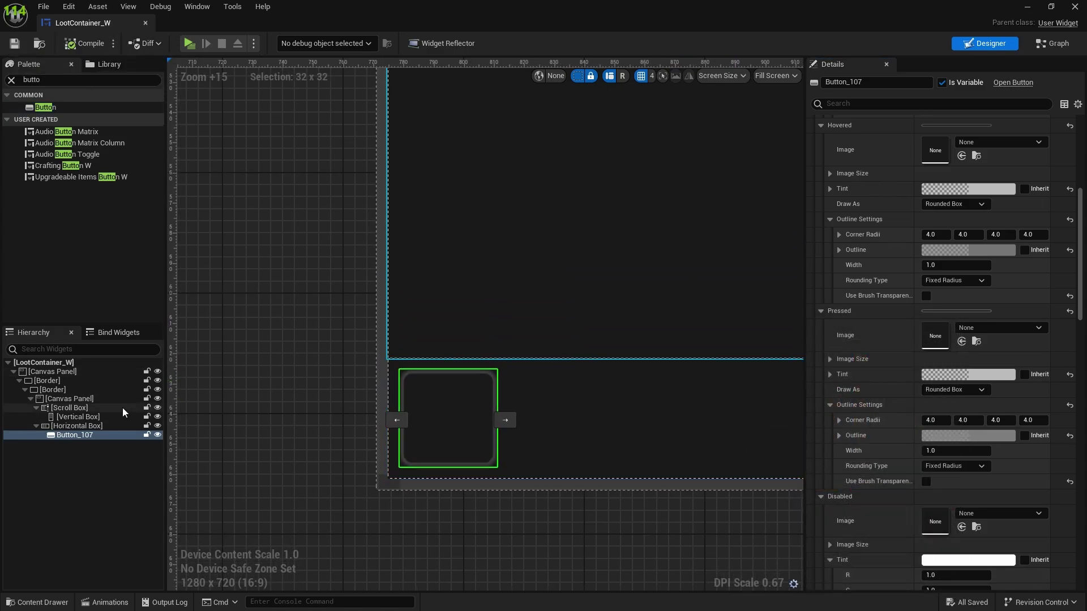
{"action": "left_click", "coordinate": [11, 80]}
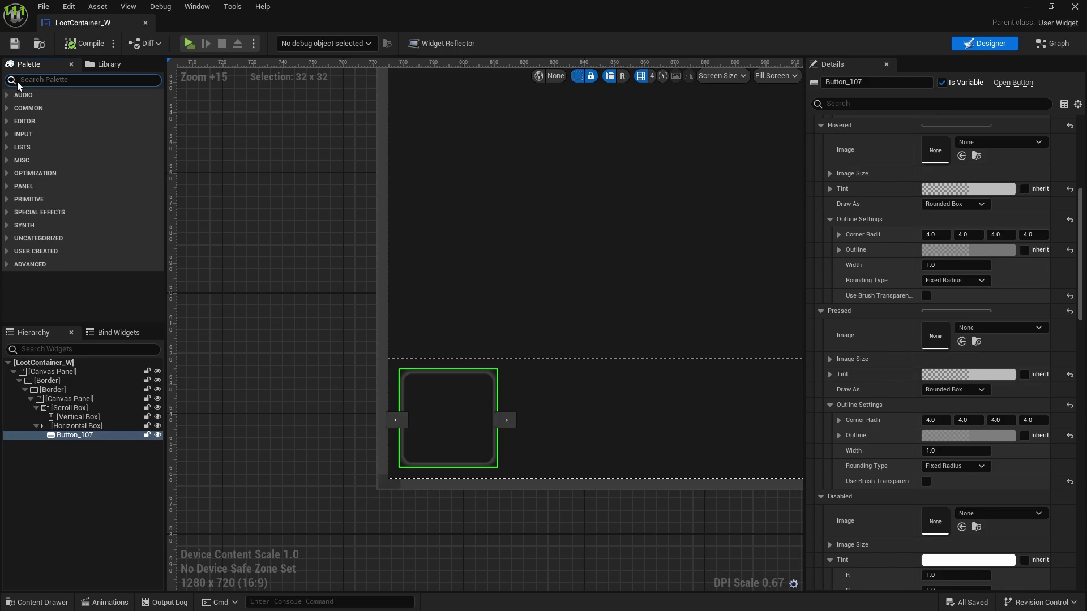
{"action": "type", "text": "canva"}
{"action": "left_click_drag", "start_coordinate": [49, 107], "coordinate": [105, 372]}
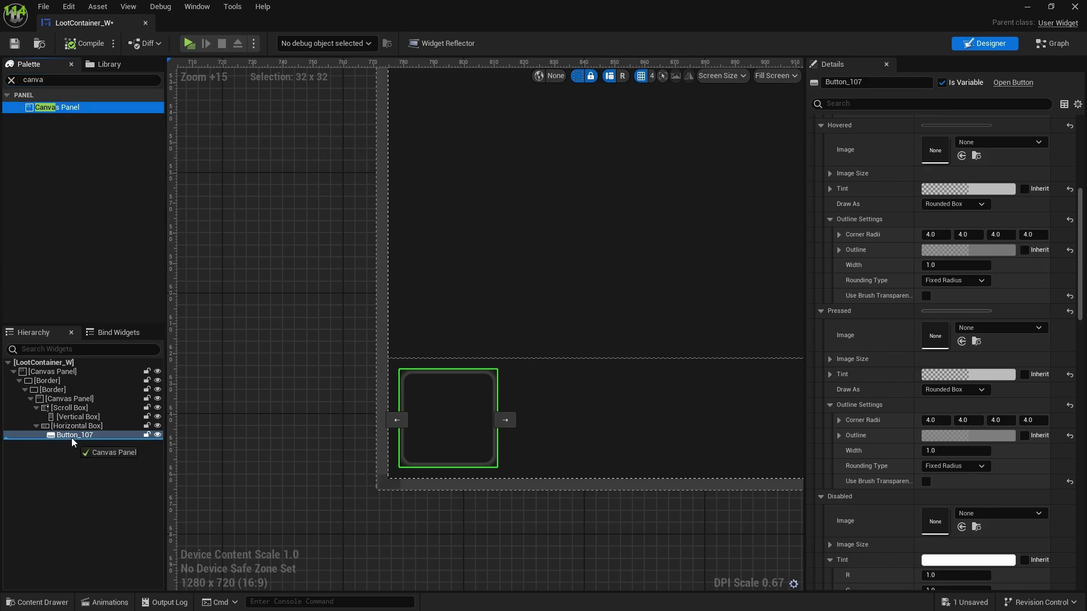
{"action": "left_click_drag", "start_coordinate": [72, 437], "coordinate": [77, 436]}
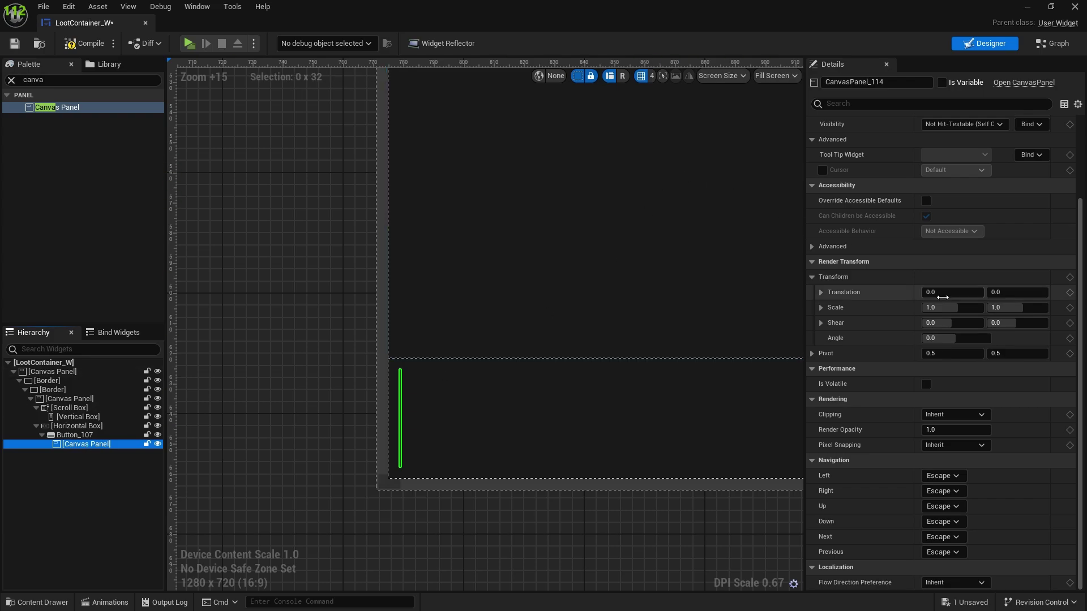
- Make the button's Canvas Panel fill its slot horizontally and vertically, with a padding of 5
{"action": "scroll", "coordinate": [929, 246], "scroll_direction": "up", "scroll_amount": 3}
{"action": "left_click", "coordinate": [987, 153]}
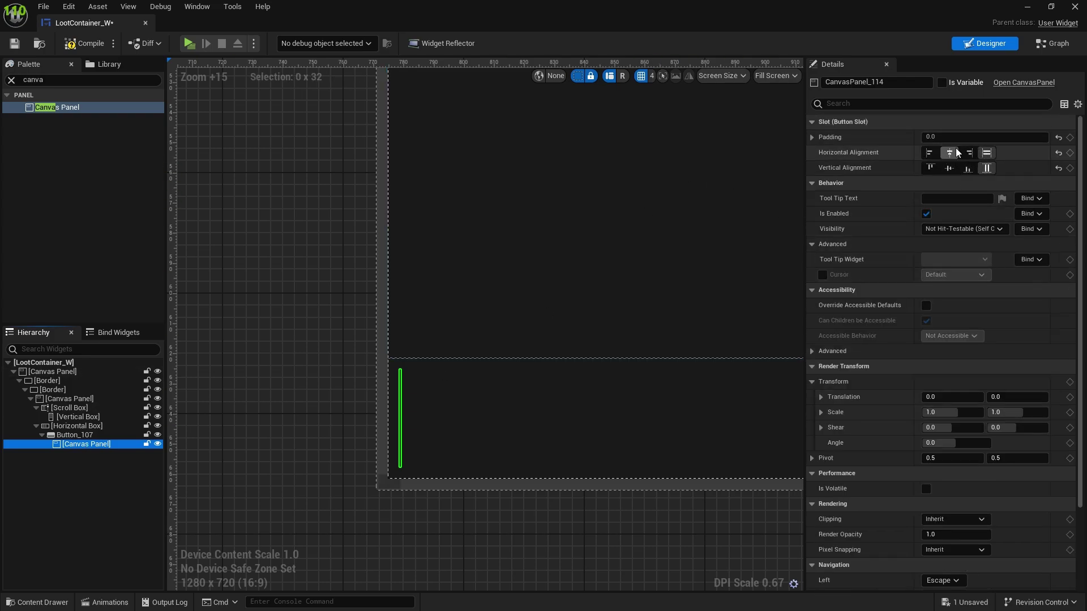
{"action": "left_click", "coordinate": [989, 155]}
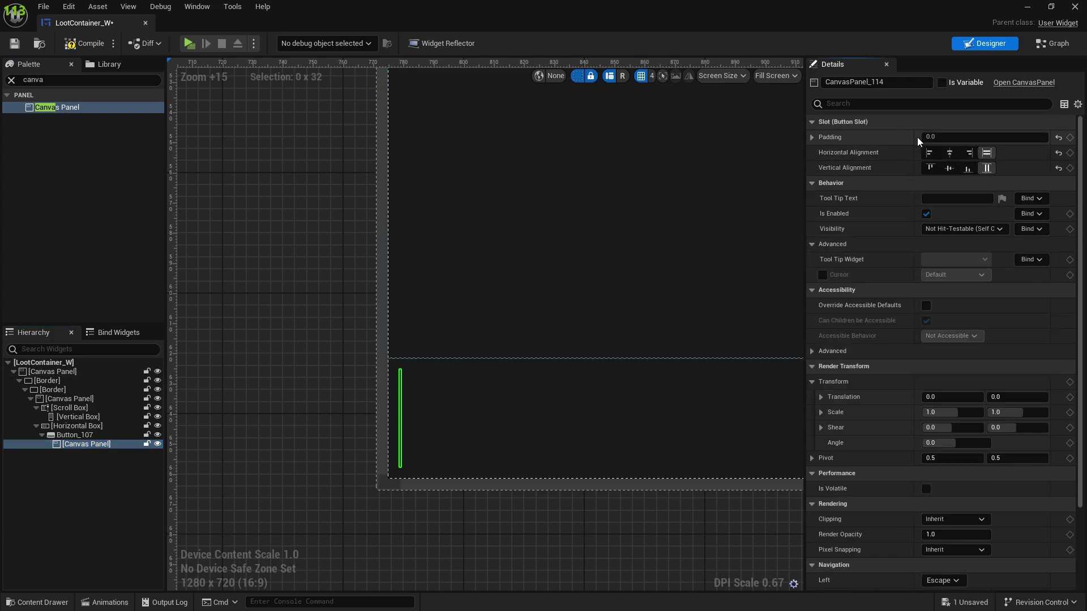
{"action": "left_click", "coordinate": [938, 137]}
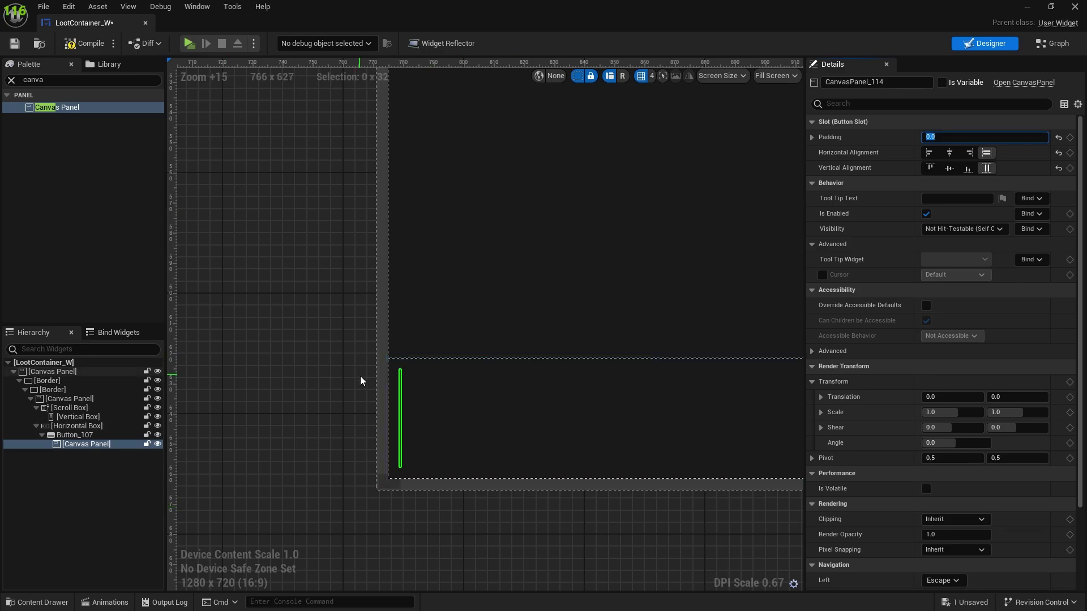
{"action": "scroll", "coordinate": [504, 400], "scroll_direction": "down", "scroll_amount": 3}
{"action": "right_click_drag", "start_coordinate": [505, 401], "coordinate": [725, 389]}
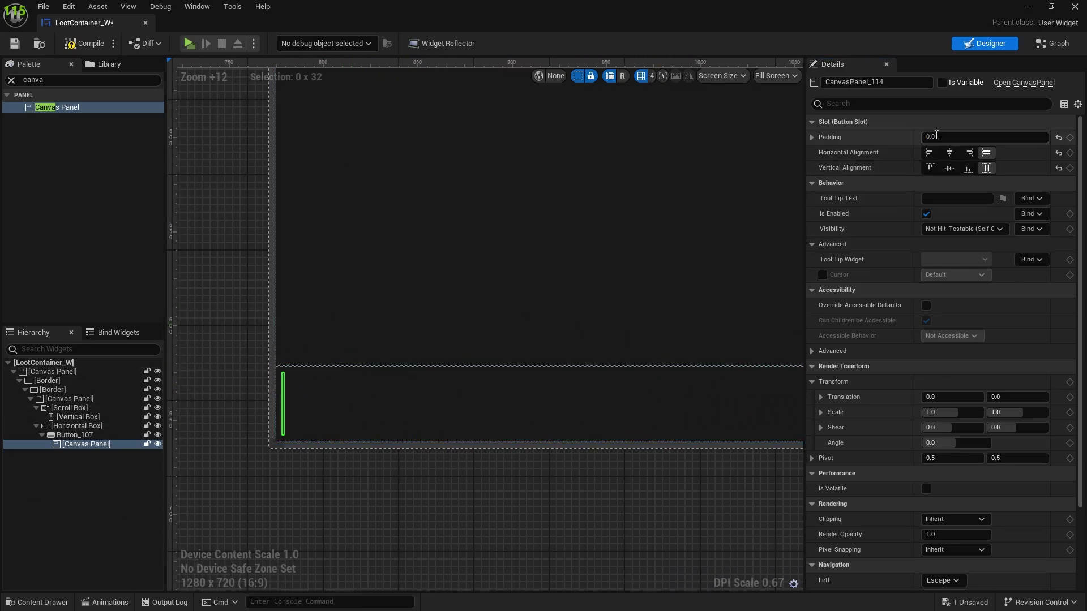
{"action": "left_click", "coordinate": [937, 136]}
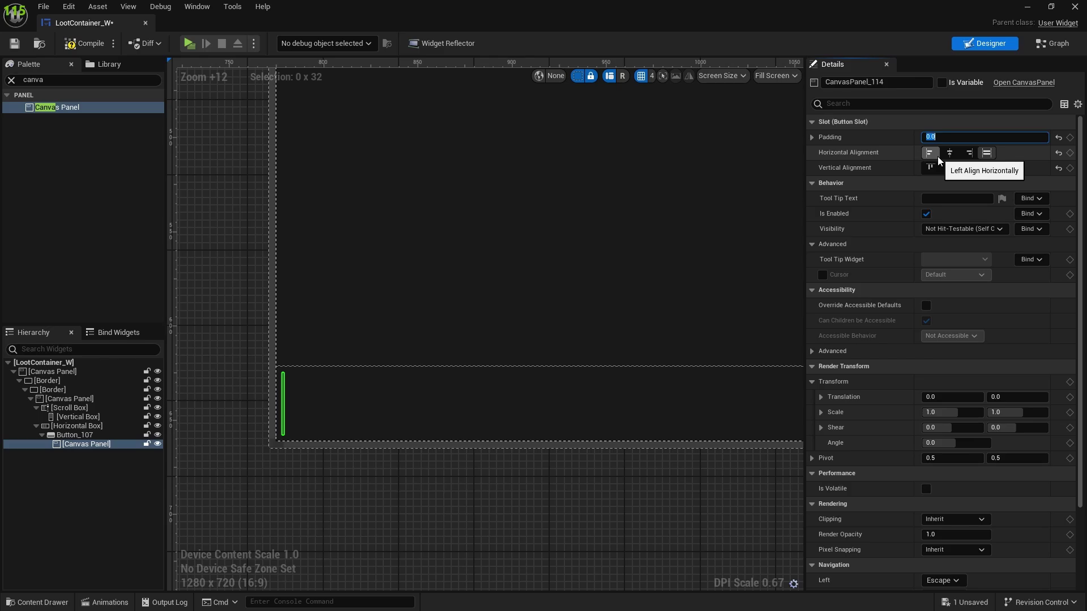
{"action": "key", "text": "Return"}
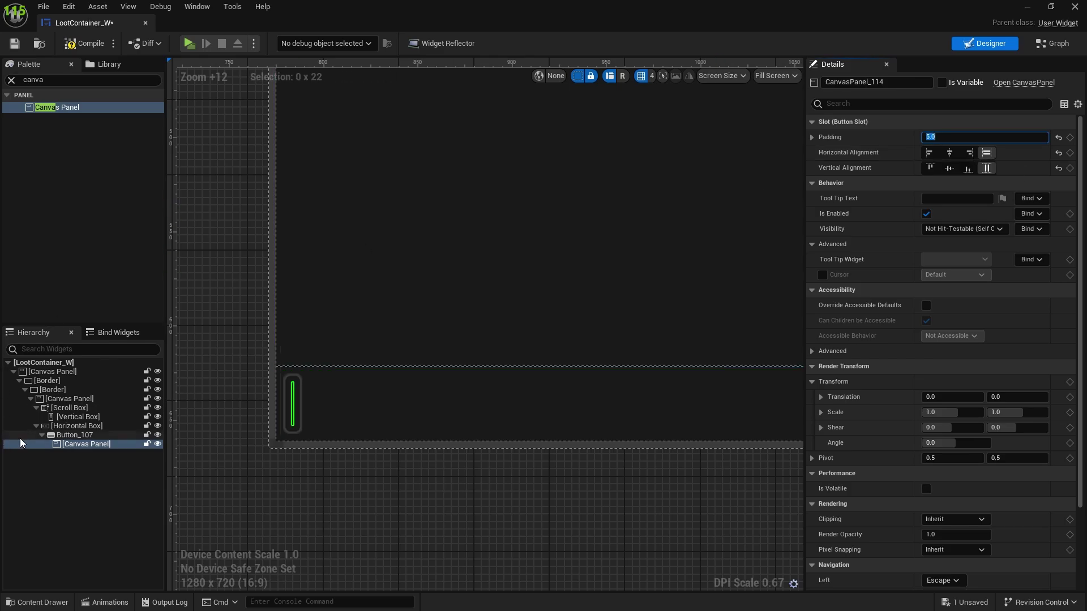
- Find the Image widget and add it inside the button's Canvas Panel
{"action": "left_click", "coordinate": [11, 80]}
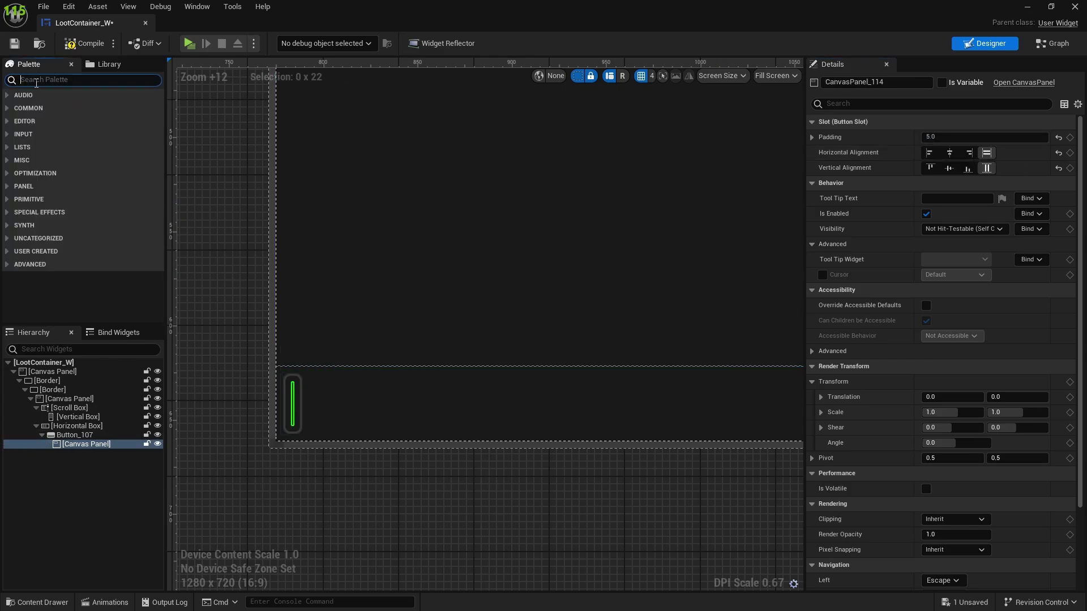
{"action": "type", "text": "image"}
{"action": "left_click_drag", "start_coordinate": [43, 107], "coordinate": [98, 447]}
{"action": "left_click", "coordinate": [142, 455]}
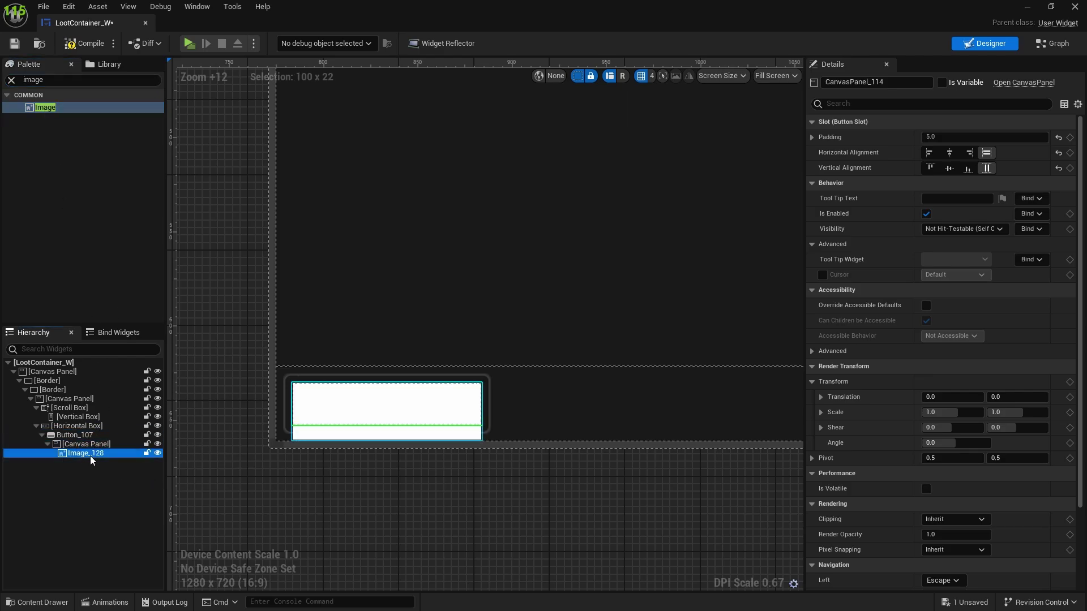
- Set the image's Size X and Size Y to 20
{"action": "left_click", "coordinate": [945, 183]}
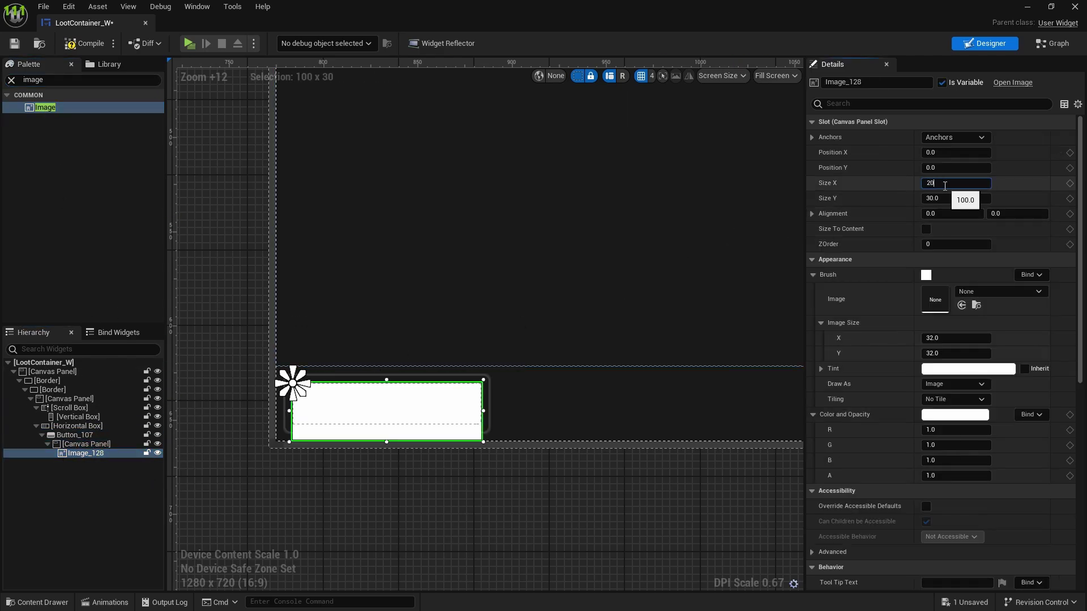
{"action": "type", "text": "20"}
{"action": "key", "text": "Return"}
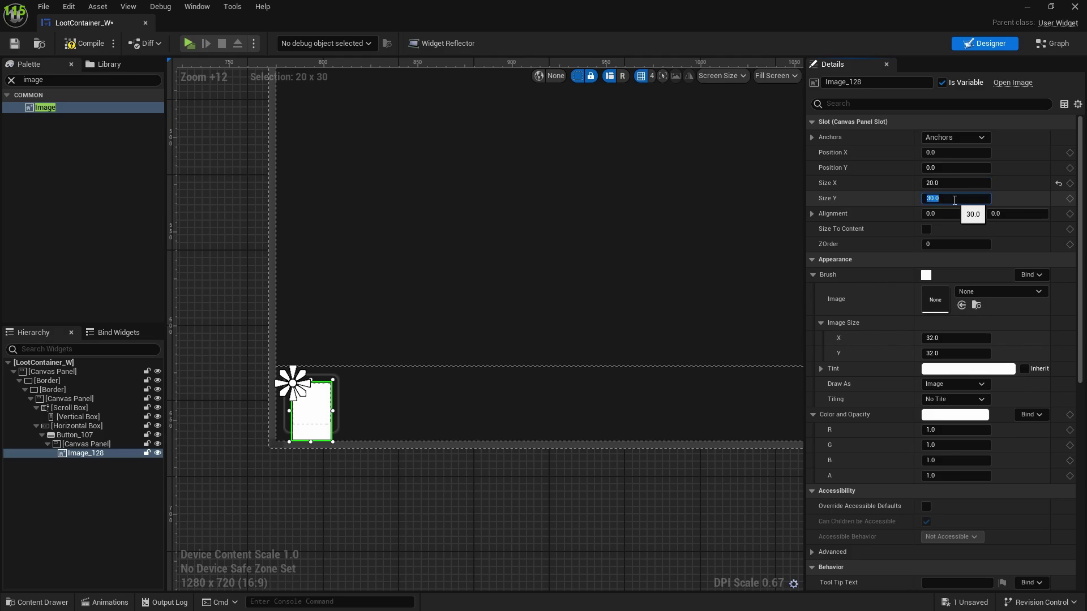
{"action": "left_click", "coordinate": [954, 198]}
{"action": "type", "text": "20"}
{"action": "key", "text": "Return"}
{"action": "scroll", "coordinate": [305, 435], "scroll_direction": "up", "scroll_amount": 5}
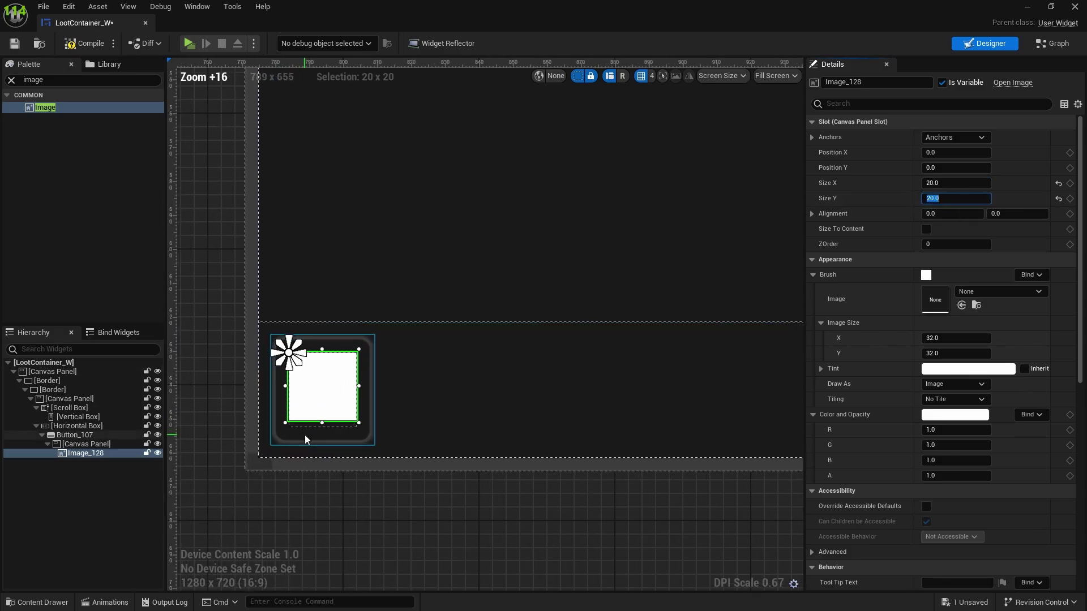
{"action": "right_click_drag", "start_coordinate": [319, 472], "coordinate": [372, 417]}
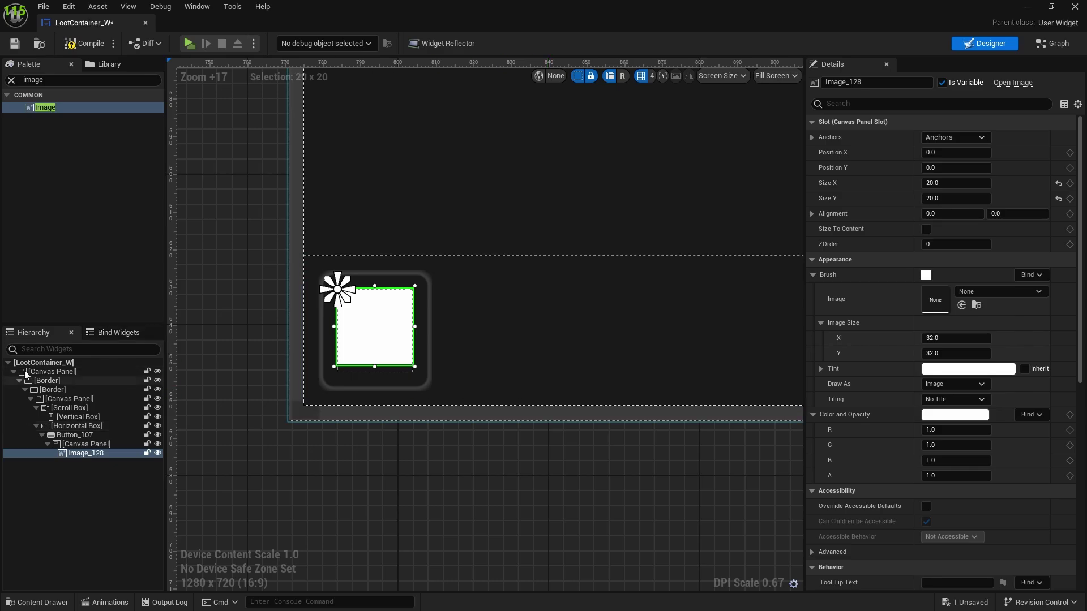
- Darken the image's brush tint slightly to an off-white grey
{"action": "left_click", "coordinate": [980, 370]}
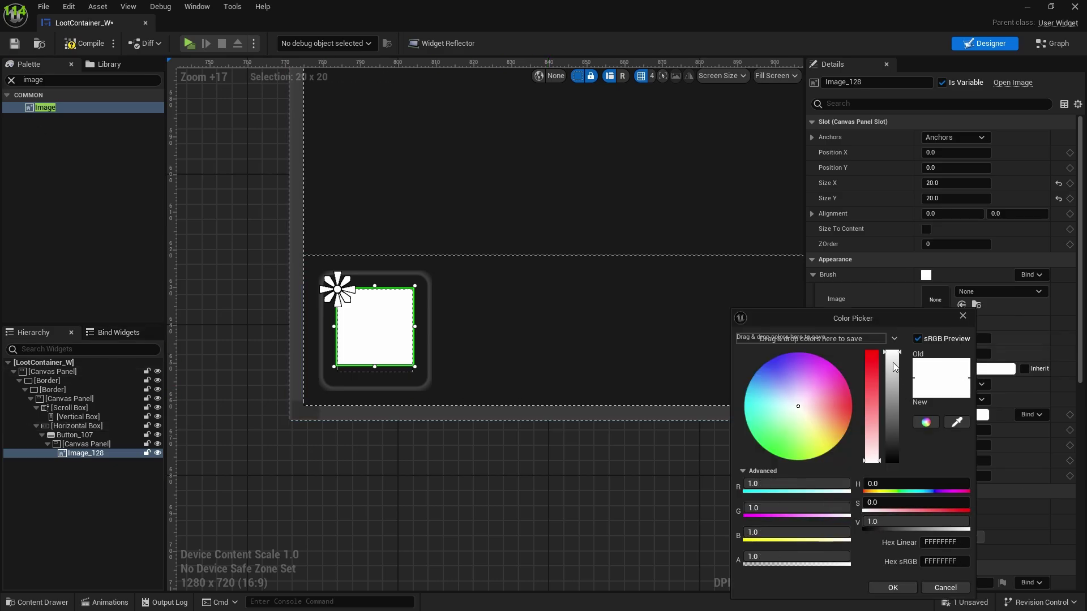
{"action": "left_click_drag", "start_coordinate": [893, 367], "coordinate": [894, 374]}
{"action": "left_click", "coordinate": [893, 588]}
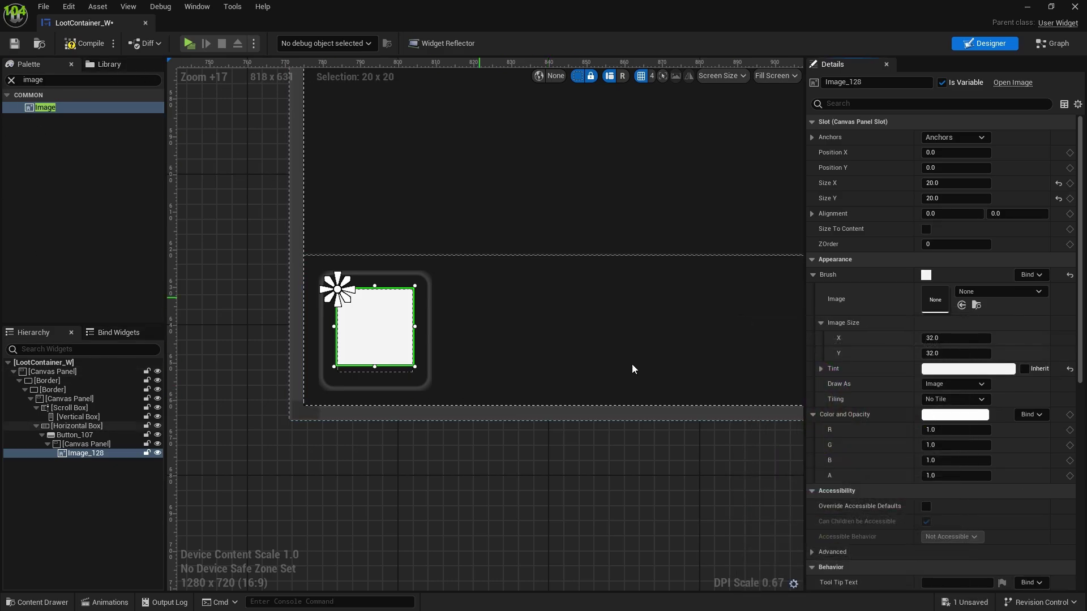
- Find the Text widget and add it below the image inside the button's Canvas Panel
{"action": "left_click", "coordinate": [13, 79]}
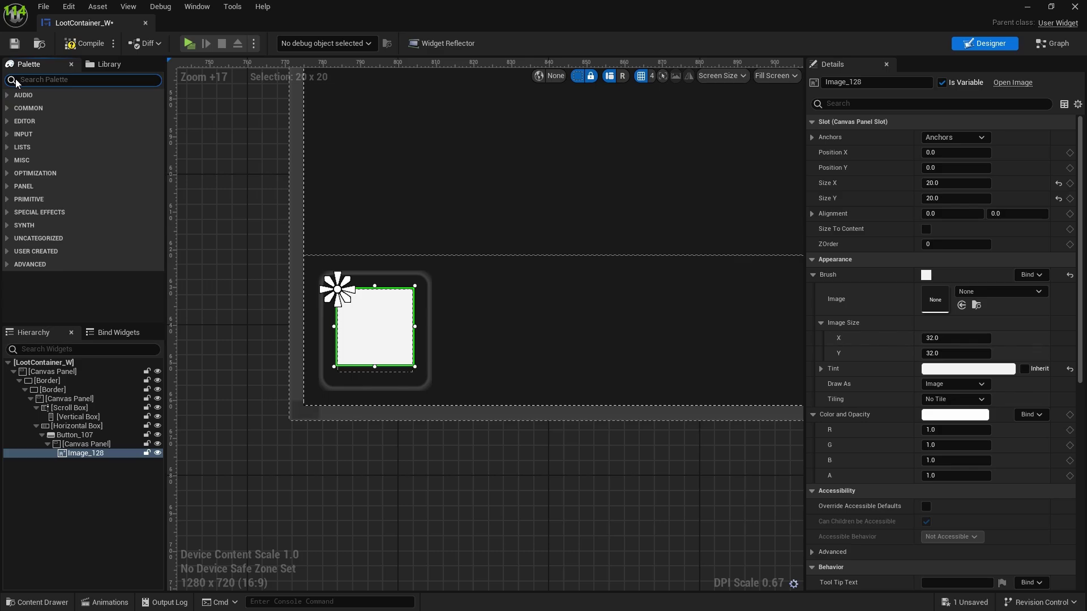
{"action": "left_click_drag", "start_coordinate": [16, 120], "coordinate": [83, 446]}
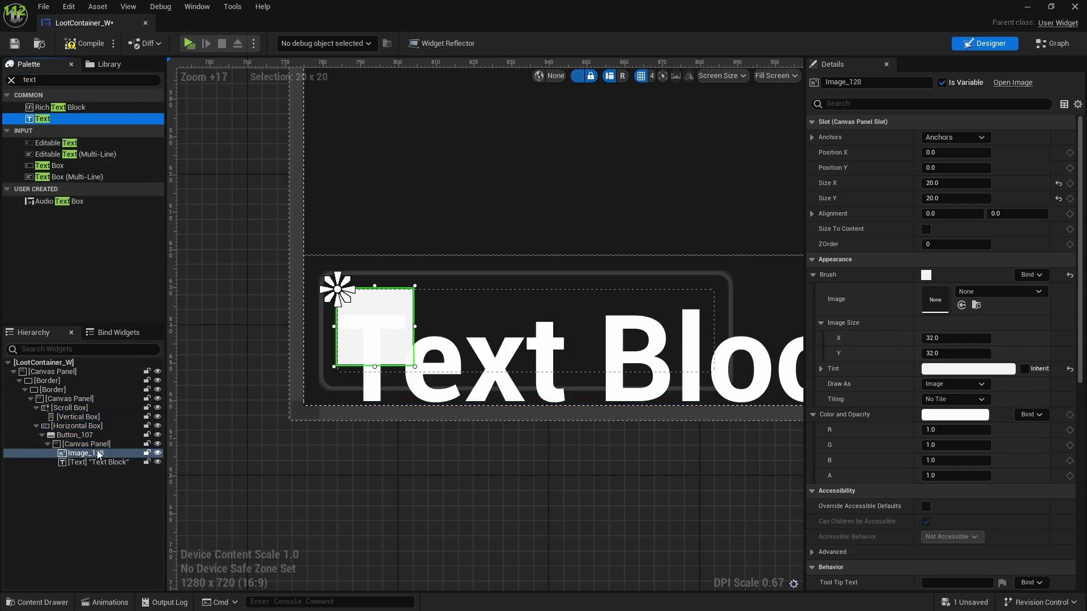
{"action": "scroll", "coordinate": [576, 384], "scroll_direction": "down", "scroll_amount": 4}
- Set the text block's font size to 14 after trying 16 and 12
{"action": "left_click", "coordinate": [945, 428]}
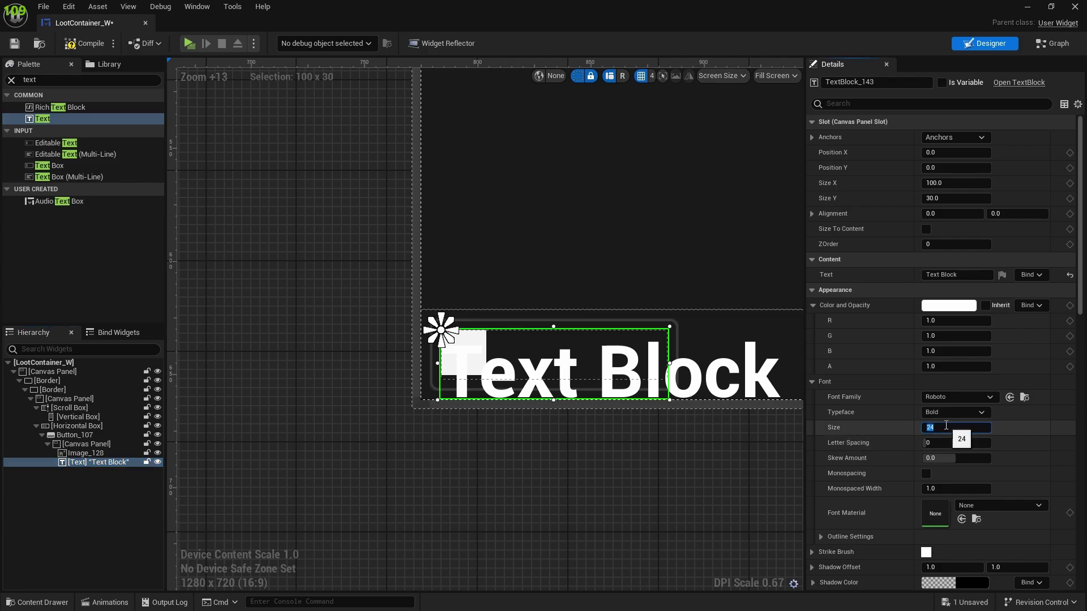
{"action": "type", "text": "16"}
{"action": "key", "text": "Return"}
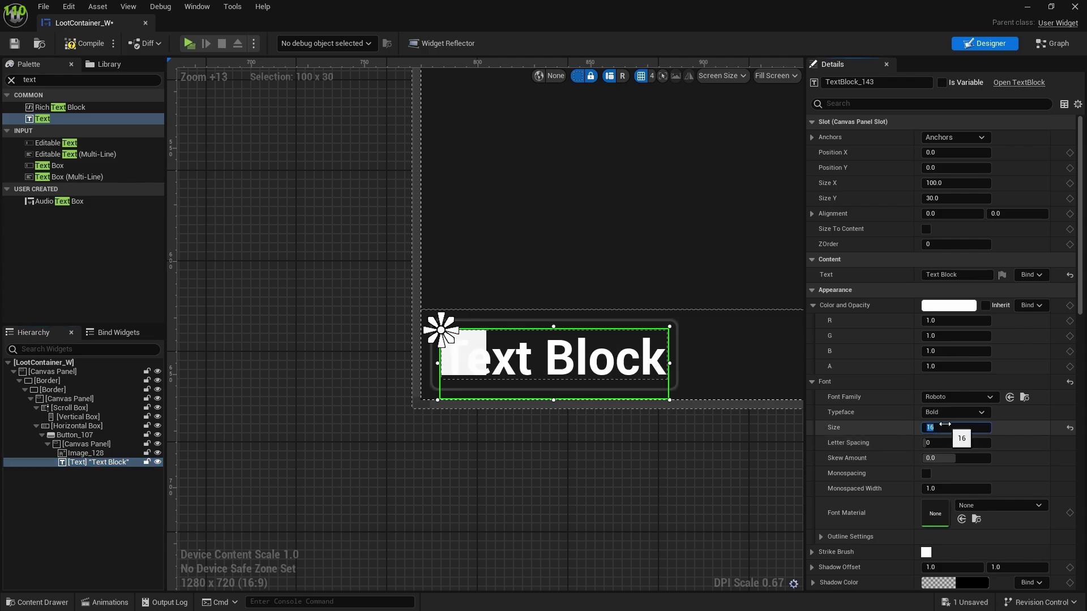
{"action": "type", "text": "12"}
{"action": "key", "text": "Return"}
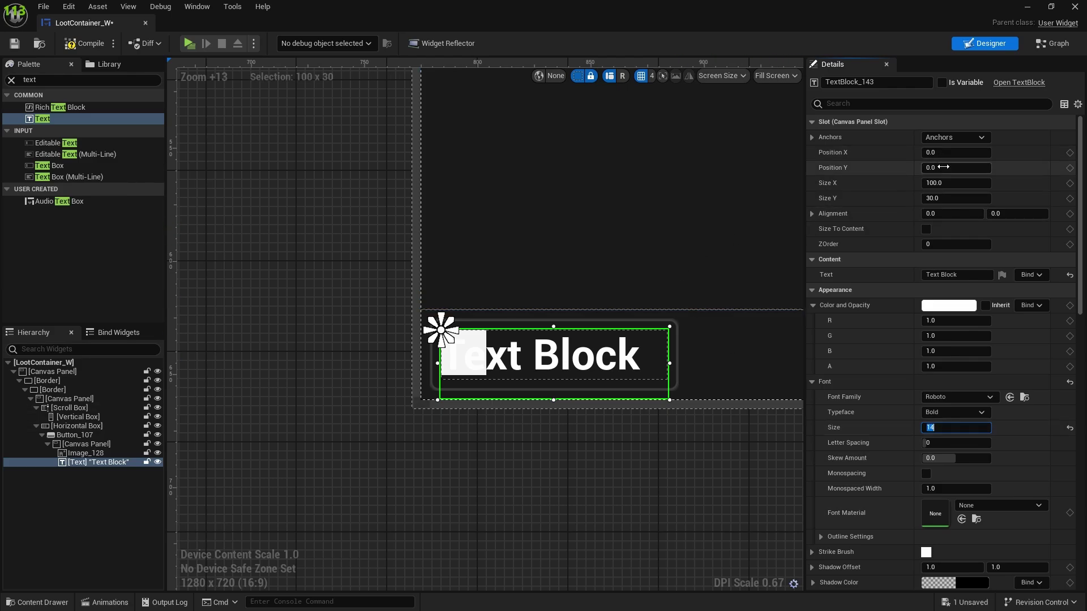
- Set the text block's Size X and Size Y to 20
{"action": "left_click", "coordinate": [954, 183]}
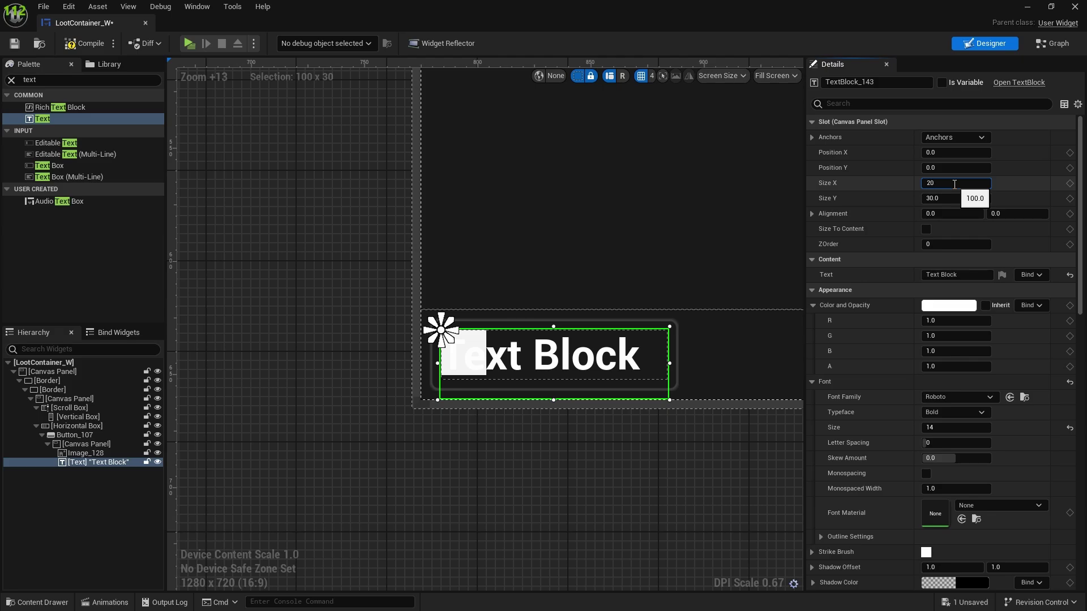
{"action": "type", "text": "20"}
{"action": "key", "text": "Return"}
{"action": "left_click", "coordinate": [935, 197]}
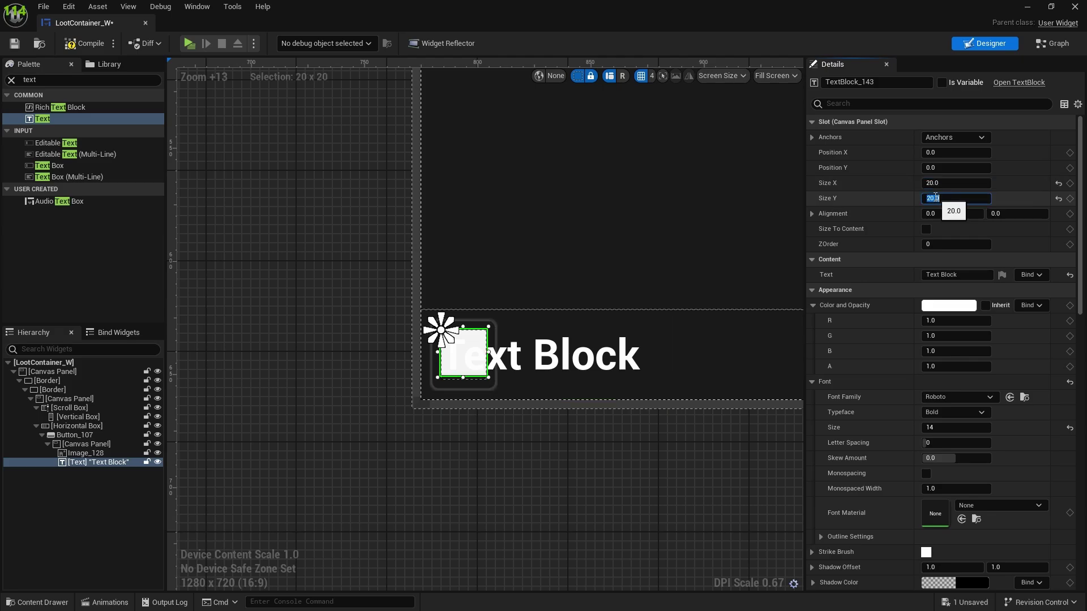
- Set the text block's font size to 12 and change its text to "E"
{"action": "scroll", "coordinate": [605, 329], "scroll_direction": "up", "scroll_amount": 2}
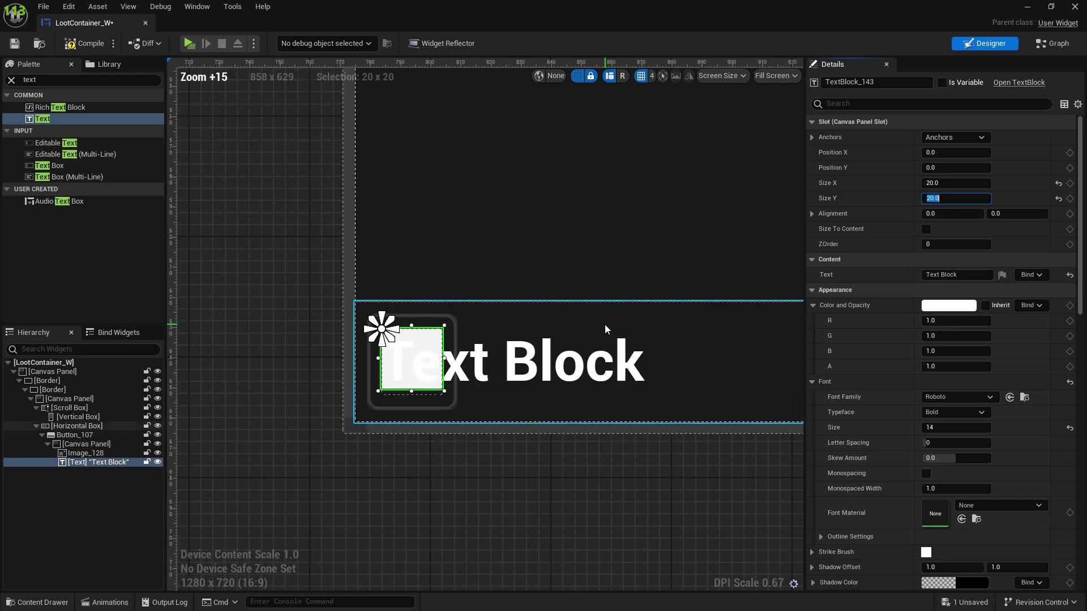
{"action": "left_click", "coordinate": [982, 428]}
{"action": "type", "text": "12"}
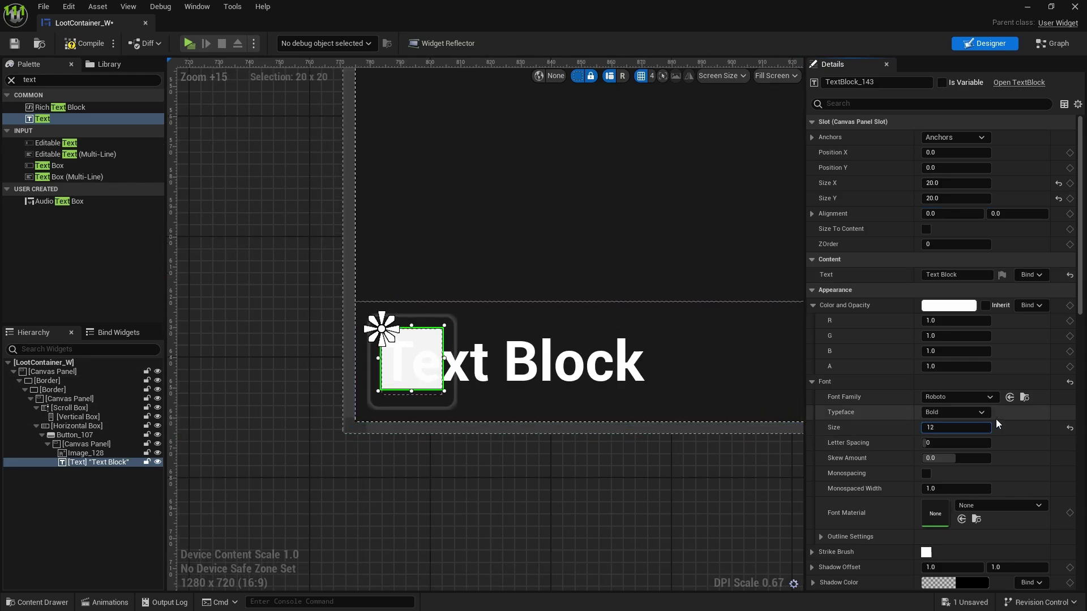
{"action": "key", "text": "Return"}
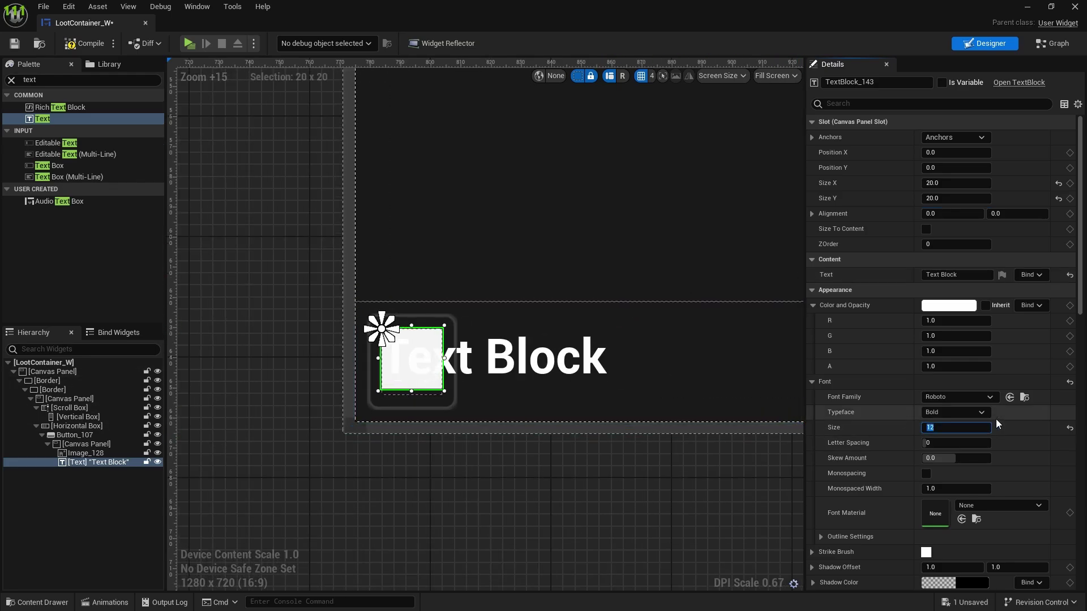
{"action": "left_click", "coordinate": [961, 276]}
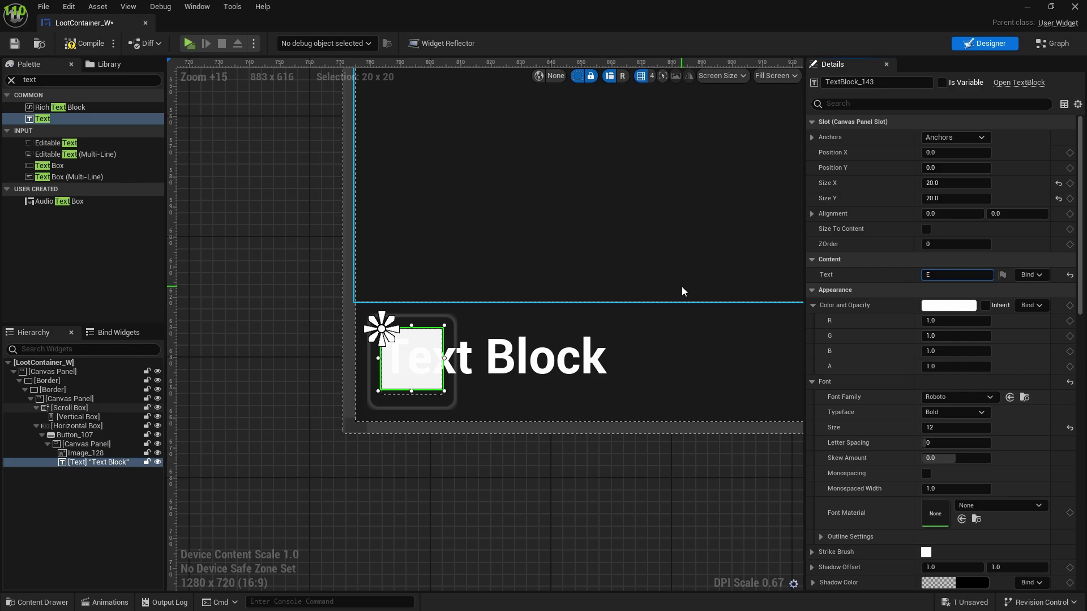
{"action": "type", "text": "E"}
{"action": "key", "text": "Return"}
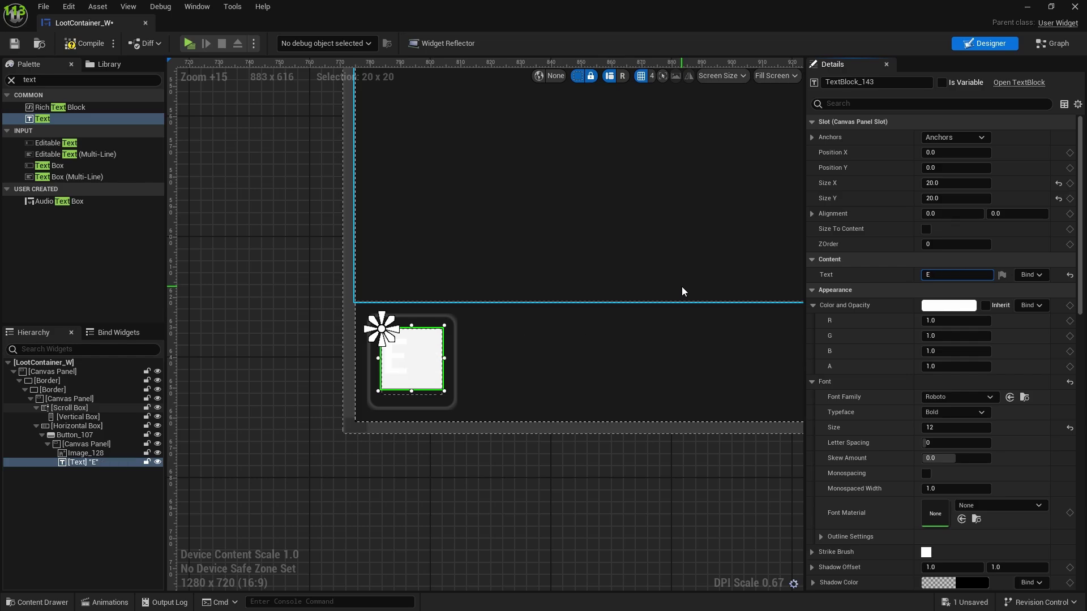
- Darken the "E" text's Color and Opacity to dark grey with a value of about 0.036
{"action": "left_click", "coordinate": [948, 306]}
{"action": "left_click_drag", "start_coordinate": [861, 425], "coordinate": [865, 458]}
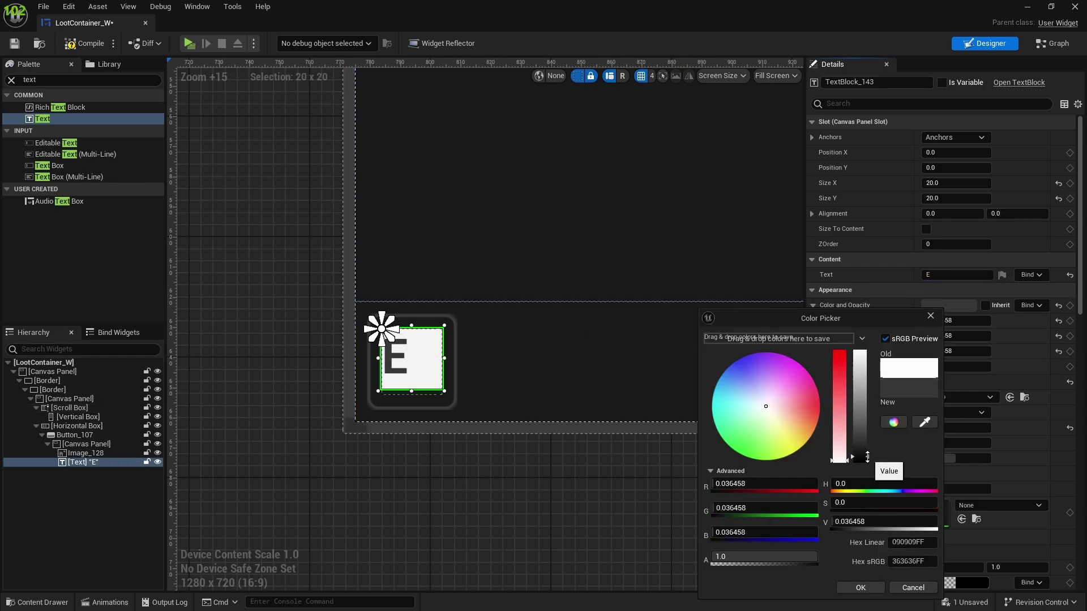
{"action": "left_click", "coordinate": [861, 588]}
- Shift the "E" text horizontally over the image by setting its Position X to 5
{"action": "right_click_drag", "start_coordinate": [539, 438], "coordinate": [576, 451]}
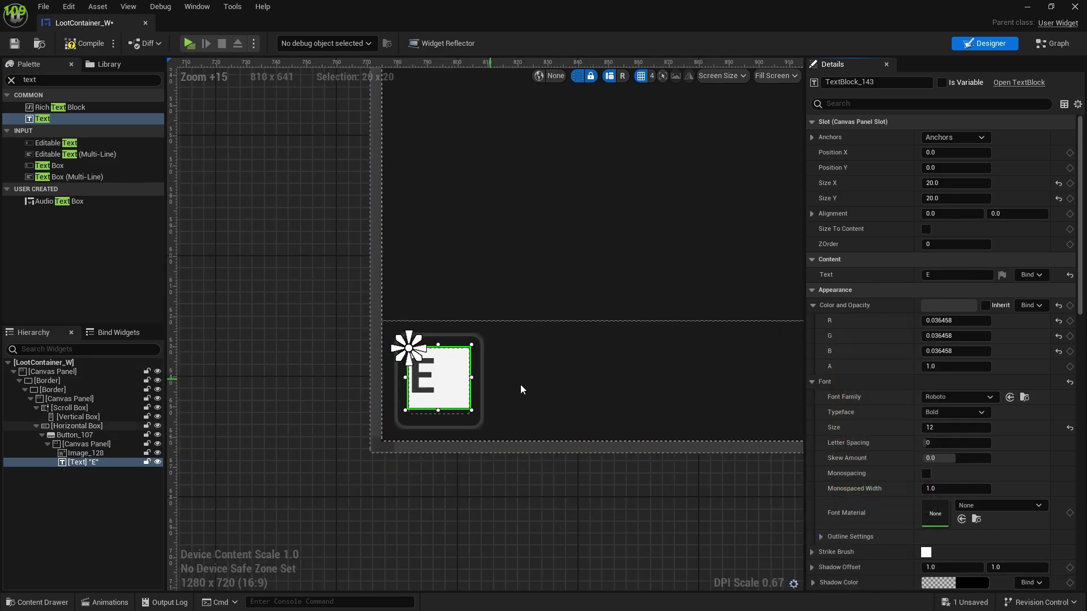
{"action": "right_click_drag", "start_coordinate": [587, 383], "coordinate": [476, 311]}
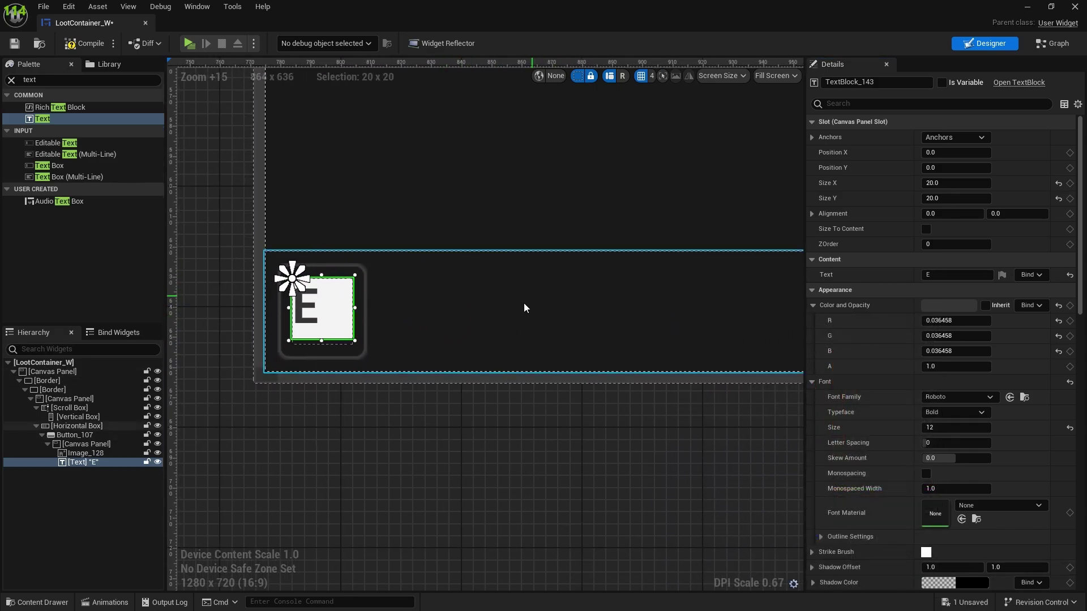
{"action": "right_click_drag", "start_coordinate": [500, 356], "coordinate": [516, 279]}
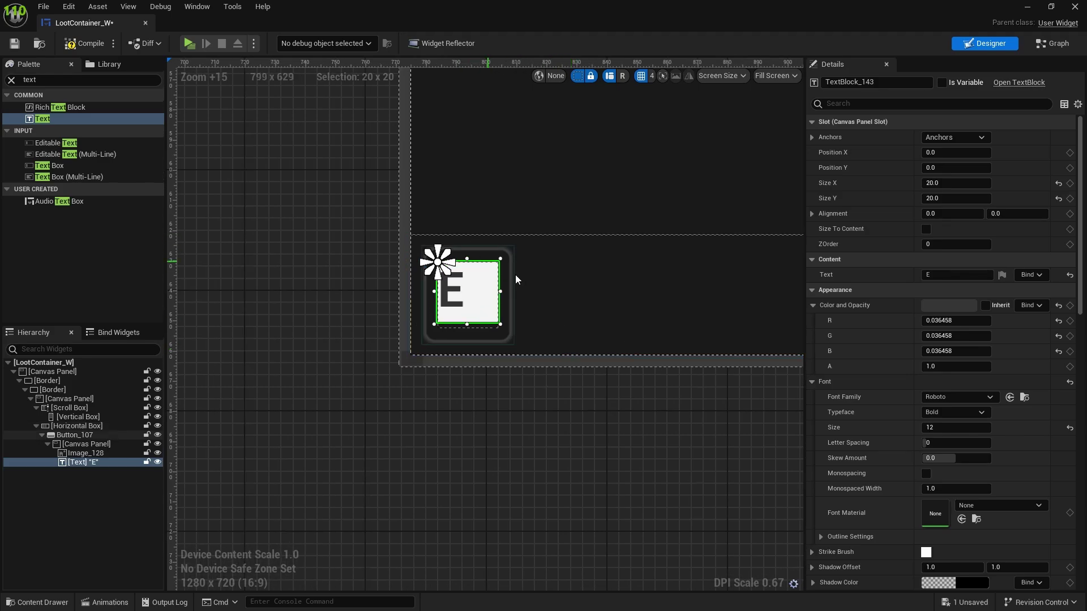
{"action": "scroll", "coordinate": [521, 315], "scroll_direction": "up", "scroll_amount": 3}
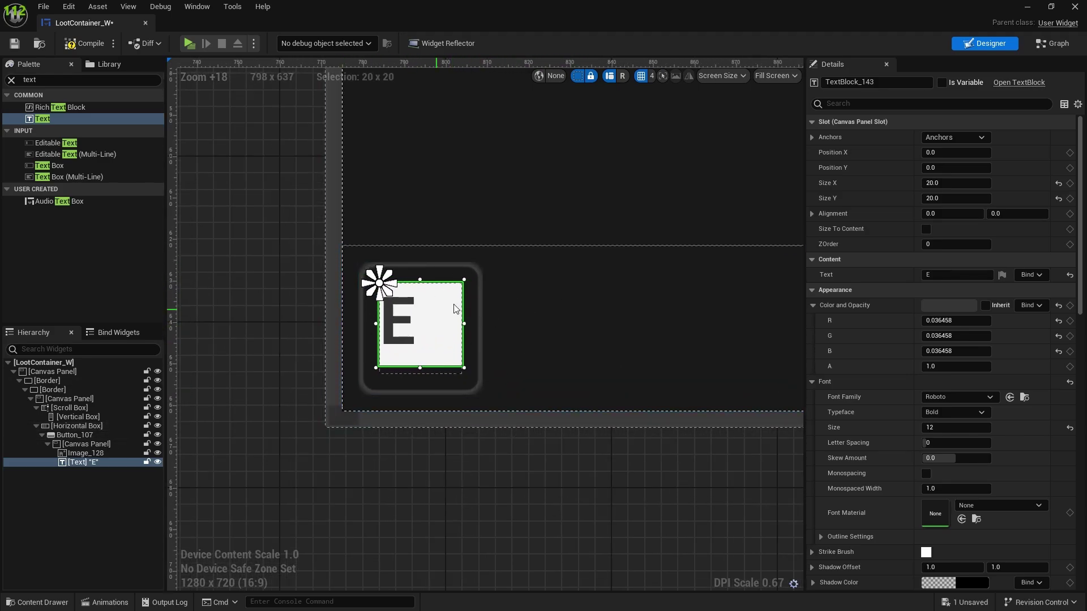
{"action": "left_click", "coordinate": [932, 153]}
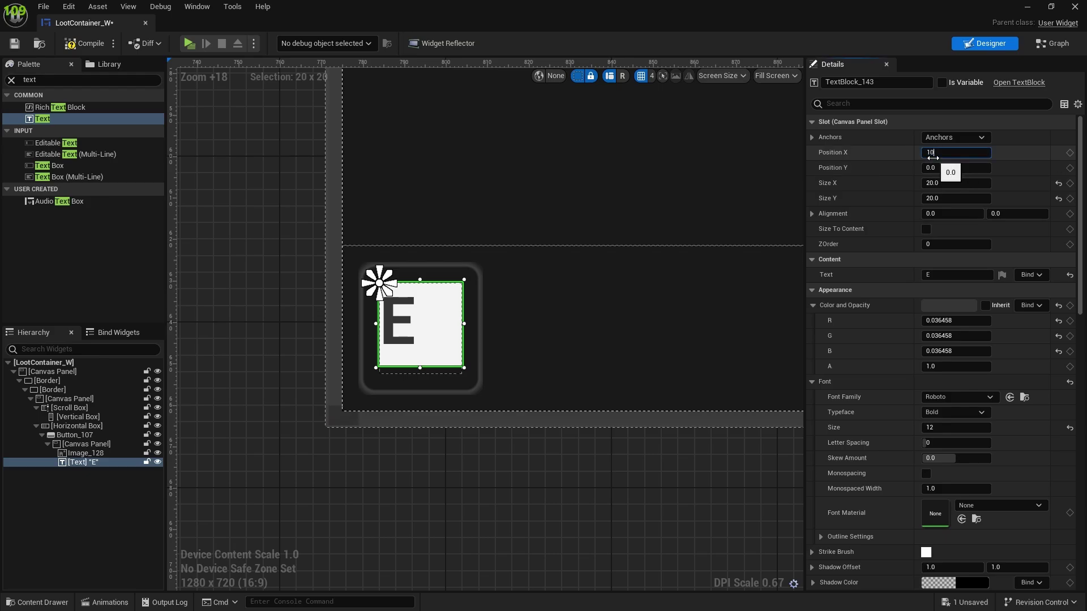
{"action": "type", "text": "5"}
{"action": "key", "text": "Return"}
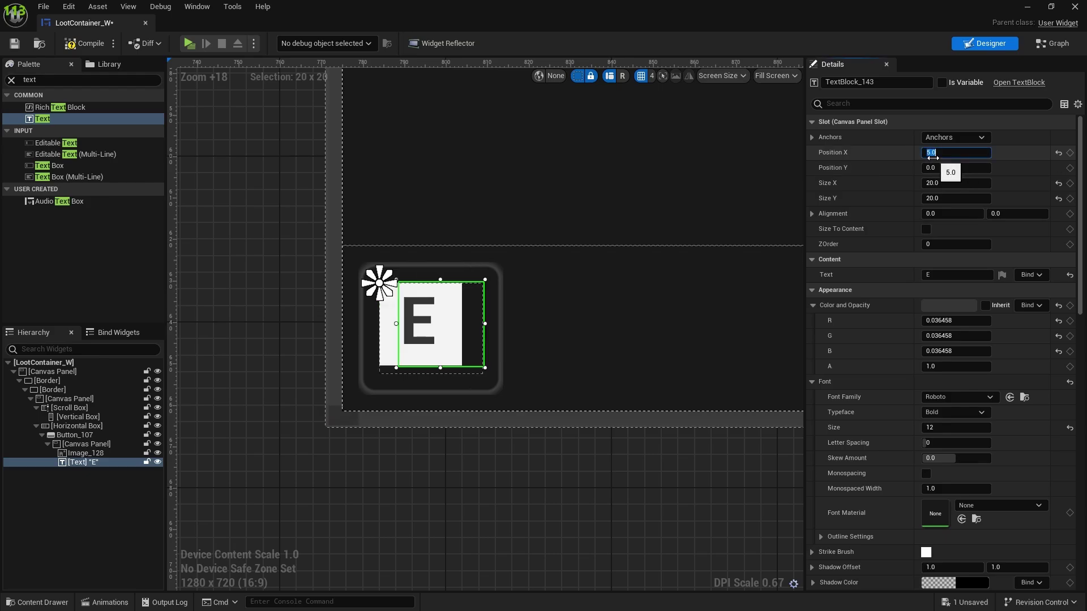
{"action": "key", "text": "Return"}
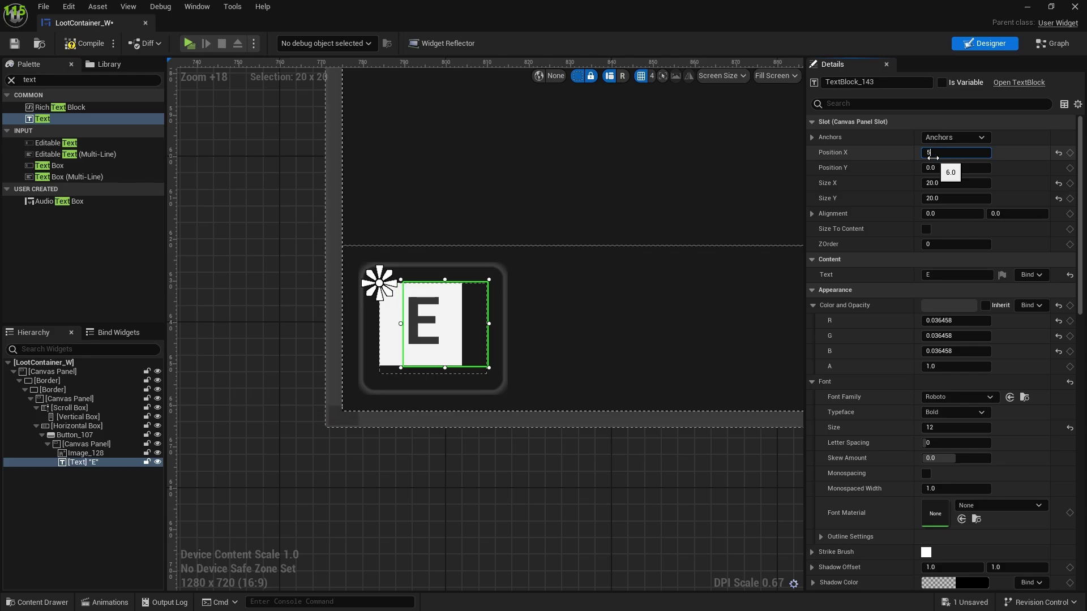
{"action": "key", "text": "Return"}
{"action": "left_click", "coordinate": [509, 456]}
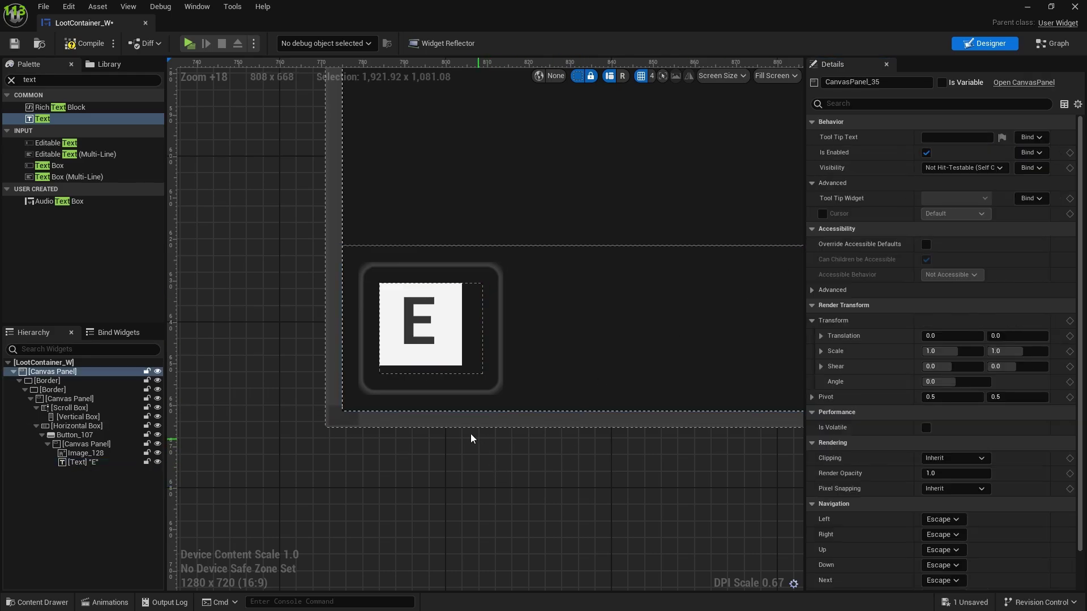
- Set the "E" text's Position Y to 1 and check its placement over the image
{"action": "left_click", "coordinate": [426, 327]}
{"action": "left_click", "coordinate": [934, 167]}
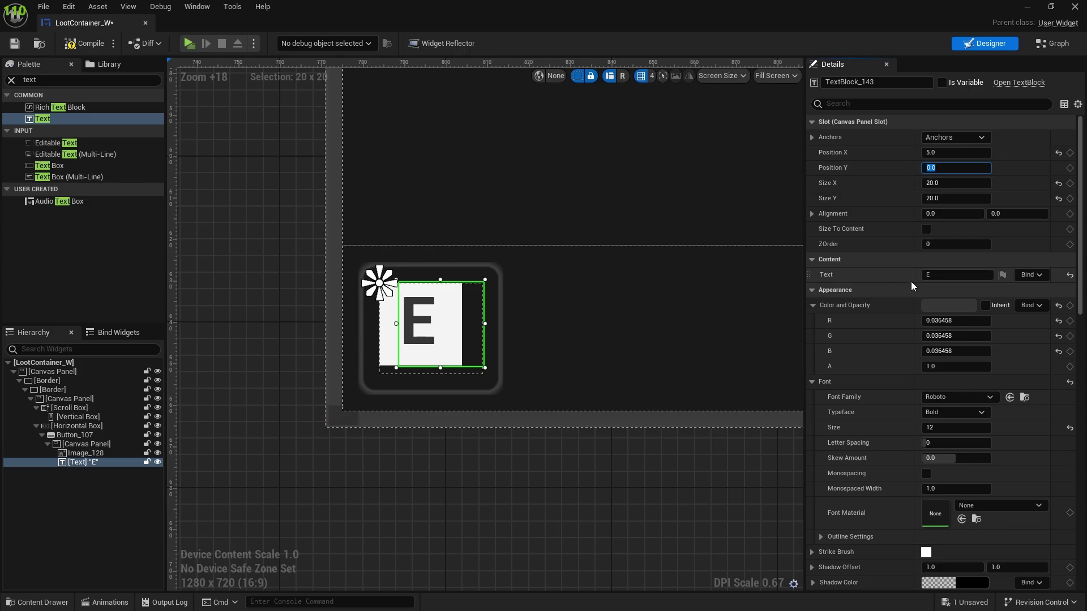
{"action": "type", "text": "1"}
{"action": "key", "text": "Return"}
{"action": "left_click", "coordinate": [467, 497]}
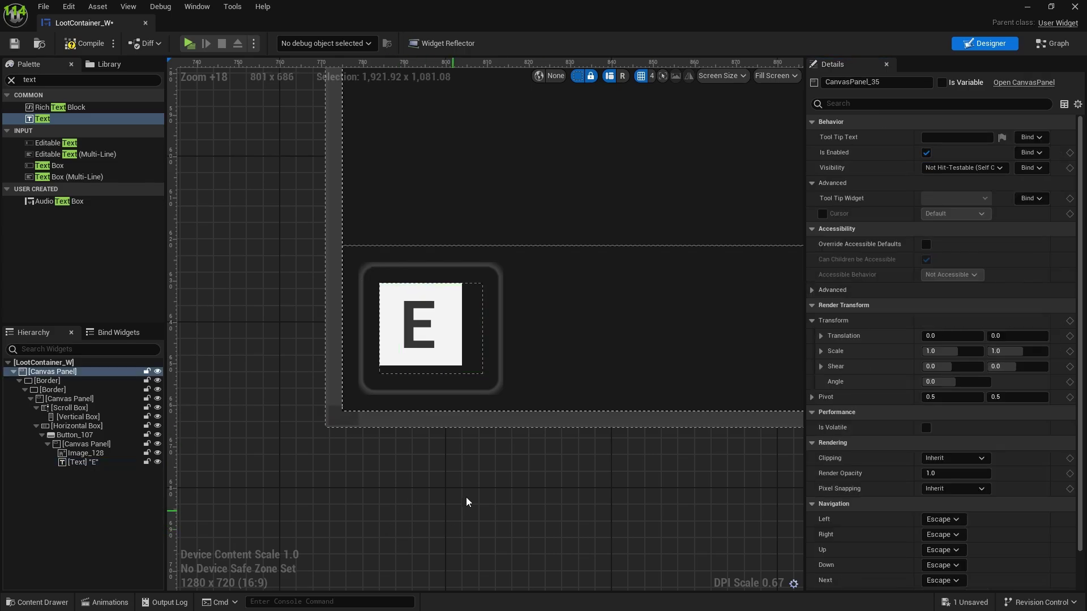
{"action": "scroll", "coordinate": [470, 461], "scroll_direction": "down", "scroll_amount": 7}
{"action": "scroll", "coordinate": [474, 471], "scroll_direction": "up", "scroll_amount": 7}
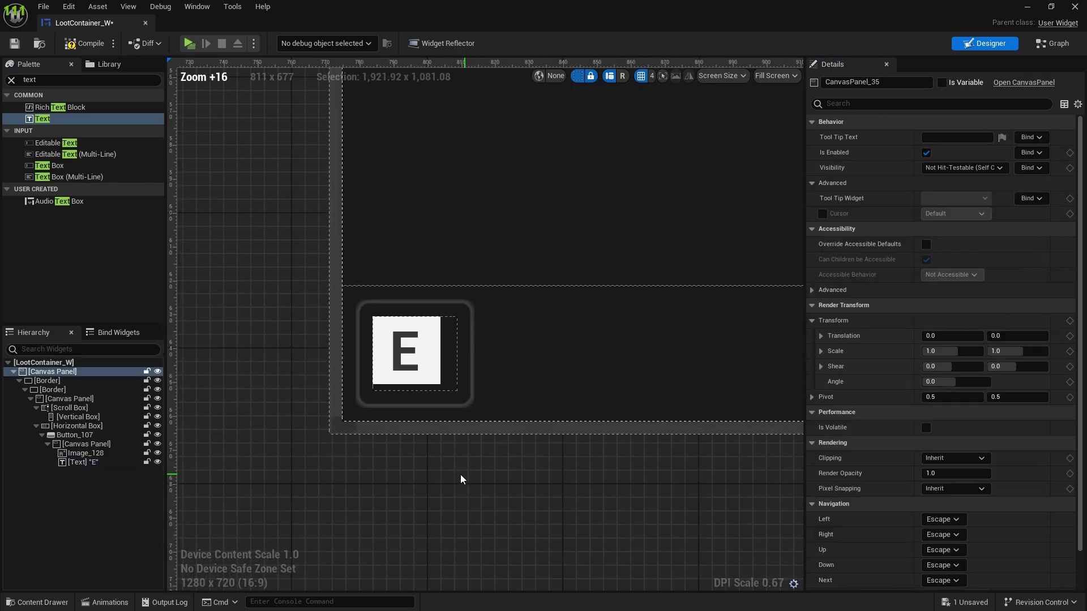
- Wrap the image inside the button's Canvas Panel with a Border
{"action": "left_click", "coordinate": [85, 453]}
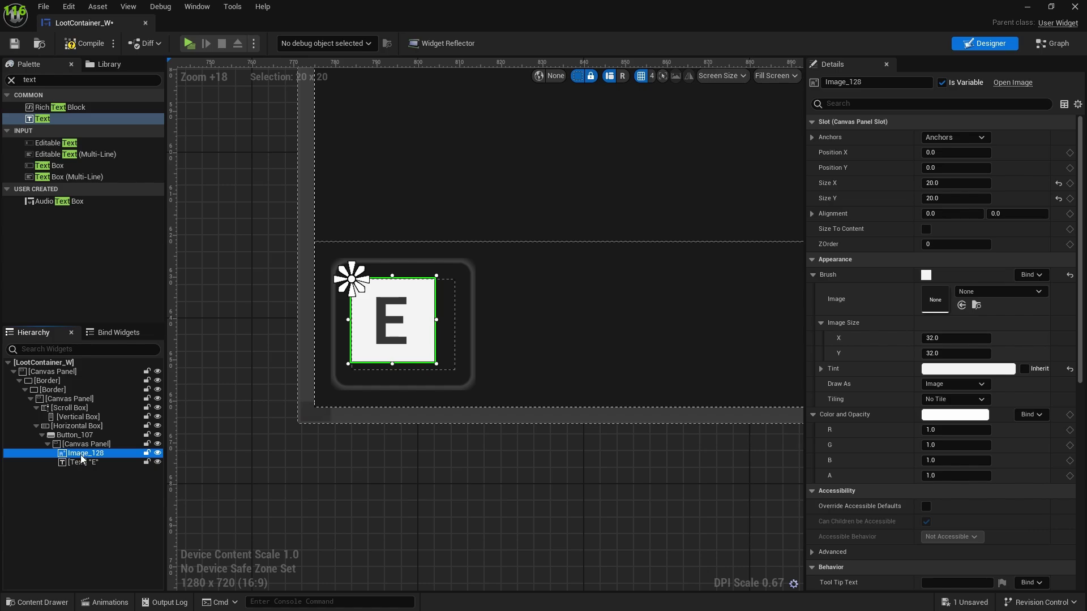
{"action": "right_click", "coordinate": [84, 456]}
{"action": "mouse_move", "coordinate": [128, 407]}
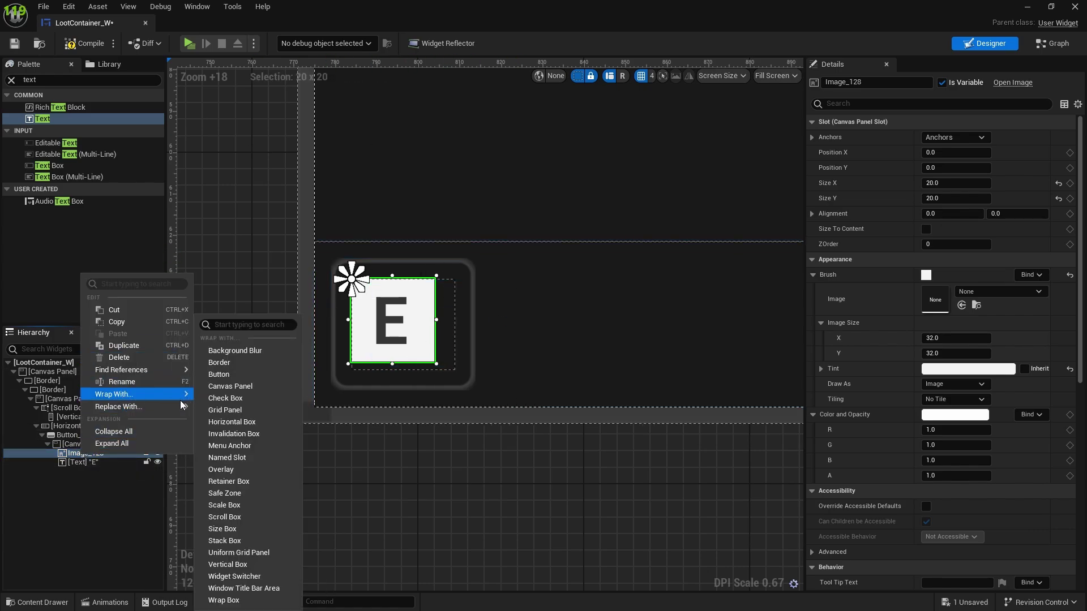
{"action": "left_click", "coordinate": [225, 364]}
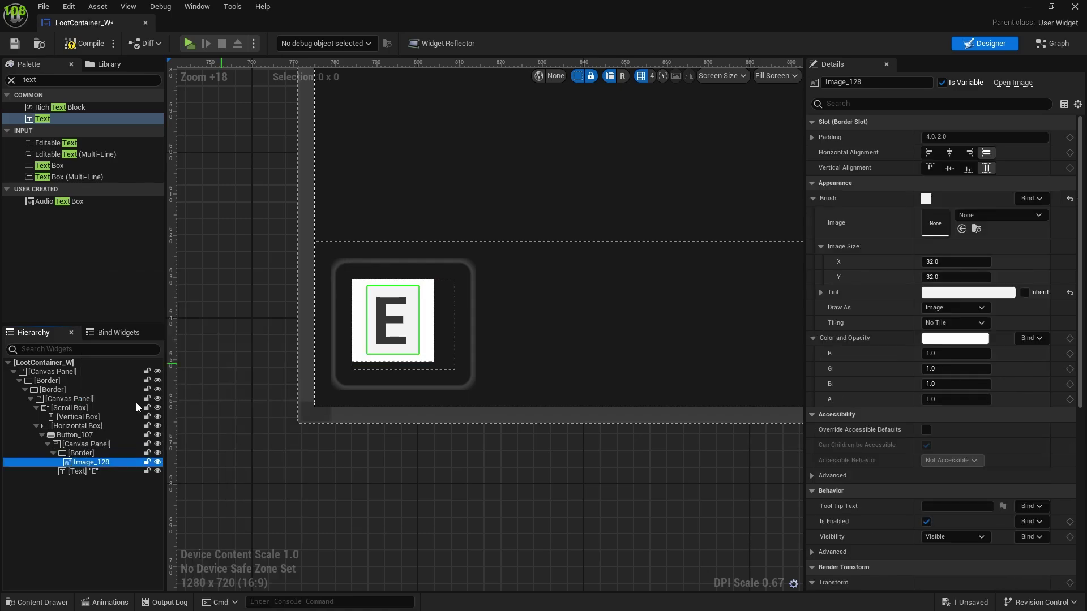
- Set the padding of the new Border around the image to 1 on all sides
{"action": "left_click", "coordinate": [85, 453]}
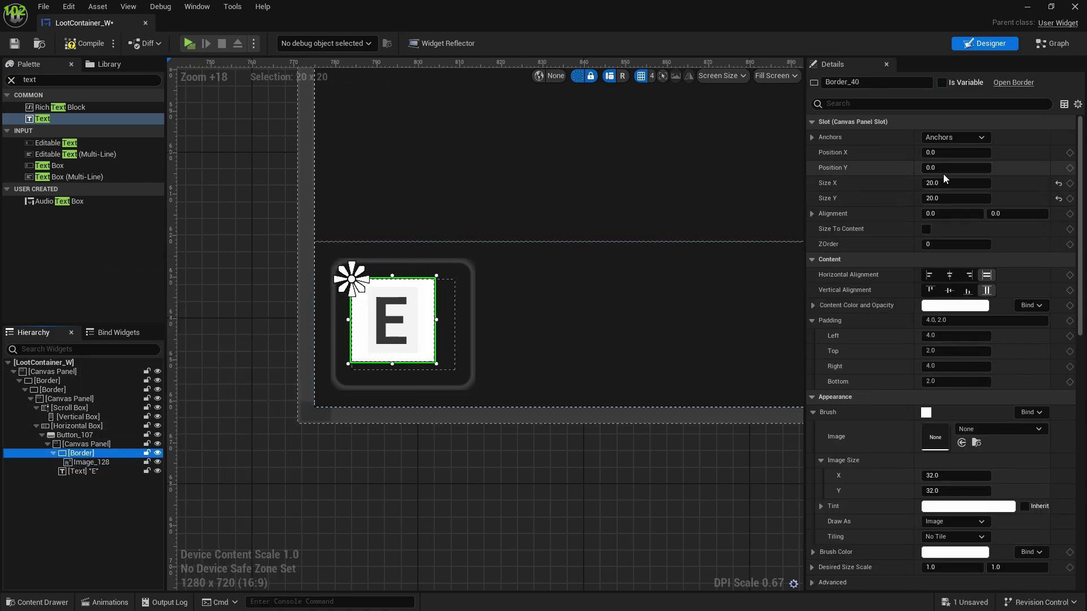
{"action": "left_click", "coordinate": [985, 321]}
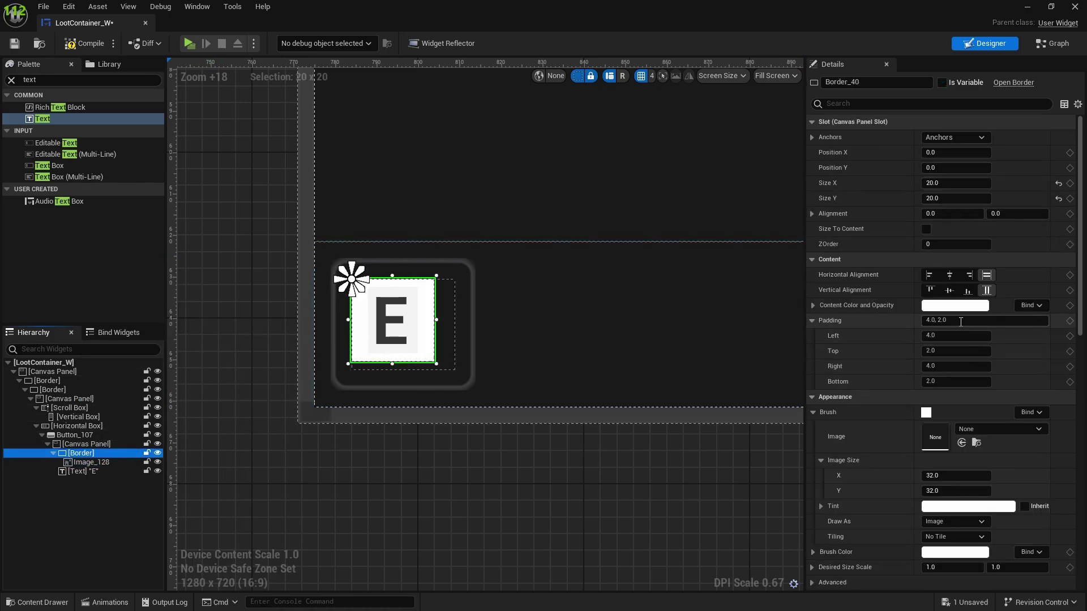
{"action": "type", "text": "1"}
{"action": "key", "text": "Return"}
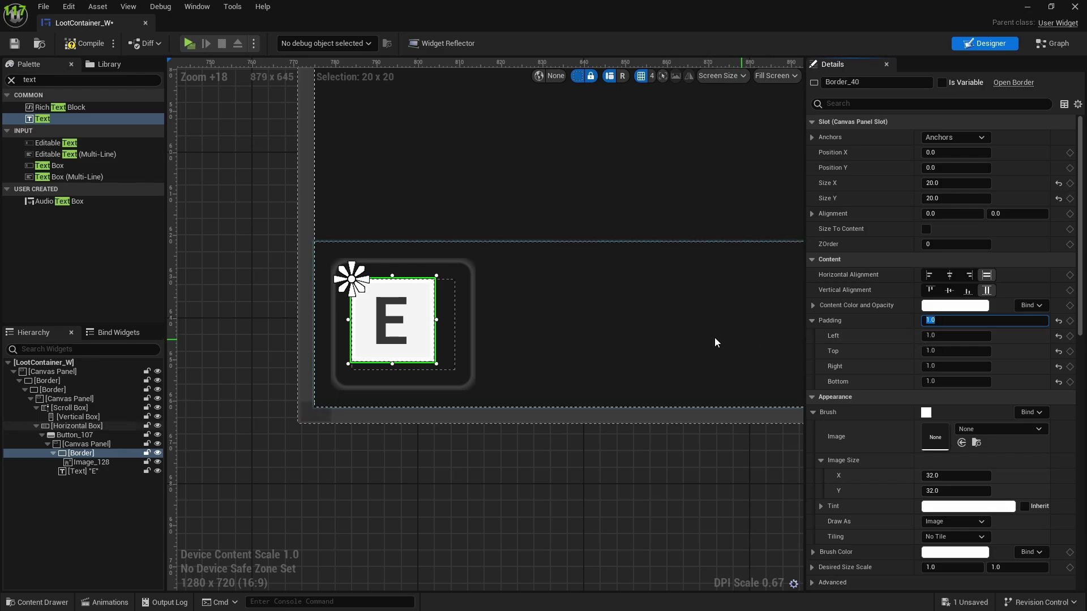
- Darken the image Border's brush tint to dark grey with a value of about 0.047 and check the outline
{"action": "scroll", "coordinate": [377, 310], "scroll_direction": "up", "scroll_amount": 2}
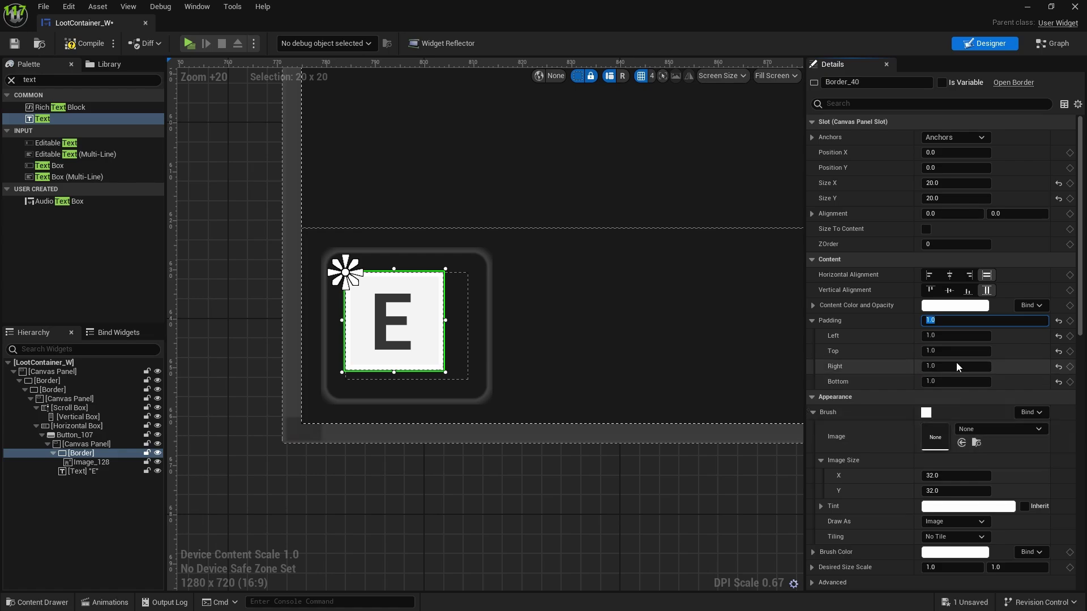
{"action": "scroll", "coordinate": [954, 397], "scroll_direction": "down", "scroll_amount": 3}
{"action": "left_click", "coordinate": [949, 459]}
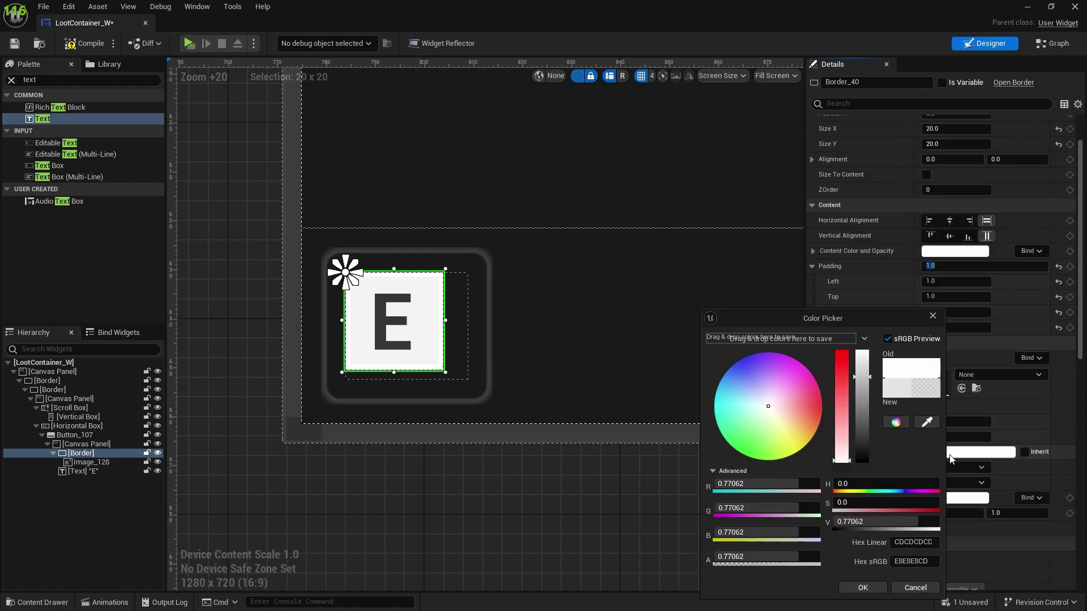
{"action": "left_click_drag", "start_coordinate": [862, 403], "coordinate": [868, 456]}
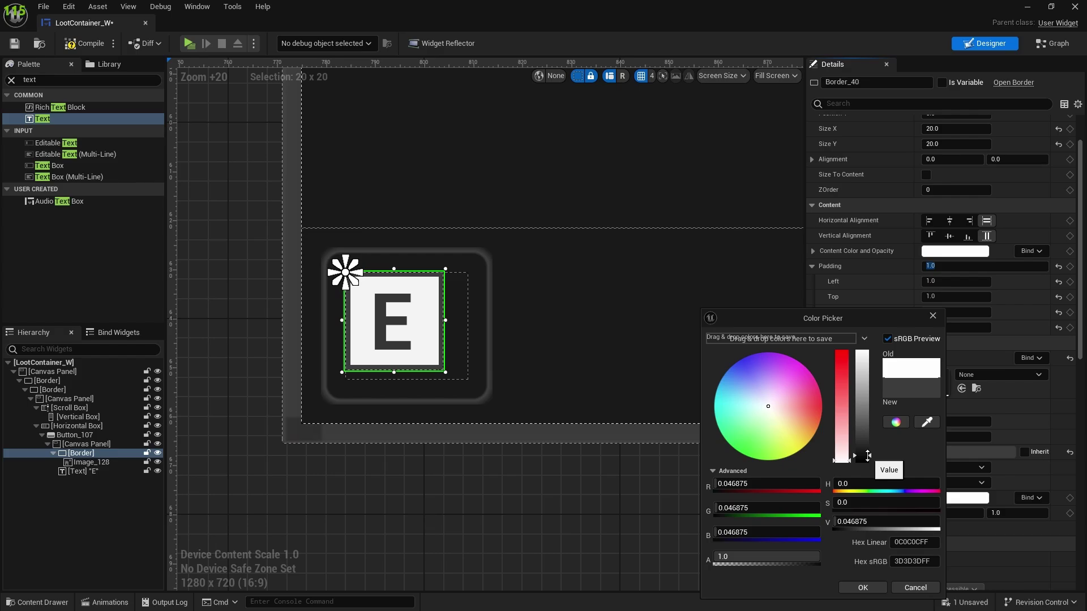
{"action": "left_click", "coordinate": [863, 588]}
{"action": "scroll", "coordinate": [287, 440], "scroll_direction": "down", "scroll_amount": 11}
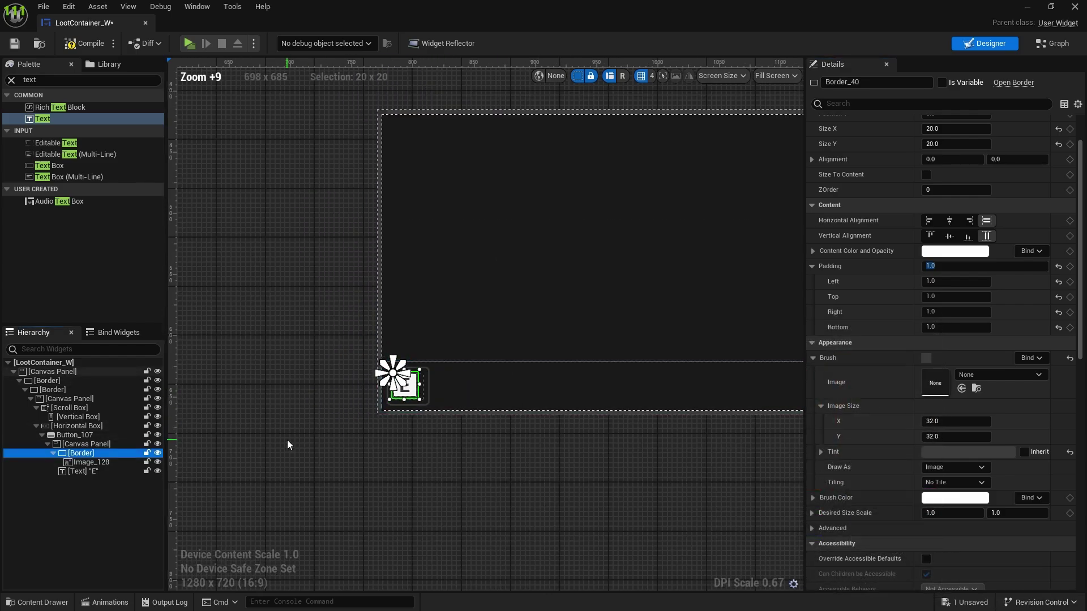
{"action": "left_click", "coordinate": [342, 446]}
{"action": "scroll", "coordinate": [342, 441], "scroll_direction": "up", "scroll_amount": 8}
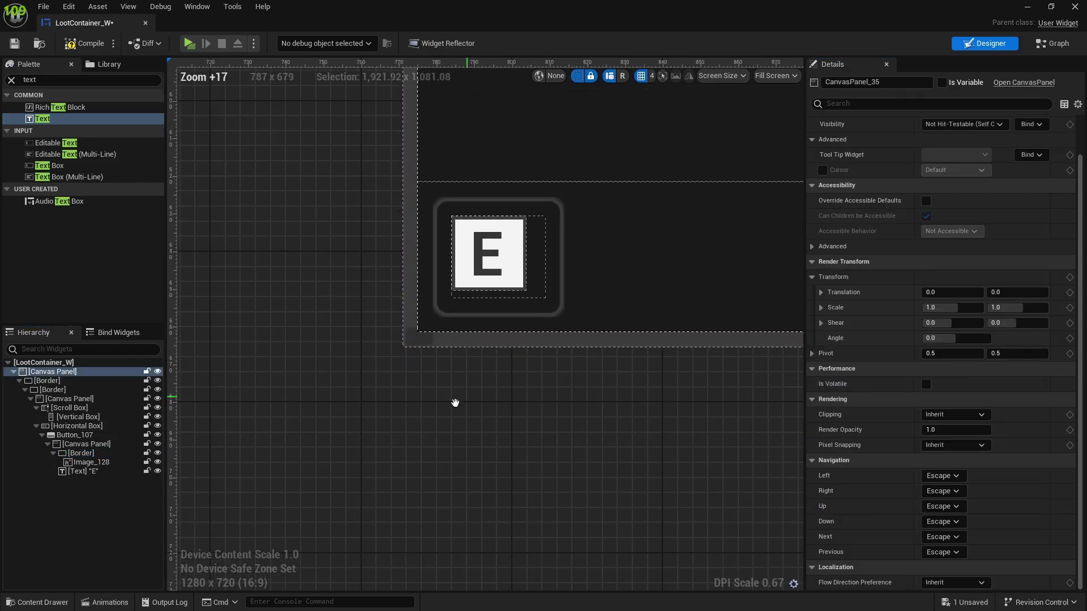
{"action": "left_click", "coordinate": [85, 472]}
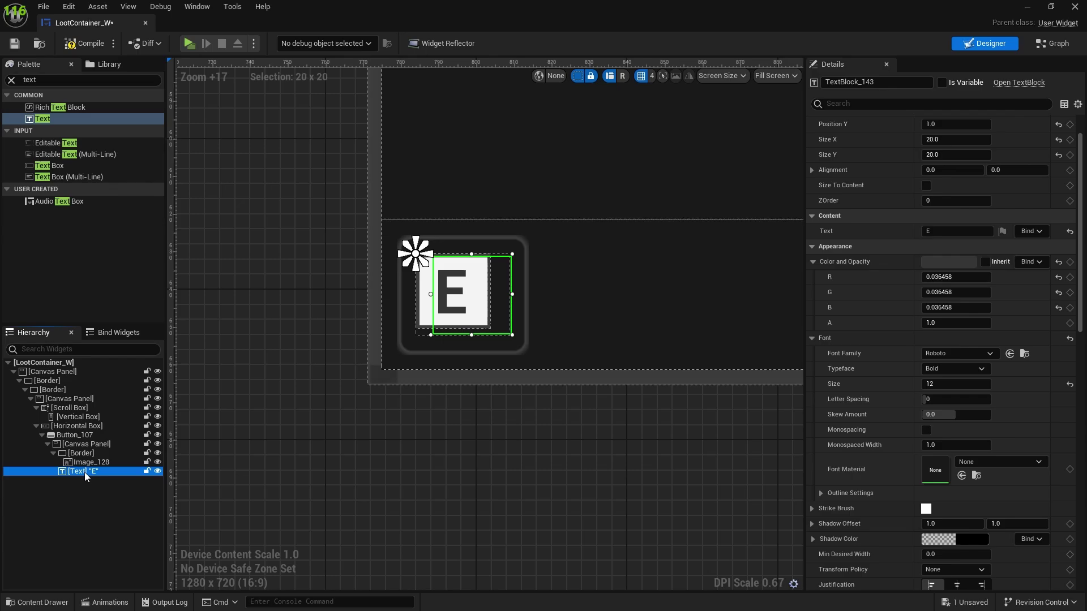
{"action": "key", "text": "ctrl+d"}
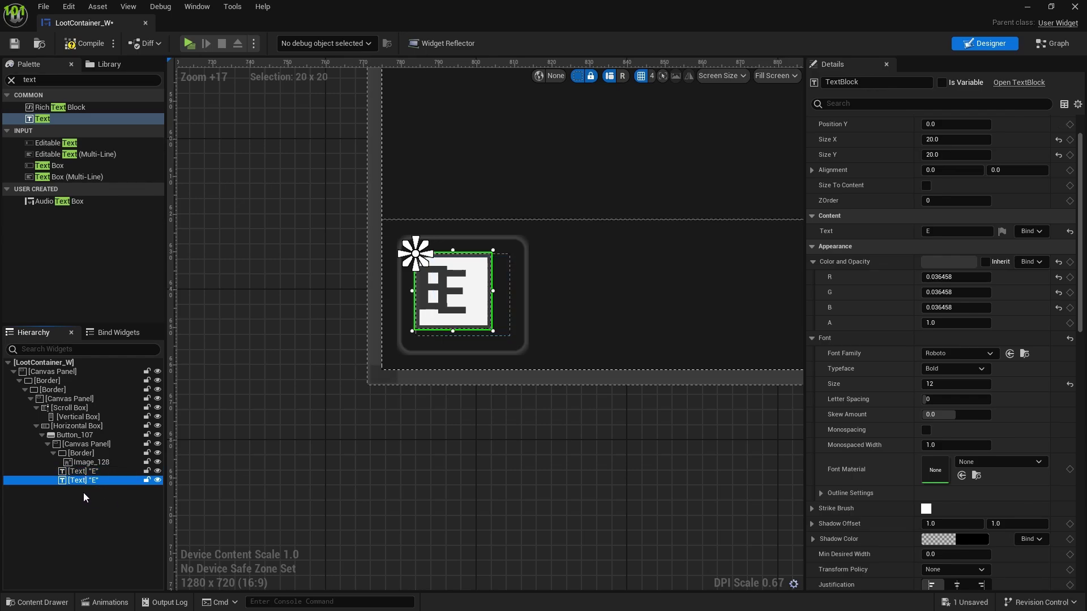
{"action": "key", "text": "ctrl+z"}
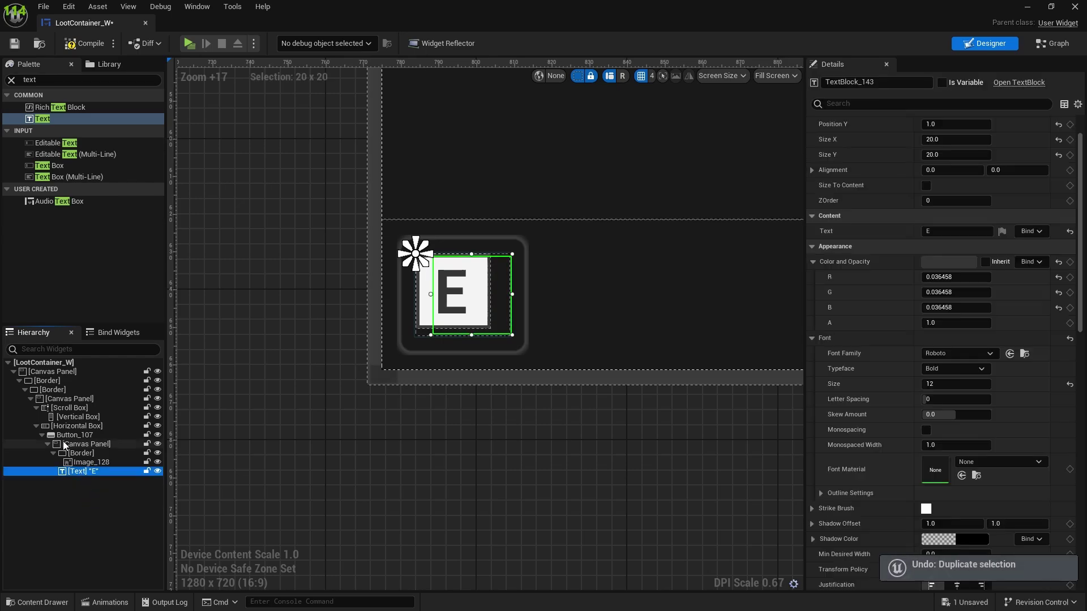
- Add a new Text block to the button's Canvas Panel and set its font size to 12
{"action": "left_click_drag", "start_coordinate": [31, 118], "coordinate": [77, 446]}
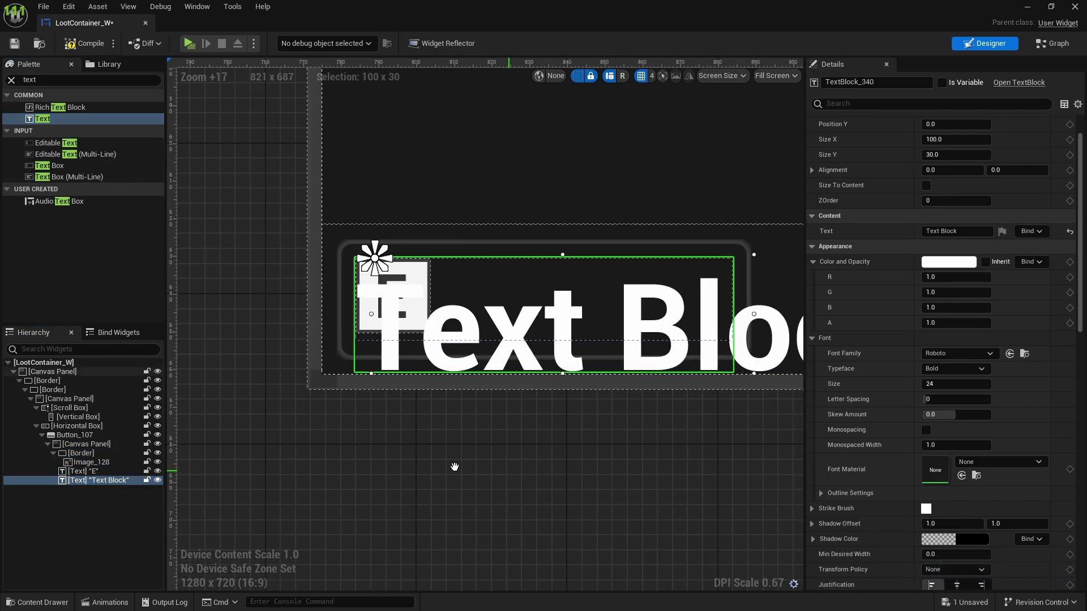
{"action": "left_click", "coordinate": [955, 383]}
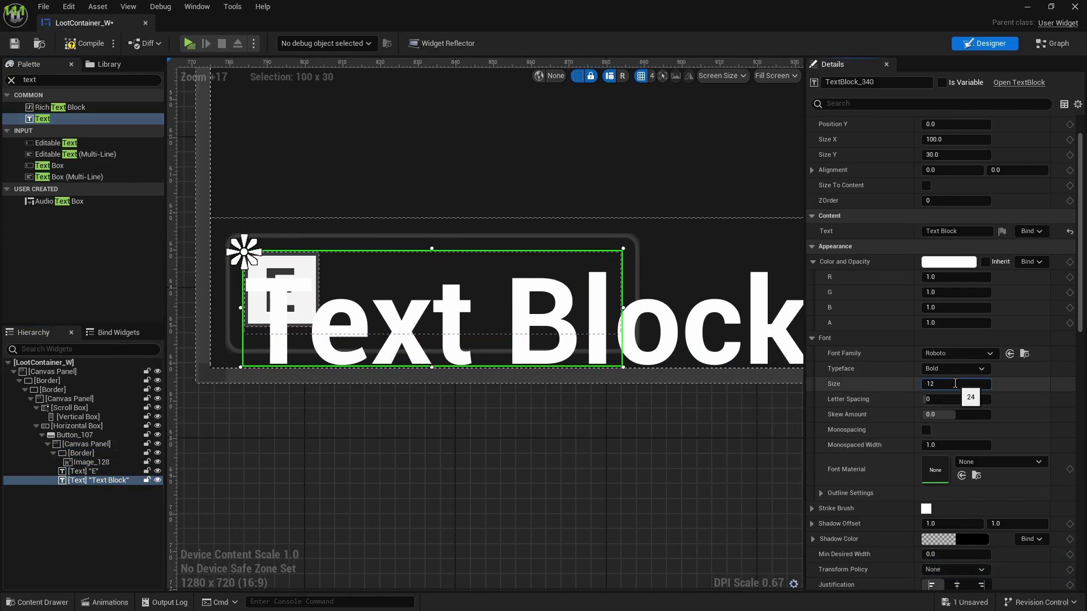
{"action": "type", "text": "12"}
{"action": "key", "text": "Return"}
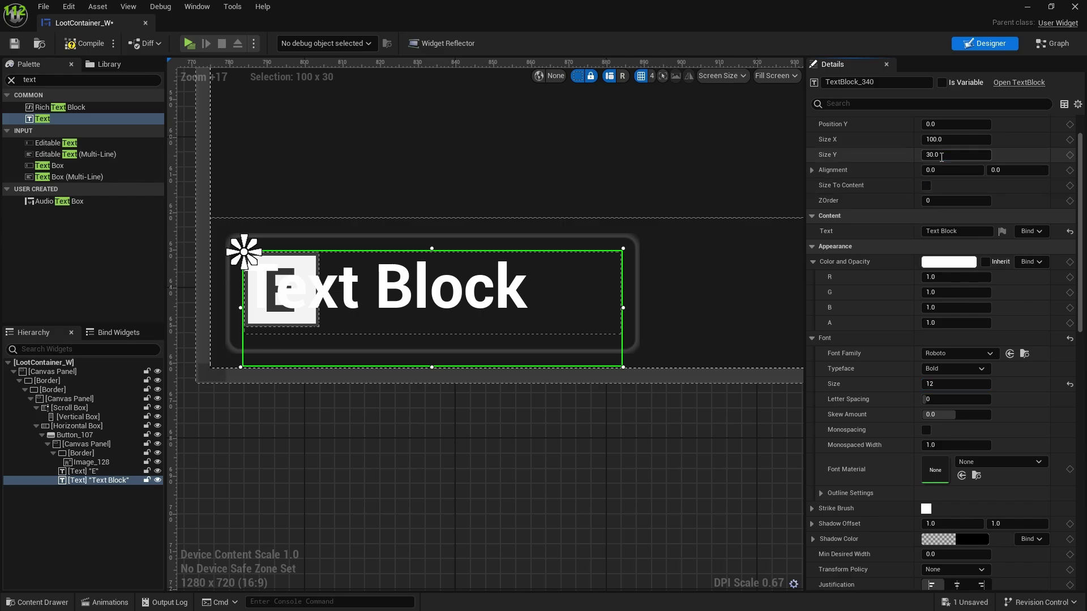
- Set the new text block's Size Y to 20 and its Position Y to 1
{"action": "left_click", "coordinate": [942, 157]}
{"action": "type", "text": "20"}
{"action": "key", "text": "Return"}
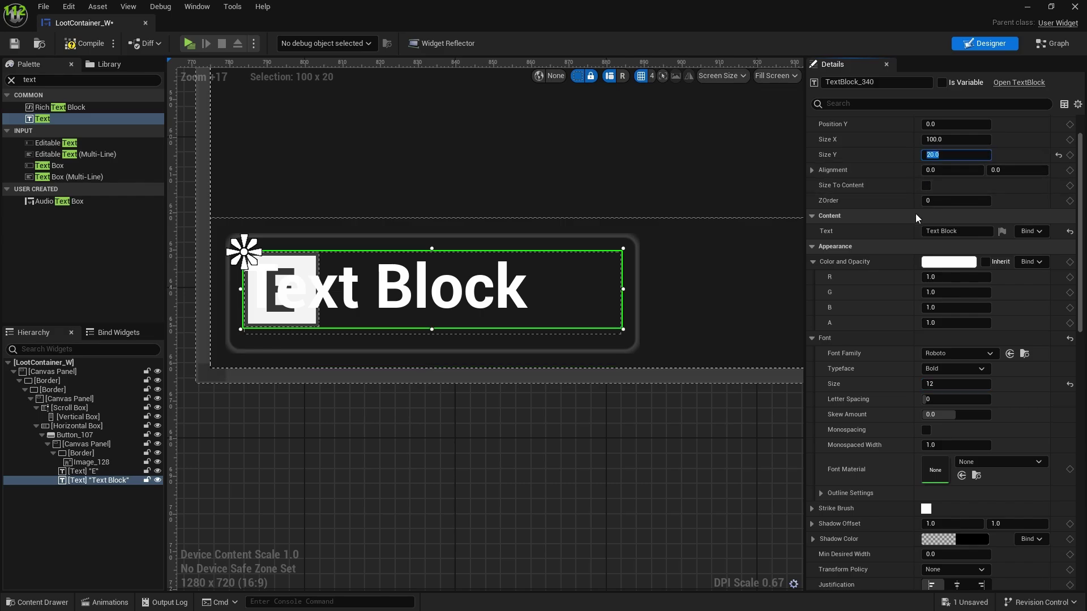
{"action": "scroll", "coordinate": [461, 331], "scroll_direction": "down", "scroll_amount": 2}
{"action": "right_click_drag", "start_coordinate": [604, 376], "coordinate": [667, 389]}
{"action": "scroll", "coordinate": [924, 262], "scroll_direction": "up", "scroll_amount": 2}
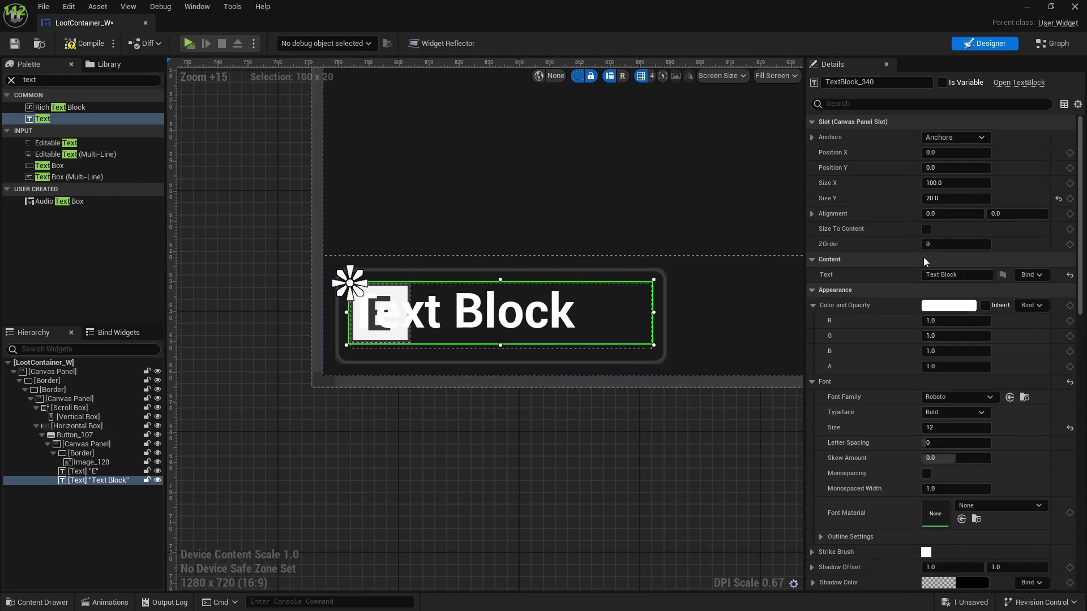
{"action": "left_click", "coordinate": [932, 167]}
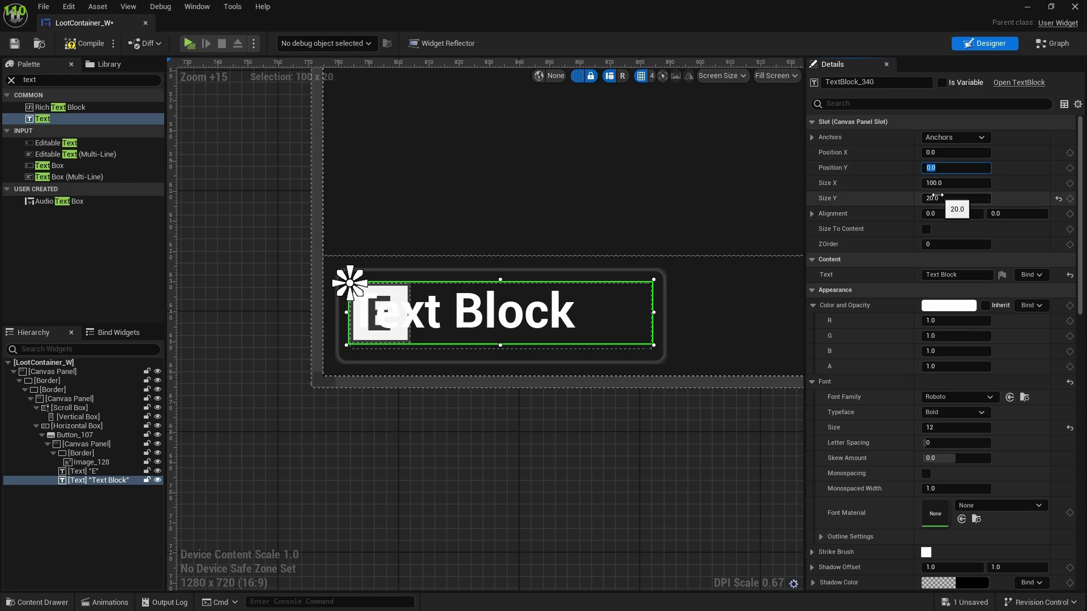
{"action": "type", "text": "1"}
{"action": "key", "text": "Return"}
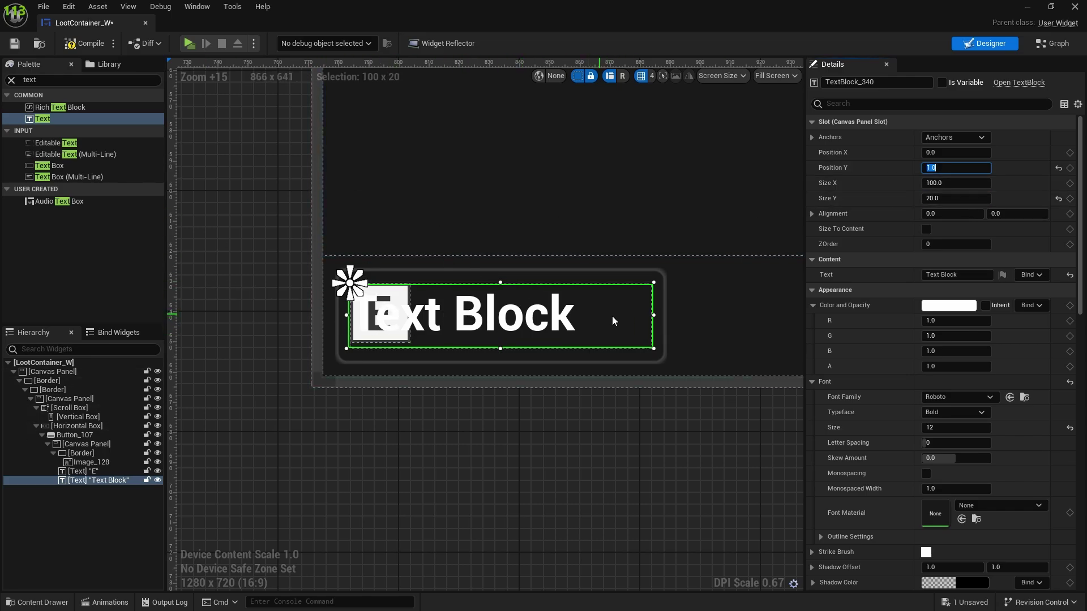
- Set the new text block's Size X to 80 and its Position X to 24 so it sits beside the key icon
{"action": "left_click", "coordinate": [957, 182]}
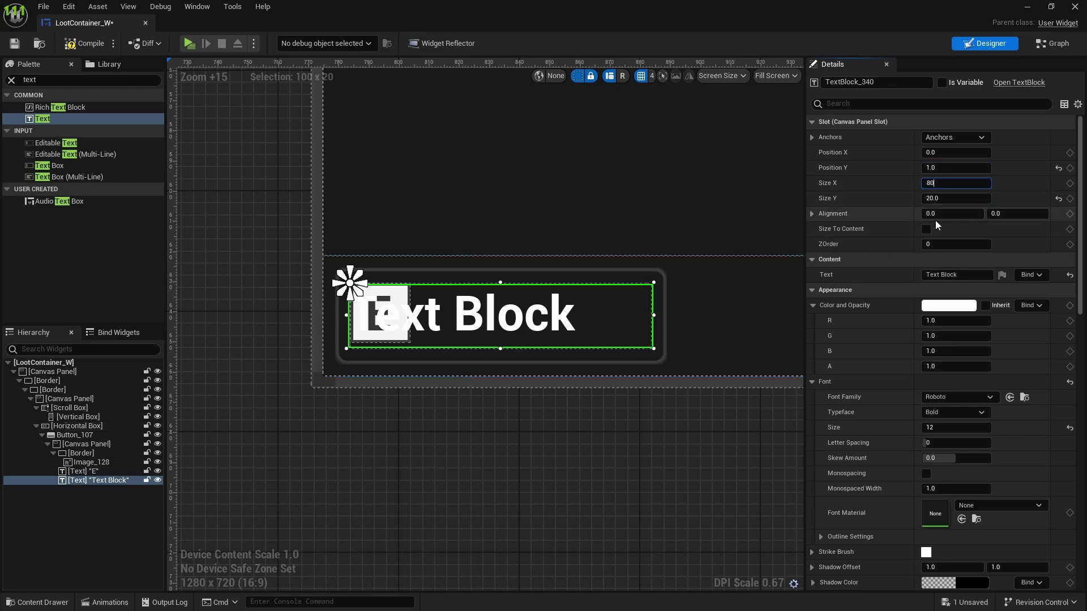
{"action": "key", "text": "Return"}
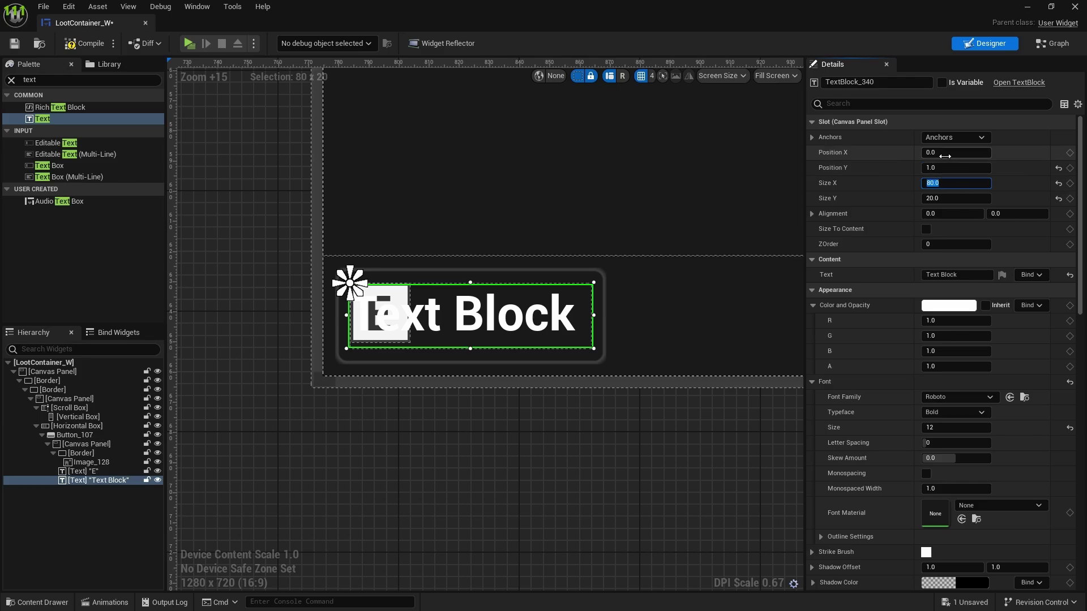
{"action": "left_click", "coordinate": [940, 153]}
{"action": "type", "text": "10"}
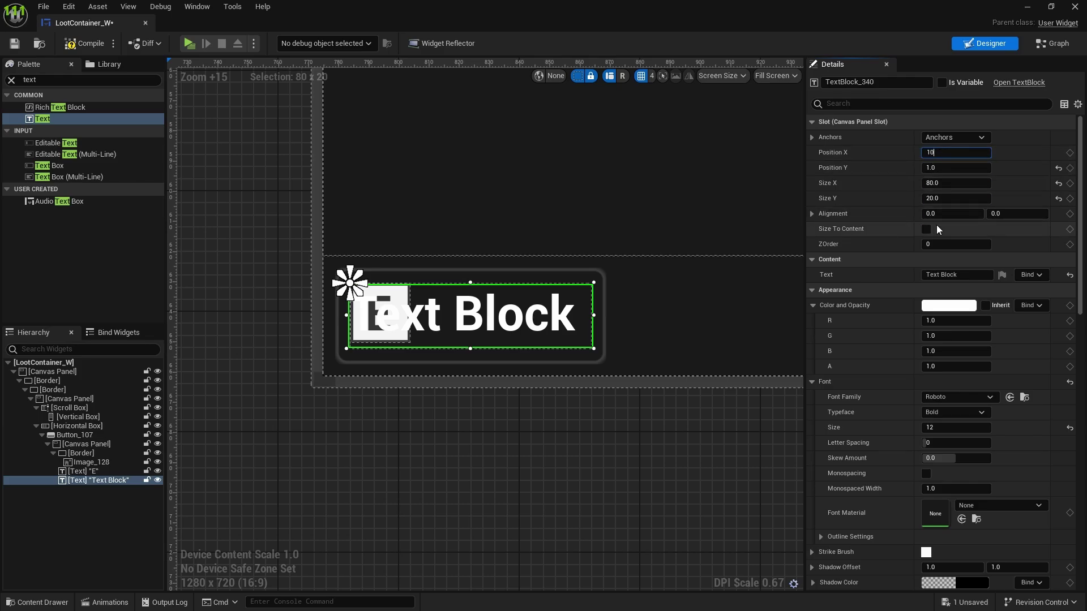
{"action": "key", "text": "BackSpace"}
{"action": "key", "text": "BackSpace"}
{"action": "type", "text": "20"}
{"action": "key", "text": "Return"}
{"action": "type", "text": "24"}
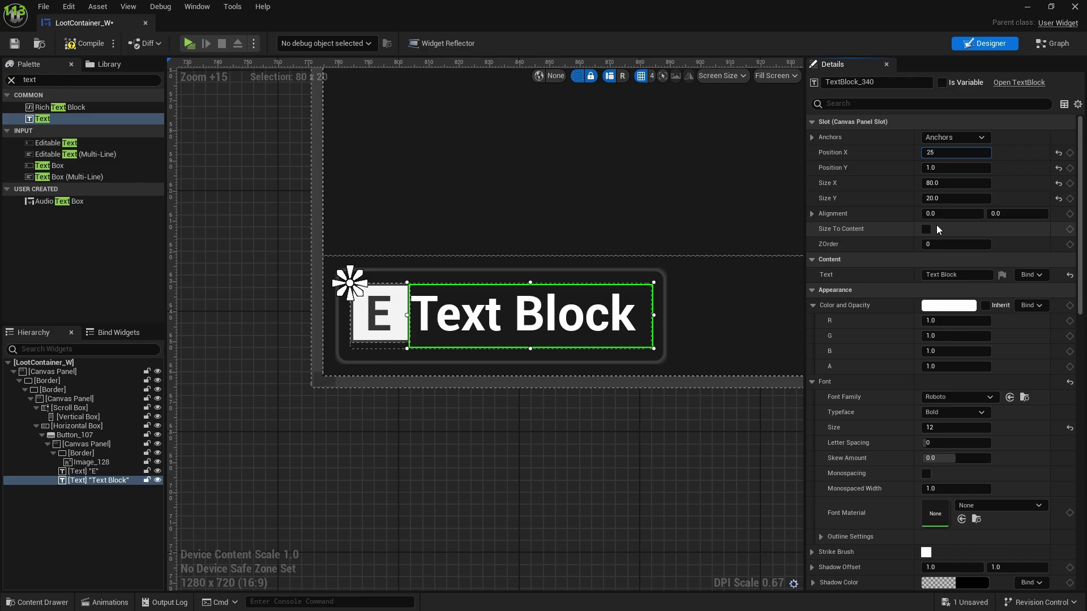
{"action": "key", "text": "Return"}
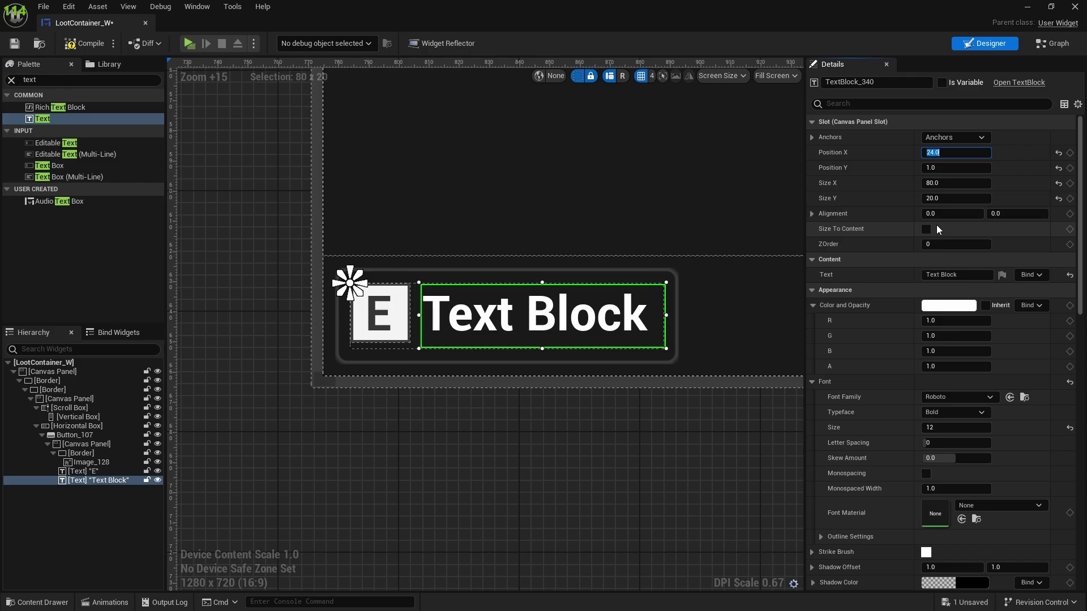
- Change the new text block's content to "Take"
{"action": "left_click", "coordinate": [928, 276]}
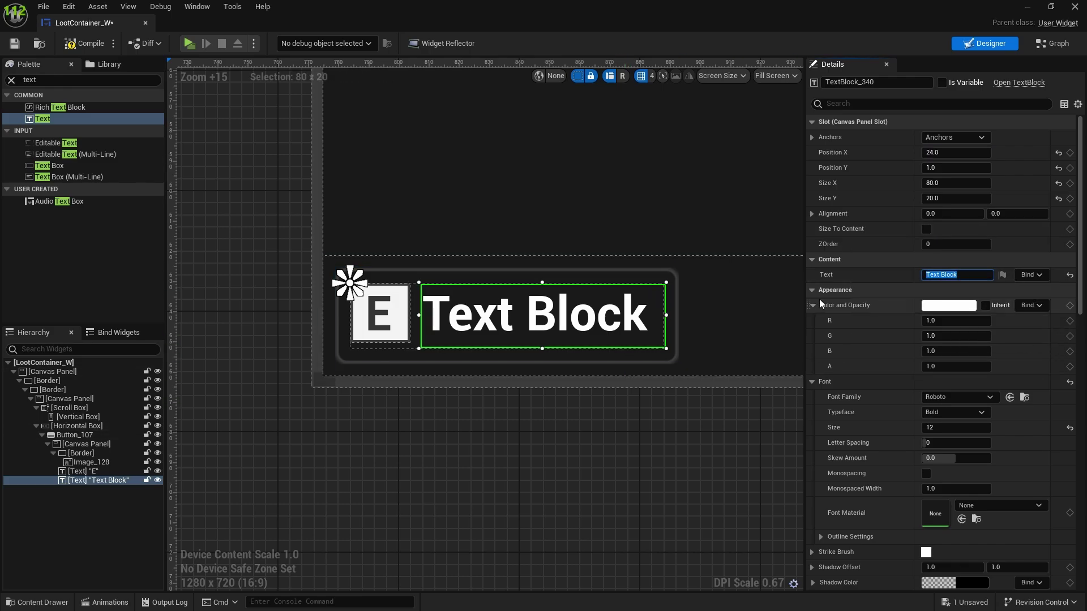
{"action": "type", "text": "Take"}
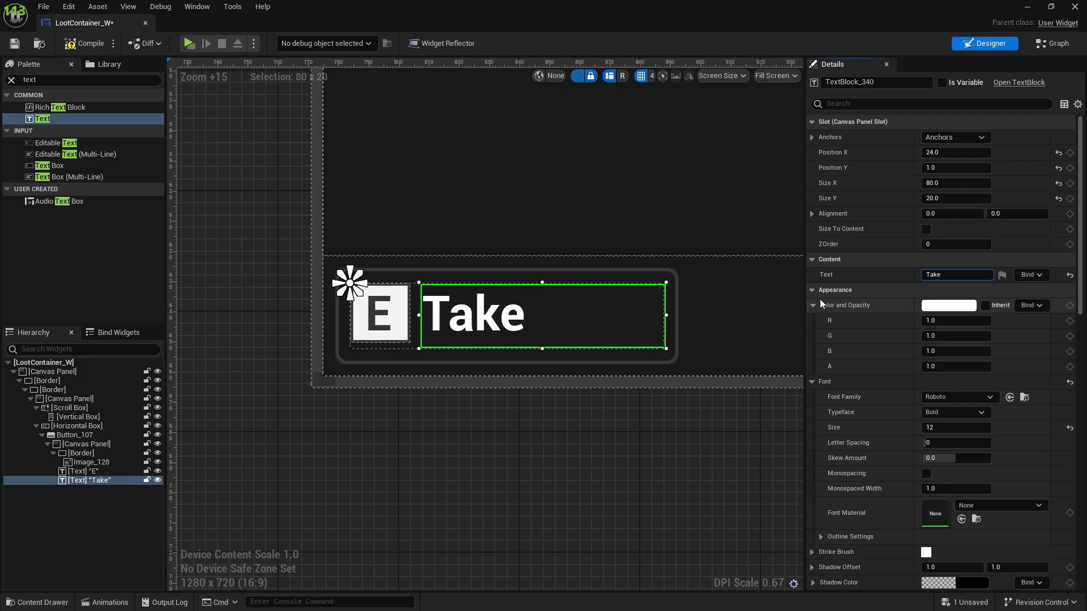
{"action": "scroll", "coordinate": [416, 345], "scroll_direction": "down", "scroll_amount": 7}
{"action": "scroll", "coordinate": [416, 351], "scroll_direction": "up", "scroll_amount": 7}
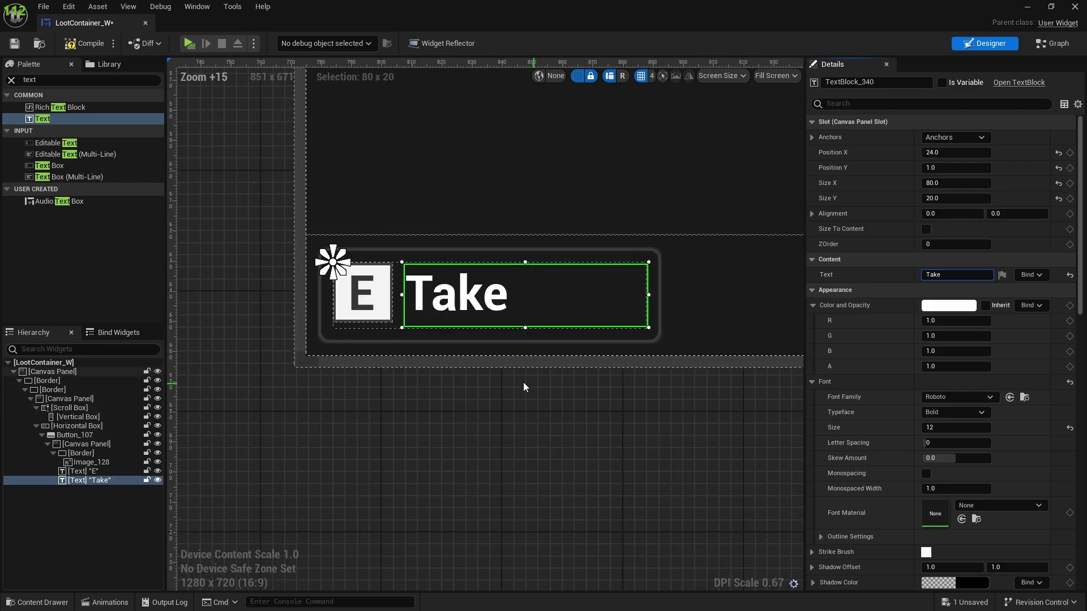
- Duplicate the whole "Take" button twice to make a row of three buttons in the Horizontal Box
{"action": "scroll", "coordinate": [553, 368], "scroll_direction": "down", "scroll_amount": 4}
{"action": "right_click_drag", "start_coordinate": [553, 368], "coordinate": [542, 282]}
{"action": "left_click", "coordinate": [80, 470]}
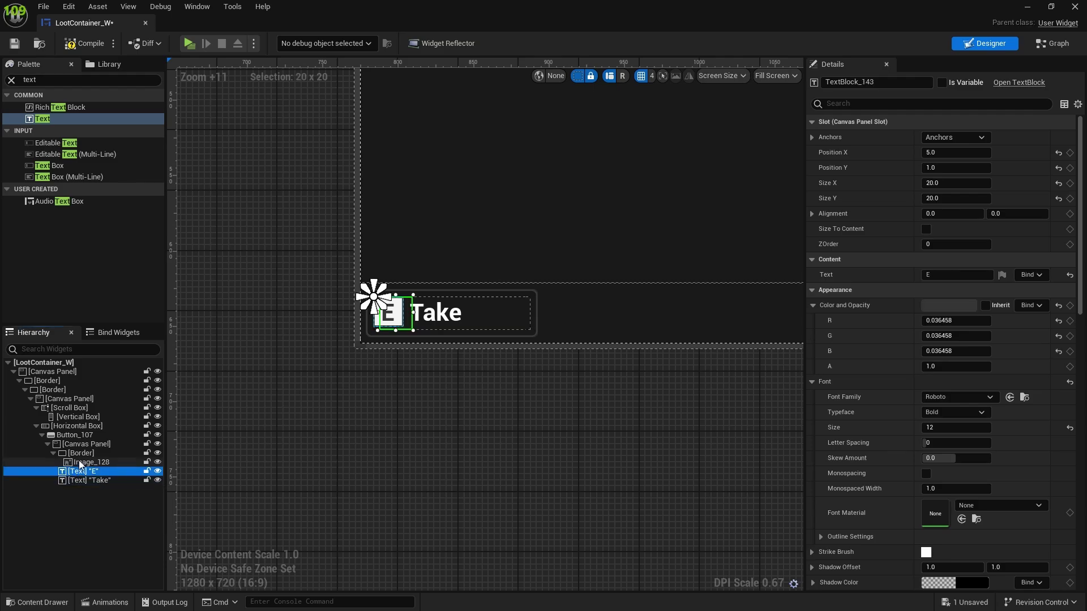
{"action": "left_click", "coordinate": [79, 462]}
{"action": "left_click", "coordinate": [73, 436]}
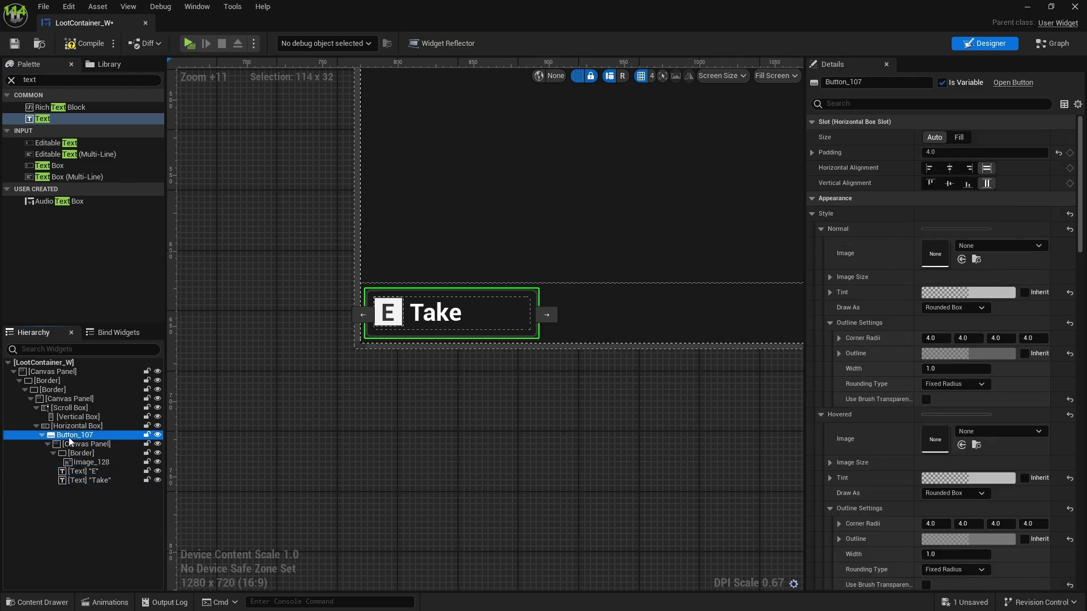
{"action": "key", "text": "ctrl+d"}
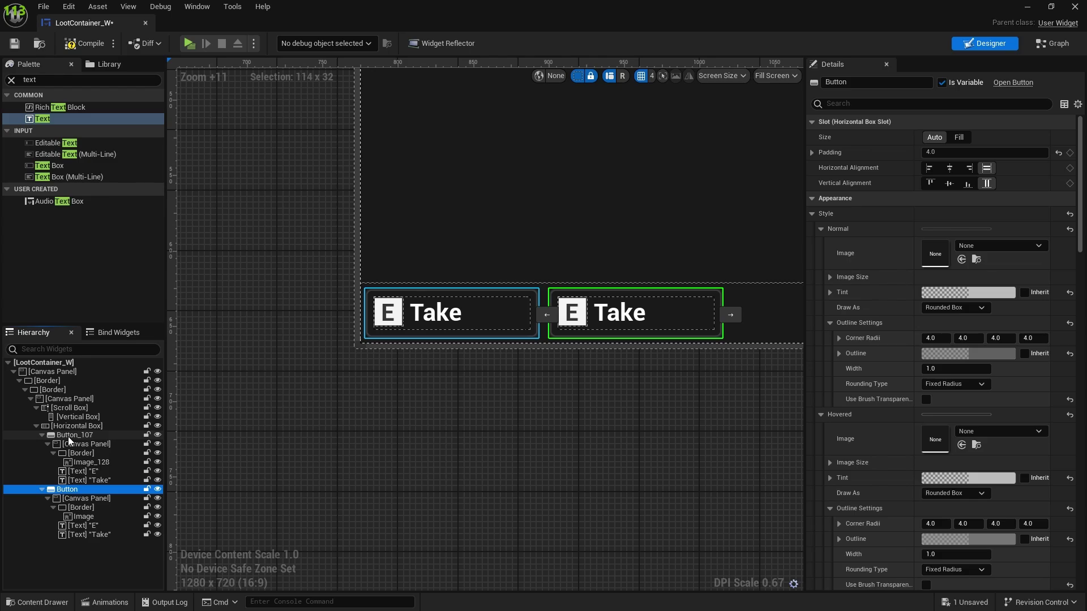
{"action": "key", "text": "ctrl+d"}
{"action": "scroll", "coordinate": [466, 436], "scroll_direction": "down", "scroll_amount": 2}
{"action": "right_click_drag", "start_coordinate": [467, 437], "coordinate": [446, 372]}
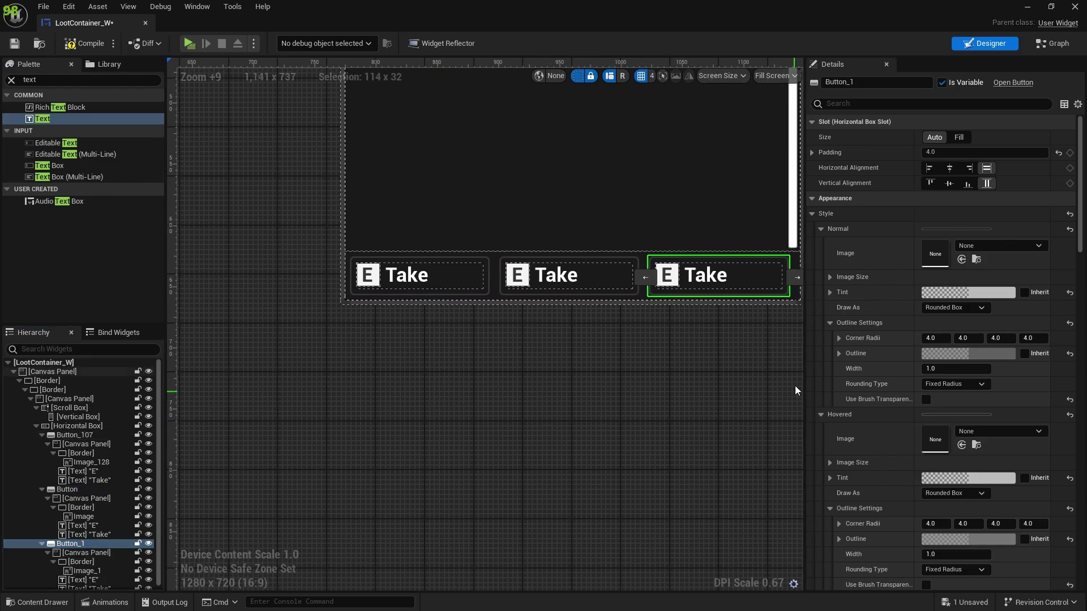
- Set the Horizontal Box slot size of all three buttons to Fill
{"action": "left_click", "coordinate": [969, 138]}
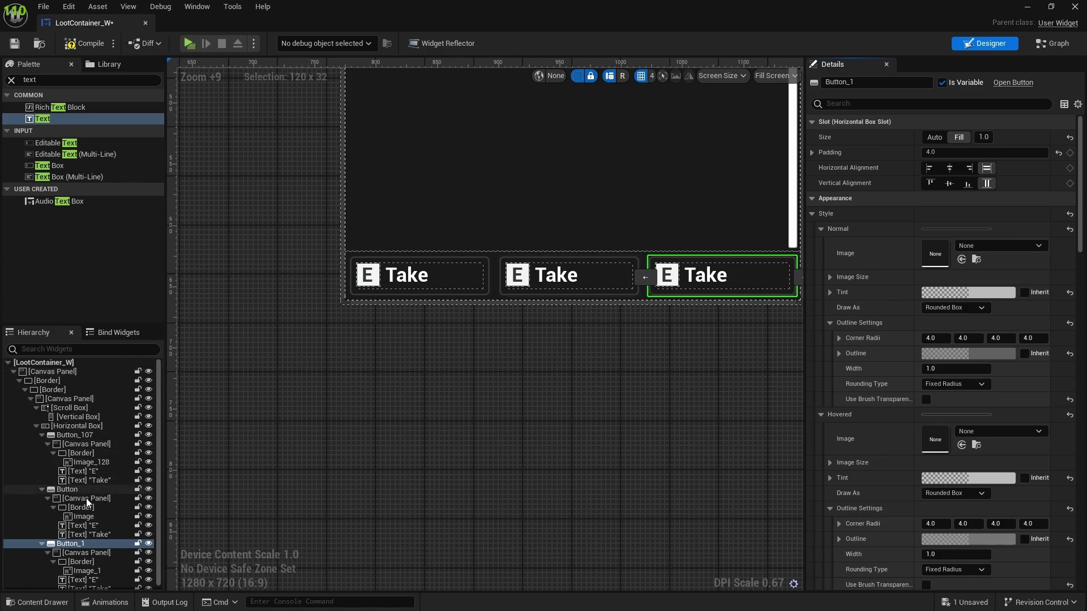
{"action": "left_click", "coordinate": [60, 490]}
{"action": "left_click", "coordinate": [956, 138]}
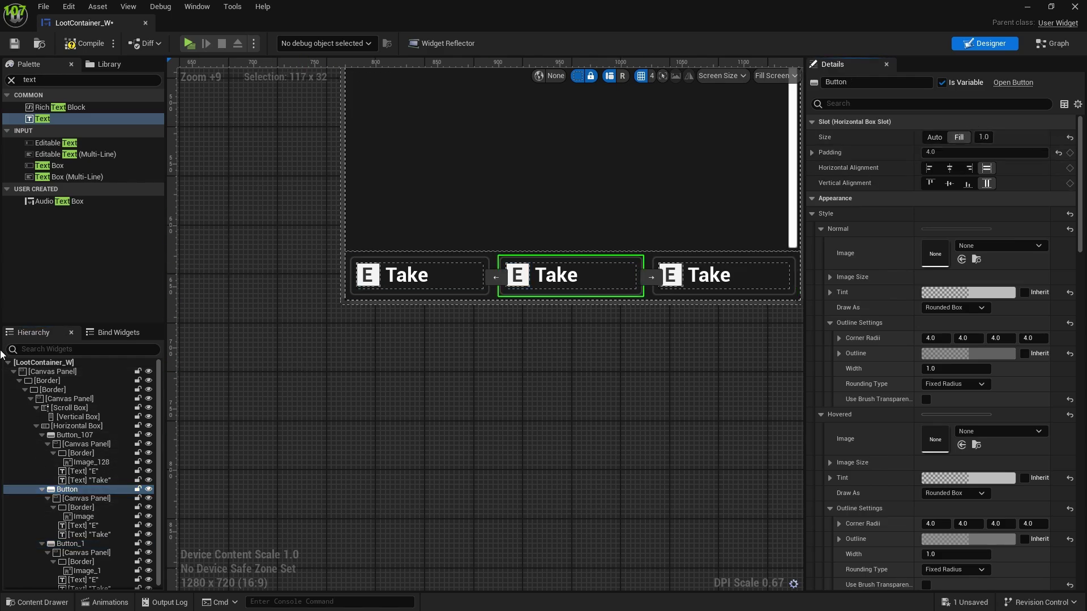
{"action": "left_click", "coordinate": [74, 435]}
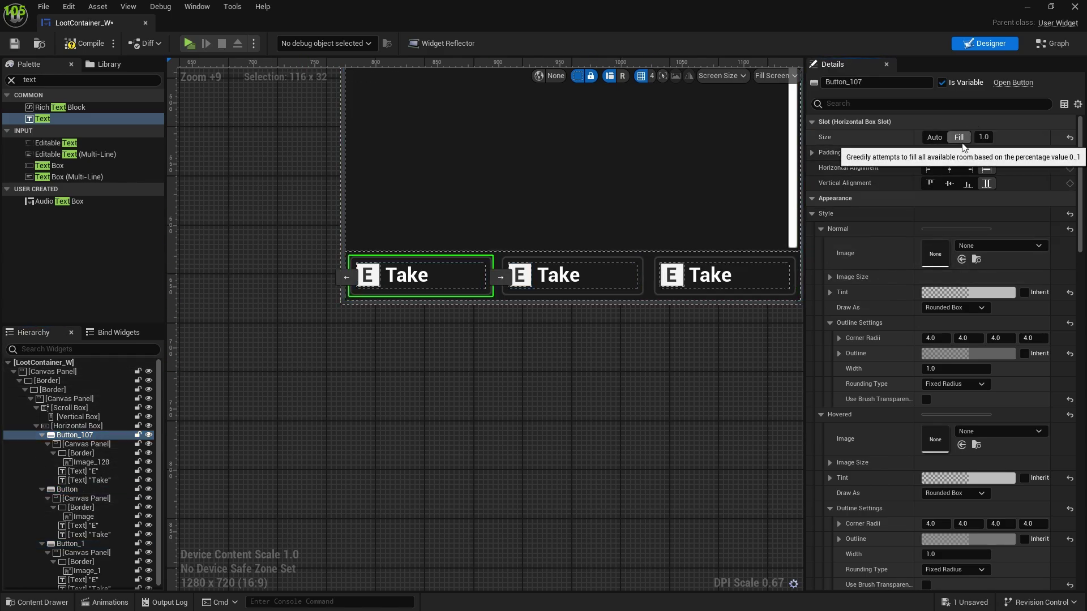
{"action": "right_click_drag", "start_coordinate": [677, 317], "coordinate": [590, 318]}
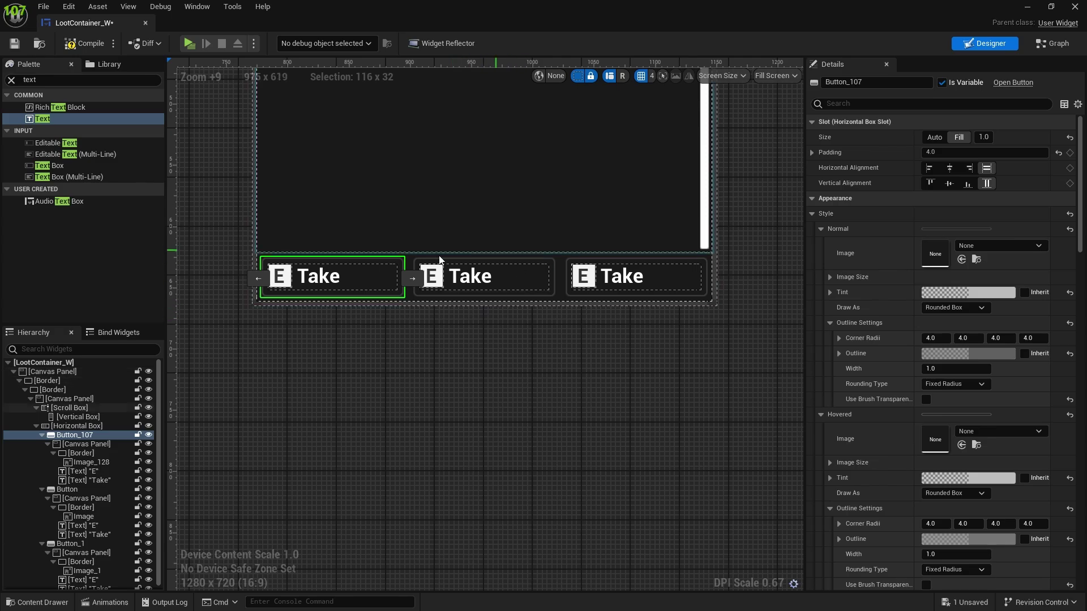
- Change the middle button's label to "Take all" and its key letter to "R"
{"action": "scroll", "coordinate": [362, 315], "scroll_direction": "up", "scroll_amount": 3}
{"action": "right_click_drag", "start_coordinate": [361, 315], "coordinate": [457, 372]}
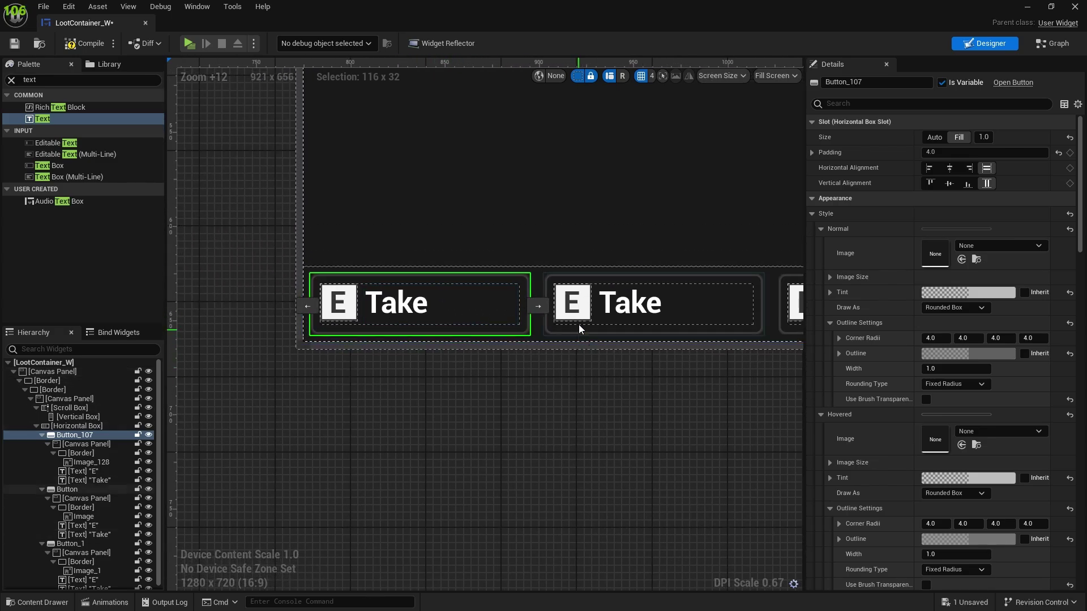
{"action": "left_click", "coordinate": [628, 308]}
{"action": "left_click_drag", "start_coordinate": [947, 276], "coordinate": [794, 282]}
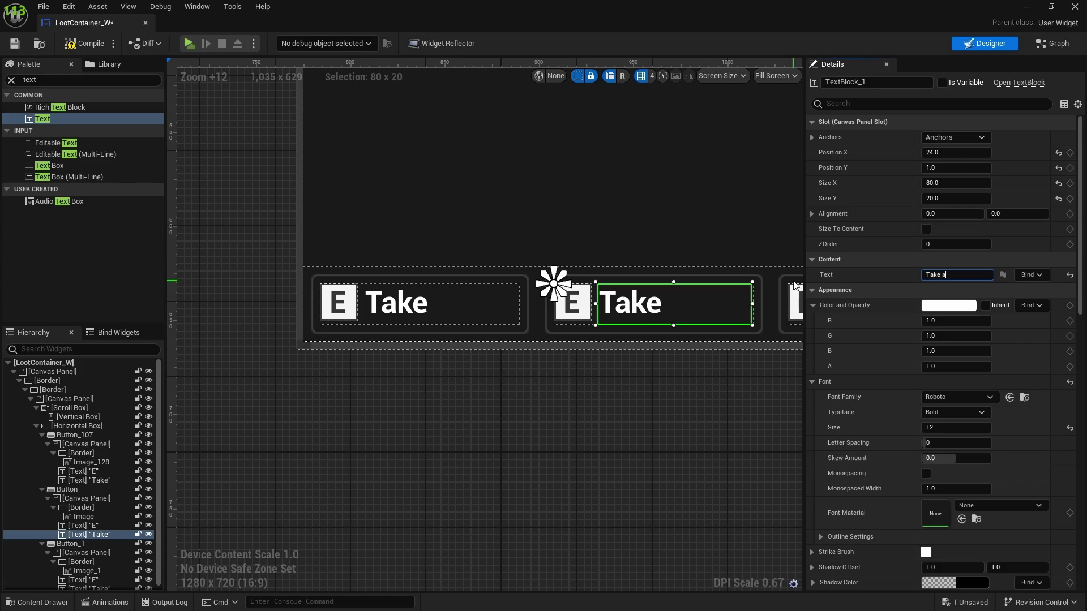
{"action": "left_click", "coordinate": [575, 316]}
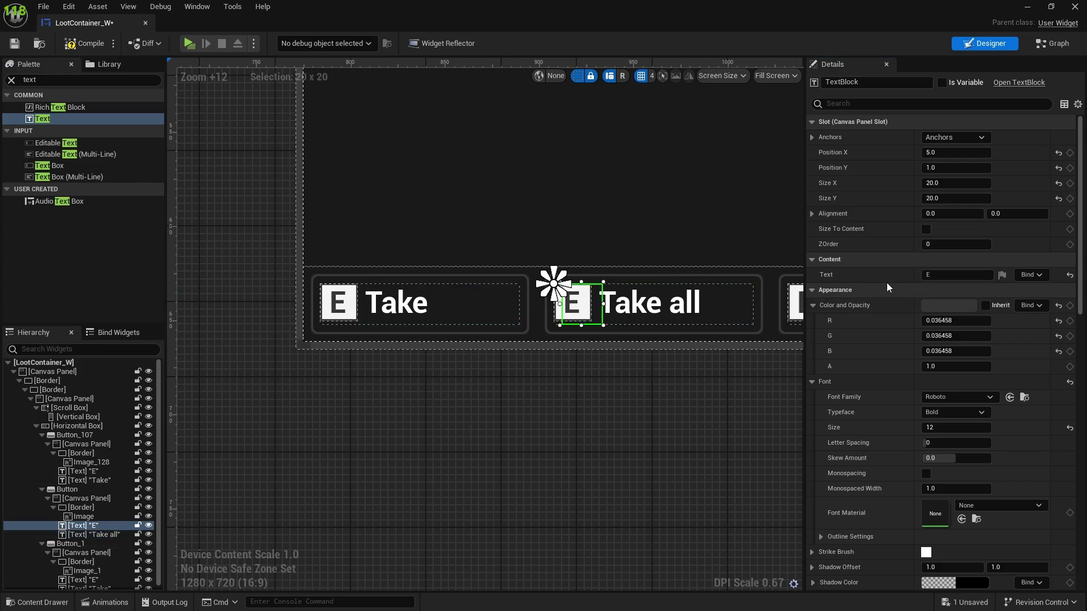
{"action": "left_click_drag", "start_coordinate": [944, 278], "coordinate": [885, 277]}
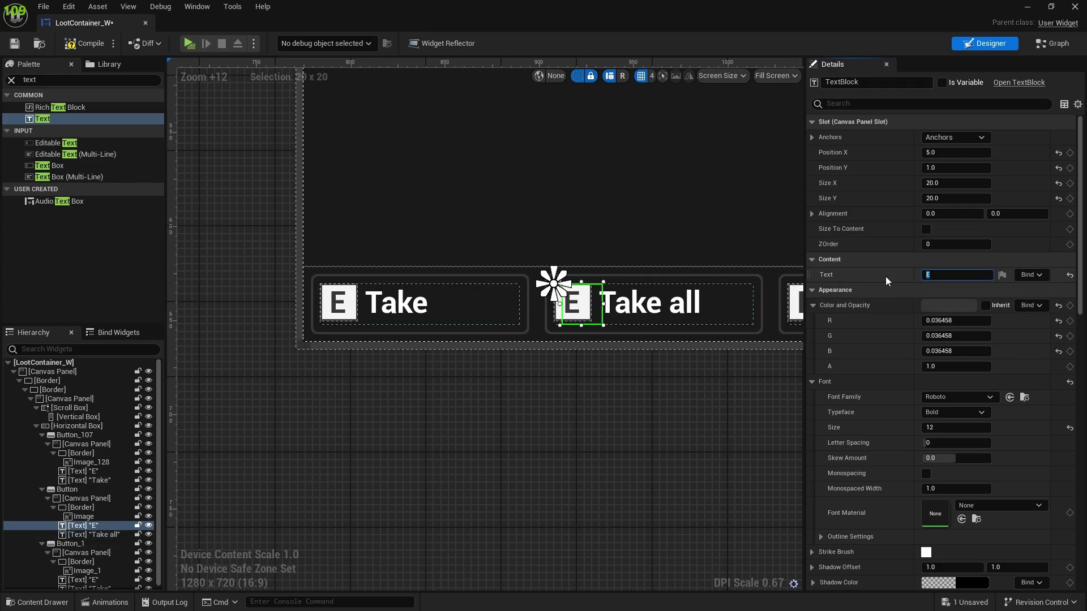
{"action": "type", "text": "R"}
{"action": "left_click", "coordinate": [895, 286]}
{"action": "right_click", "coordinate": [711, 279]}
{"action": "left_click", "coordinate": [584, 424]}
- Change the third button's key letter to "F" and its label to "Close"
{"action": "right_click_drag", "start_coordinate": [585, 423], "coordinate": [385, 401]}
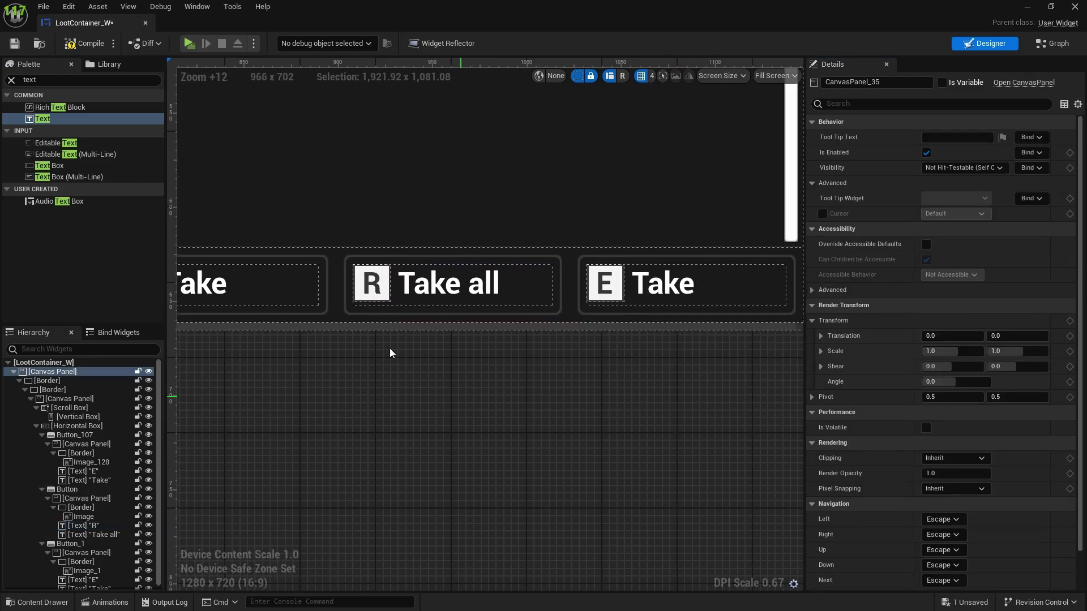
{"action": "right_click_drag", "start_coordinate": [270, 335], "coordinate": [335, 336]}
{"action": "right_click_drag", "start_coordinate": [583, 366], "coordinate": [540, 366]}
{"action": "left_click", "coordinate": [626, 284]}
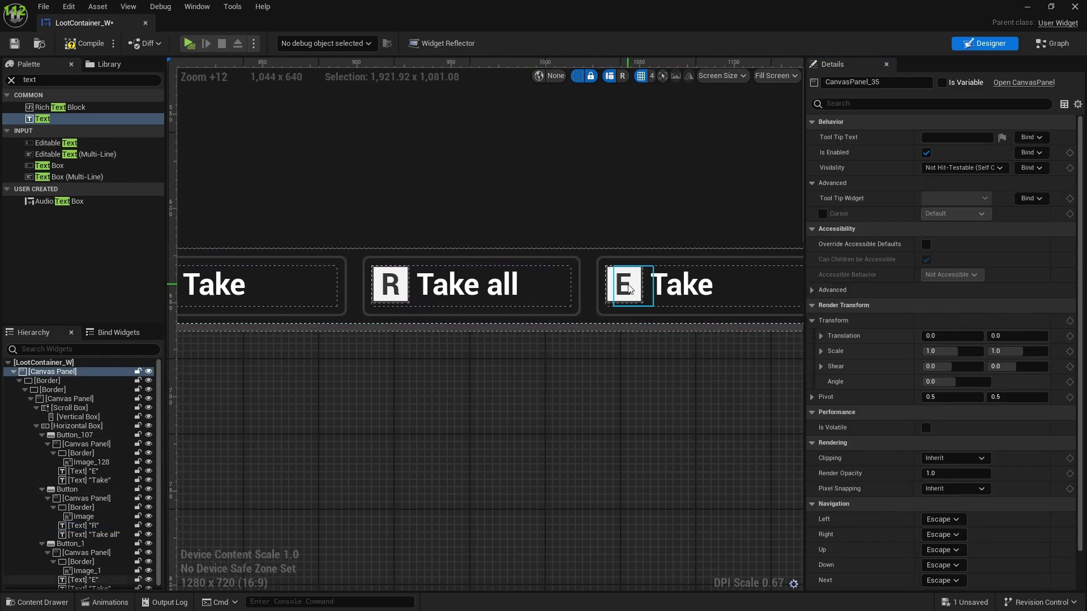
{"action": "left_click", "coordinate": [935, 274]}
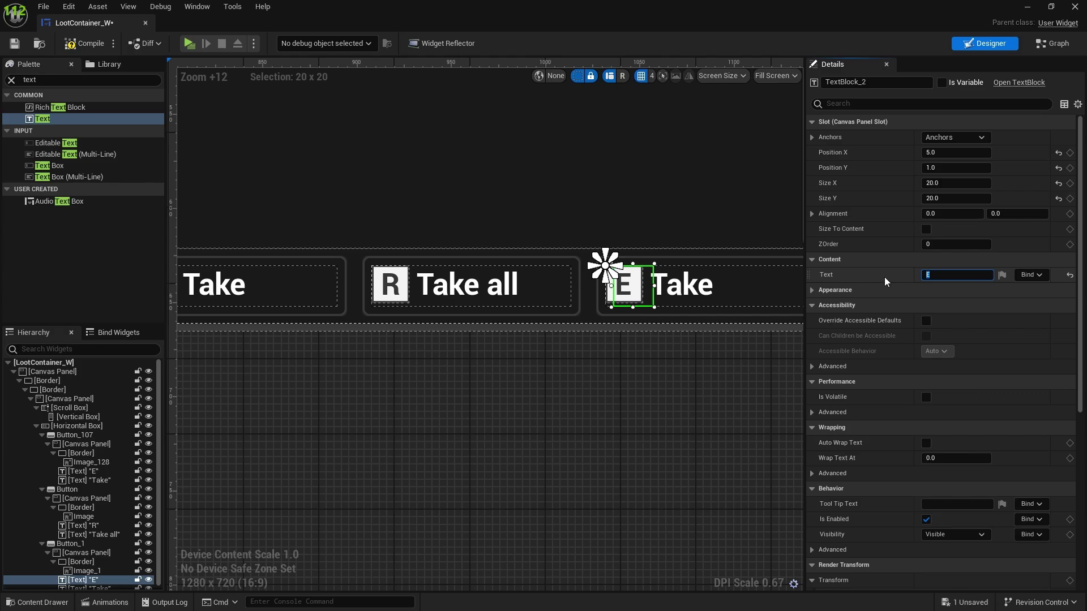
{"action": "type", "text": "F"}
{"action": "left_click", "coordinate": [692, 286]}
{"action": "double_click", "coordinate": [756, 285]}
{"action": "type", "text": "C"}
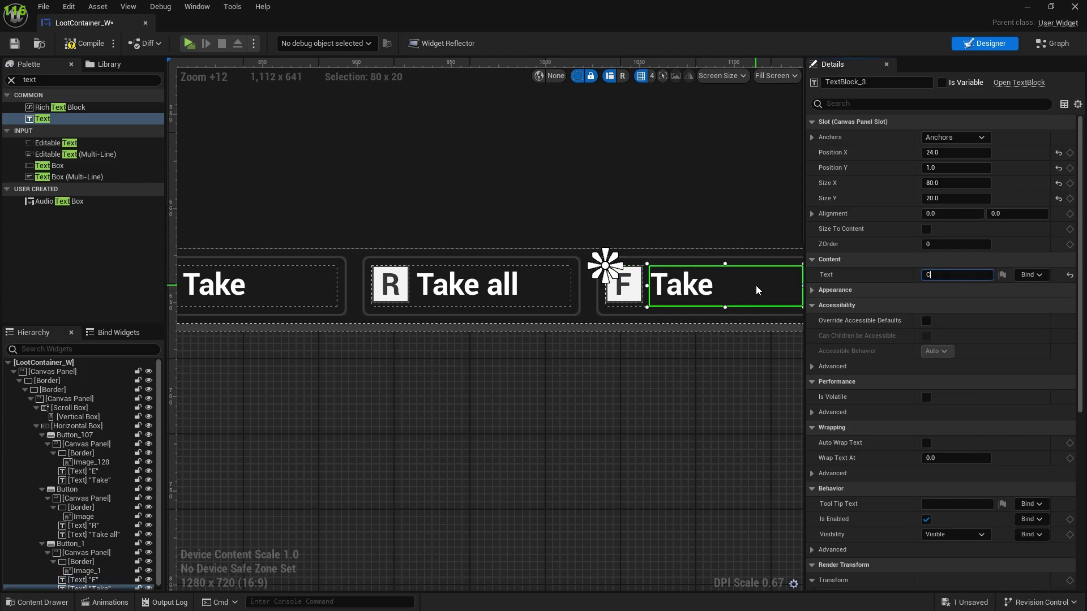
{"action": "type", "text": "lose"}
{"action": "key", "text": "Return"}
{"action": "scroll", "coordinate": [495, 352], "scroll_direction": "down", "scroll_amount": 4}
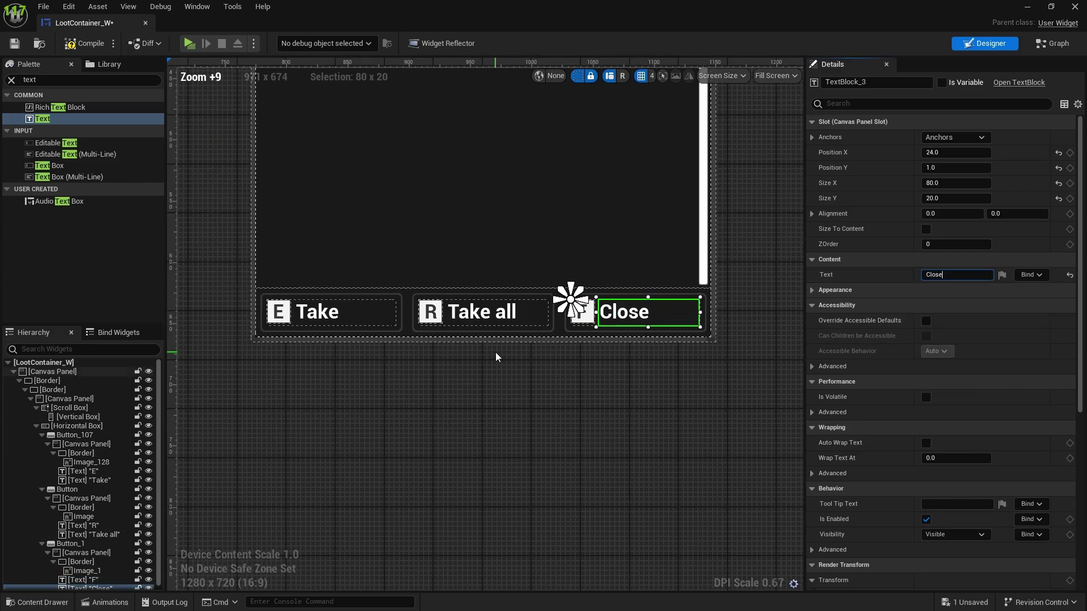
- Set the typeface of the "Take", "Take all" and "Close" button labels to Light
{"action": "left_click", "coordinate": [379, 327]}
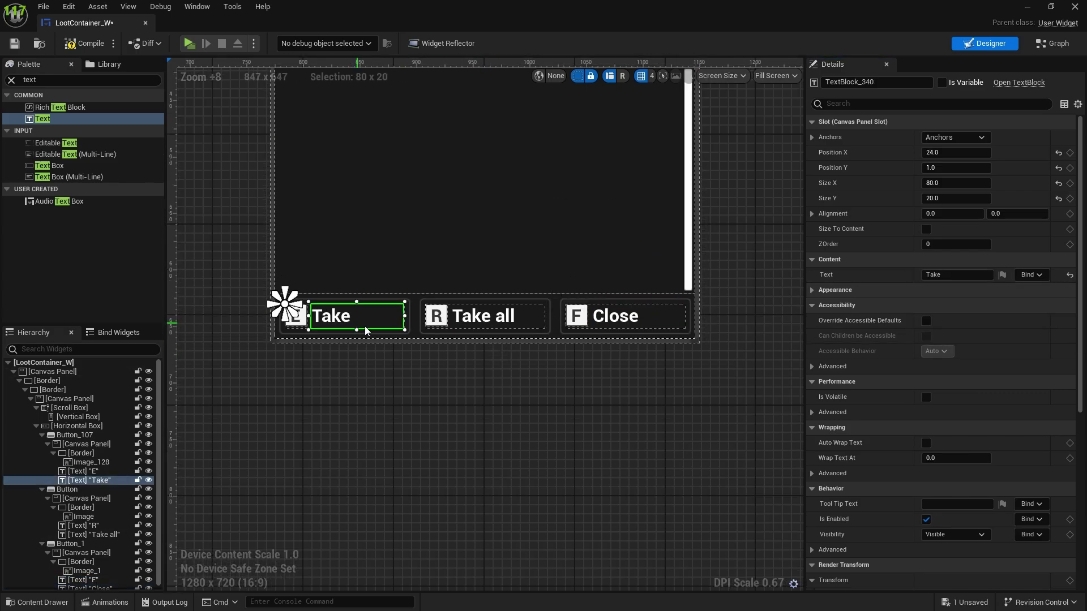
{"action": "left_click", "coordinate": [816, 290]}
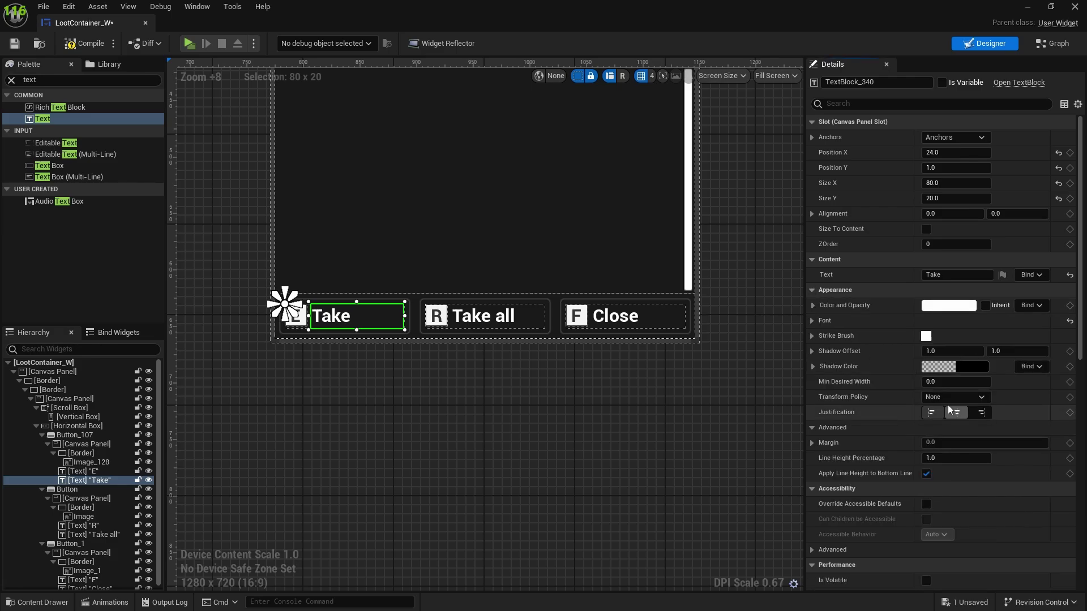
{"action": "left_click", "coordinate": [813, 321]}
{"action": "left_click", "coordinate": [943, 351]}
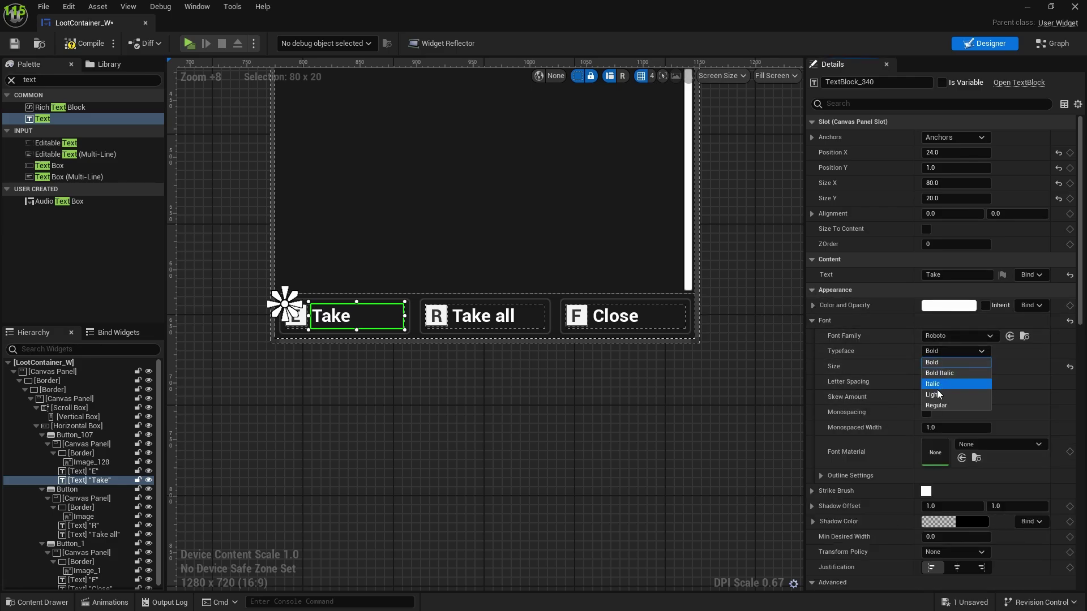
{"action": "left_click", "coordinate": [937, 395]}
{"action": "left_click", "coordinate": [493, 317]}
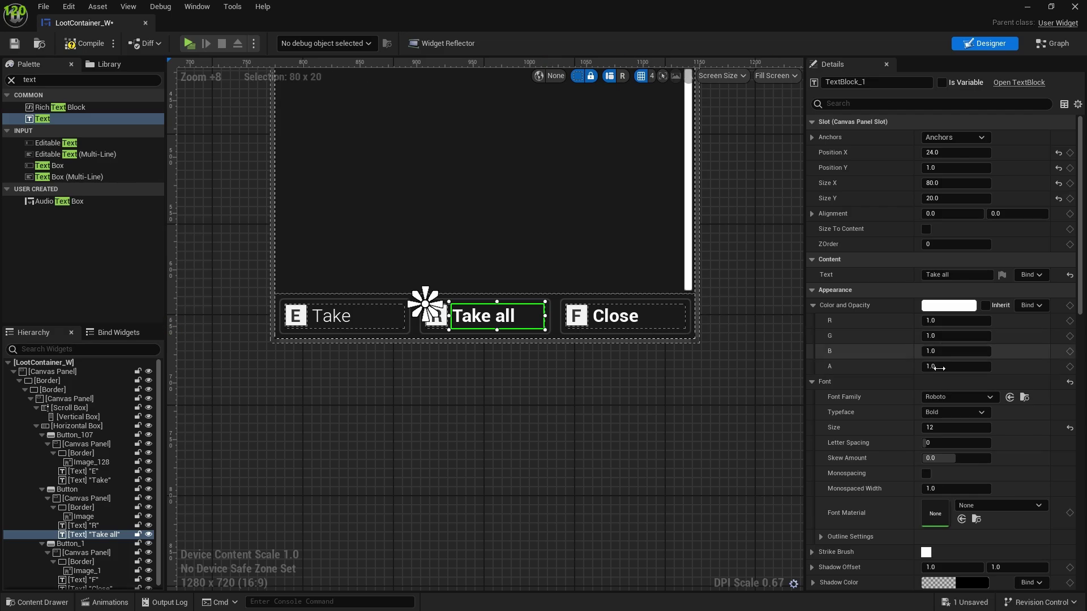
{"action": "left_click", "coordinate": [953, 412]}
{"action": "left_click", "coordinate": [938, 455]}
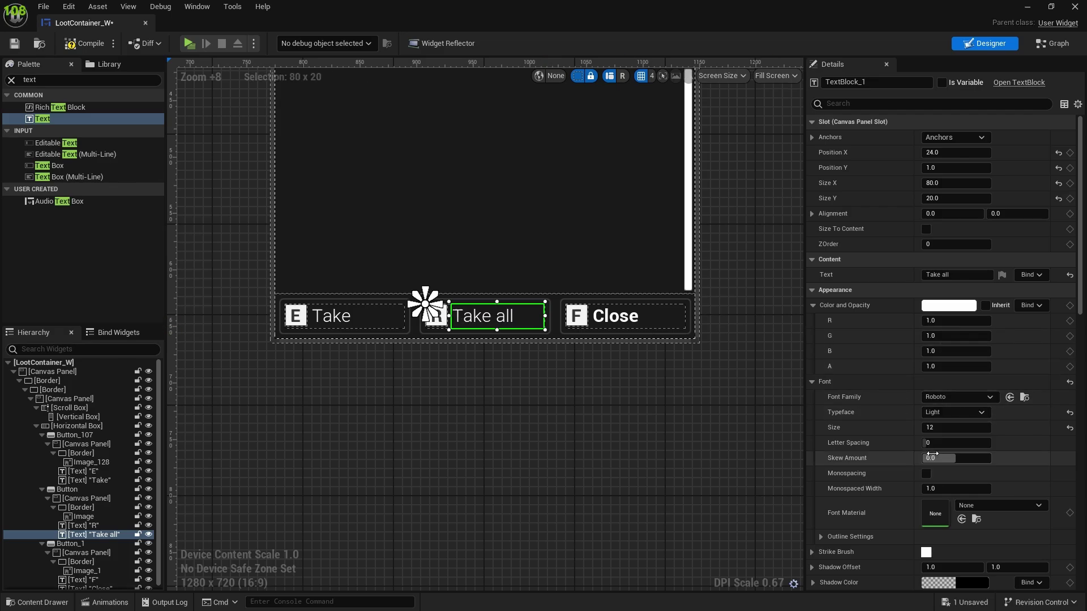
{"action": "left_click", "coordinate": [619, 318]}
{"action": "left_click", "coordinate": [954, 413]}
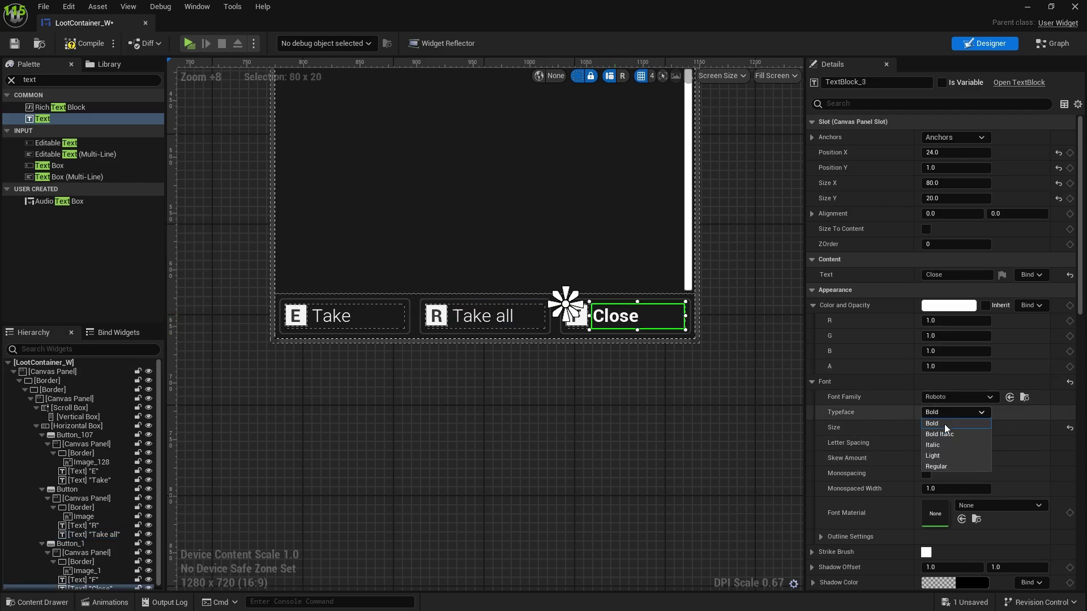
{"action": "left_click", "coordinate": [948, 456]}
- Review the finished button row in the panel and save the LootContainer_W widget
{"action": "left_click", "coordinate": [510, 410]}
{"action": "scroll", "coordinate": [487, 405], "scroll_direction": "down", "scroll_amount": 4}
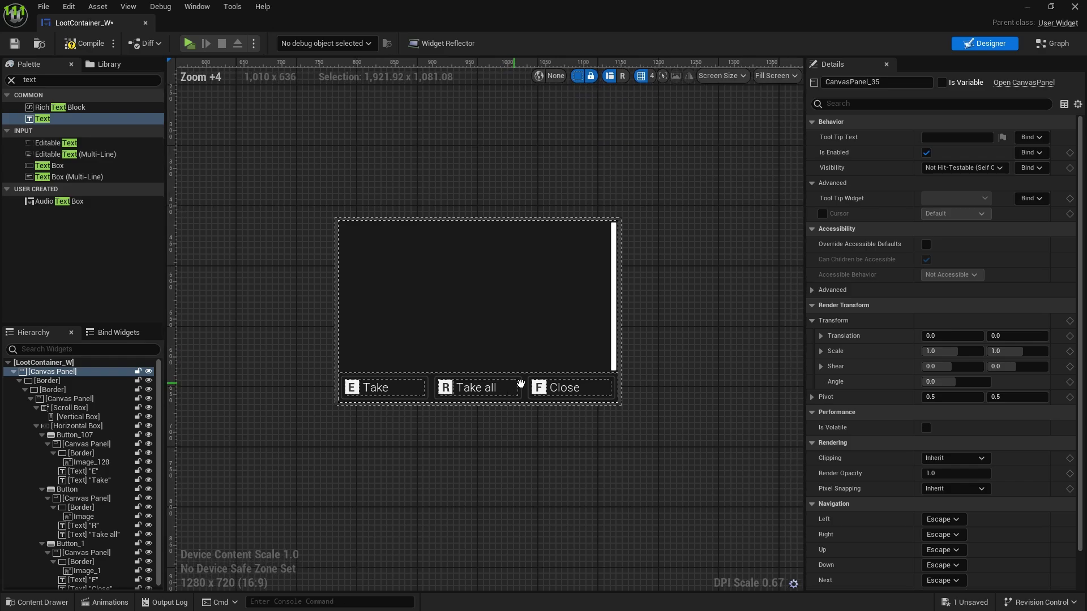
{"action": "scroll", "coordinate": [499, 363], "scroll_direction": "up", "scroll_amount": 5}
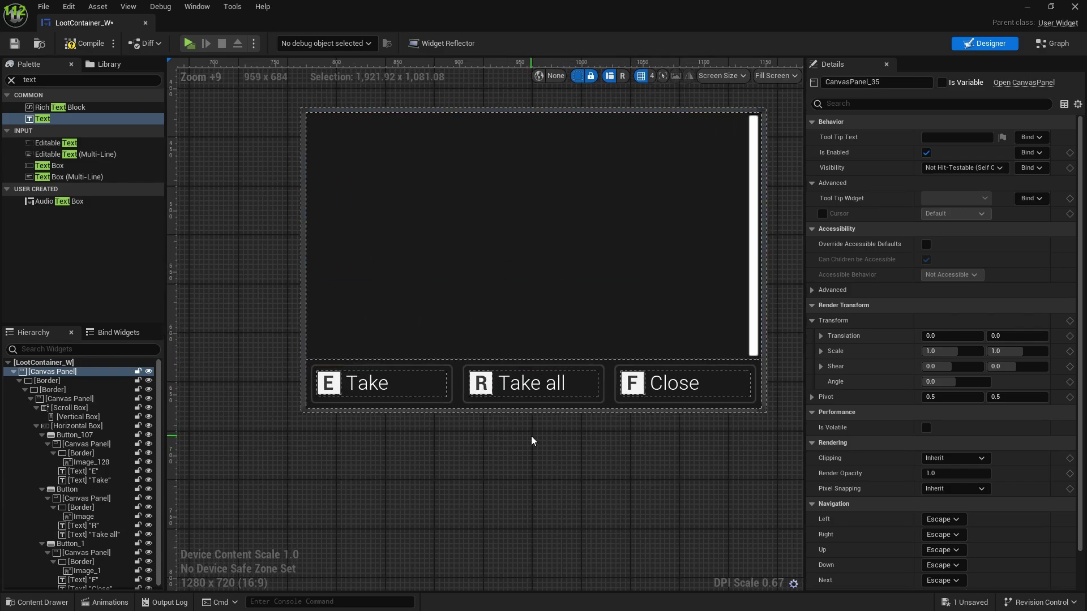
{"action": "scroll", "coordinate": [532, 437], "scroll_direction": "up", "scroll_amount": 2}
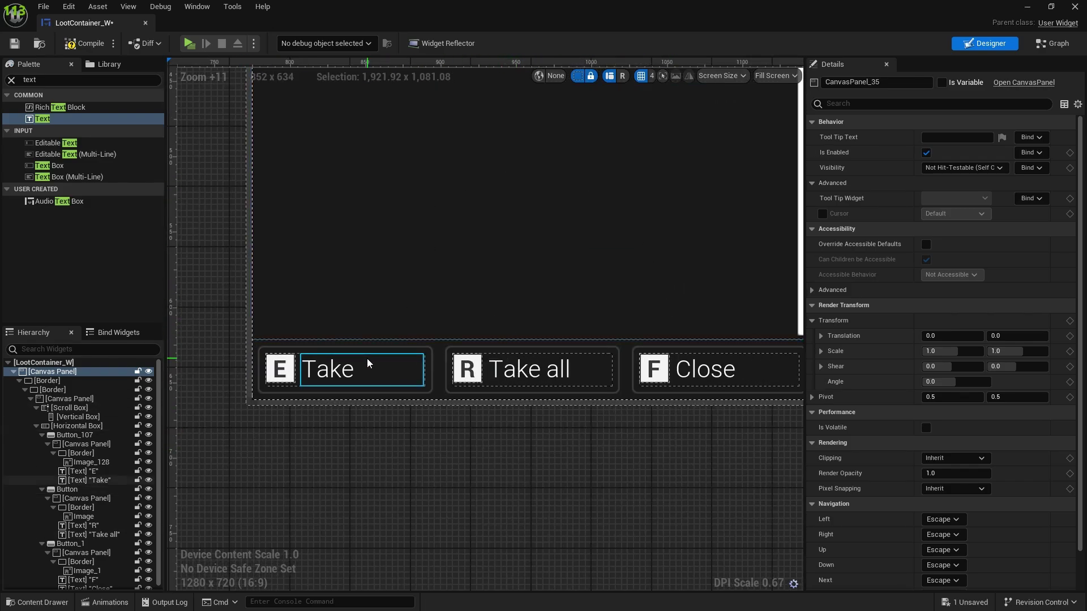
{"action": "right_click_drag", "start_coordinate": [529, 368], "coordinate": [575, 384]}
{"action": "left_click", "coordinate": [14, 43]}
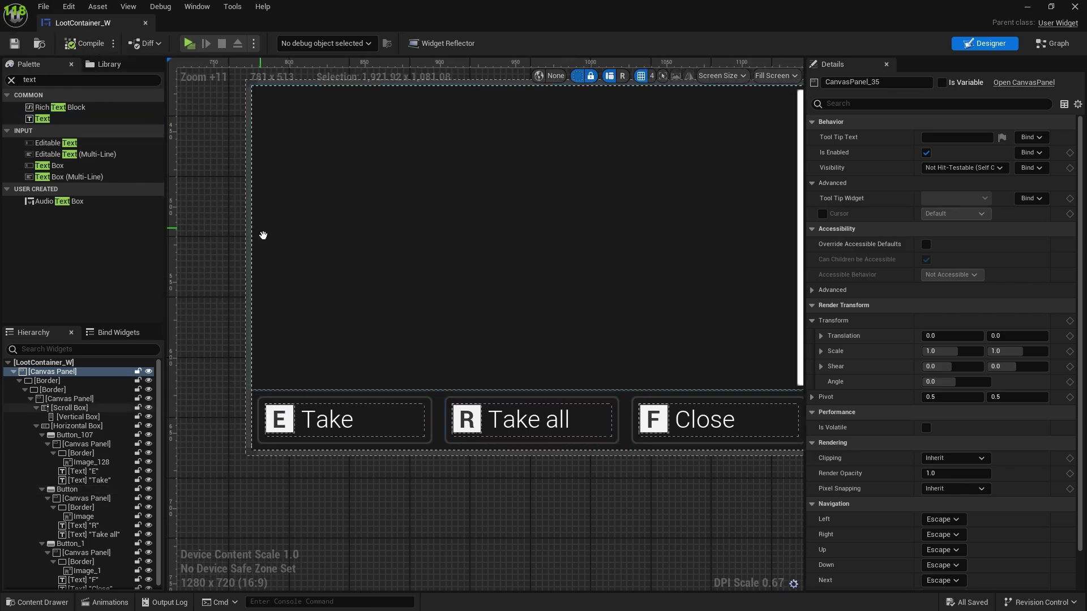
- Add a variable named Inventory to the widget graph as an array of Item Info S structures, and compile the blueprint
{"action": "right_click_drag", "start_coordinate": [263, 235], "coordinate": [262, 191]}
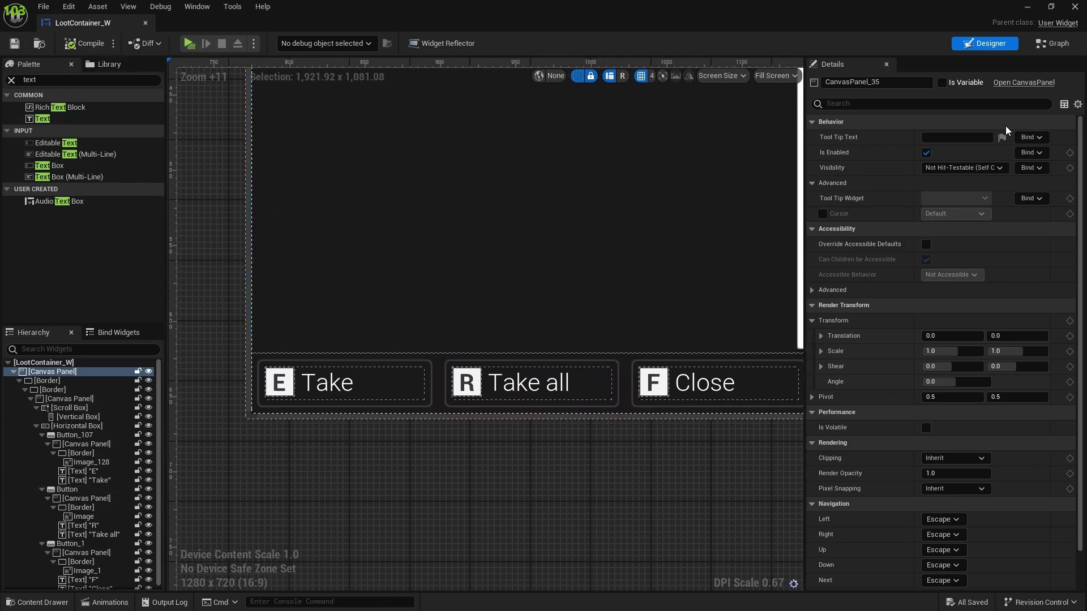
{"action": "left_click", "coordinate": [1053, 43]}
{"action": "right_click_drag", "start_coordinate": [391, 280], "coordinate": [363, 187]}
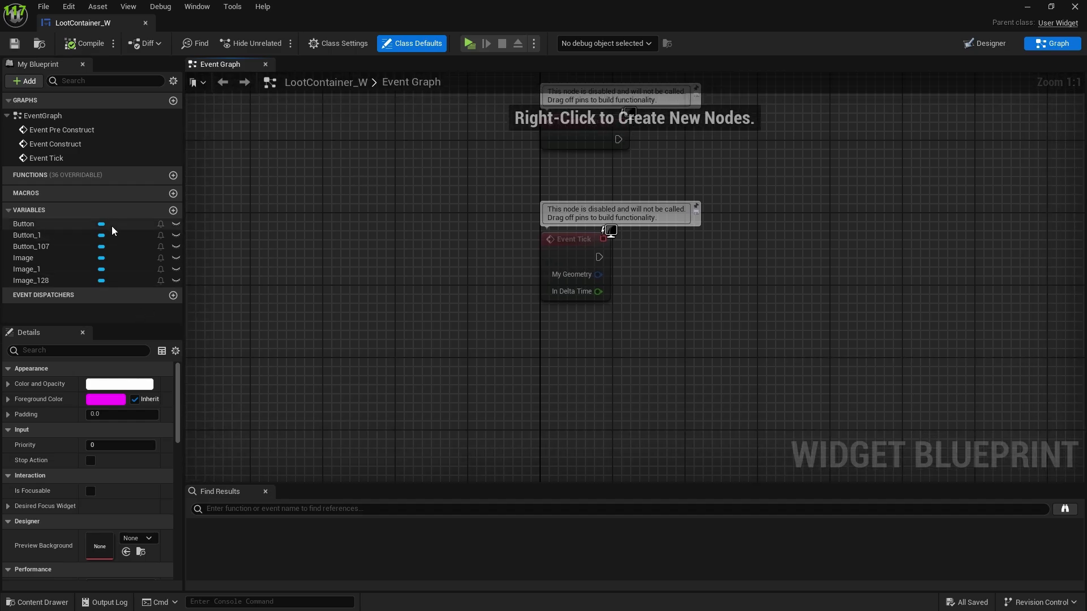
{"action": "left_click", "coordinate": [173, 210]}
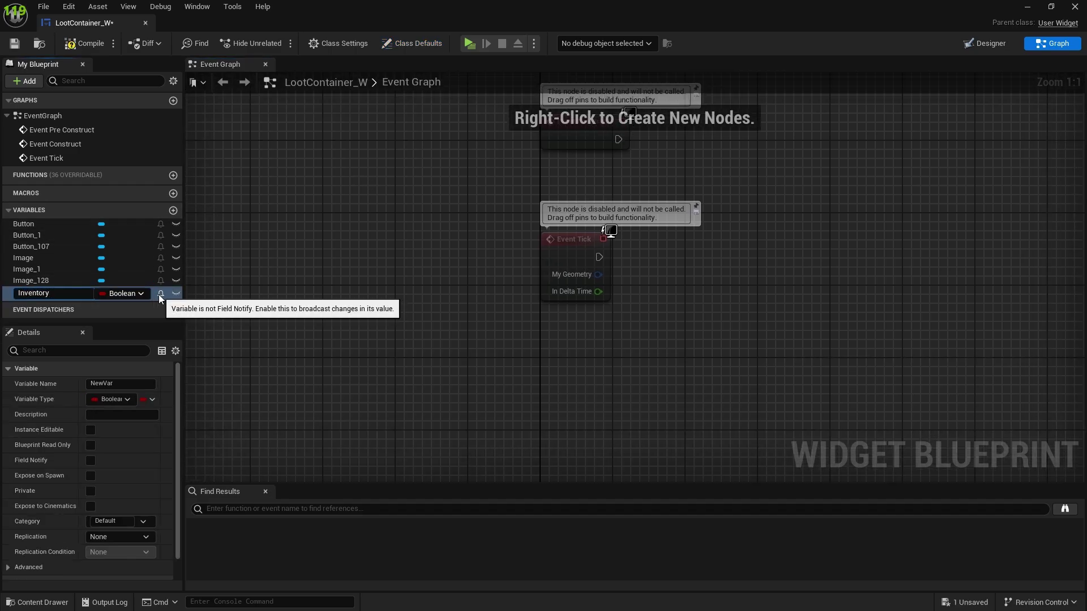
{"action": "key", "text": "Return"}
{"action": "left_click", "coordinate": [109, 295]}
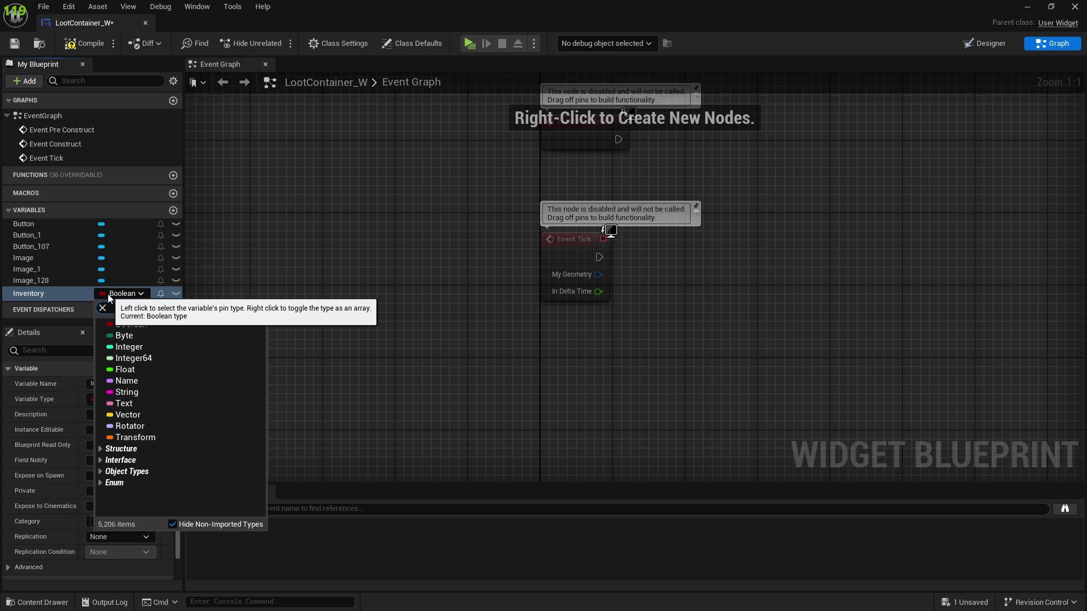
{"action": "type", "text": "item info"}
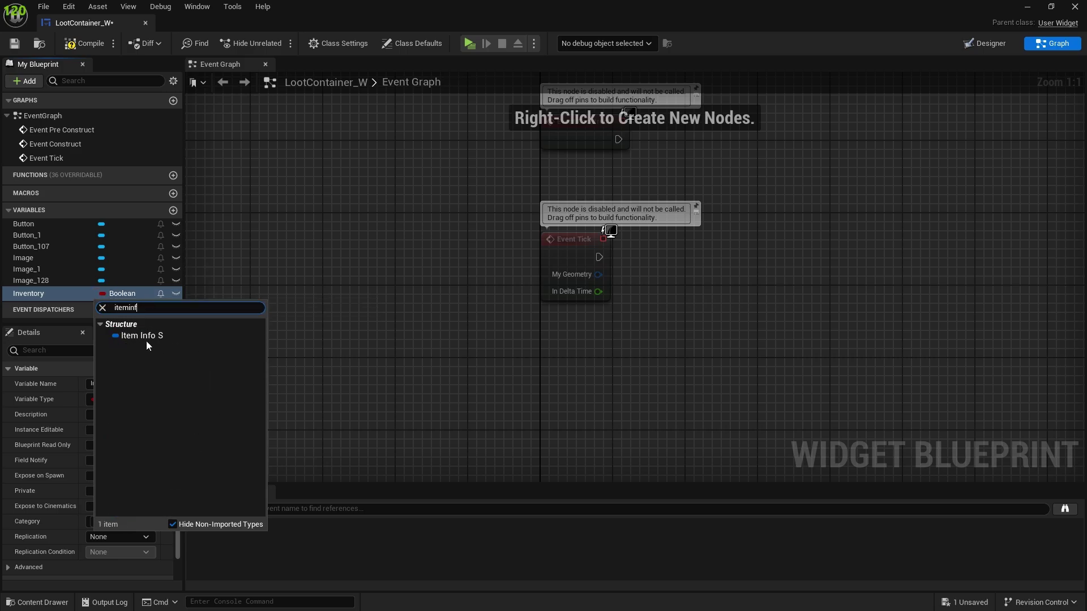
{"action": "left_click", "coordinate": [146, 339]}
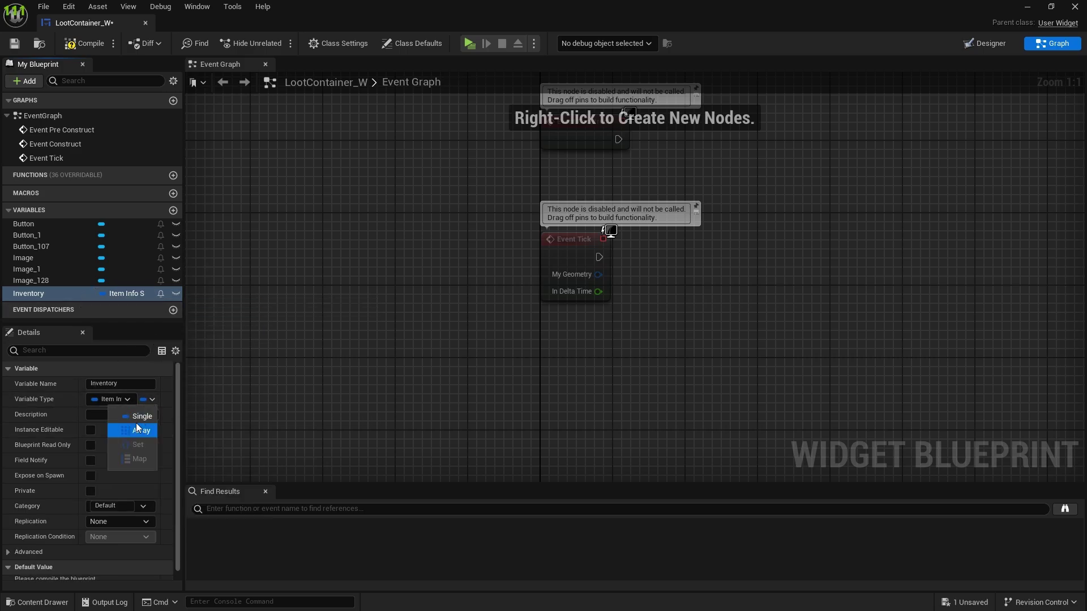
{"action": "key", "text": "F7"}
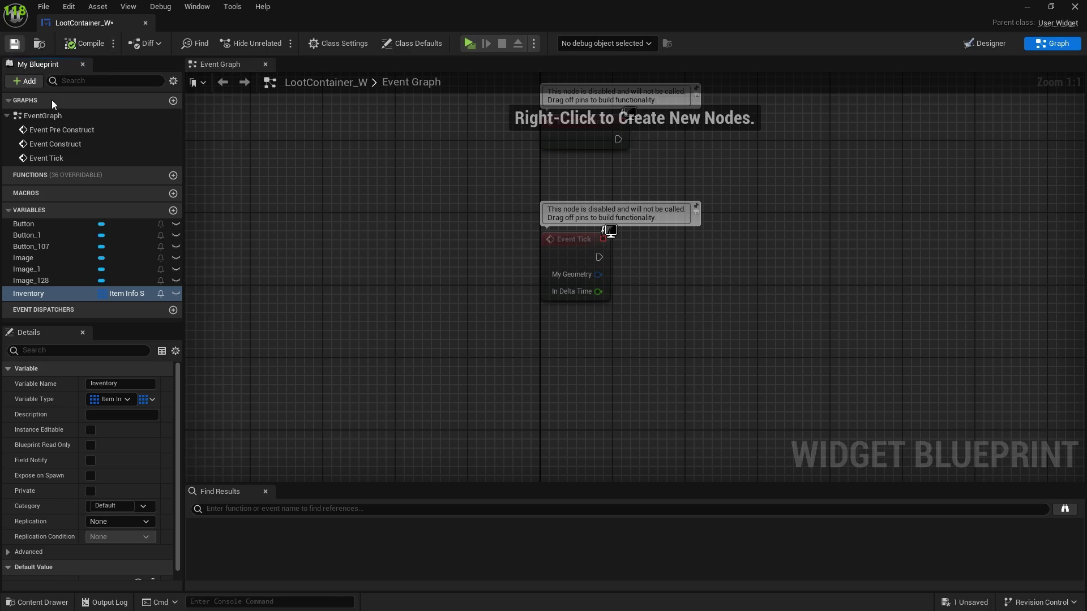
- Add a custom event named BuildLootInventory in the empty graph area below Event Tick
{"action": "right_click_drag", "start_coordinate": [335, 318], "coordinate": [293, 312]}
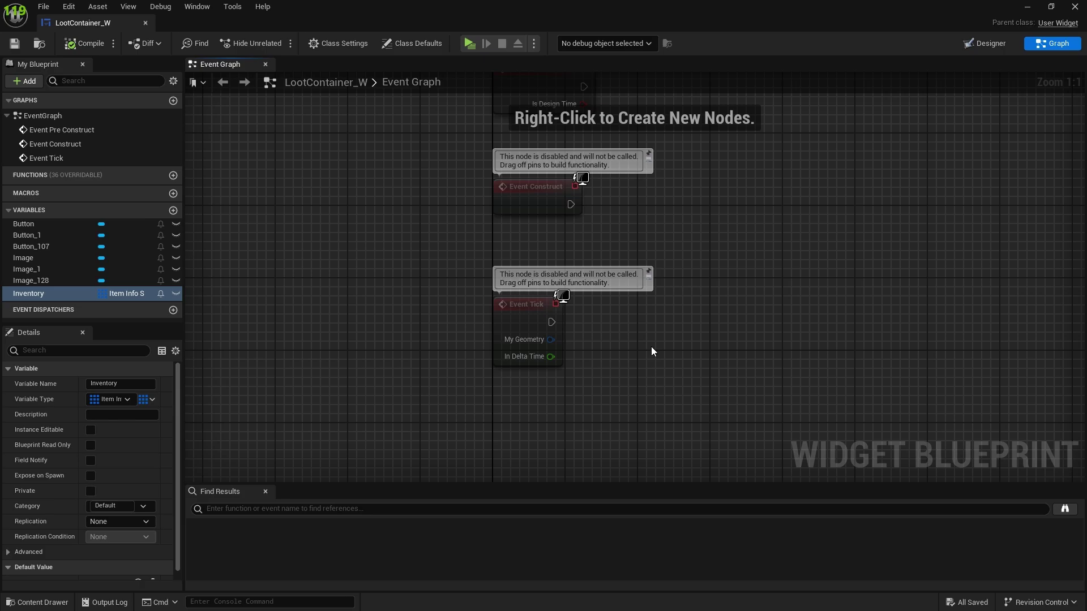
{"action": "scroll", "coordinate": [651, 346], "scroll_direction": "down", "scroll_amount": 3}
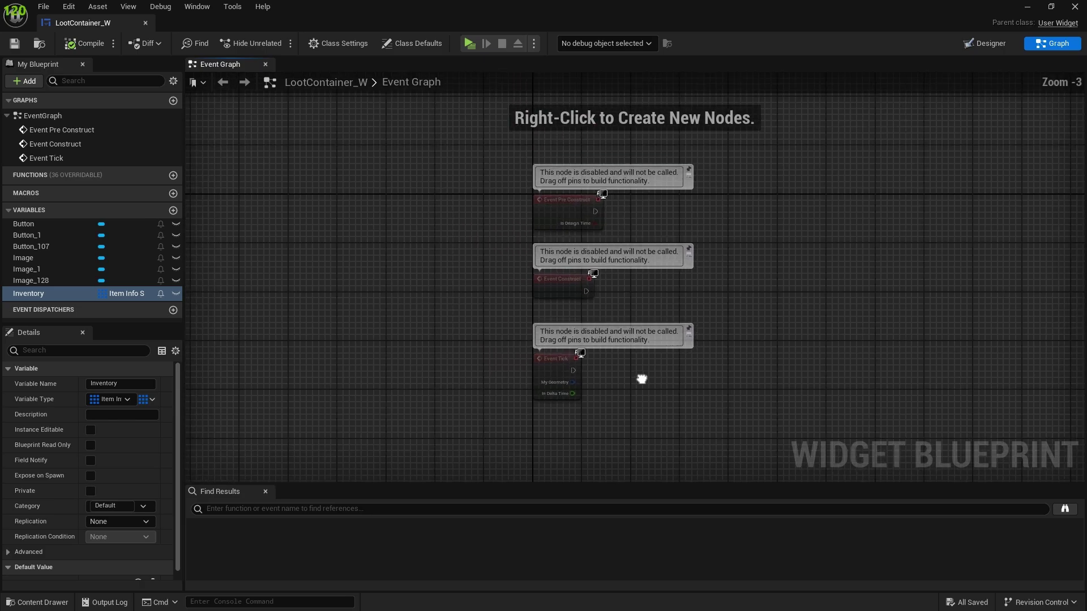
{"action": "mouse_move", "coordinate": [474, 298]}
{"action": "right_mouse_down"}
{"action": "mouse_move", "coordinate": [451, 271]}
{"action": "mouse_move", "coordinate": [461, 307]}
{"action": "right_mouse_up"}
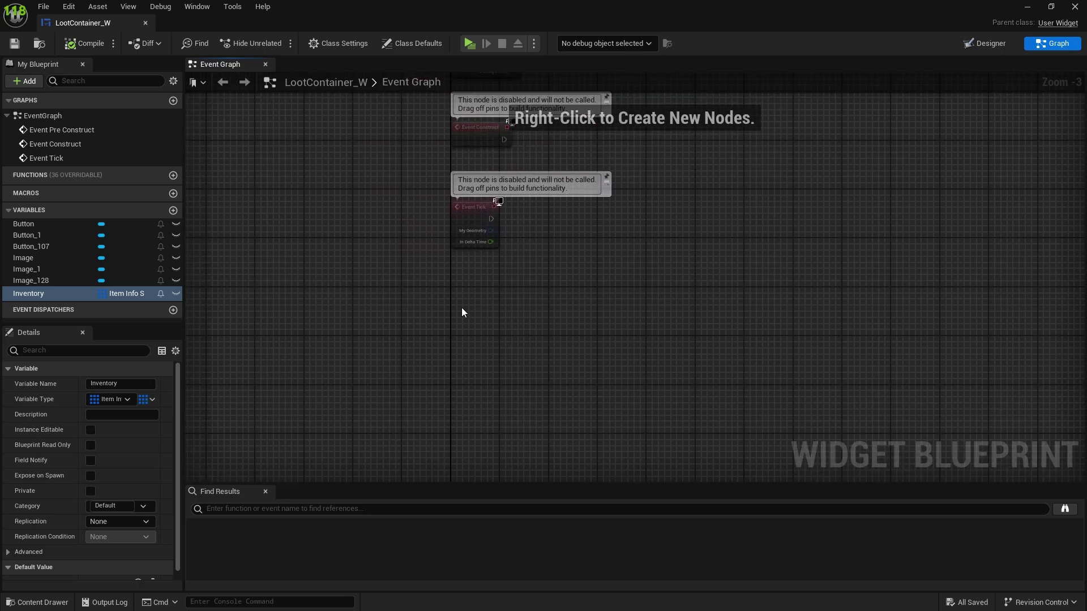
{"action": "right_click", "coordinate": [460, 300]}
{"action": "type", "text": "custom"}
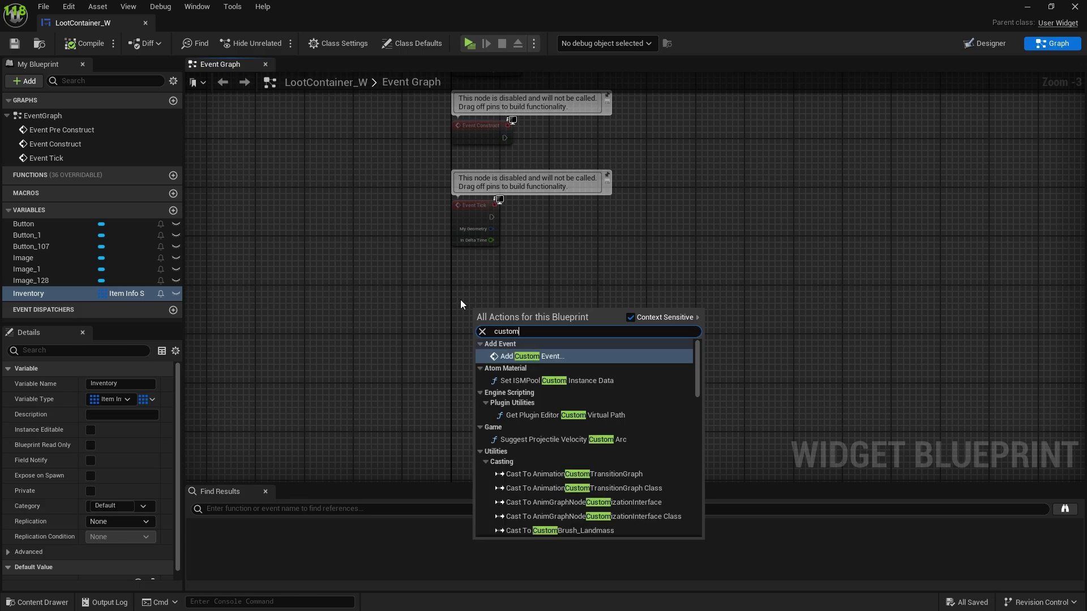
{"action": "left_click", "coordinate": [506, 355]}
{"action": "type", "text": "Bu"}
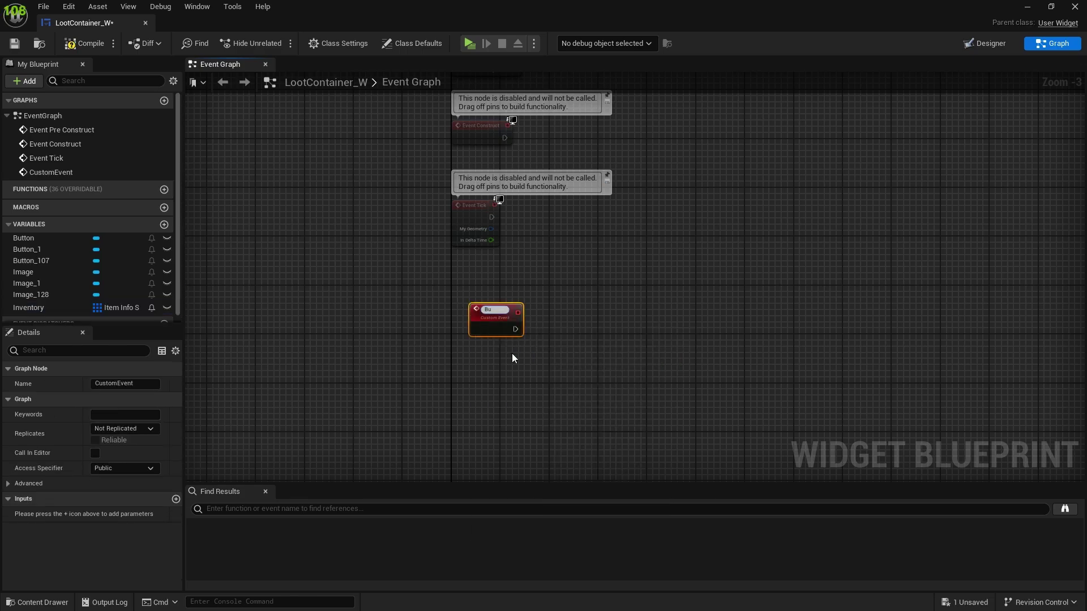
{"action": "type", "text": "ildLootInventory"}
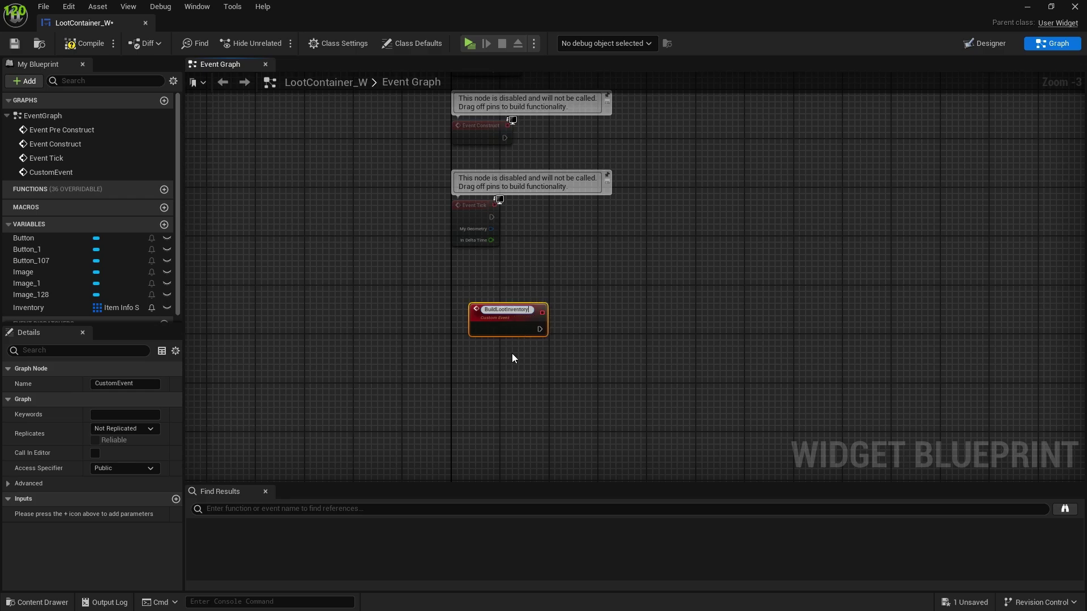
{"action": "key", "text": "Return"}
{"action": "left_click_drag", "start_coordinate": [499, 314], "coordinate": [493, 351]}
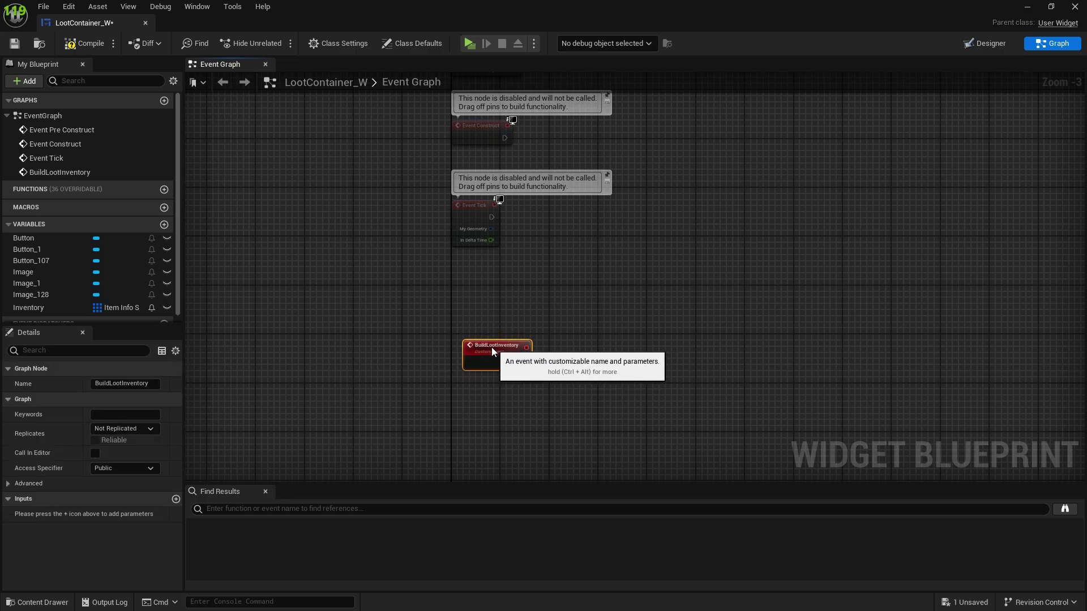
- Rename the Scroll Box's Vertical Box to ItemsVerticalBox, expose it as a variable and save the widget
{"action": "scroll", "coordinate": [78, 300], "scroll_direction": "down", "scroll_amount": 1}
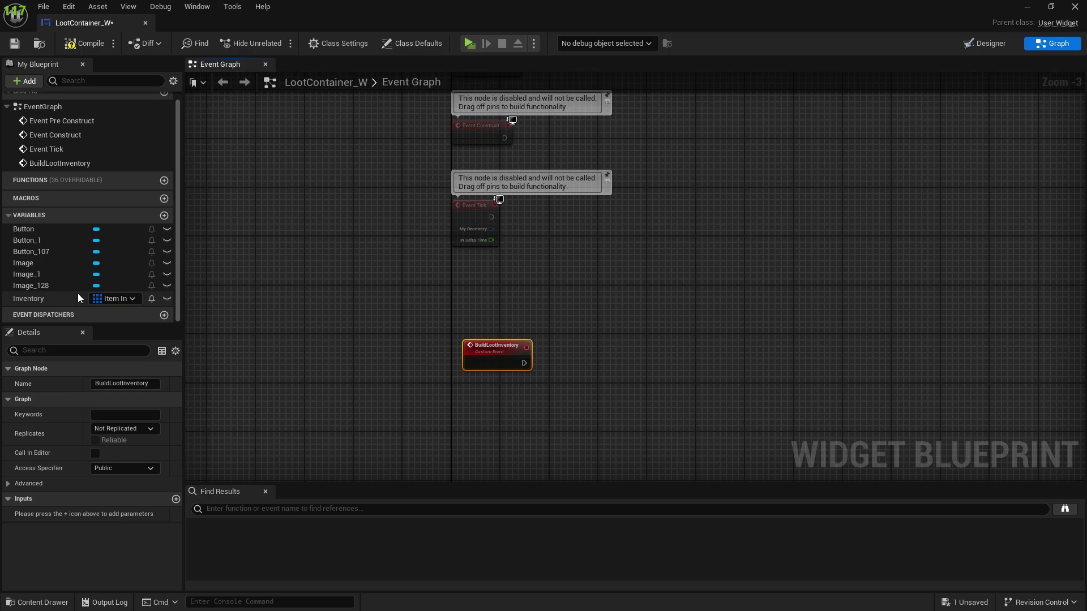
{"action": "left_click", "coordinate": [985, 44]}
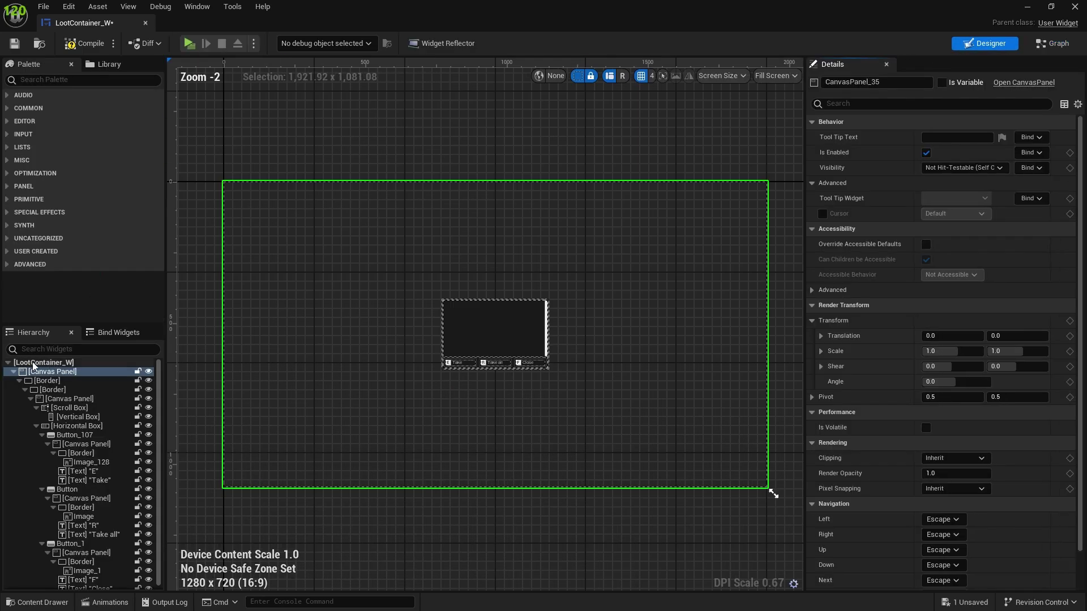
{"action": "left_click", "coordinate": [79, 413]}
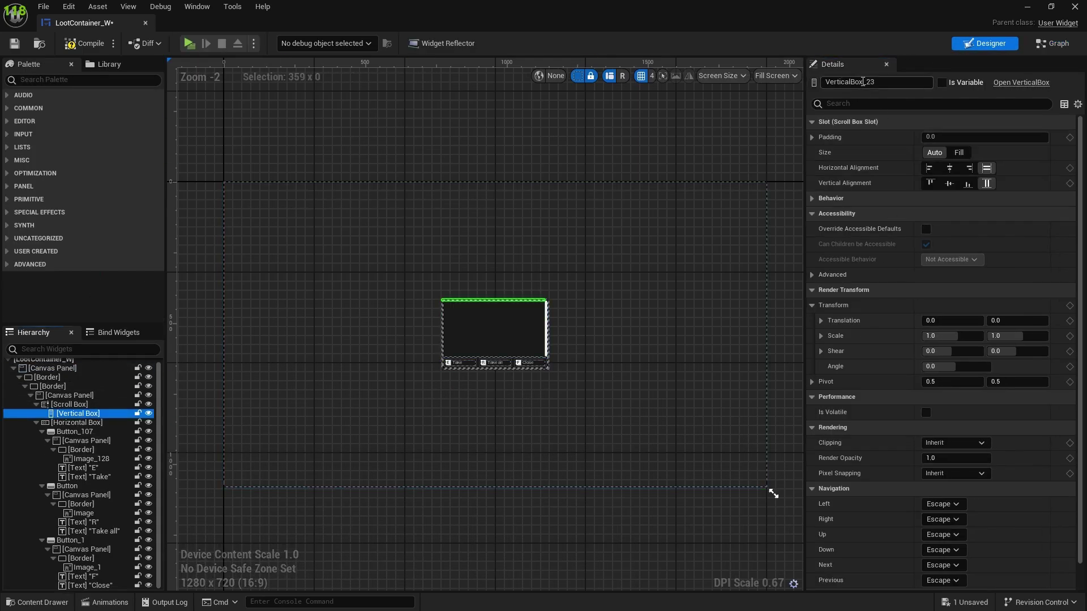
{"action": "left_click", "coordinate": [875, 82]}
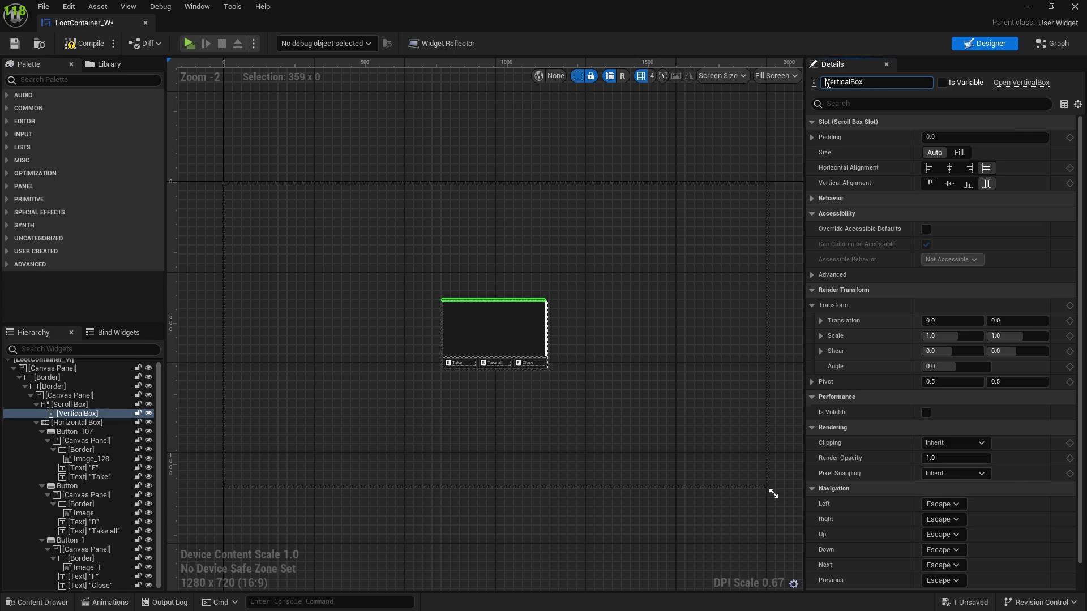
{"action": "left_click", "coordinate": [942, 83]}
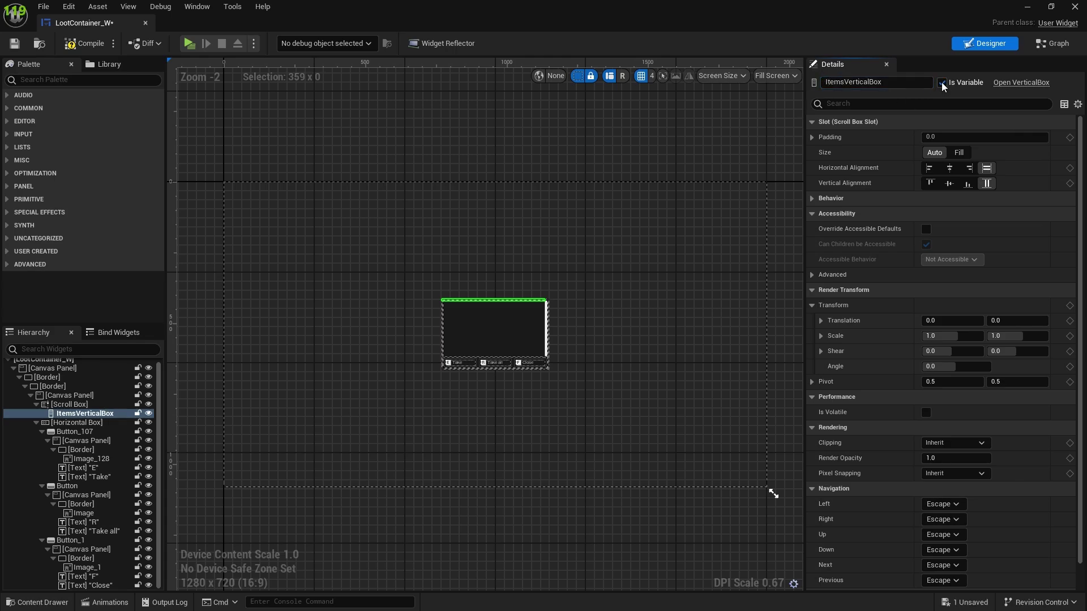
{"action": "left_click", "coordinate": [14, 43]}
- Return to the event graph and reposition the BuildLootInventory event node
{"action": "left_click", "coordinate": [1034, 44]}
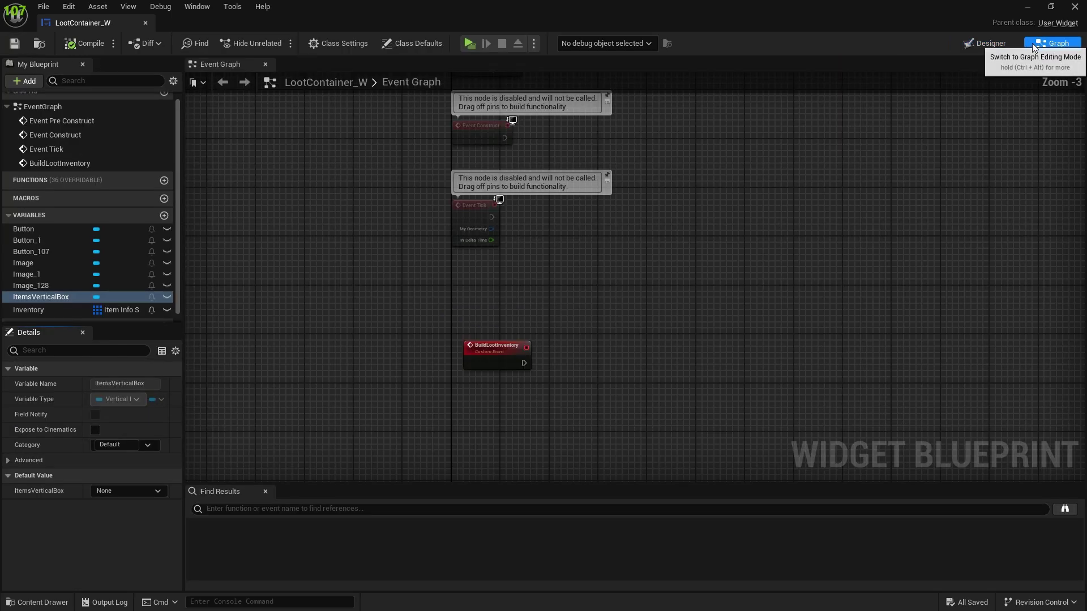
{"action": "left_click", "coordinate": [986, 40]}
{"action": "scroll", "coordinate": [488, 307], "scroll_direction": "up", "scroll_amount": 5}
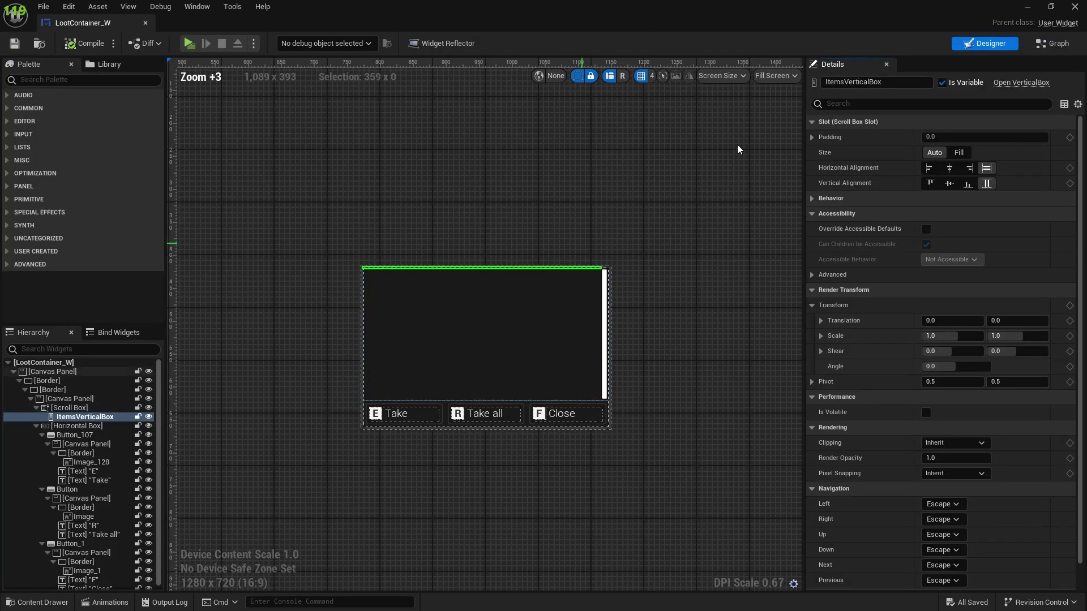
{"action": "left_click", "coordinate": [1051, 44]}
{"action": "right_click_drag", "start_coordinate": [602, 370], "coordinate": [518, 273]}
{"action": "left_click_drag", "start_coordinate": [503, 247], "coordinate": [478, 230]}
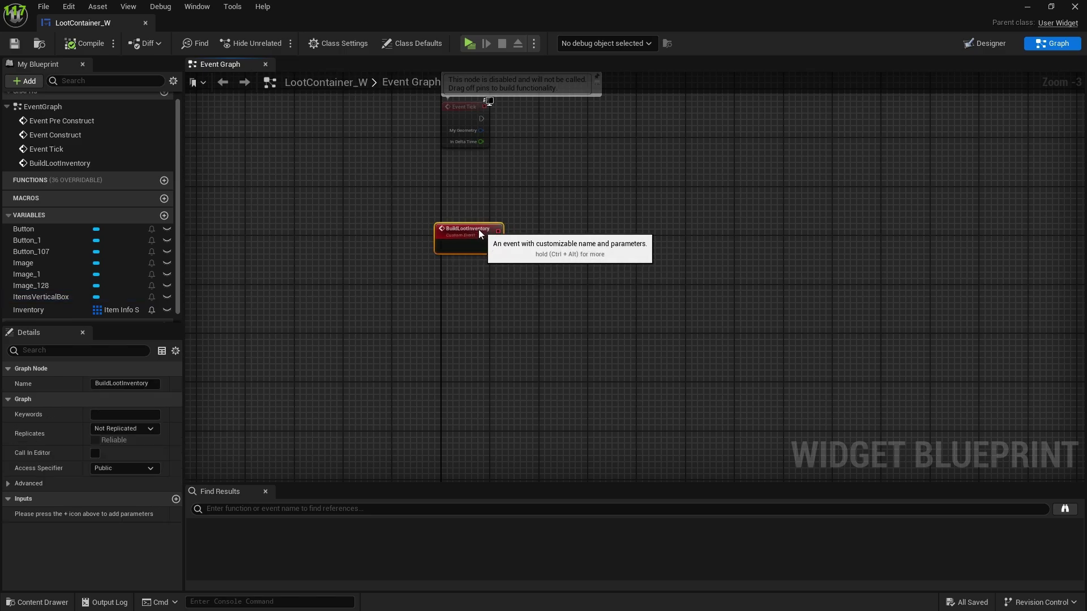
- Create a new User Widget blueprint named LootIcon_W in the Widgets folder
{"action": "left_click", "coordinate": [473, 327]}
{"action": "key", "text": "ctrl+space"}
{"action": "right_click", "coordinate": [730, 541]}
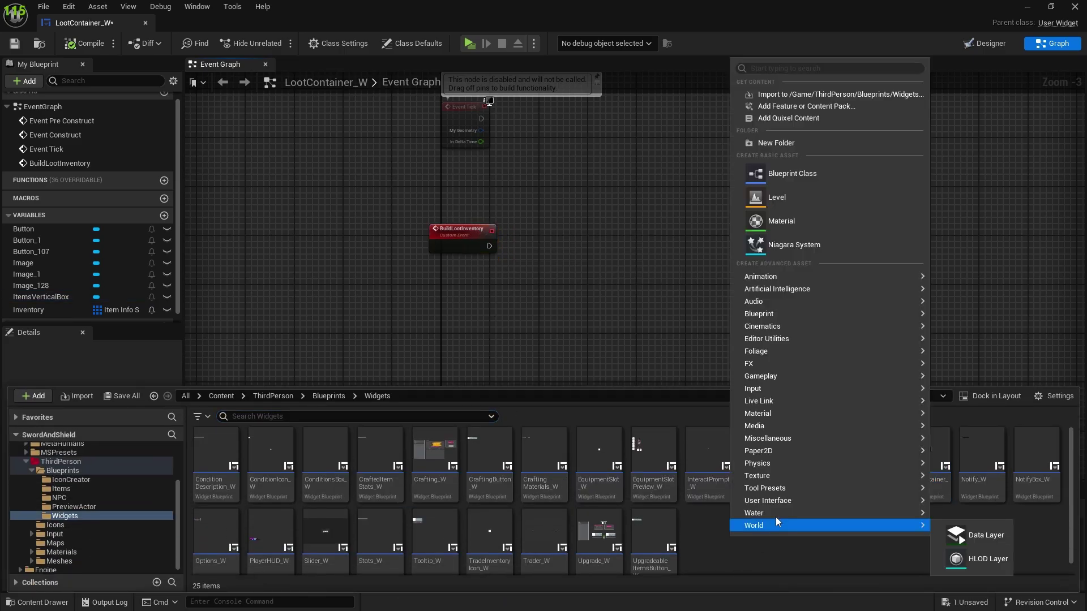
{"action": "mouse_move", "coordinate": [780, 501]}
{"action": "left_click", "coordinate": [973, 595]}
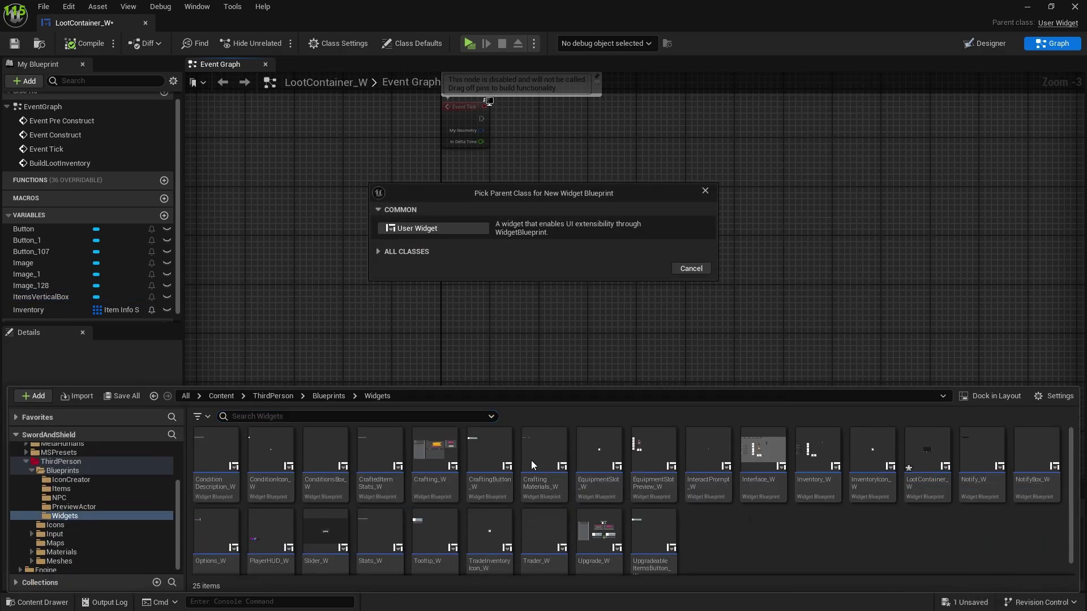
{"action": "left_click", "coordinate": [417, 228]}
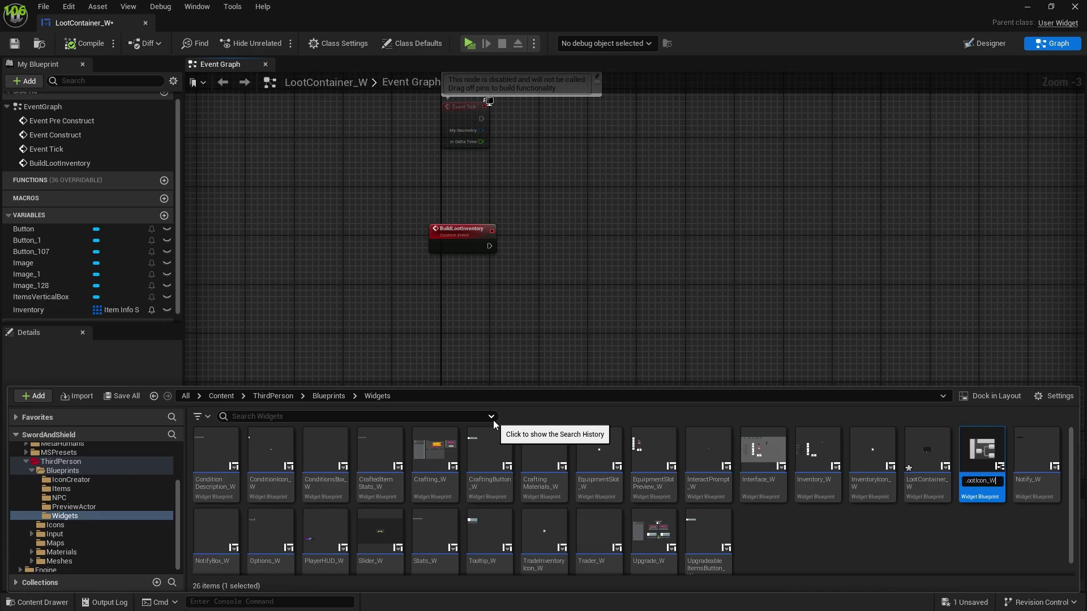
- Open the new LootIcon_W widget and add a Canvas Panel as its root
{"action": "key", "text": "Return"}
{"action": "double_click", "coordinate": [975, 456]}
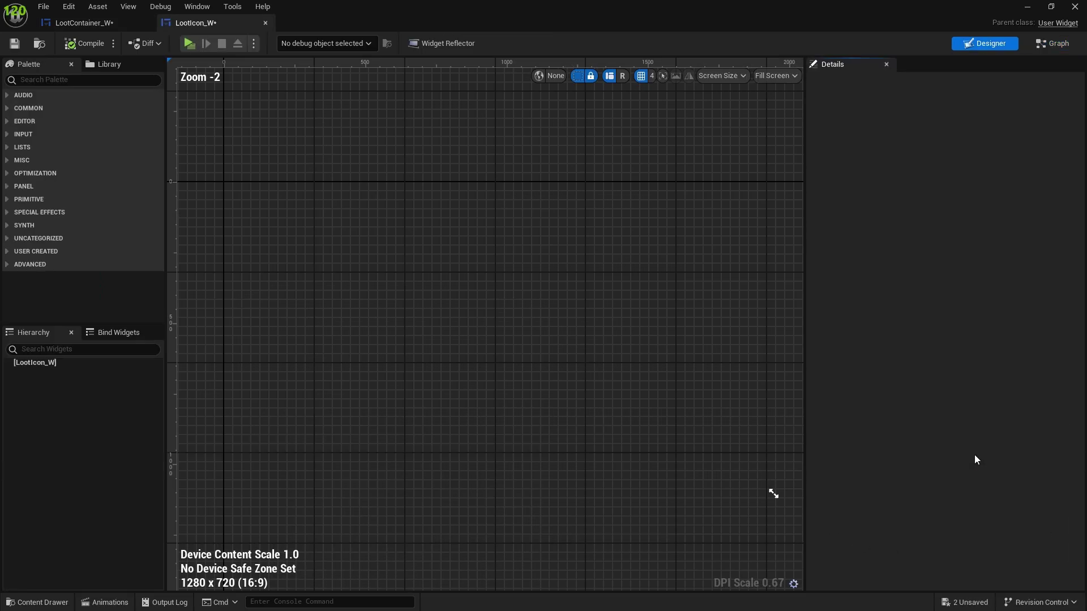
{"action": "left_click", "coordinate": [26, 79]}
{"action": "type", "text": "canv"}
{"action": "left_click_drag", "start_coordinate": [45, 106], "coordinate": [141, 437]}
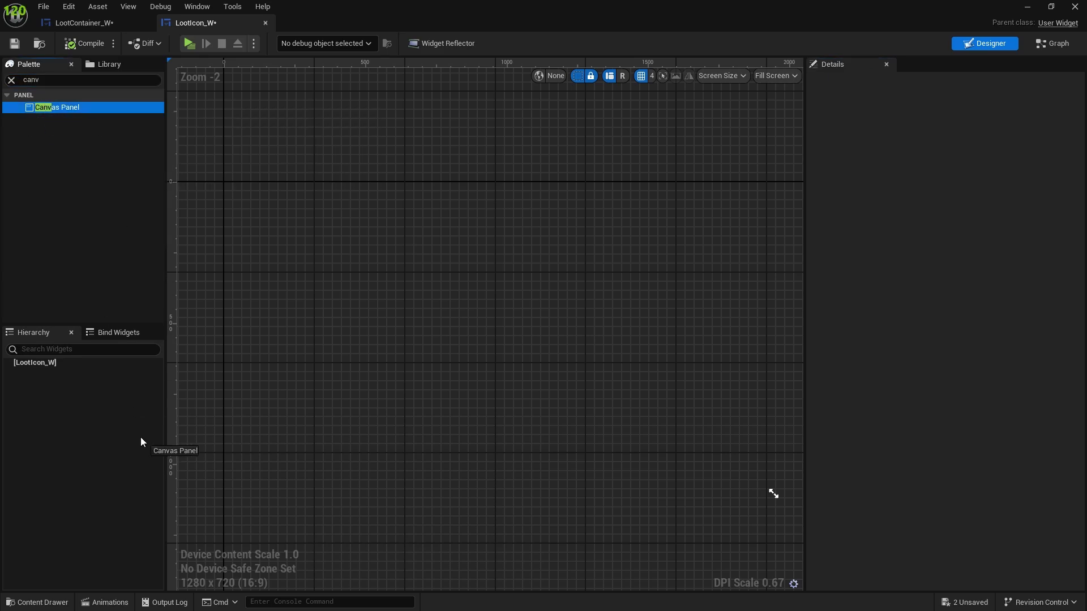
{"action": "left_click_drag", "start_coordinate": [40, 363], "coordinate": [42, 365]}
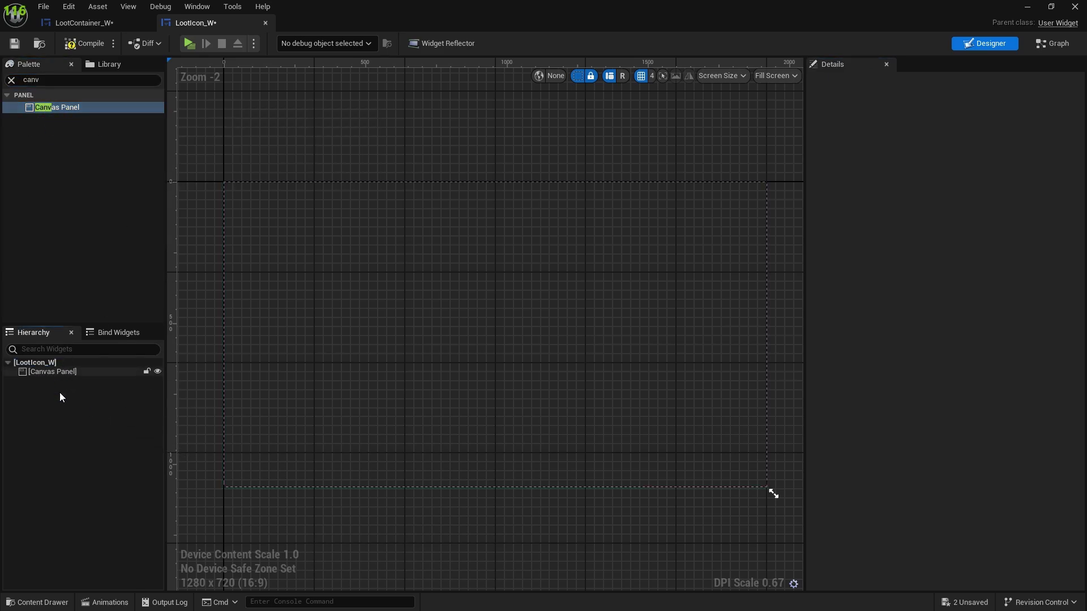
- Dock LootContainer_W in the main editor window beside LootIcon_W and return to the LootIcon_W designer
{"action": "left_click_drag", "start_coordinate": [75, 24], "coordinate": [271, 108]}
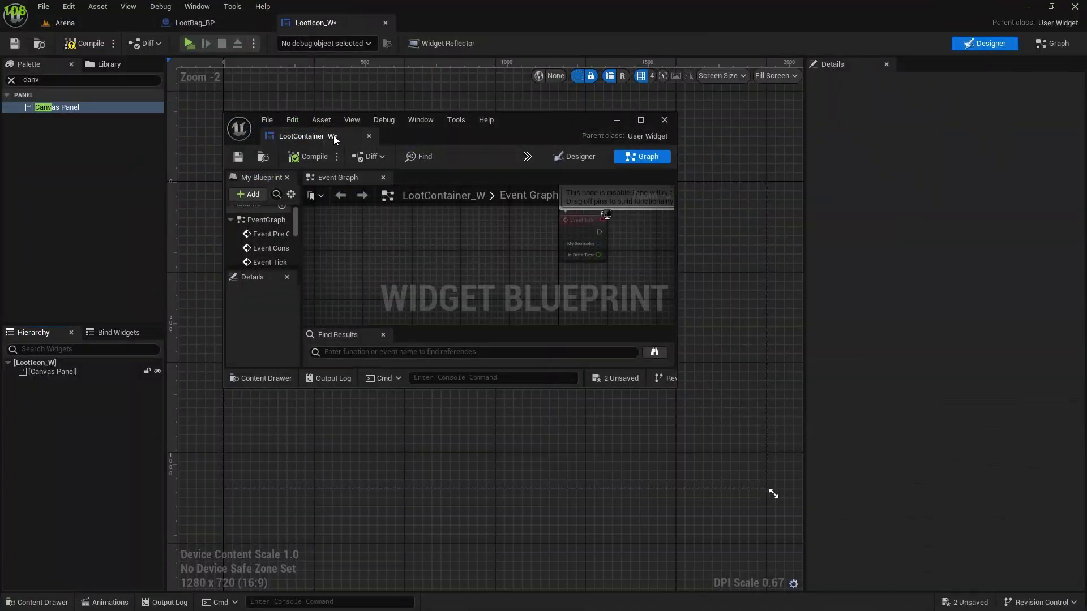
{"action": "left_click_drag", "start_coordinate": [334, 135], "coordinate": [428, 20]}
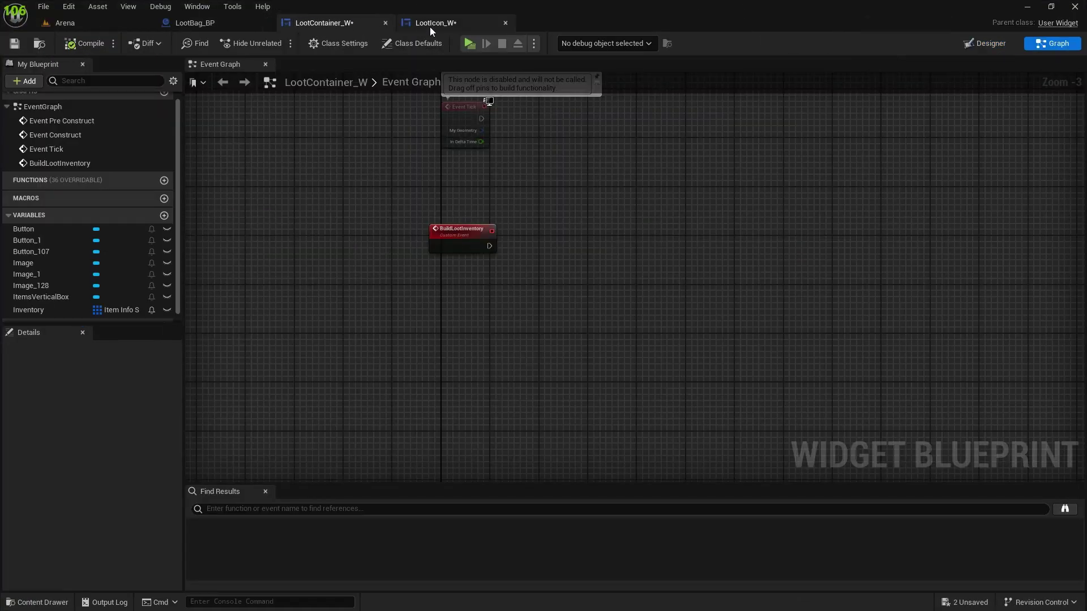
{"action": "left_click", "coordinate": [431, 23]}
- Add a Button as a child of the Canvas Panel and select it
{"action": "left_click", "coordinate": [50, 371]}
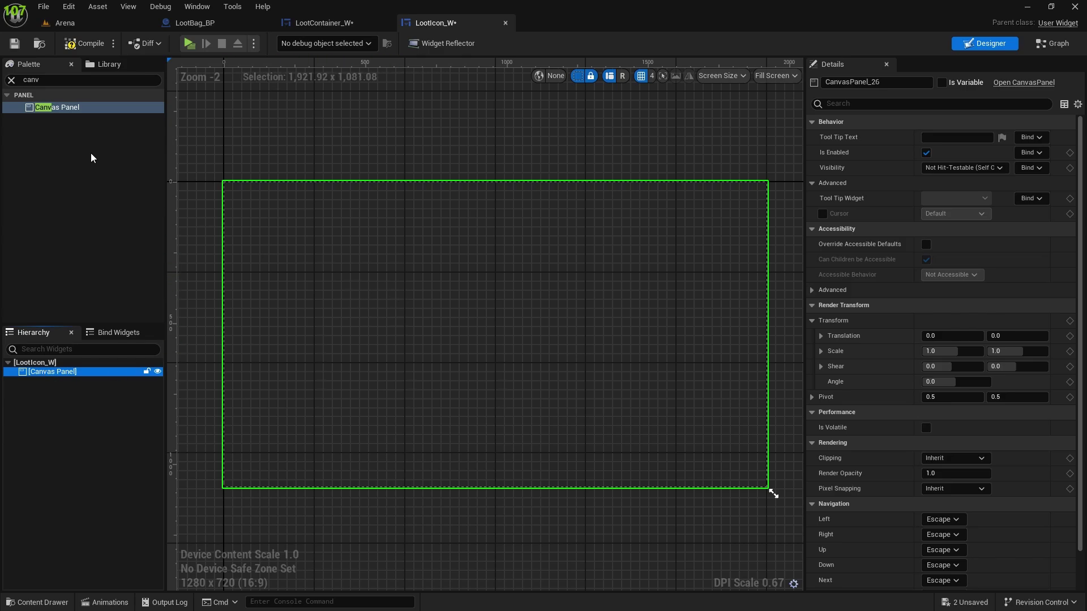
{"action": "left_click", "coordinate": [11, 80]}
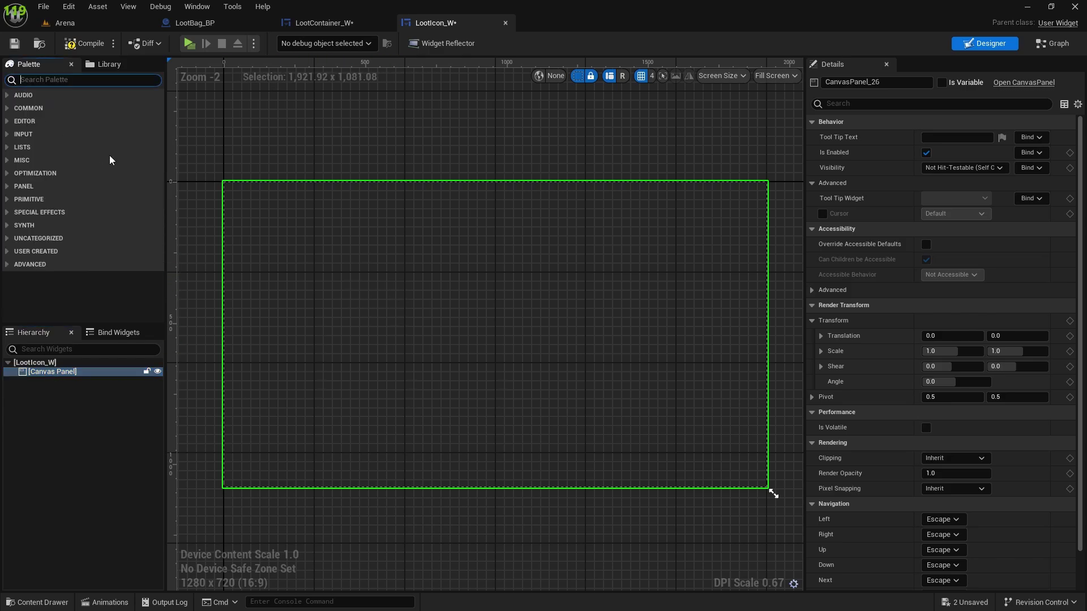
{"action": "type", "text": "butto"}
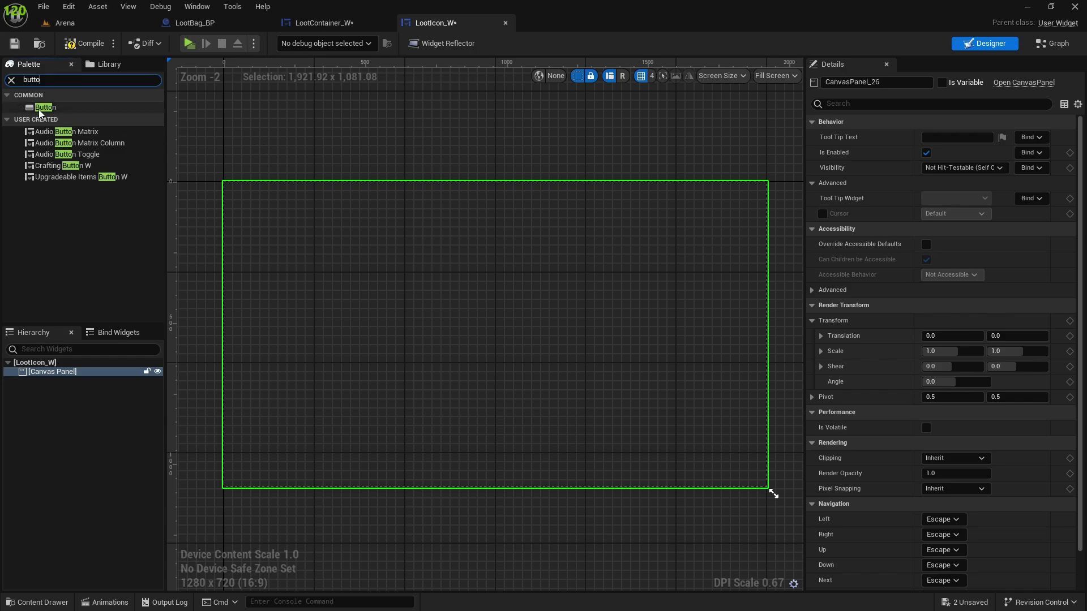
{"action": "left_click_drag", "start_coordinate": [38, 109], "coordinate": [59, 371]}
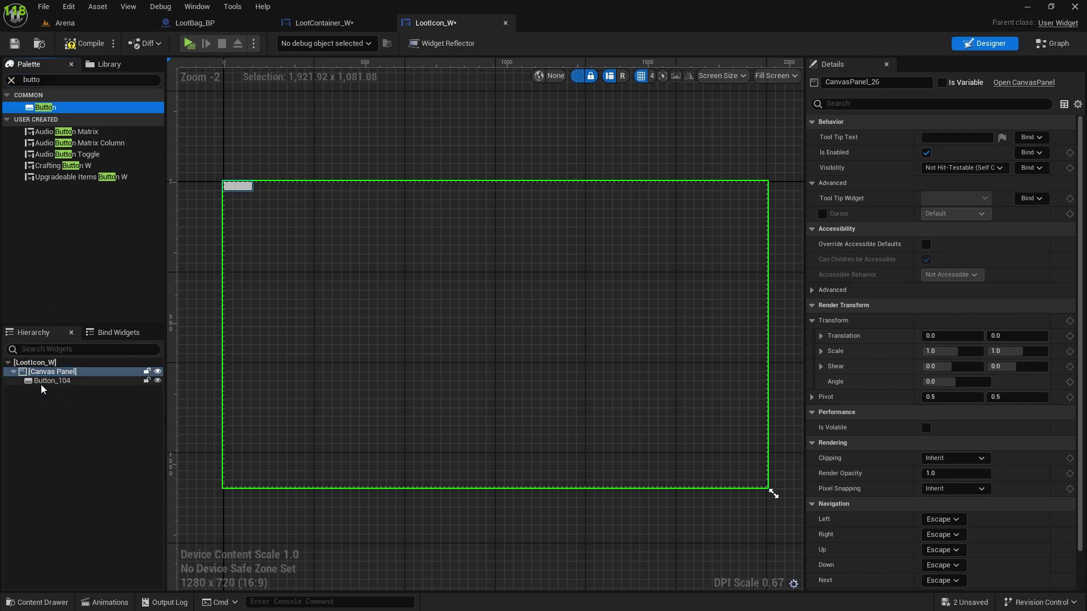
{"action": "left_click", "coordinate": [40, 382]}
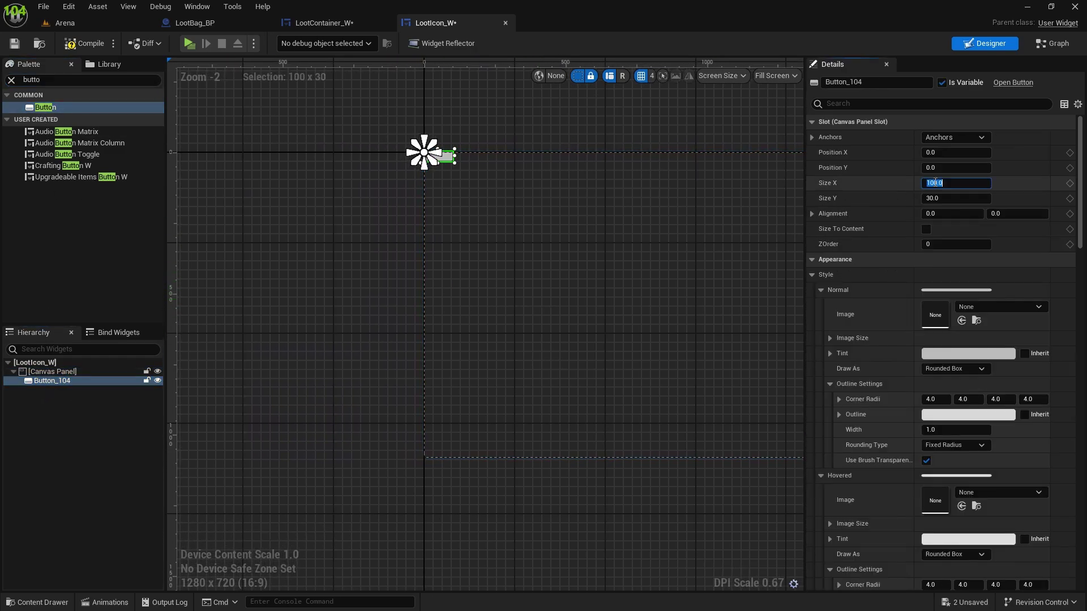
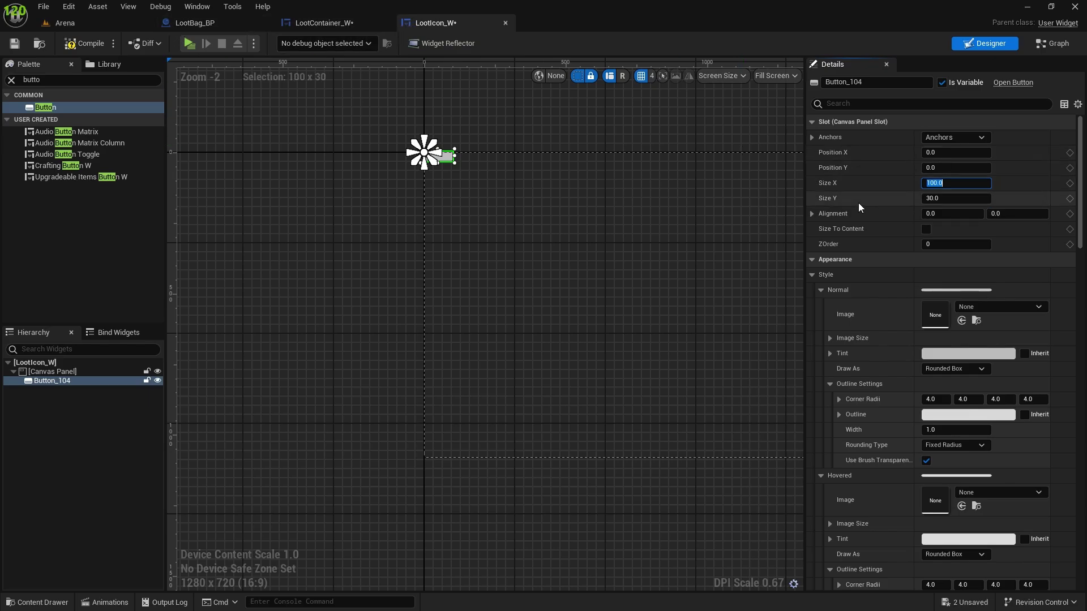
- Set the button's size to 350 by 80 in its canvas slot
{"action": "left_click", "coordinate": [328, 23]}
{"action": "left_click", "coordinate": [444, 24]}
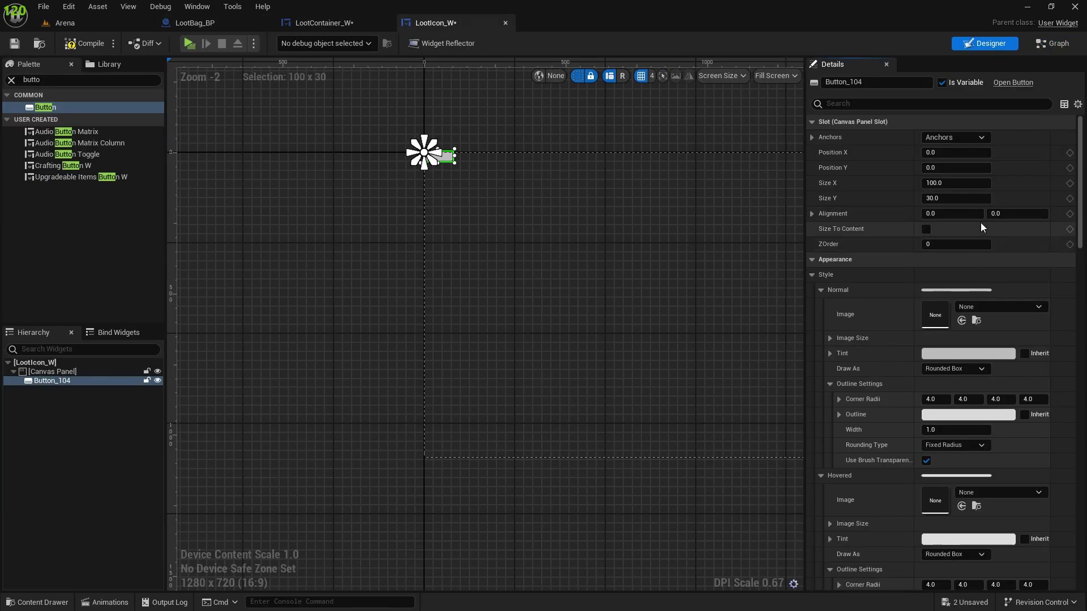
{"action": "left_click", "coordinate": [959, 182]}
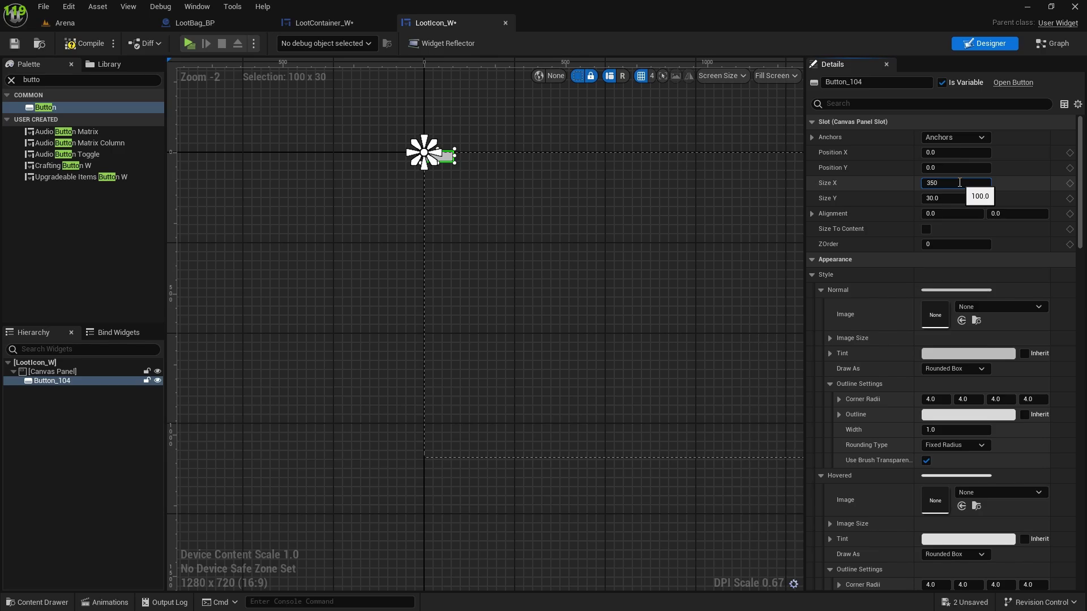
{"action": "type", "text": "350"}
{"action": "key", "text": "Return"}
{"action": "scroll", "coordinate": [498, 157], "scroll_direction": "up", "scroll_amount": 4}
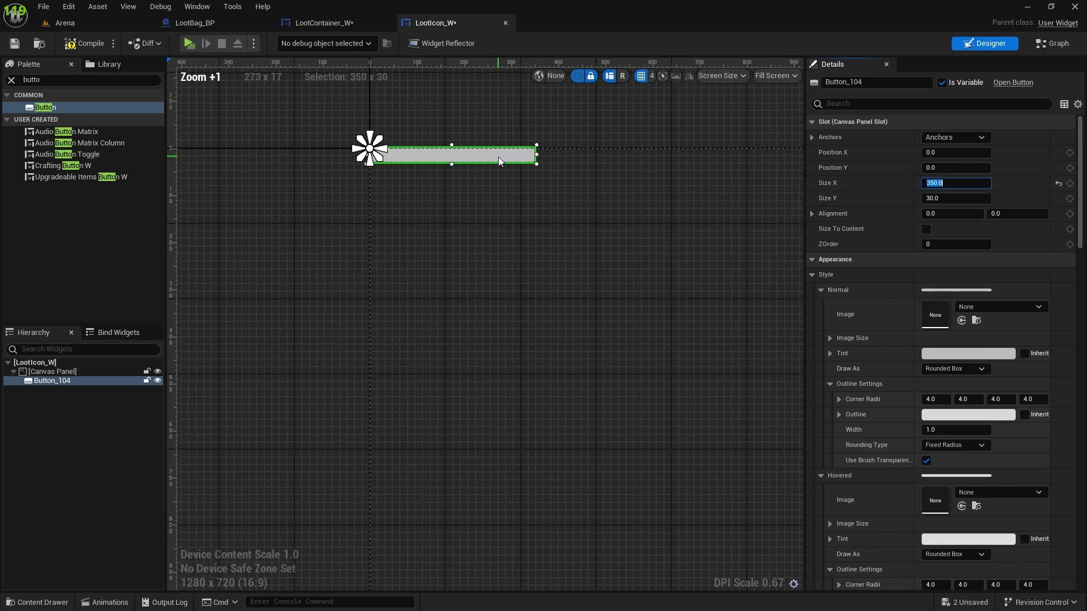
{"action": "left_click", "coordinate": [941, 199]}
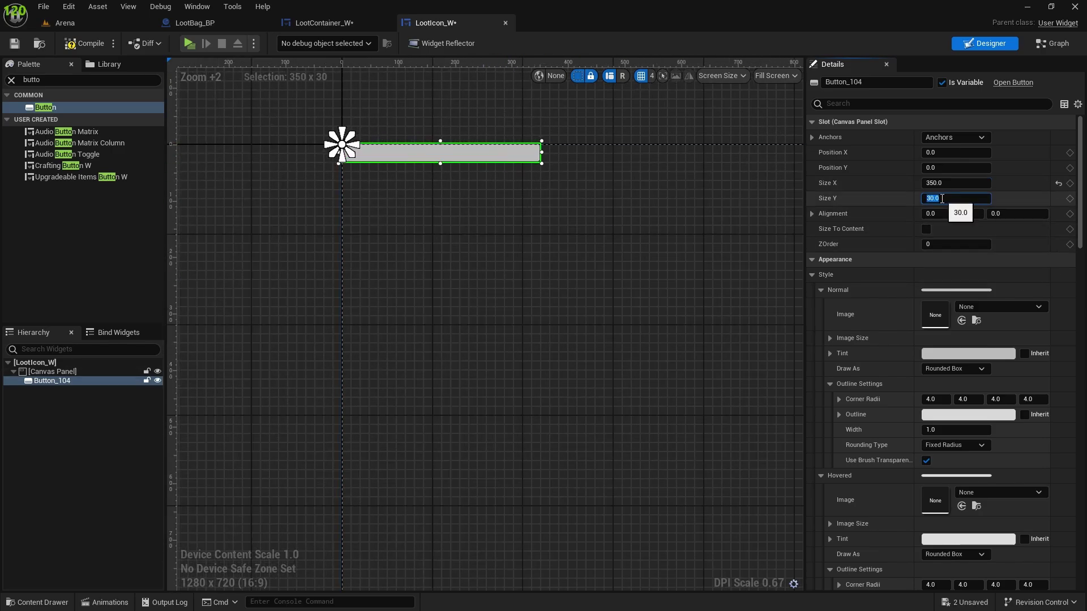
{"action": "type", "text": "80"}
{"action": "key", "text": "Return"}
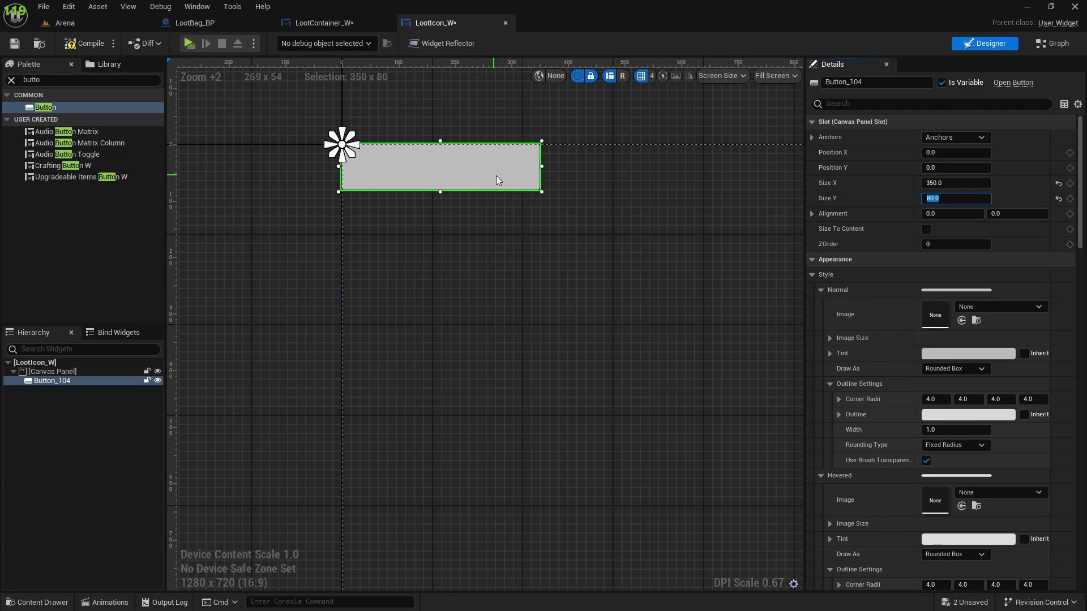
{"action": "scroll", "coordinate": [481, 180], "scroll_direction": "up", "scroll_amount": 3}
{"action": "right_click_drag", "start_coordinate": [359, 199], "coordinate": [419, 286]}
{"action": "scroll", "coordinate": [419, 281], "scroll_direction": "up", "scroll_amount": 2}
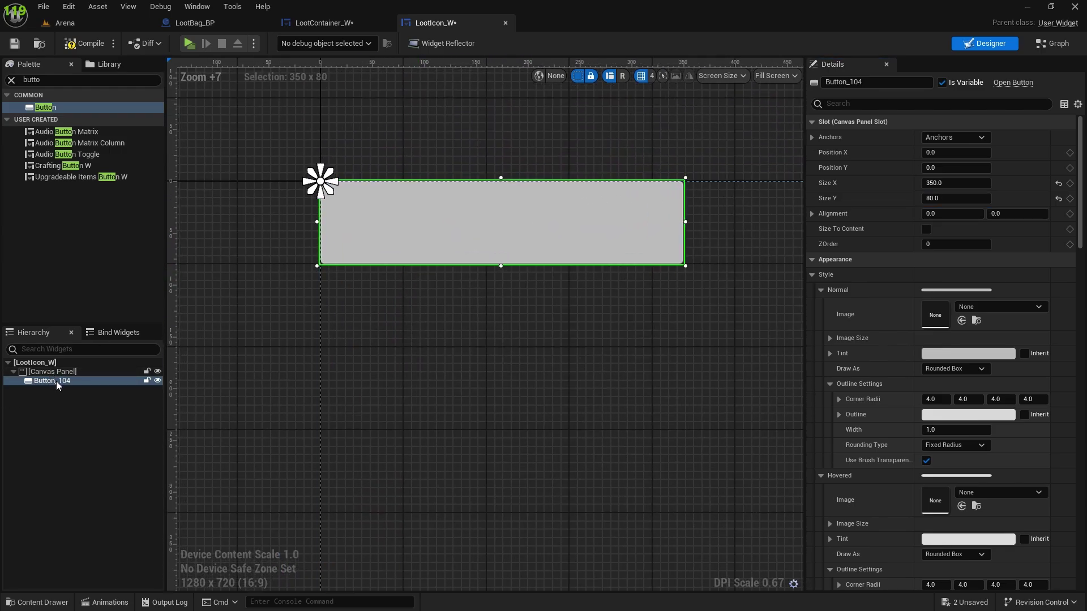
- Make the button's Normal tint fully transparent with an alpha of 0
{"action": "left_click", "coordinate": [953, 355]}
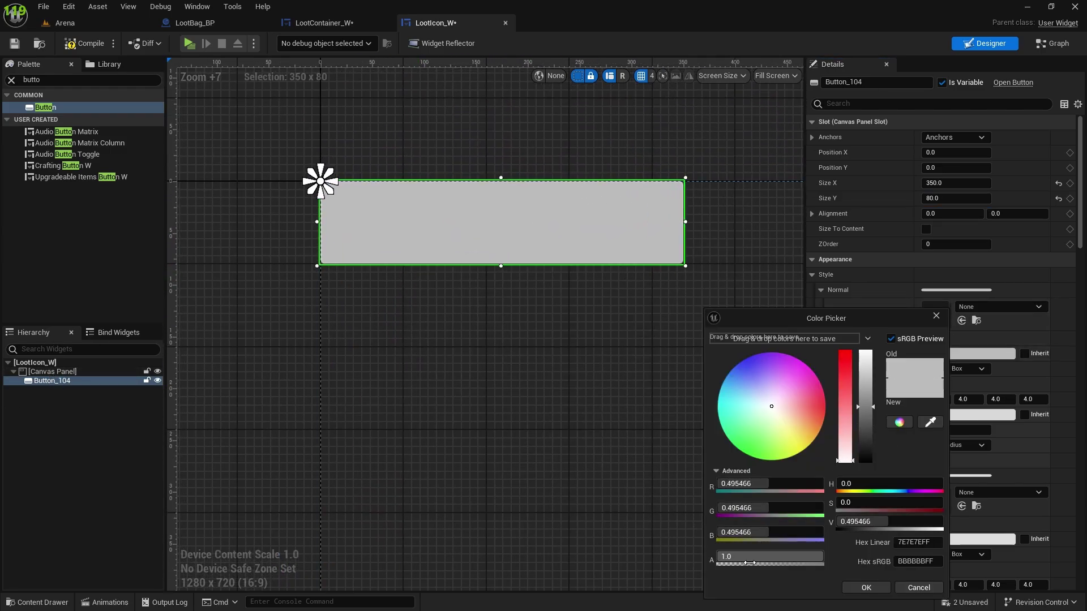
{"action": "left_click_drag", "start_coordinate": [734, 557], "coordinate": [721, 557]}
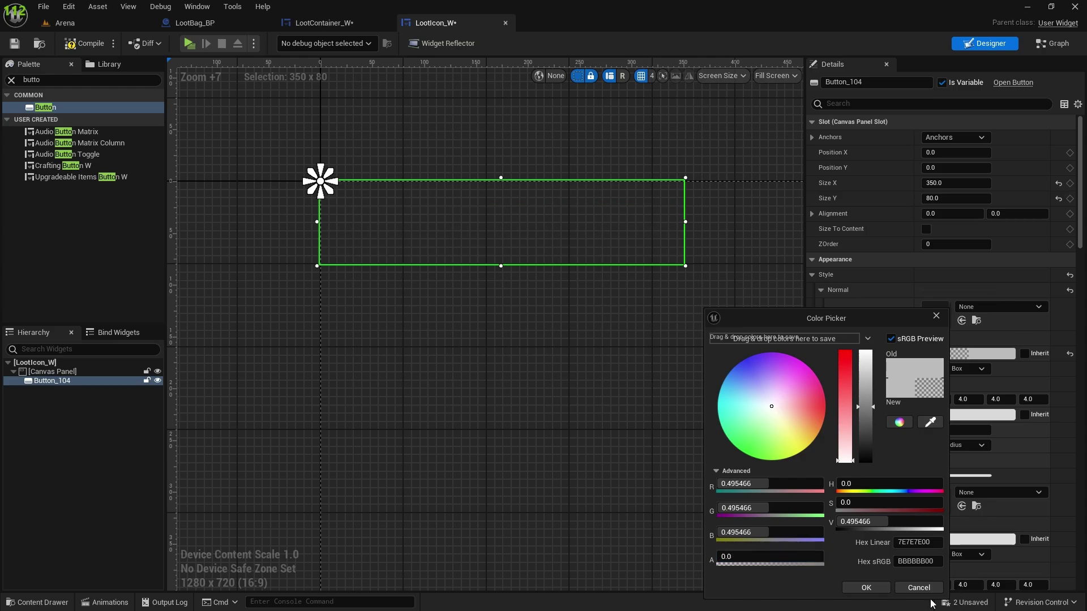
{"action": "left_click", "coordinate": [865, 588]}
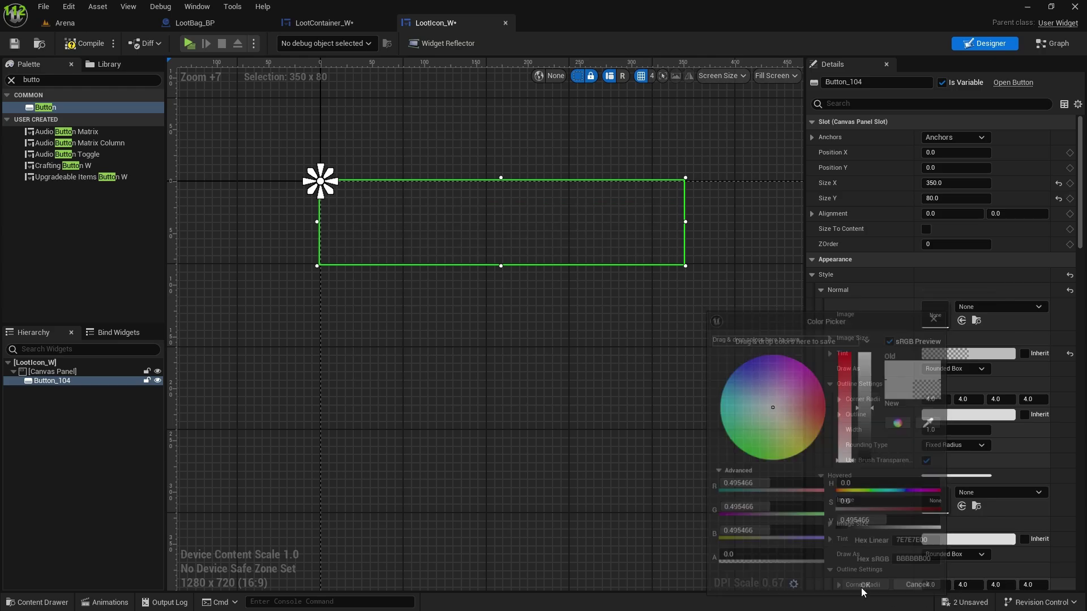
- Set the button's Normal tint to a dark grey with a value of about 0.036 and an alpha of 0.1
{"action": "left_click", "coordinate": [949, 355]}
{"action": "left_click", "coordinate": [859, 456]}
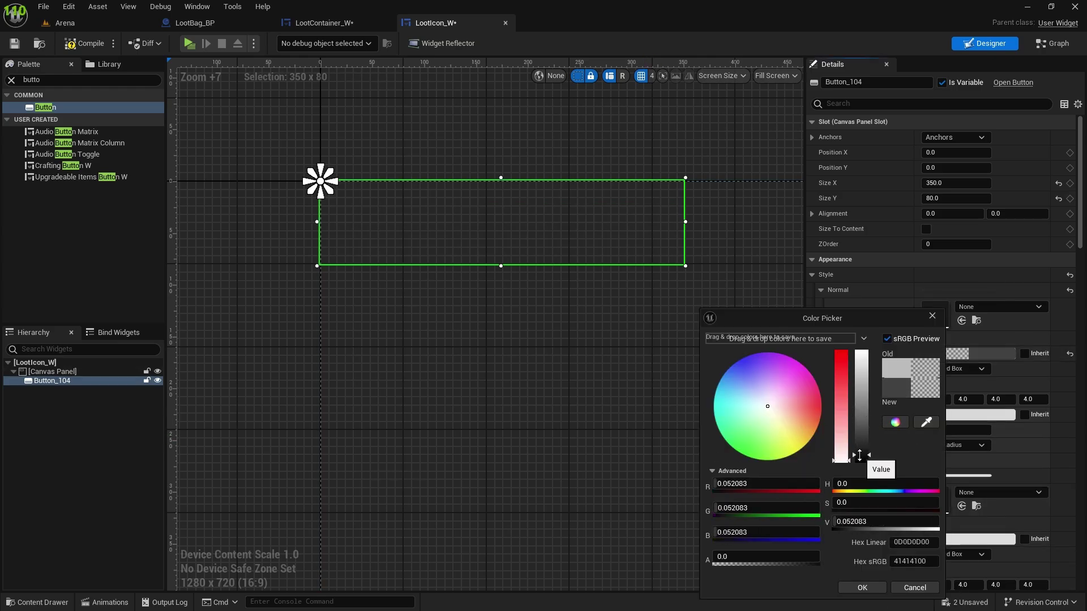
{"action": "left_click_drag", "start_coordinate": [860, 456], "coordinate": [859, 457]}
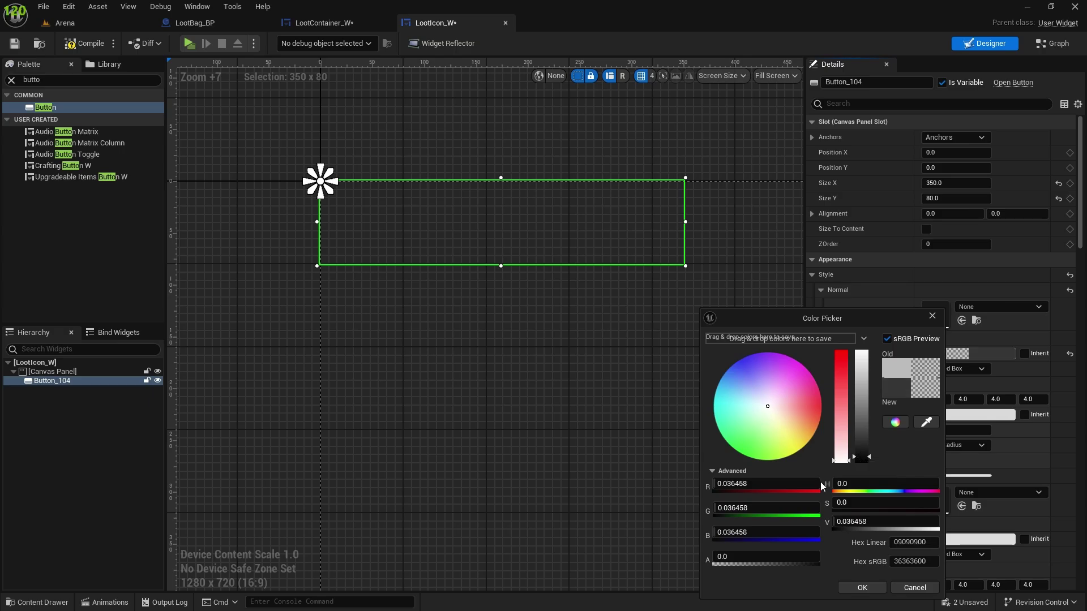
{"action": "left_click", "coordinate": [728, 556]}
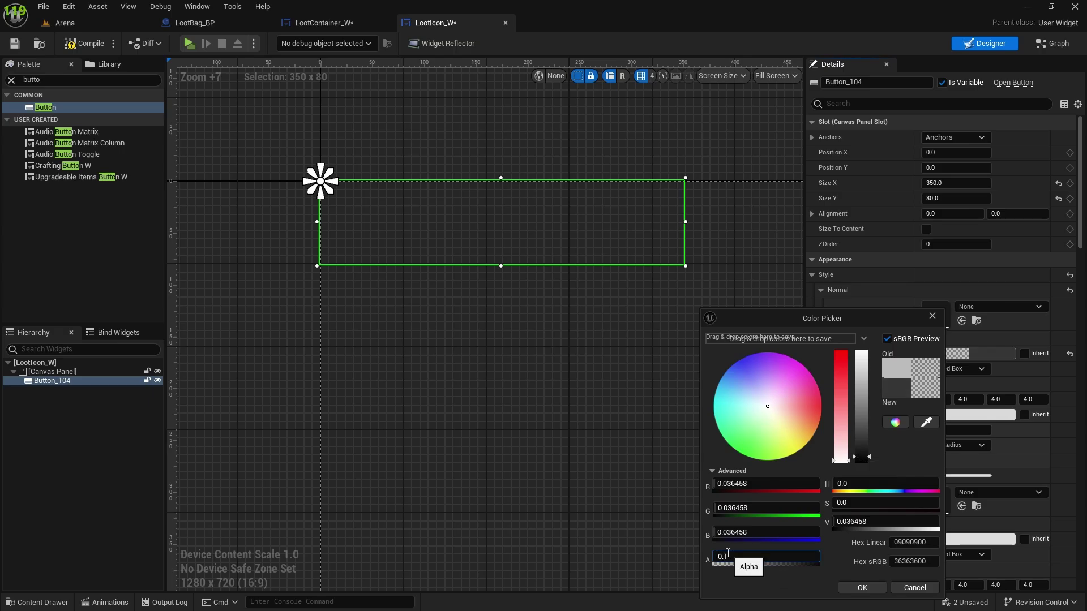
{"action": "left_click", "coordinate": [862, 588]}
{"action": "scroll", "coordinate": [452, 205], "scroll_direction": "up", "scroll_amount": 4}
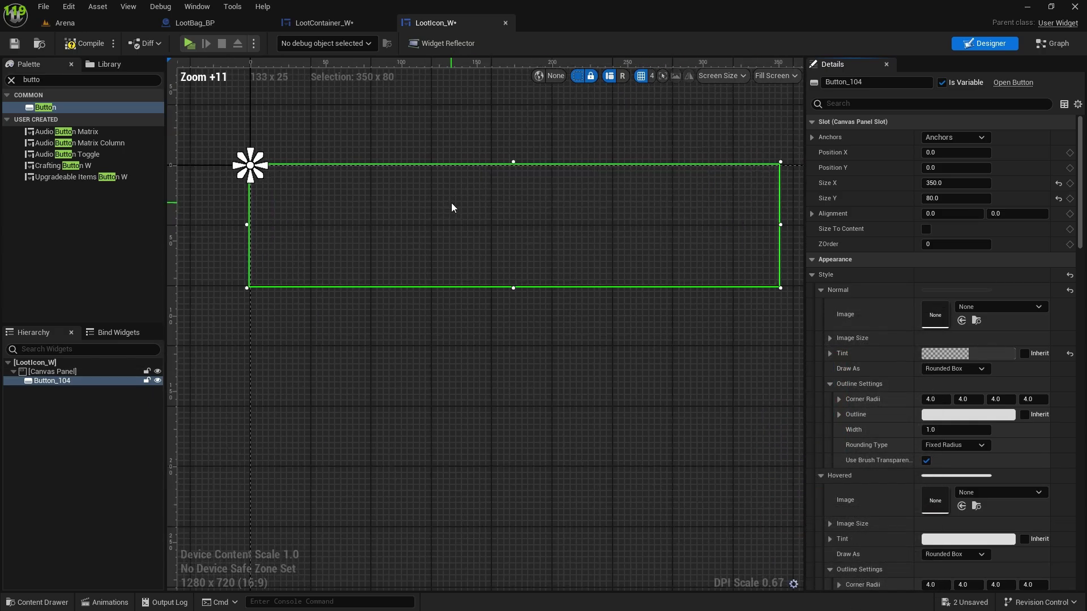
{"action": "scroll", "coordinate": [556, 301], "scroll_direction": "up", "scroll_amount": 1}
{"action": "scroll", "coordinate": [629, 287], "scroll_direction": "down", "scroll_amount": 3}
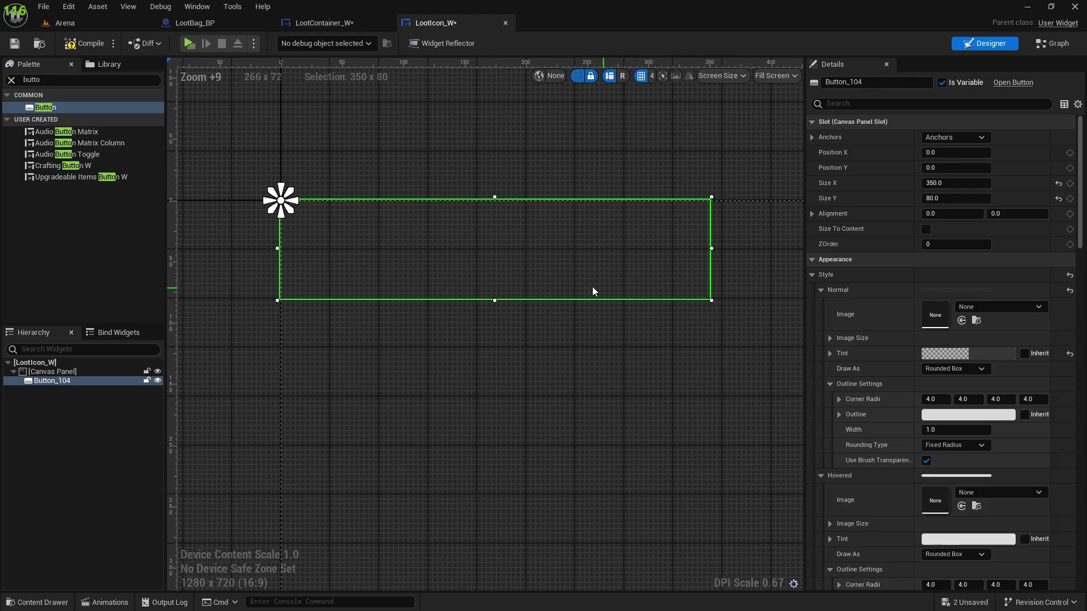
{"action": "scroll", "coordinate": [593, 291], "scroll_direction": "up", "scroll_amount": 1}
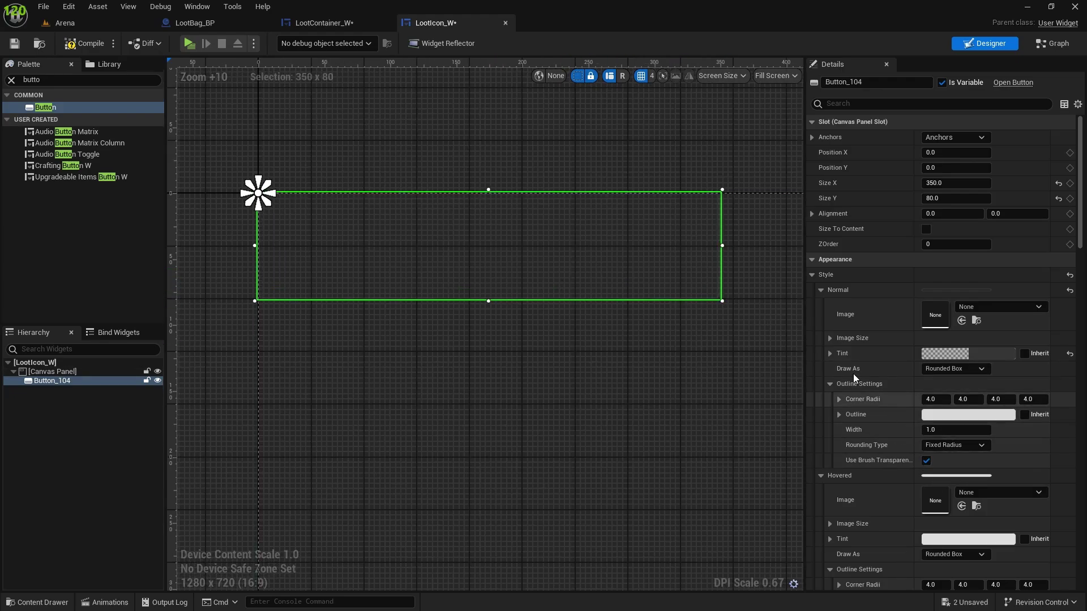
- Disable Use Brush Transparency for the Normal outline and color it a semi-transparent grey with a value of about 0.115
{"action": "left_click", "coordinate": [927, 460]}
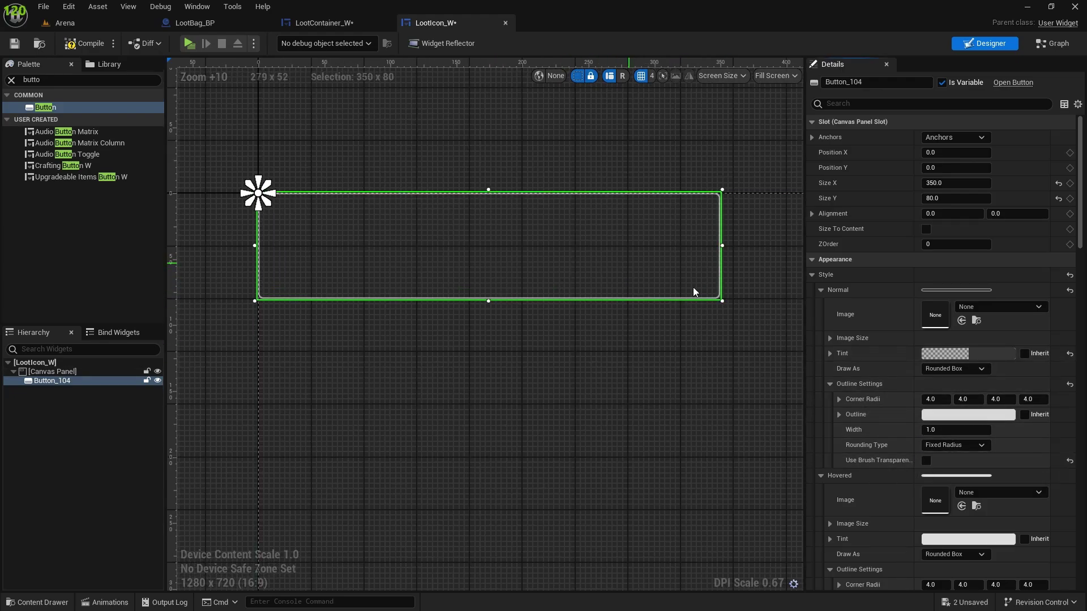
{"action": "left_click", "coordinate": [958, 418]}
{"action": "left_click_drag", "start_coordinate": [855, 409], "coordinate": [855, 447]}
{"action": "left_click", "coordinate": [759, 558]}
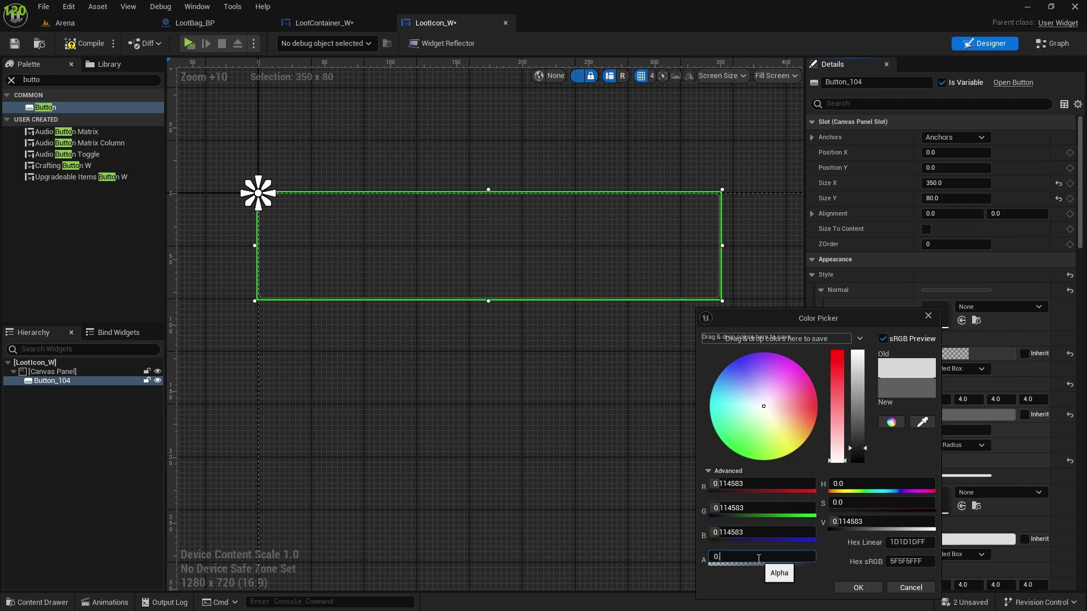
{"action": "key", "text": "Return"}
{"action": "left_click", "coordinate": [858, 587]}
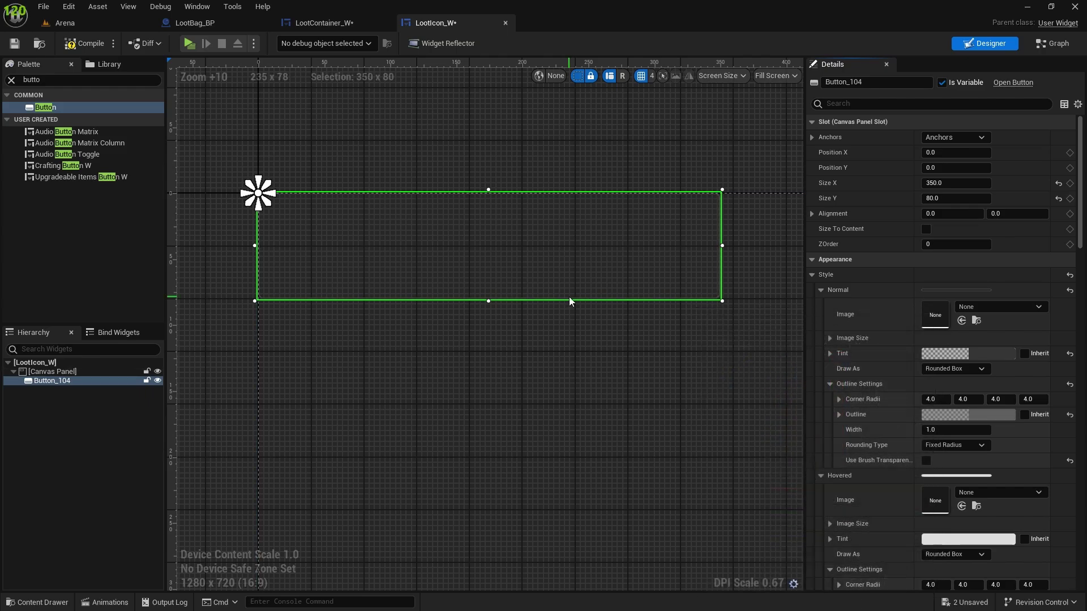
- Set all four corner radii of the button's Normal style to 2.0
{"action": "double_click", "coordinate": [940, 393]}
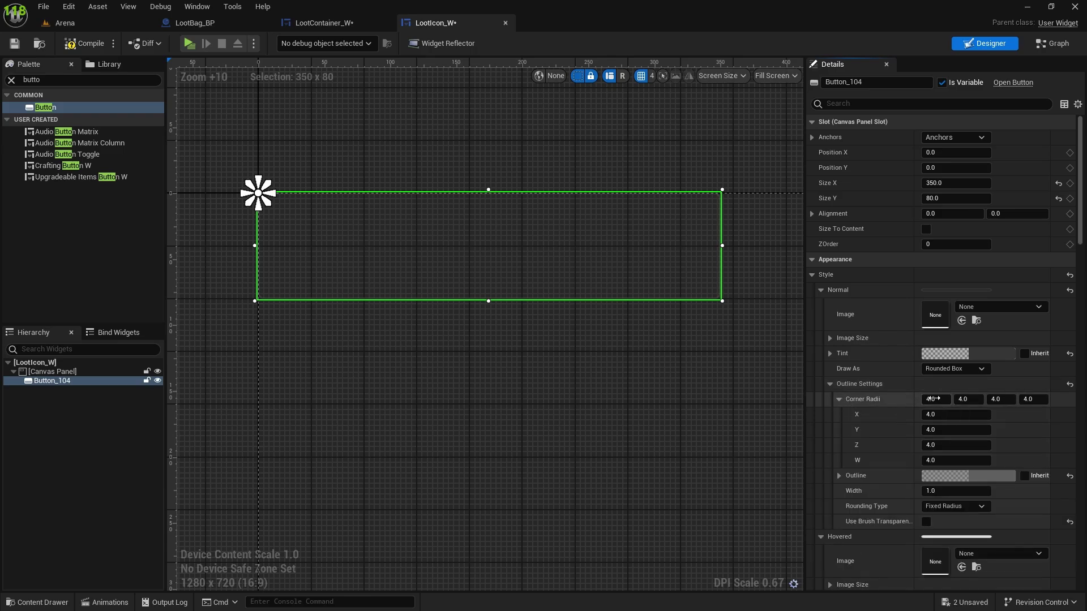
{"action": "left_click", "coordinate": [933, 399]}
{"action": "type", "text": "2"}
{"action": "left_click", "coordinate": [679, 401]}
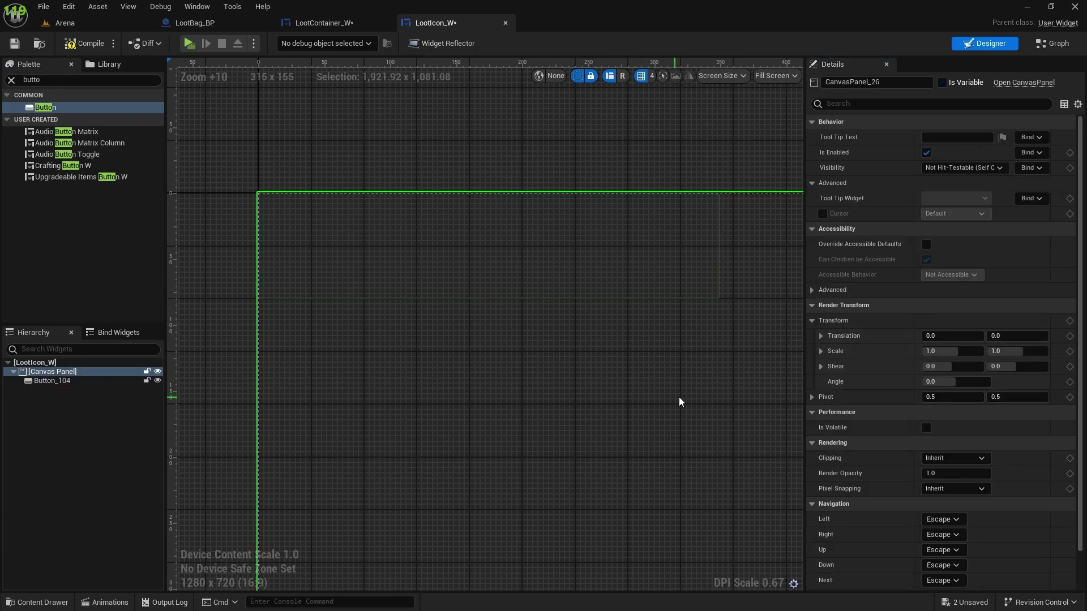
{"action": "right_click_drag", "start_coordinate": [571, 343], "coordinate": [676, 352]}
{"action": "left_click", "coordinate": [529, 275]}
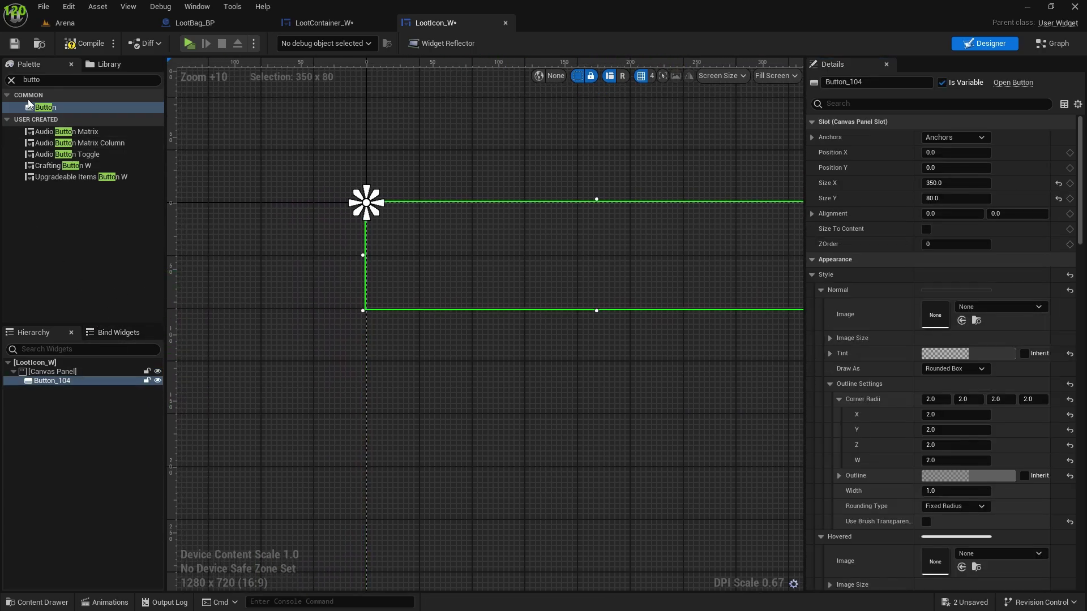
{"action": "left_click", "coordinate": [12, 80]}
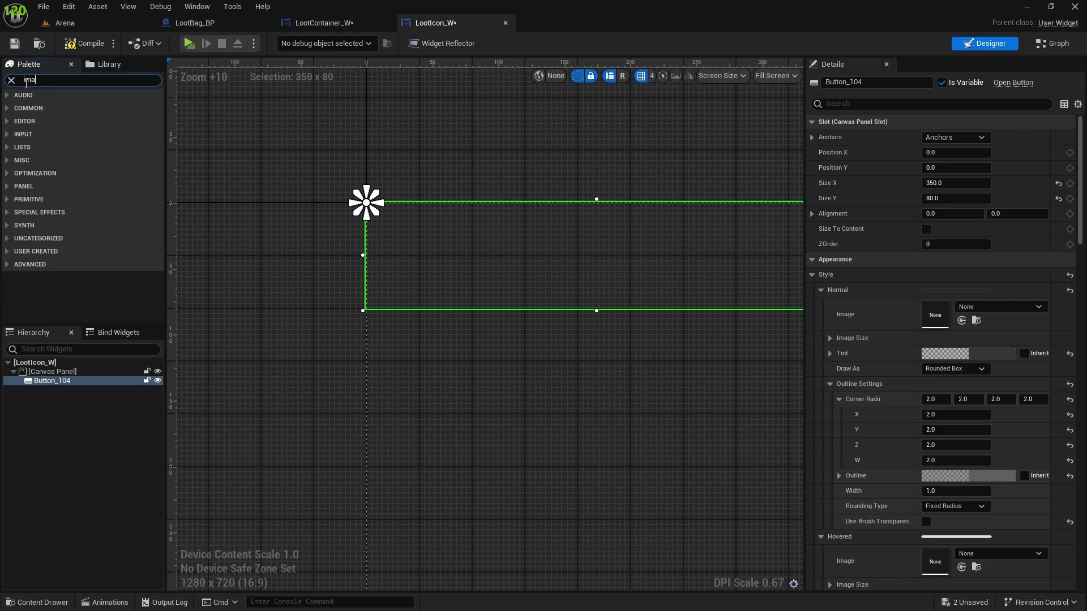
{"action": "left_click_drag", "start_coordinate": [46, 107], "coordinate": [14, 452]}
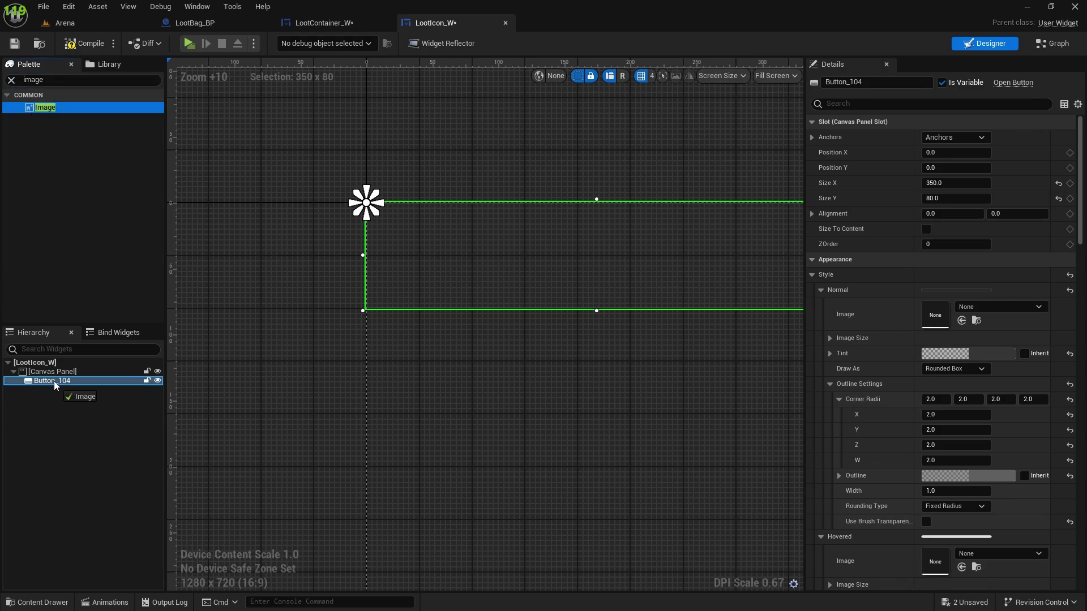
{"action": "left_click_drag", "start_coordinate": [53, 381], "coordinate": [51, 380]}
{"action": "left_click", "coordinate": [12, 80]}
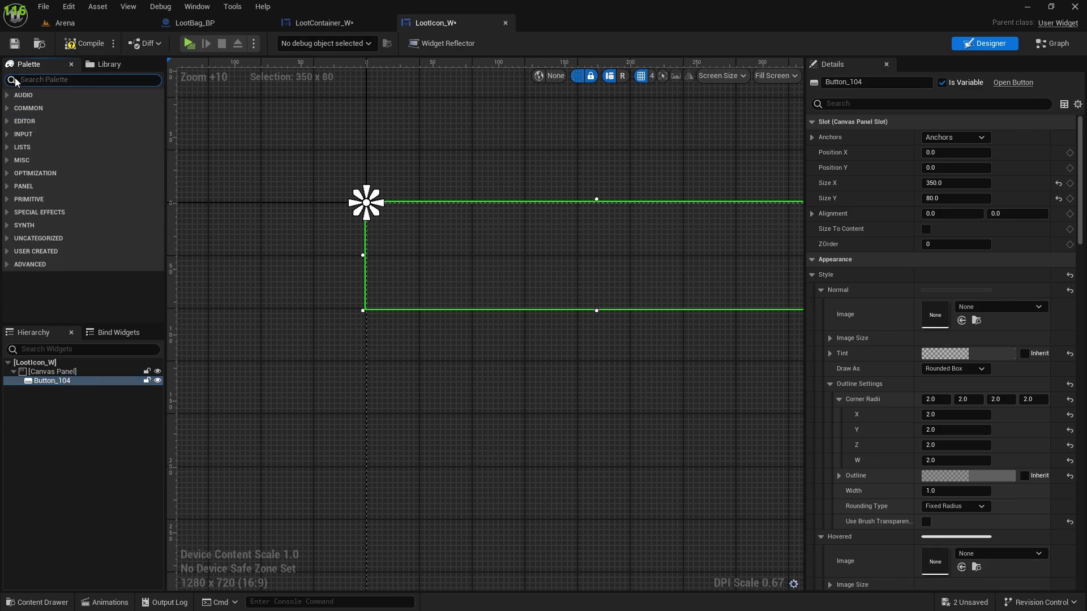
- Nest a Canvas Panel inside the button and add an Image widget to that inner panel
{"action": "left_click_drag", "start_coordinate": [57, 107], "coordinate": [65, 383]}
{"action": "left_click", "coordinate": [62, 400]}
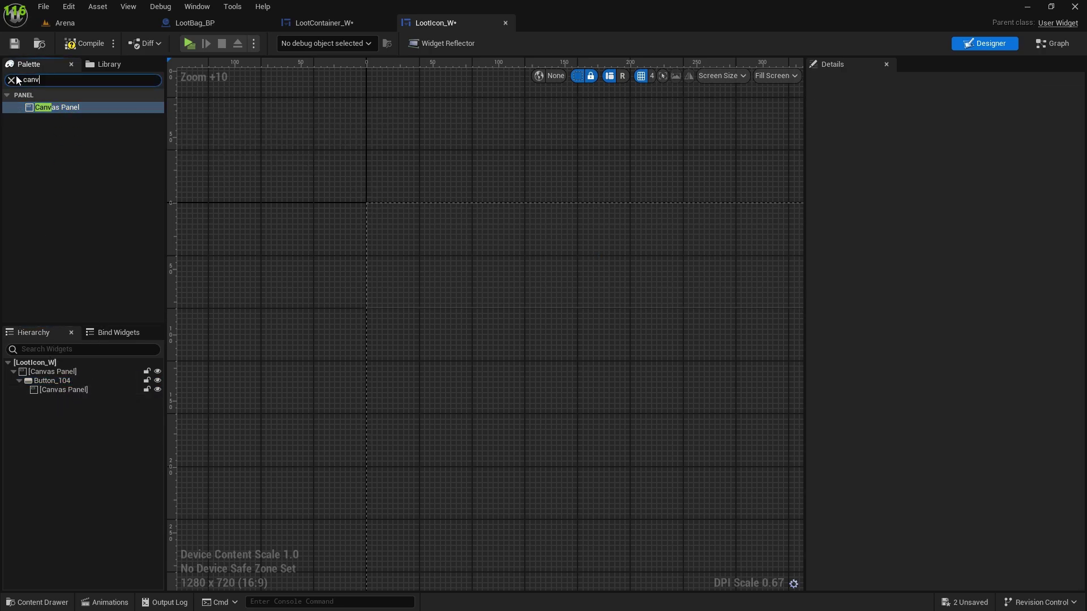
{"action": "left_click", "coordinate": [12, 80]}
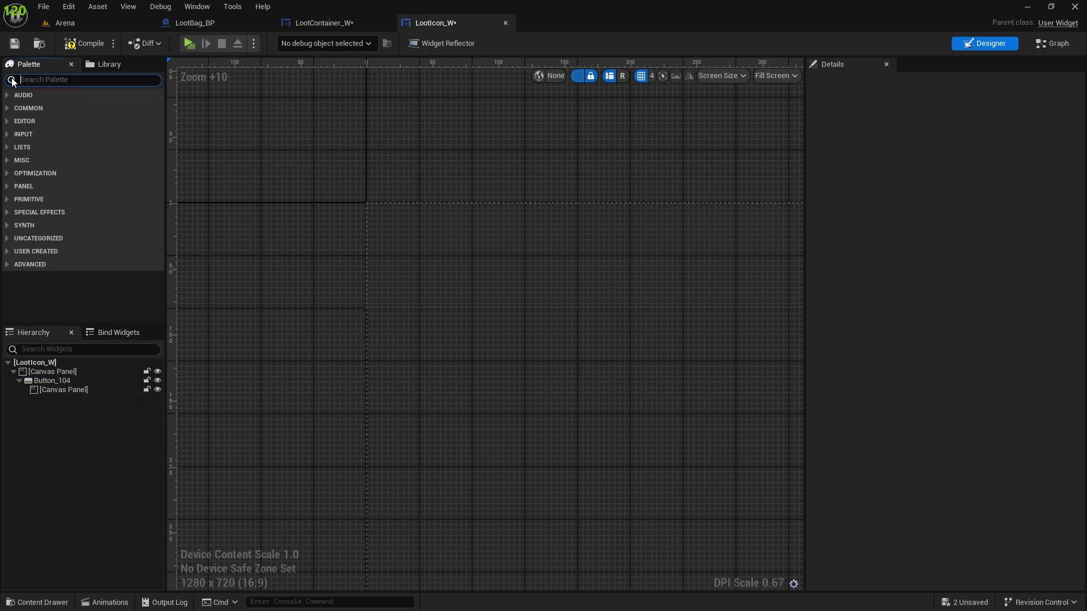
{"action": "type", "text": "image"}
{"action": "left_click_drag", "start_coordinate": [41, 107], "coordinate": [56, 286]}
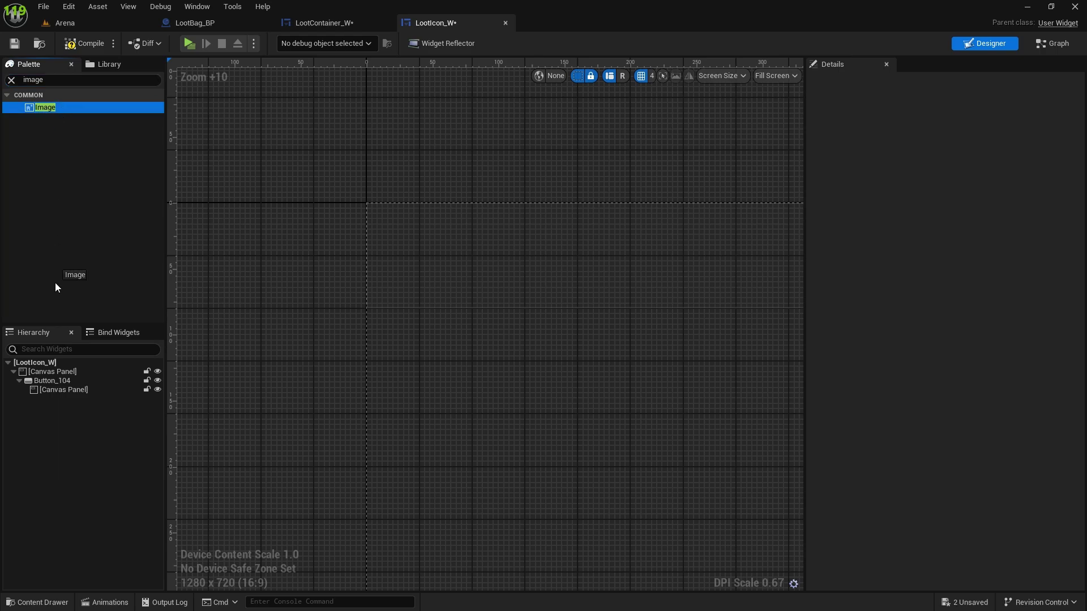
{"action": "left_click_drag", "start_coordinate": [57, 396], "coordinate": [60, 390]}
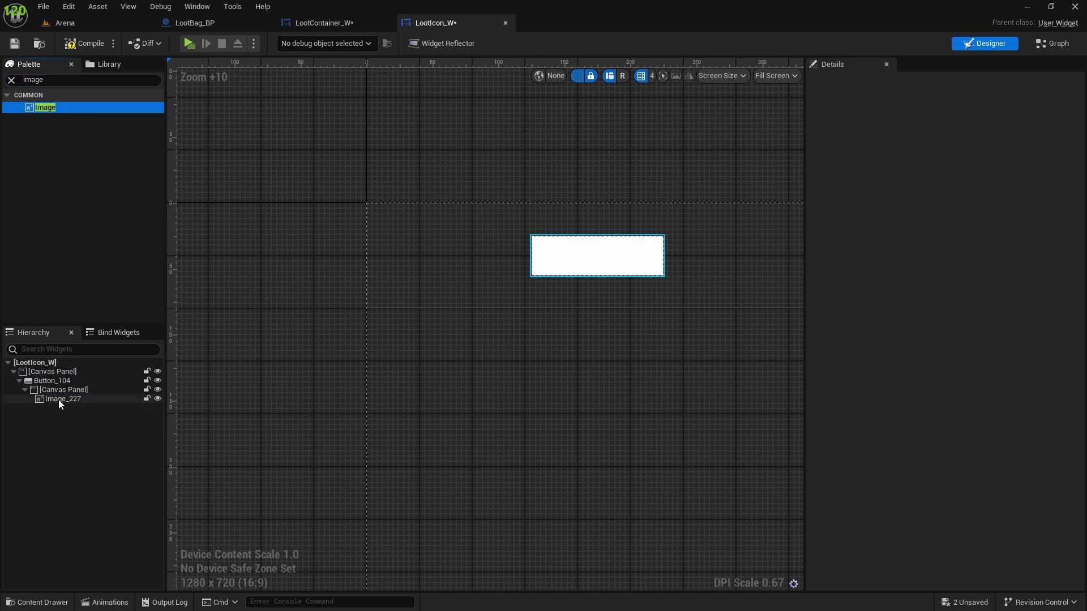
{"action": "right_click_drag", "start_coordinate": [584, 397], "coordinate": [639, 394]}
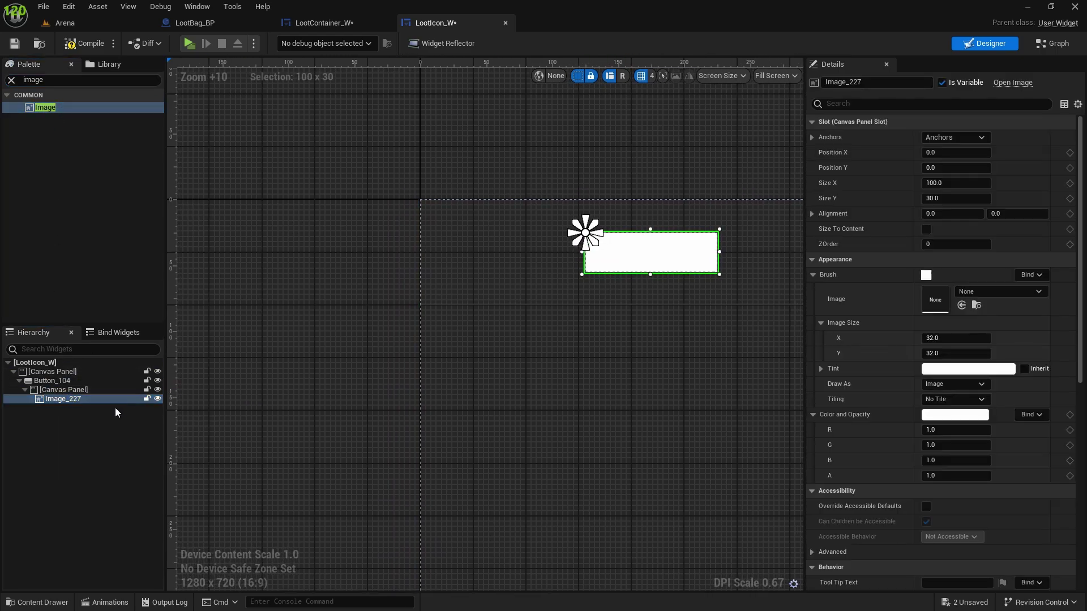
- Set both the Normal Padding and the Pressed Padding of the button's style to 0
{"action": "left_click", "coordinate": [52, 381]}
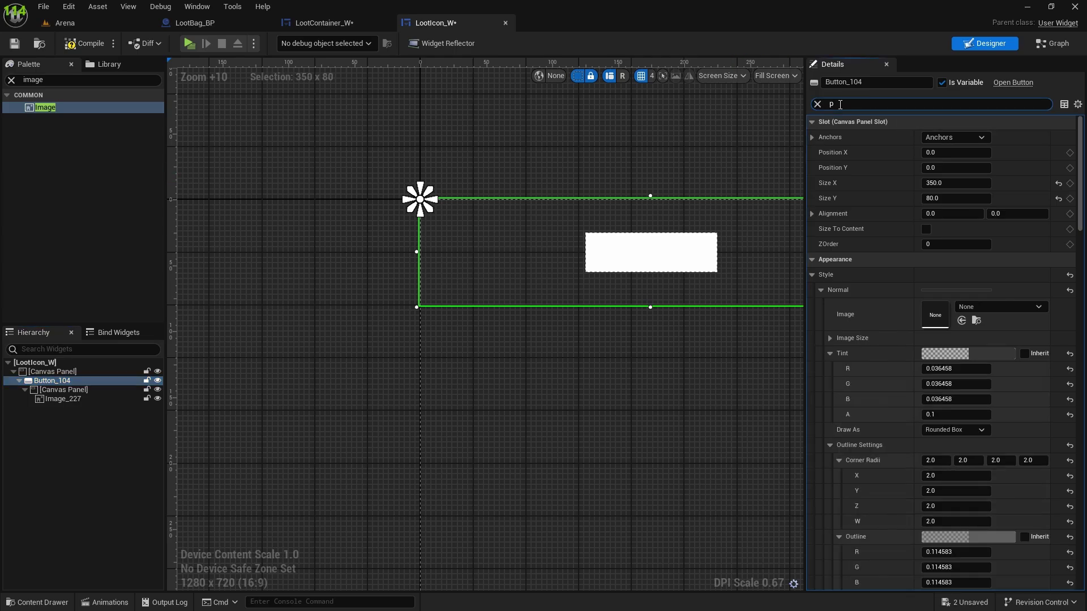
{"action": "type", "text": "dd"}
{"action": "left_click_drag", "start_coordinate": [975, 153], "coordinate": [805, 158]}
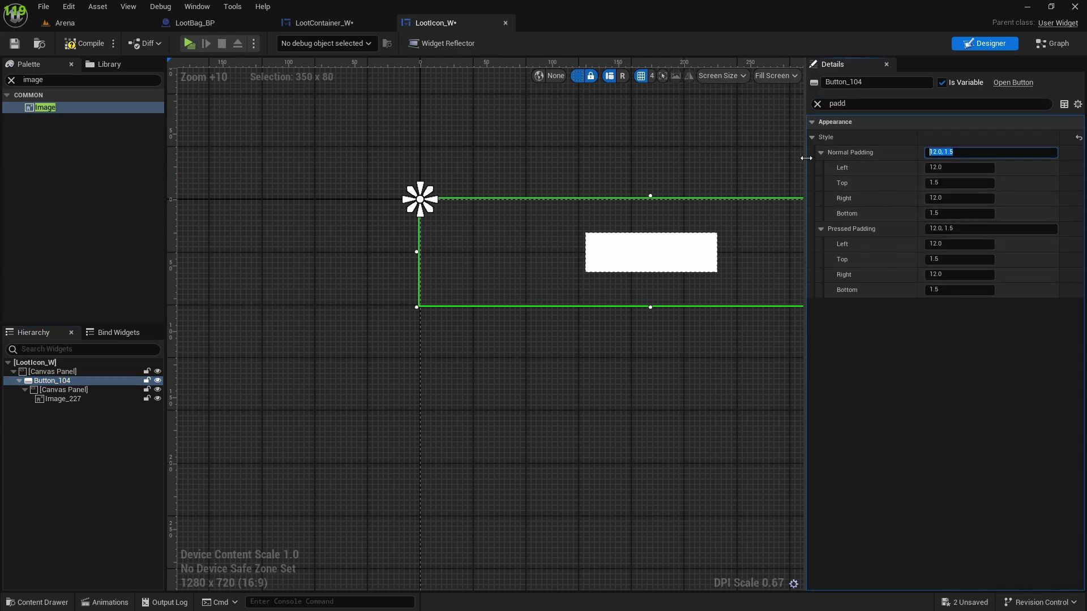
{"action": "type", "text": "0"}
{"action": "key", "text": "Return"}
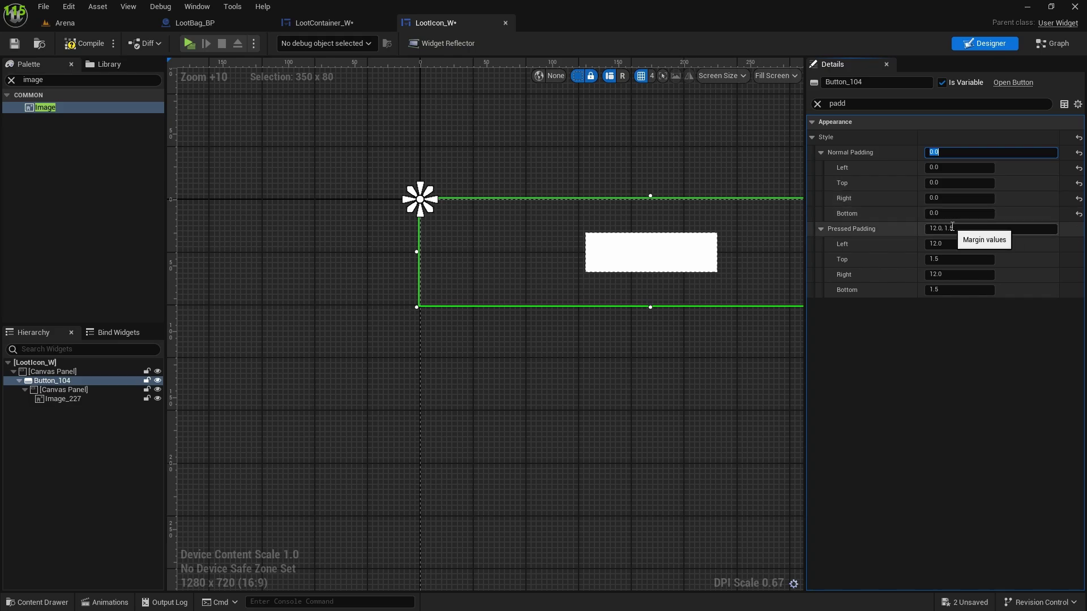
{"action": "left_click", "coordinate": [974, 228]}
{"action": "type", "text": "0"}
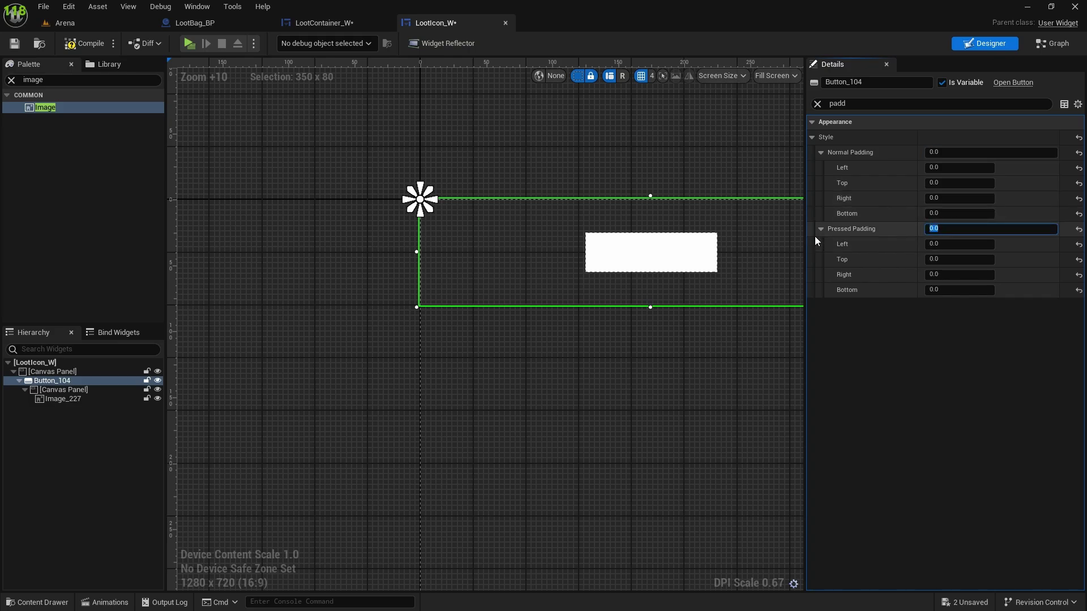
{"action": "key", "text": "Return"}
- Set the slot padding of the canvas panel inside the button to 5.0
{"action": "left_click", "coordinate": [55, 400]}
{"action": "left_click", "coordinate": [57, 390]}
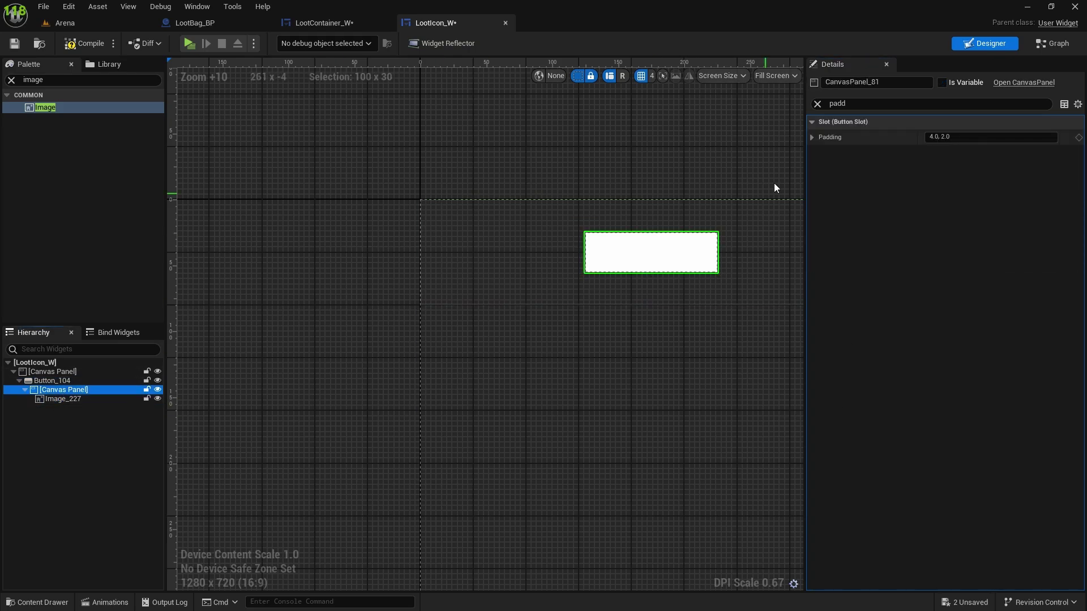
{"action": "left_click", "coordinate": [953, 138]}
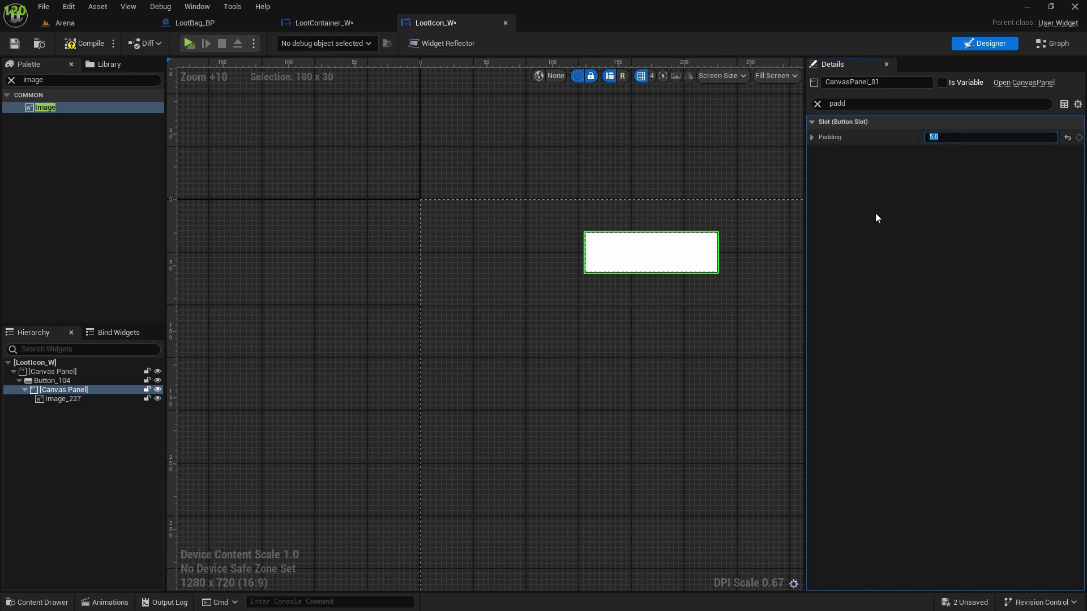
- Set the image widget's Size X and Size Y to 70 each
{"action": "left_click", "coordinate": [52, 371]}
{"action": "left_click", "coordinate": [56, 399]}
{"action": "left_click", "coordinate": [818, 104]}
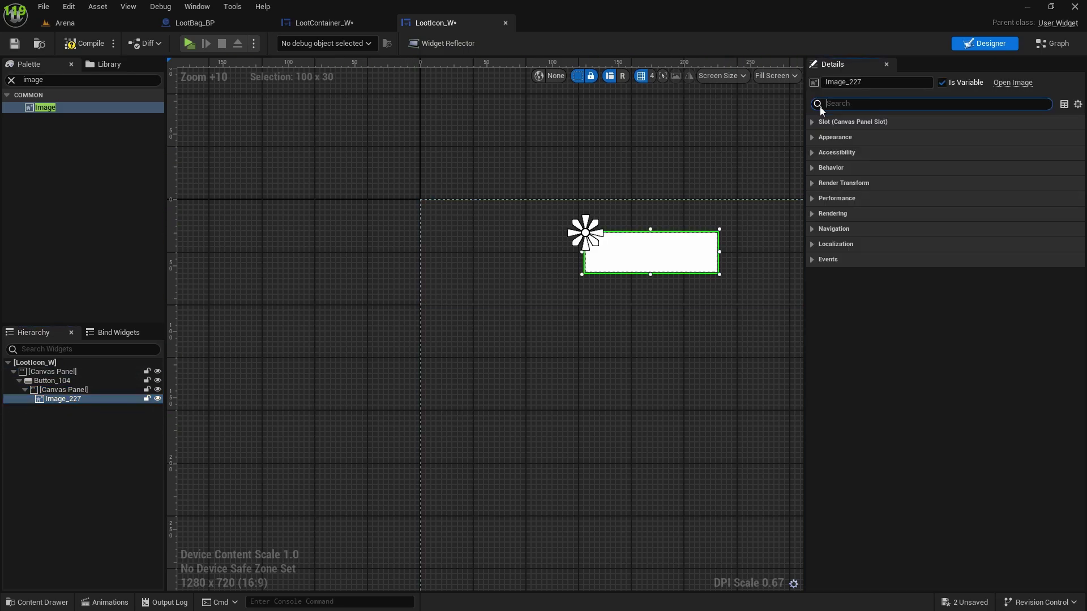
{"action": "left_click", "coordinate": [814, 122]}
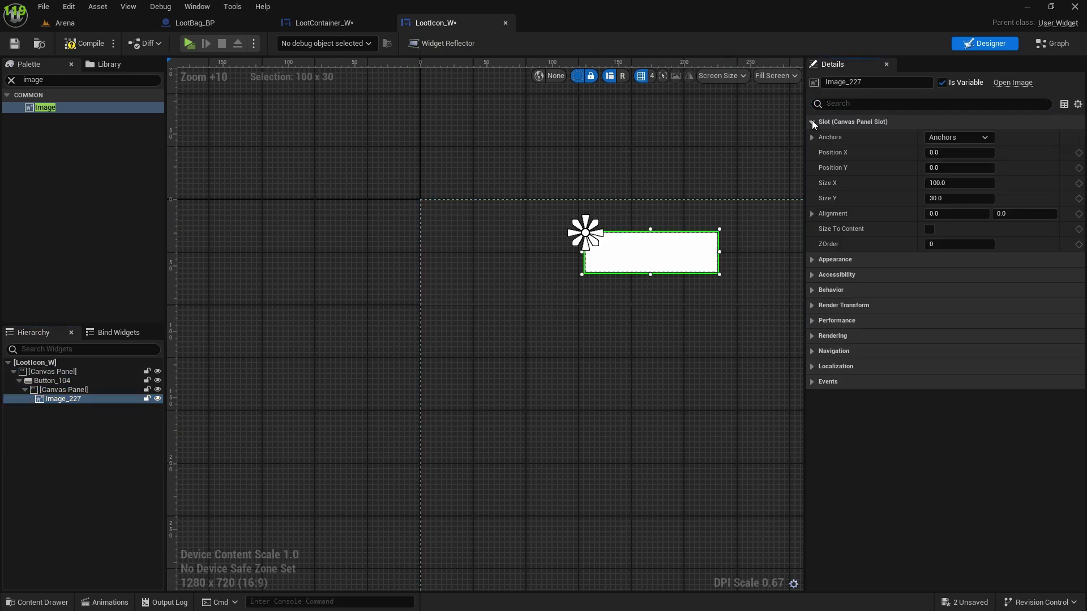
{"action": "left_click", "coordinate": [932, 138]}
{"action": "left_click", "coordinate": [934, 139]}
{"action": "left_click", "coordinate": [940, 184]}
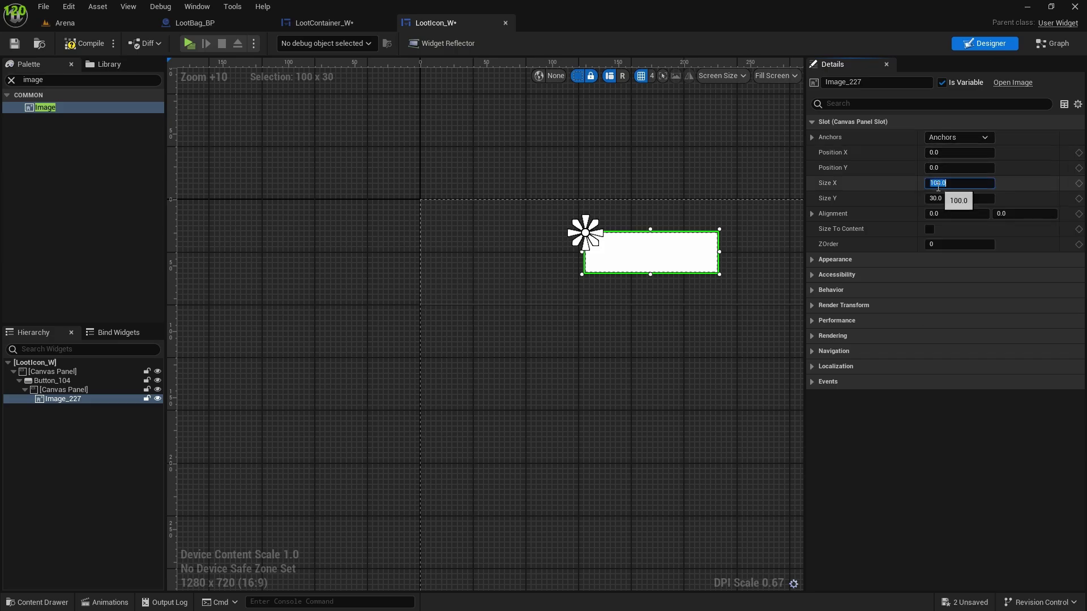
{"action": "type", "text": "70"}
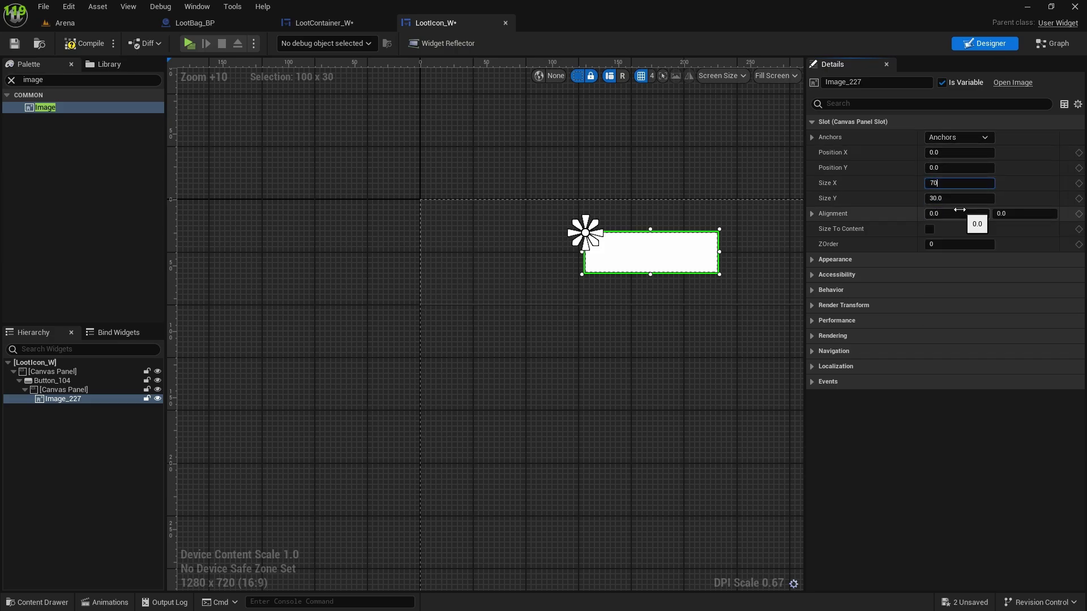
{"action": "key", "text": "Return"}
{"action": "key", "text": "Tab"}
{"action": "type", "text": "70"}
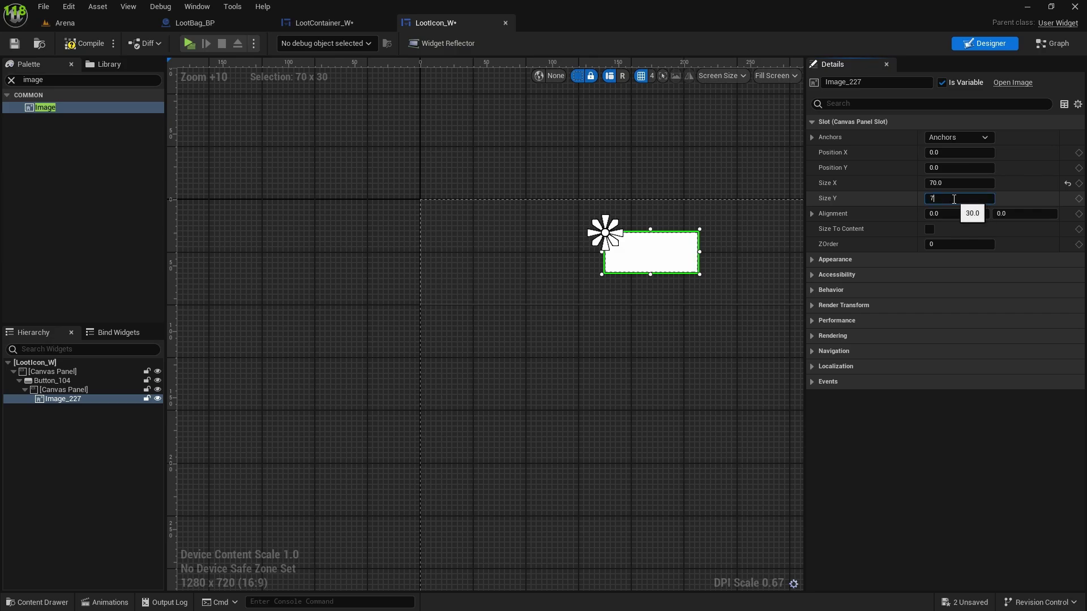
{"action": "key", "text": "Return"}
{"action": "scroll", "coordinate": [560, 308], "scroll_direction": "down", "scroll_amount": 4}
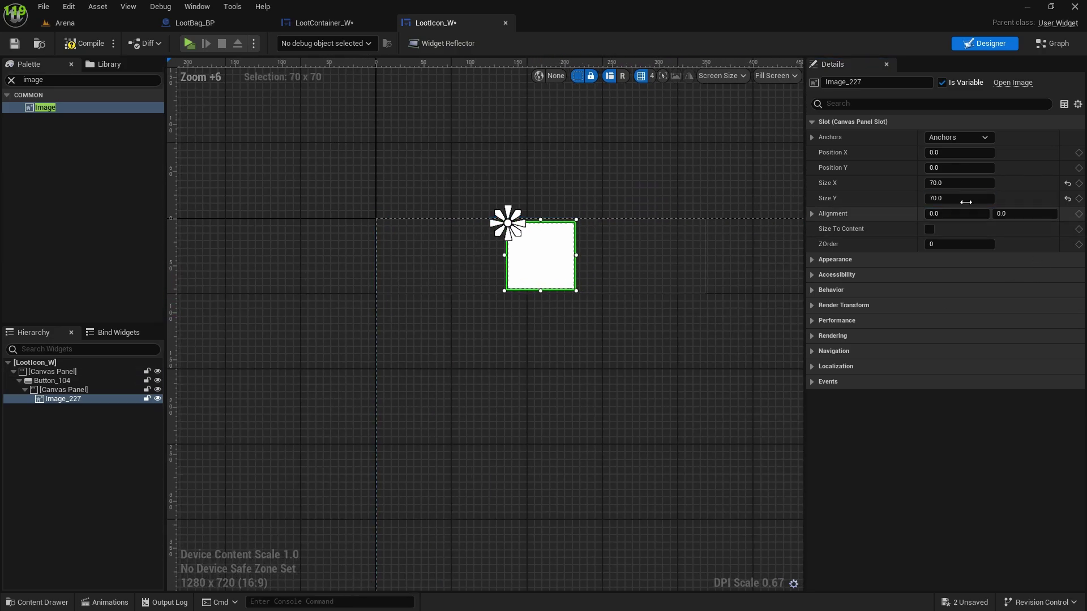
{"action": "left_click", "coordinate": [949, 142]}
{"action": "left_click", "coordinate": [949, 143]}
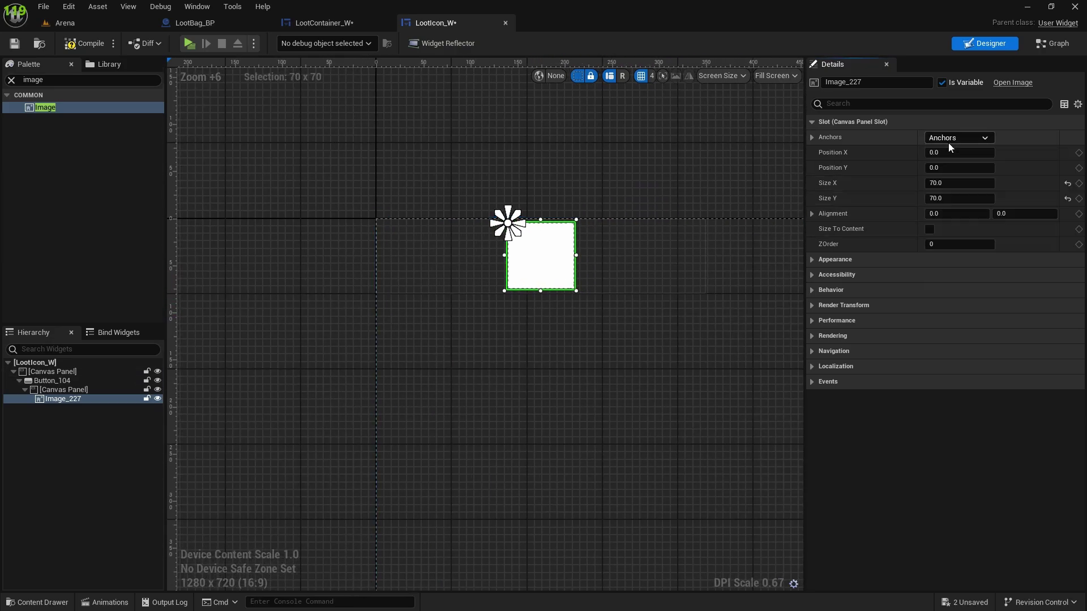
{"action": "scroll", "coordinate": [457, 255], "scroll_direction": "up", "scroll_amount": 3}
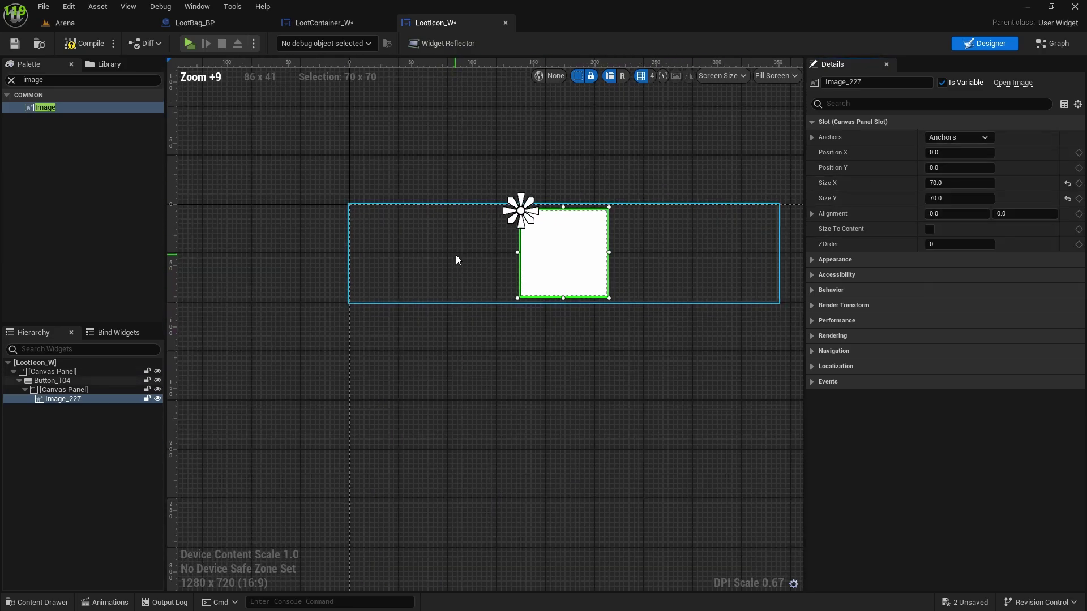
{"action": "left_click", "coordinate": [38, 381]}
{"action": "left_click", "coordinate": [843, 104]}
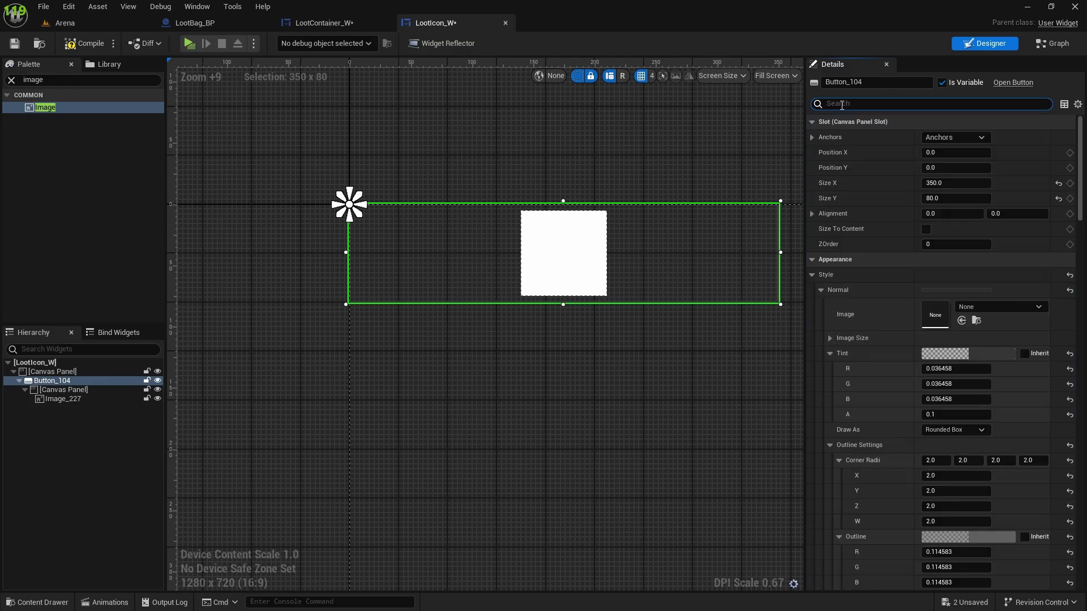
{"action": "left_click", "coordinate": [567, 274]}
{"action": "left_click", "coordinate": [943, 139]}
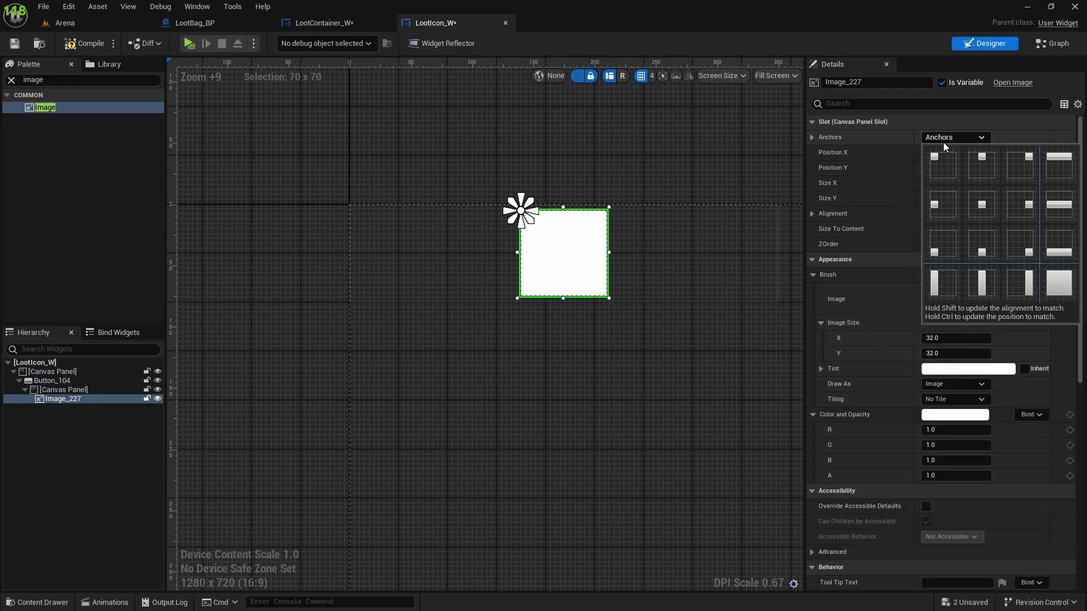
{"action": "left_click", "coordinate": [927, 161]}
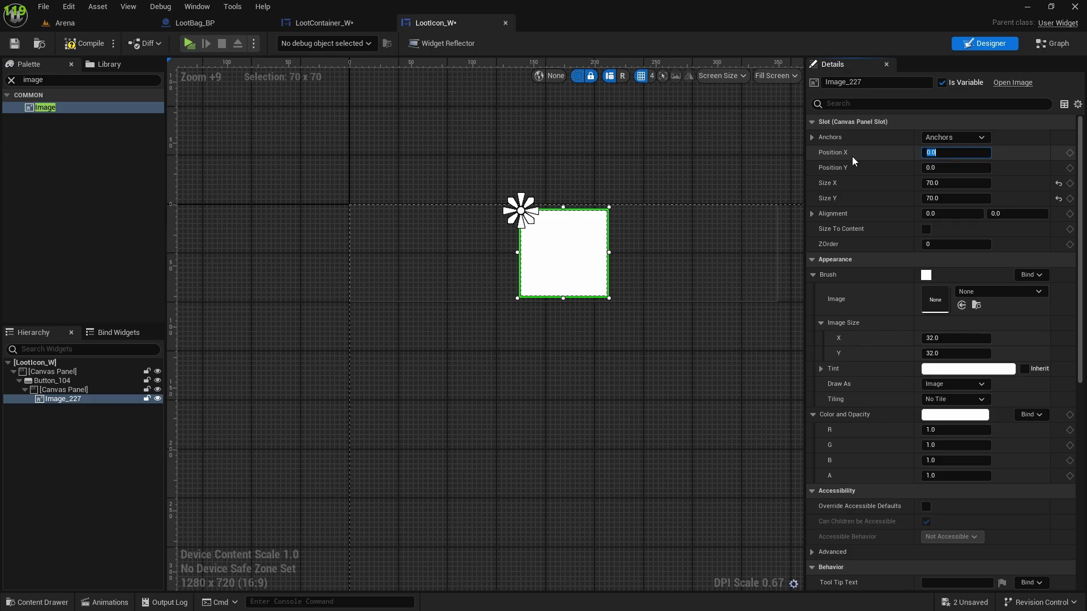
- Make the inner canvas panel fill the button both horizontally and vertically
{"action": "left_click", "coordinate": [64, 390]}
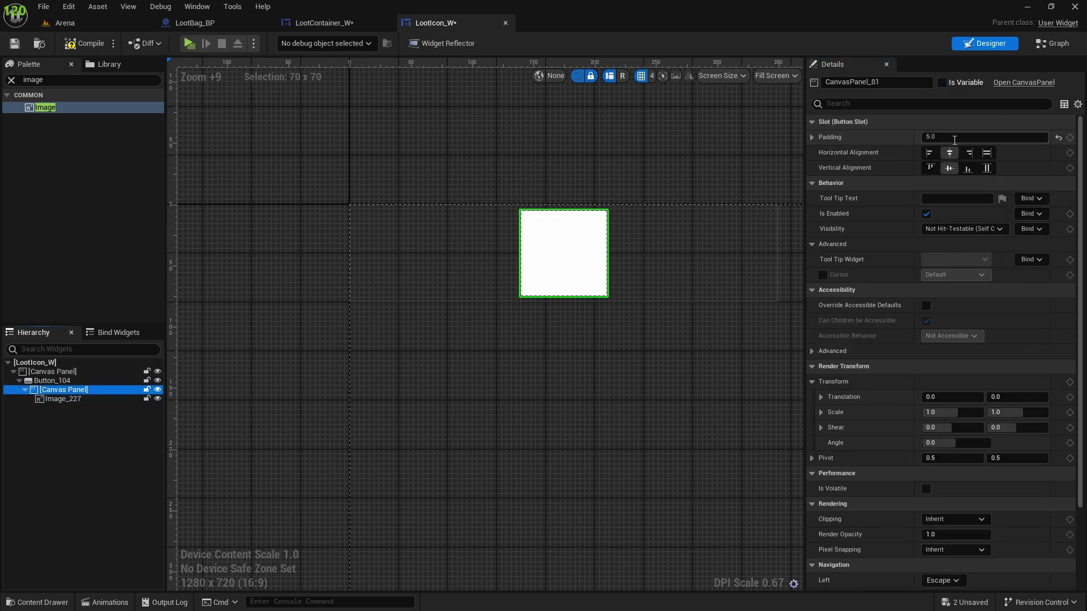
{"action": "left_click", "coordinate": [987, 153]}
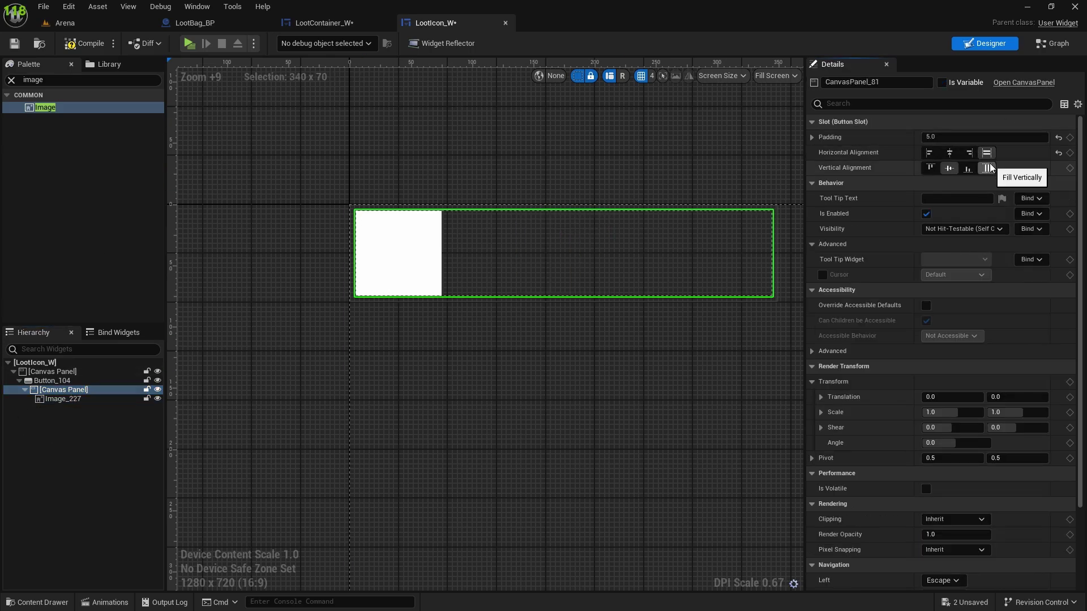
{"action": "left_click", "coordinate": [987, 168]}
{"action": "scroll", "coordinate": [442, 333], "scroll_direction": "up", "scroll_amount": 2}
{"action": "right_click_drag", "start_coordinate": [441, 332], "coordinate": [543, 386]}
- Assign the PlateArmor_Icon texture as the brush image of the 70 x 70 image widget
{"action": "left_click", "coordinate": [489, 297]}
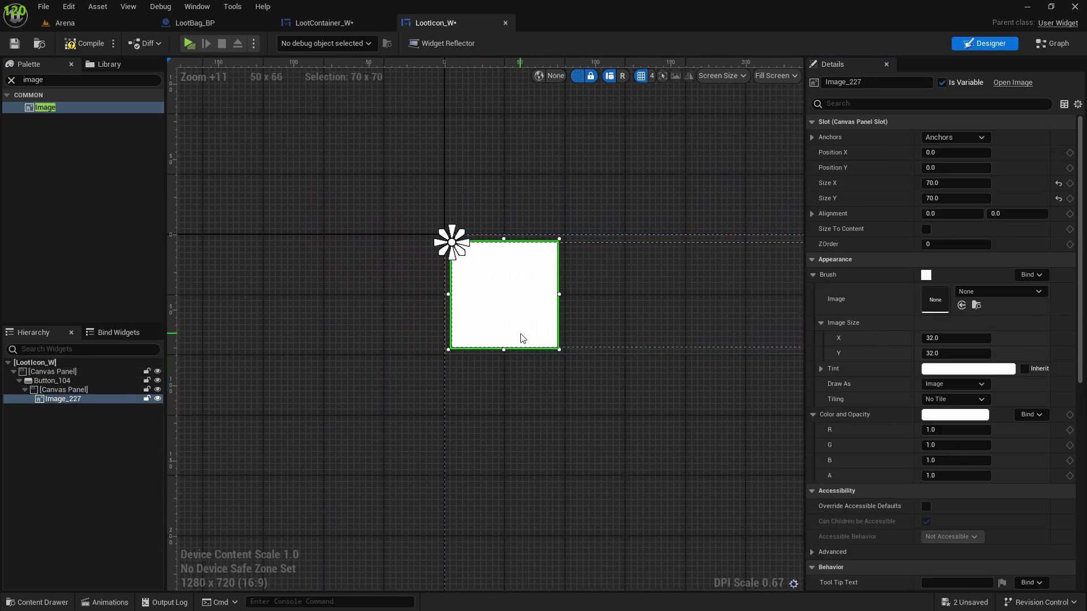
{"action": "mouse_move", "coordinate": [624, 383]}
{"action": "right_mouse_down"}
{"action": "mouse_move", "coordinate": [575, 371]}
{"action": "mouse_move", "coordinate": [598, 372]}
{"action": "right_mouse_up"}
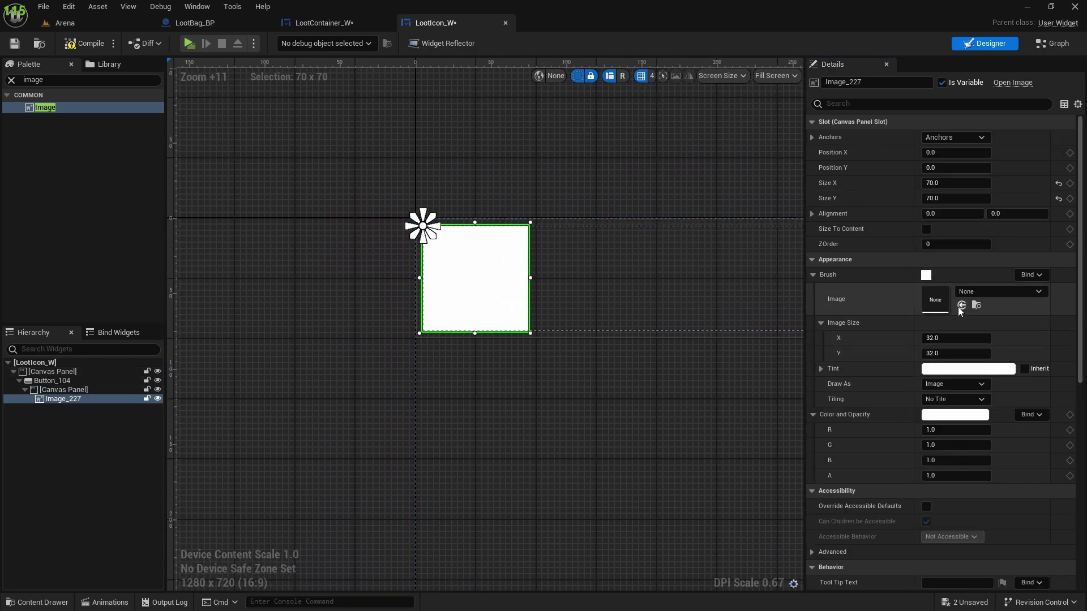
{"action": "left_click", "coordinate": [966, 292]}
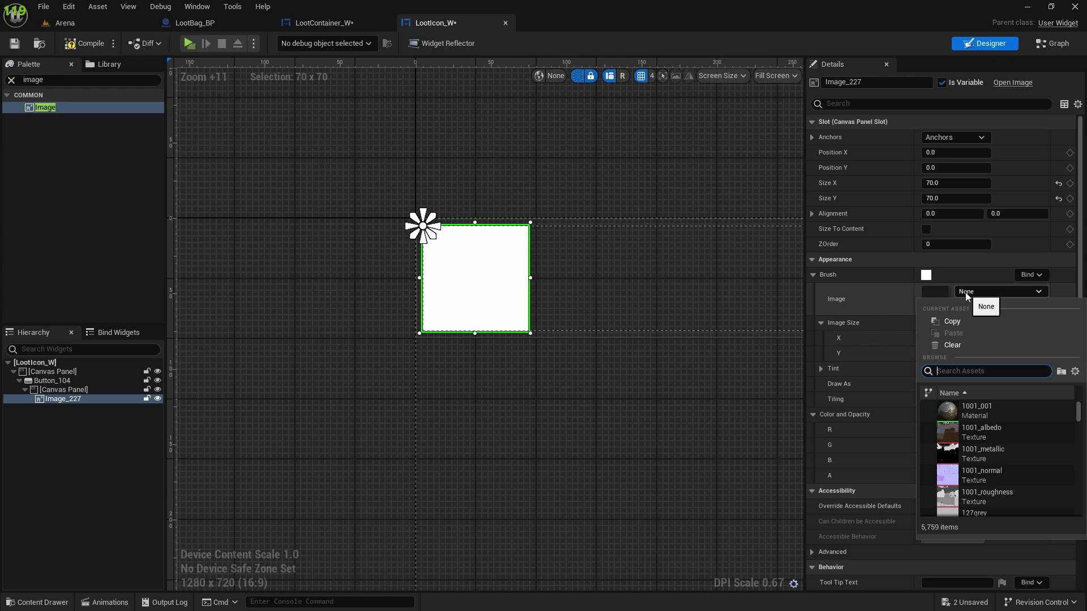
{"action": "type", "text": "platear"}
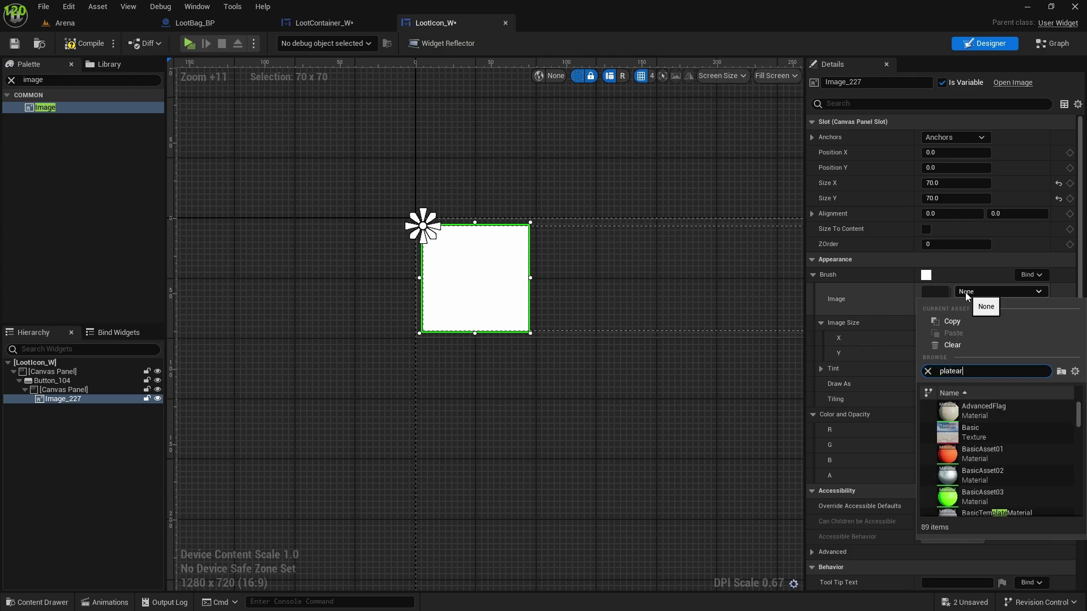
{"action": "scroll", "coordinate": [986, 433], "scroll_direction": "down", "scroll_amount": 10}
{"action": "left_click", "coordinate": [982, 502]}
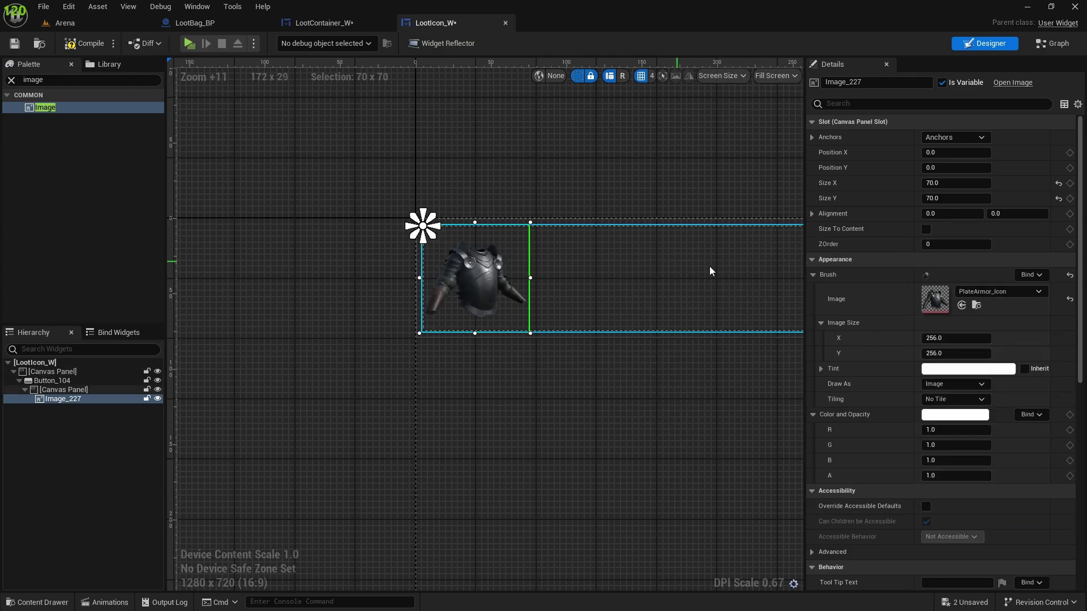
- Rename the image widget as ItemIcon
{"action": "left_click", "coordinate": [895, 83]}
{"action": "key", "text": "BackSpace"}
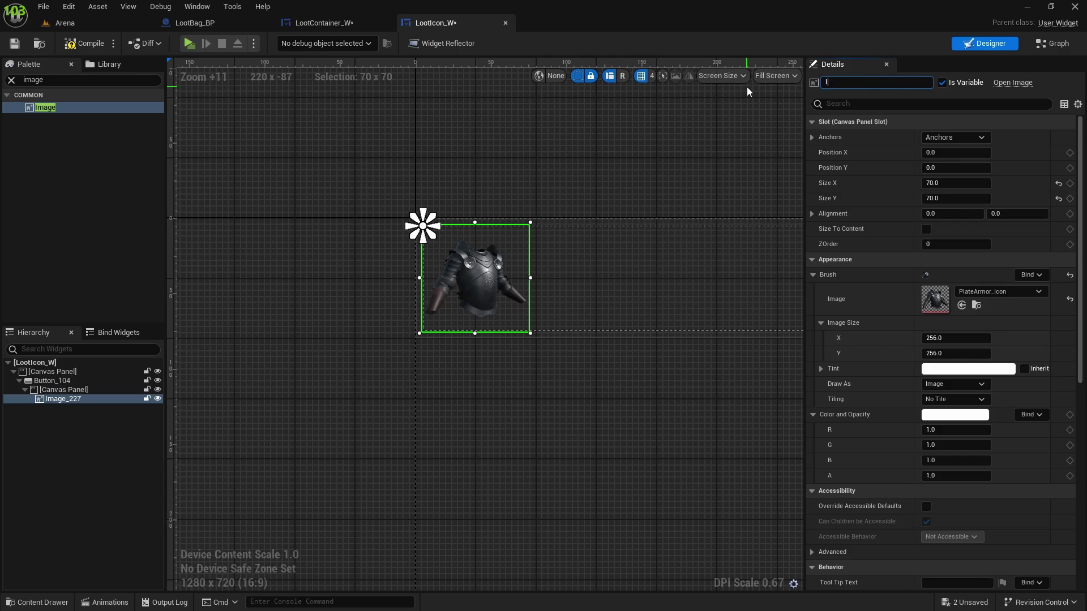
{"action": "type", "text": "ItemIcon"}
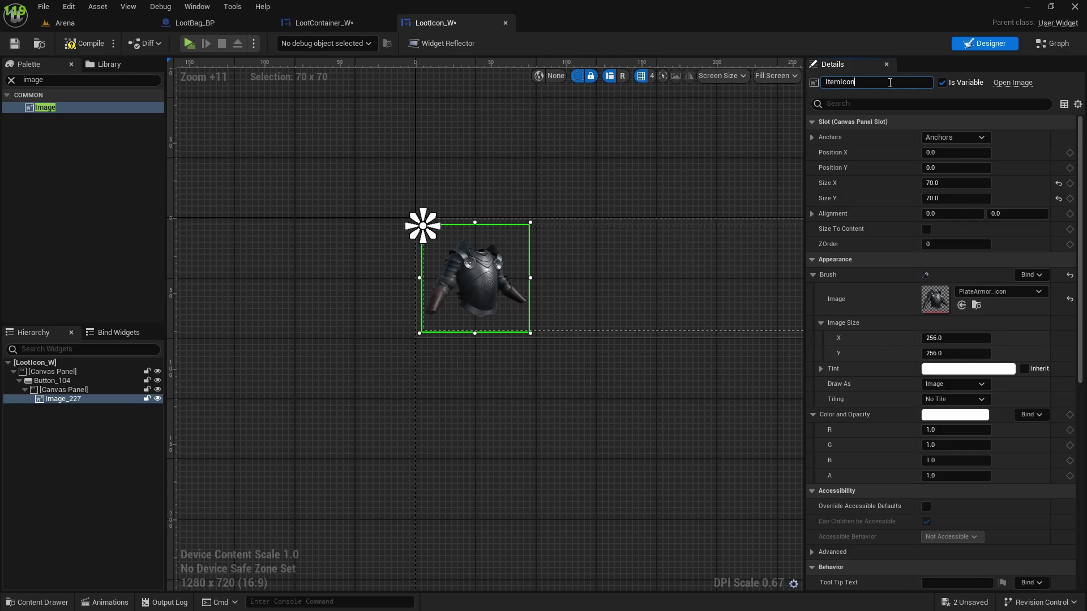
{"action": "key", "text": "Return"}
- Add a Text widget to the inner canvas panel and place it beside the armor icon at about X 72, Y 12
{"action": "mouse_move", "coordinate": [533, 351]}
{"action": "right_mouse_down"}
{"action": "mouse_move", "coordinate": [386, 347]}
{"action": "mouse_move", "coordinate": [526, 343]}
{"action": "right_mouse_up"}
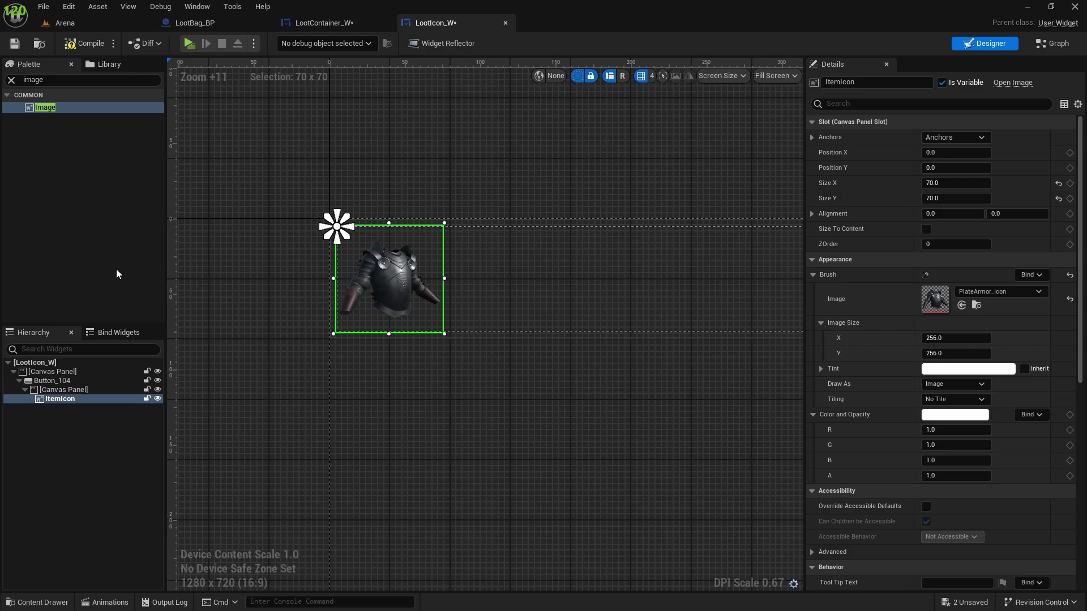
{"action": "left_click", "coordinate": [10, 81]}
{"action": "type", "text": "text"}
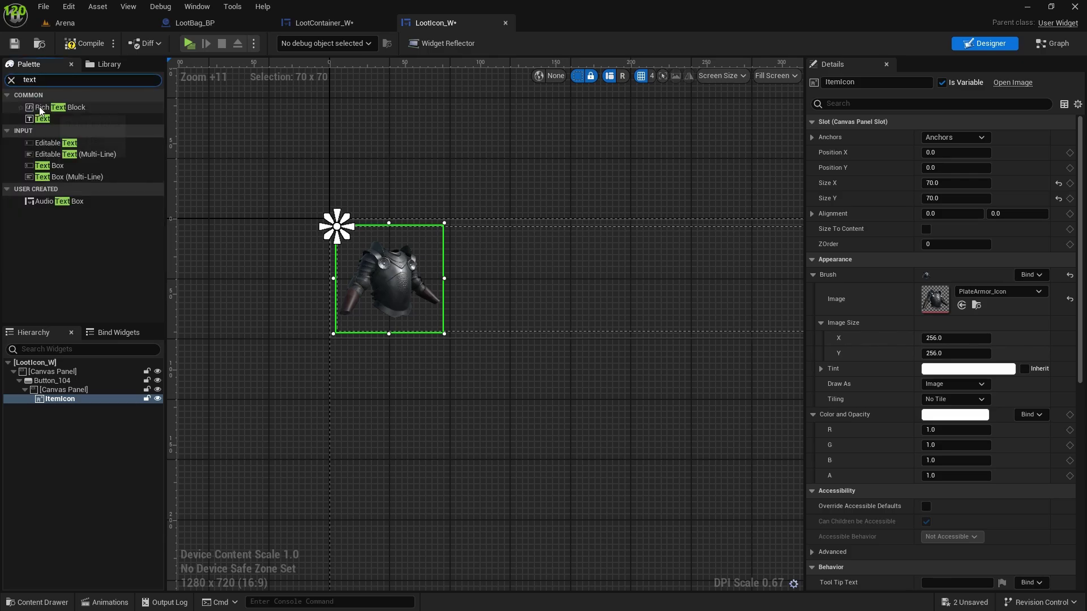
{"action": "left_click_drag", "start_coordinate": [38, 118], "coordinate": [60, 406]}
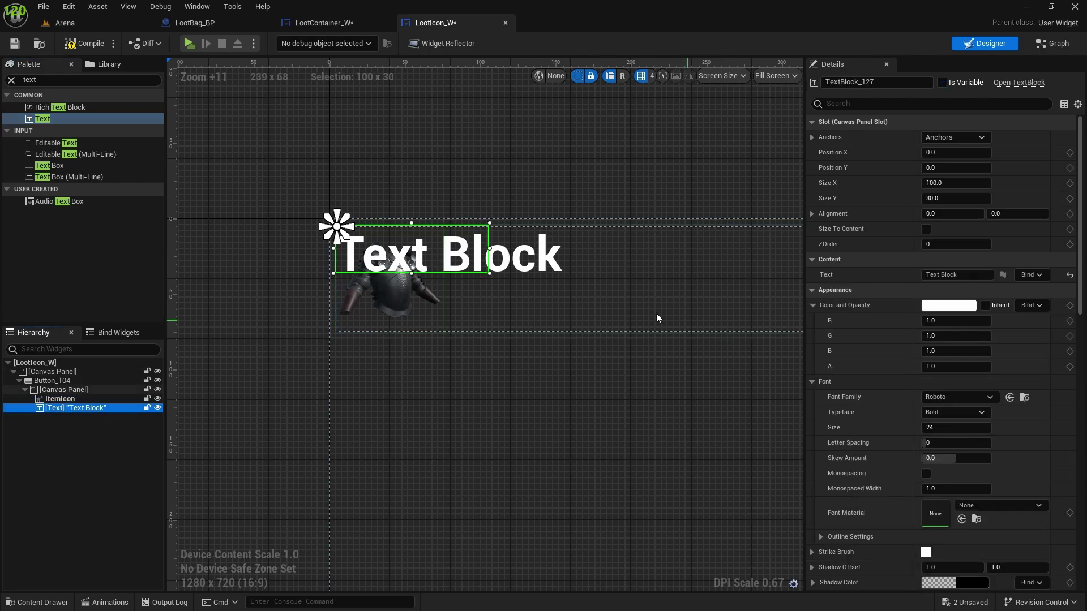
{"action": "left_click_drag", "start_coordinate": [474, 266], "coordinate": [583, 288]}
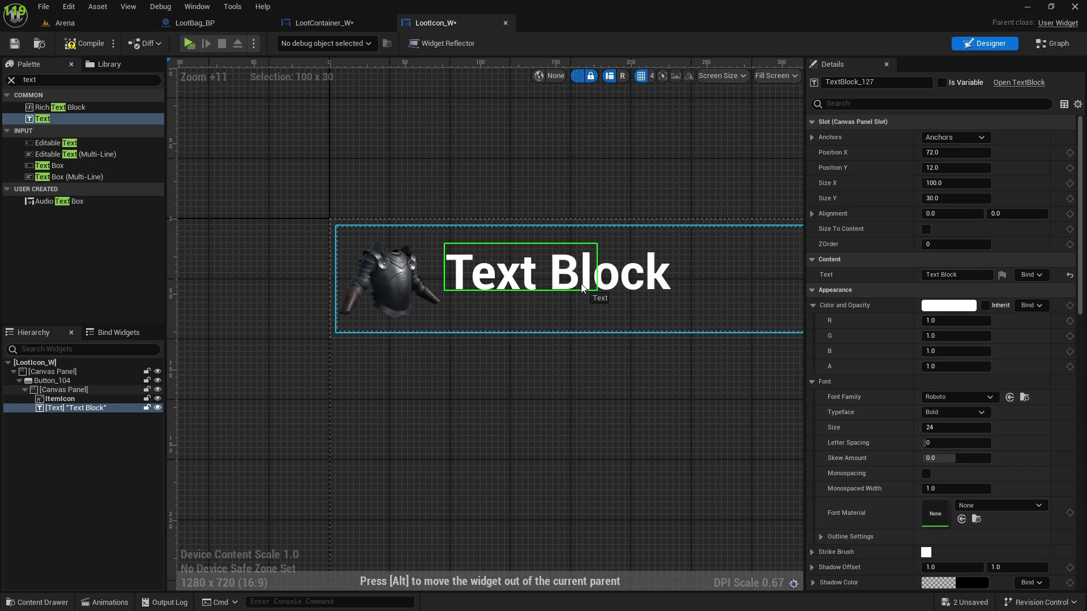
- Set the font size of the text block beside the armor icon to 20
{"action": "scroll", "coordinate": [630, 412], "scroll_direction": "down", "scroll_amount": 2}
{"action": "scroll", "coordinate": [418, 247], "scroll_direction": "up", "scroll_amount": 2}
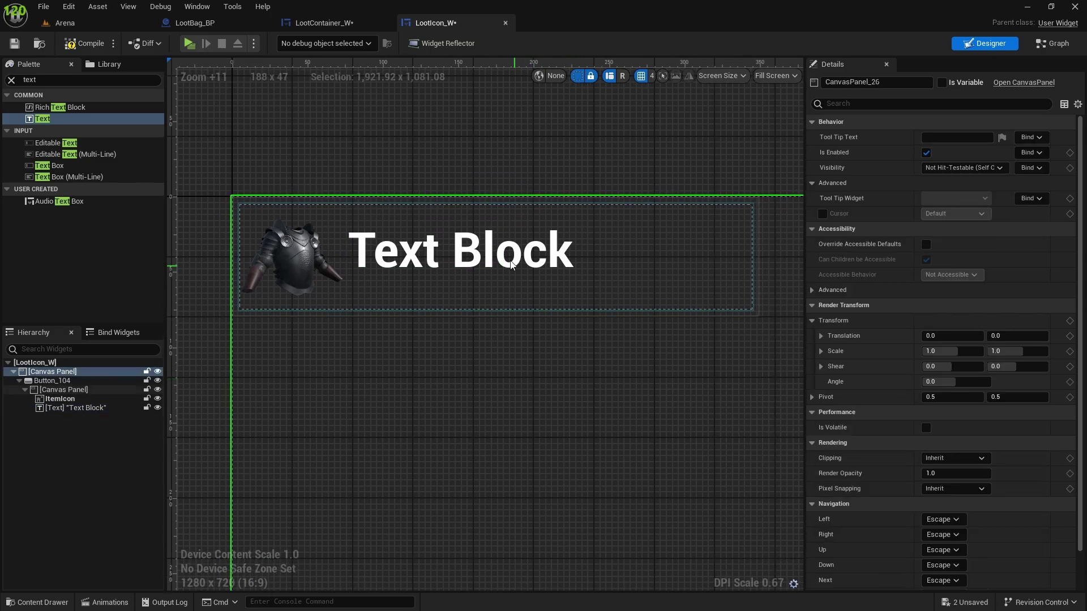
{"action": "left_click", "coordinate": [417, 247]}
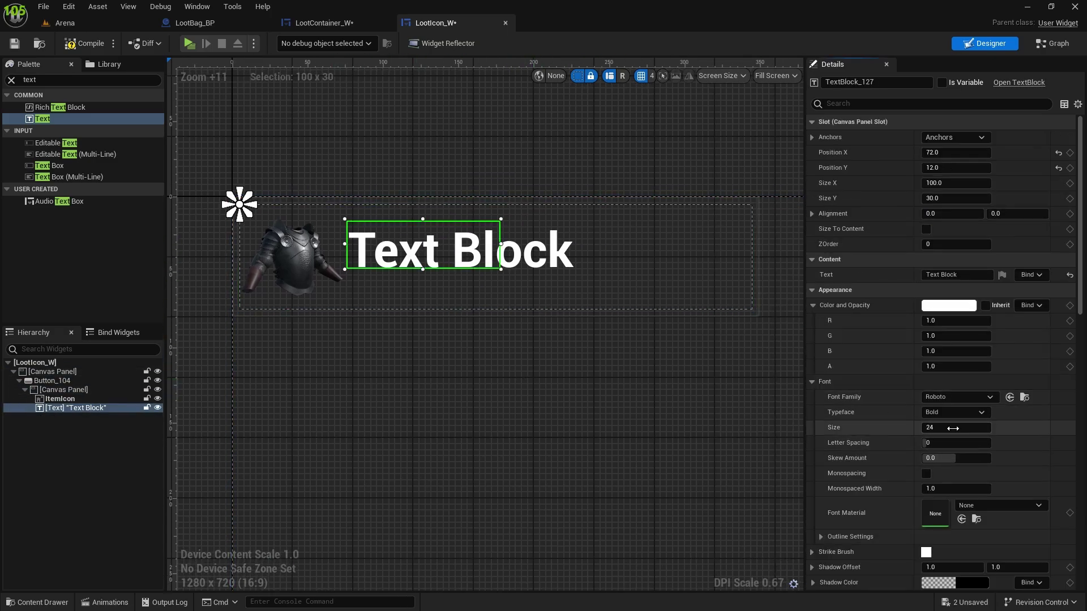
{"action": "left_click", "coordinate": [954, 430]}
{"action": "type", "text": "20"}
{"action": "key", "text": "Return"}
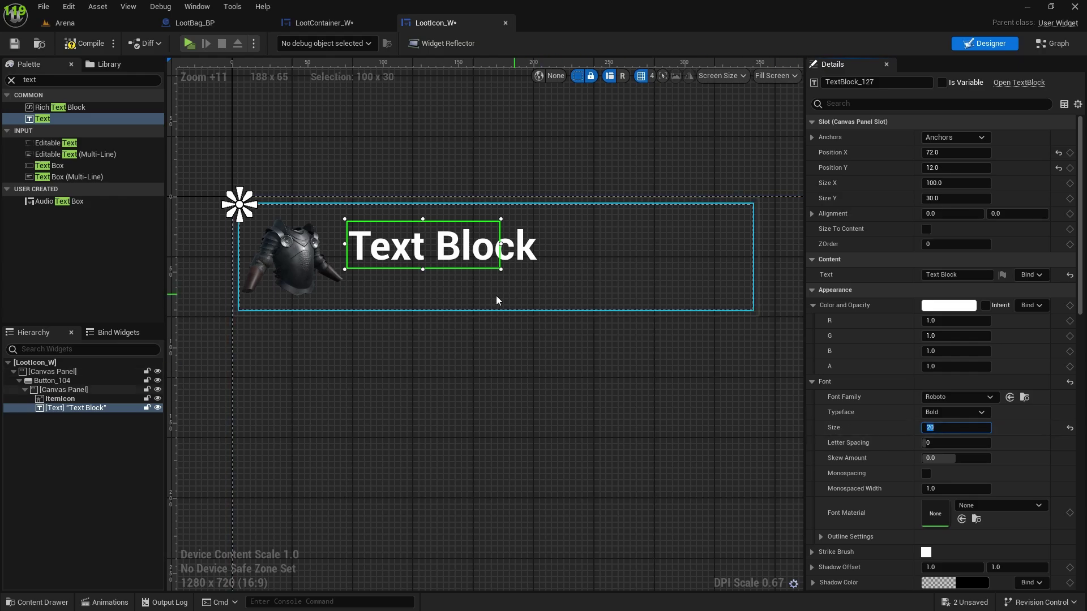
- Duplicate the text block and place the copy just below the original at about X 96, Y 32
{"action": "right_click_drag", "start_coordinate": [498, 301], "coordinate": [566, 276]}
{"action": "left_click", "coordinate": [69, 410]}
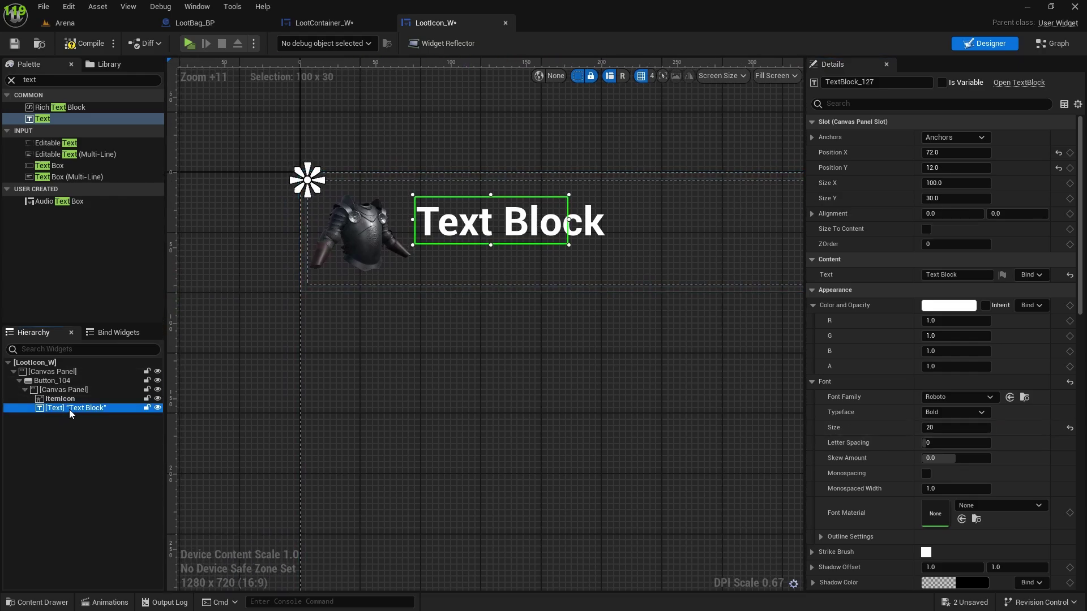
{"action": "key", "text": "ctrl+d"}
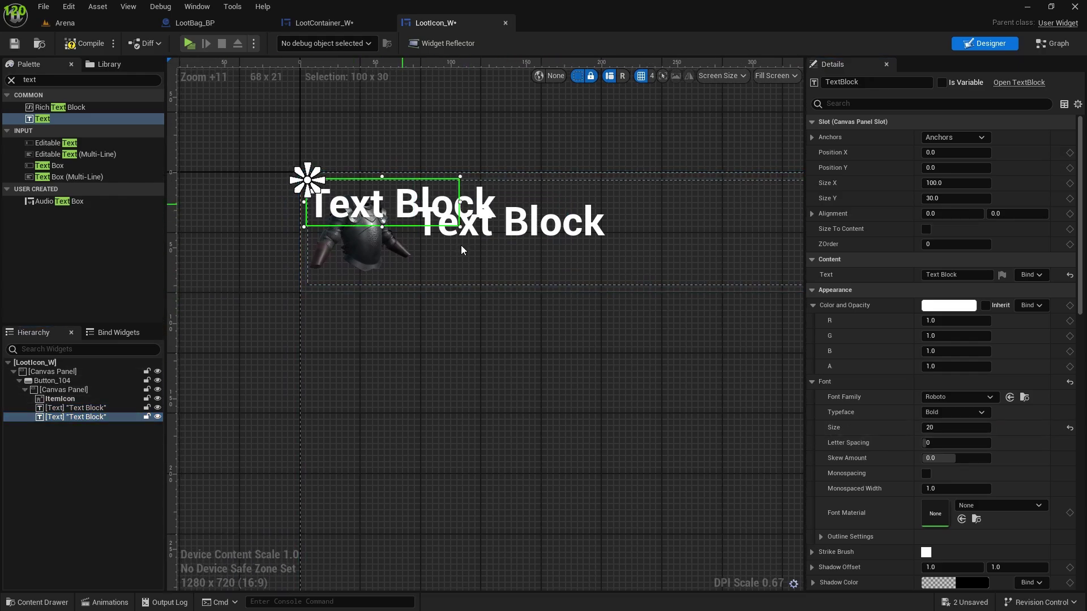
{"action": "left_click_drag", "start_coordinate": [405, 209], "coordinate": [549, 257]}
- Style the duplicated text with font size 16 and the Light typeface, nudging it down to about Y 36
{"action": "left_click", "coordinate": [932, 429]}
{"action": "type", "text": "16"}
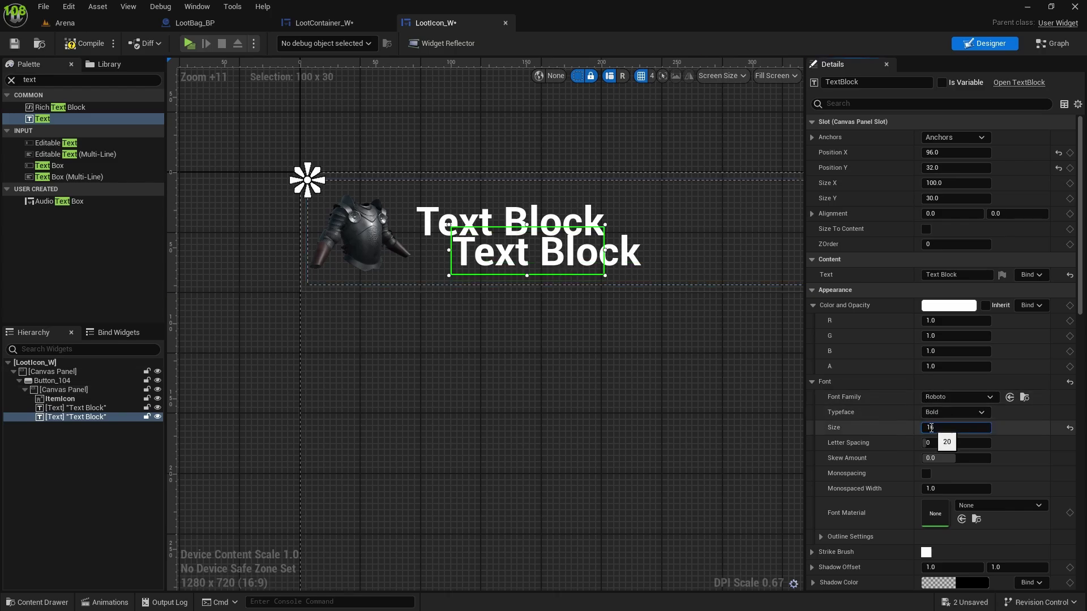
{"action": "key", "text": "Return"}
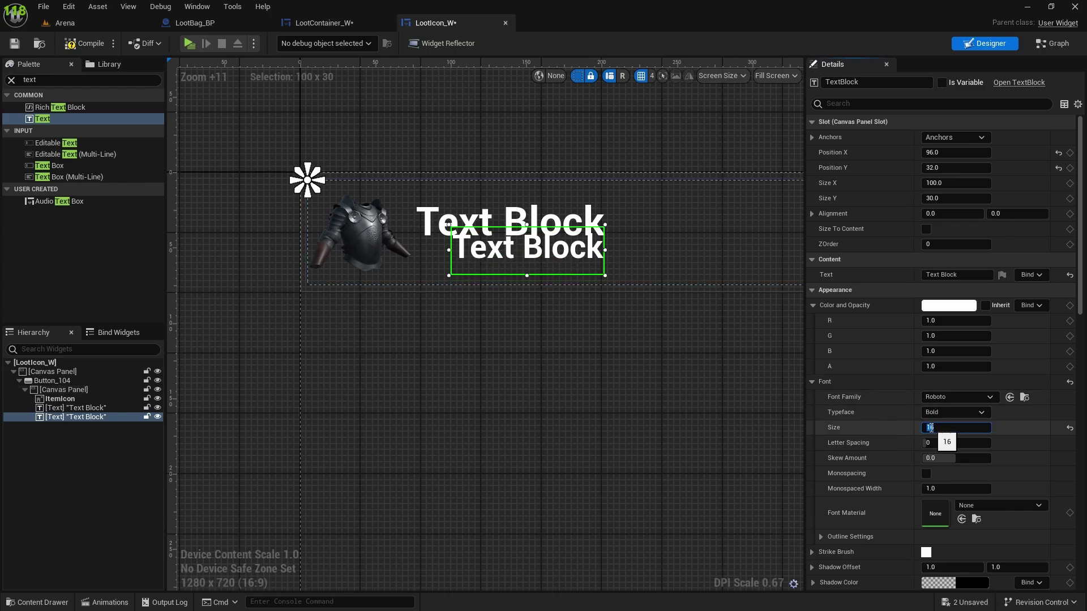
{"action": "left_click_drag", "start_coordinate": [532, 259], "coordinate": [532, 263]}
{"action": "left_click", "coordinate": [957, 412]}
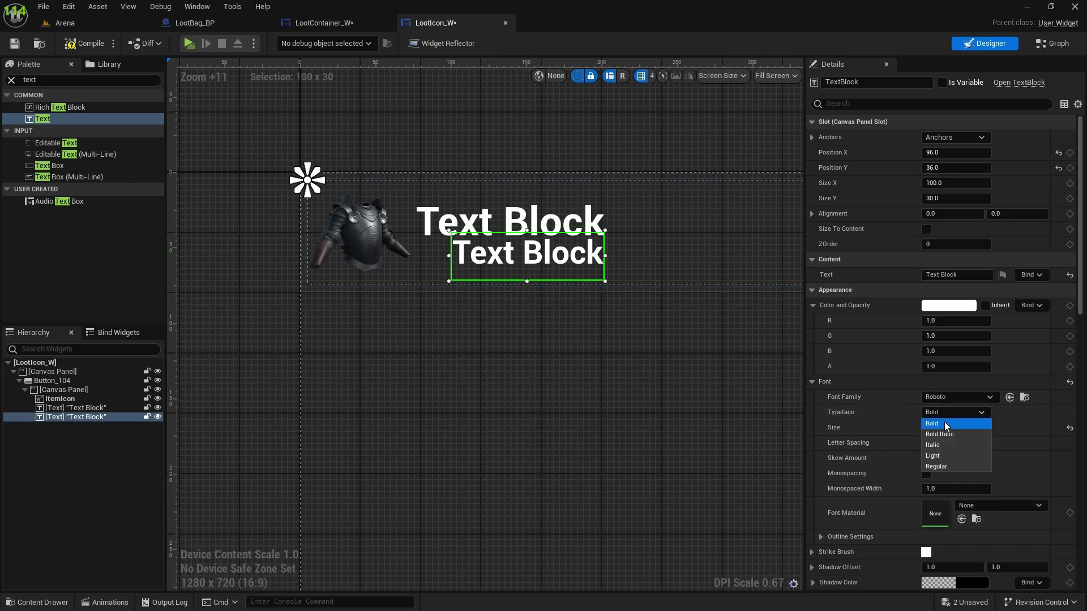
{"action": "left_click", "coordinate": [946, 456]}
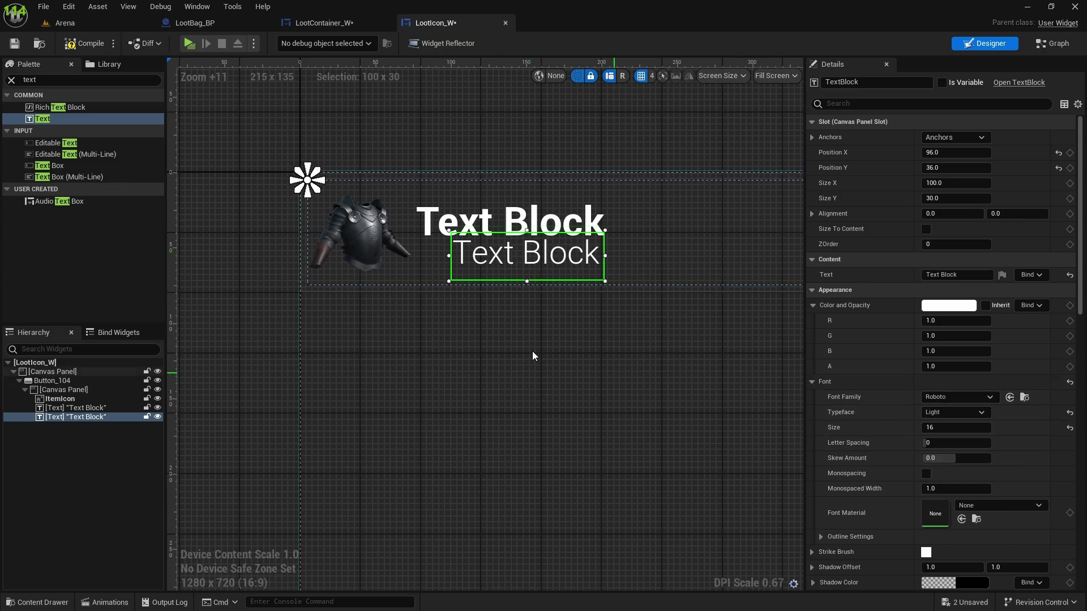
- Set the upper text block's content to "Plate Armor" and rename the widget as ItemNameText
{"action": "right_click_drag", "start_coordinate": [572, 254], "coordinate": [532, 276]}
{"action": "left_click", "coordinate": [525, 262]}
{"action": "left_click", "coordinate": [961, 275]}
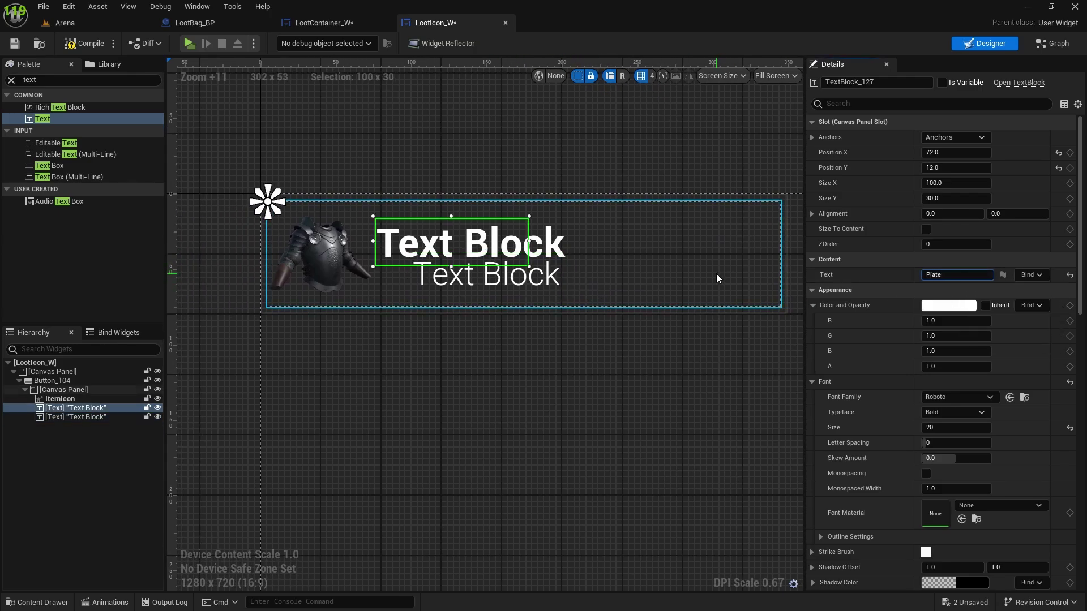
{"action": "type", "text": "Plate Armor"}
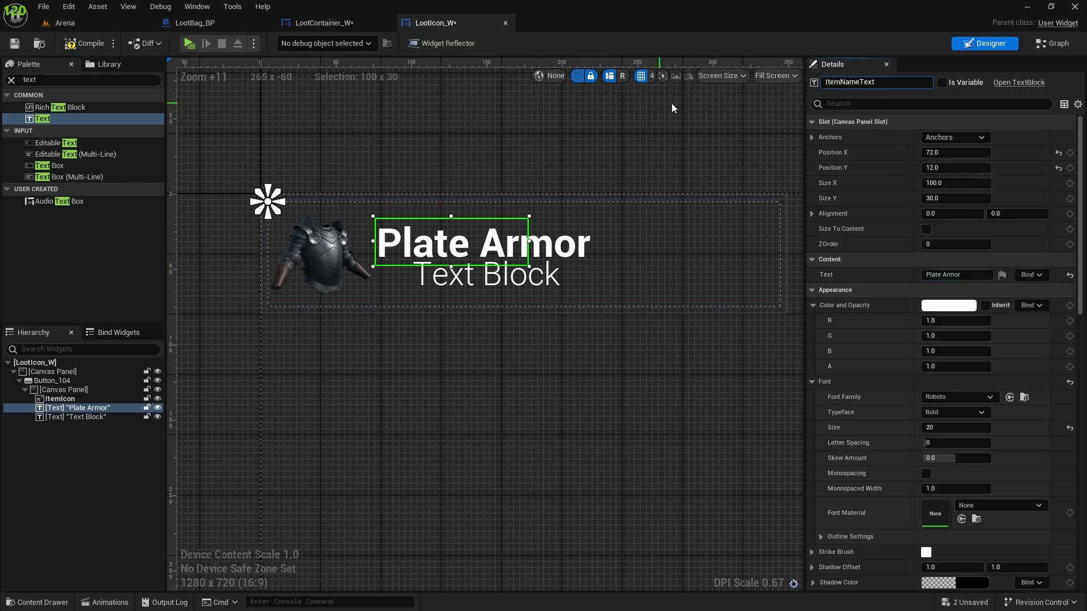
{"action": "key", "text": "Return"}
- Rename the lower Light text widget as ItemType
{"action": "left_click", "coordinate": [75, 417]}
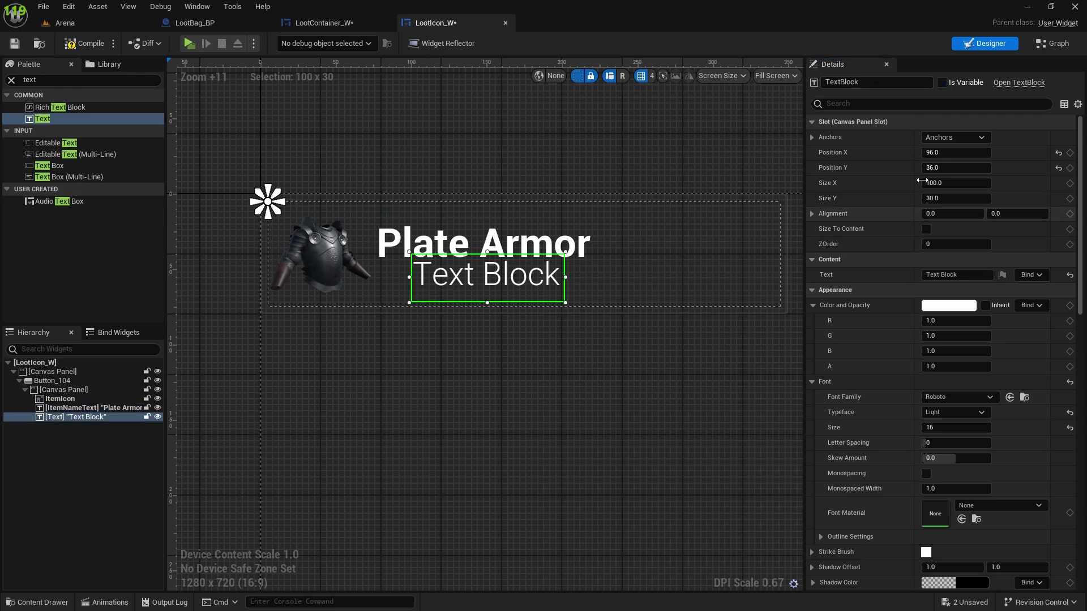
{"action": "left_click", "coordinate": [865, 82]}
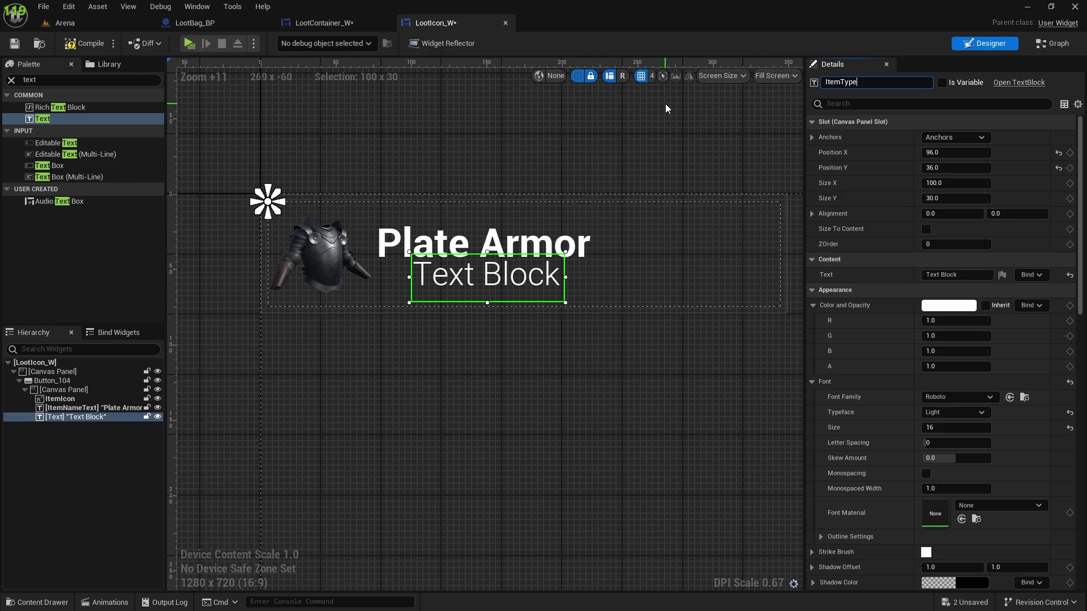
- Name the item type text block ItemTypeText, expose it as a variable, and set its font size to 14
{"action": "left_click", "coordinate": [942, 83]}
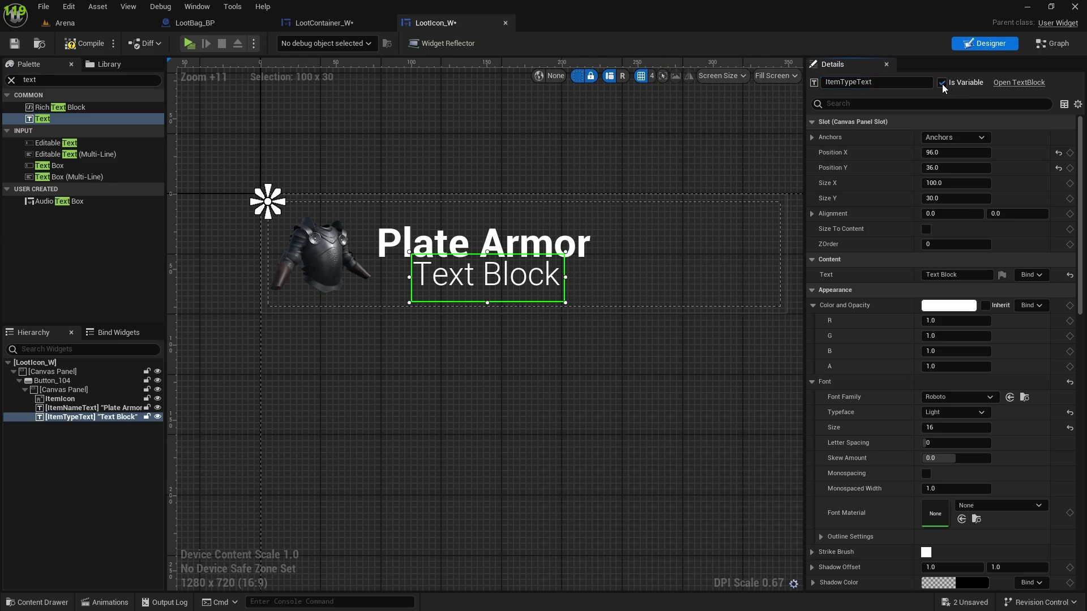
{"action": "scroll", "coordinate": [529, 303], "scroll_direction": "up", "scroll_amount": 3}
{"action": "scroll", "coordinate": [529, 303], "scroll_direction": "down", "scroll_amount": 3}
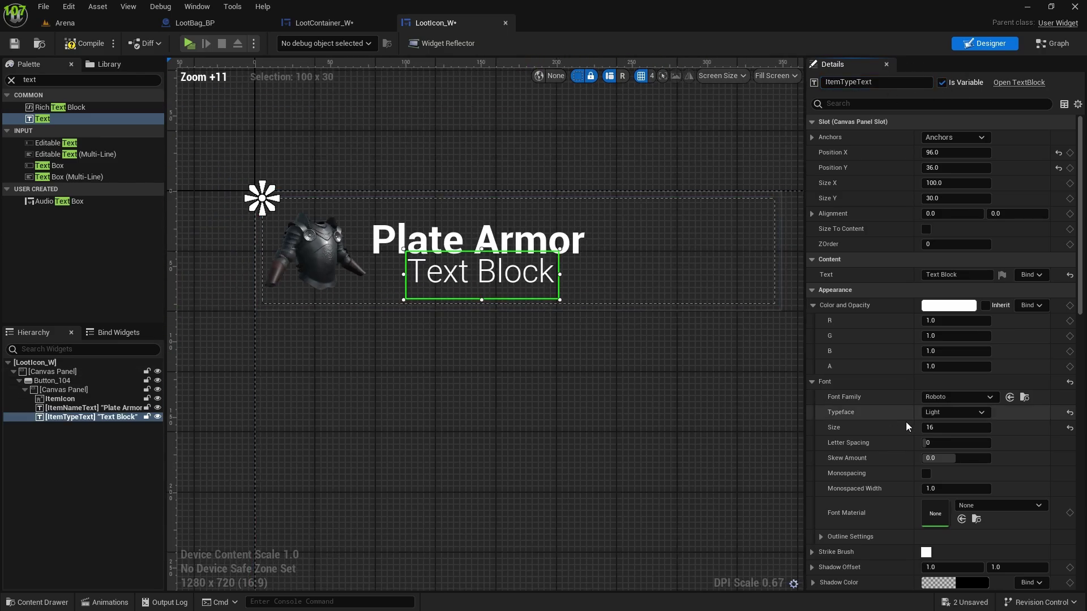
{"action": "left_click", "coordinate": [948, 427]}
{"action": "type", "text": "14"}
{"action": "key", "text": "Return"}
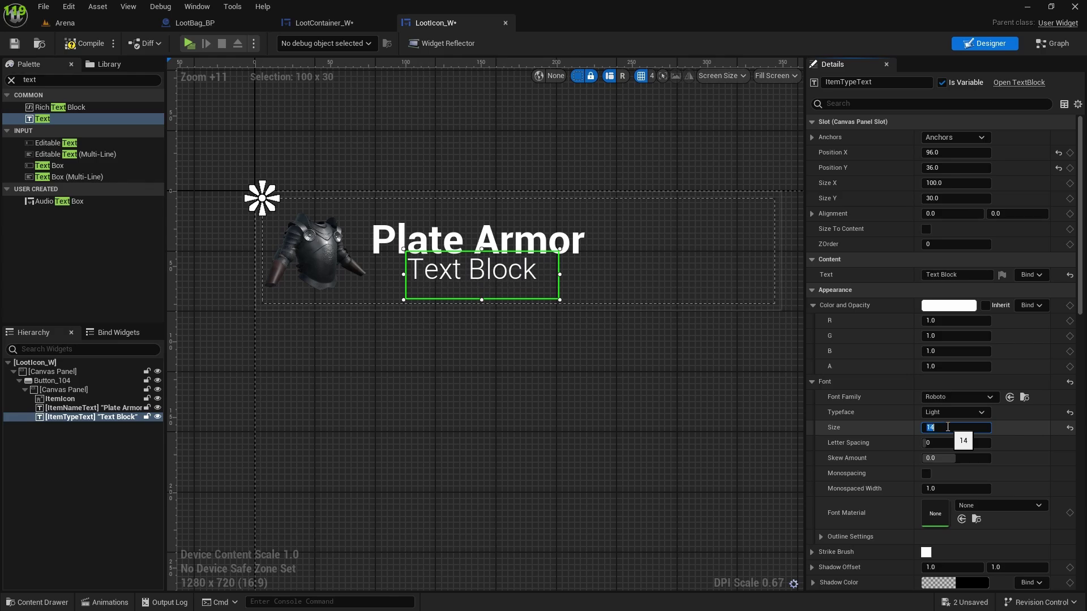
- Move the item type text block beneath the Plate Armor name, to position X 100 and Y 40
{"action": "left_click_drag", "start_coordinate": [471, 298], "coordinate": [474, 320]}
{"action": "left_click", "coordinate": [468, 464]}
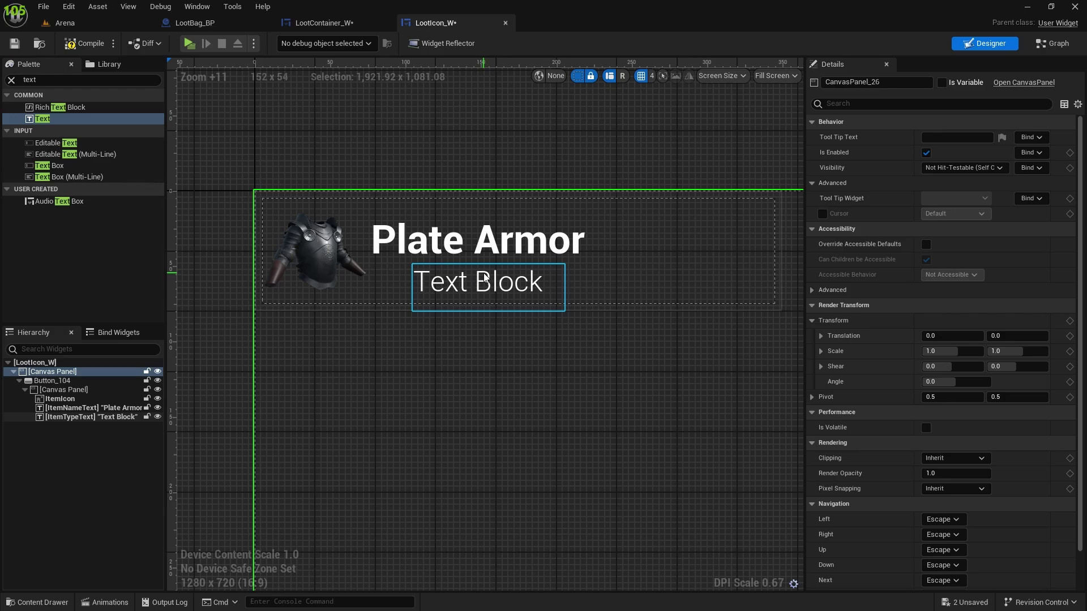
{"action": "left_click_drag", "start_coordinate": [486, 278], "coordinate": [475, 281]}
{"action": "left_click", "coordinate": [648, 368]}
{"action": "left_click", "coordinate": [506, 277]}
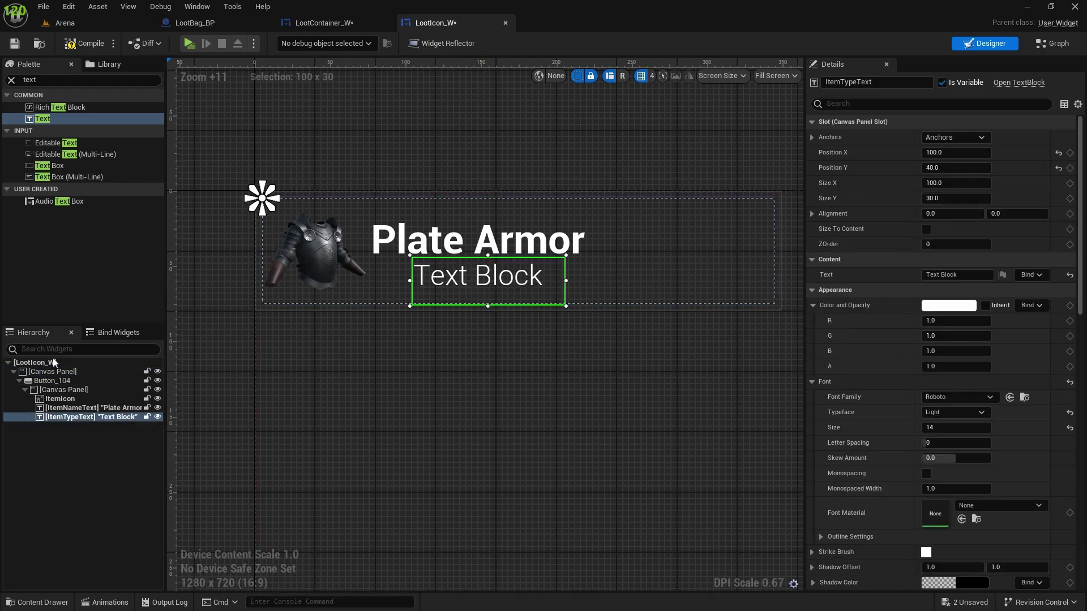
- Duplicate the ItemTypeText block and place the copy near the right end of the item row
{"action": "left_click", "coordinate": [76, 459]}
{"action": "left_click", "coordinate": [85, 408]}
{"action": "left_click", "coordinate": [87, 418]}
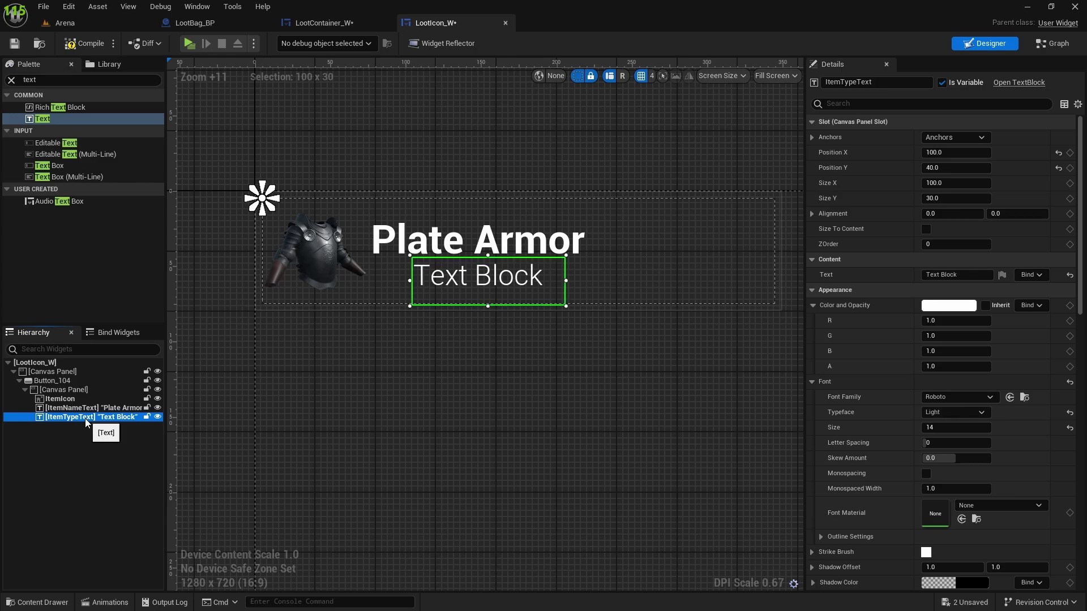
{"action": "key", "text": "ctrl+d"}
{"action": "left_click_drag", "start_coordinate": [354, 220], "coordinate": [719, 249]}
- Anchor the duplicated text block to the centre-right of its canvas, with alignment and position matched to the anchor
{"action": "left_click", "coordinate": [955, 137]}
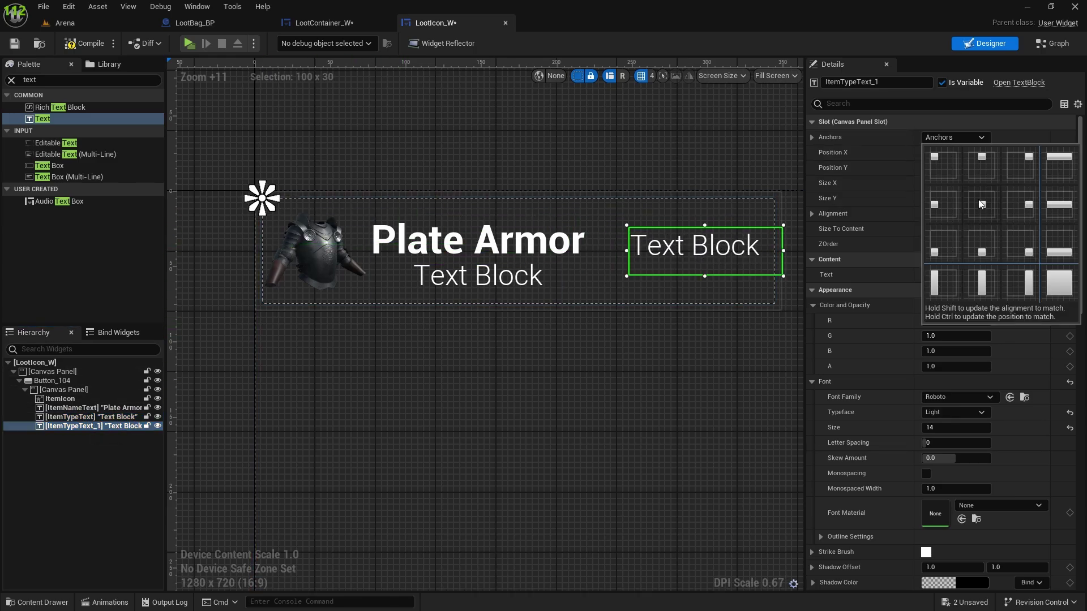
{"action": "left_click", "coordinate": [1020, 204], "text": "ctrl+shift"}
{"action": "right_click_drag", "start_coordinate": [645, 342], "coordinate": [547, 330]}
{"action": "scroll", "coordinate": [585, 317], "scroll_direction": "up", "scroll_amount": 1}
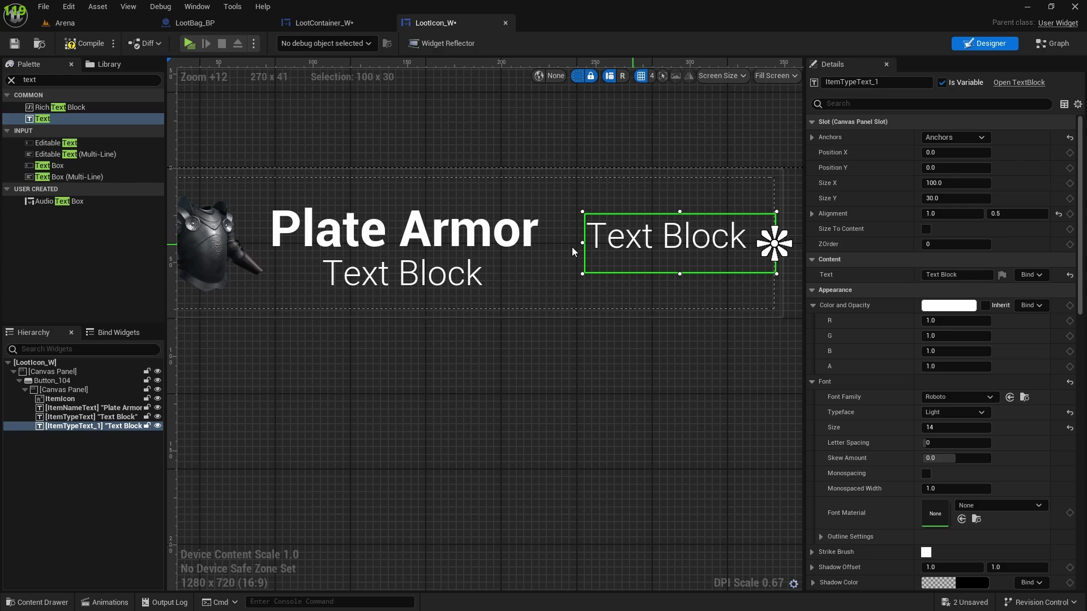
- Move the duplicated text block down and left until it sits directly beside the original item type text
{"action": "left_click_drag", "start_coordinate": [573, 252], "coordinate": [572, 295]}
{"action": "right_click_drag", "start_coordinate": [268, 468], "coordinate": [365, 515]}
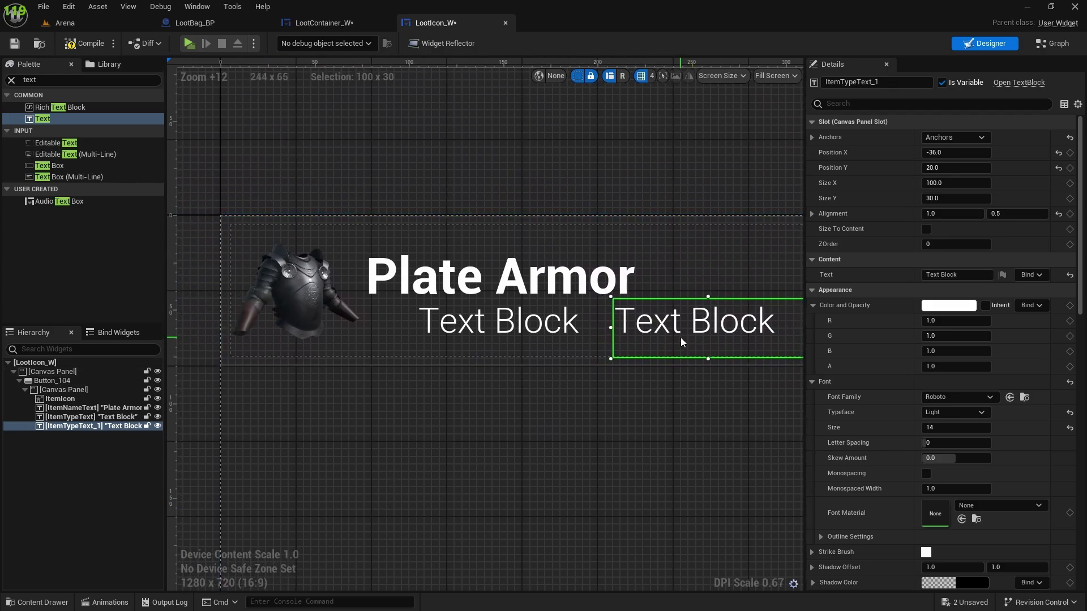
{"action": "left_click_drag", "start_coordinate": [682, 343], "coordinate": [657, 346]}
- Wrap ItemTypeText in a Horizontal Box and move the duplicated text block into that box after it
{"action": "left_click", "coordinate": [80, 418]}
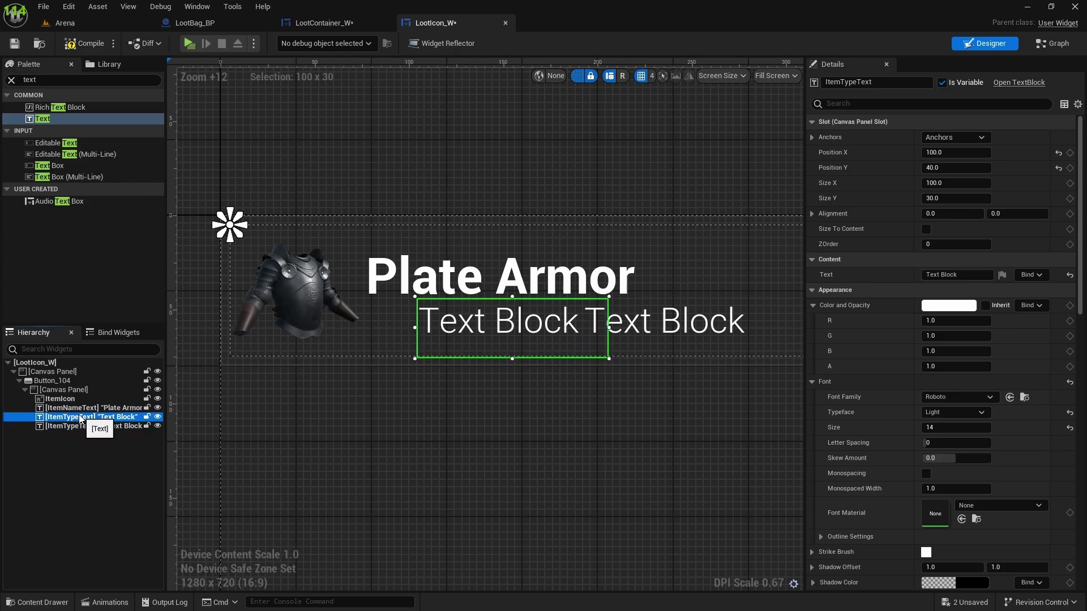
{"action": "right_click", "coordinate": [80, 419]}
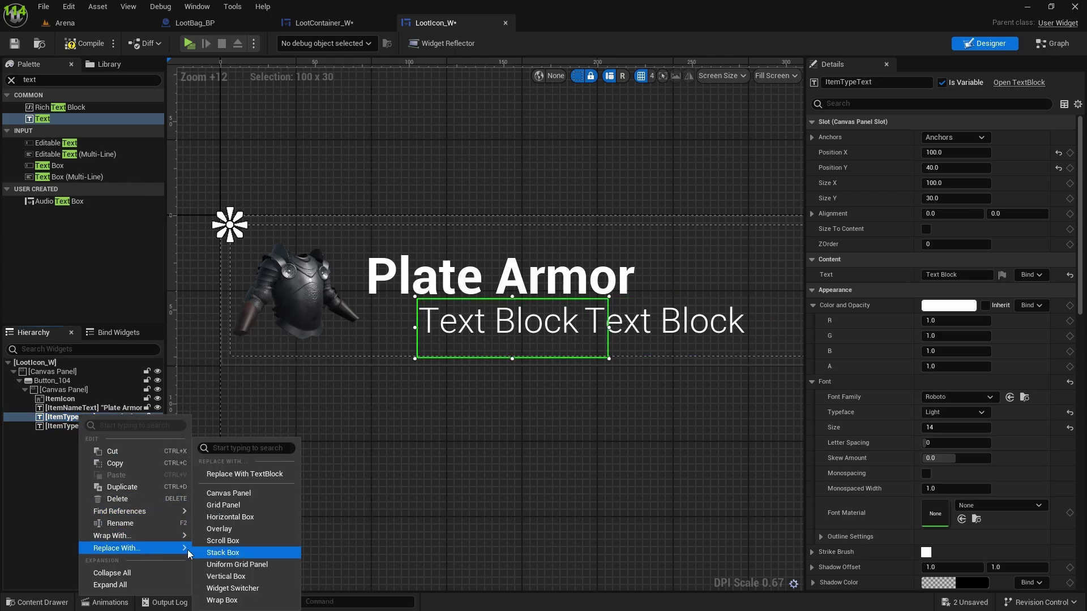
{"action": "mouse_move", "coordinate": [113, 536]}
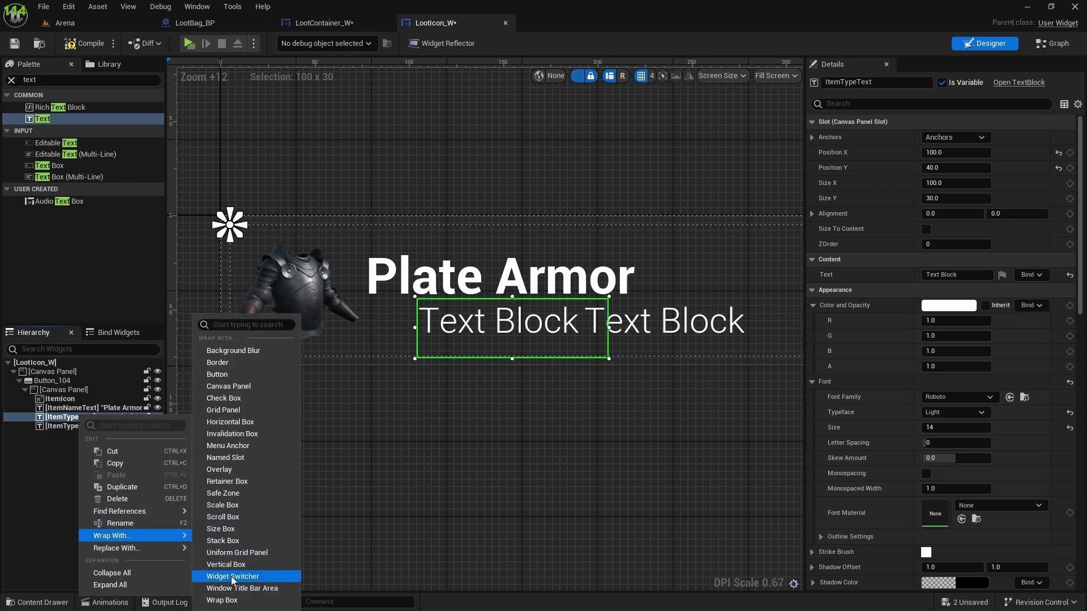
{"action": "left_click", "coordinate": [226, 422]}
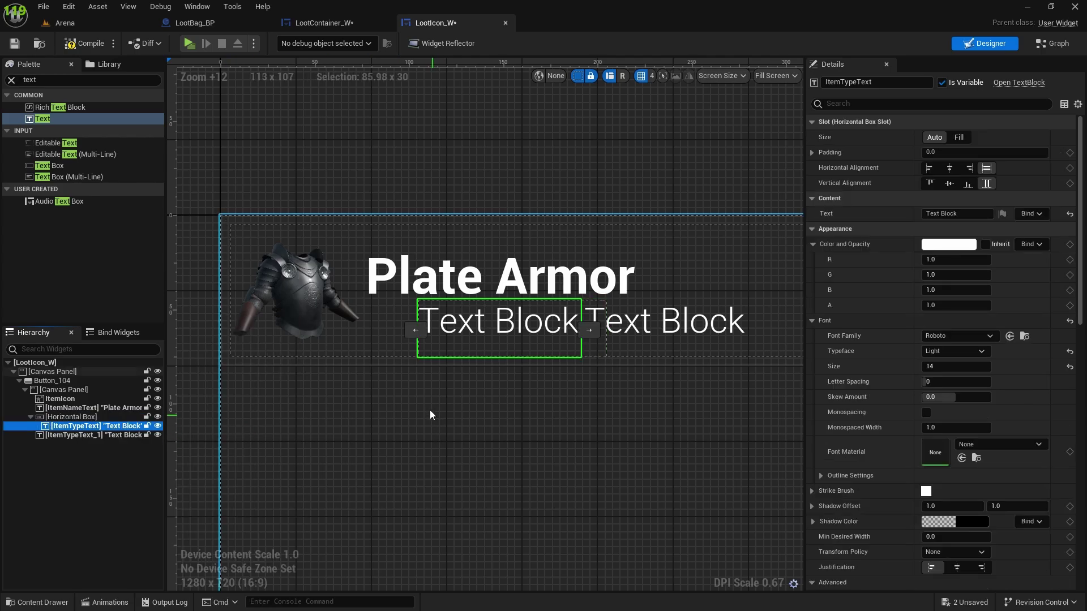
{"action": "left_click_drag", "start_coordinate": [73, 434], "coordinate": [77, 421]}
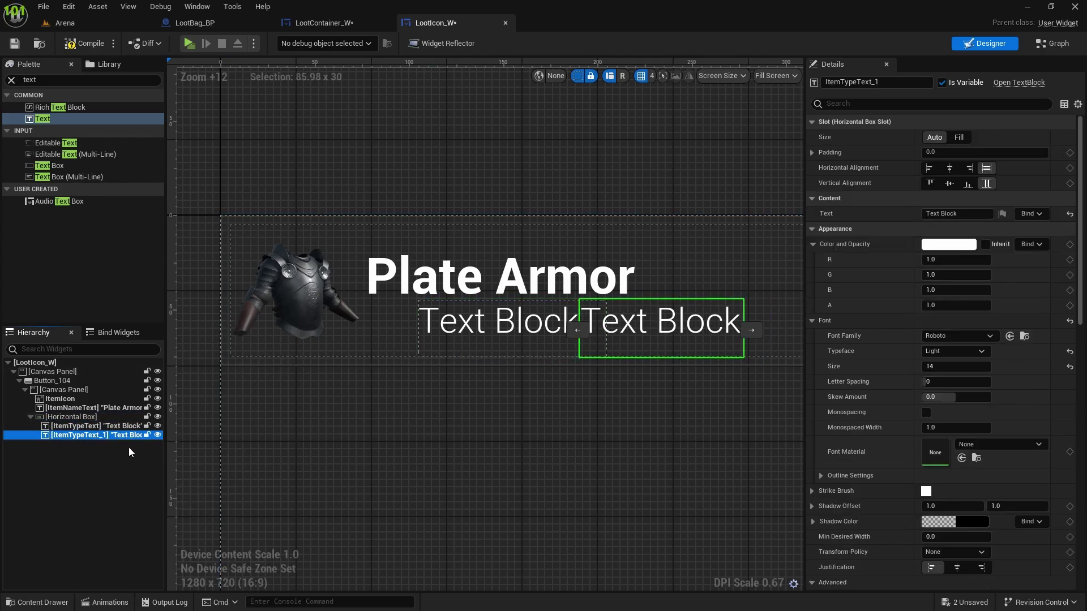
{"action": "left_click", "coordinate": [78, 429]}
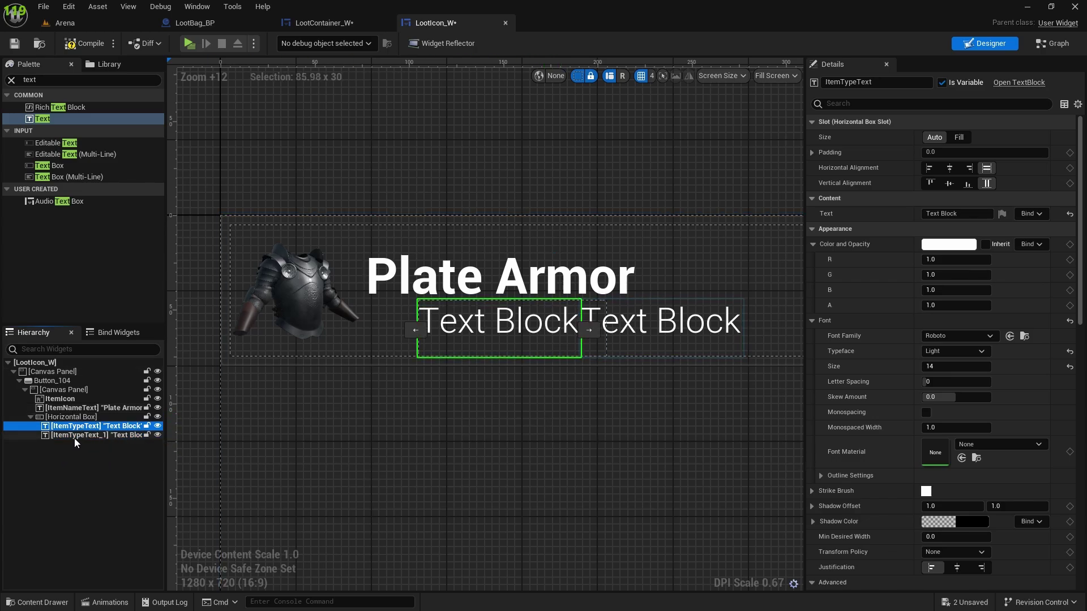
{"action": "left_click", "coordinate": [77, 436]}
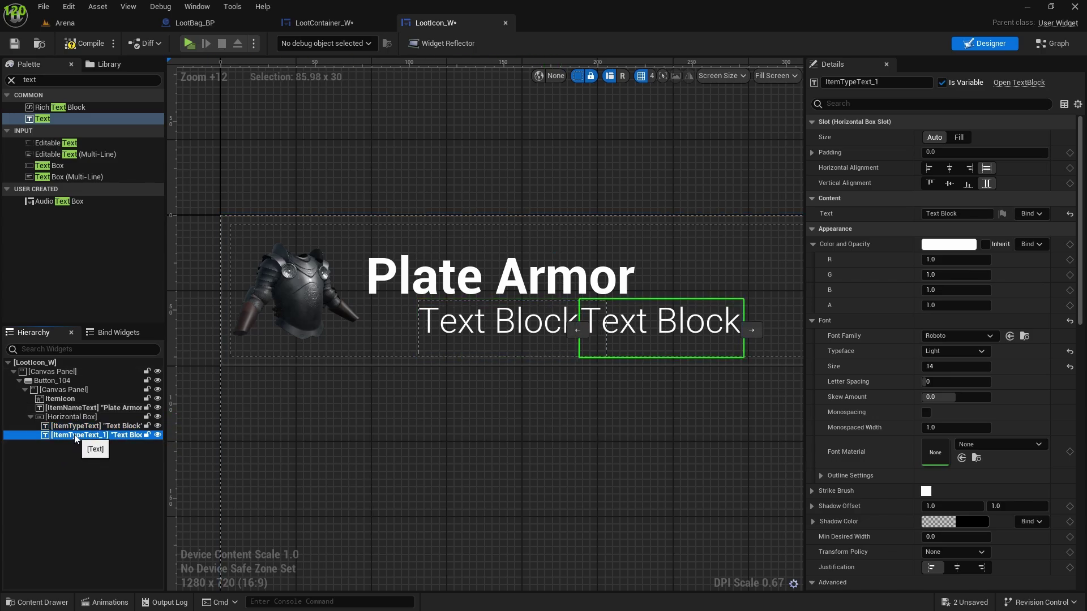
{"action": "left_click", "coordinate": [79, 426]}
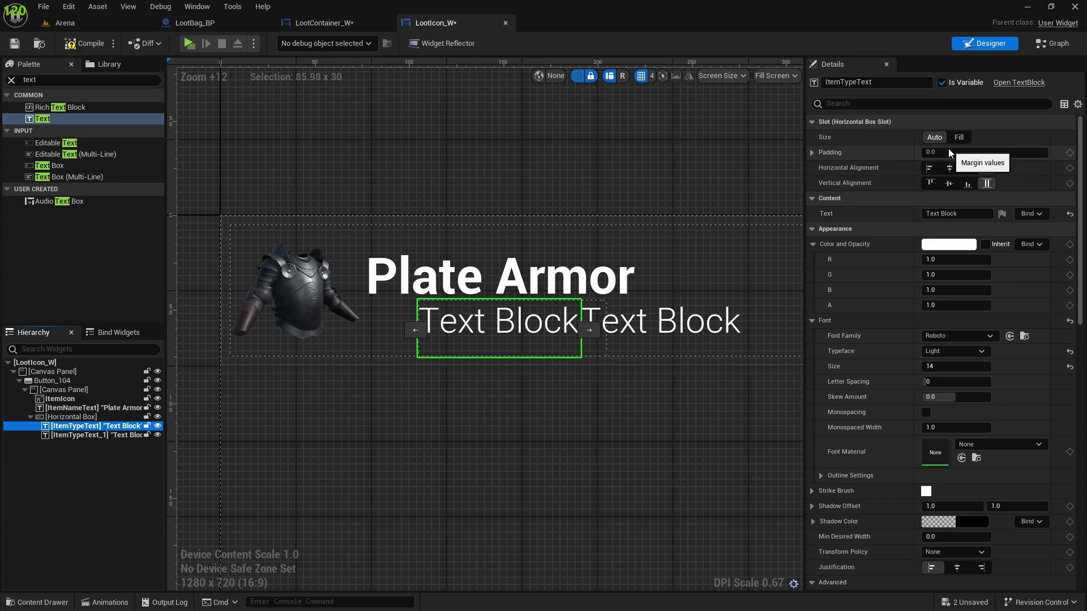
{"action": "left_click", "coordinate": [81, 417]}
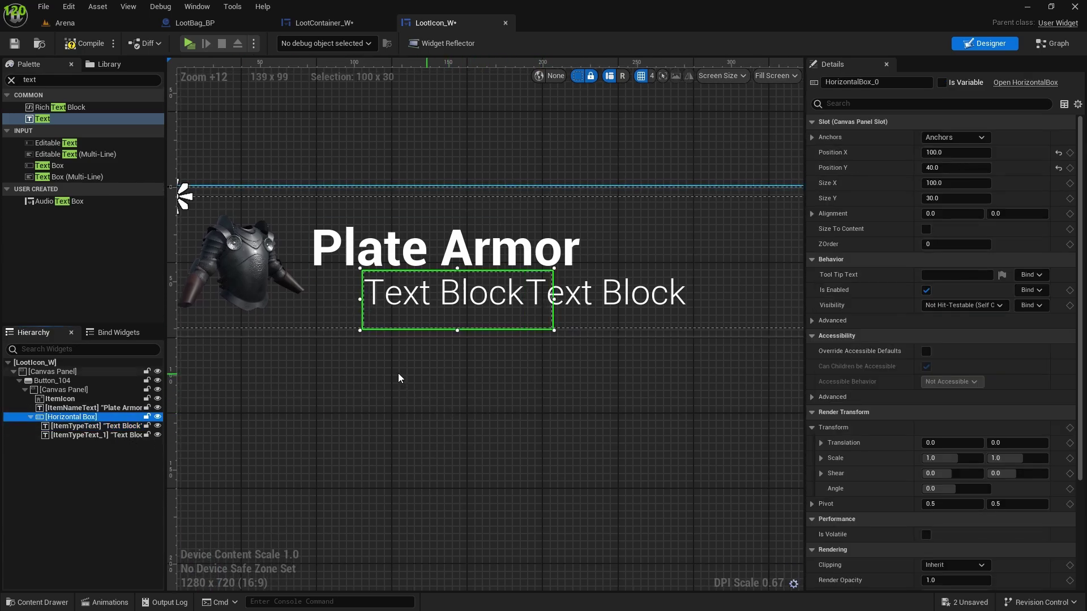
{"action": "left_click", "coordinate": [79, 434]}
{"action": "left_click", "coordinate": [76, 427]}
{"action": "scroll", "coordinate": [509, 365], "scroll_direction": "up", "scroll_amount": 2}
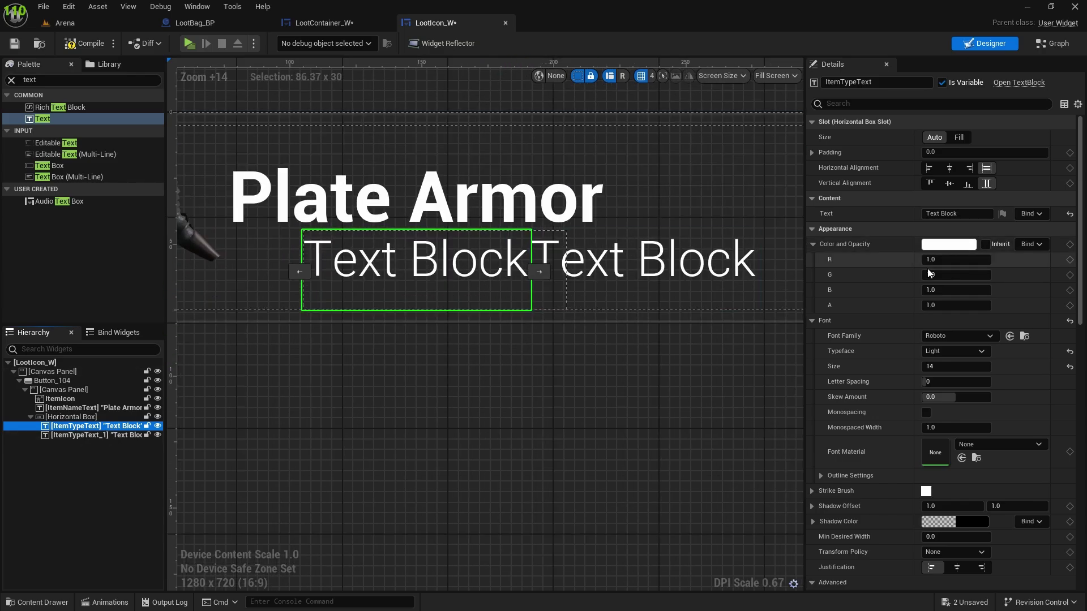
- Rename the second text block in the Horizontal Box to ItemRarityText and compile the widget
{"action": "left_click", "coordinate": [84, 435]}
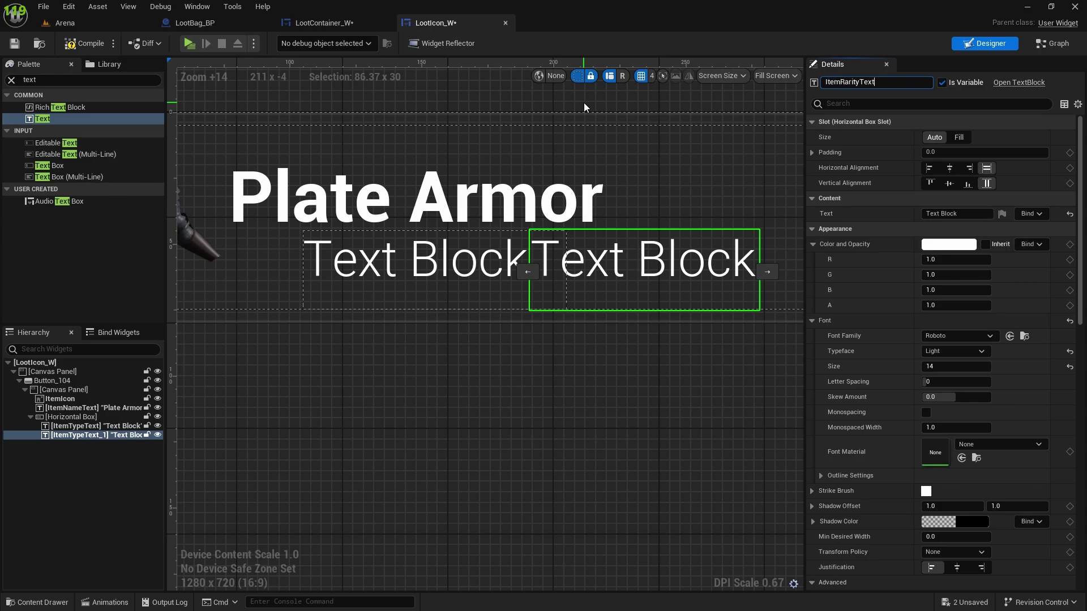
{"action": "left_click", "coordinate": [558, 406]}
{"action": "scroll", "coordinate": [566, 362], "scroll_direction": "down", "scroll_amount": 3}
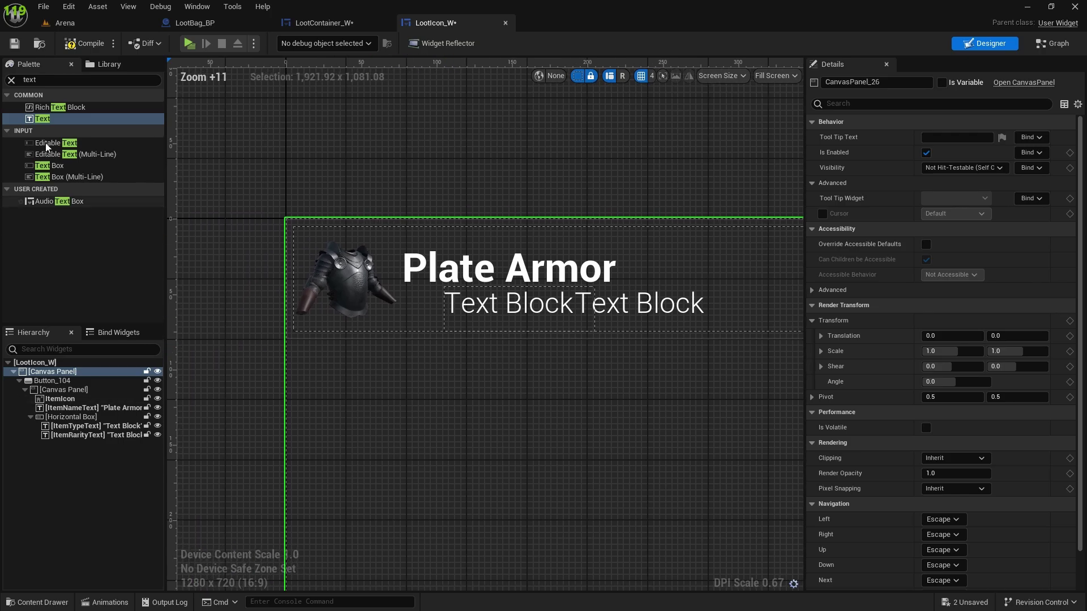
{"action": "left_click", "coordinate": [82, 45]}
- Set the displayed text of ItemTypeText to "MainHand"
{"action": "right_click_drag", "start_coordinate": [656, 303], "coordinate": [600, 300]}
{"action": "left_click", "coordinate": [600, 300]}
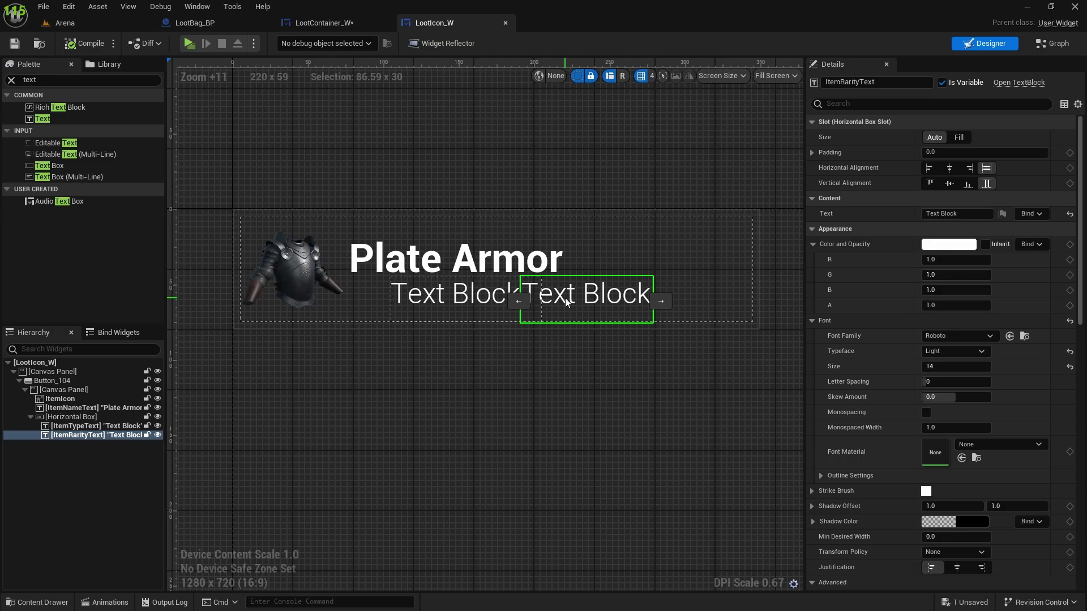
{"action": "left_click", "coordinate": [99, 427]}
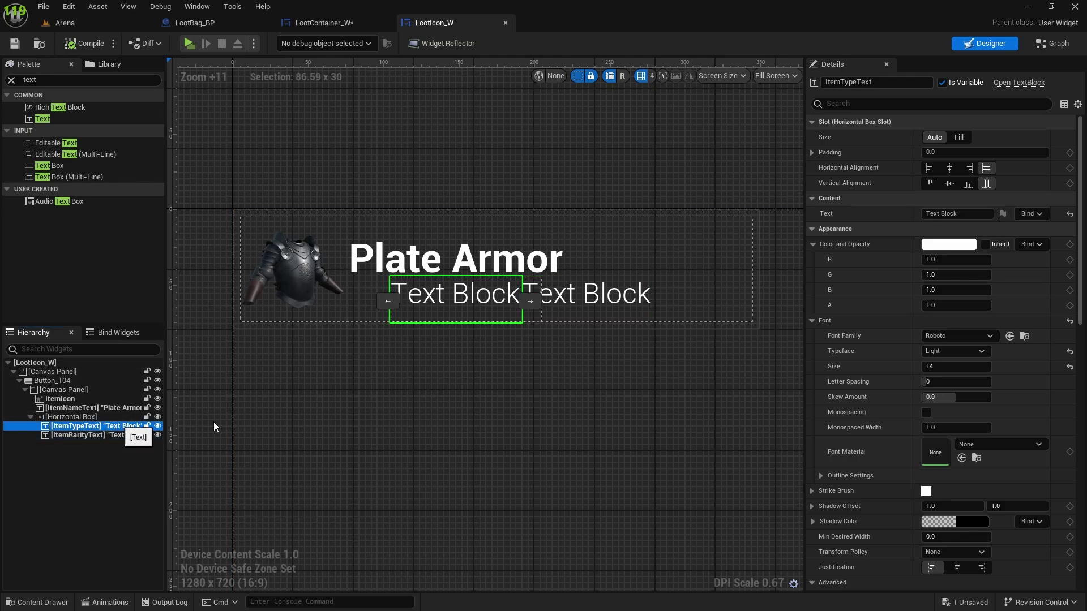
{"action": "left_click", "coordinate": [971, 213]}
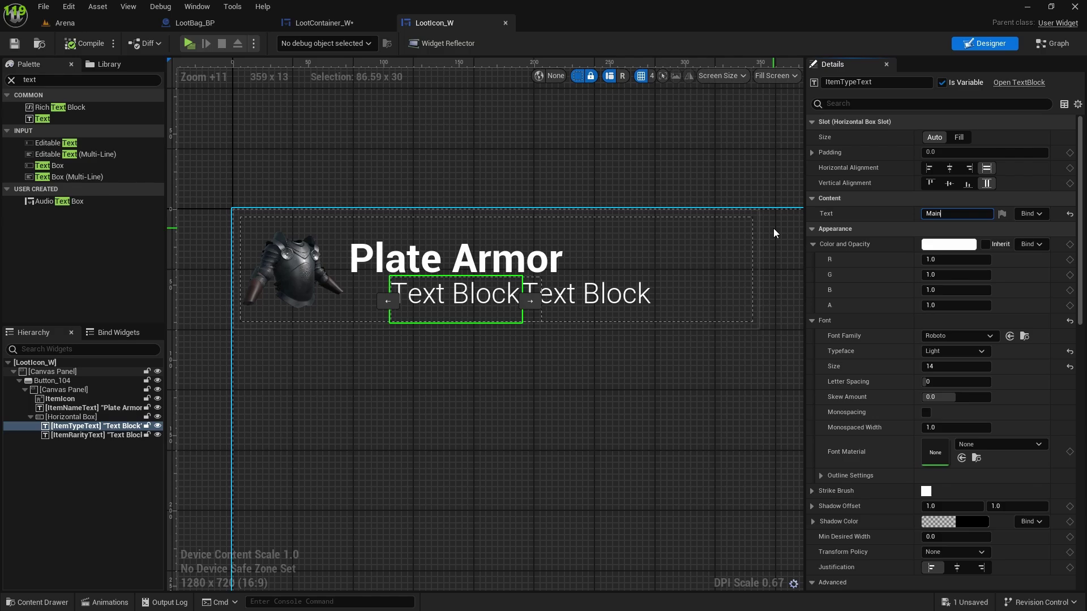
{"action": "type", "text": "MainHand"}
{"action": "key", "text": "Return"}
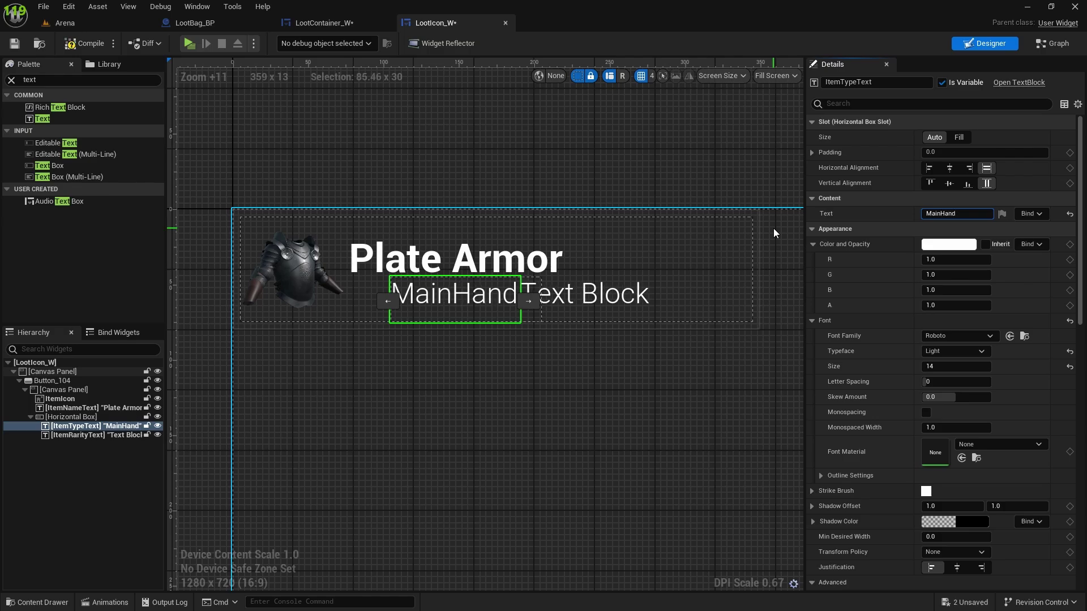
- Set the displayed text of ItemRarityText to "Epick"
{"action": "left_click", "coordinate": [589, 294]}
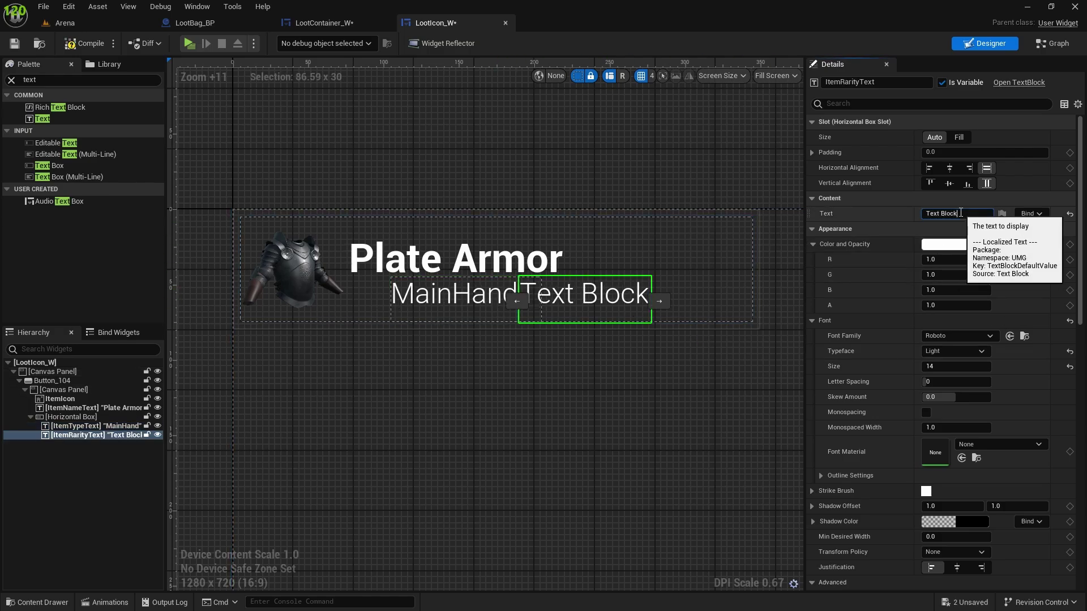
{"action": "left_click", "coordinate": [954, 214]}
{"action": "type", "text": "Epick"}
{"action": "key", "text": "Return"}
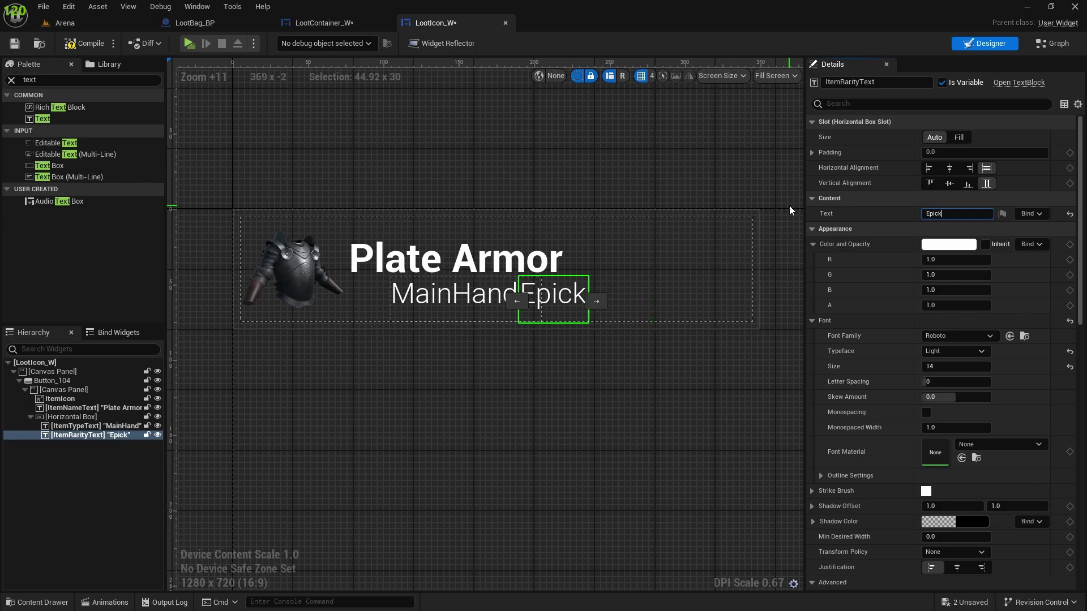
- Append a hyphen to the ItemTypeText content so that it reads "MainHand-"
{"action": "left_click", "coordinate": [453, 294]}
{"action": "scroll", "coordinate": [538, 334], "scroll_direction": "up", "scroll_amount": 2}
{"action": "scroll", "coordinate": [538, 334], "scroll_direction": "up", "scroll_amount": 1}
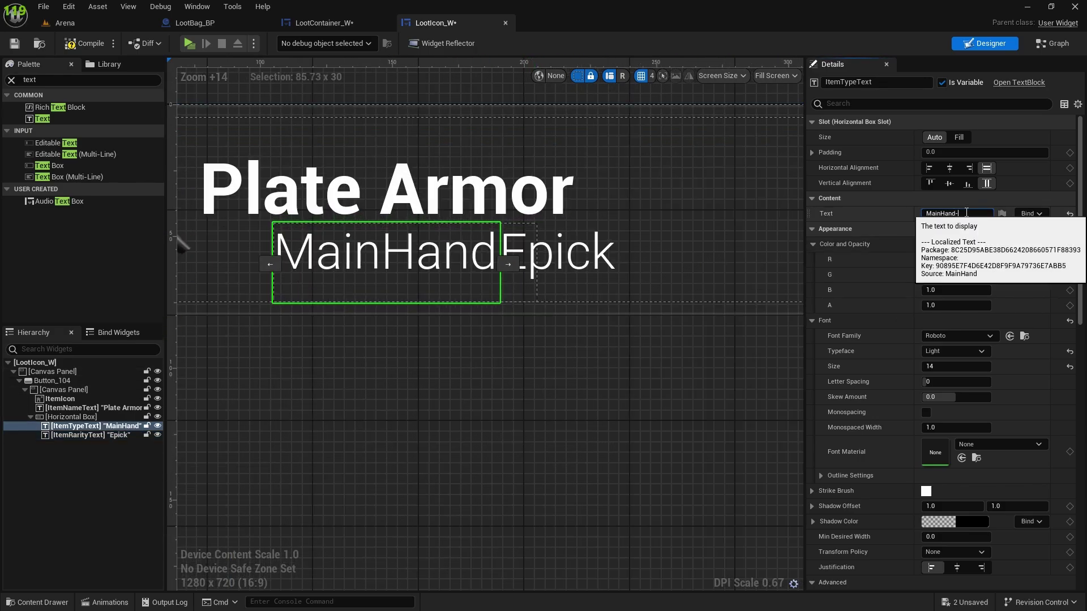
{"action": "key", "text": "Return"}
{"action": "scroll", "coordinate": [532, 359], "scroll_direction": "down", "scroll_amount": 1}
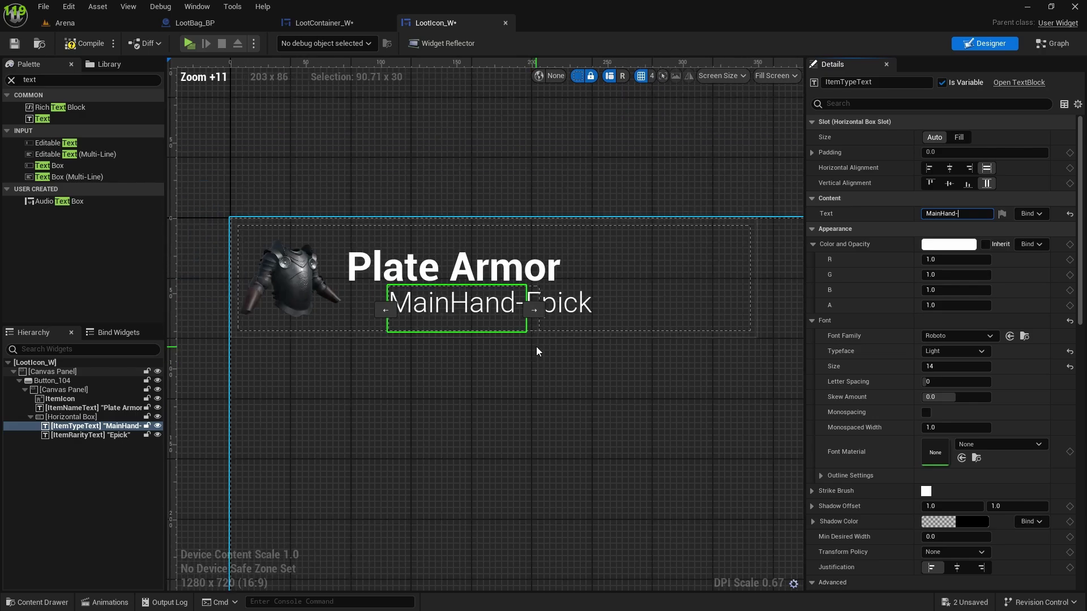
{"action": "left_click", "coordinate": [522, 348]}
{"action": "scroll", "coordinate": [529, 345], "scroll_direction": "down", "scroll_amount": 3}
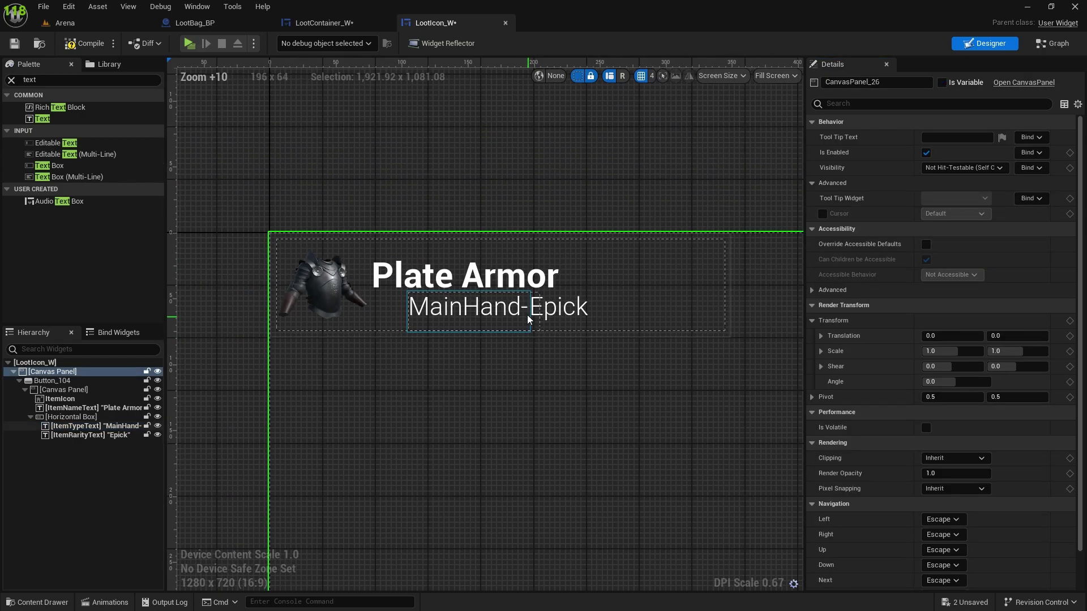
- Correct the displayed text of ItemRarityText to "Epic"
{"action": "left_click", "coordinate": [560, 310]}
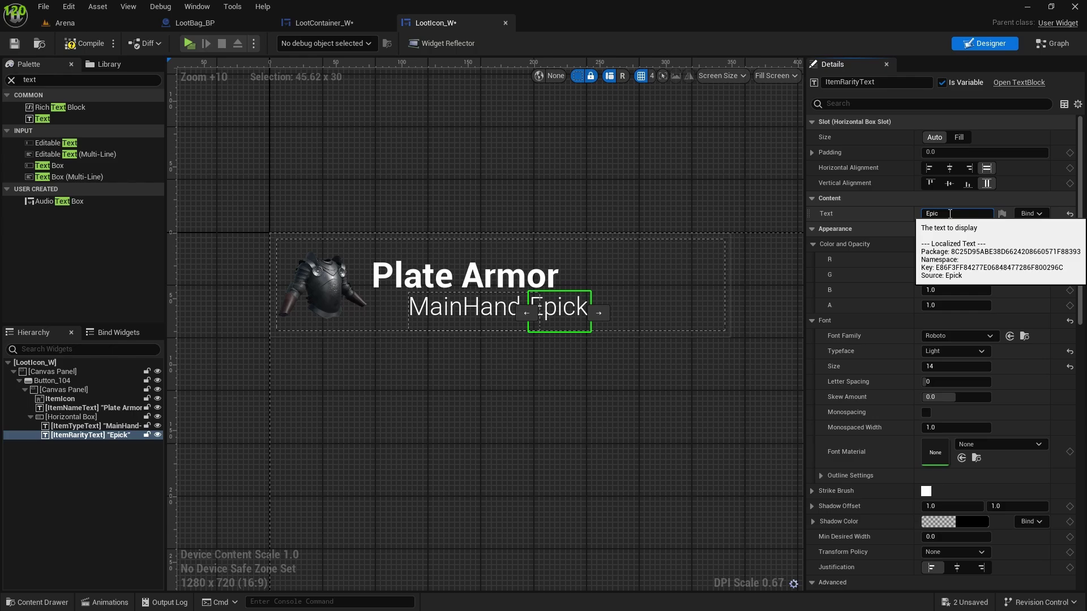
{"action": "left_click", "coordinate": [437, 345]}
{"action": "scroll", "coordinate": [437, 344], "scroll_direction": "up", "scroll_amount": 3}
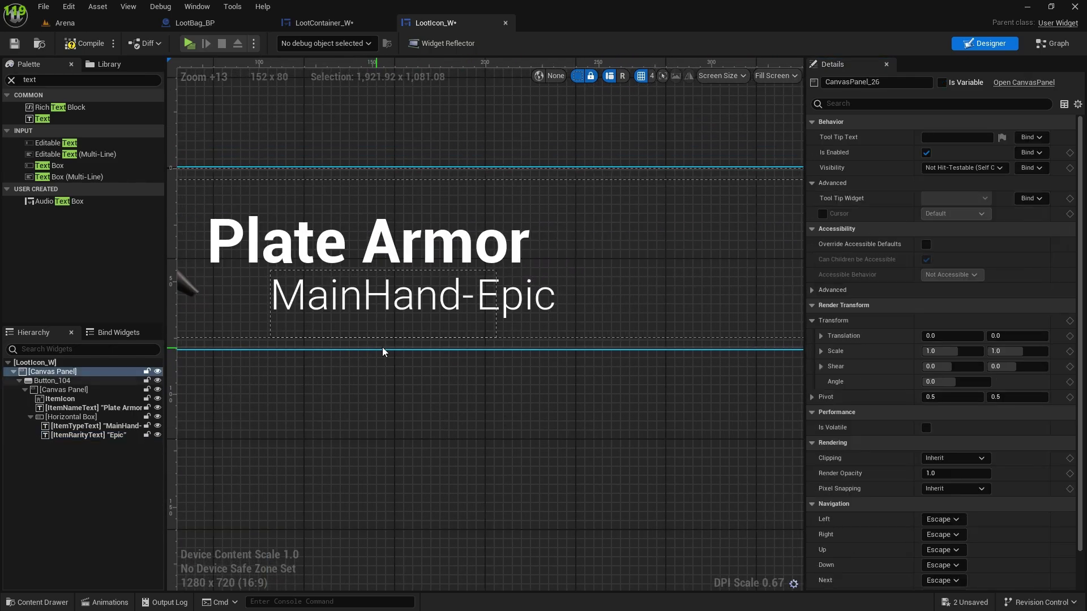
{"action": "scroll", "coordinate": [382, 351], "scroll_direction": "down", "scroll_amount": 3}
{"action": "right_click_drag", "start_coordinate": [328, 383], "coordinate": [460, 351]}
{"action": "left_click", "coordinate": [500, 269]}
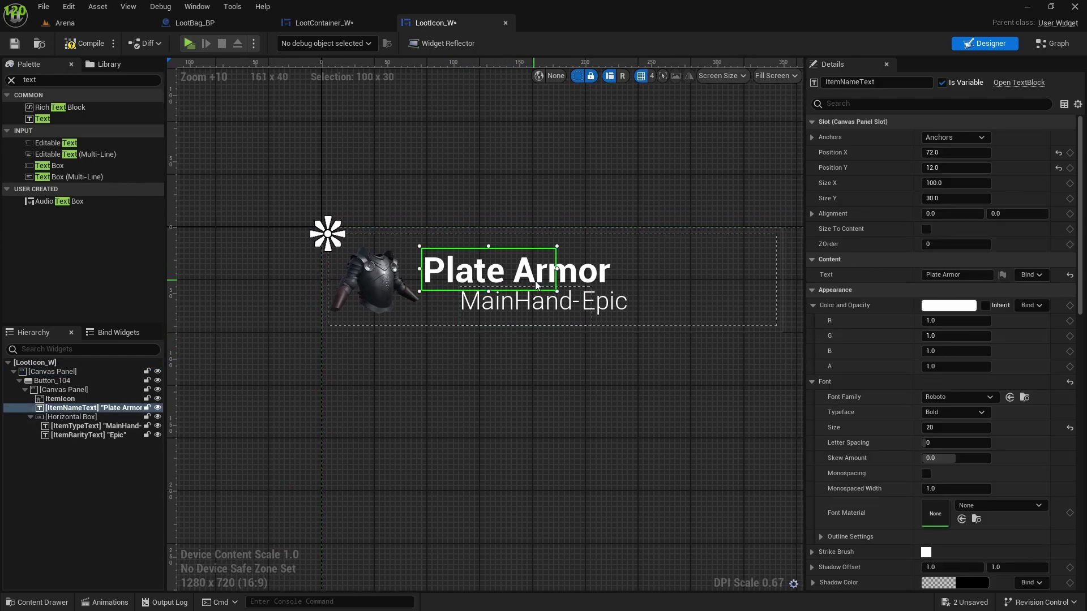
{"action": "scroll", "coordinate": [483, 262], "scroll_direction": "up", "scroll_amount": 3}
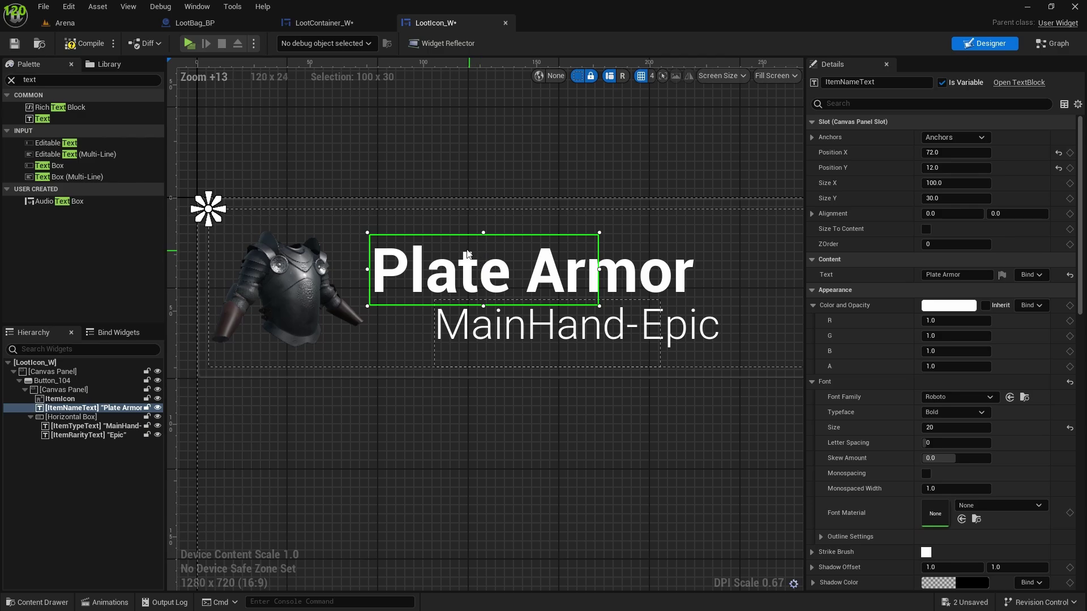
{"action": "right_click_drag", "start_coordinate": [693, 247], "coordinate": [575, 250]}
{"action": "left_click", "coordinate": [559, 272]}
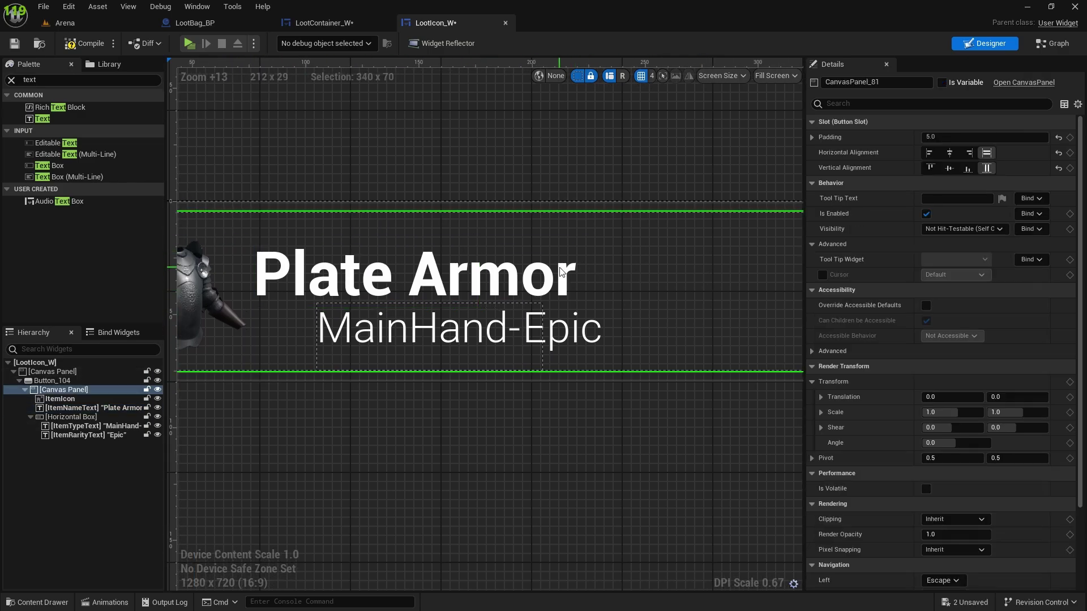
- Save the LootIcon_W widget and open its event graph
{"action": "left_click", "coordinate": [528, 275]}
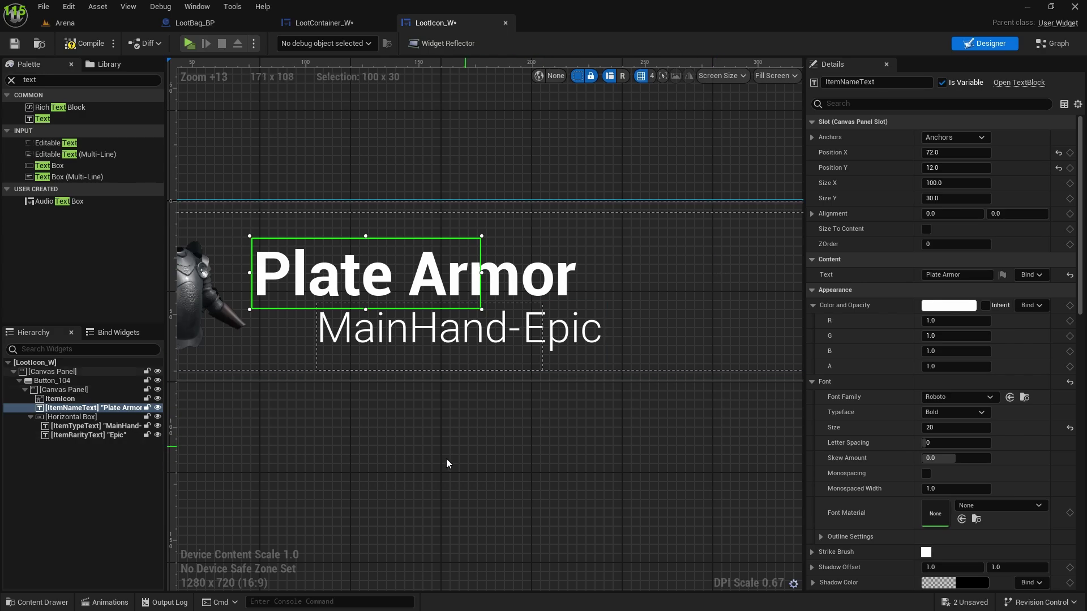
{"action": "scroll", "coordinate": [496, 398], "scroll_direction": "down", "scroll_amount": 2}
{"action": "right_click_drag", "start_coordinate": [496, 397], "coordinate": [618, 326]}
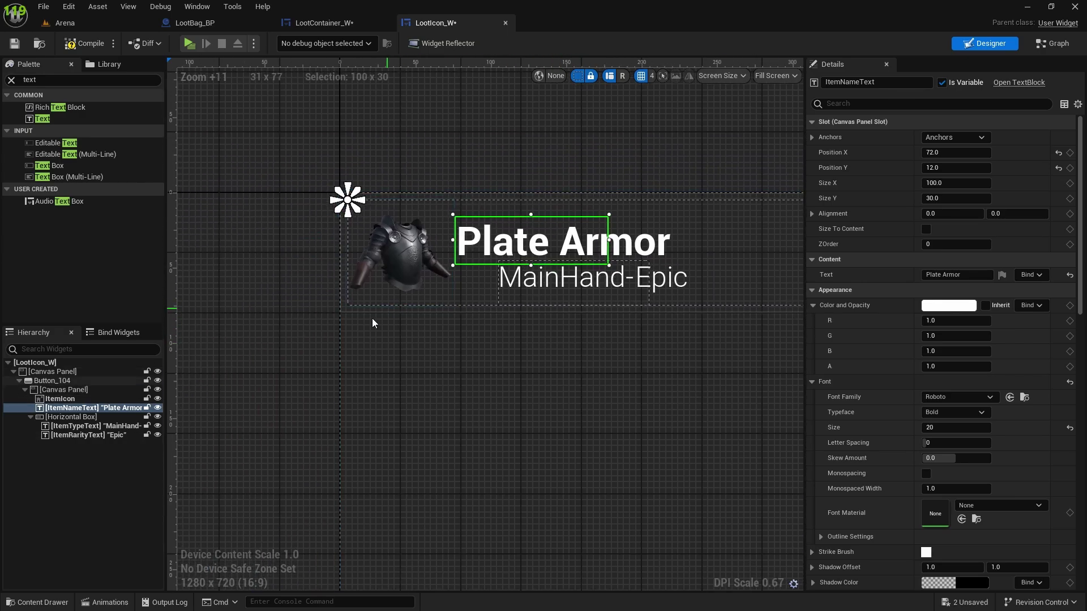
{"action": "left_click", "coordinate": [14, 43]}
{"action": "left_click", "coordinate": [1053, 43]}
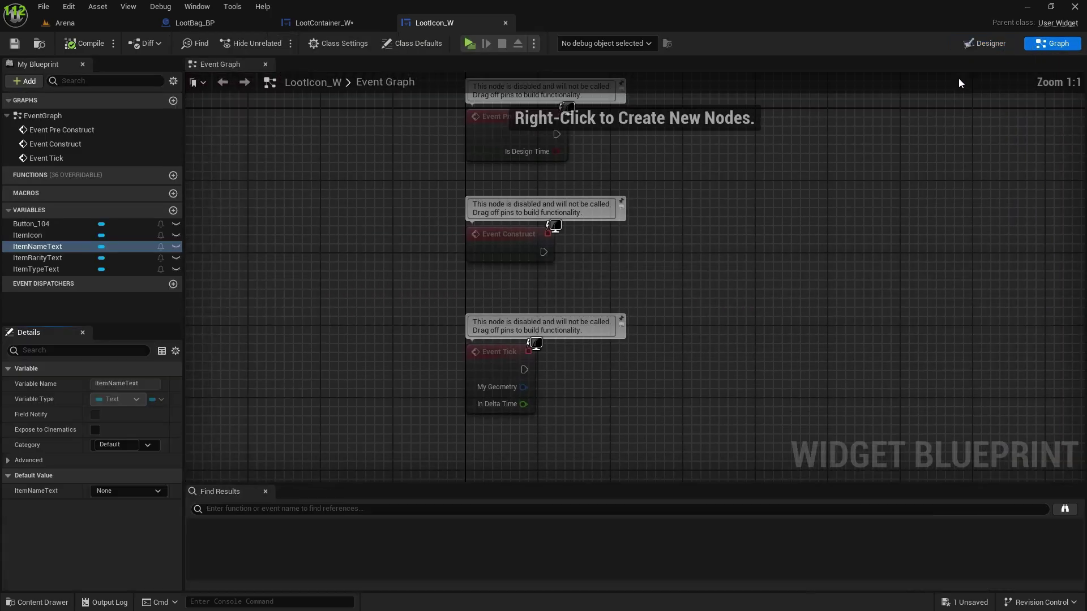
- Create a variable named ItemInfo and set its type to the Item Info S structure
{"action": "left_click", "coordinate": [173, 211]}
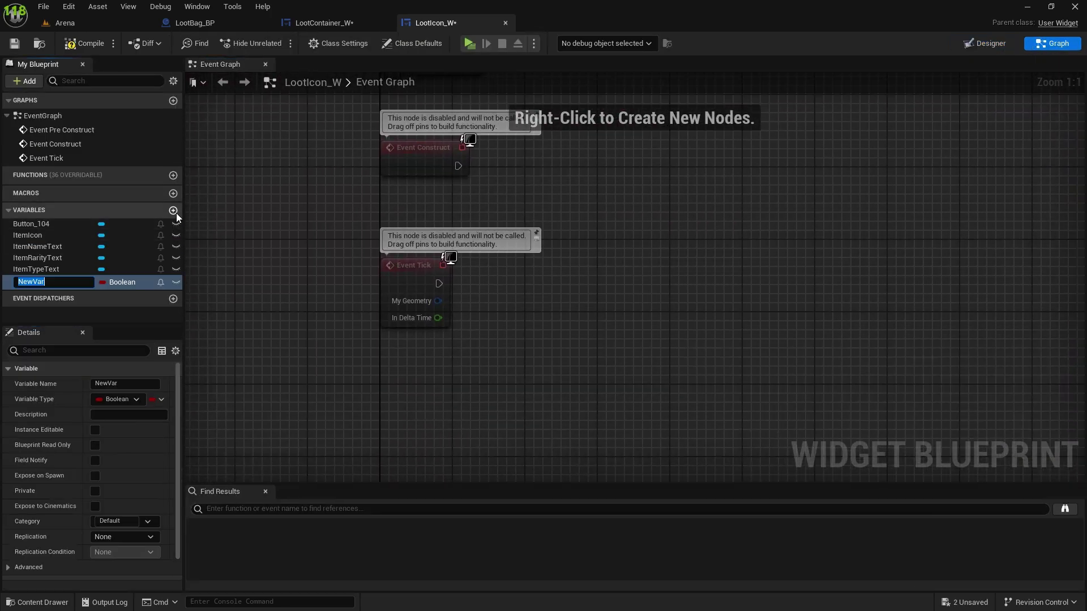
{"action": "type", "text": "ItemInfo"}
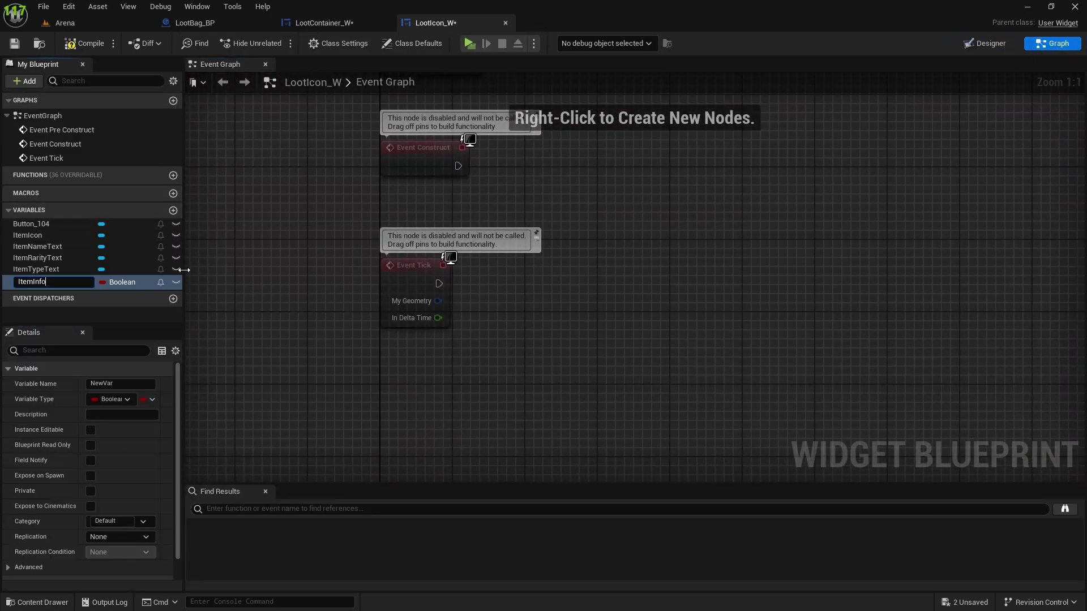
{"action": "key", "text": "Return"}
{"action": "left_click", "coordinate": [126, 281]}
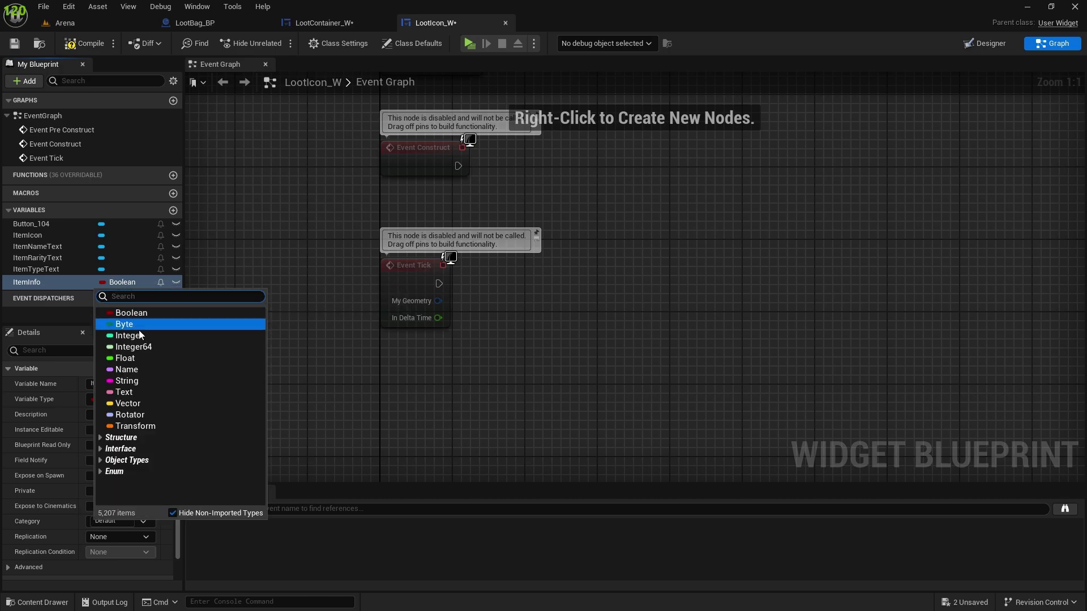
{"action": "type", "text": "ItemInfo"}
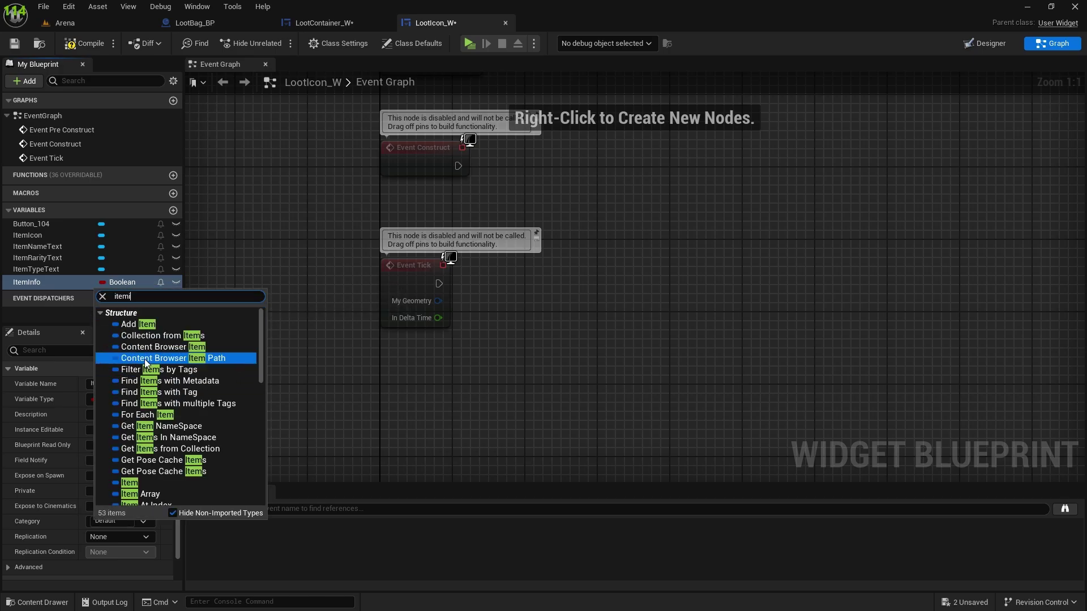
{"action": "left_click", "coordinate": [169, 321]}
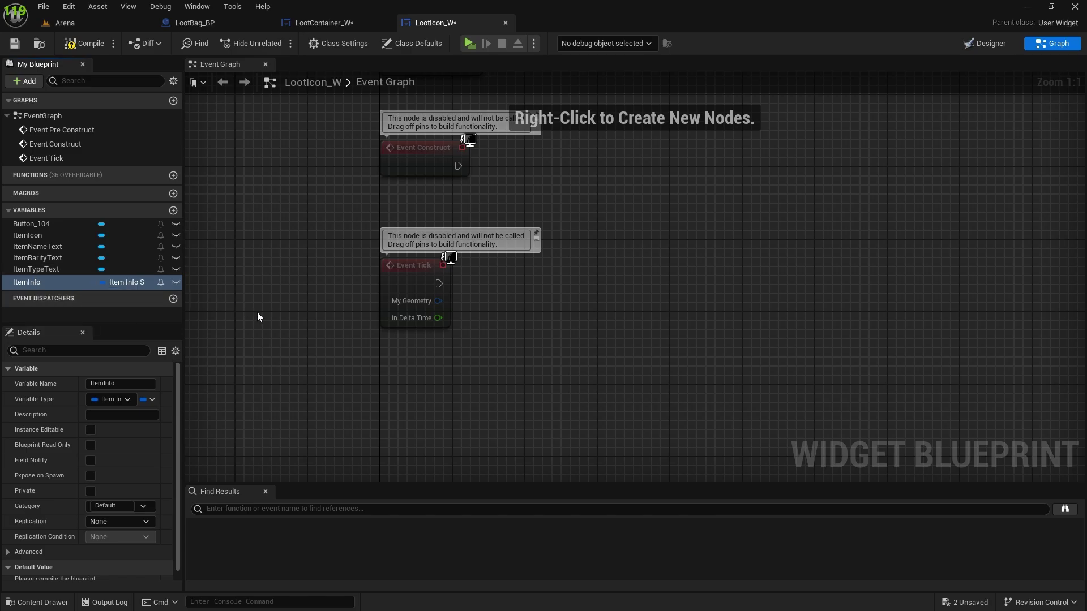
- Delete the Event Tick and Event Pre Construct nodes from the event graph
{"action": "right_click_drag", "start_coordinate": [259, 313], "coordinate": [256, 383]}
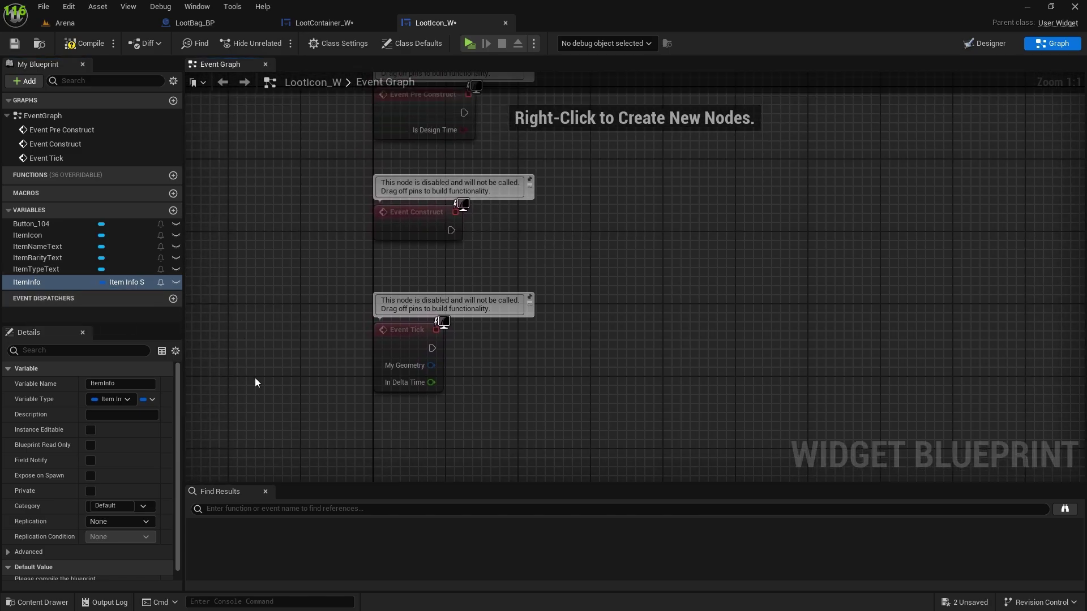
{"action": "left_click", "coordinate": [421, 342]}
{"action": "key", "text": "Delete"}
{"action": "right_click_drag", "start_coordinate": [528, 323], "coordinate": [506, 410]}
{"action": "left_click", "coordinate": [374, 202]}
{"action": "key", "text": "Delete"}
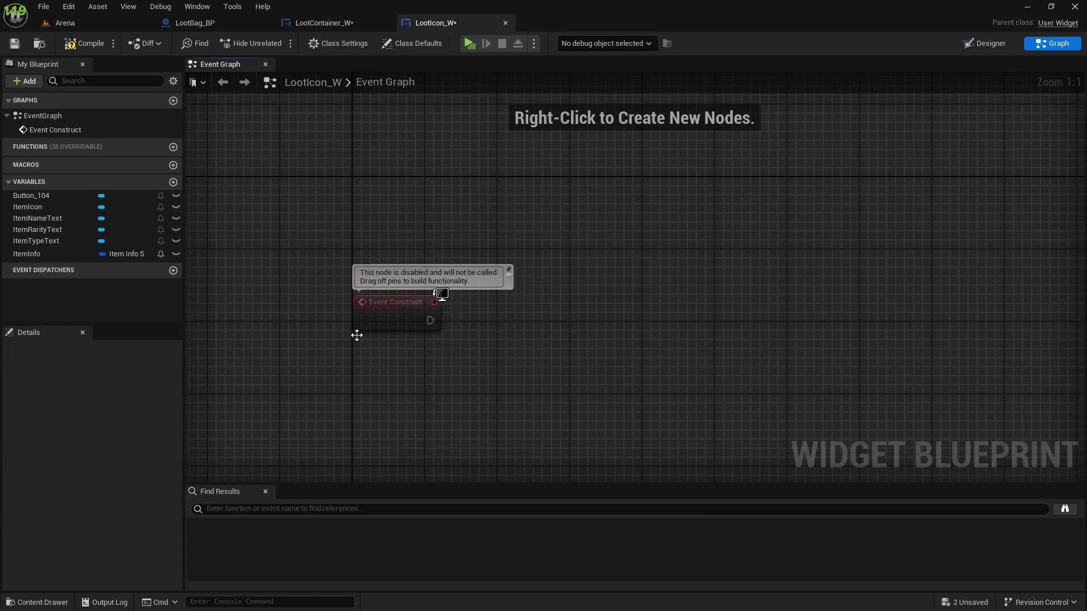
- Add a custom event named SetLootIcon and position it below Event Construct
{"action": "right_click_drag", "start_coordinate": [372, 348], "coordinate": [420, 181]}
{"action": "right_click", "coordinate": [451, 275]}
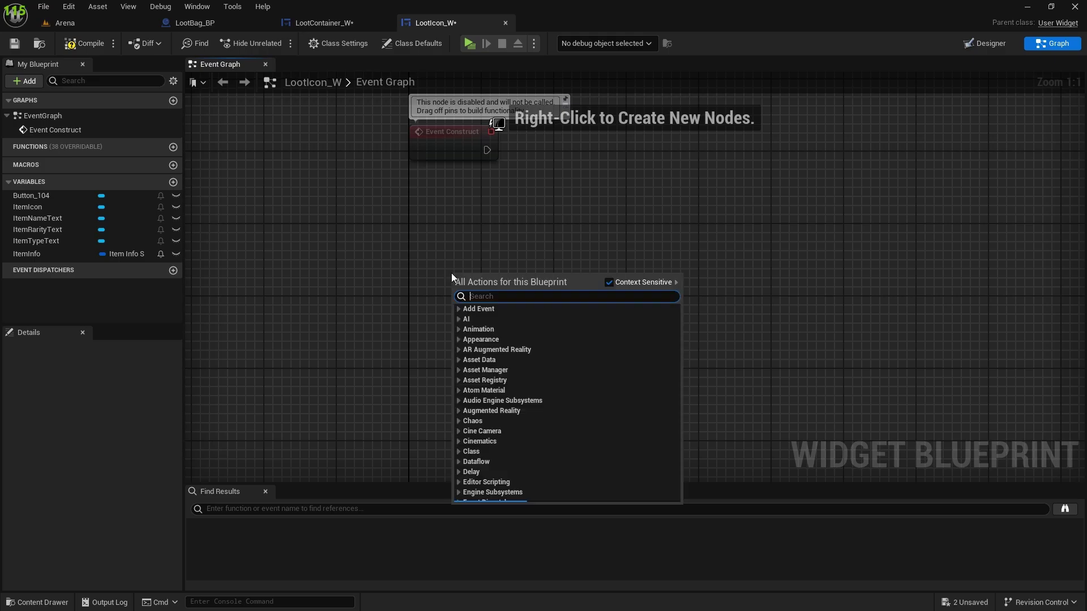
{"action": "type", "text": "custom"}
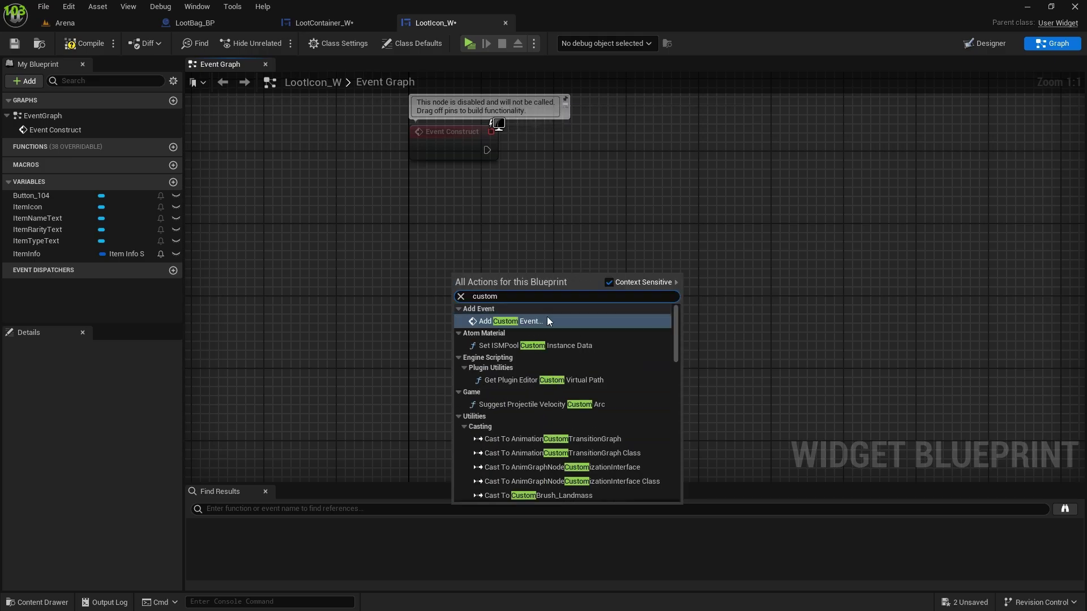
{"action": "left_click", "coordinate": [547, 317]}
{"action": "type", "text": "SetLootIcon"}
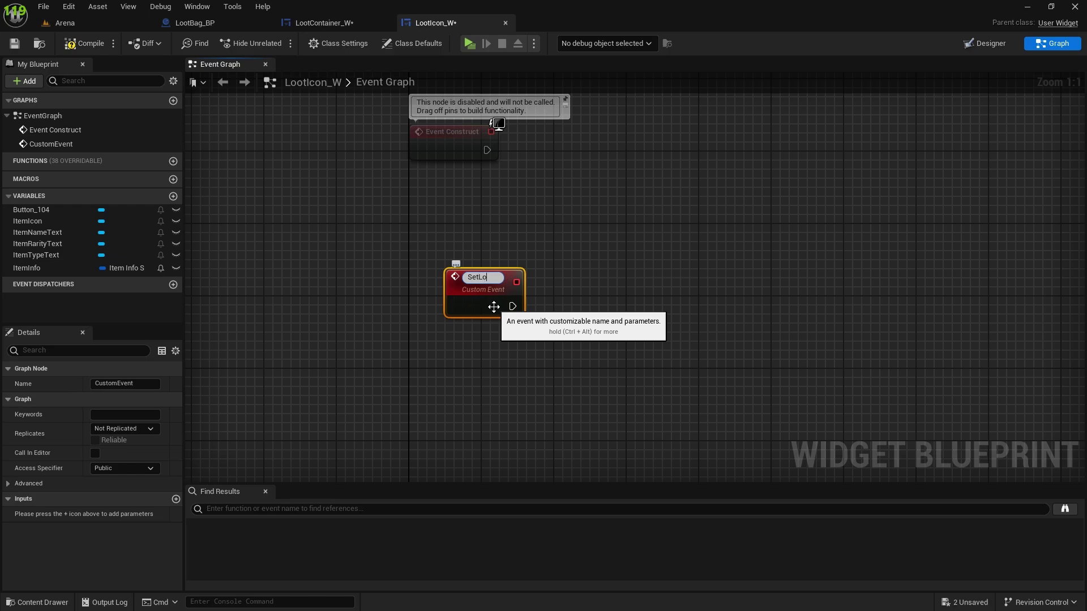
{"action": "left_click", "coordinate": [461, 362]}
{"action": "left_click_drag", "start_coordinate": [492, 287], "coordinate": [428, 313]}
{"action": "right_click_drag", "start_coordinate": [531, 391], "coordinate": [490, 308]}
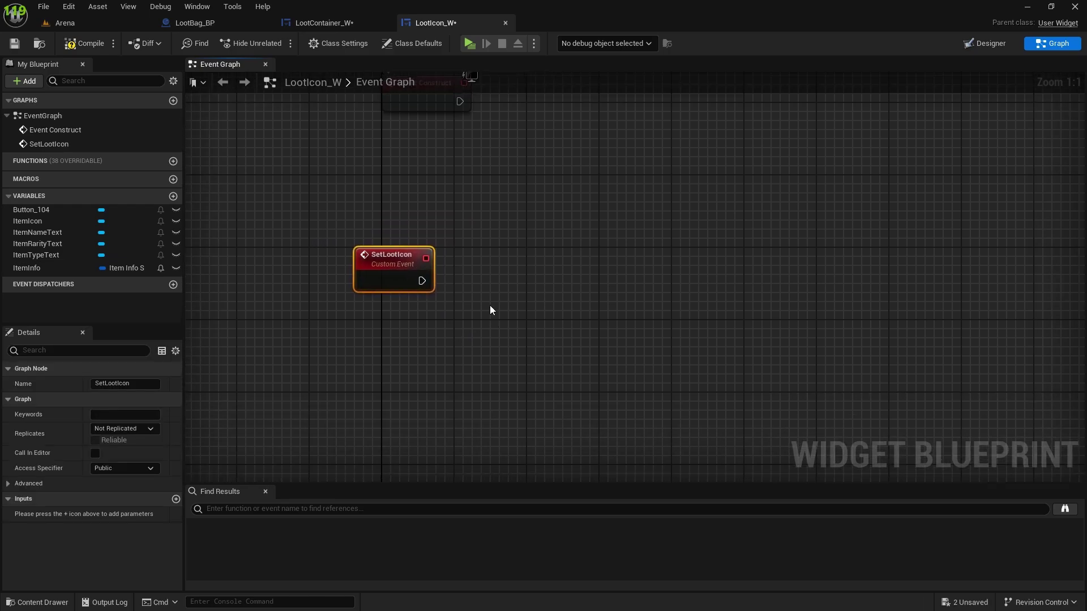
{"action": "right_click_drag", "start_coordinate": [401, 335], "coordinate": [427, 578]}
{"action": "right_click_drag", "start_coordinate": [498, 315], "coordinate": [510, 194]}
{"action": "left_click", "coordinate": [416, 168]}
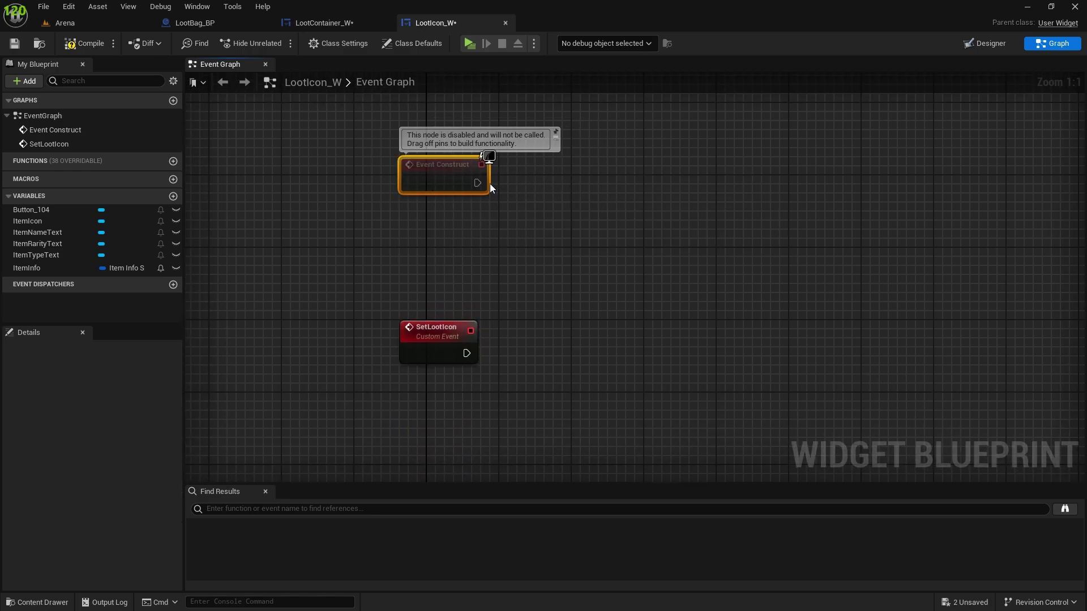
{"action": "right_click_drag", "start_coordinate": [360, 194], "coordinate": [425, 168]}
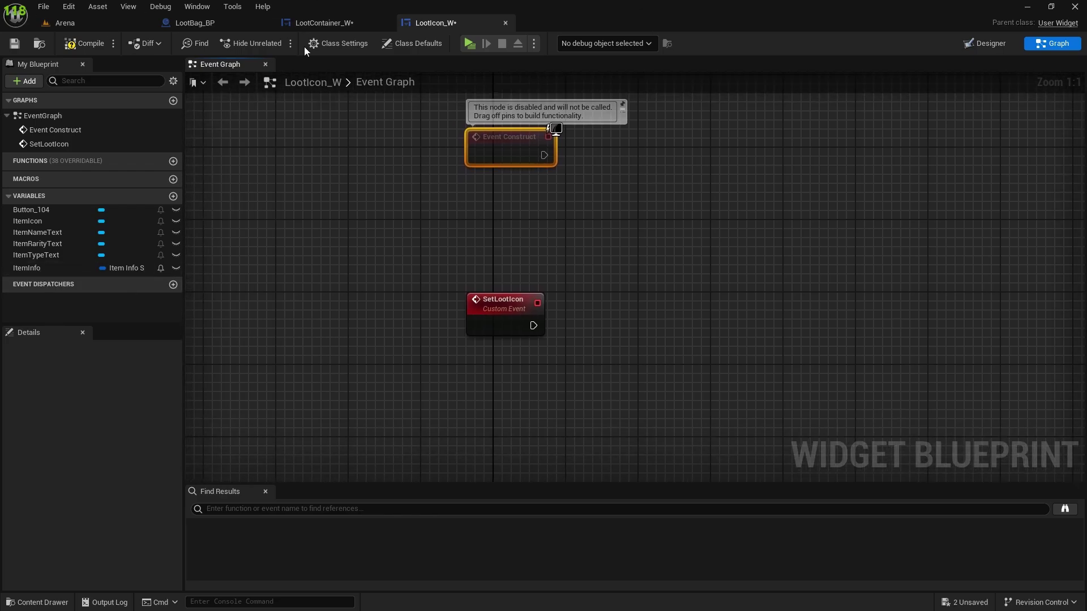
{"action": "left_click", "coordinate": [515, 310]}
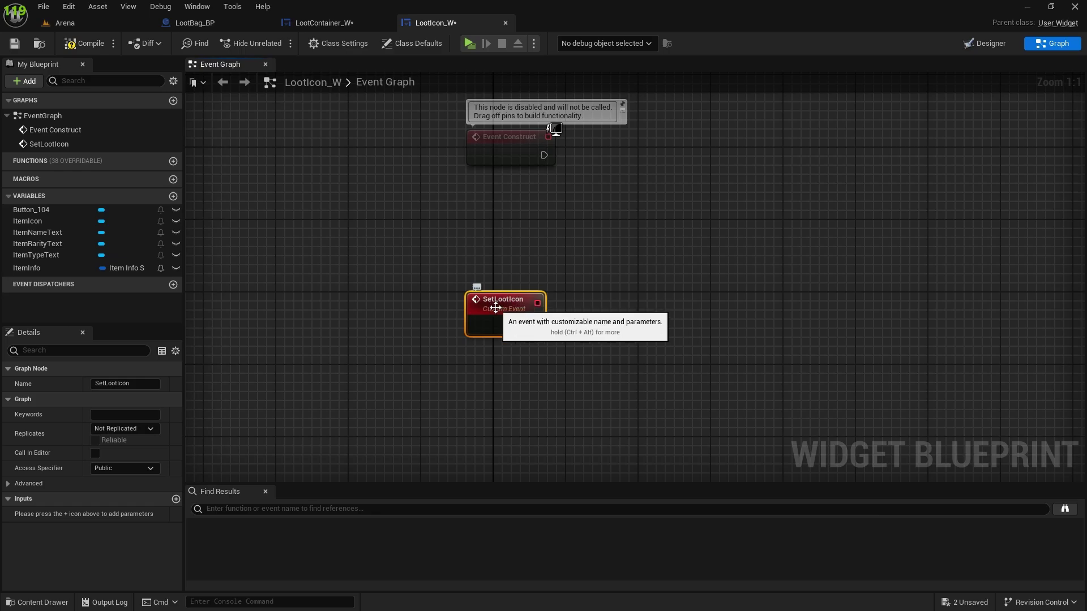
{"action": "left_click", "coordinate": [547, 256]}
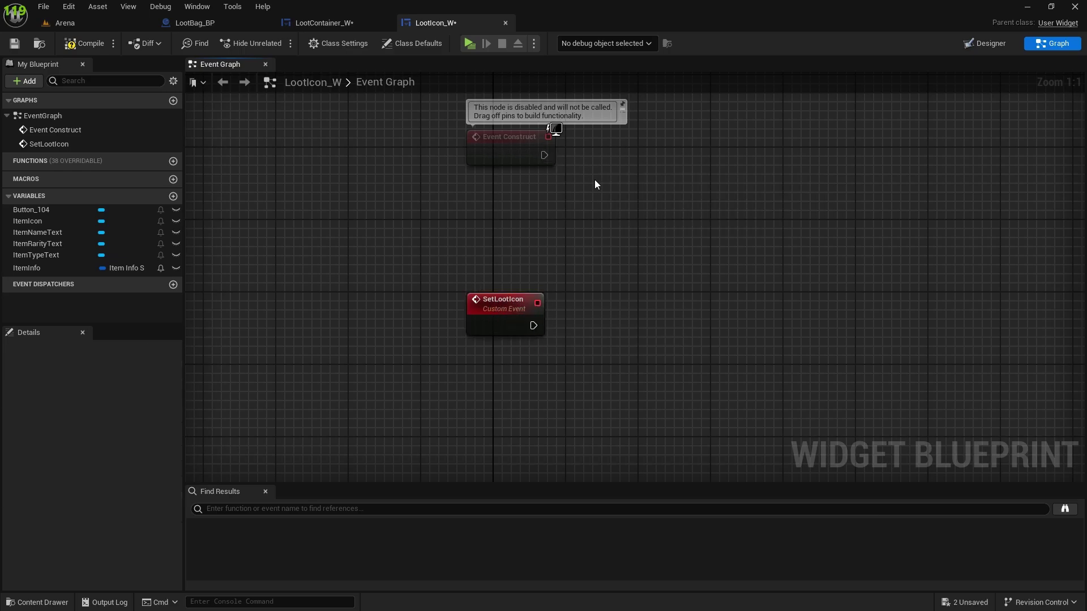
- Run a Cast To Player_BP node from SetLootIcon, with Get Player Character feeding its Object input
{"action": "right_click_drag", "start_coordinate": [657, 254], "coordinate": [591, 191]}
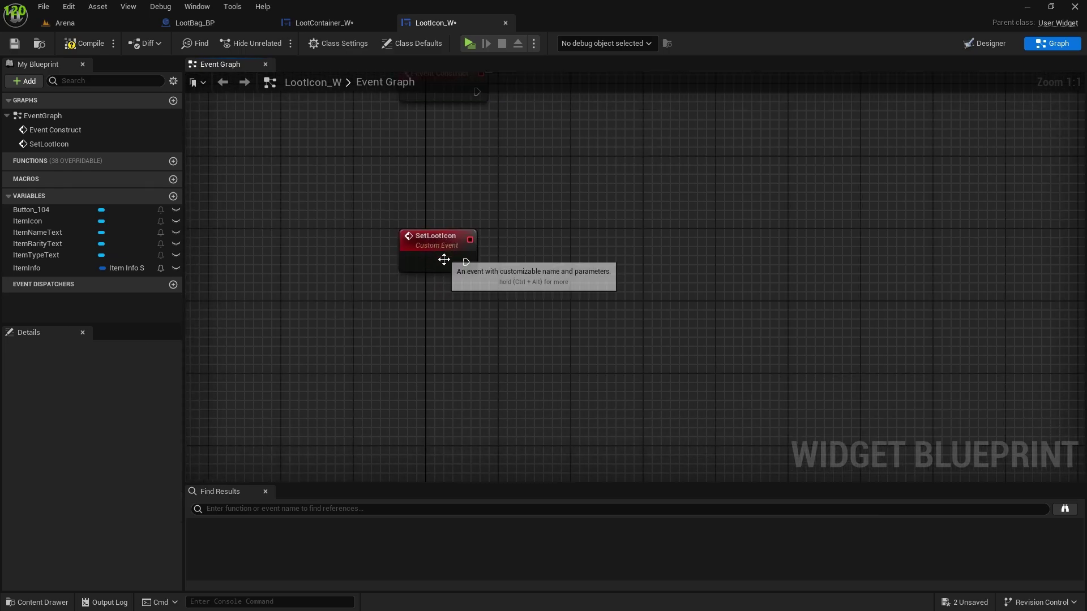
{"action": "left_click_drag", "start_coordinate": [465, 262], "coordinate": [585, 274]}
{"action": "type", "text": "cast to pla"}
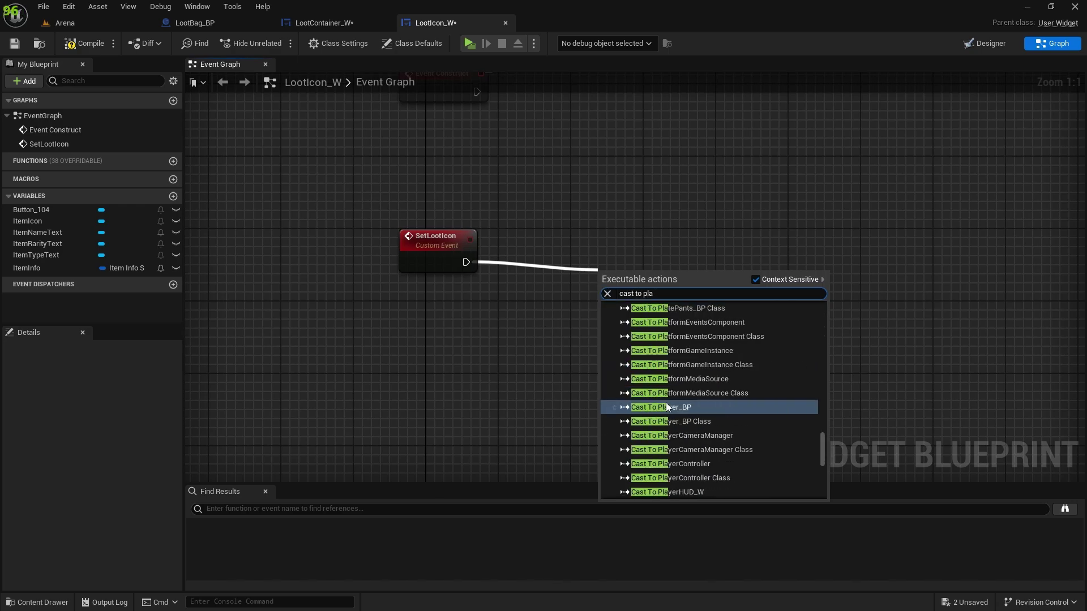
{"action": "left_click", "coordinate": [666, 407]}
{"action": "left_click_drag", "start_coordinate": [555, 280], "coordinate": [367, 377]}
{"action": "type", "text": "get player"}
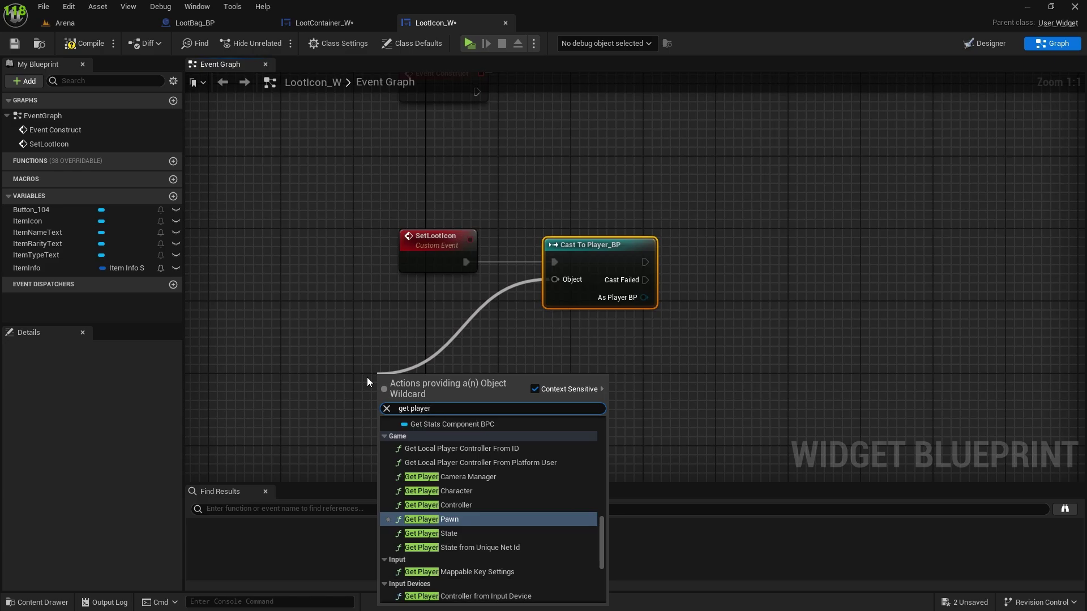
{"action": "left_click", "coordinate": [430, 491]}
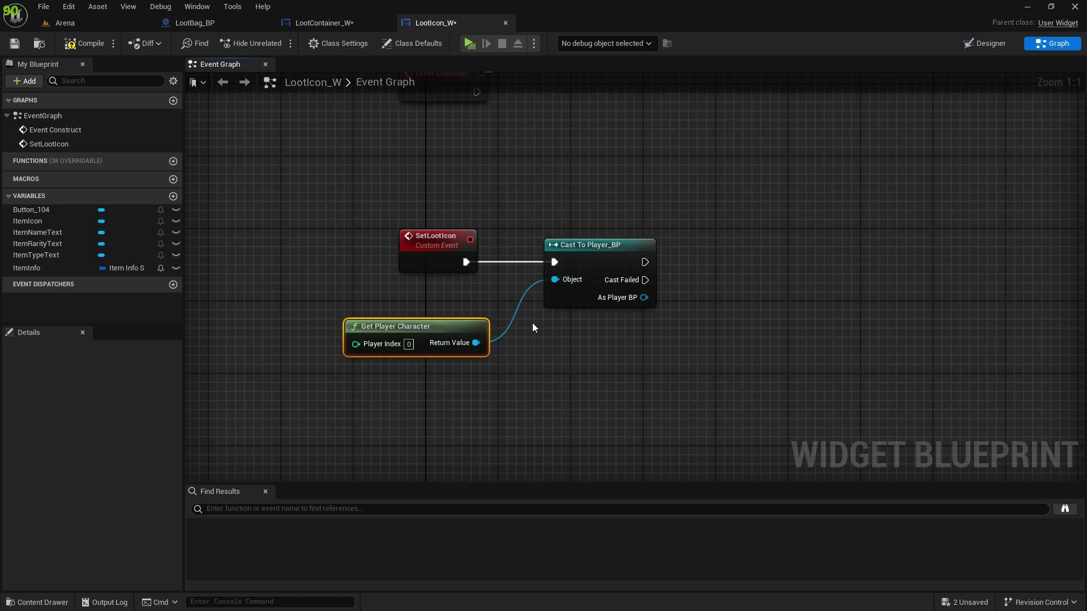
- Promote the cast's As Player BP output to a variable named PlayerRef and align its SET node with the cast
{"action": "left_click_drag", "start_coordinate": [644, 298], "coordinate": [705, 261]}
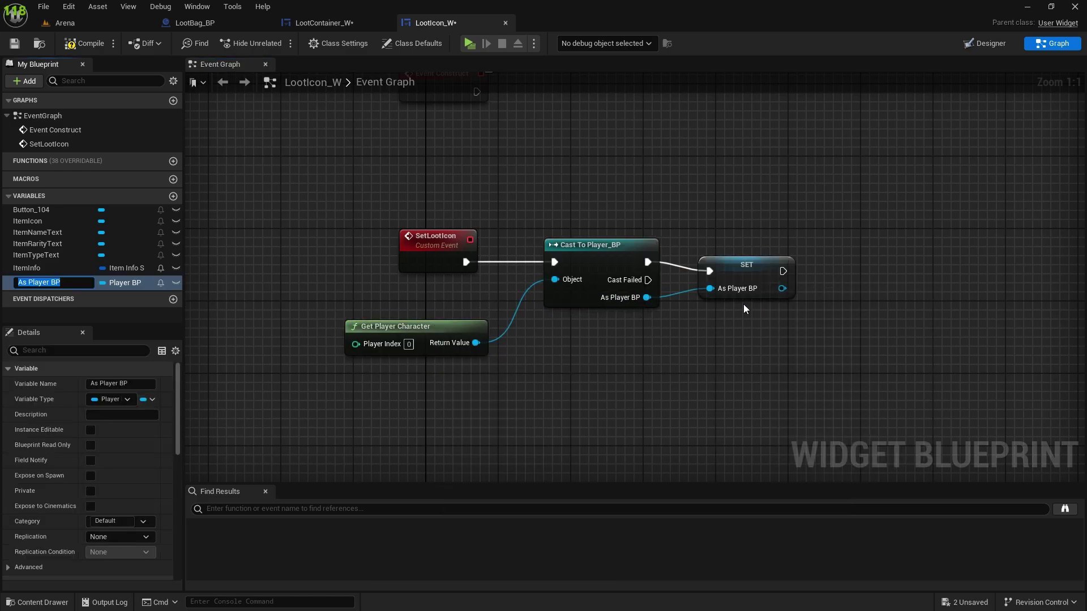
{"action": "type", "text": "Ref"}
{"action": "key", "text": "Return"}
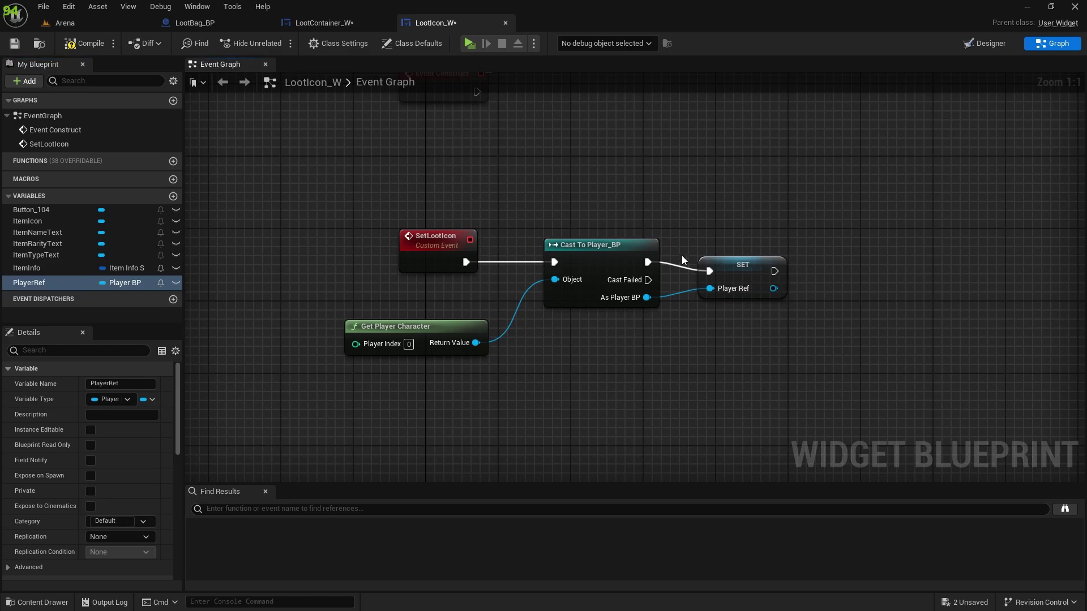
{"action": "mouse_move", "coordinate": [730, 273]}
{"action": "left_mouse_down"}
{"action": "mouse_move", "coordinate": [724, 257]}
{"action": "mouse_move", "coordinate": [723, 267]}
{"action": "left_mouse_up"}
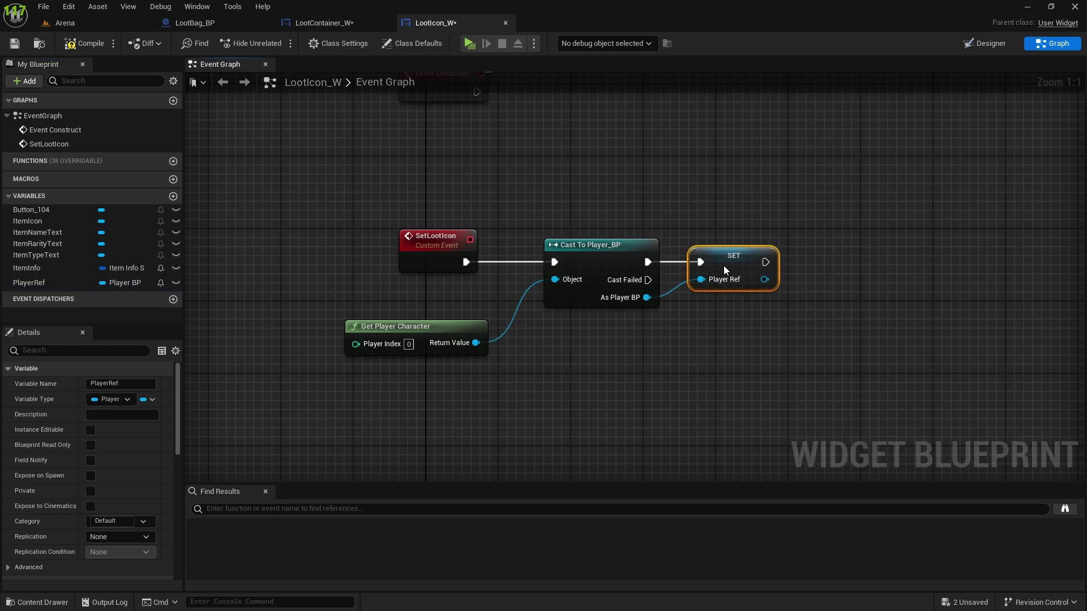
- Place a getter for ItemIcon above and beyond the Player Ref SET node
{"action": "right_click_drag", "start_coordinate": [849, 341], "coordinate": [612, 330]}
{"action": "scroll", "coordinate": [550, 327], "scroll_direction": "down", "scroll_amount": 3}
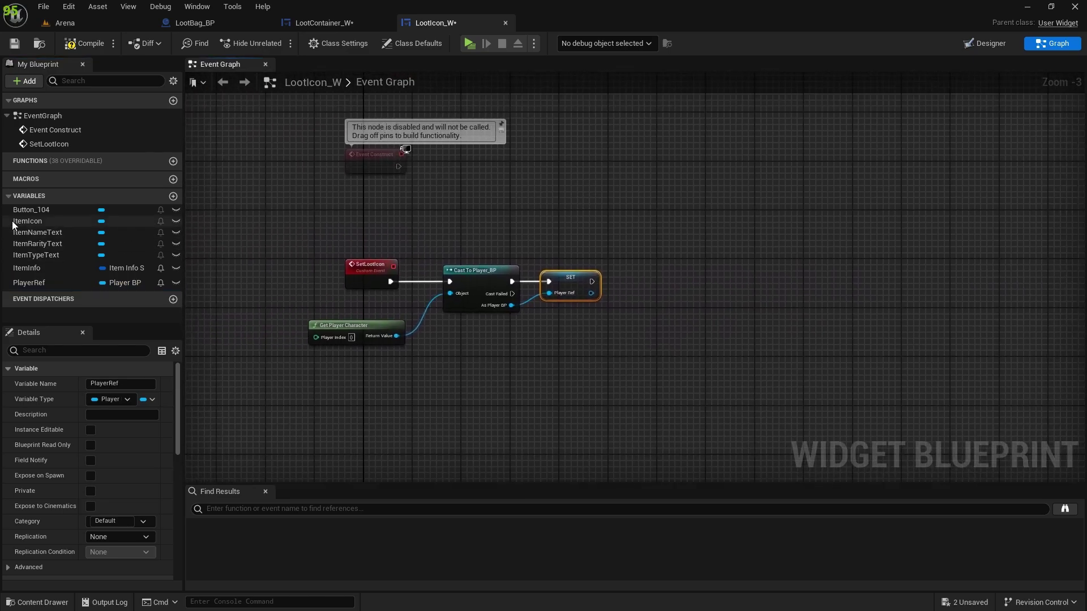
{"action": "left_click", "coordinate": [44, 220]}
{"action": "left_click_drag", "start_coordinate": [173, 224], "coordinate": [645, 277]}
{"action": "left_click", "coordinate": [639, 260]}
{"action": "type", "text": "set text"}
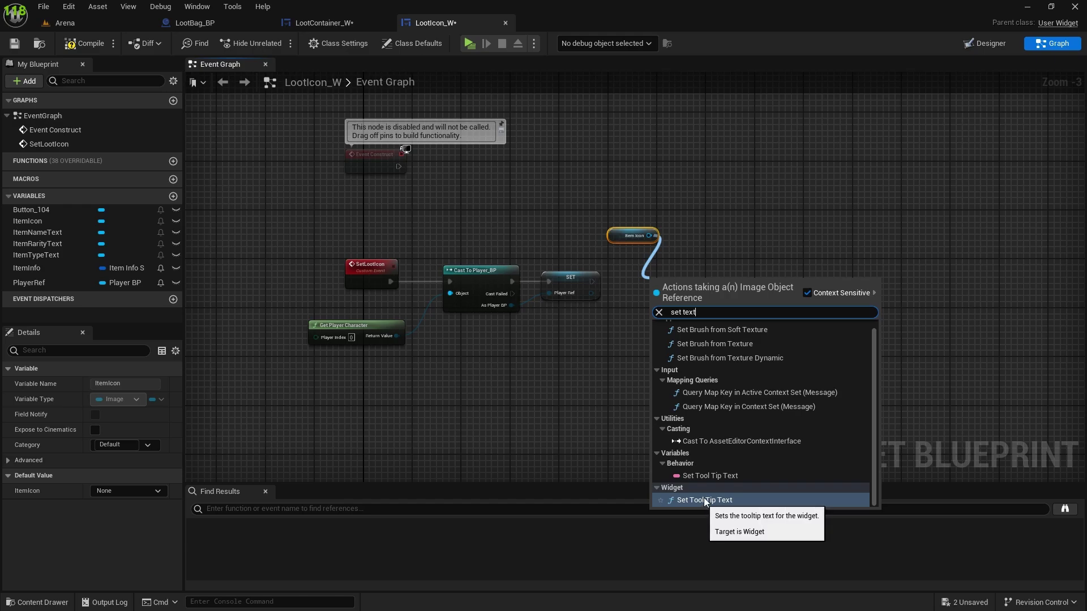
{"action": "left_click", "coordinate": [633, 263]}
- Add a Set Brush node that targets the Item Icon getter
{"action": "scroll", "coordinate": [643, 260], "scroll_direction": "up", "scroll_amount": 3}
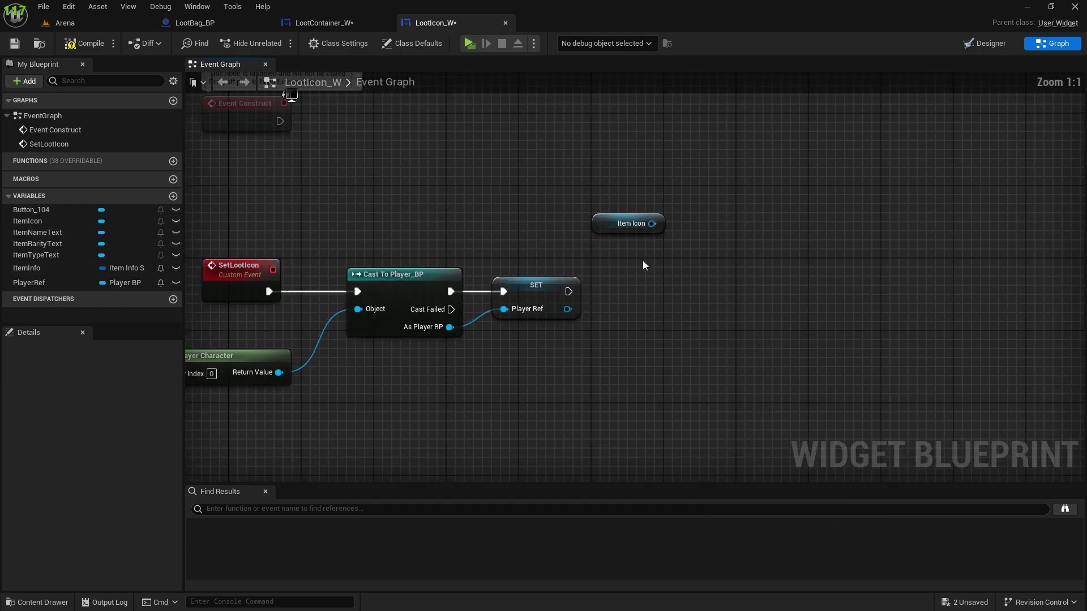
{"action": "left_click_drag", "start_coordinate": [652, 224], "coordinate": [671, 282]}
{"action": "type", "text": "set brush"}
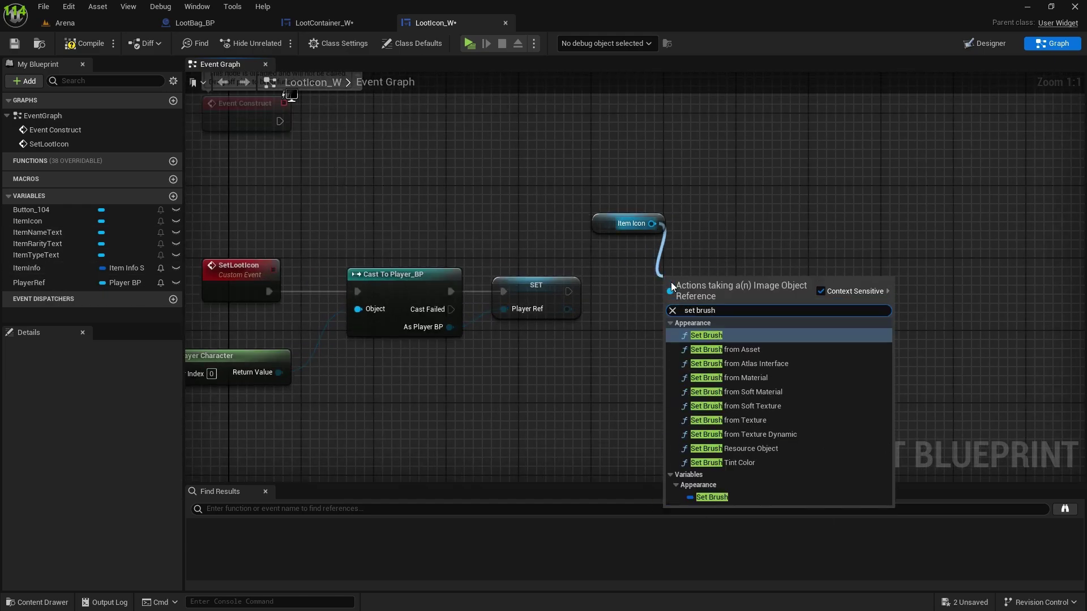
{"action": "left_click", "coordinate": [707, 335]}
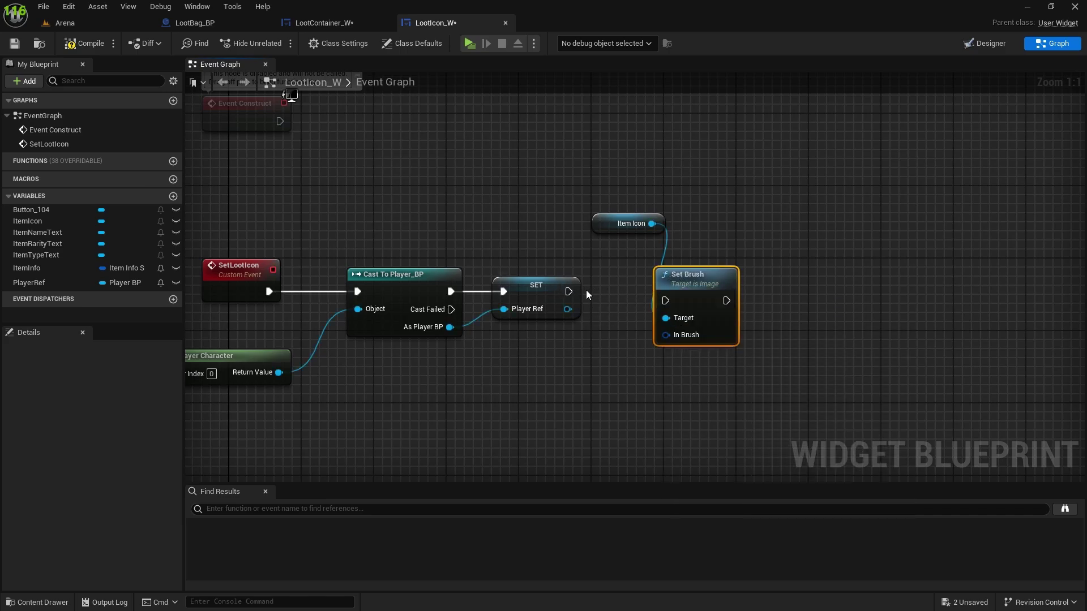
- Run Set Brush after the Player Ref SET node and feed its In Brush input from a new Make SlateBrush node
{"action": "mouse_move", "coordinate": [569, 292]}
{"action": "left_mouse_down"}
{"action": "mouse_move", "coordinate": [665, 300]}
{"action": "mouse_move", "coordinate": [583, 423]}
{"action": "left_mouse_up"}
{"action": "left_click", "coordinate": [642, 309]}
{"action": "right_click_drag", "start_coordinate": [529, 401], "coordinate": [564, 216]}
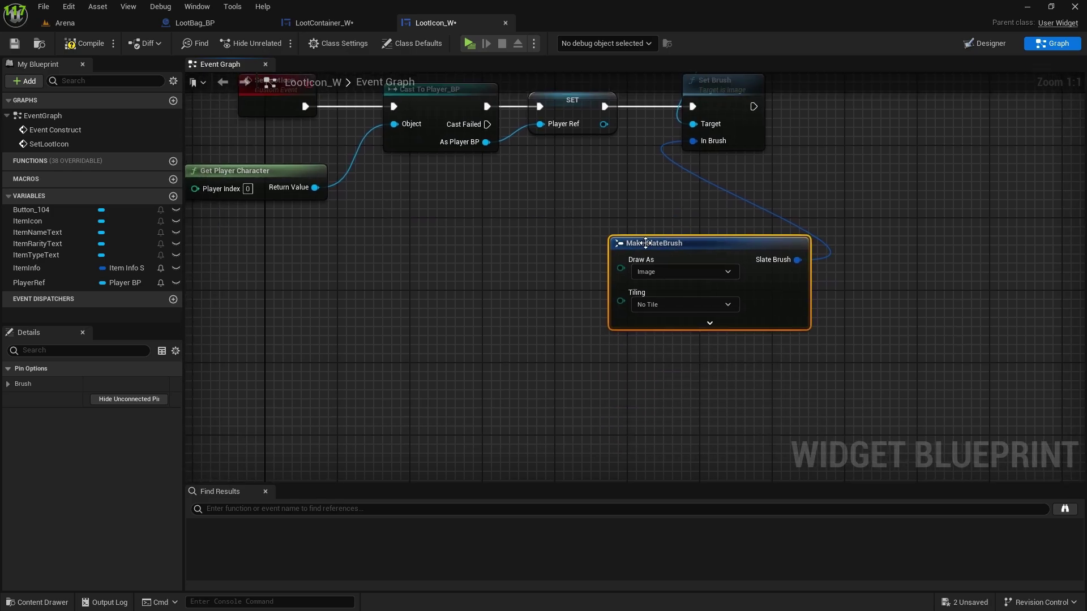
{"action": "left_click_drag", "start_coordinate": [644, 242], "coordinate": [564, 242]}
- Place an ItemInfo getter, split it with a Break ItemInfo_S node and expand that node to all its pins
{"action": "right_click_drag", "start_coordinate": [257, 261], "coordinate": [393, 218]}
{"action": "left_click_drag", "start_coordinate": [25, 267], "coordinate": [461, 260]}
{"action": "left_click", "coordinate": [388, 218]}
{"action": "left_click", "coordinate": [521, 364]}
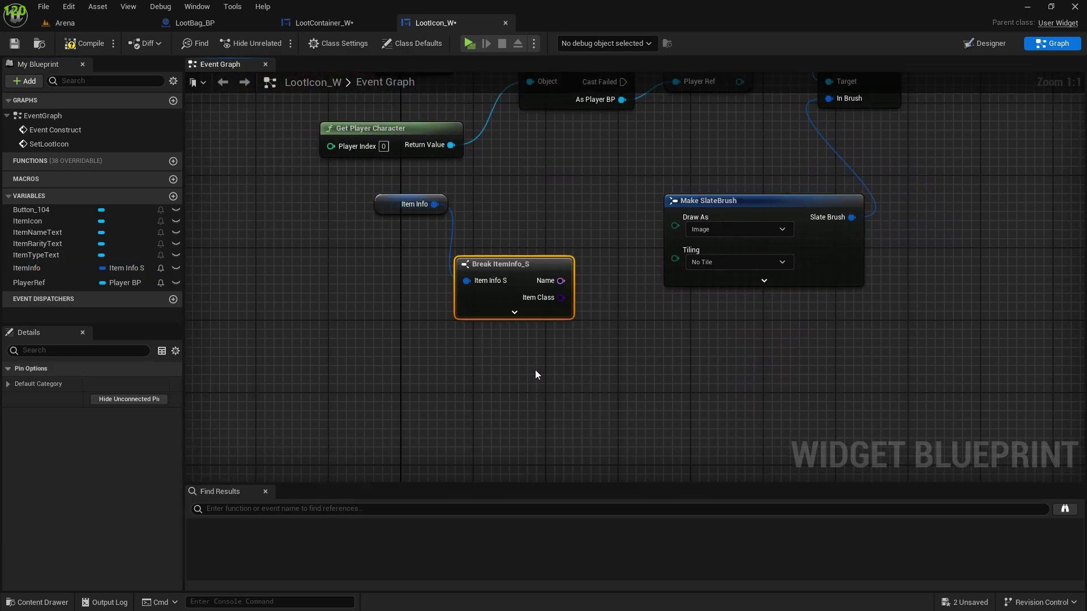
{"action": "left_click", "coordinate": [516, 307]}
- Expand the Make SlateBrush node and connect the Item Icon output of Break ItemInfo_S to its Image input
{"action": "left_click", "coordinate": [754, 286]}
{"action": "left_click", "coordinate": [761, 282]}
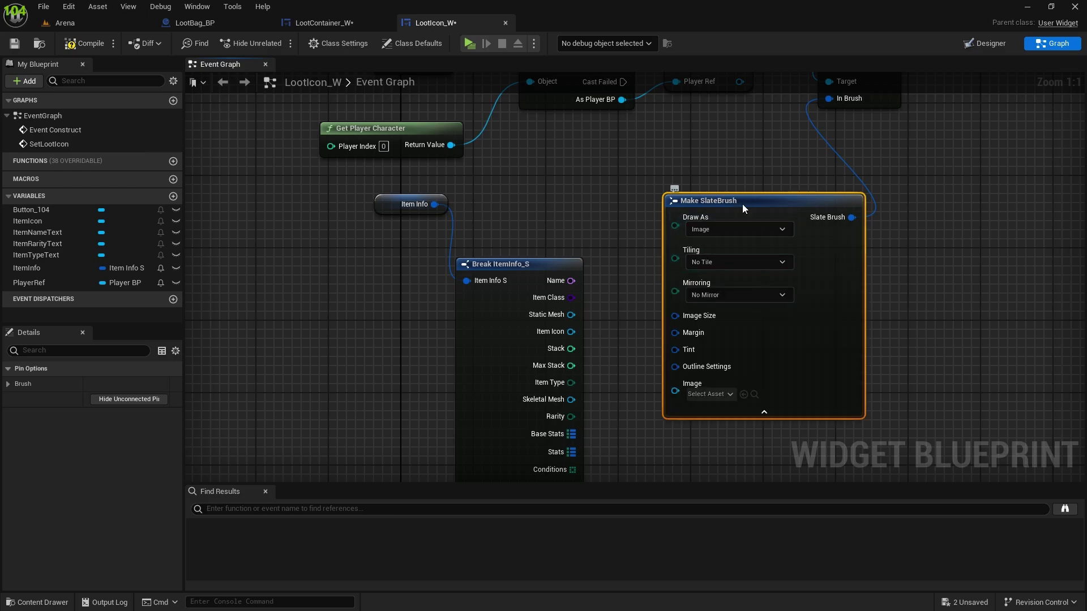
{"action": "left_click_drag", "start_coordinate": [742, 204], "coordinate": [742, 258]}
{"action": "right_click_drag", "start_coordinate": [575, 355], "coordinate": [545, 153]}
{"action": "left_click_drag", "start_coordinate": [541, 130], "coordinate": [645, 244]}
- Move the Item Icon getter directly above the Set Brush node
{"action": "mouse_move", "coordinate": [830, 170]}
{"action": "right_mouse_down"}
{"action": "mouse_move", "coordinate": [725, 369]}
{"action": "mouse_move", "coordinate": [701, 361]}
{"action": "right_mouse_up"}
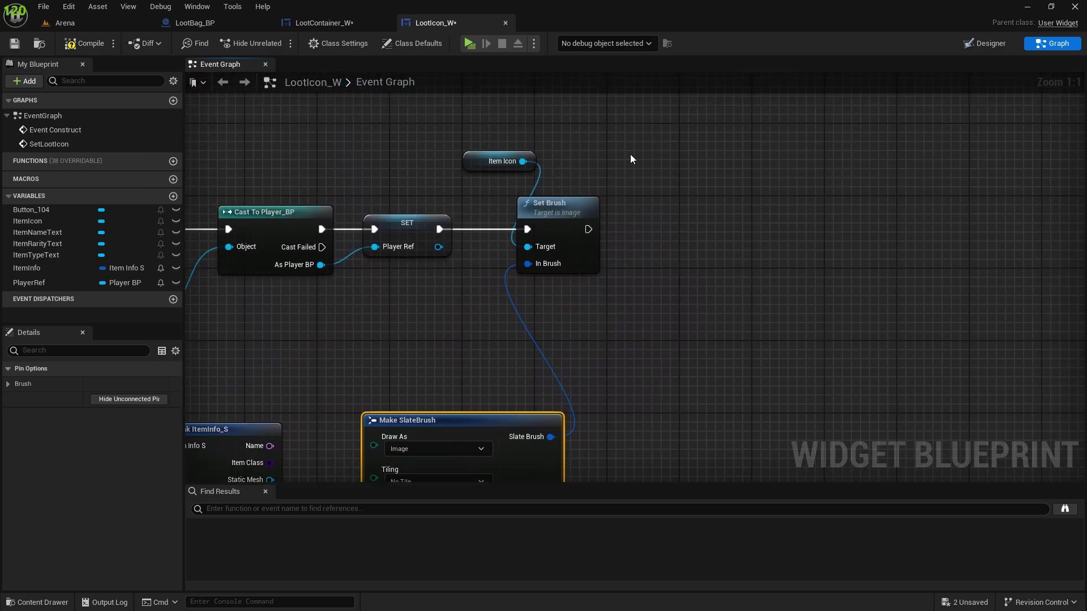
{"action": "left_click_drag", "start_coordinate": [474, 159], "coordinate": [536, 167]}
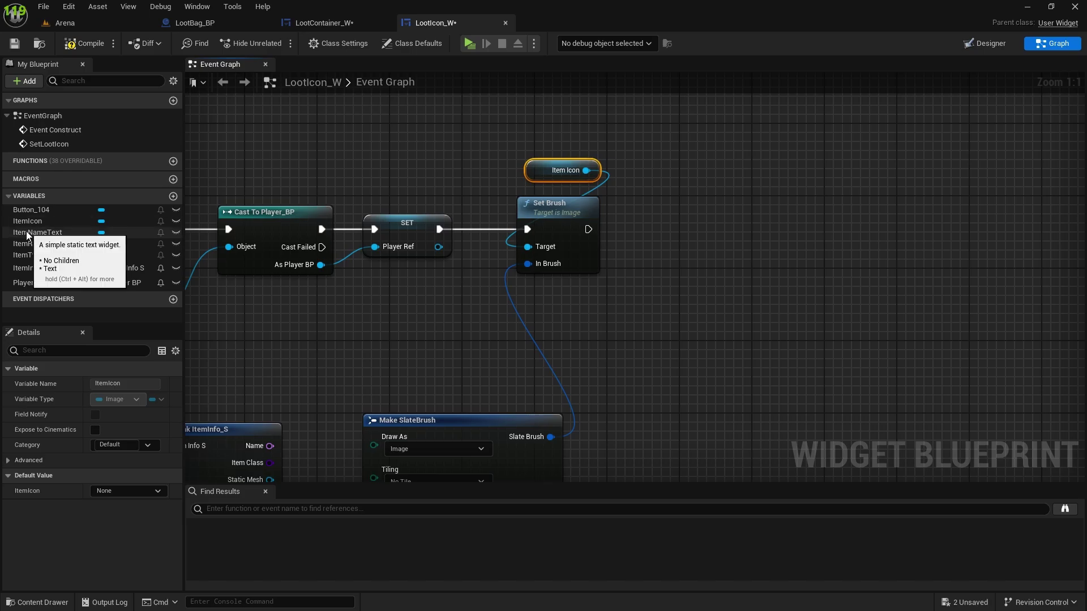
- Place an ItemNameText getter, add a SetText (Text) node from it and run that node after Set Brush
{"action": "left_click_drag", "start_coordinate": [26, 231], "coordinate": [693, 223]}
{"action": "left_click", "coordinate": [664, 184]}
{"action": "type", "text": "set text"}
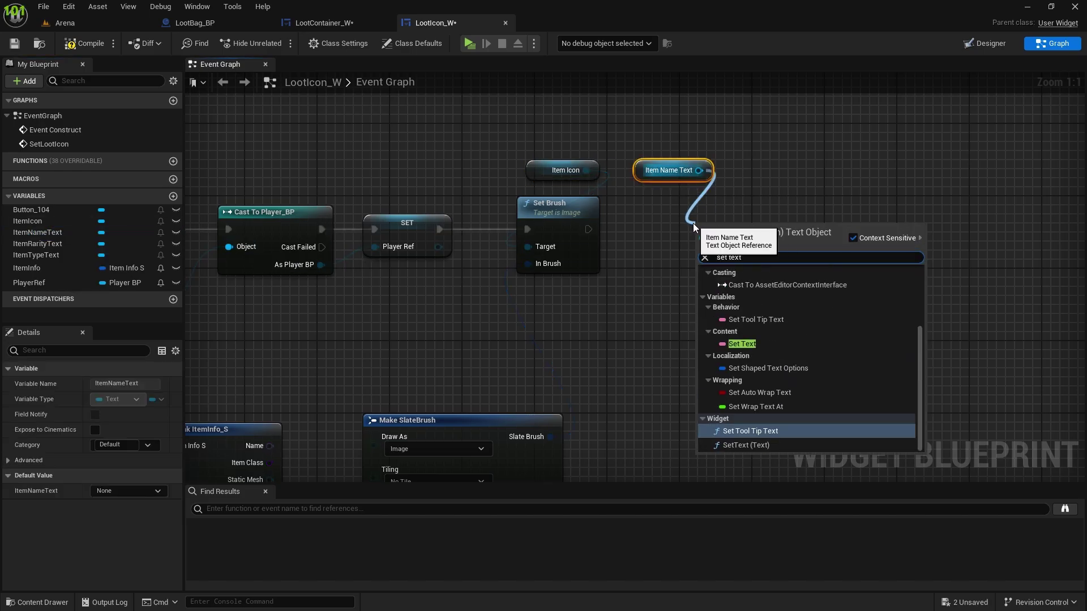
{"action": "left_click", "coordinate": [739, 445]}
{"action": "mouse_move", "coordinate": [589, 229]}
{"action": "left_mouse_down"}
{"action": "mouse_move", "coordinate": [706, 262]}
{"action": "mouse_move", "coordinate": [700, 247]}
{"action": "left_mouse_up"}
{"action": "mouse_move", "coordinate": [685, 368]}
{"action": "right_mouse_down"}
{"action": "mouse_move", "coordinate": [681, 347]}
{"action": "mouse_move", "coordinate": [901, 82]}
{"action": "right_mouse_up"}
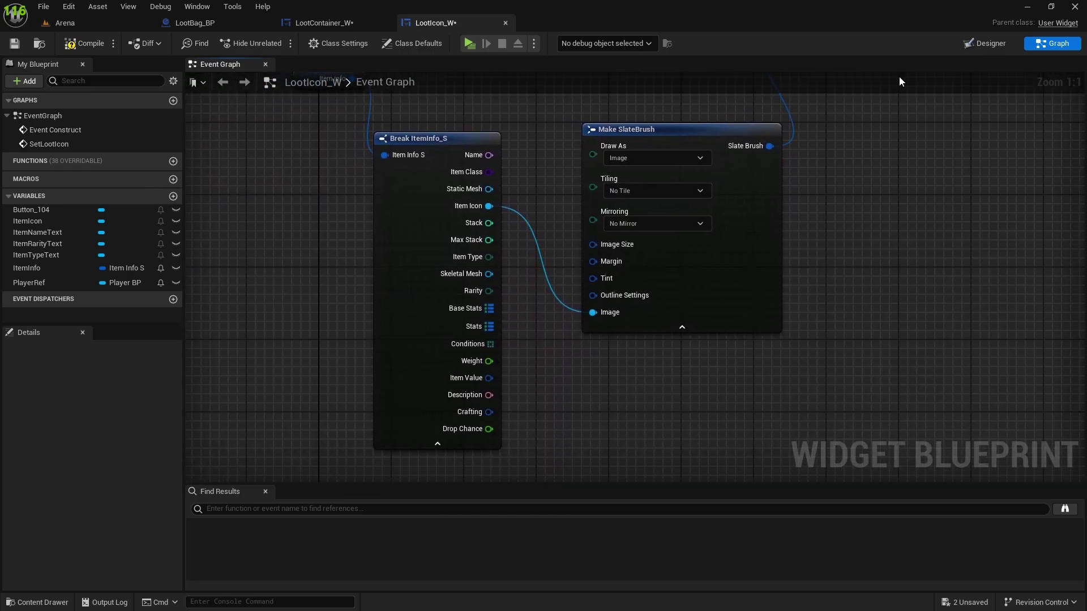
{"action": "right_click_drag", "start_coordinate": [603, 287], "coordinate": [510, 479]}
{"action": "left_click_drag", "start_coordinate": [423, 280], "coordinate": [835, 100]}
{"action": "right_click_drag", "start_coordinate": [835, 101], "coordinate": [819, 159]}
{"action": "key", "text": "Delete"}
- Add a string Append node, connect its Return Value to the name SetText's In Text and space the conversion and Append nodes below it
{"action": "right_click_drag", "start_coordinate": [705, 201], "coordinate": [706, 273]}
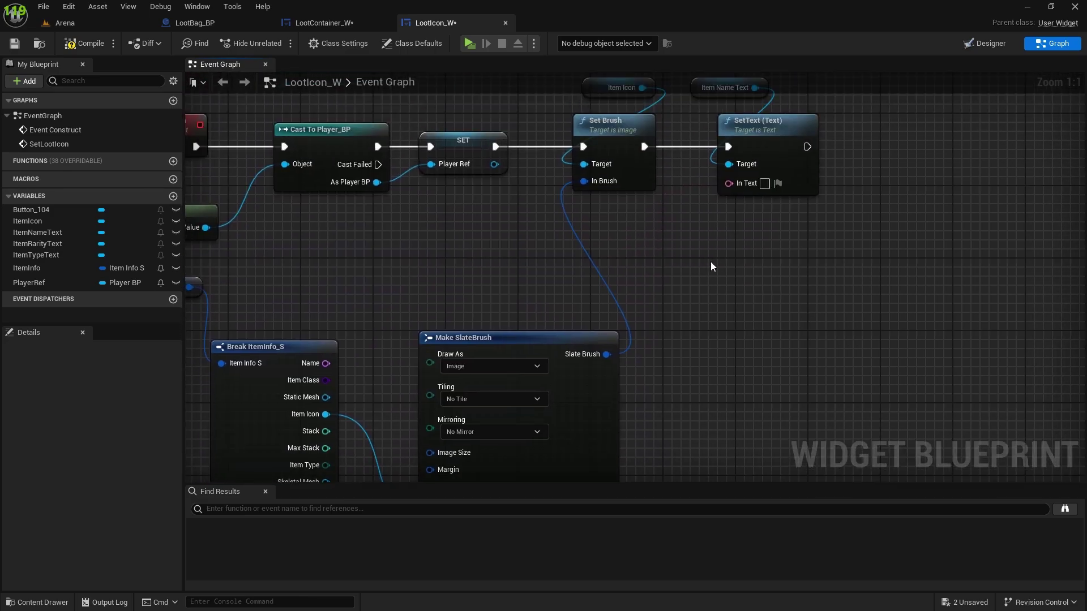
{"action": "right_click", "coordinate": [719, 241]}
{"action": "type", "text": "append"}
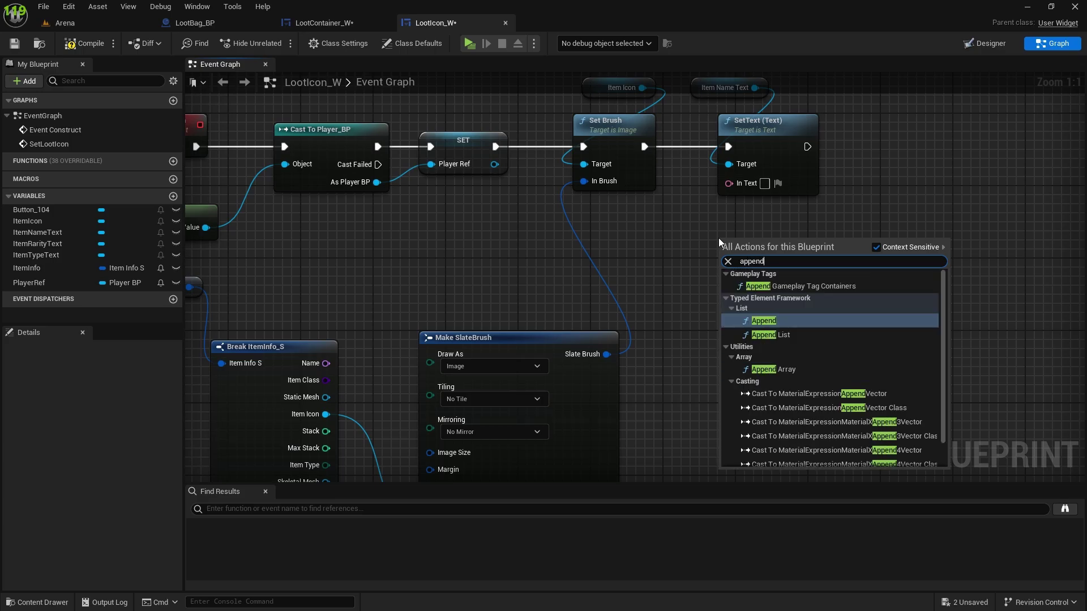
{"action": "scroll", "coordinate": [829, 396], "scroll_direction": "down", "scroll_amount": 3}
{"action": "left_click", "coordinate": [768, 460]}
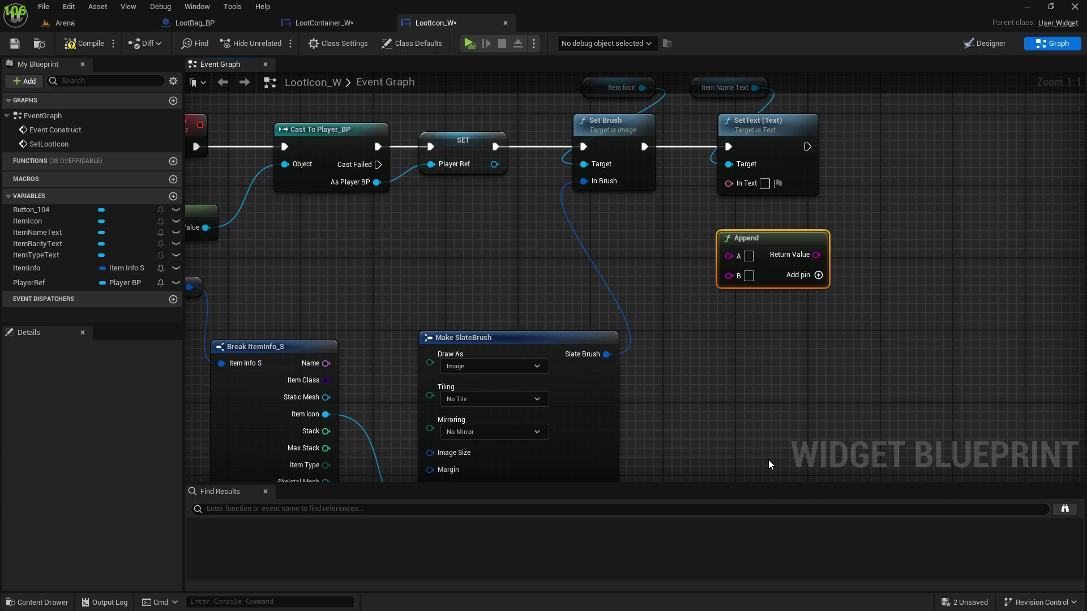
{"action": "left_click_drag", "start_coordinate": [816, 255], "coordinate": [736, 184]}
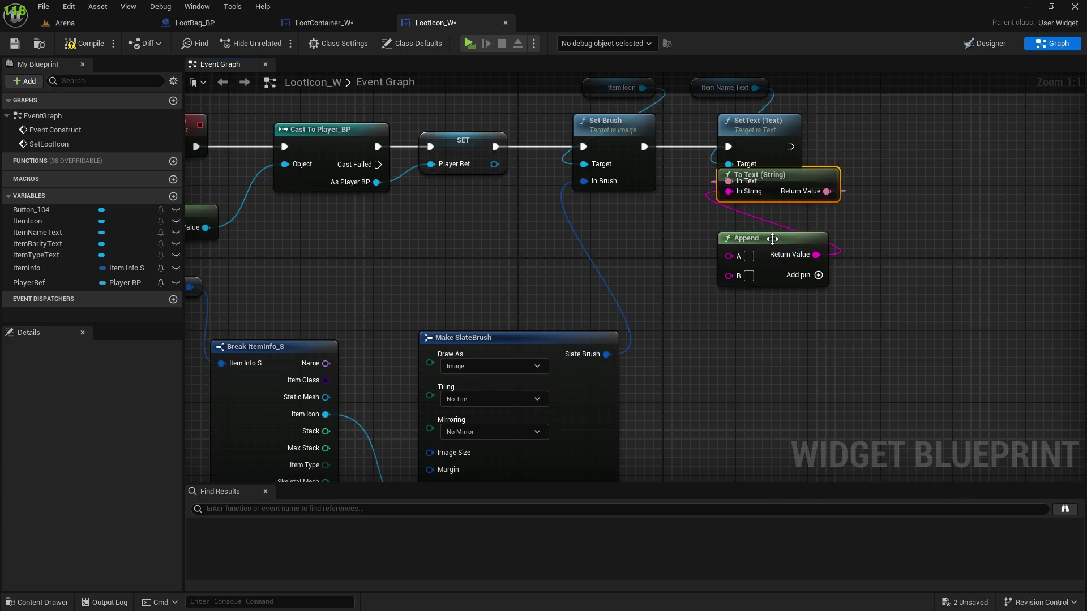
{"action": "left_click_drag", "start_coordinate": [795, 341], "coordinate": [834, 192]}
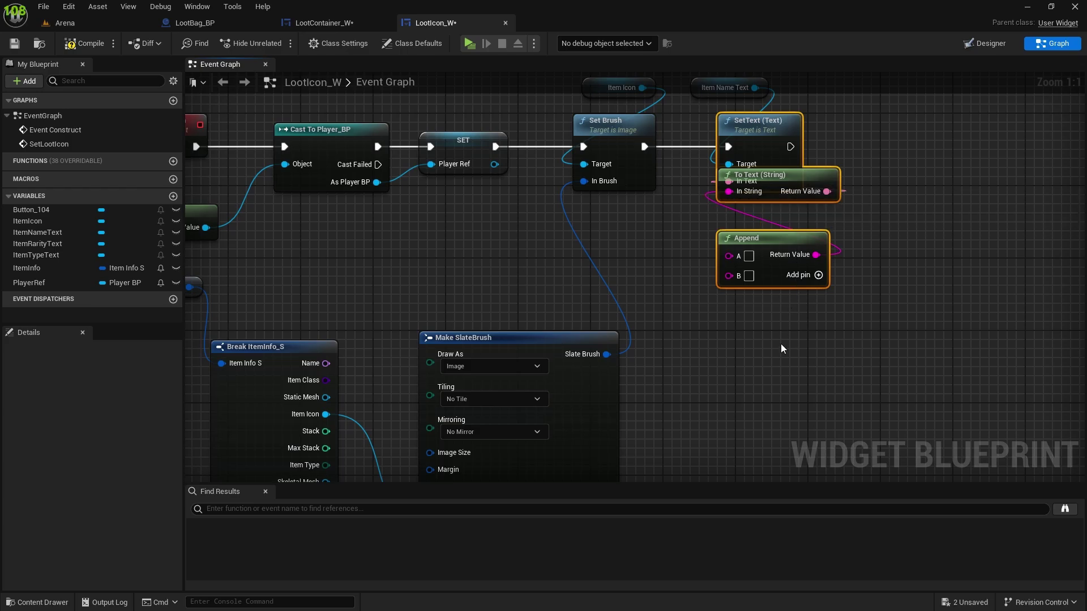
{"action": "left_click_drag", "start_coordinate": [778, 322], "coordinate": [818, 222]}
{"action": "left_click", "coordinate": [853, 316]}
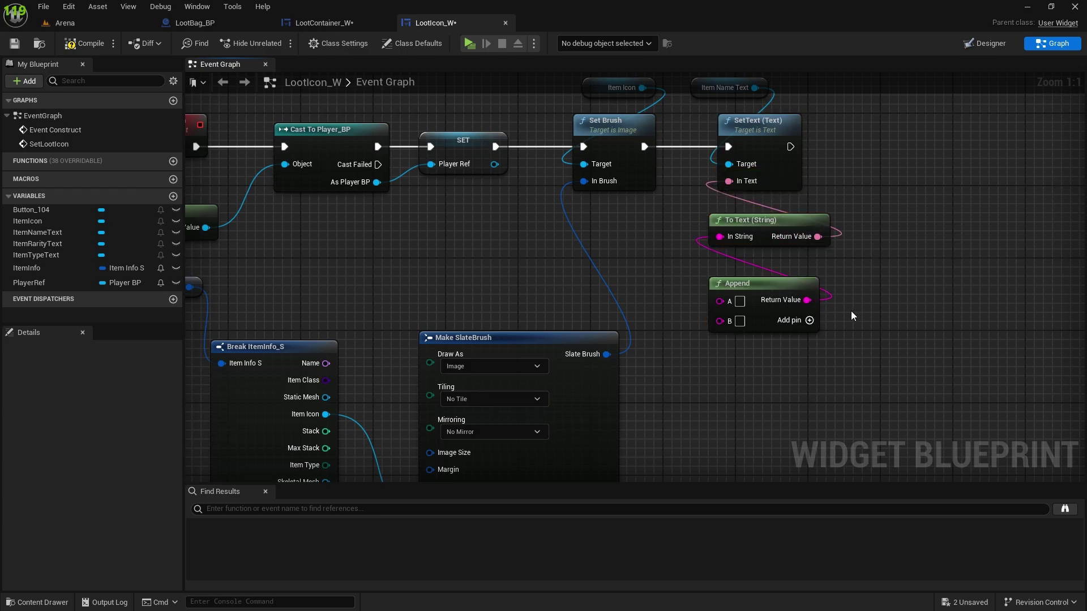
- Connect the Name output of Break ItemInfo_S to Append's A input, set B to "x" and add a third input pin
{"action": "left_click_drag", "start_coordinate": [326, 364], "coordinate": [730, 321]}
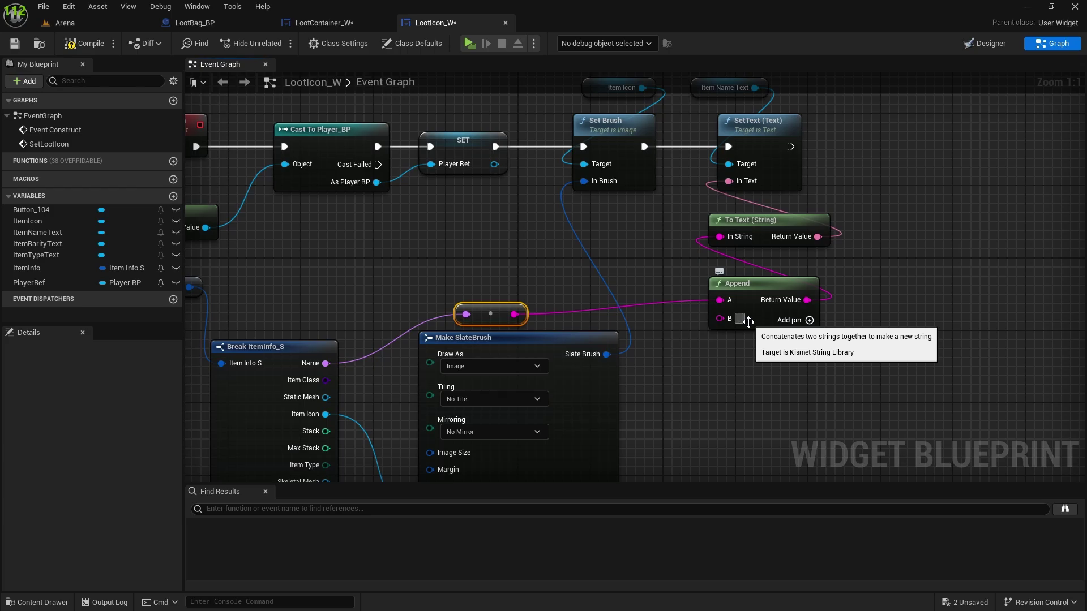
{"action": "type", "text": "x"}
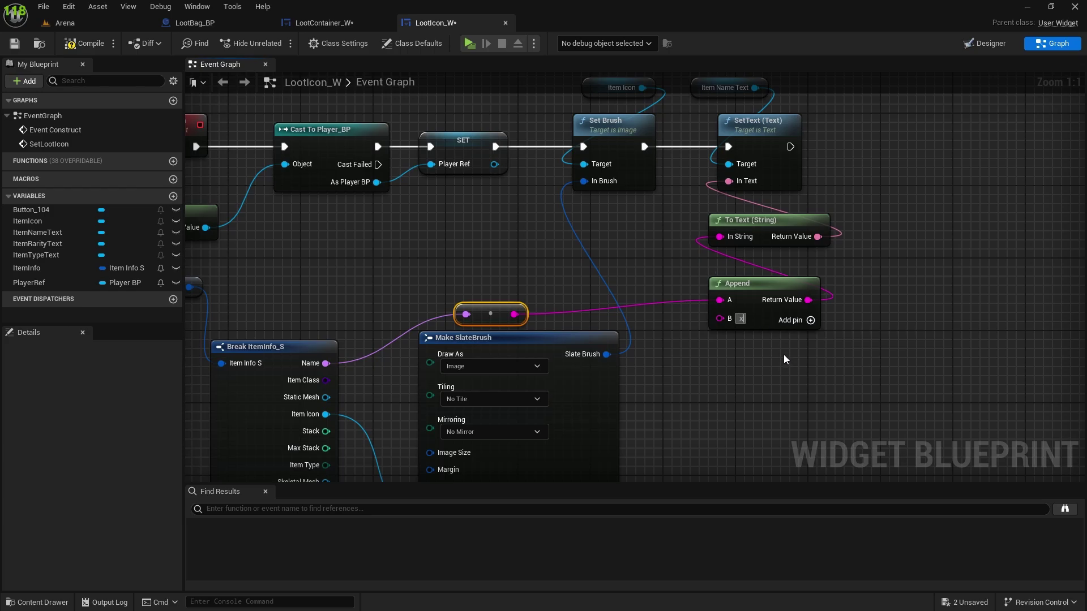
{"action": "left_click", "coordinate": [811, 322]}
{"action": "left_click", "coordinate": [811, 321]}
- Connect the Stack output to Append's C input and tidy the positions of its conversion node and the Item Name Text getter
{"action": "right_click_drag", "start_coordinate": [762, 370], "coordinate": [762, 308]}
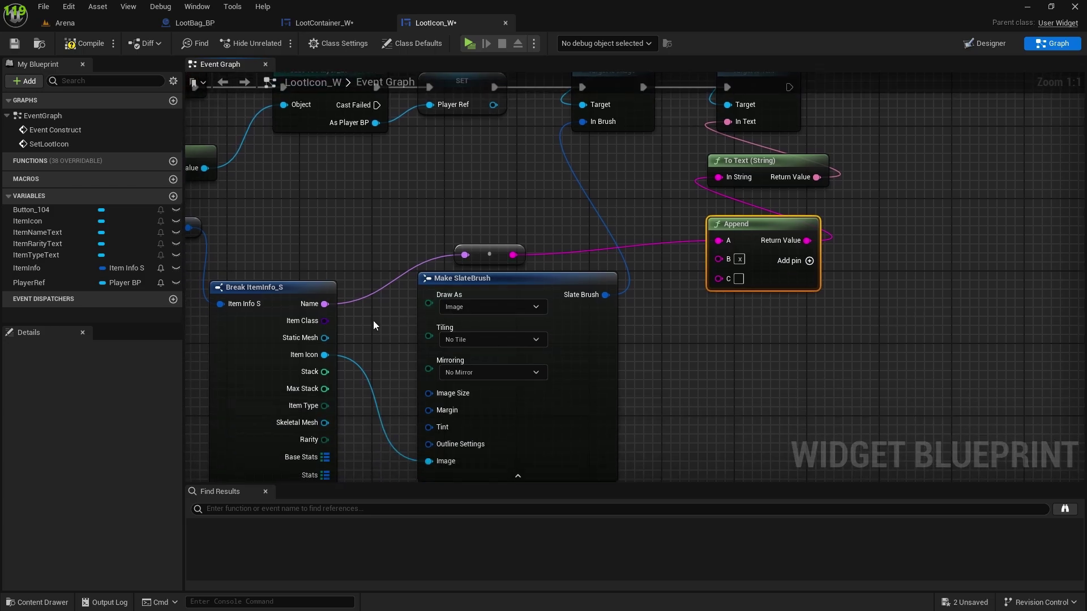
{"action": "right_click_drag", "start_coordinate": [395, 362], "coordinate": [389, 292]}
{"action": "left_click_drag", "start_coordinate": [319, 301], "coordinate": [712, 206]}
{"action": "left_click_drag", "start_coordinate": [493, 188], "coordinate": [765, 251]}
{"action": "mouse_move", "coordinate": [725, 293]}
{"action": "right_mouse_down"}
{"action": "mouse_move", "coordinate": [631, 468]}
{"action": "mouse_move", "coordinate": [640, 453]}
{"action": "mouse_move", "coordinate": [568, 481]}
{"action": "right_mouse_up"}
{"action": "left_click_drag", "start_coordinate": [537, 264], "coordinate": [556, 264]}
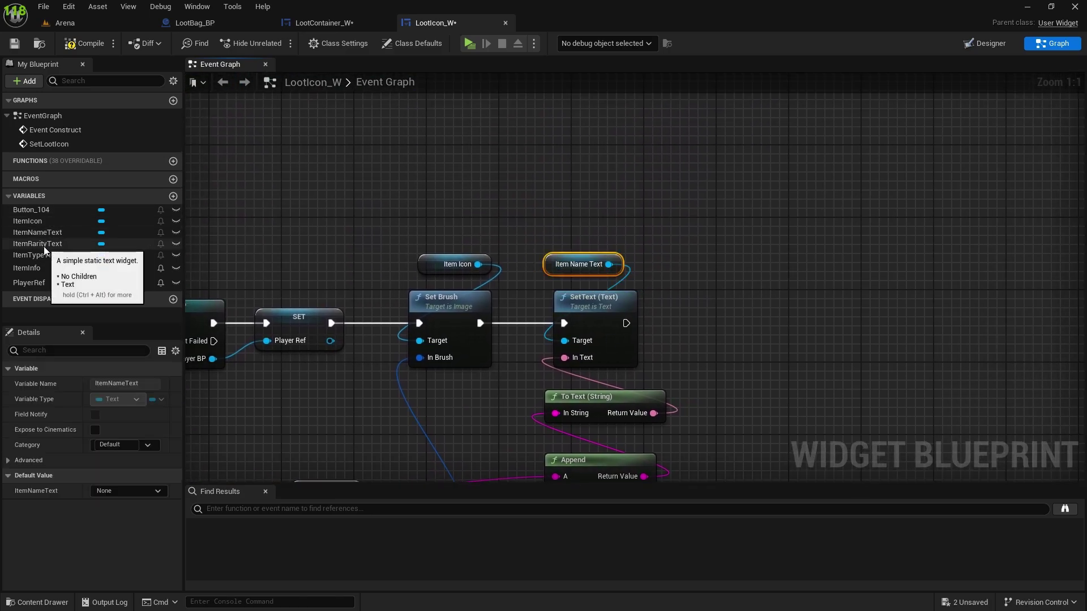
- Place an ItemTypeText getter, add a SetText (Text) node from it and run that node after the name's SetText
{"action": "left_click_drag", "start_coordinate": [54, 255], "coordinate": [737, 300]}
{"action": "left_click", "coordinate": [753, 268]}
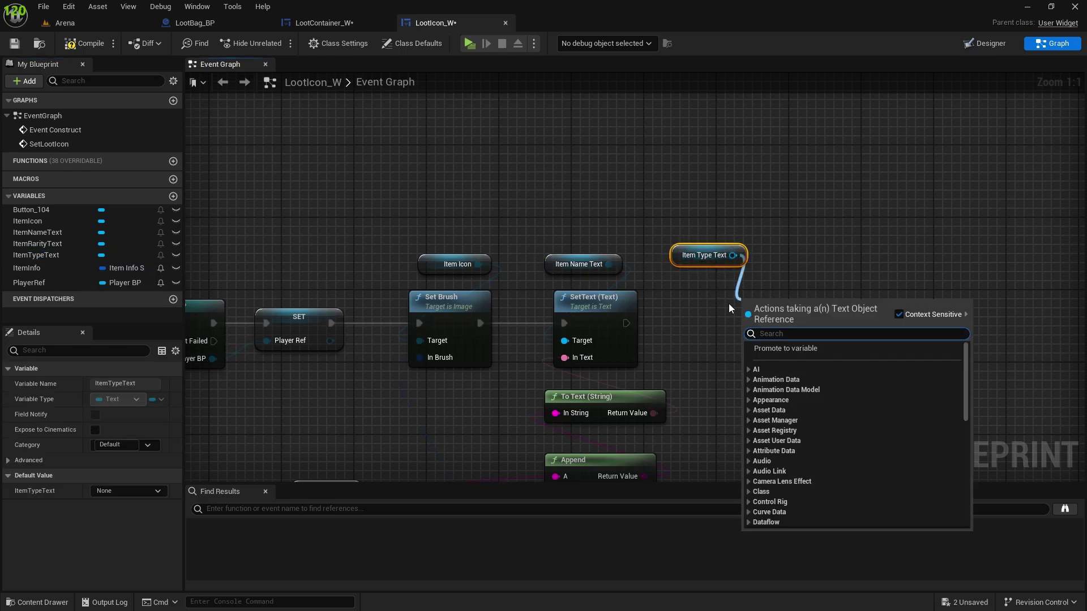
{"action": "type", "text": "set text"}
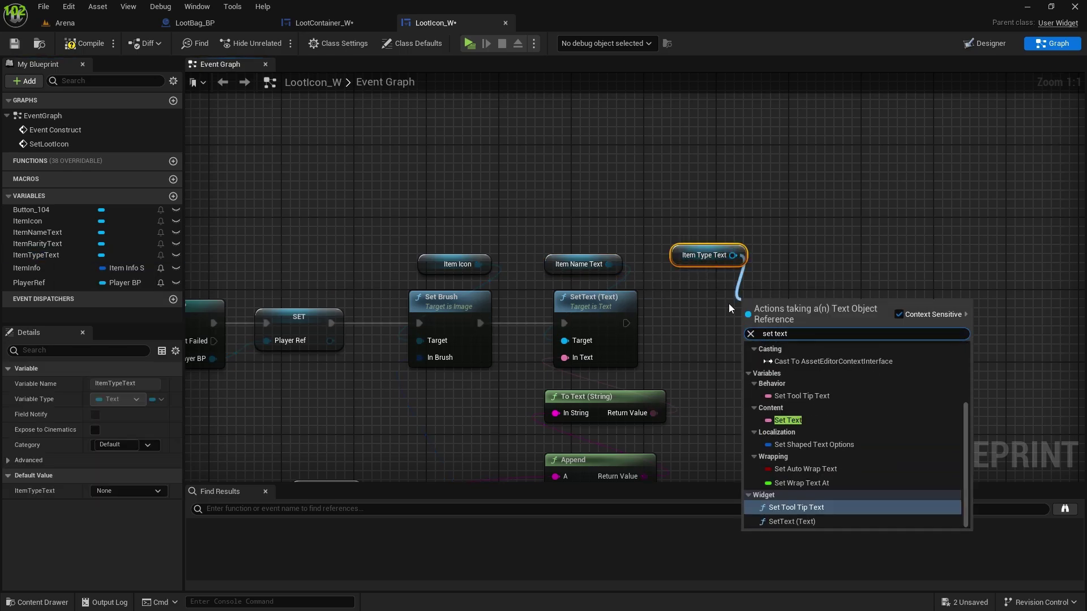
{"action": "left_click", "coordinate": [794, 524]}
{"action": "left_click_drag", "start_coordinate": [773, 315], "coordinate": [755, 296]}
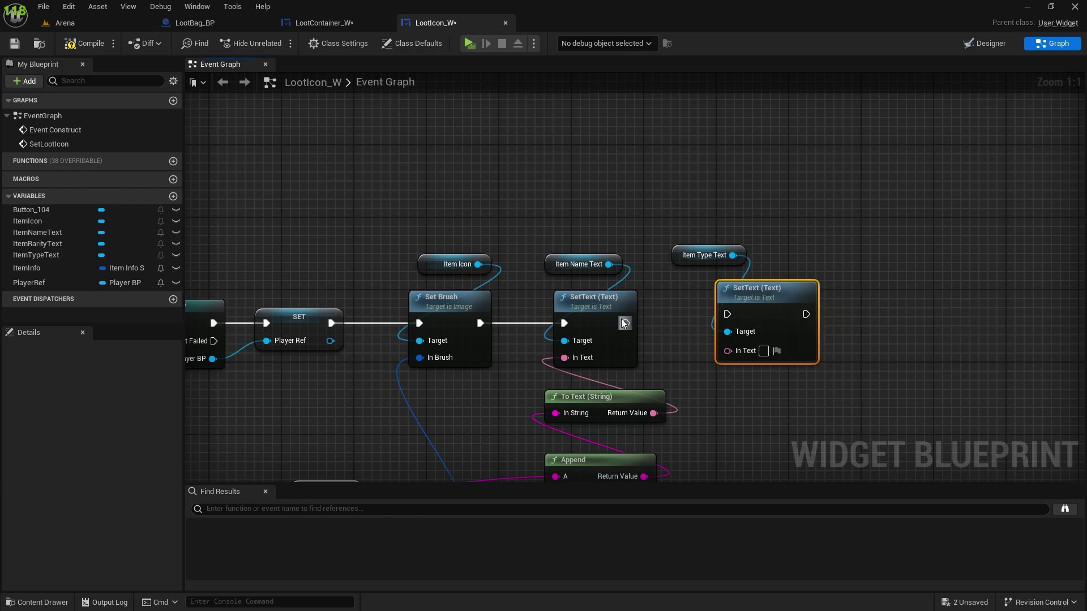
{"action": "left_click_drag", "start_coordinate": [626, 323], "coordinate": [729, 314]}
- Duplicate the Append node below the Item Type Text's SetText node and connect the copy's Return Value to In Text
{"action": "right_click_drag", "start_coordinate": [794, 308], "coordinate": [648, 243]}
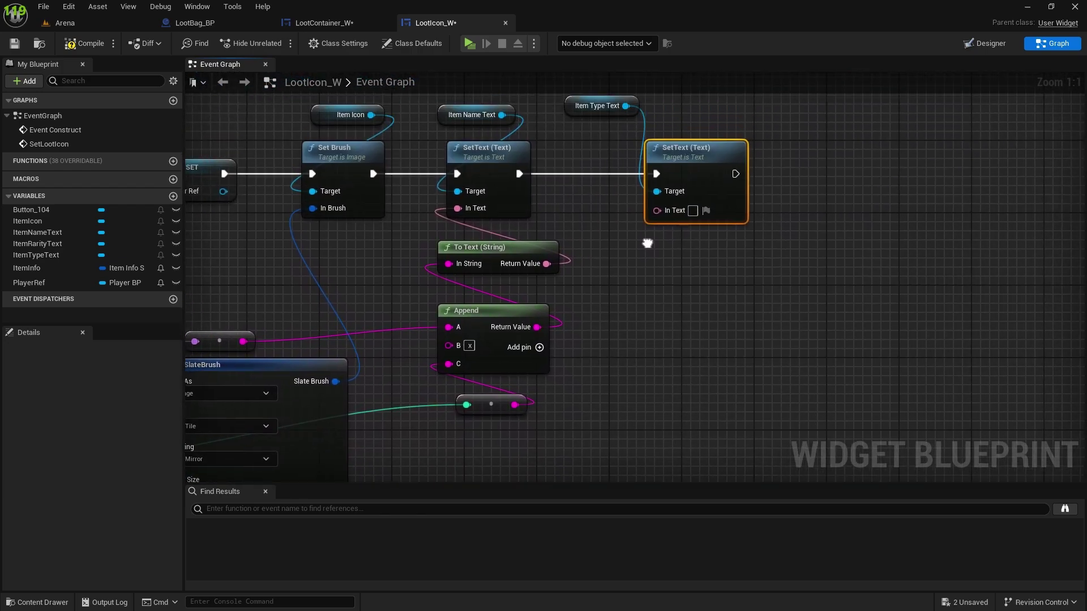
{"action": "left_click", "coordinate": [511, 307]}
{"action": "key", "text": "ctrl+c"}
{"action": "key", "text": "ctrl+v"}
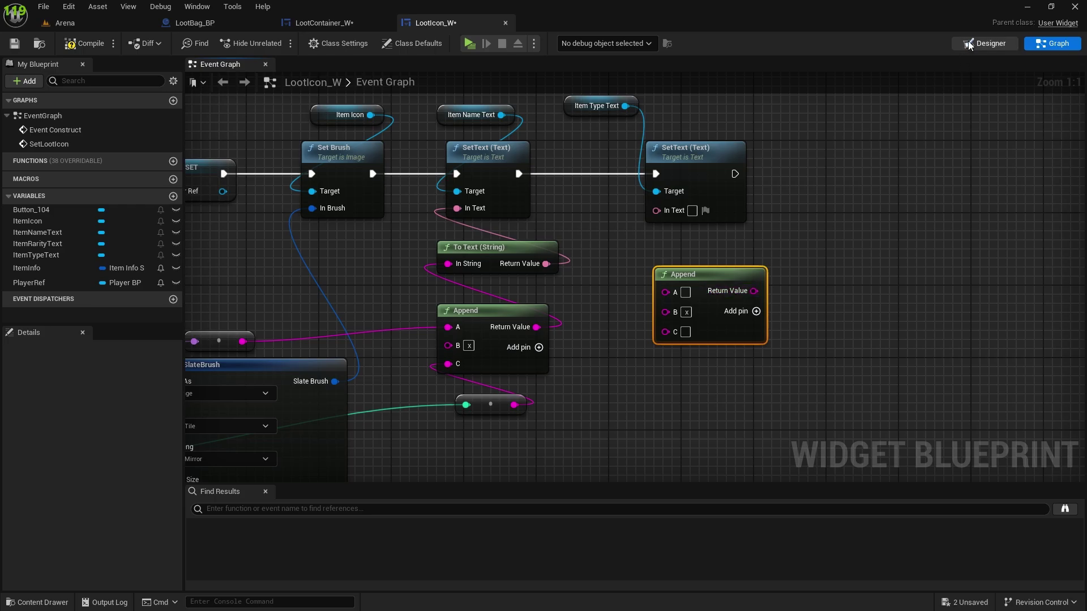
{"action": "left_click", "coordinate": [985, 43]}
{"action": "scroll", "coordinate": [281, 194], "scroll_direction": "up", "scroll_amount": 5}
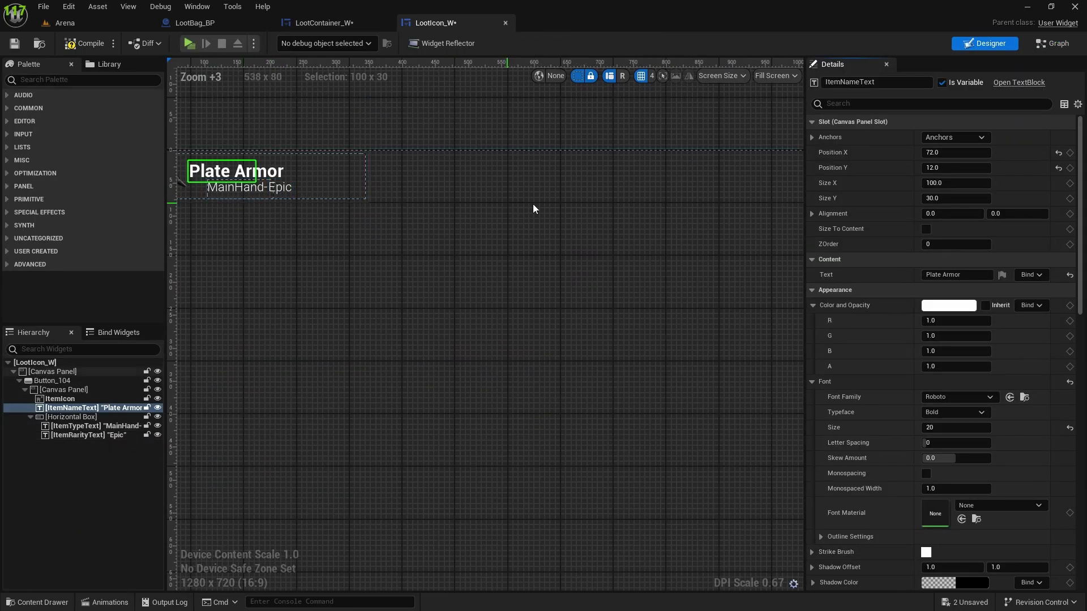
{"action": "left_click", "coordinate": [1051, 44]}
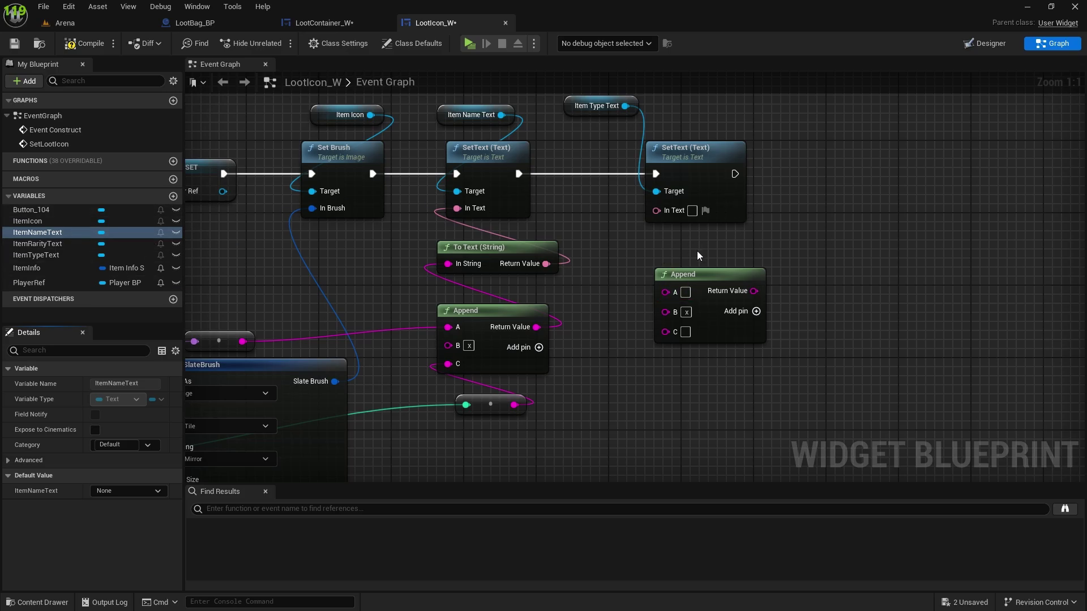
{"action": "mouse_move", "coordinate": [703, 286]}
{"action": "left_mouse_down"}
{"action": "mouse_move", "coordinate": [667, 304]}
{"action": "mouse_move", "coordinate": [657, 209]}
{"action": "mouse_move", "coordinate": [688, 273]}
{"action": "left_mouse_up"}
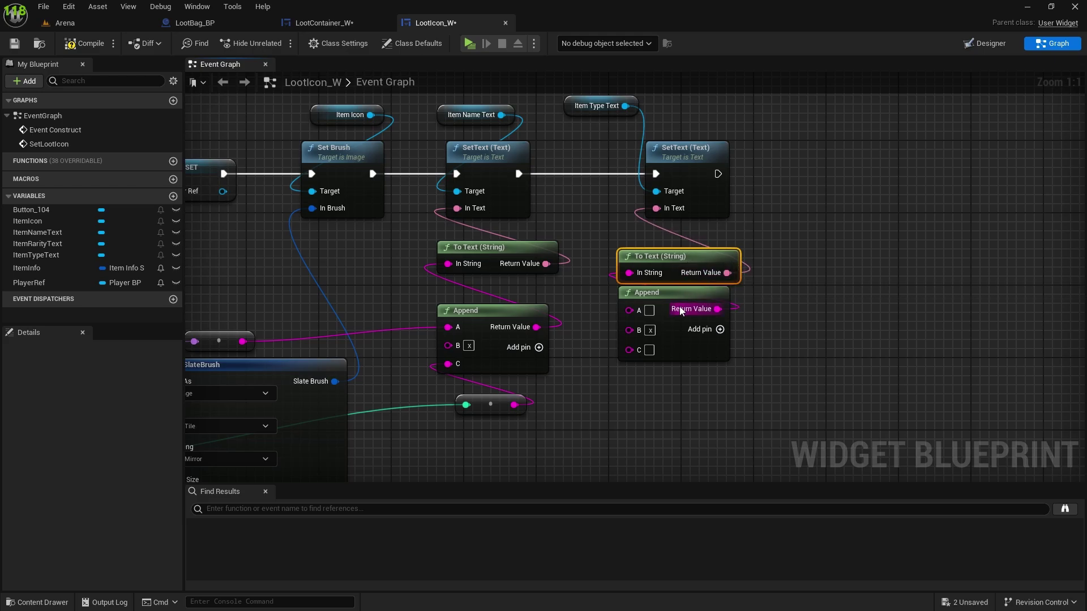
{"action": "left_click_drag", "start_coordinate": [702, 309], "coordinate": [720, 318]}
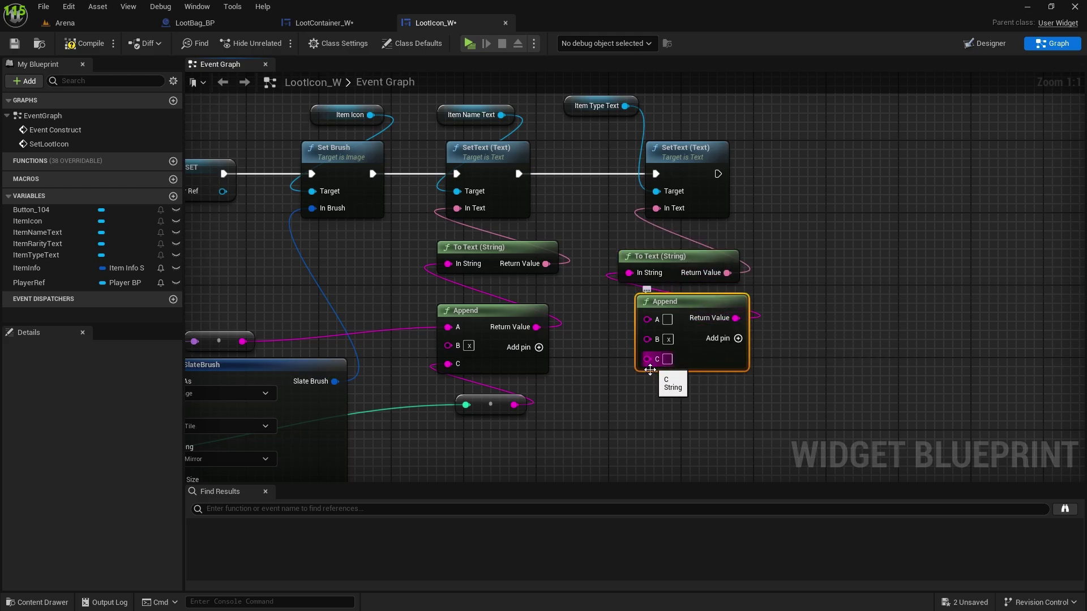
- Convert the Item Type output of Break ItemInfo_S with Enum to String and connect it to the second Append's A input
{"action": "right_click_drag", "start_coordinate": [597, 405], "coordinate": [837, 239]}
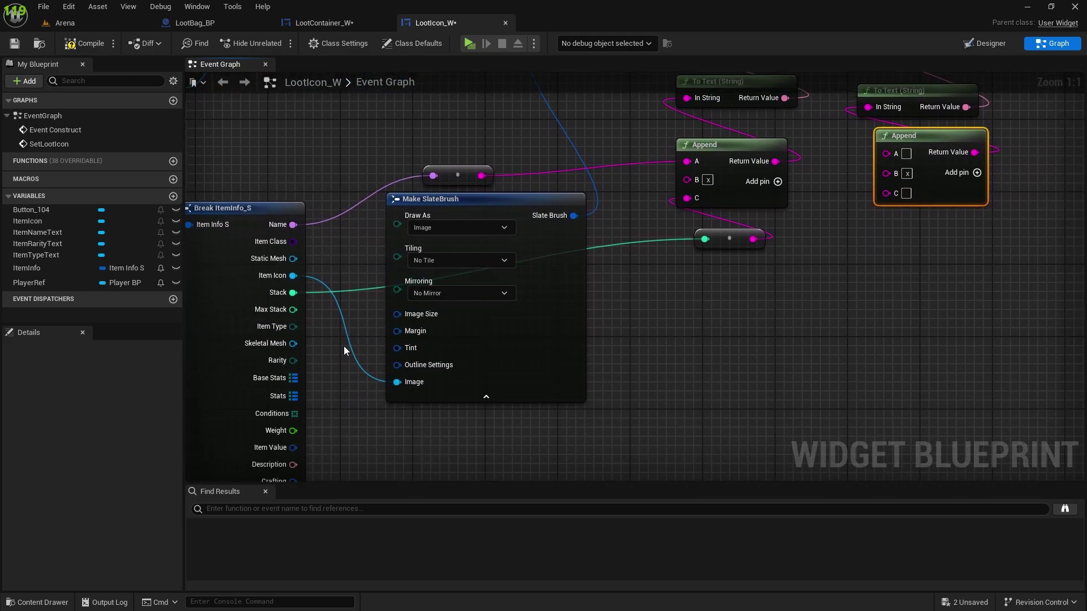
{"action": "left_click_drag", "start_coordinate": [292, 360], "coordinate": [304, 371]}
{"action": "left_click", "coordinate": [315, 341]}
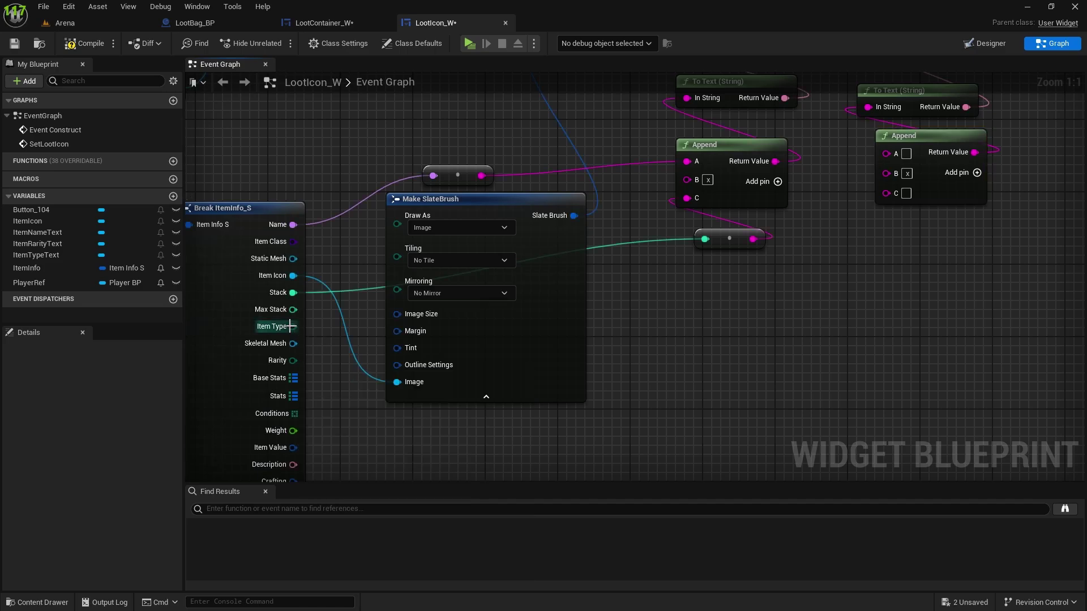
{"action": "left_click_drag", "start_coordinate": [292, 327], "coordinate": [755, 325]}
{"action": "type", "text": "enum to"}
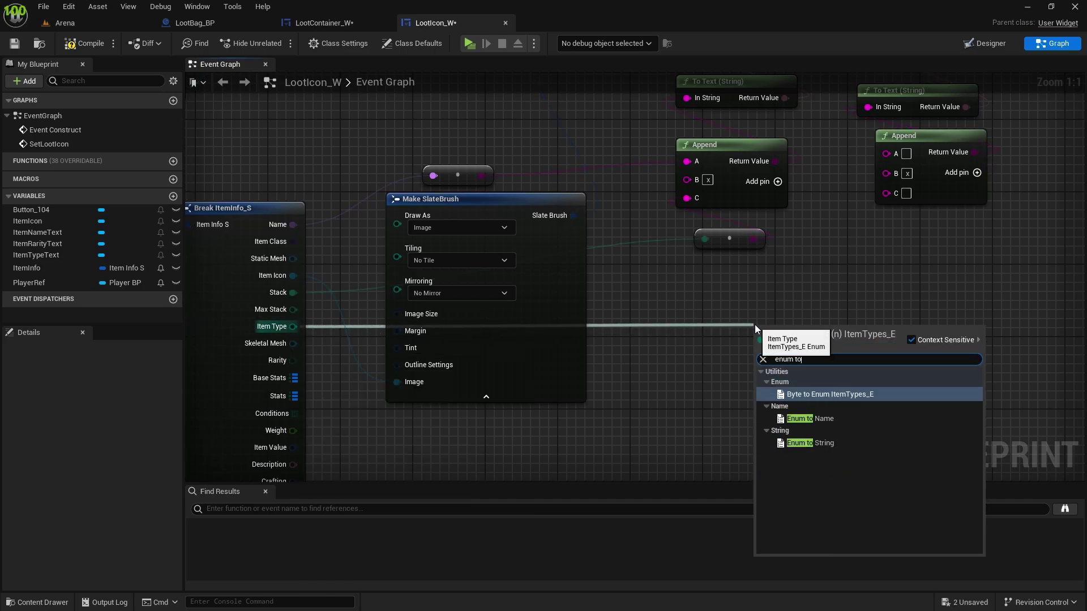
{"action": "left_click", "coordinate": [810, 443]}
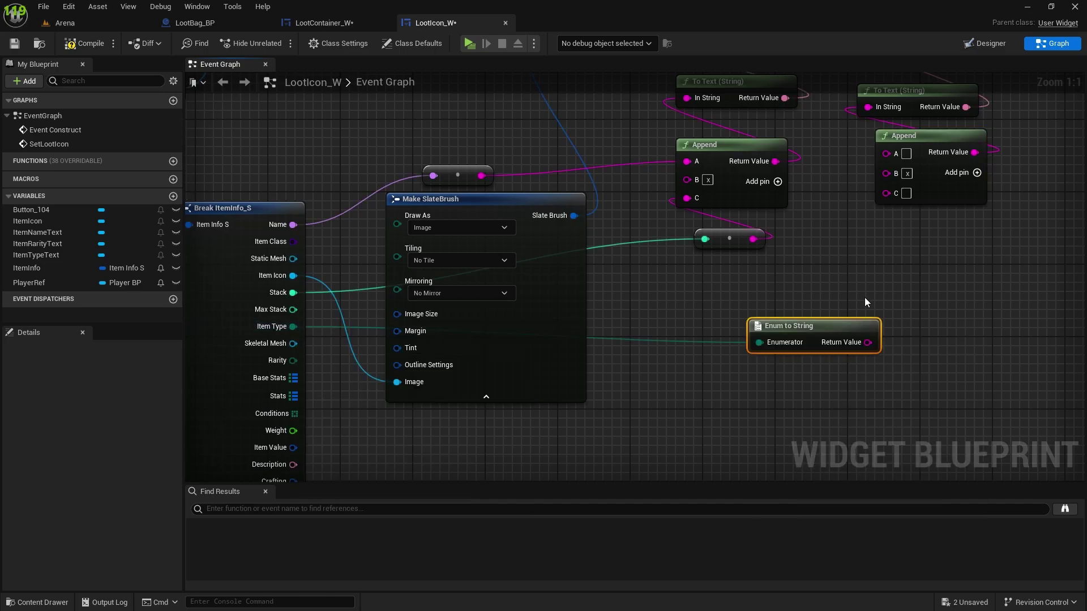
{"action": "right_click_drag", "start_coordinate": [861, 342], "coordinate": [684, 378]}
{"action": "left_click_drag", "start_coordinate": [684, 379], "coordinate": [709, 190]}
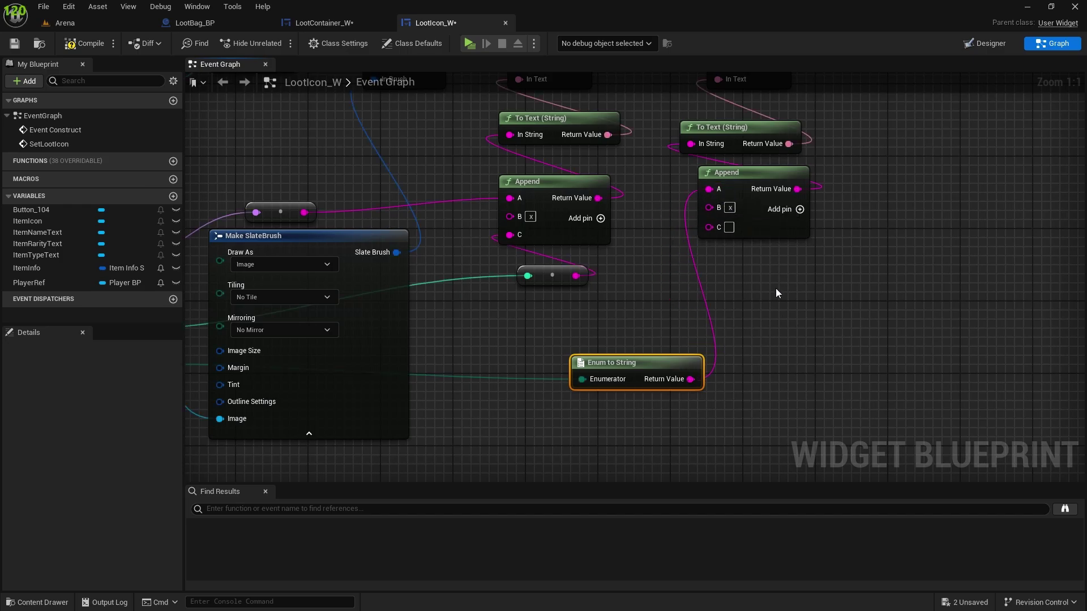
- Set the second Append's B input to "-" and remove its C pin
{"action": "right_click_drag", "start_coordinate": [776, 293], "coordinate": [706, 393]}
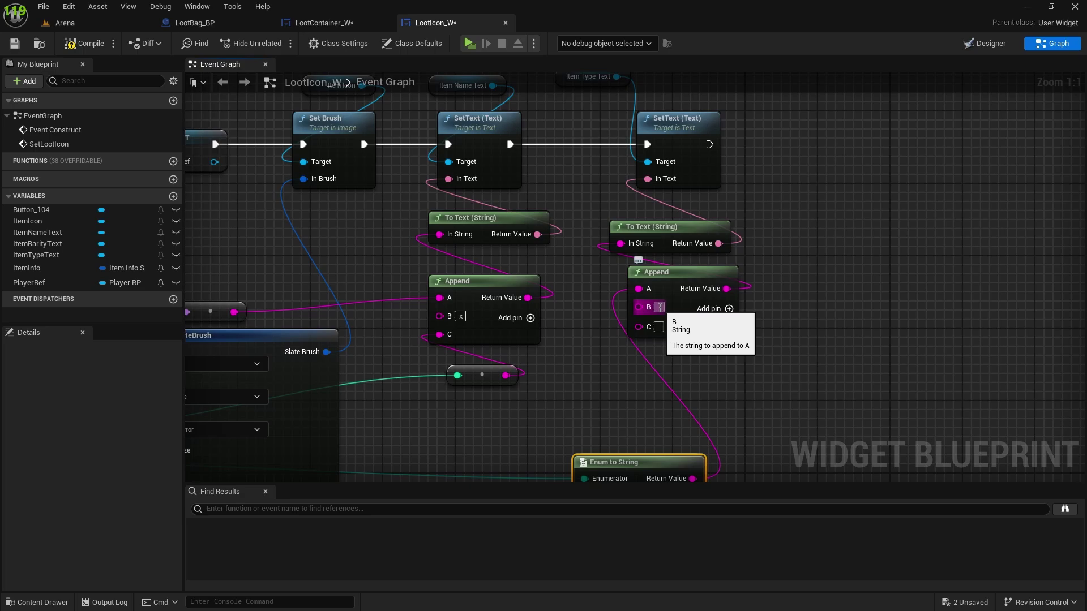
{"action": "left_click", "coordinate": [659, 306]}
{"action": "type", "text": "-"}
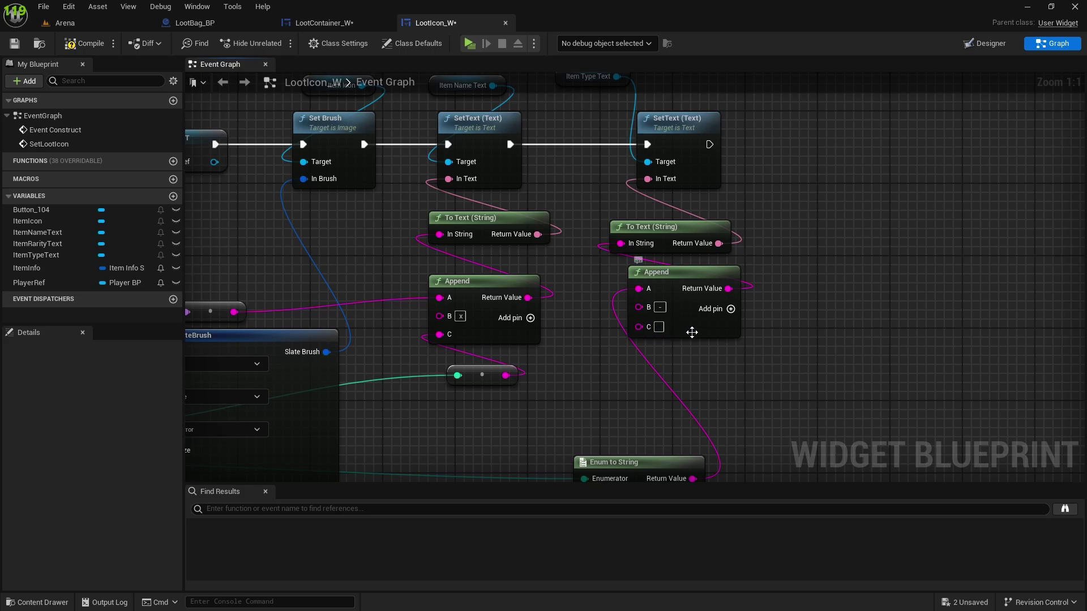
{"action": "right_click", "coordinate": [638, 328]}
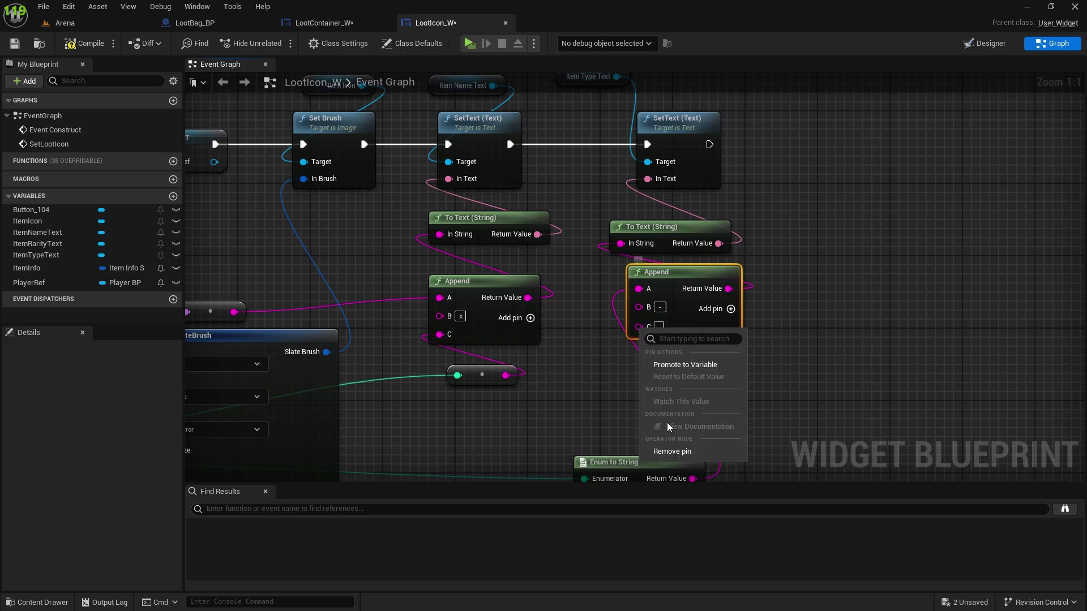
{"action": "left_click", "coordinate": [671, 453]}
{"action": "left_click", "coordinate": [779, 355]}
- Move the Item Type Text getter directly above its SetText node
{"action": "right_click_drag", "start_coordinate": [780, 354], "coordinate": [648, 576]}
{"action": "left_click", "coordinate": [489, 298]}
{"action": "left_click_drag", "start_coordinate": [489, 298], "coordinate": [535, 307]}
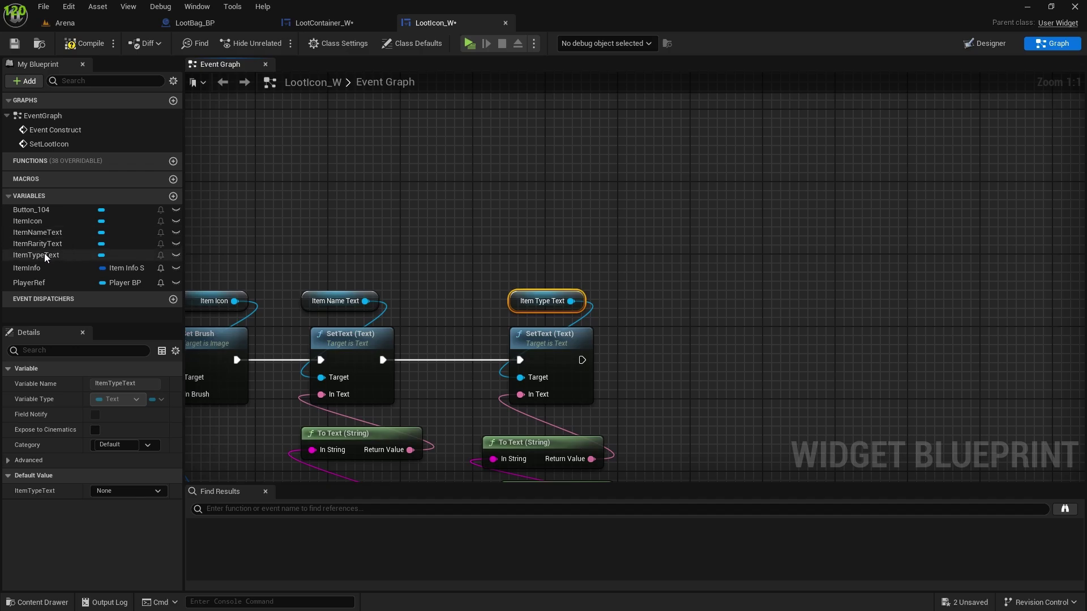
- Place an ItemRarityText getter, add a SetText (Text) node from it and run that node after the item type's SetText
{"action": "left_click_drag", "start_coordinate": [37, 243], "coordinate": [664, 291]}
{"action": "left_click", "coordinate": [701, 308]}
{"action": "right_click_drag", "start_coordinate": [702, 308], "coordinate": [676, 218]}
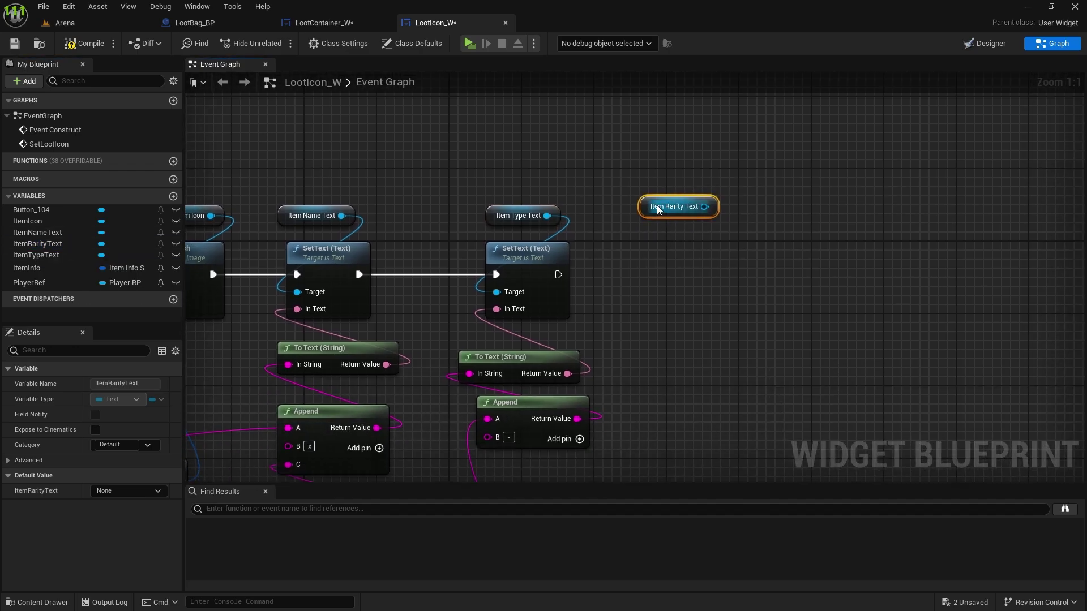
{"action": "left_click_drag", "start_coordinate": [676, 218], "coordinate": [724, 288]}
{"action": "type", "text": "set text"}
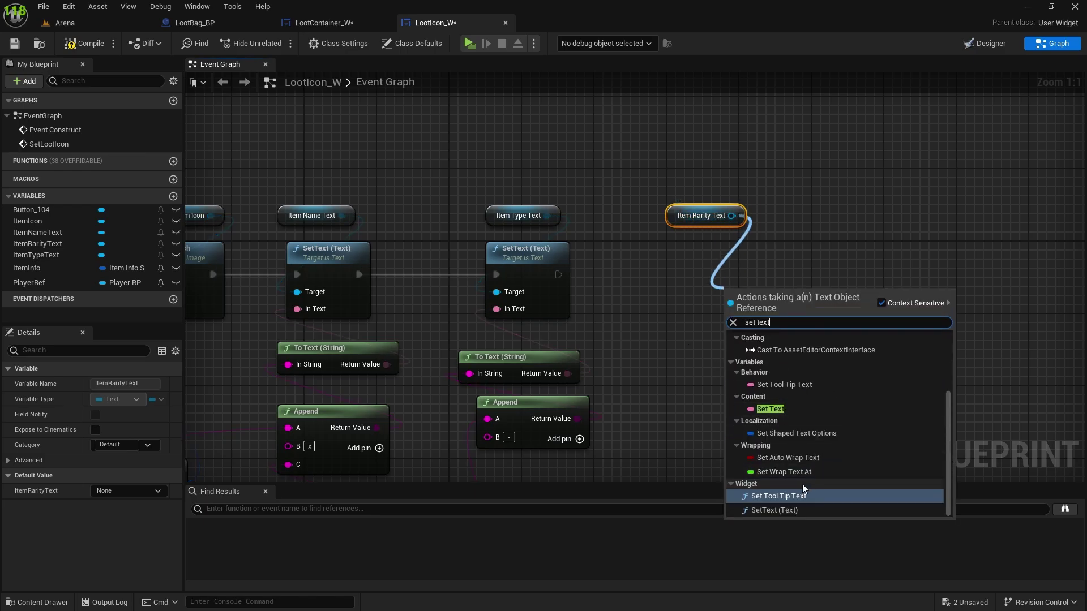
{"action": "left_click", "coordinate": [792, 510]}
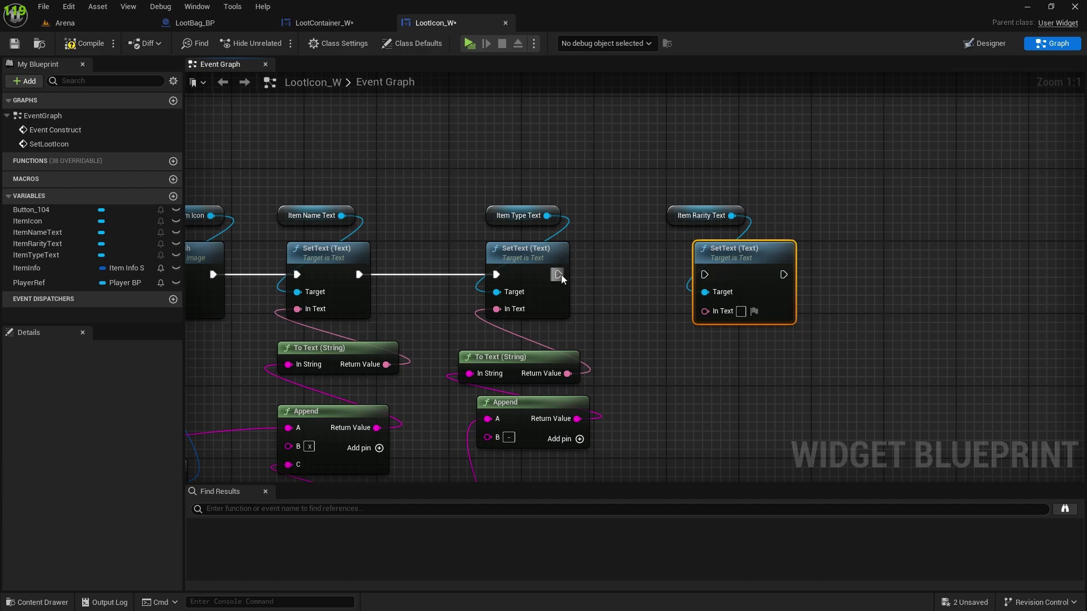
{"action": "left_click_drag", "start_coordinate": [558, 275], "coordinate": [687, 265]}
- Convert the Rarity output of Break ItemInfo_S with Enum to String and connect it to the rarity SetText's In Text
{"action": "right_click_drag", "start_coordinate": [590, 399], "coordinate": [640, 367]}
{"action": "scroll", "coordinate": [639, 367], "scroll_direction": "down", "scroll_amount": 3}
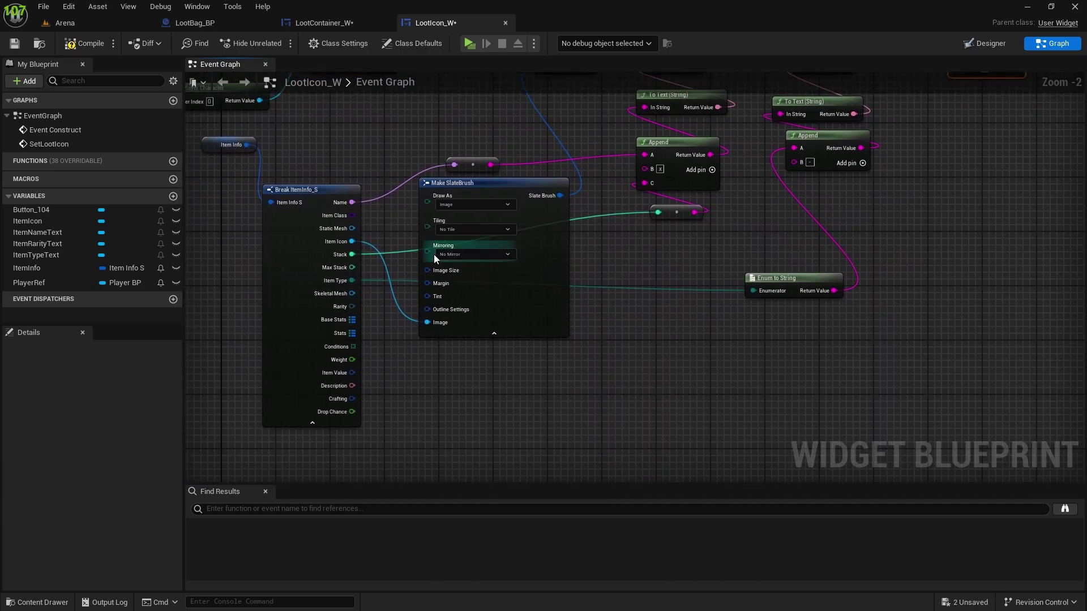
{"action": "left_click_drag", "start_coordinate": [352, 306], "coordinate": [945, 310]}
{"action": "type", "text": "enum to"}
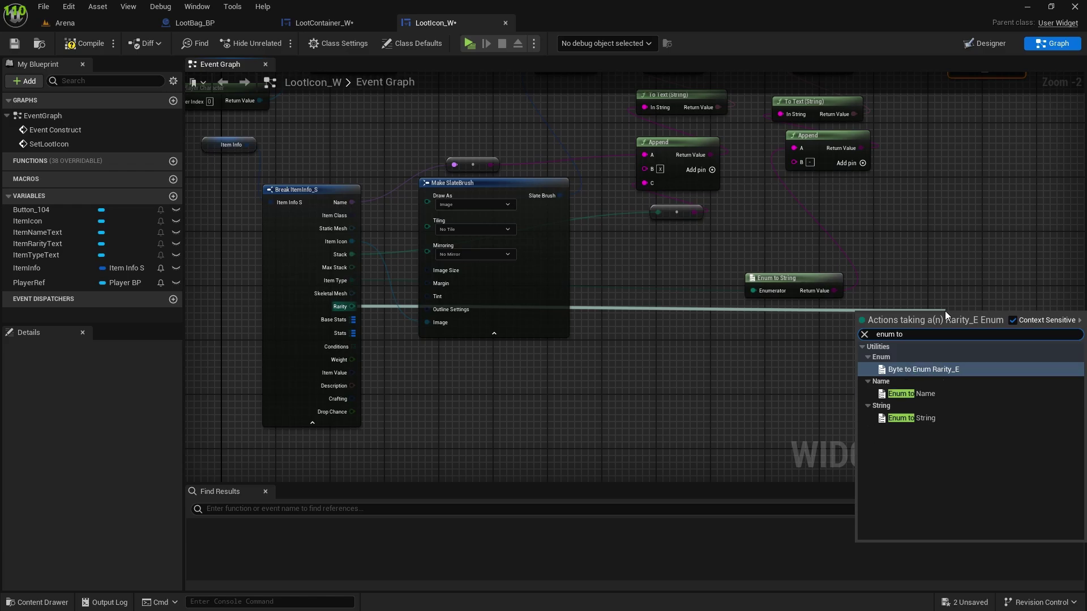
{"action": "left_click", "coordinate": [956, 418]}
{"action": "right_click_drag", "start_coordinate": [973, 286], "coordinate": [745, 317]}
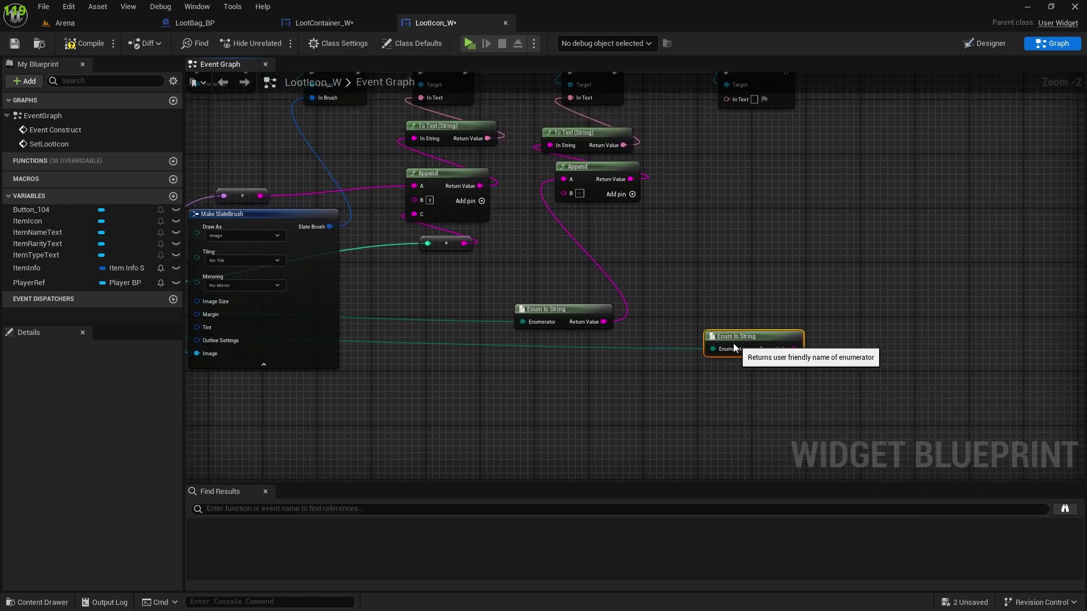
{"action": "left_click_drag", "start_coordinate": [732, 343], "coordinate": [732, 99]}
{"action": "right_click_drag", "start_coordinate": [732, 99], "coordinate": [641, 219]}
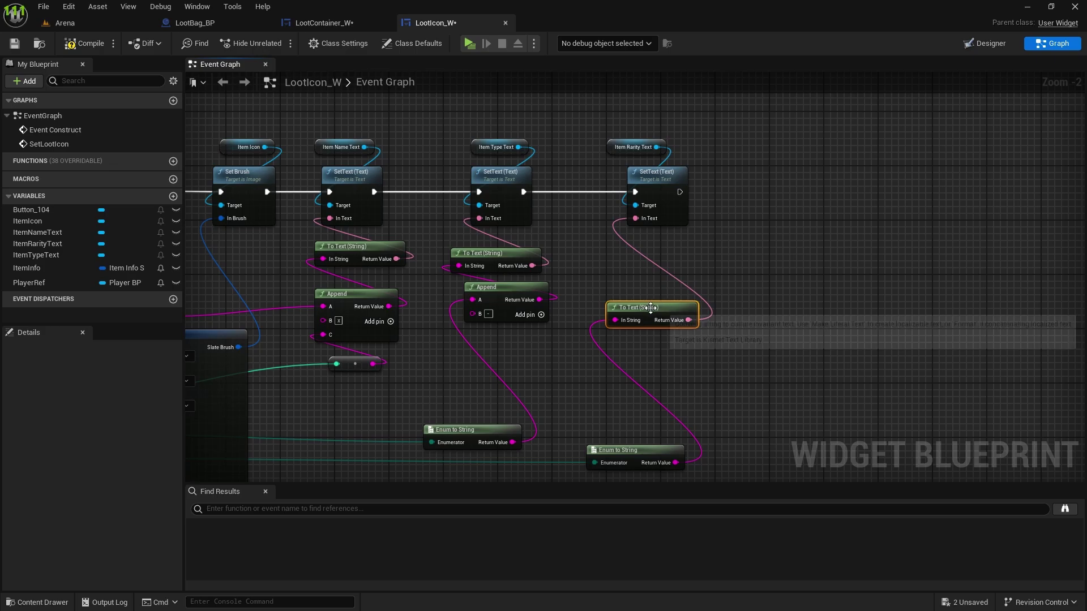
- Add a Set Color and Opacity node from the Item Rarity Text getter and run it after the rarity SetText
{"action": "right_click_drag", "start_coordinate": [660, 358], "coordinate": [696, 303]}
{"action": "scroll", "coordinate": [697, 303], "scroll_direction": "up", "scroll_amount": 2}
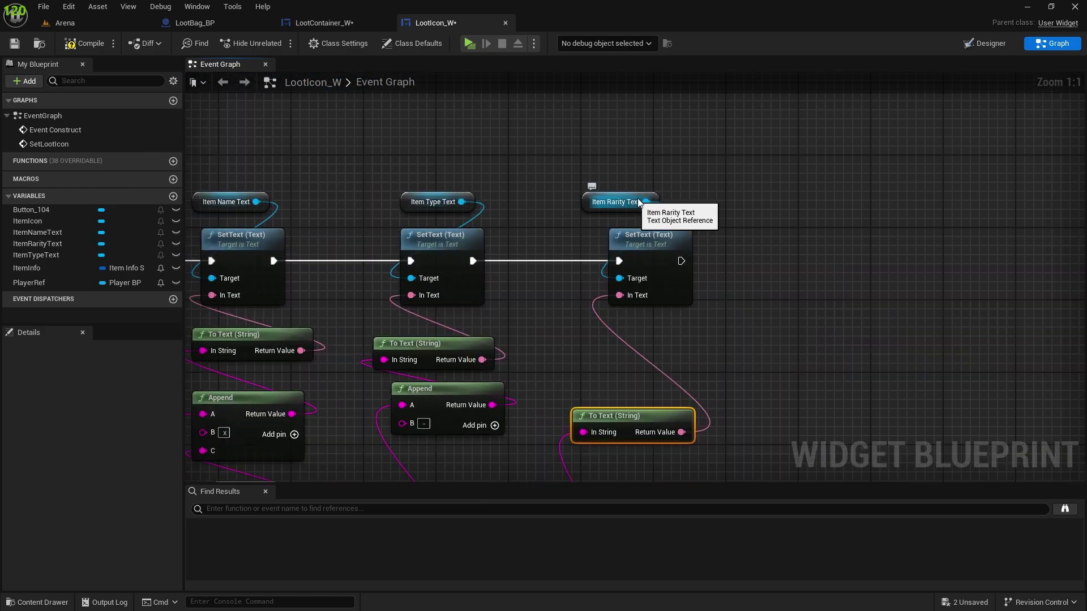
{"action": "left_click_drag", "start_coordinate": [646, 201], "coordinate": [776, 239]}
{"action": "type", "text": "set colo"}
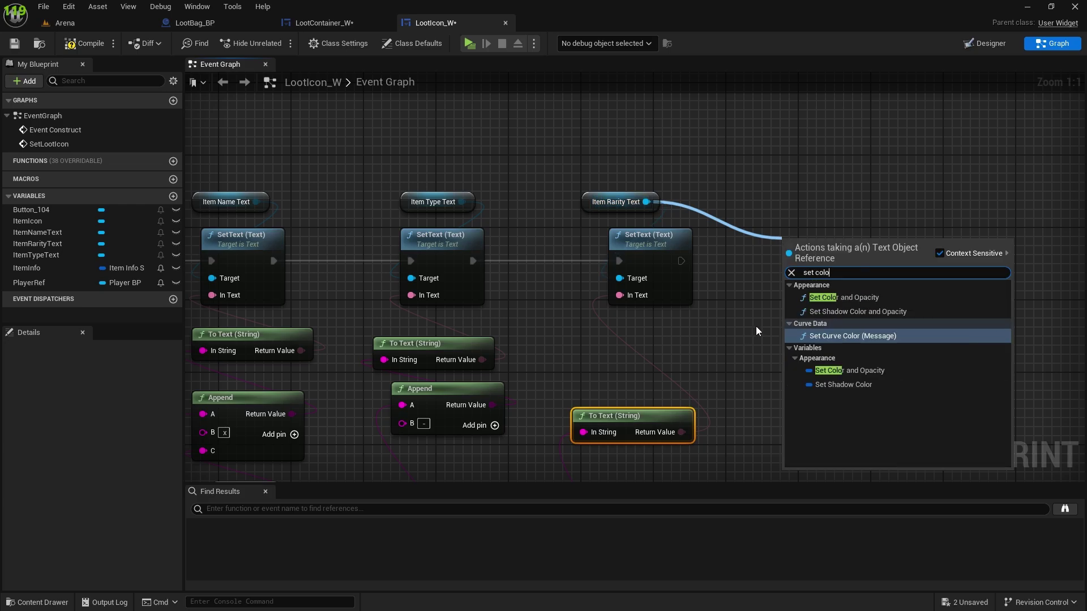
{"action": "left_click", "coordinate": [830, 298]}
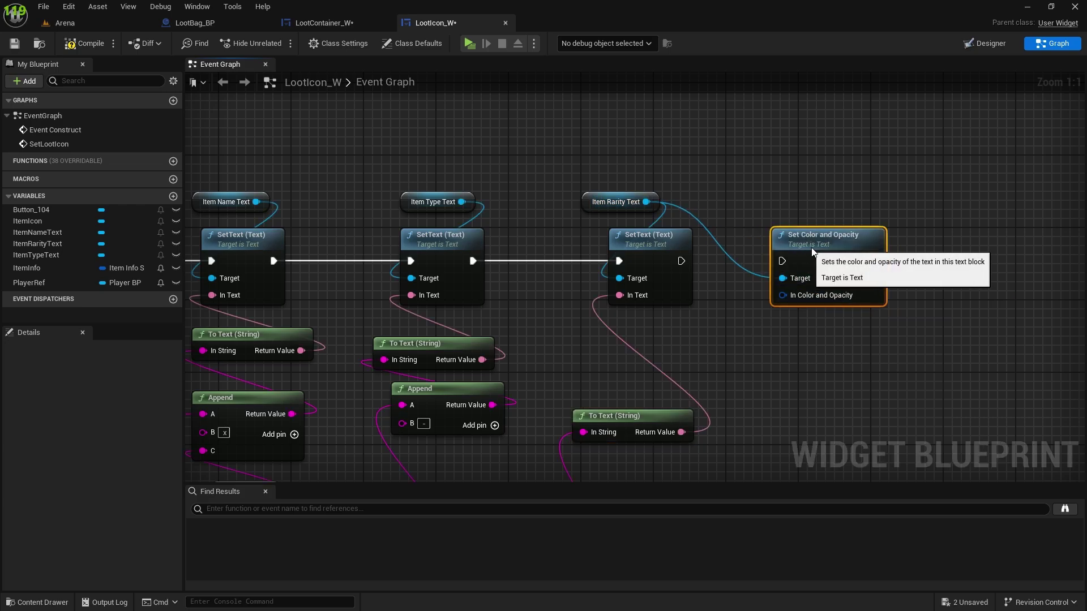
{"action": "left_click_drag", "start_coordinate": [682, 261], "coordinate": [801, 261]}
{"action": "right_click_drag", "start_coordinate": [801, 261], "coordinate": [750, 295]}
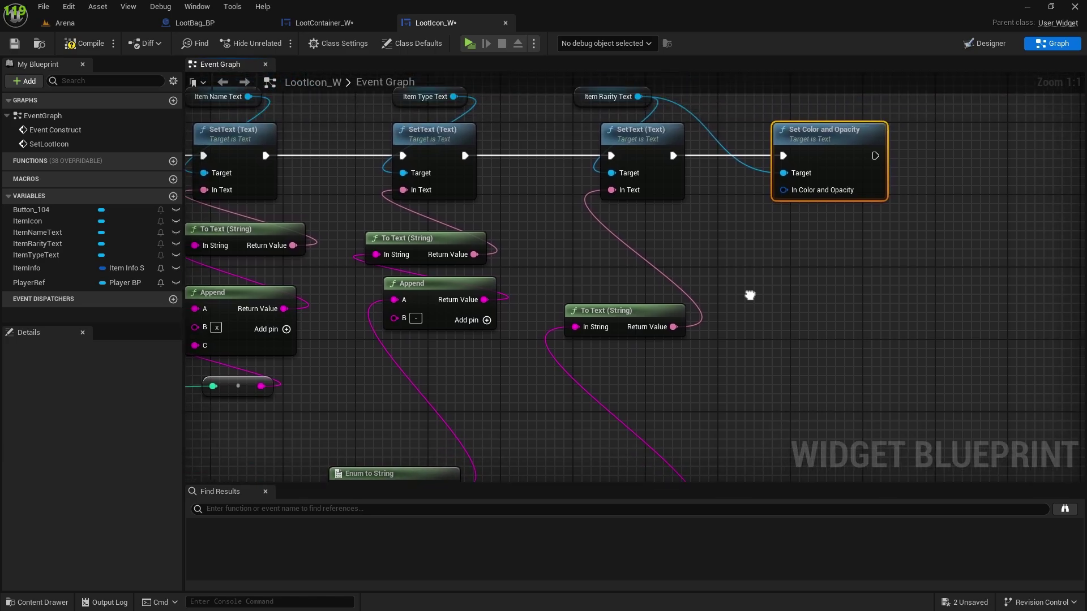
- Place a PlayerRef getter below Set Color and Opacity and add a Get Rarity Color node from it
{"action": "left_click_drag", "start_coordinate": [34, 283], "coordinate": [804, 385]}
{"action": "left_click", "coordinate": [734, 389]}
{"action": "type", "text": "get"}
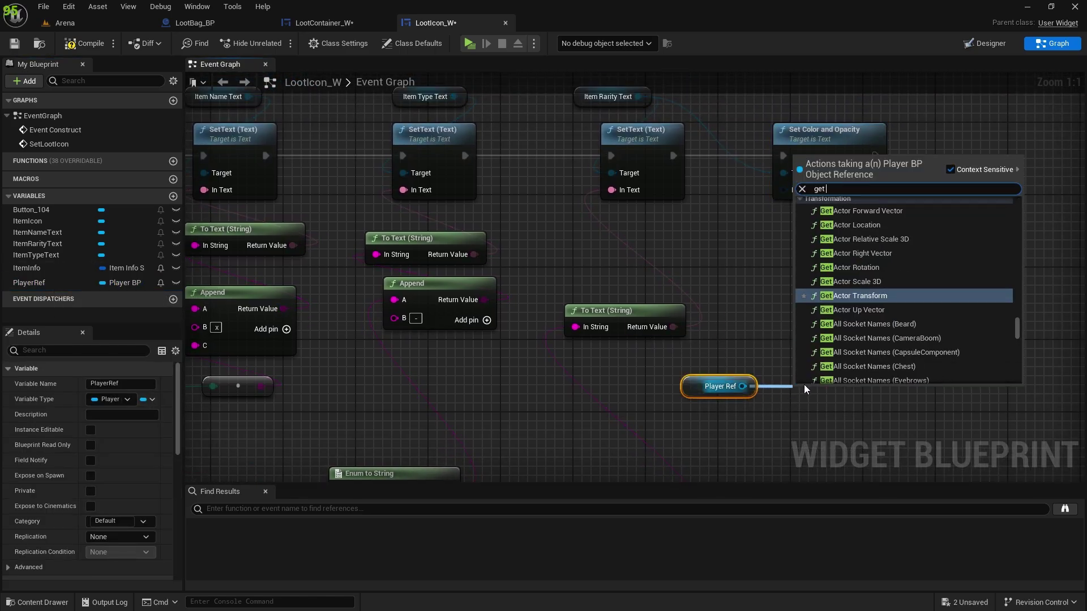
{"action": "type", "text": " rarity"}
{"action": "key", "text": "Return"}
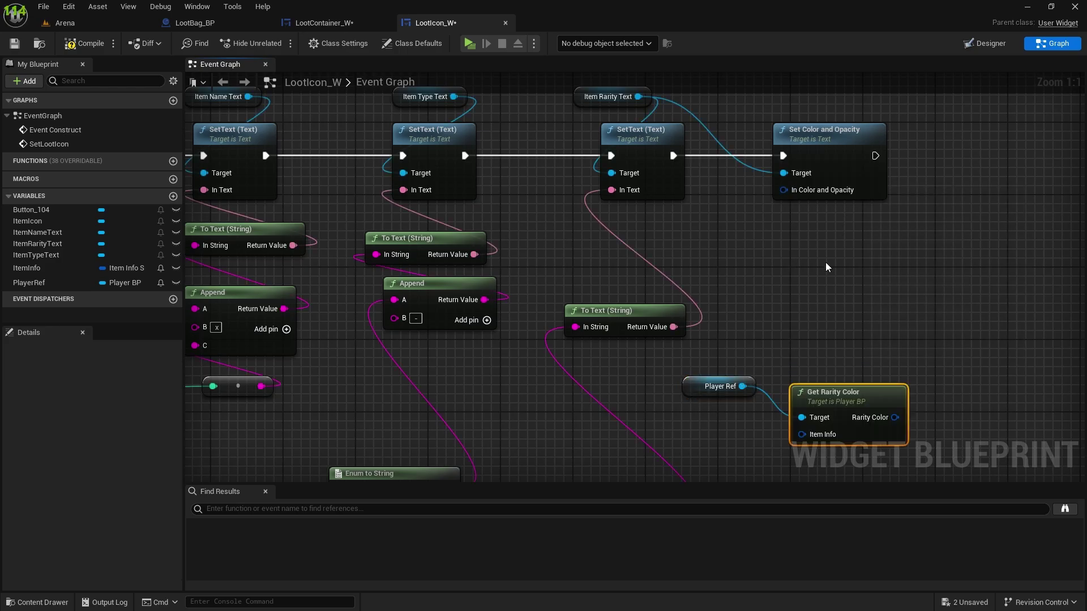
{"action": "right_click_drag", "start_coordinate": [874, 413], "coordinate": [727, 273]}
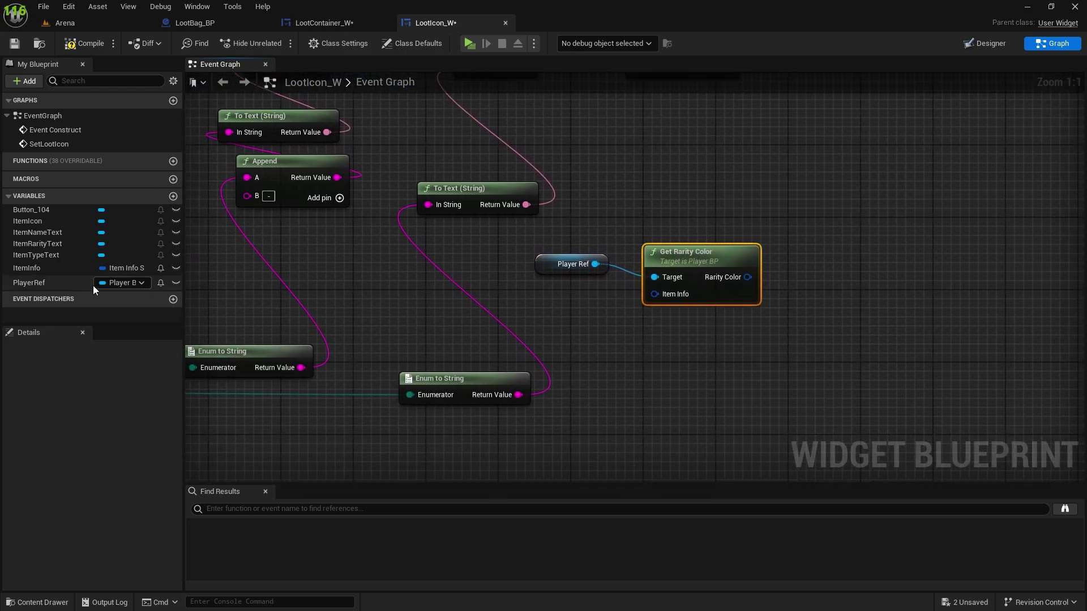
- Feed ItemInfo into Get Rarity Color and connect its Rarity Color output to In Color and Opacity
{"action": "left_click_drag", "start_coordinate": [28, 267], "coordinate": [652, 293]}
{"action": "right_click_drag", "start_coordinate": [807, 255], "coordinate": [760, 331]}
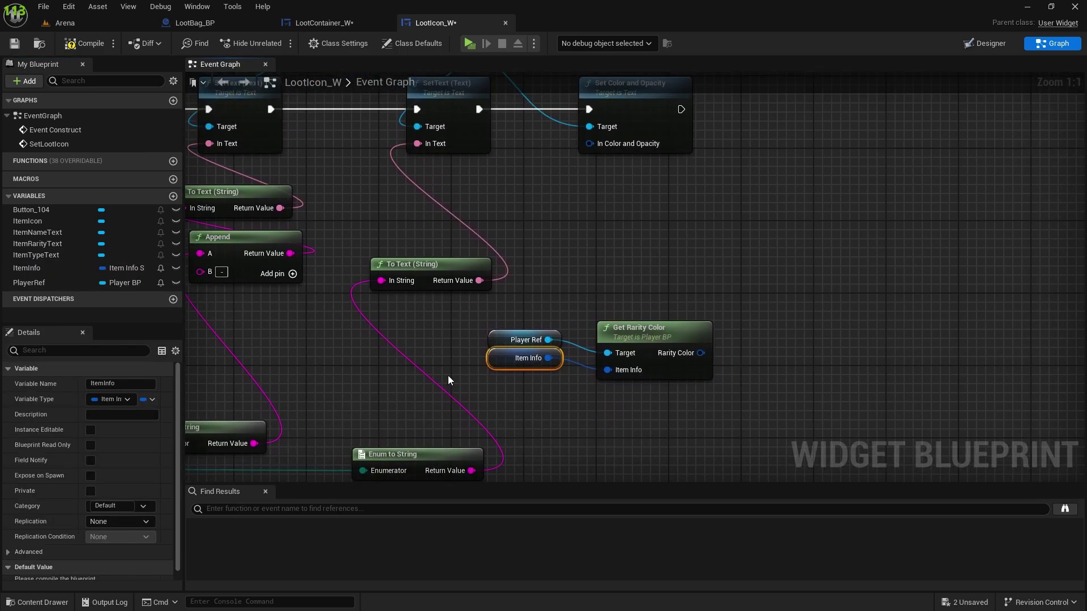
{"action": "left_click_drag", "start_coordinate": [497, 367], "coordinate": [515, 403]}
{"action": "left_click_drag", "start_coordinate": [701, 352], "coordinate": [589, 144]}
{"action": "right_click_drag", "start_coordinate": [714, 165], "coordinate": [703, 298]}
- Save LootIcon_W and look over the complete SetLootIcon node chain
{"action": "scroll", "coordinate": [475, 343], "scroll_direction": "down", "scroll_amount": 2}
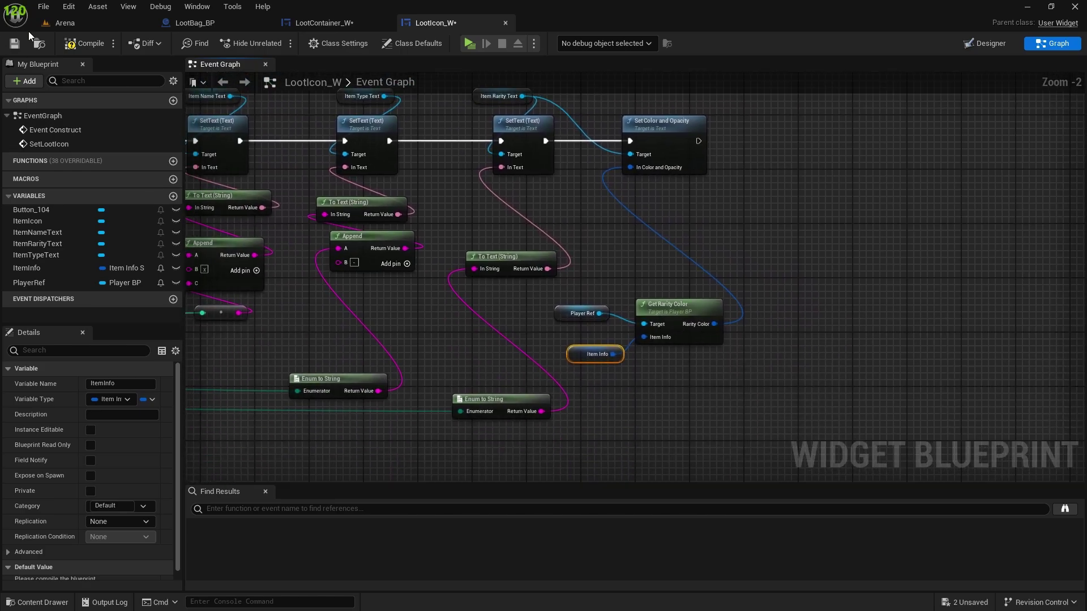
{"action": "left_click", "coordinate": [14, 43]}
{"action": "scroll", "coordinate": [507, 306], "scroll_direction": "down", "scroll_amount": 2}
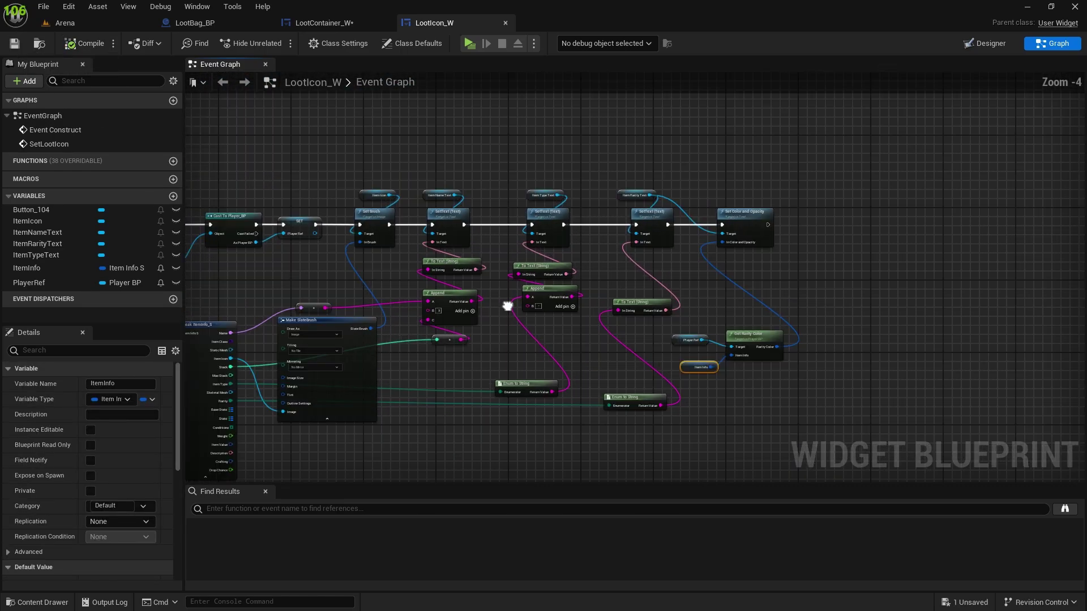
{"action": "right_click_drag", "start_coordinate": [507, 306], "coordinate": [830, 318]}
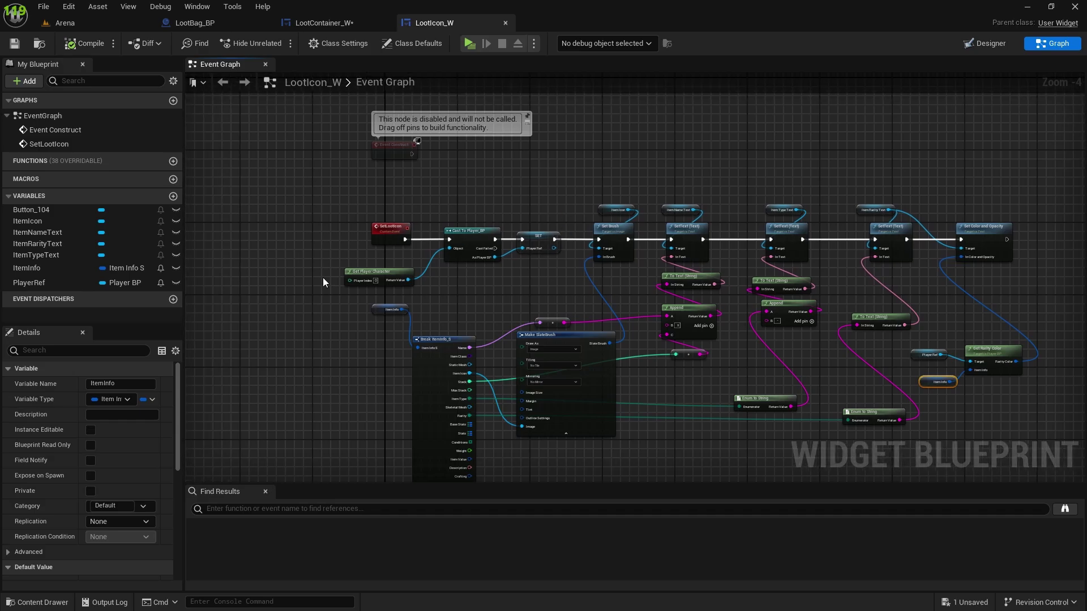
{"action": "right_click_drag", "start_coordinate": [348, 194], "coordinate": [359, 141]}
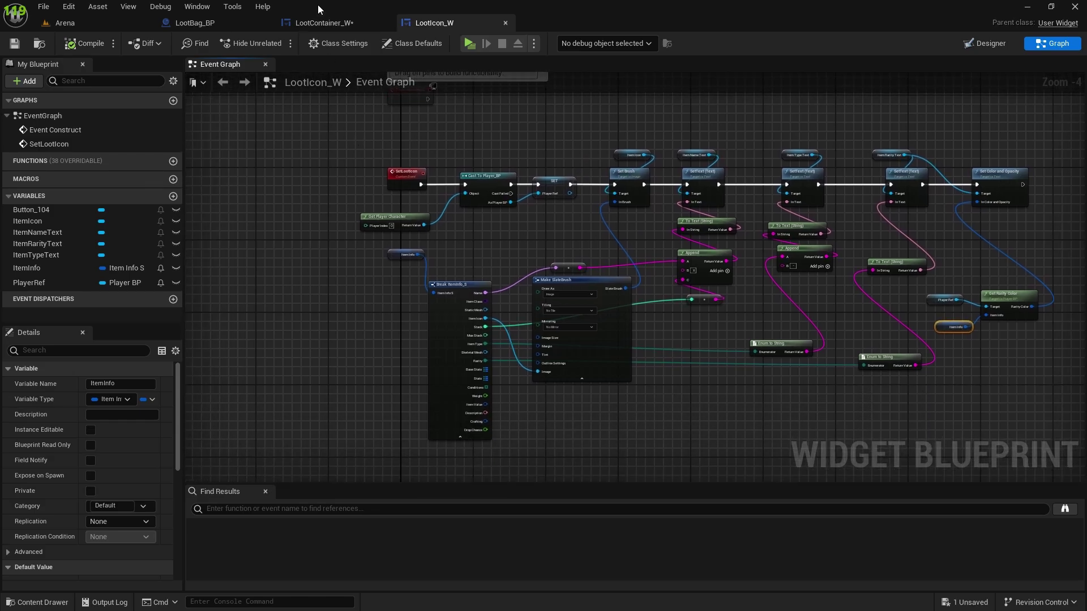
- In LootBag_BP, move Event Interact aside and delete the item-printing loop nodes connected after it
{"action": "left_click", "coordinate": [180, 23]}
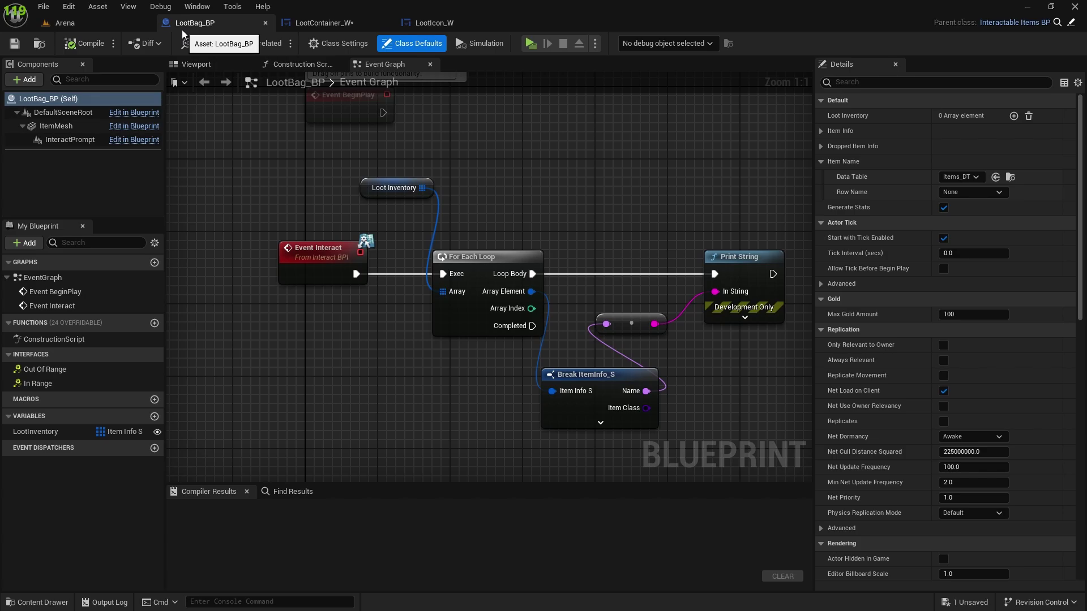
{"action": "left_click_drag", "start_coordinate": [321, 250], "coordinate": [275, 250]}
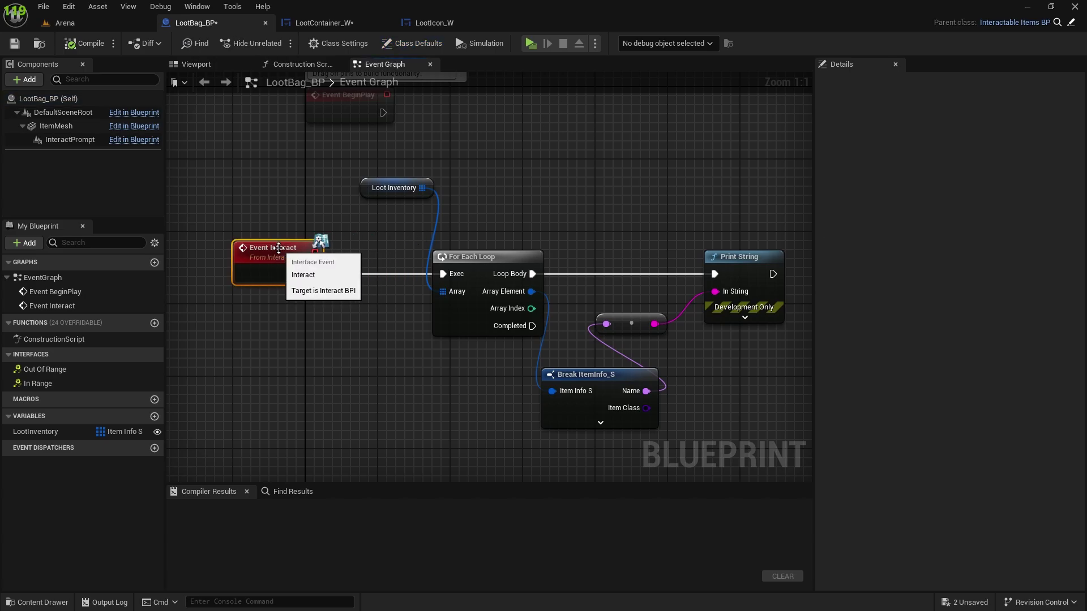
{"action": "left_click_drag", "start_coordinate": [347, 165], "coordinate": [752, 429]}
{"action": "key", "text": "Delete"}
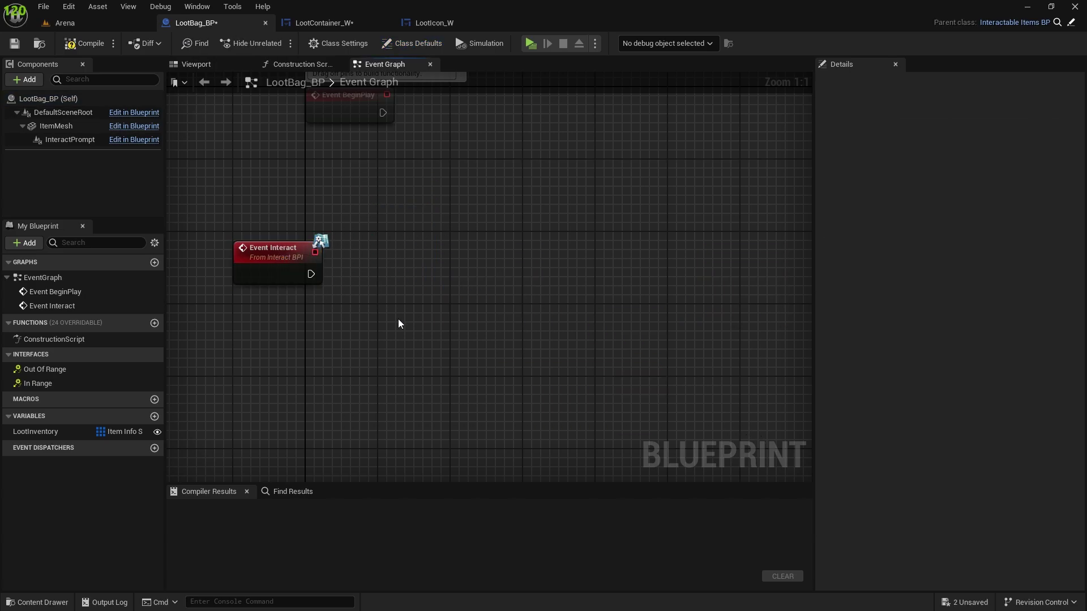
- Add a Create Widget node after Event Interact and set its class to the Loot Container widget
{"action": "right_click_drag", "start_coordinate": [400, 320], "coordinate": [494, 305]}
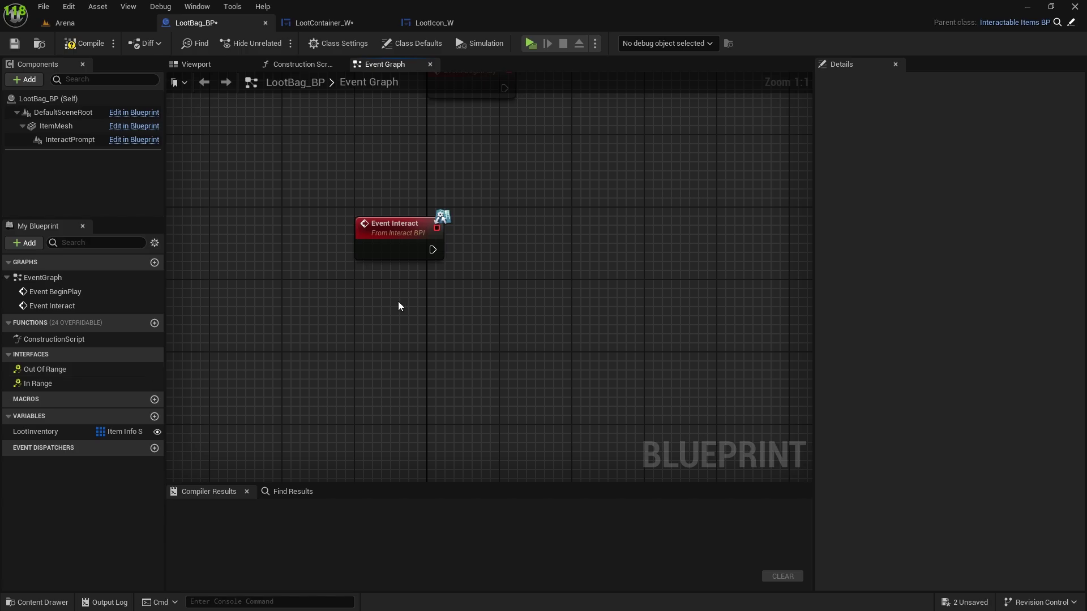
{"action": "left_click_drag", "start_coordinate": [433, 250], "coordinate": [603, 248]}
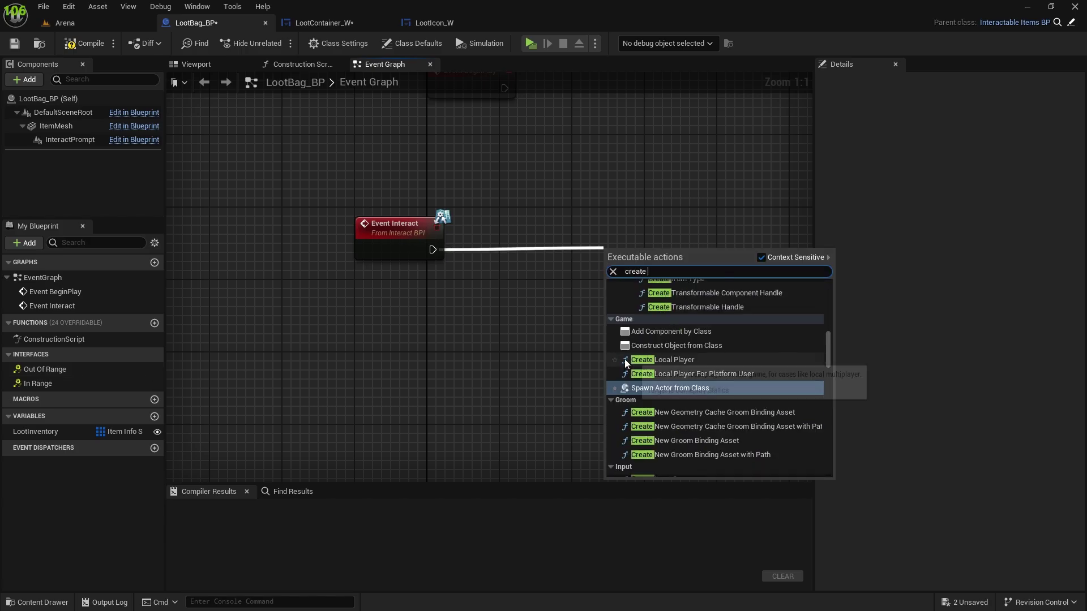
{"action": "type", "text": "create widget"}
{"action": "key", "text": "Return"}
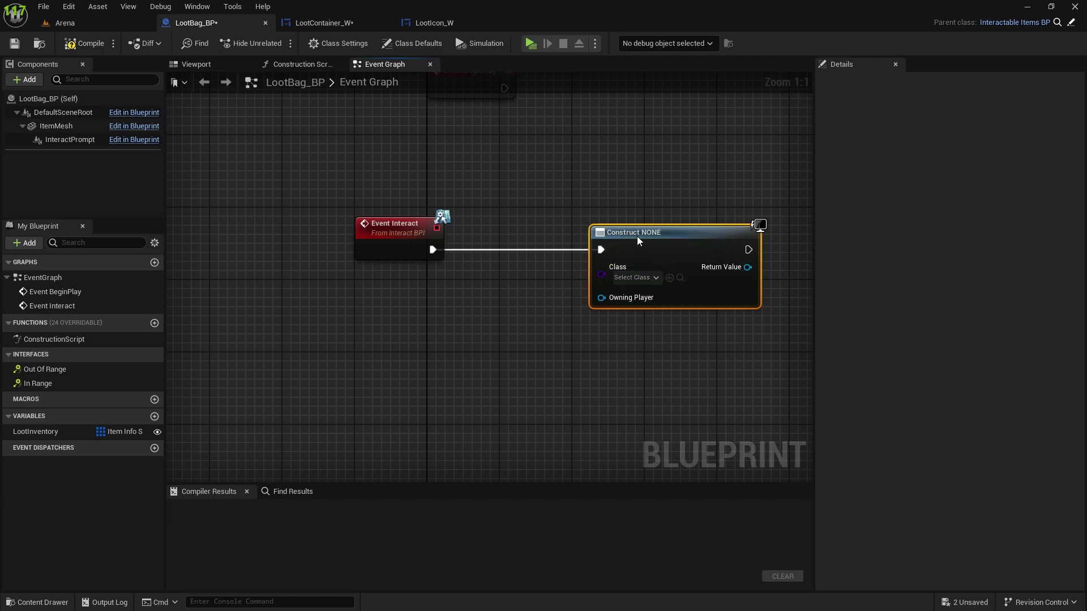
{"action": "left_click", "coordinate": [636, 278]}
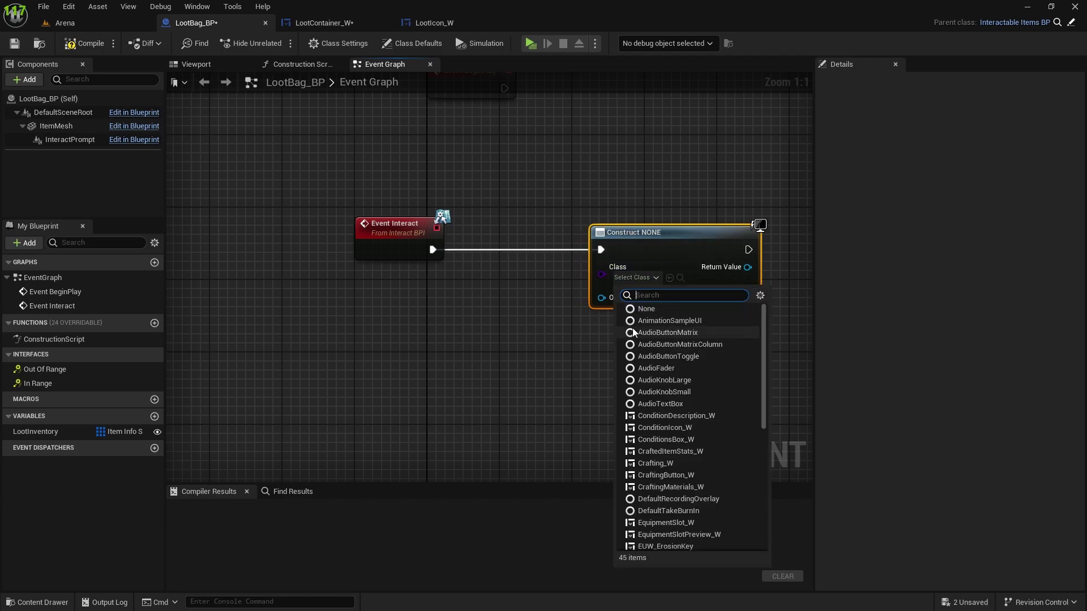
{"action": "type", "text": "loot"}
{"action": "left_click", "coordinate": [665, 321]}
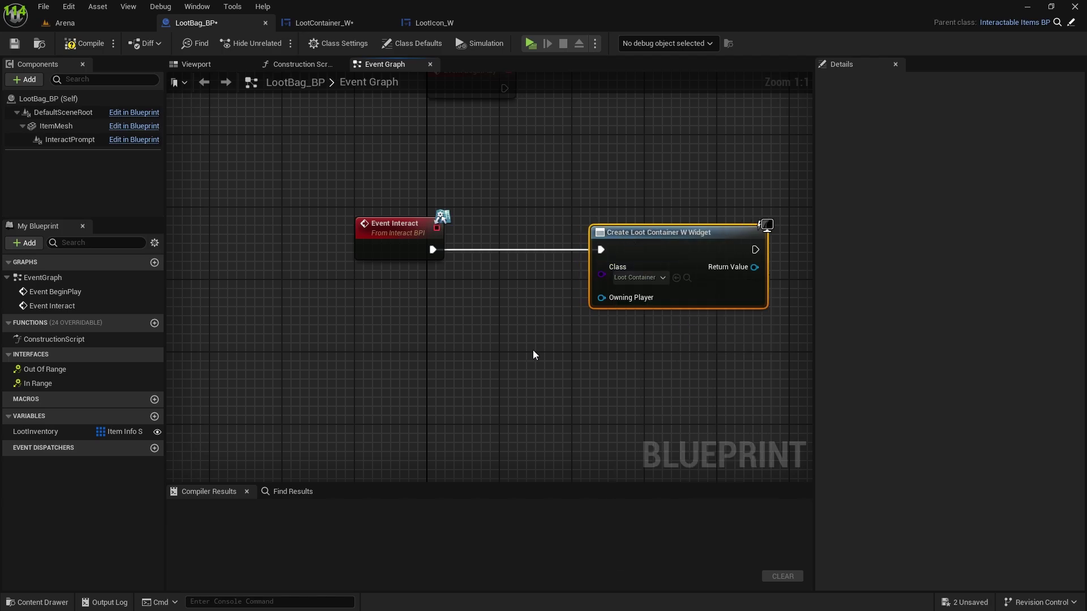
- Add an Add to Viewport node from the created widget's Return Value and line it up beside the creation node
{"action": "right_click_drag", "start_coordinate": [614, 308], "coordinate": [576, 287]}
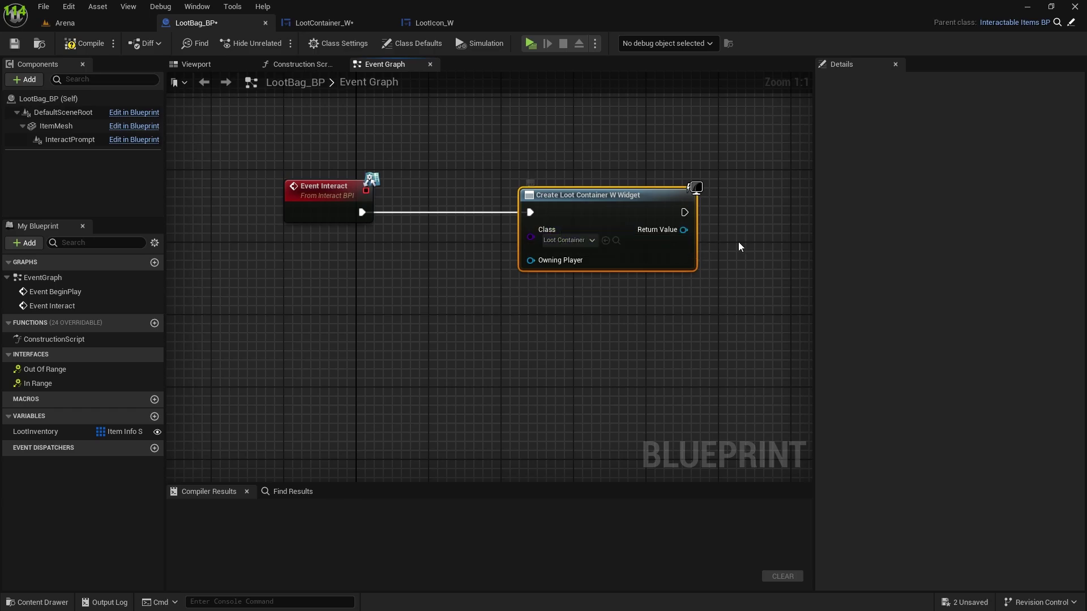
{"action": "right_click_drag", "start_coordinate": [740, 245], "coordinate": [490, 221]}
{"action": "left_click_drag", "start_coordinate": [568, 237], "coordinate": [647, 240]}
{"action": "type", "text": "add t"}
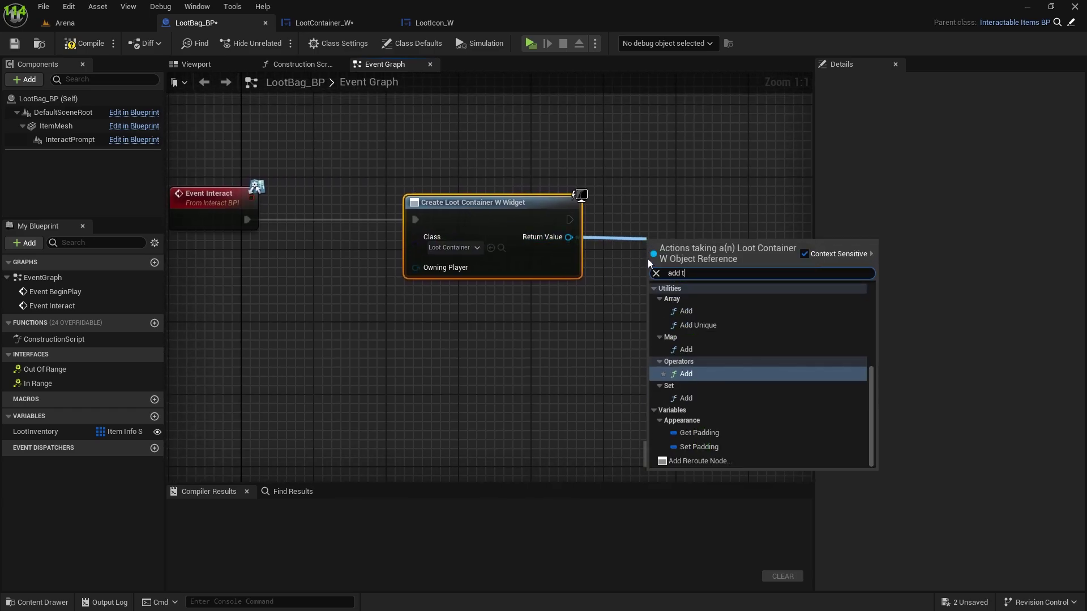
{"action": "type", "text": "o"}
{"action": "left_click", "coordinate": [702, 334]}
{"action": "left_click_drag", "start_coordinate": [688, 258], "coordinate": [678, 209]}
- Add a Set Inventory node from the created widget's Return Value and run it after Add to Viewport
{"action": "right_click_drag", "start_coordinate": [665, 322], "coordinate": [568, 296]}
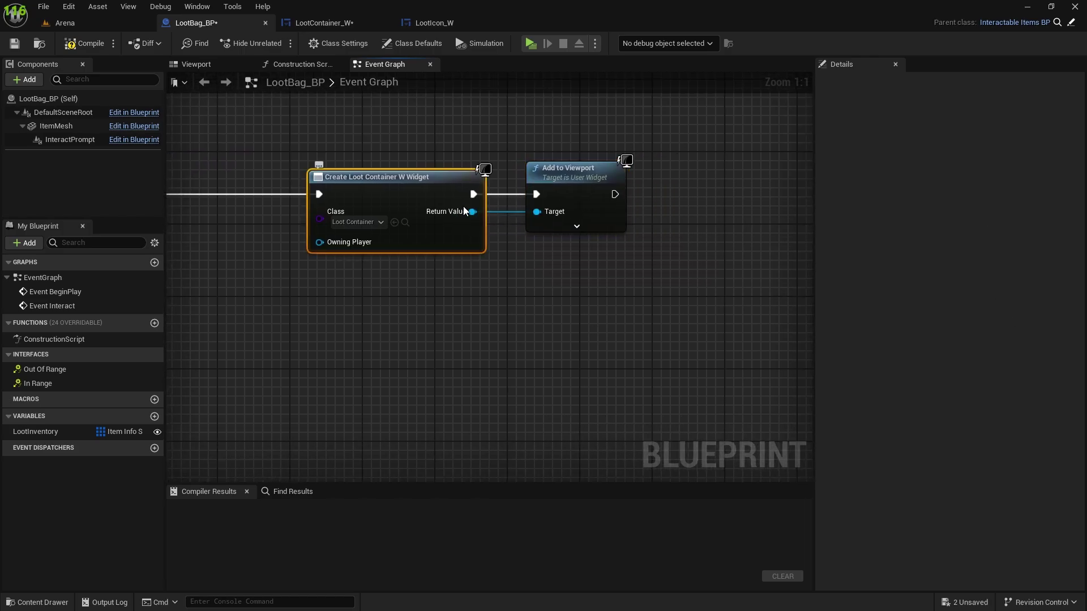
{"action": "left_click_drag", "start_coordinate": [472, 212], "coordinate": [705, 309]}
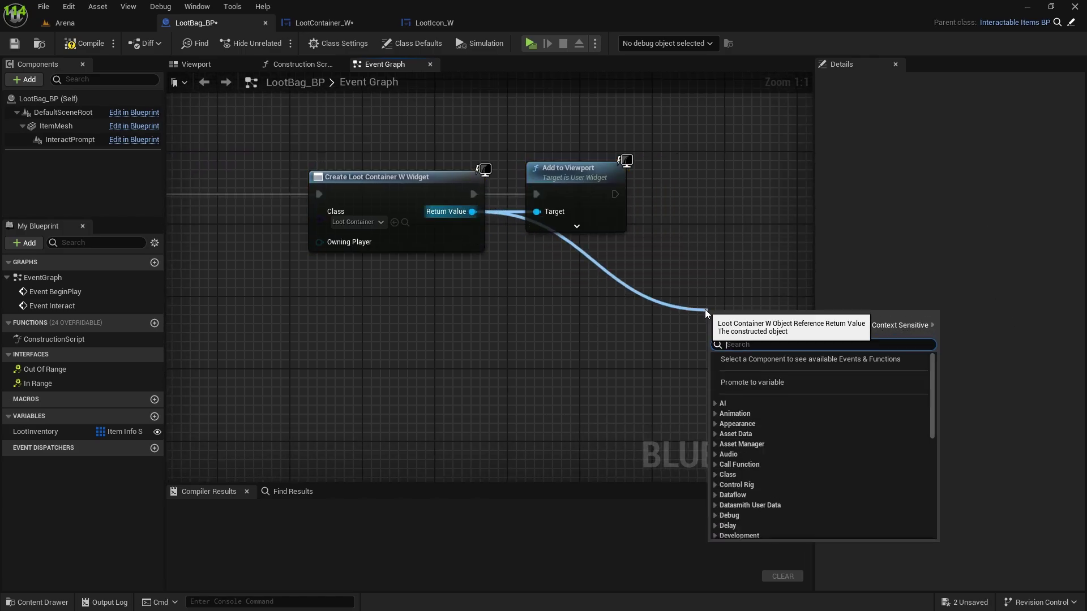
{"action": "type", "text": "set inve"}
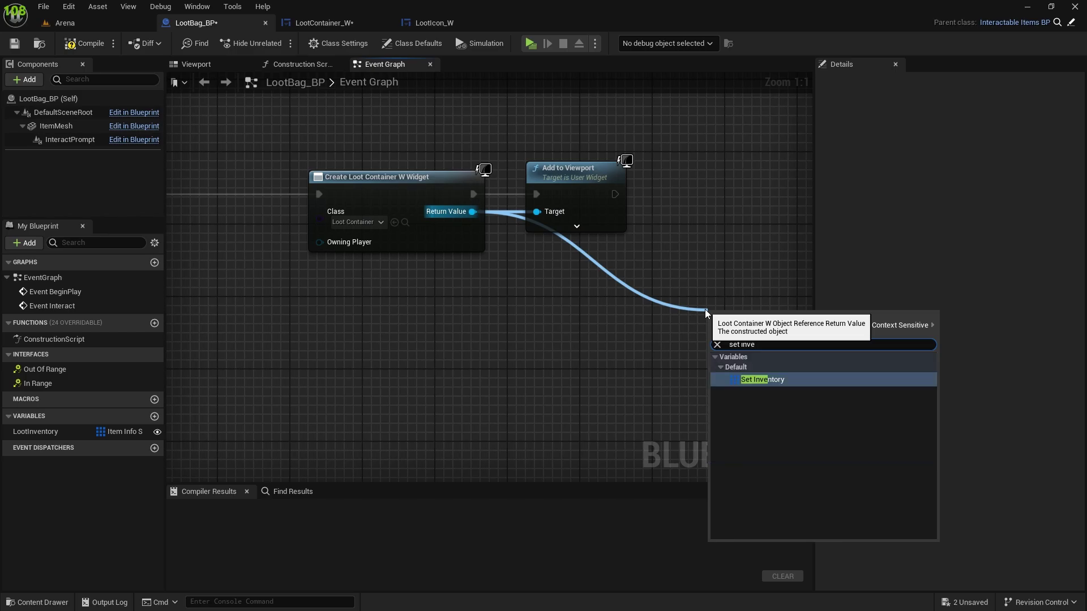
{"action": "key", "text": "Return"}
{"action": "left_click_drag", "start_coordinate": [743, 315], "coordinate": [705, 188]}
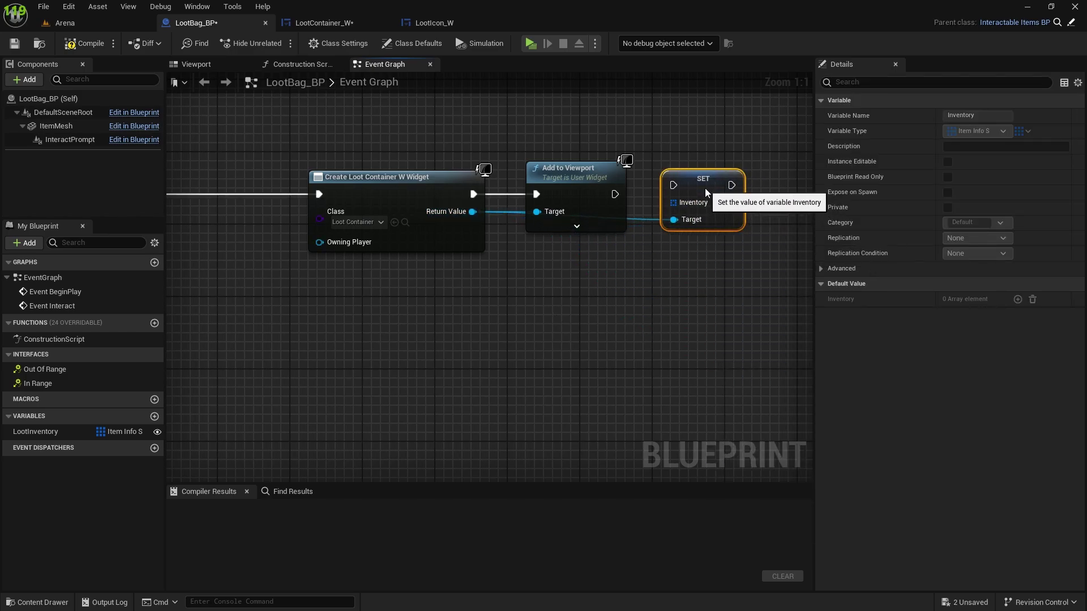
{"action": "left_click_drag", "start_coordinate": [615, 194], "coordinate": [682, 194]}
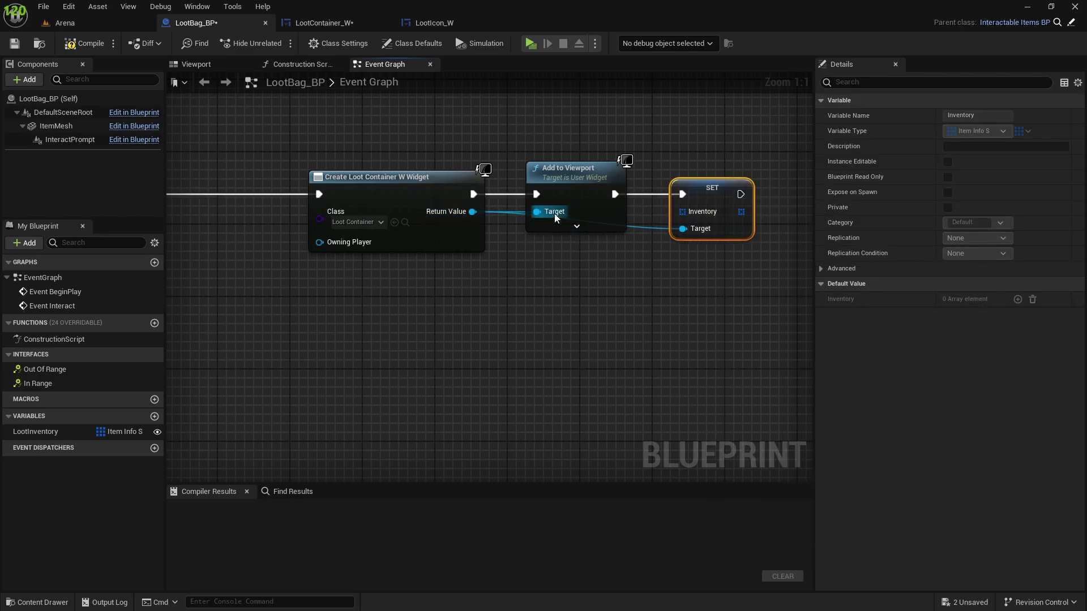
- Route the wire to the Set Inventory target below Add to Viewport with two reroute points
{"action": "double_click", "coordinate": [631, 226]}
{"action": "left_click_drag", "start_coordinate": [636, 229], "coordinate": [538, 297]}
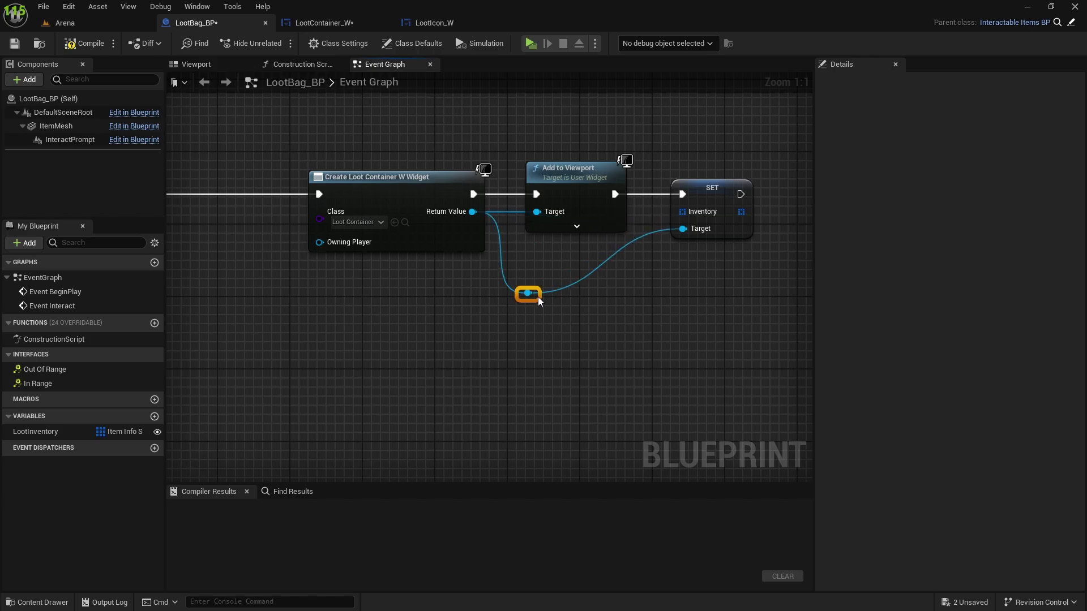
{"action": "double_click", "coordinate": [610, 258]}
{"action": "left_click_drag", "start_coordinate": [600, 249], "coordinate": [655, 294]}
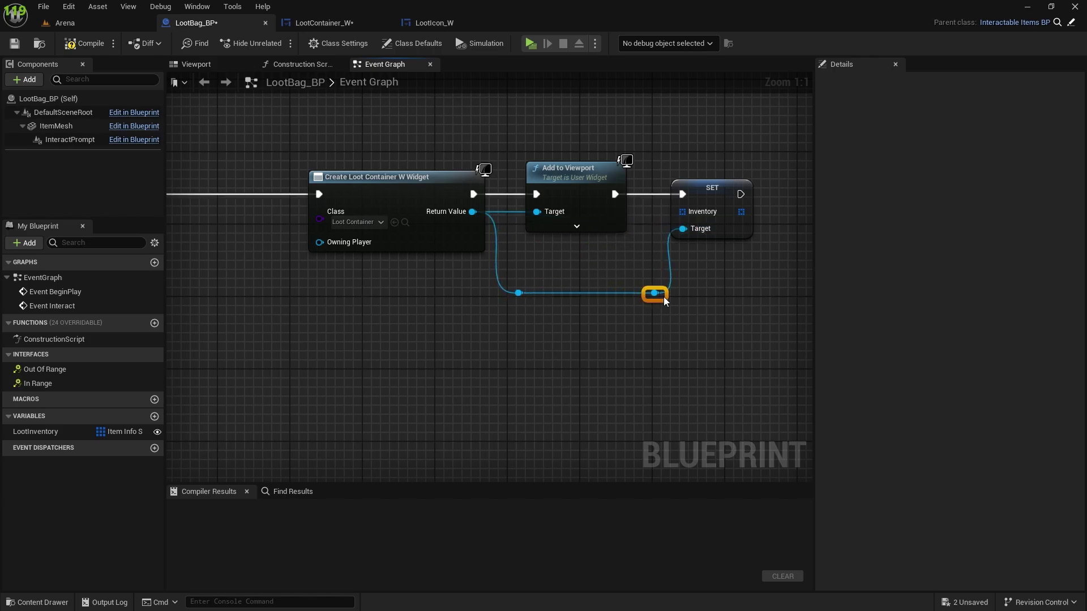
- Connect a LootInventory getter to the Set node's Inventory input and place it below Add to Viewport
{"action": "left_click_drag", "start_coordinate": [24, 437], "coordinate": [685, 214]}
{"action": "left_click_drag", "start_coordinate": [632, 236], "coordinate": [617, 265]}
{"action": "right_click_drag", "start_coordinate": [617, 264], "coordinate": [567, 328]}
{"action": "left_click", "coordinate": [581, 322]}
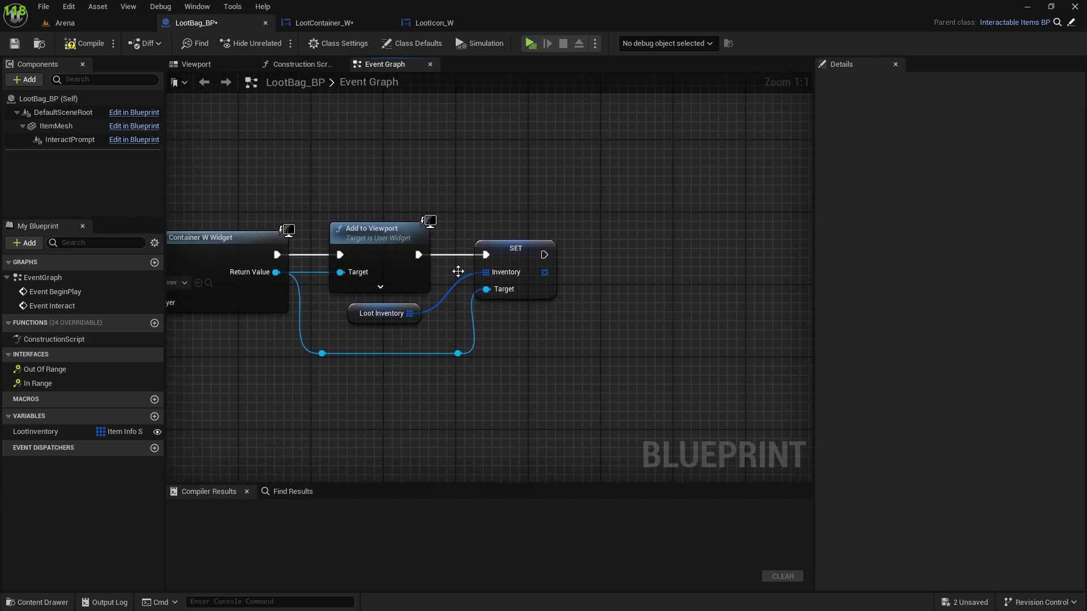
- Call Build Loot Inventory on the created widget after the Set Inventory node, and nudge the Loot Inventory getter closer to the Set node
{"action": "left_click_drag", "start_coordinate": [458, 354], "coordinate": [650, 291]}
{"action": "type", "text": "build"}
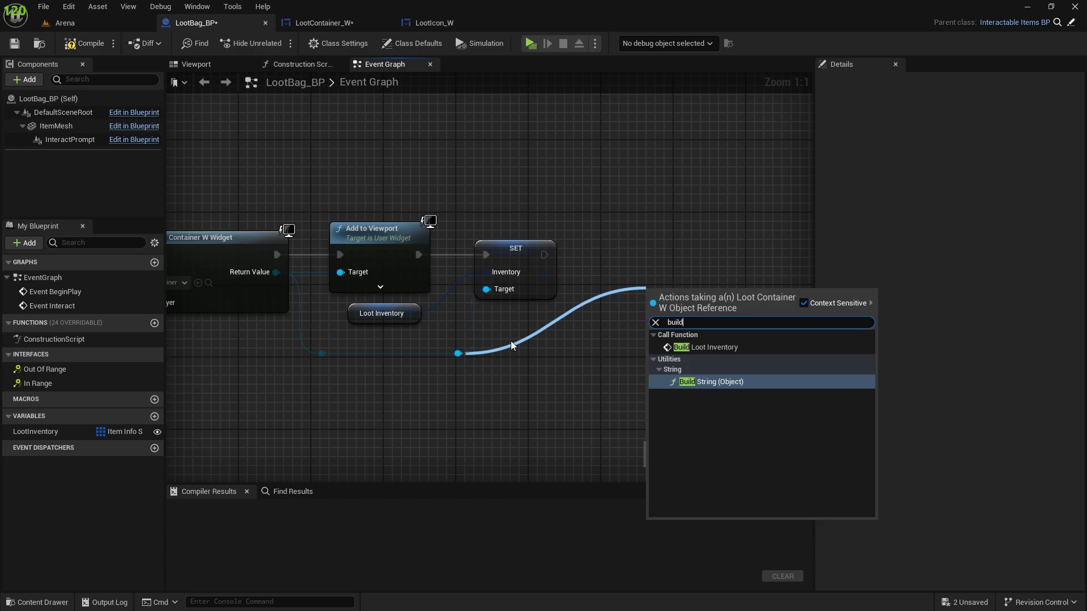
{"action": "left_click", "coordinate": [693, 347]}
{"action": "left_click_drag", "start_coordinate": [675, 304], "coordinate": [544, 255]}
{"action": "right_click_drag", "start_coordinate": [510, 347], "coordinate": [794, 309]}
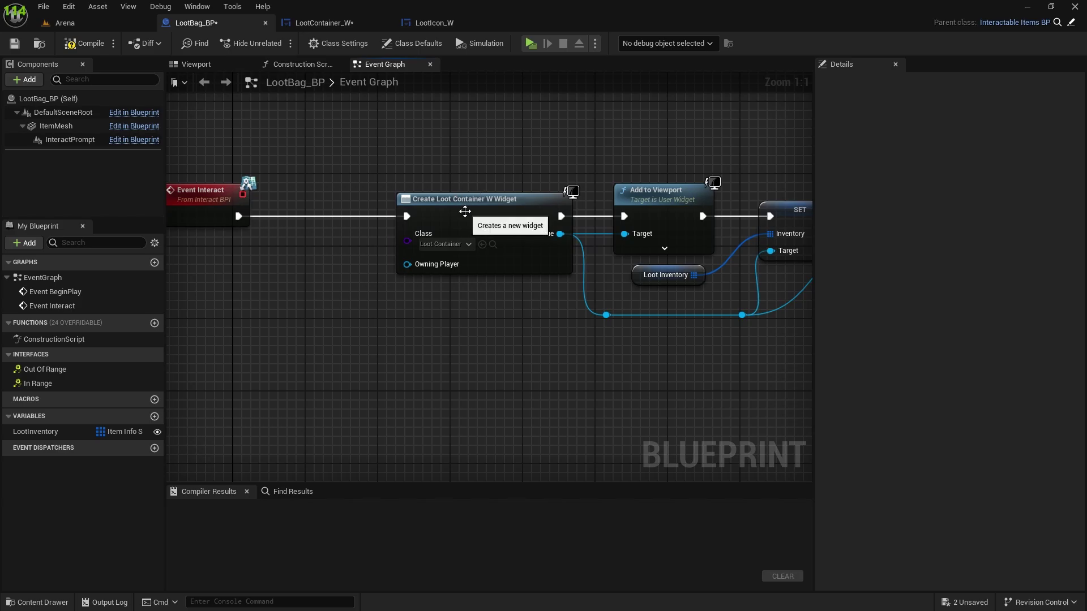
{"action": "left_click", "coordinate": [444, 225]}
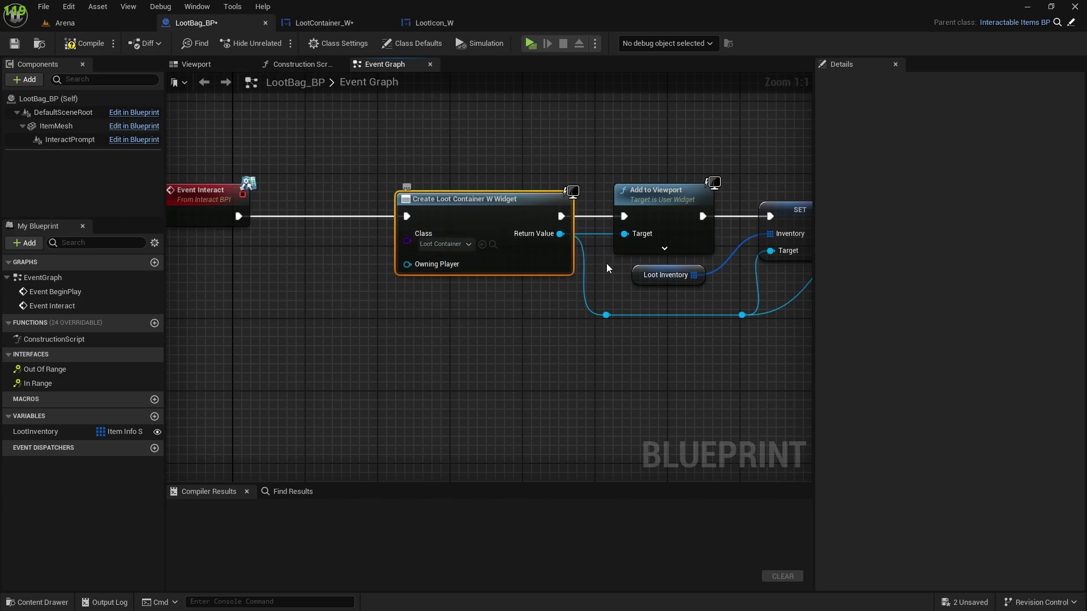
{"action": "right_click_drag", "start_coordinate": [586, 295], "coordinate": [401, 324]}
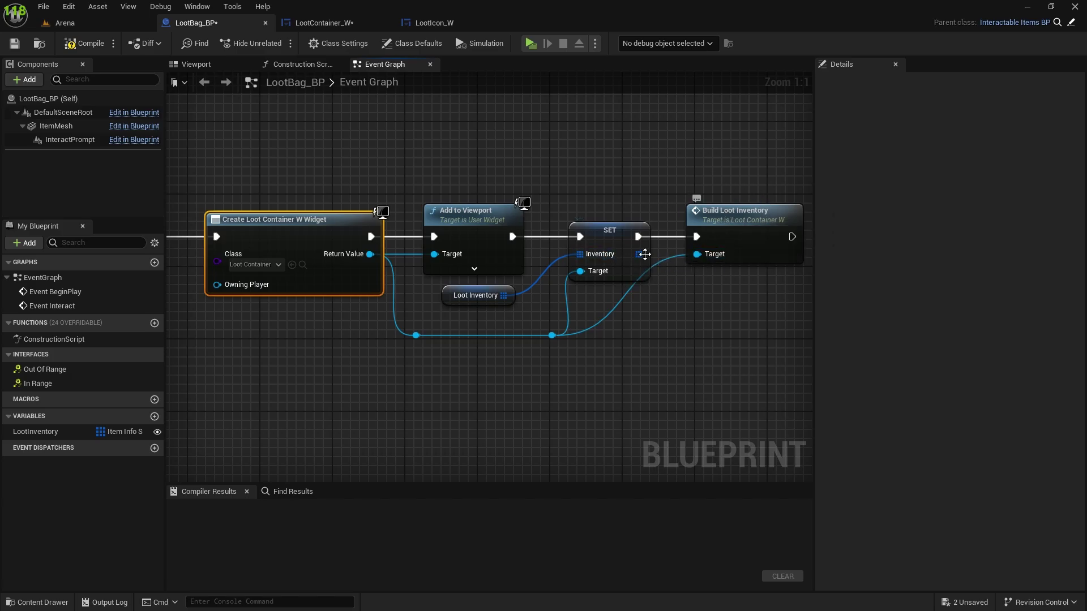
{"action": "left_click_drag", "start_coordinate": [465, 301], "coordinate": [485, 310]}
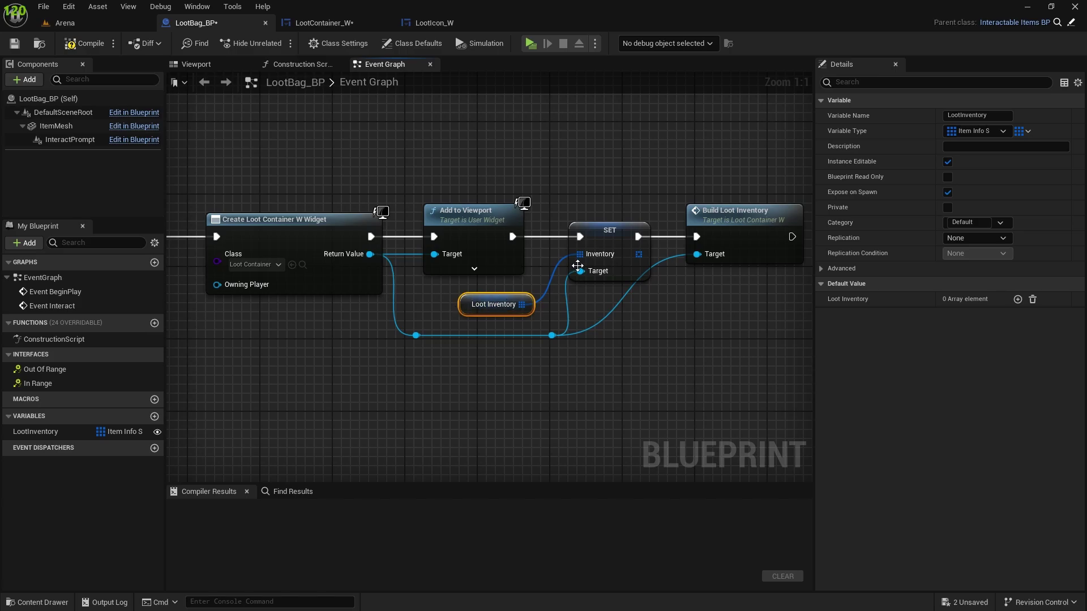
- Add a Set Input Mode UI Only node that focuses the created widget and run it after Build Loot Inventory
{"action": "right_click_drag", "start_coordinate": [718, 311], "coordinate": [586, 248]}
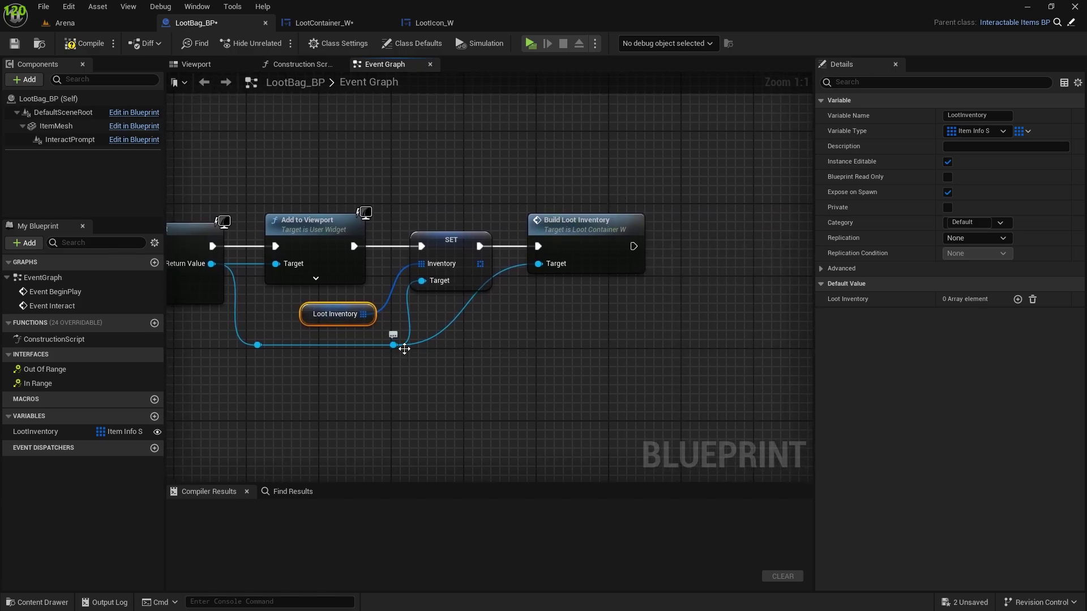
{"action": "right_click_drag", "start_coordinate": [395, 354], "coordinate": [527, 352]}
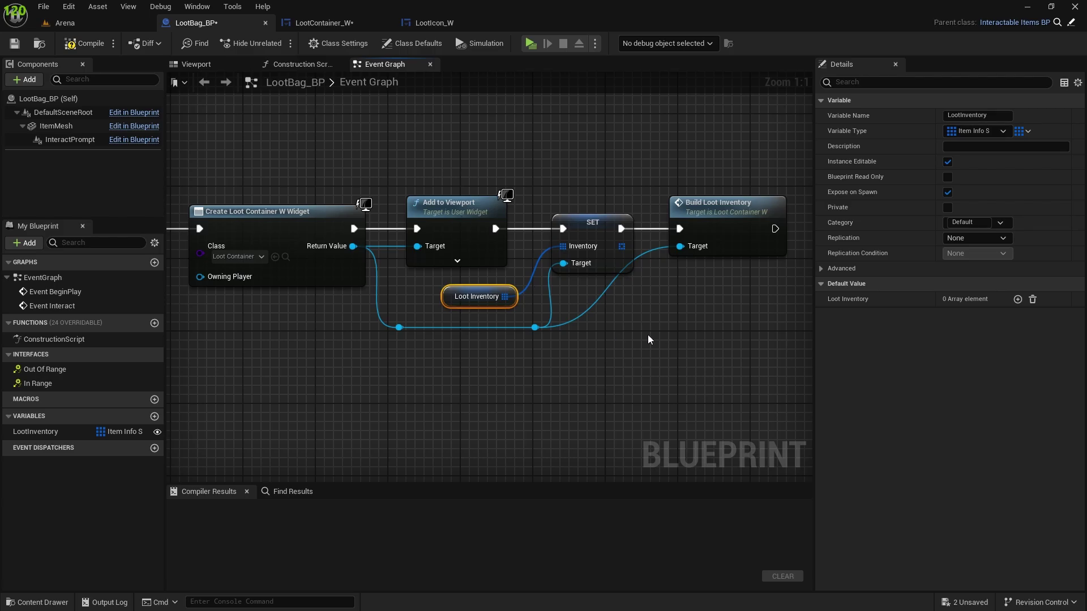
{"action": "right_click_drag", "start_coordinate": [622, 404], "coordinate": [442, 424]}
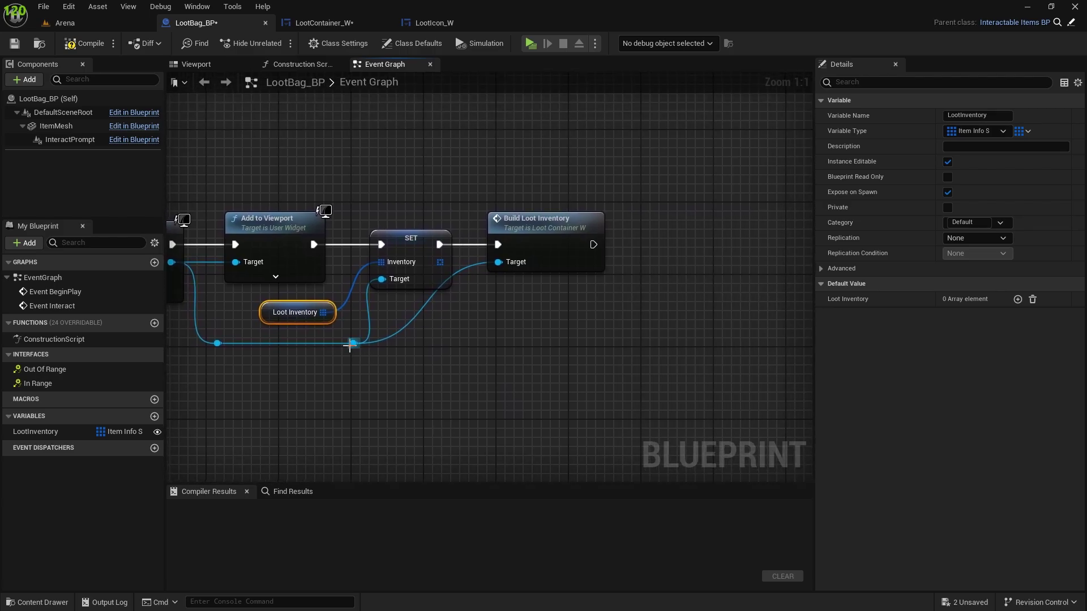
{"action": "left_click_drag", "start_coordinate": [353, 343], "coordinate": [664, 322]}
{"action": "type", "text": "set input"}
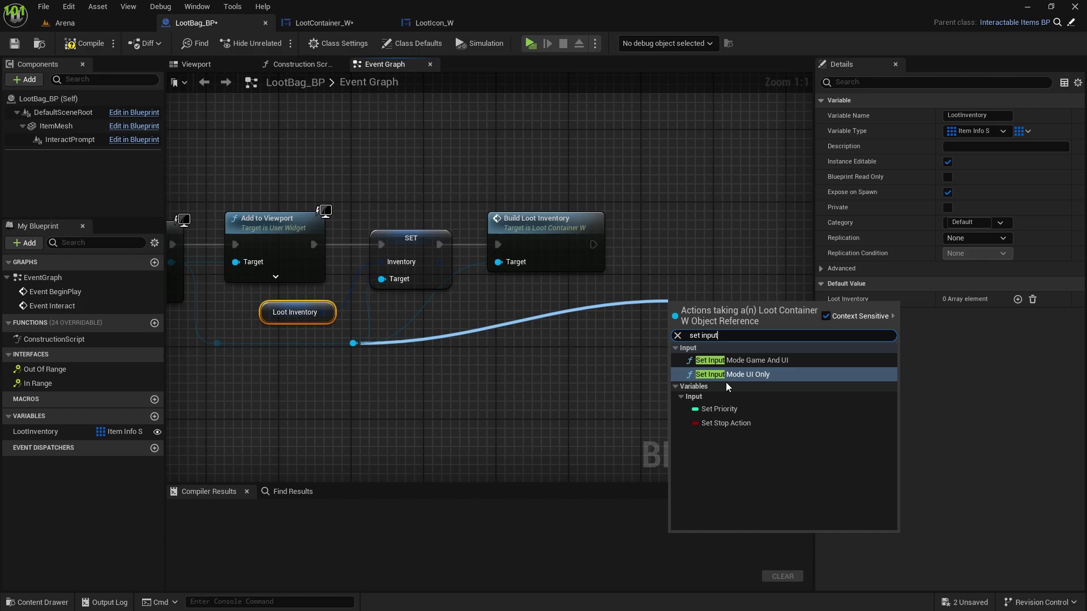
{"action": "left_click", "coordinate": [742, 375]}
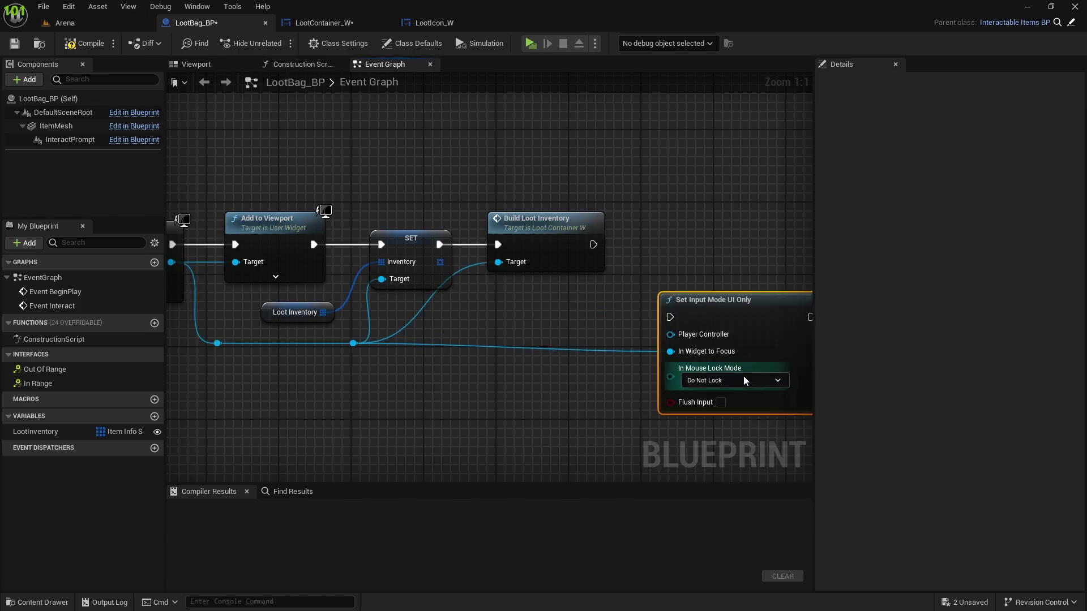
{"action": "left_click_drag", "start_coordinate": [720, 300], "coordinate": [711, 227]}
{"action": "left_click_drag", "start_coordinate": [593, 245], "coordinate": [661, 245]}
- Feed Set Input Mode UI Only from a Get Player Controller node placed above it, and enable Flush Input
{"action": "right_click_drag", "start_coordinate": [642, 310], "coordinate": [483, 283]}
{"action": "left_click_drag", "start_coordinate": [503, 236], "coordinate": [470, 148]}
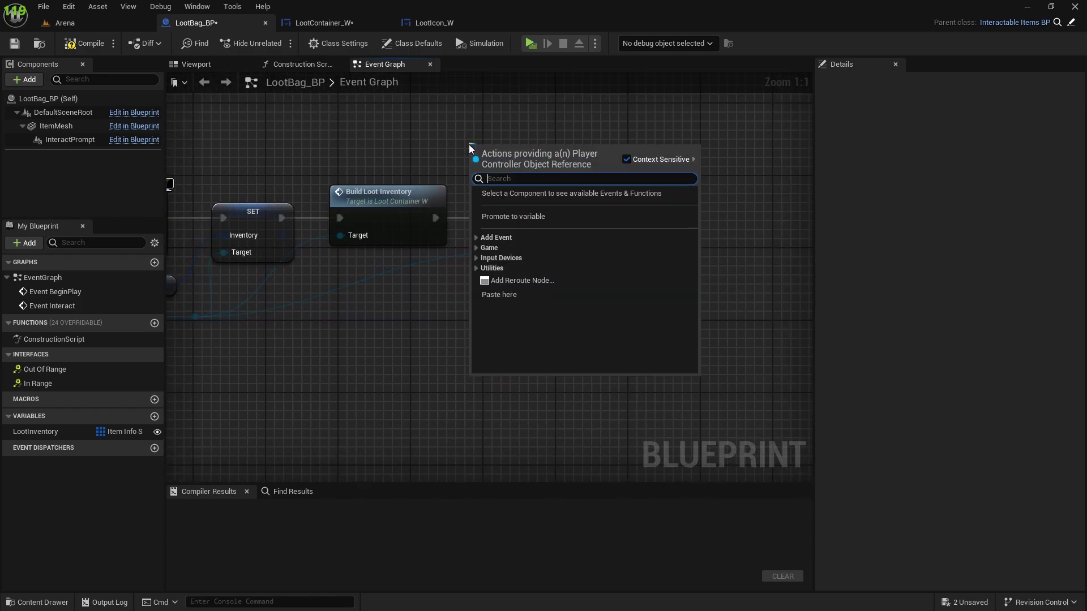
{"action": "type", "text": "f"}
{"action": "key", "text": "BackSpace"}
{"action": "type", "text": "g"}
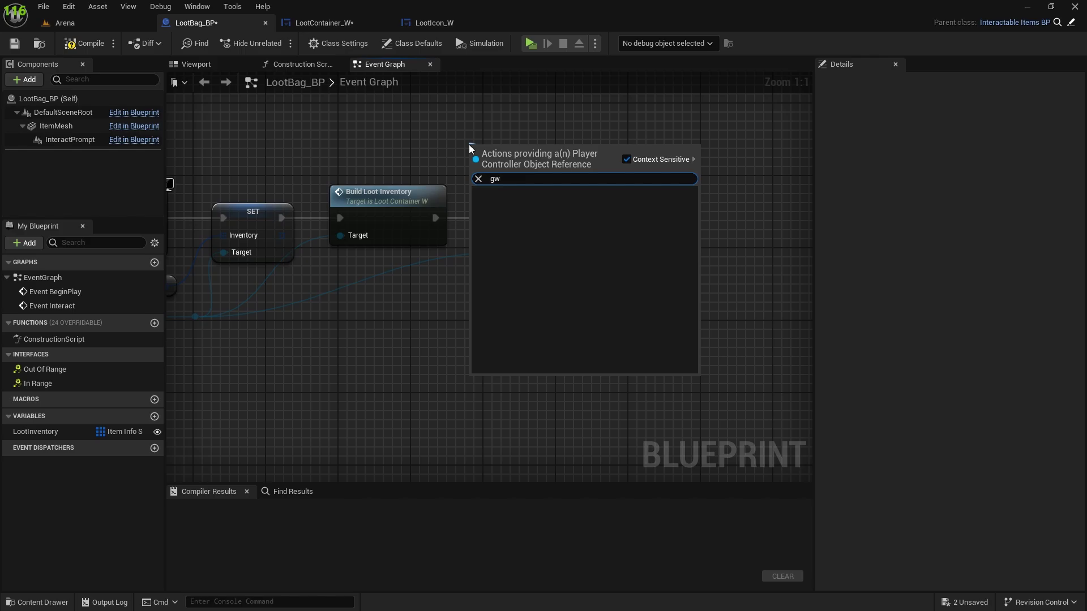
{"action": "type", "text": "et player"}
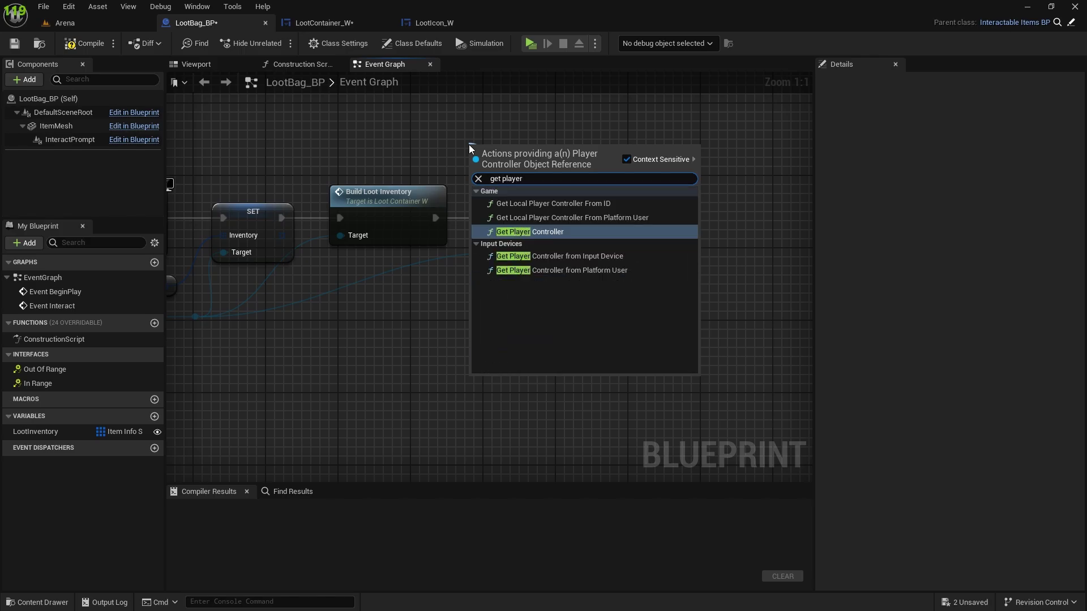
{"action": "key", "text": "Return"}
{"action": "left_click_drag", "start_coordinate": [527, 144], "coordinate": [548, 138]}
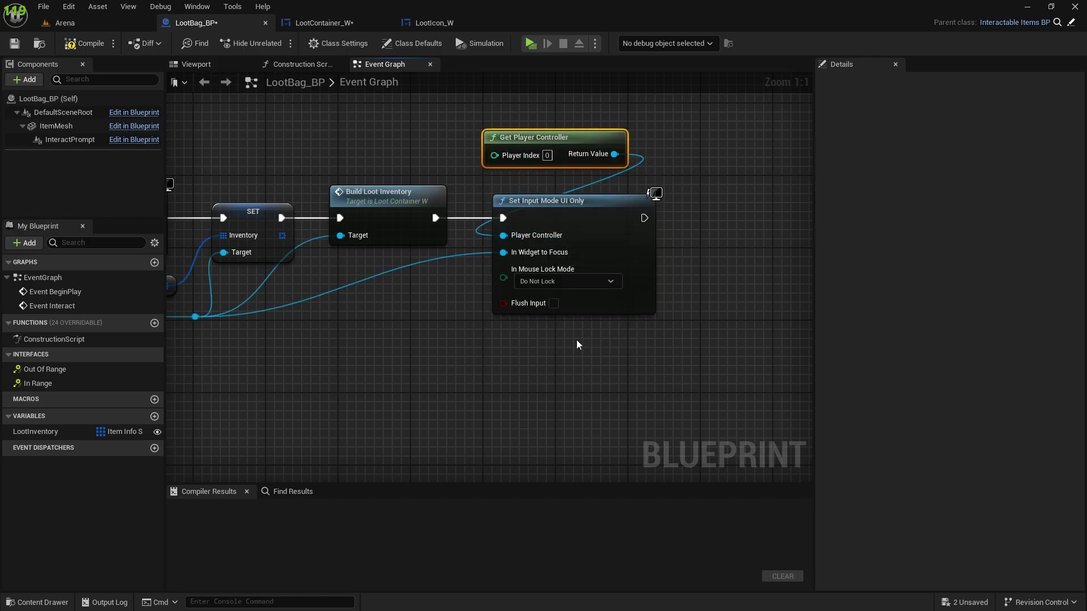
{"action": "right_click_drag", "start_coordinate": [495, 359], "coordinate": [508, 318]}
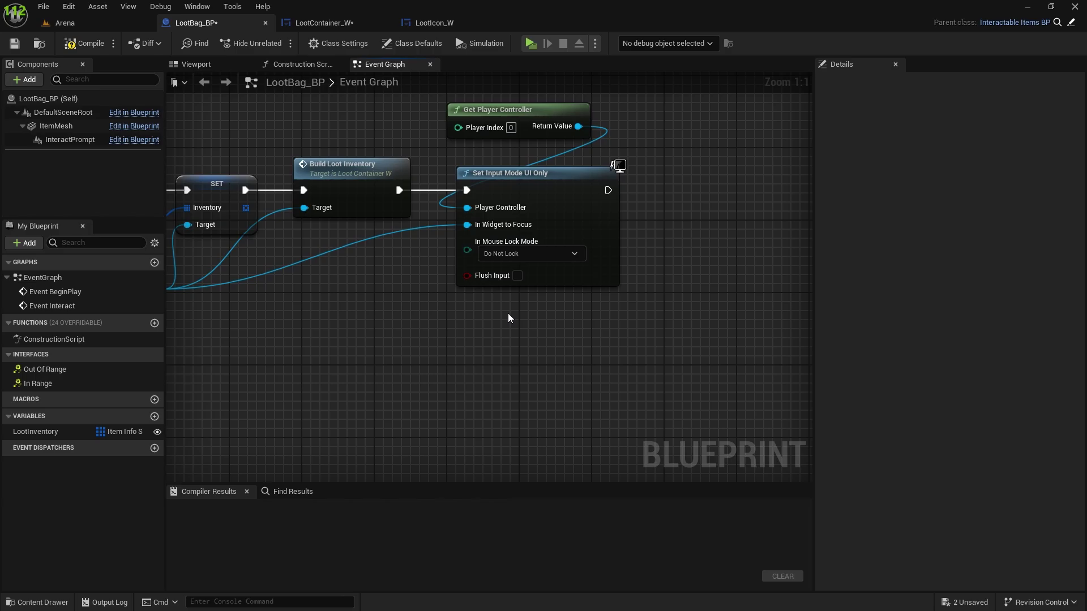
{"action": "left_click", "coordinate": [517, 277]}
- Add an enabled Set Show Mouse Cursor node from the player controller and run it after Set Input Mode UI Only
{"action": "right_click_drag", "start_coordinate": [649, 181], "coordinate": [601, 265]}
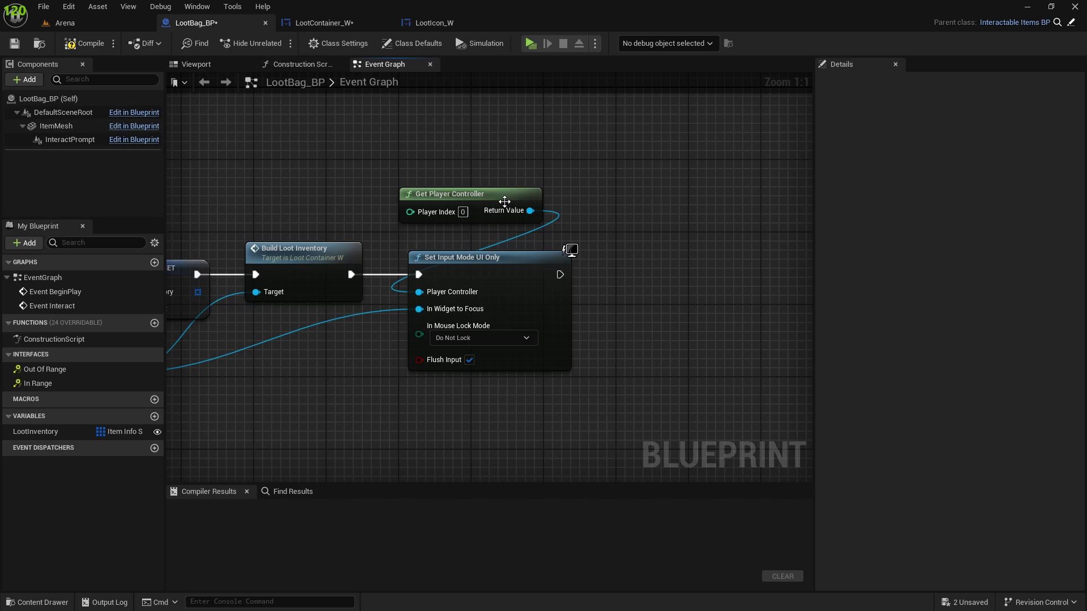
{"action": "left_click_drag", "start_coordinate": [530, 211], "coordinate": [663, 253]}
{"action": "type", "text": "se"}
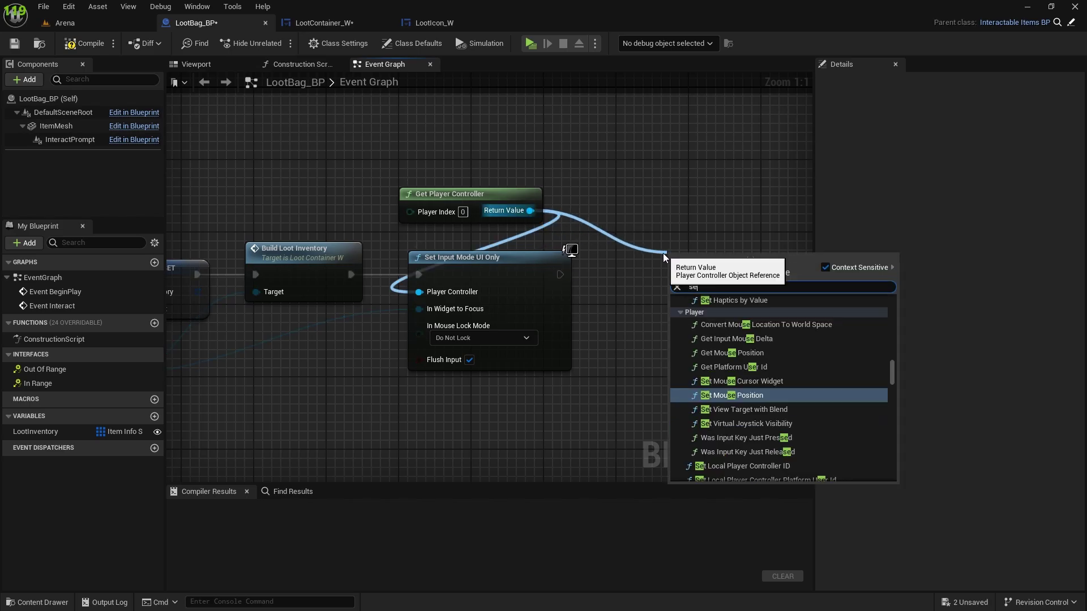
{"action": "type", "text": "t show"}
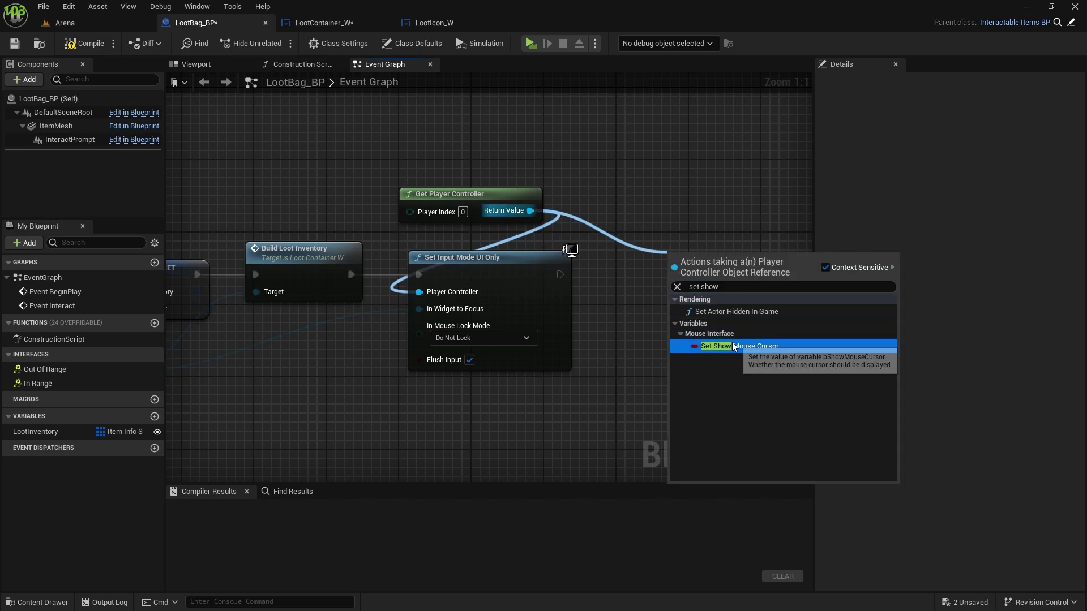
{"action": "left_click", "coordinate": [732, 347]}
{"action": "left_click_drag", "start_coordinate": [560, 275], "coordinate": [695, 272]}
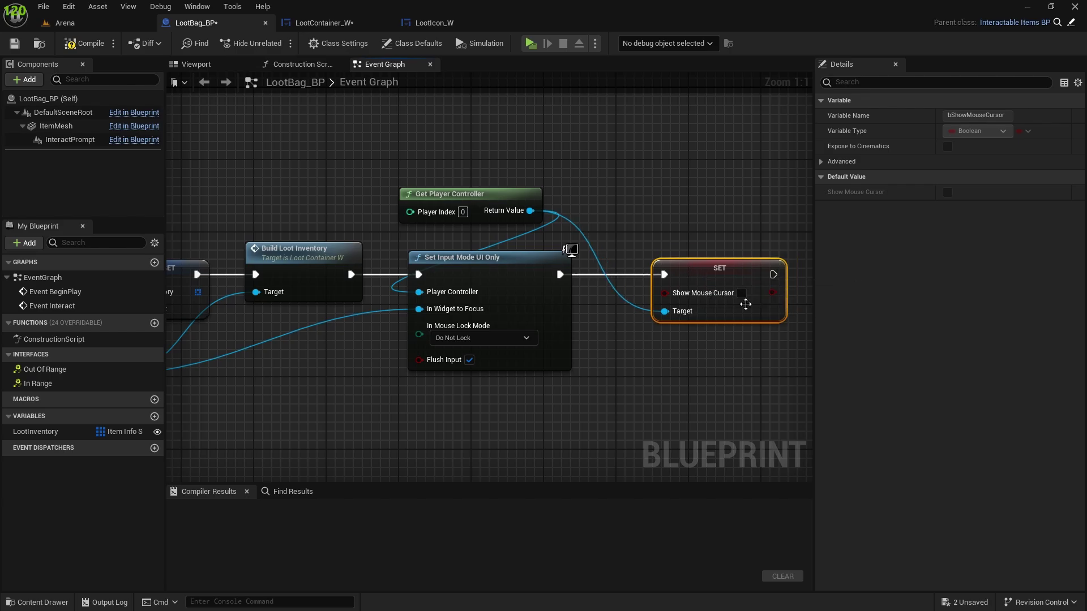
{"action": "right_click_drag", "start_coordinate": [746, 305], "coordinate": [604, 295]}
{"action": "left_click_drag", "start_coordinate": [580, 268], "coordinate": [544, 269]}
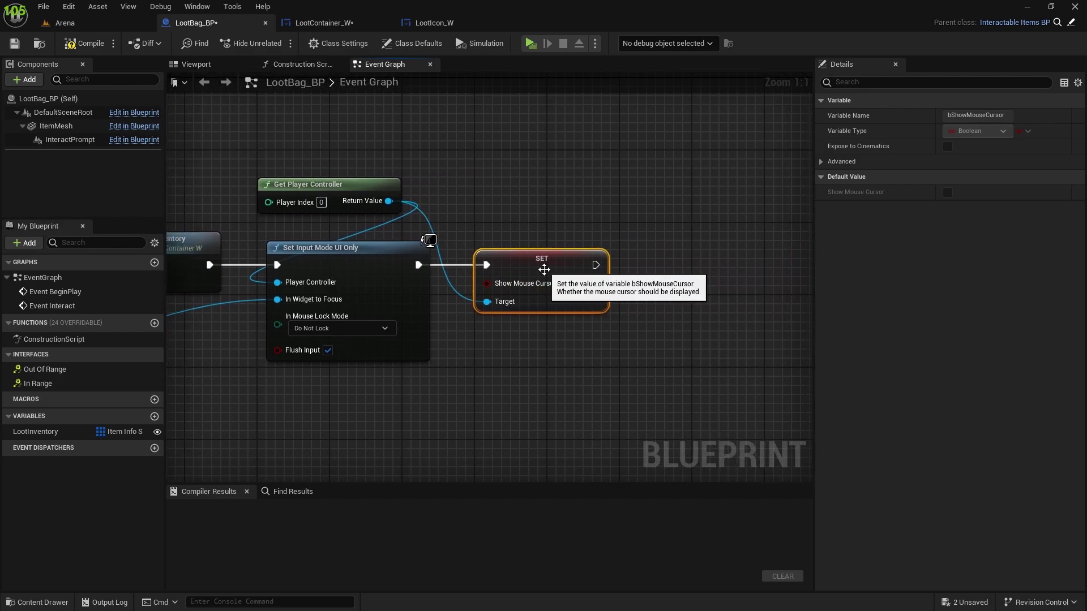
{"action": "left_click", "coordinate": [461, 337]}
- Add a Set Is Focusable node for the created widget, enable it, and run it after Set Show Mouse Cursor
{"action": "right_click_drag", "start_coordinate": [412, 346], "coordinate": [740, 236]}
{"action": "scroll", "coordinate": [740, 235], "scroll_direction": "down", "scroll_amount": 2}
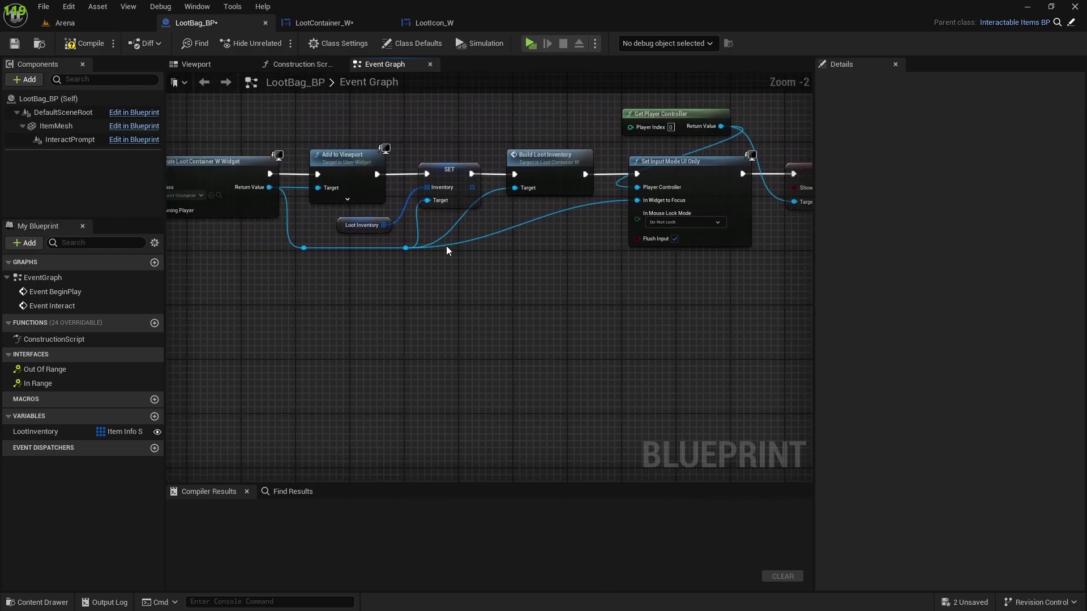
{"action": "left_click_drag", "start_coordinate": [405, 248], "coordinate": [613, 296]}
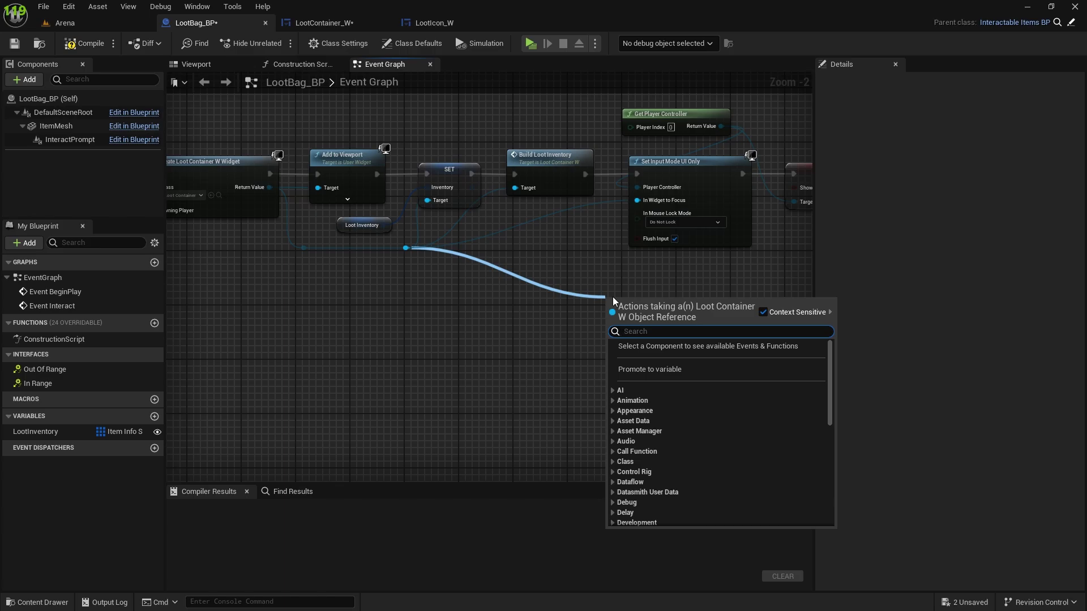
{"action": "type", "text": "focus"}
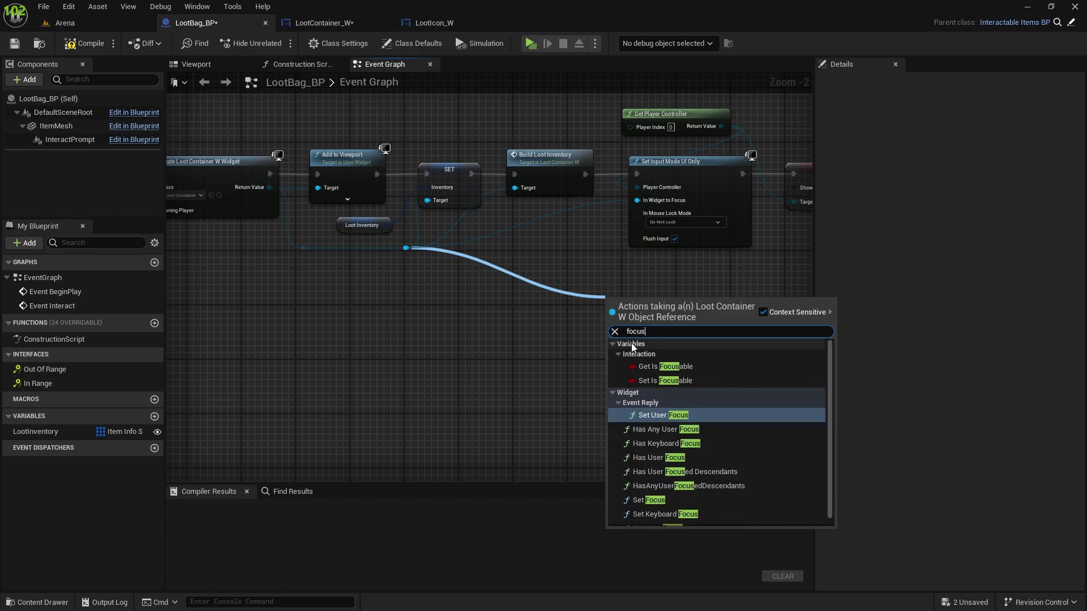
{"action": "left_click", "coordinate": [654, 382]}
{"action": "right_click_drag", "start_coordinate": [695, 275], "coordinate": [401, 288]}
{"action": "left_click_drag", "start_coordinate": [355, 320], "coordinate": [659, 192]}
{"action": "left_click_drag", "start_coordinate": [583, 186], "coordinate": [622, 186]}
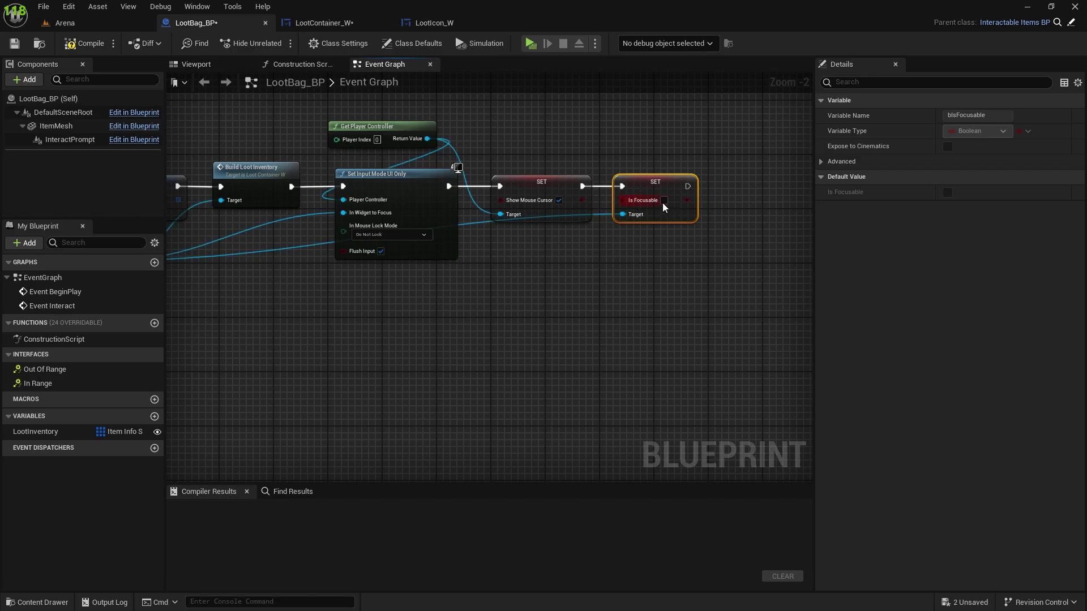
{"action": "left_click", "coordinate": [664, 201]}
- Route the wire to the Set Is Focusable target below the other nodes with two reroute points
{"action": "right_click_drag", "start_coordinate": [251, 255], "coordinate": [407, 246]}
{"action": "double_click", "coordinate": [404, 242]}
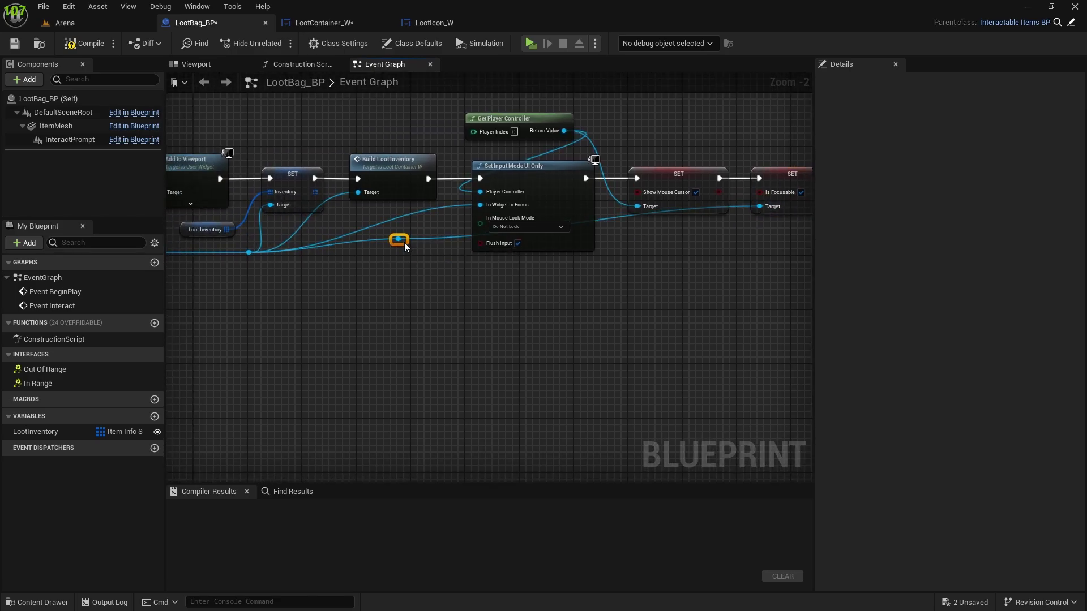
{"action": "left_click_drag", "start_coordinate": [404, 243], "coordinate": [447, 314]}
{"action": "double_click", "coordinate": [586, 270]}
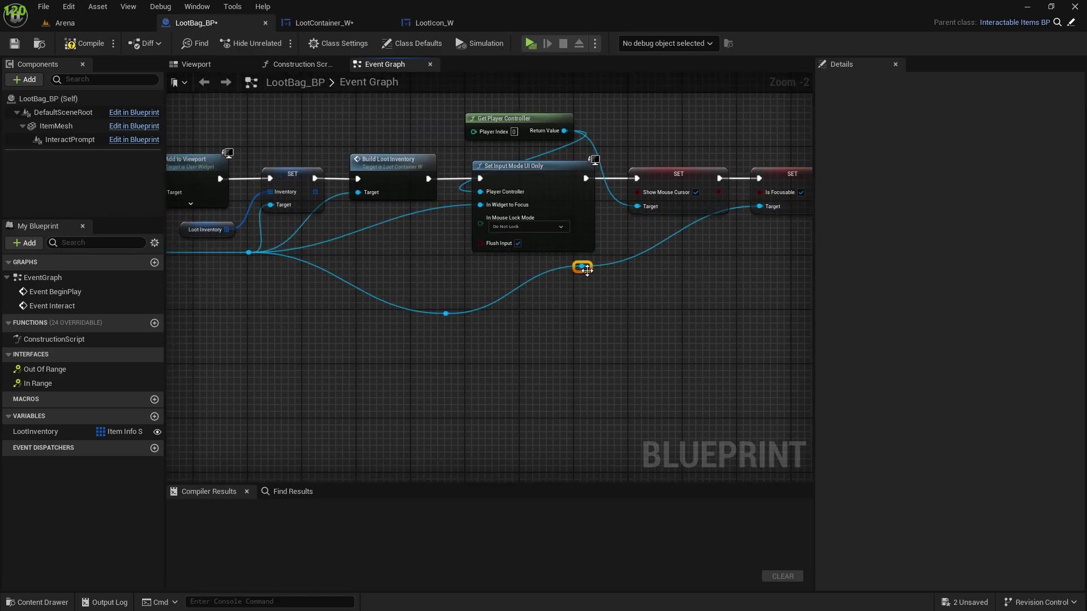
{"action": "left_click_drag", "start_coordinate": [590, 270], "coordinate": [721, 317]}
- Compile and save the LootBag_BP blueprint
{"action": "scroll", "coordinate": [514, 325], "scroll_direction": "down", "scroll_amount": 4}
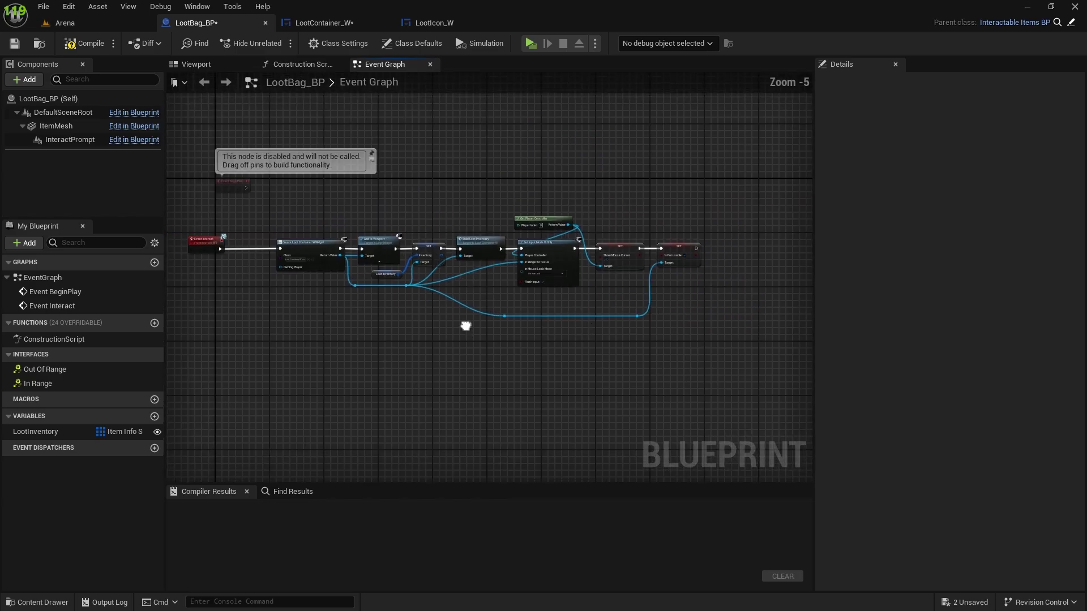
{"action": "scroll", "coordinate": [583, 308], "scroll_direction": "up", "scroll_amount": 3}
{"action": "right_click_drag", "start_coordinate": [551, 303], "coordinate": [395, 321]}
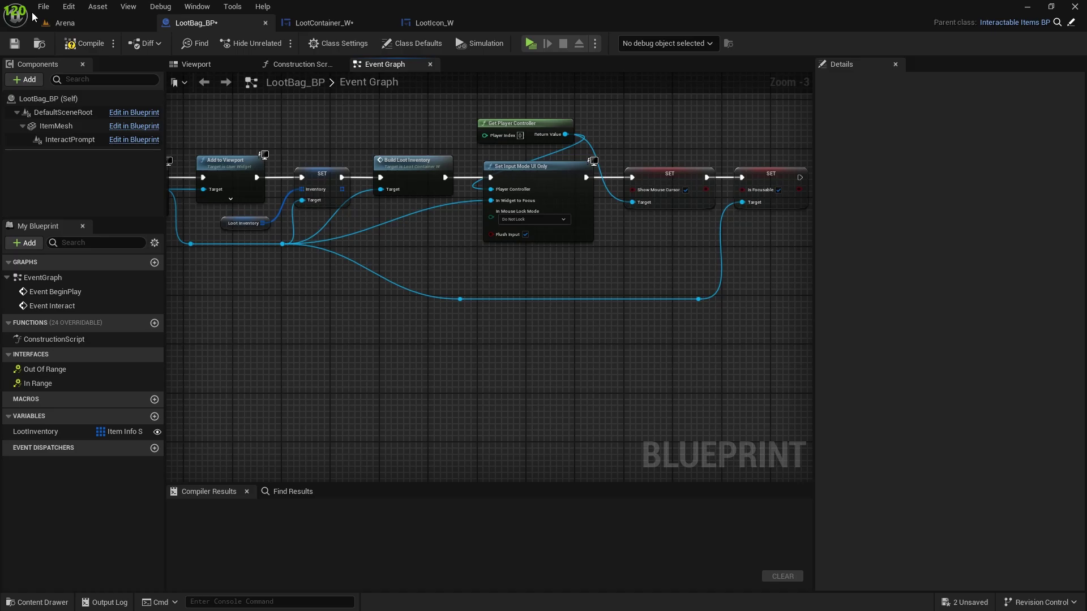
{"action": "left_click", "coordinate": [85, 43]}
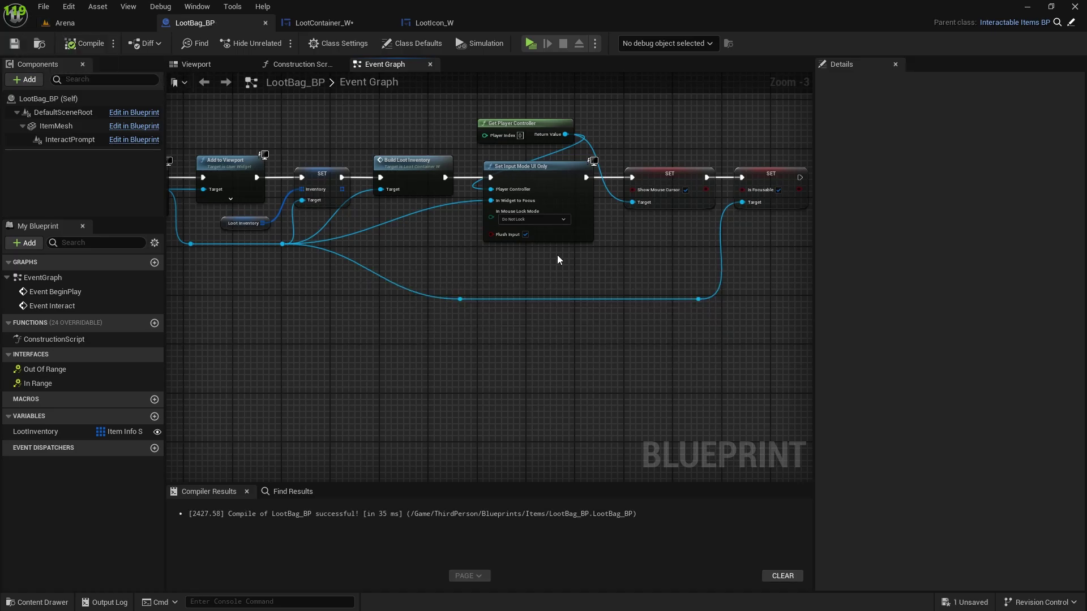
- Play-test the Arena level by running to the fallen enemies and interacting with a loot bag, and end the session
{"action": "left_click", "coordinate": [63, 23]}
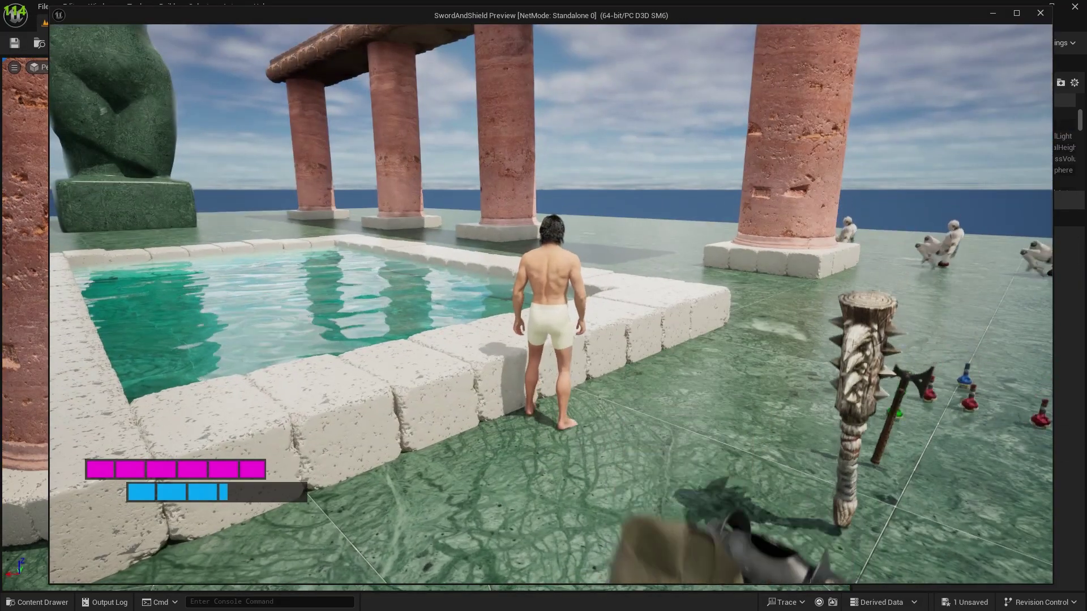
{"action": "key", "text": "w"}
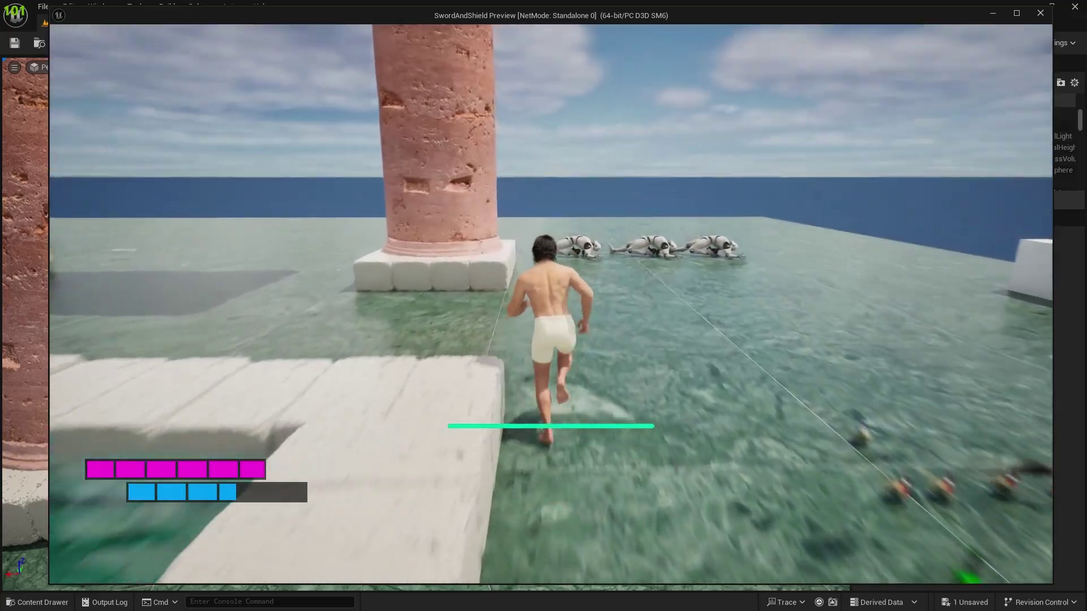
{"action": "key", "text": "e"}
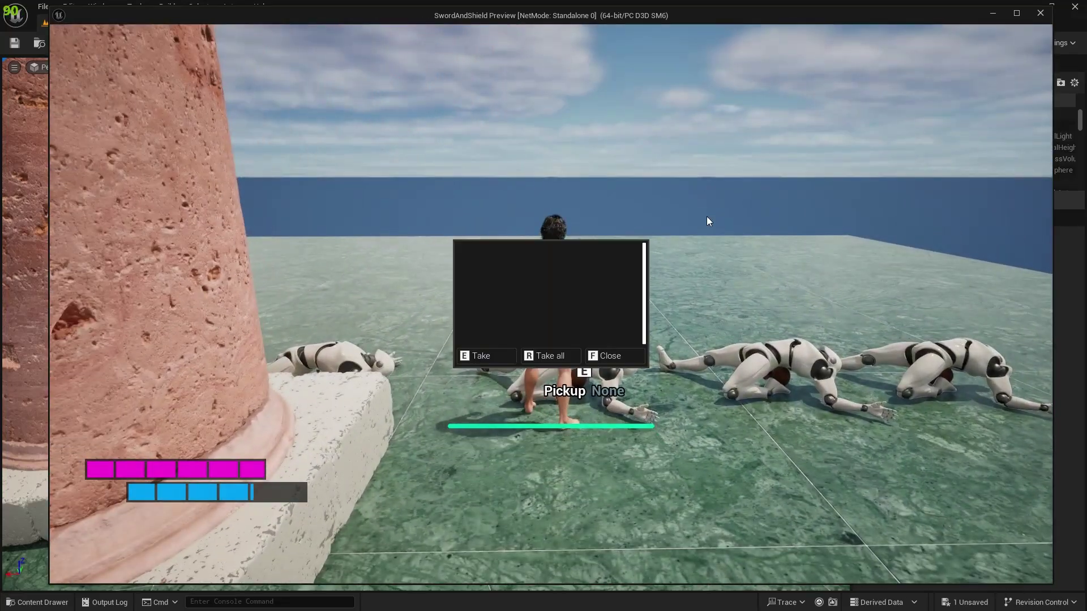
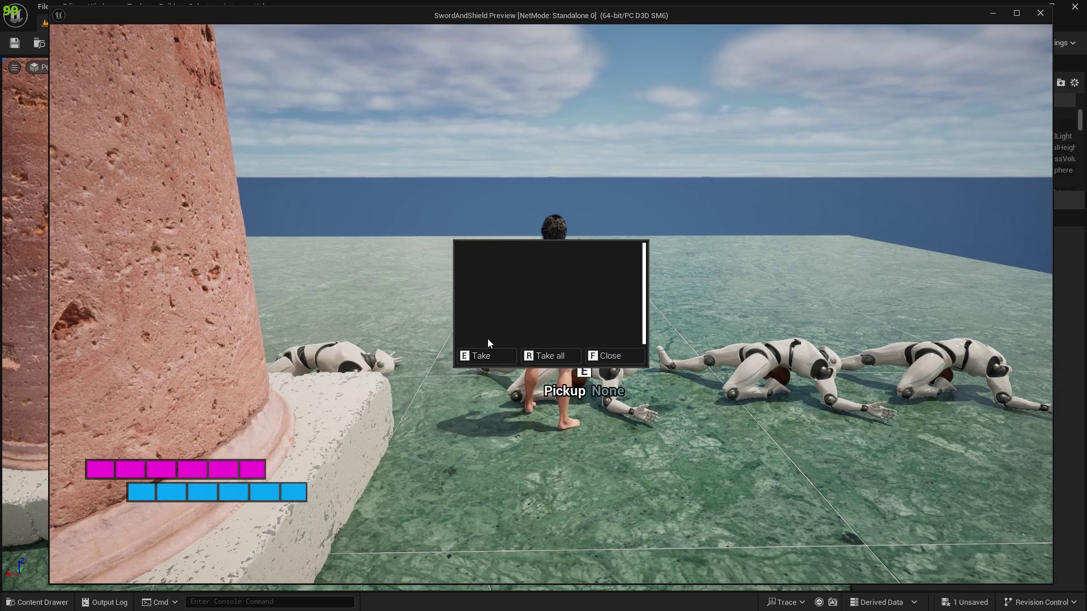
{"action": "key", "text": "Escape"}
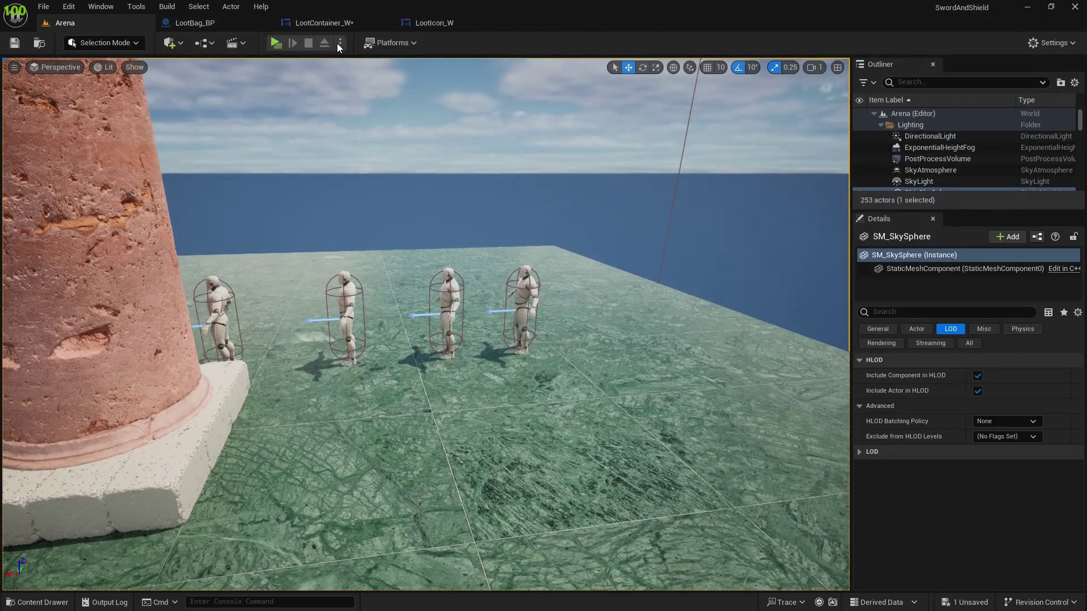
- Open the LootContainer_W event graph and bring the BuildLootInventory event into a clear working area
{"action": "left_click", "coordinate": [420, 24]}
{"action": "right_click_drag", "start_coordinate": [826, 281], "coordinate": [770, 257]}
{"action": "left_click", "coordinate": [205, 22]}
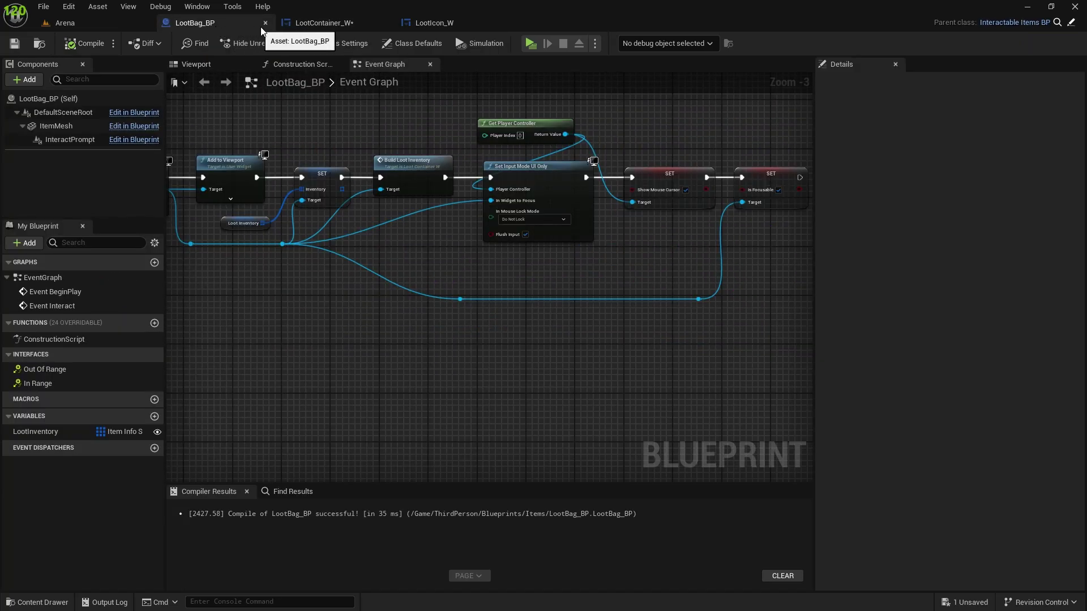
{"action": "left_click", "coordinate": [301, 23]}
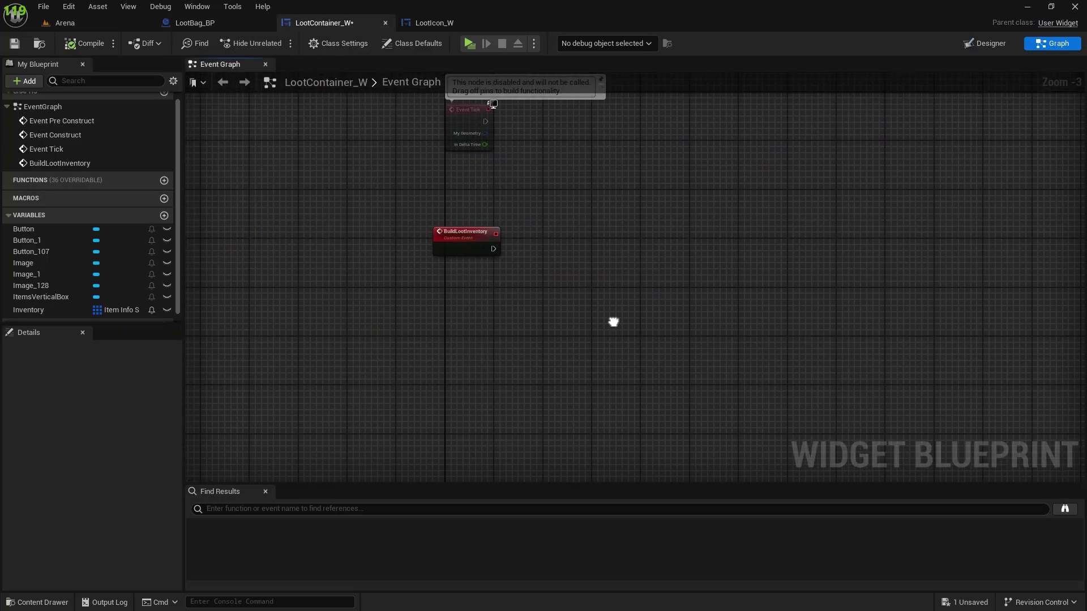
{"action": "left_click_drag", "start_coordinate": [486, 229], "coordinate": [487, 283]}
{"action": "scroll", "coordinate": [497, 286], "scroll_direction": "up", "scroll_amount": 3}
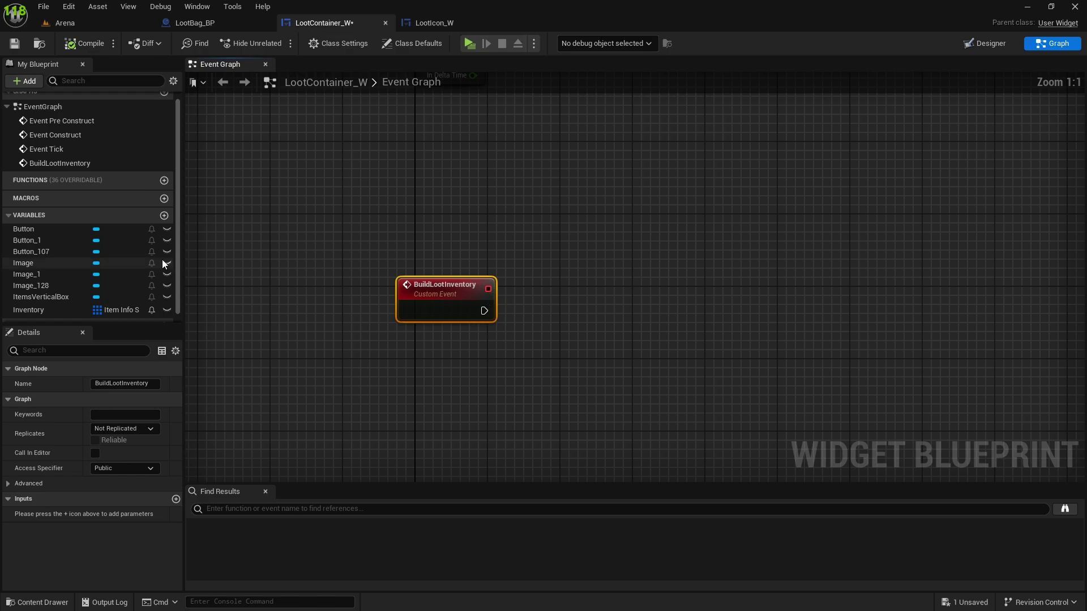
- Add a Clear Children node targeting ItemsVerticalBox and run it from the BuildLootInventory event
{"action": "left_click_drag", "start_coordinate": [49, 297], "coordinate": [501, 224]}
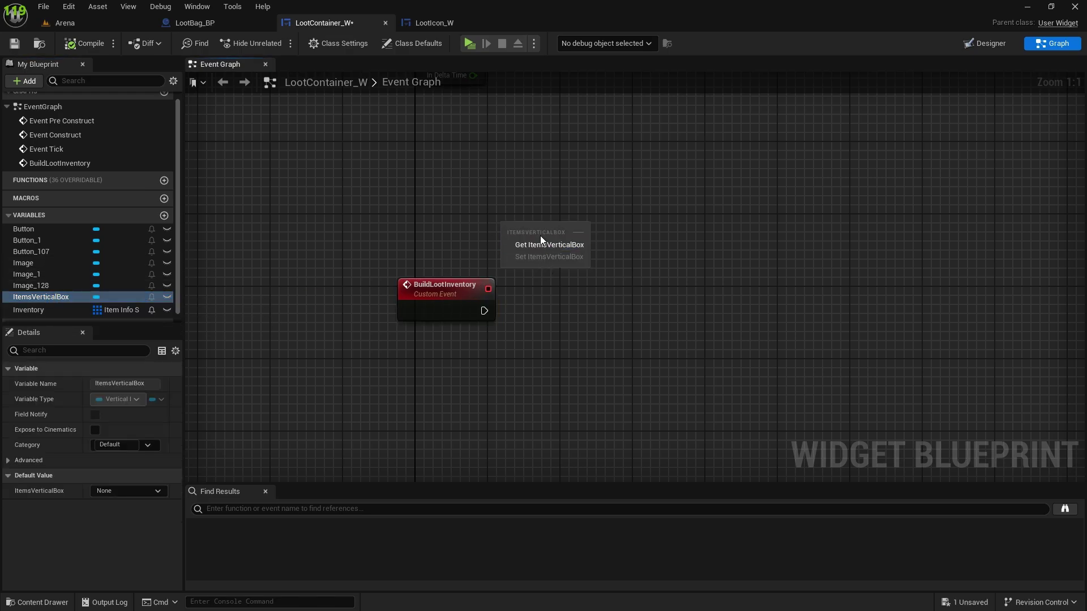
{"action": "left_click", "coordinate": [541, 244]}
{"action": "left_click_drag", "start_coordinate": [570, 225], "coordinate": [557, 300]}
{"action": "type", "text": "cl"}
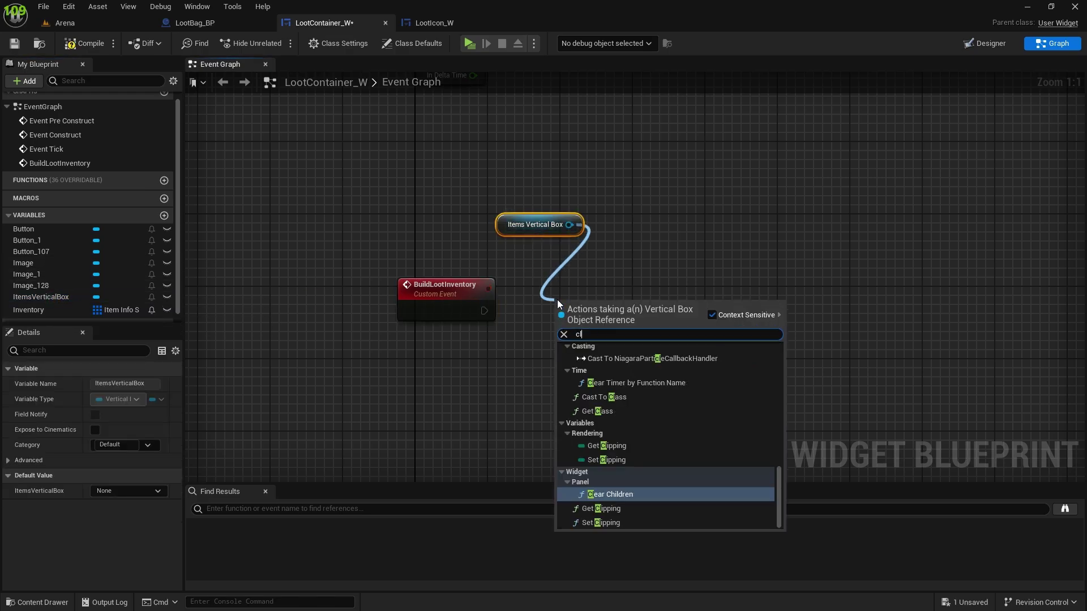
{"action": "type", "text": "ear"}
{"action": "left_click", "coordinate": [607, 426]}
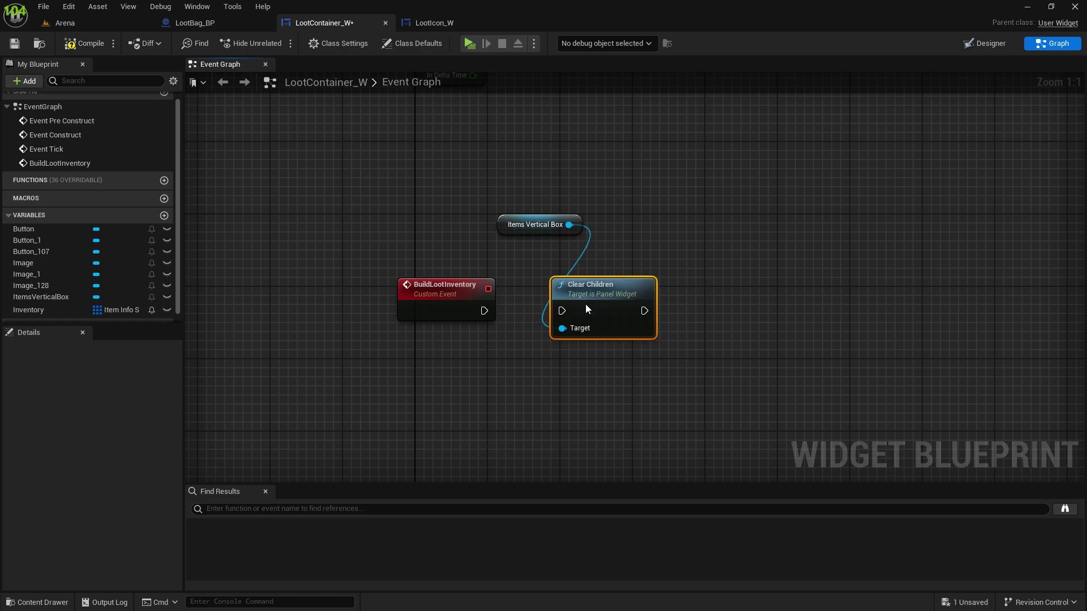
{"action": "left_click_drag", "start_coordinate": [474, 320], "coordinate": [603, 299]}
{"action": "left_click", "coordinate": [603, 365]}
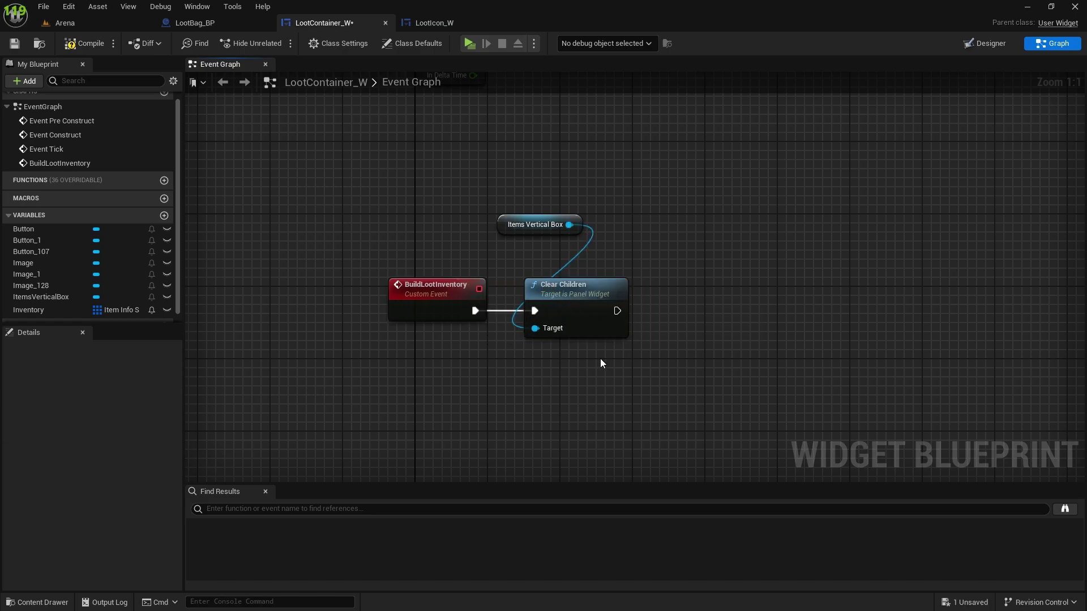
- Add a For Each Loop over the Inventory variable, run it after Clear Children, and place both variable getters closer to their nodes
{"action": "right_click_drag", "start_coordinate": [671, 357], "coordinate": [512, 286]}
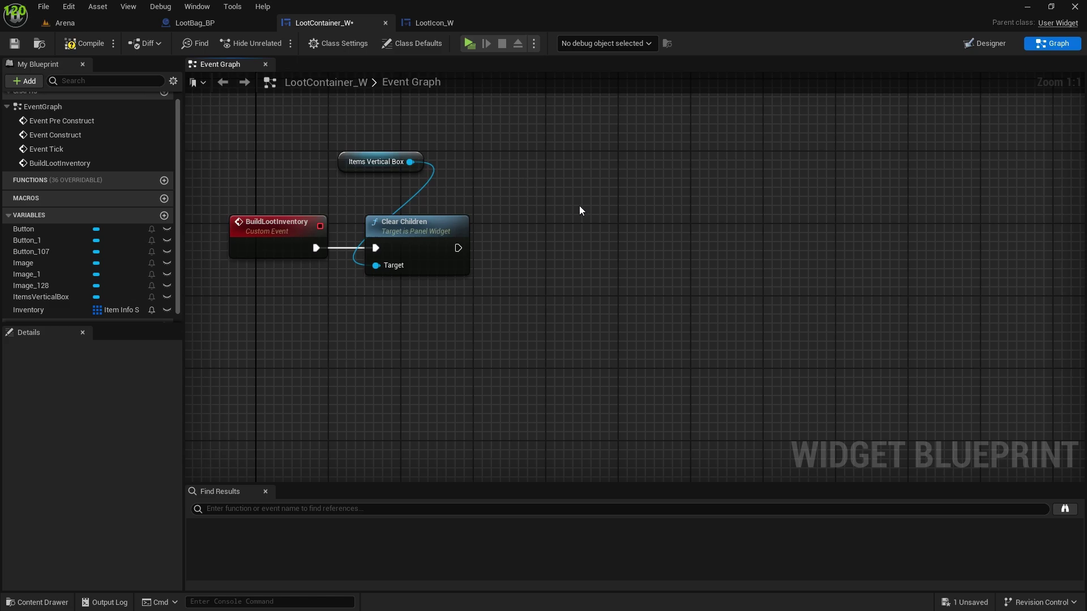
{"action": "left_click_drag", "start_coordinate": [457, 248], "coordinate": [607, 243]}
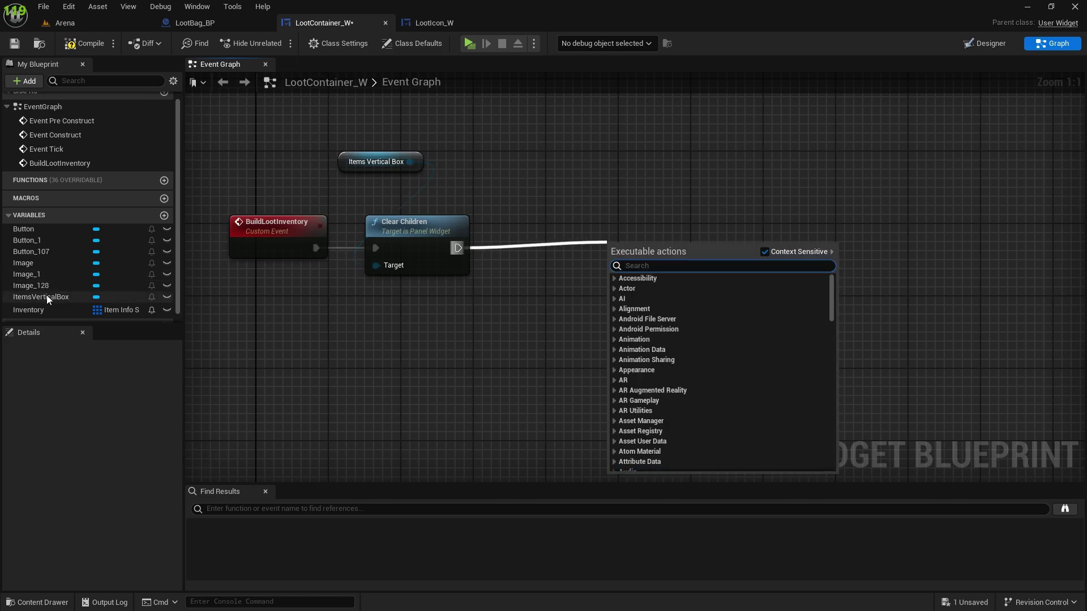
{"action": "left_click_drag", "start_coordinate": [28, 310], "coordinate": [587, 243]}
{"action": "left_click", "coordinate": [539, 186]}
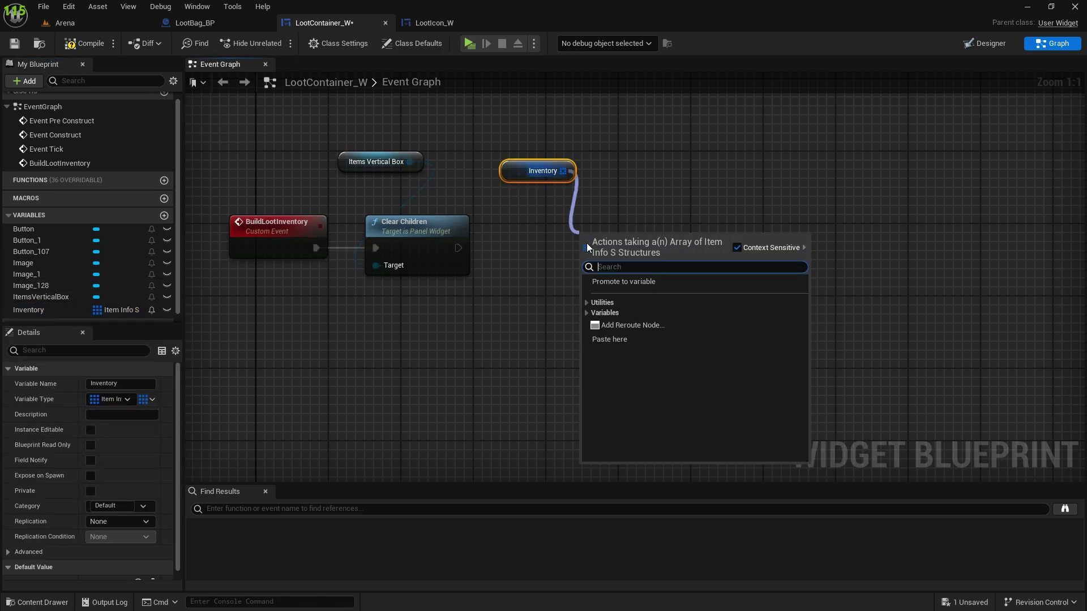
{"action": "type", "text": "for"}
{"action": "left_click", "coordinate": [635, 303]}
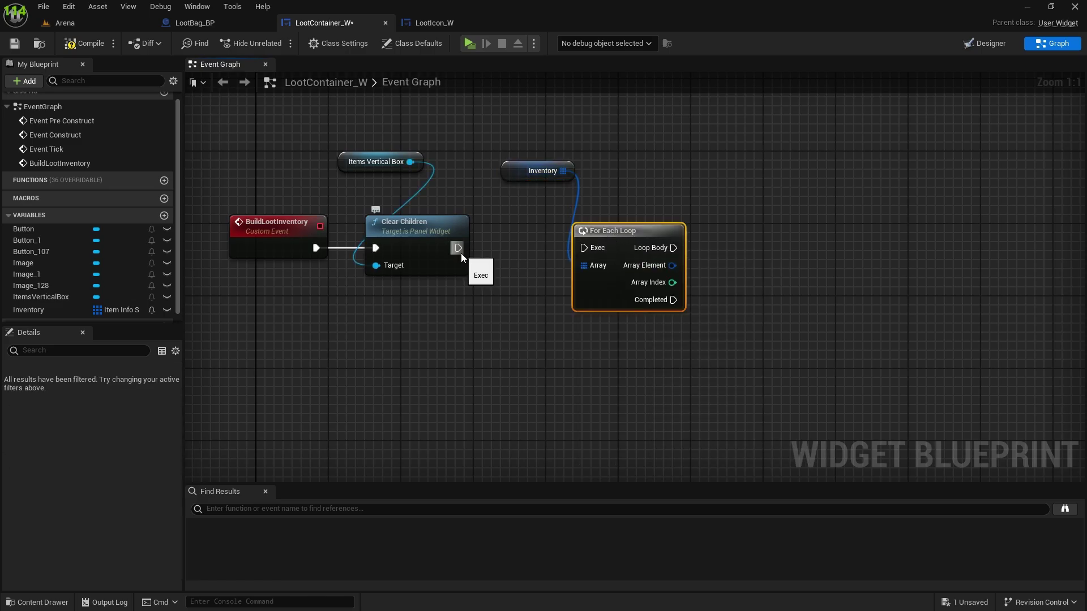
{"action": "left_click_drag", "start_coordinate": [459, 249], "coordinate": [621, 240]}
{"action": "left_click_drag", "start_coordinate": [507, 164], "coordinate": [580, 192]}
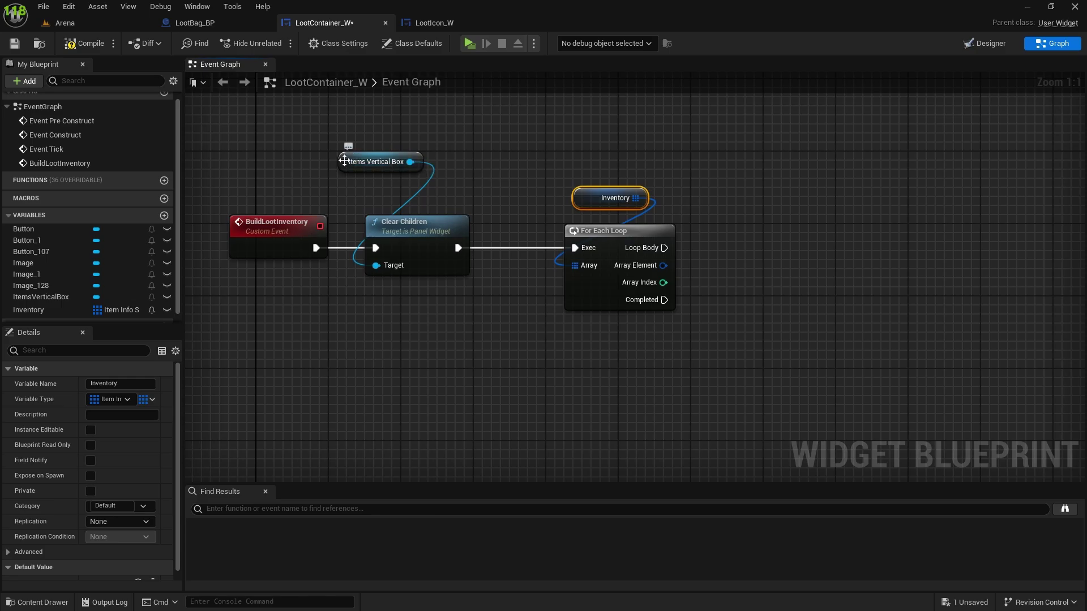
{"action": "left_click_drag", "start_coordinate": [344, 161], "coordinate": [377, 179]}
- From the loop body, add a Create Widget node with LootIcon_W as its class
{"action": "right_click_drag", "start_coordinate": [723, 277], "coordinate": [496, 306]}
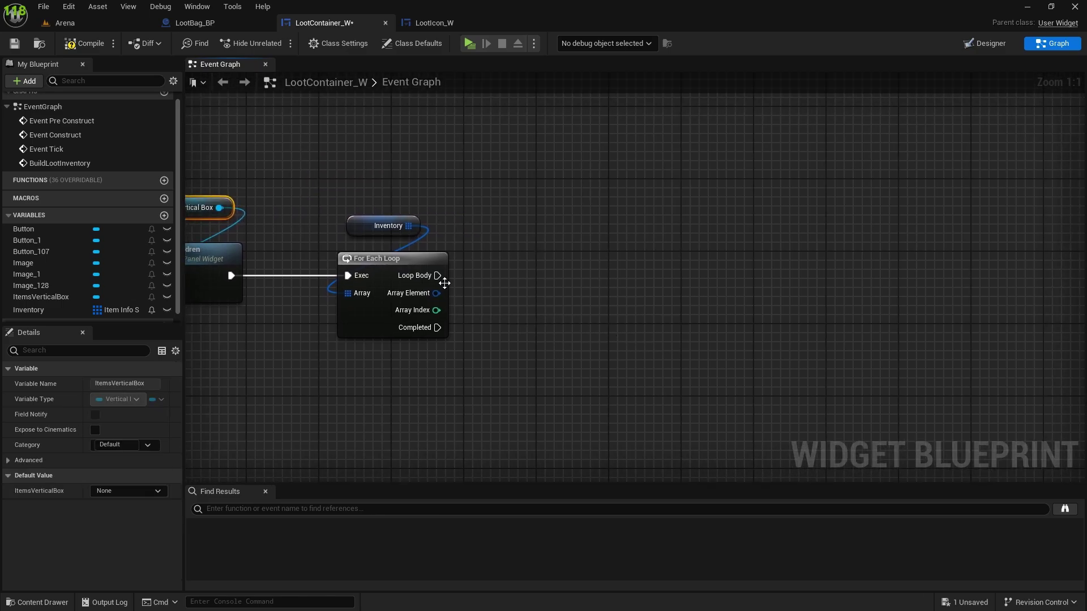
{"action": "left_click_drag", "start_coordinate": [439, 276], "coordinate": [568, 274]}
{"action": "type", "text": "create"}
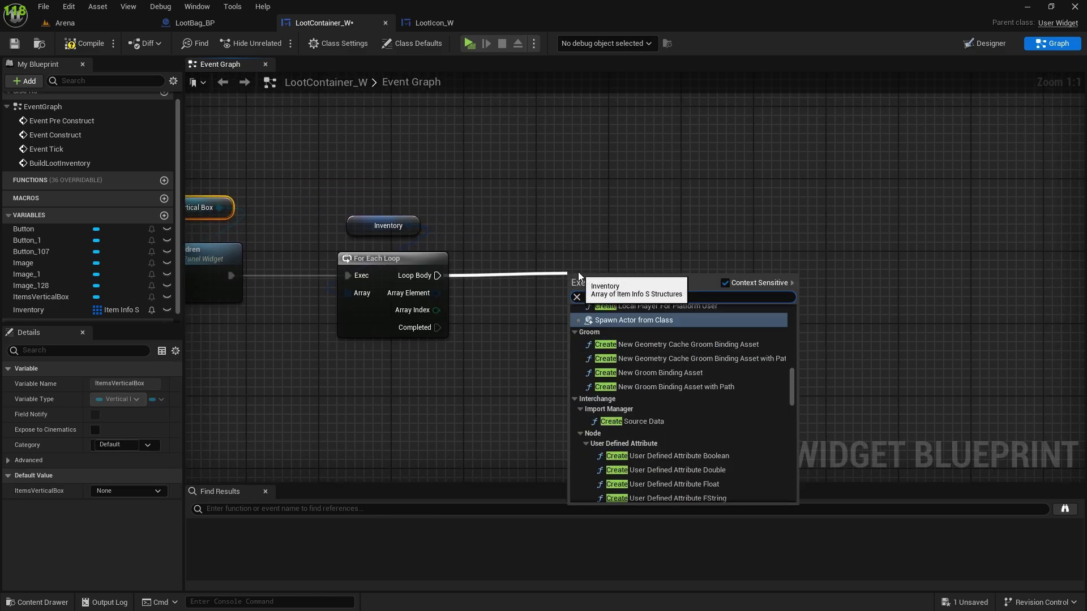
{"action": "type", "text": " widget"}
{"action": "key", "text": "Return"}
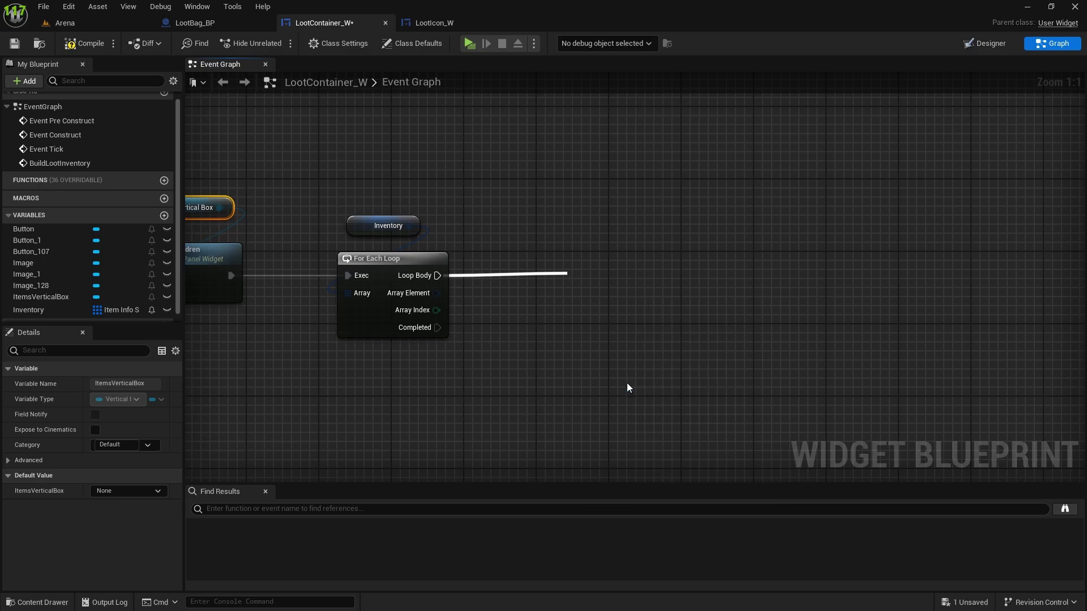
{"action": "left_click", "coordinate": [603, 307]}
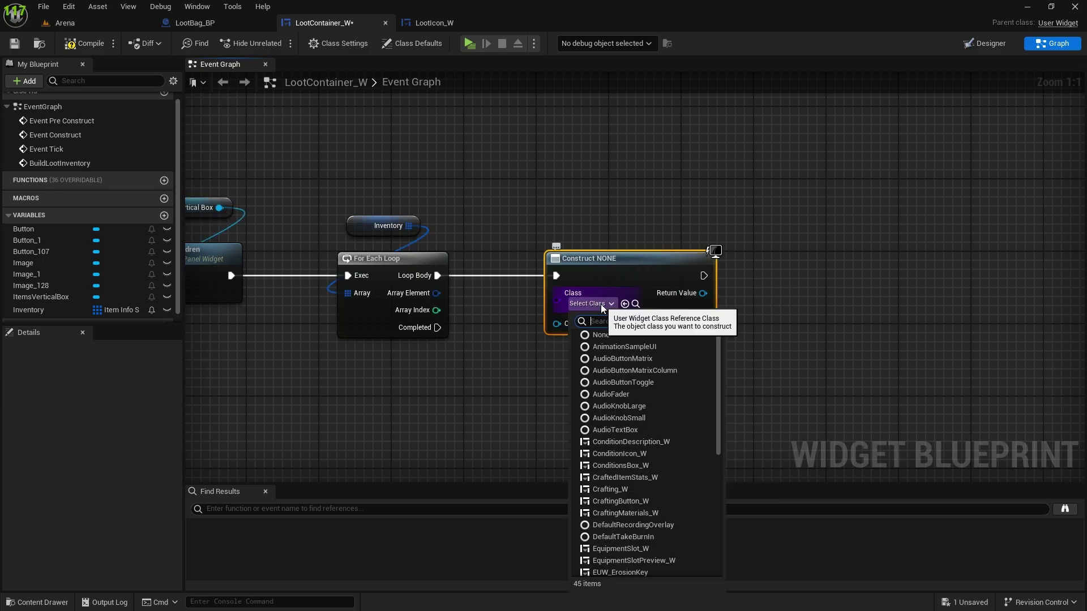
{"action": "type", "text": "loot"}
{"action": "left_click", "coordinate": [606, 358]}
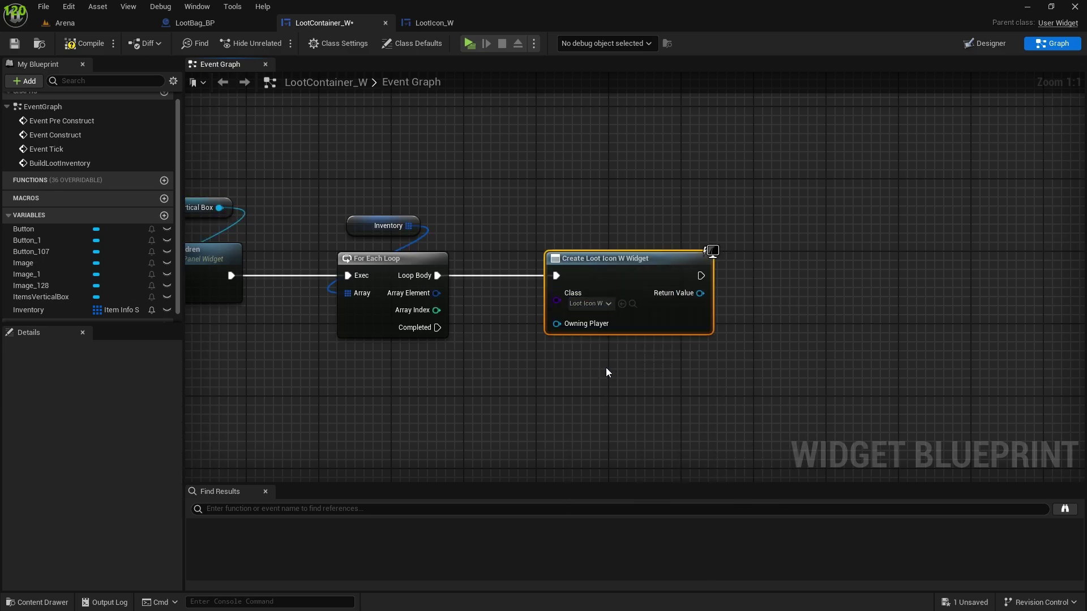
- Add a Set Item Info node for the created widget, run it after the creation, and feed it the loop's Array Element
{"action": "right_click_drag", "start_coordinate": [536, 342], "coordinate": [378, 330]}
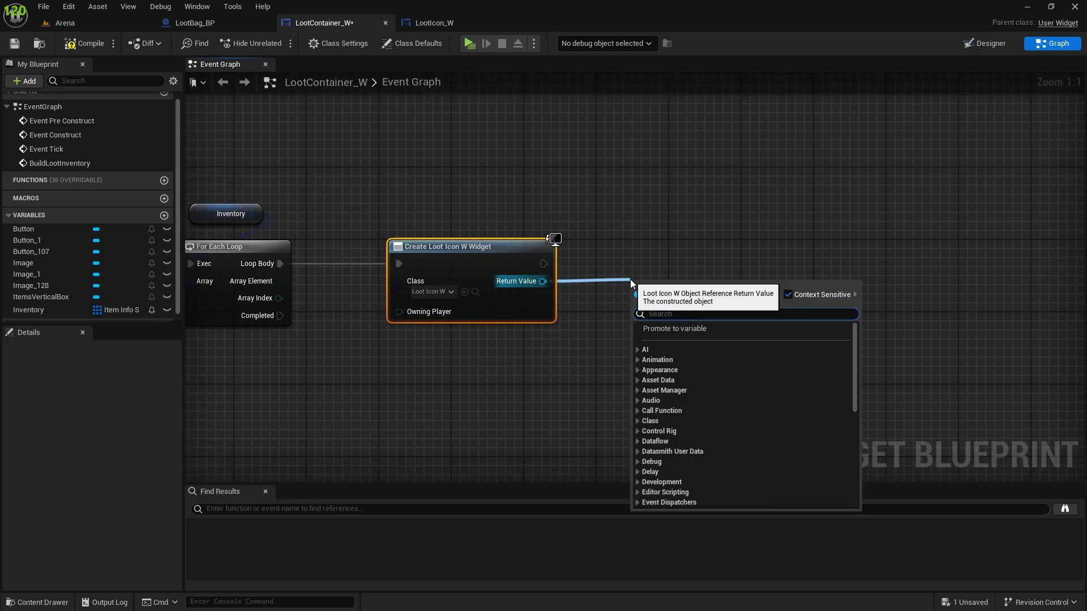
{"action": "type", "text": "set item"}
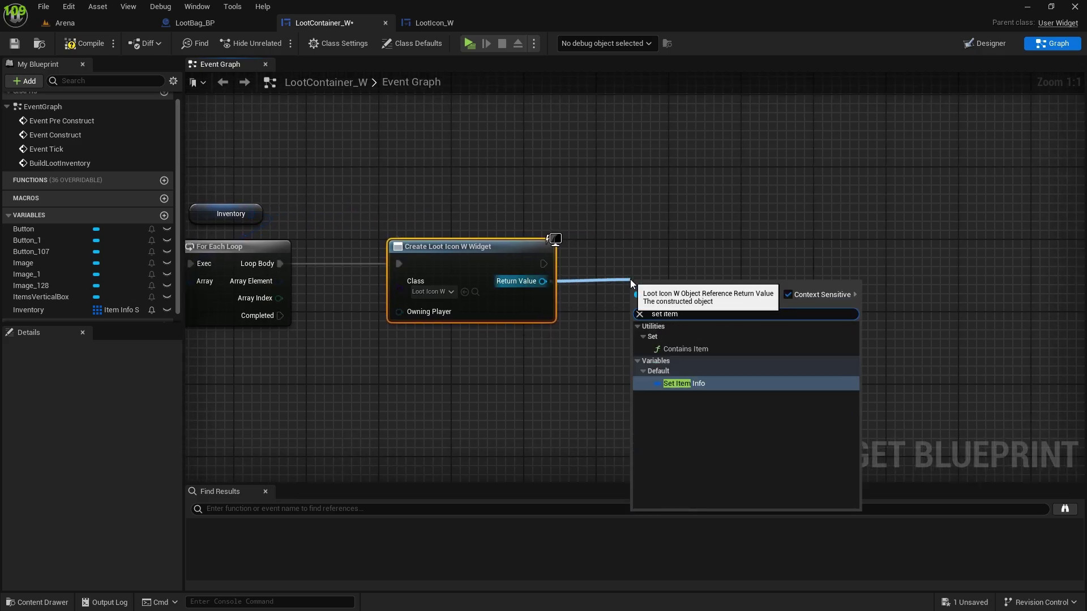
{"action": "left_click", "coordinate": [672, 382]}
{"action": "left_click_drag", "start_coordinate": [543, 264], "coordinate": [637, 263]}
{"action": "right_click_drag", "start_coordinate": [267, 289], "coordinate": [360, 253]}
{"action": "left_click_drag", "start_coordinate": [362, 249], "coordinate": [720, 246]}
- Route the Array Element wire to Item Info below the Create Widget node with two reroute points
{"action": "double_click", "coordinate": [427, 244]}
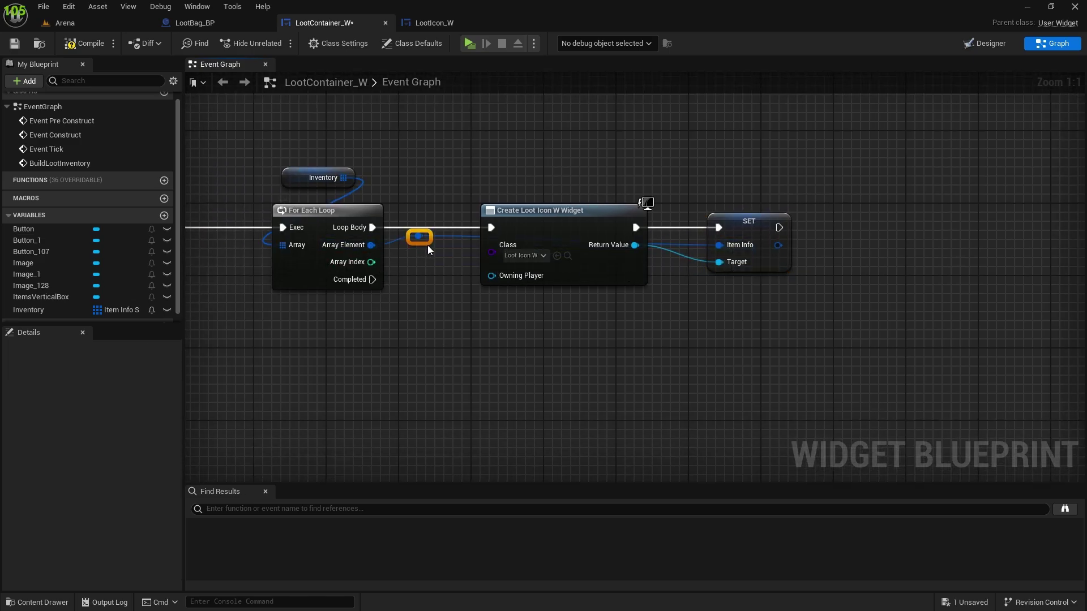
{"action": "left_click_drag", "start_coordinate": [427, 243], "coordinate": [463, 382]}
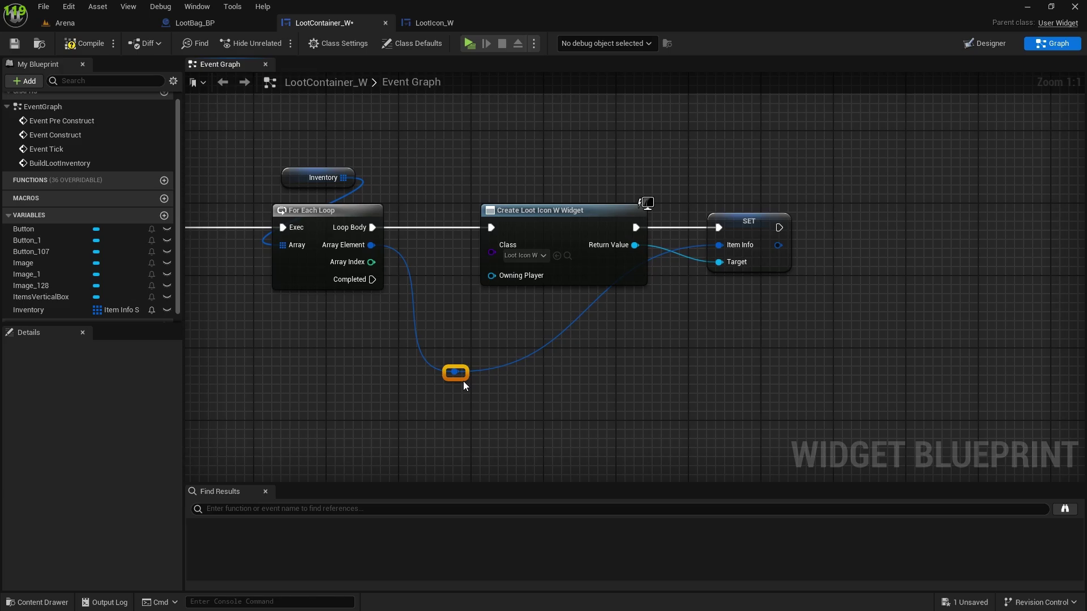
{"action": "double_click", "coordinate": [592, 303]}
{"action": "left_click_drag", "start_coordinate": [596, 303], "coordinate": [667, 381]}
{"action": "left_click", "coordinate": [776, 337]}
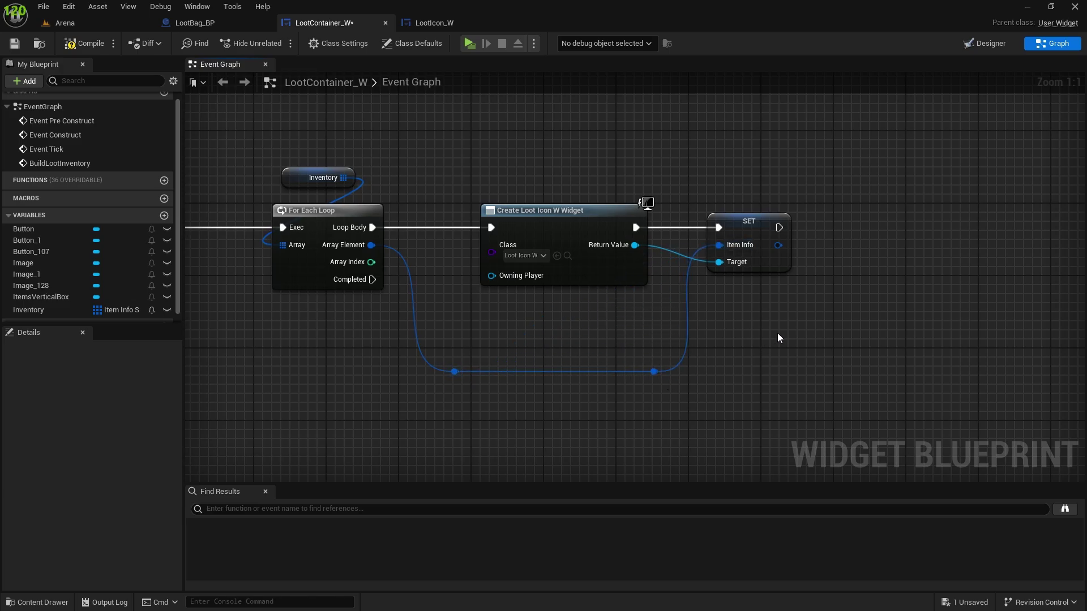
{"action": "left_click", "coordinate": [739, 232]}
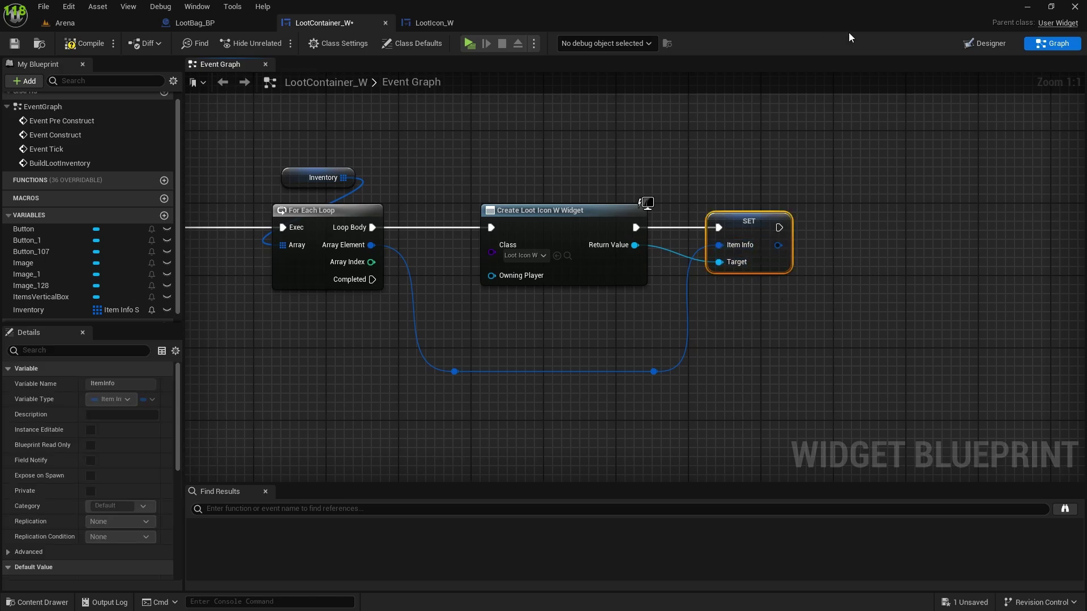
- Add an Integer variable named LootIconIndex to LootIcon_W, and compile and save the widget
{"action": "left_click", "coordinate": [430, 22]}
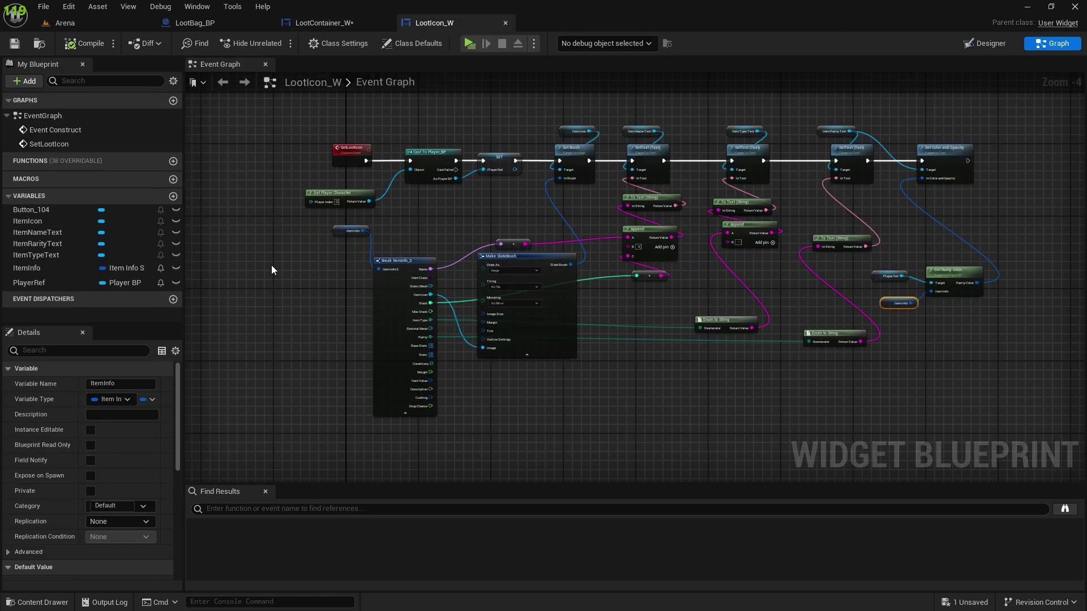
{"action": "left_click", "coordinate": [174, 196]}
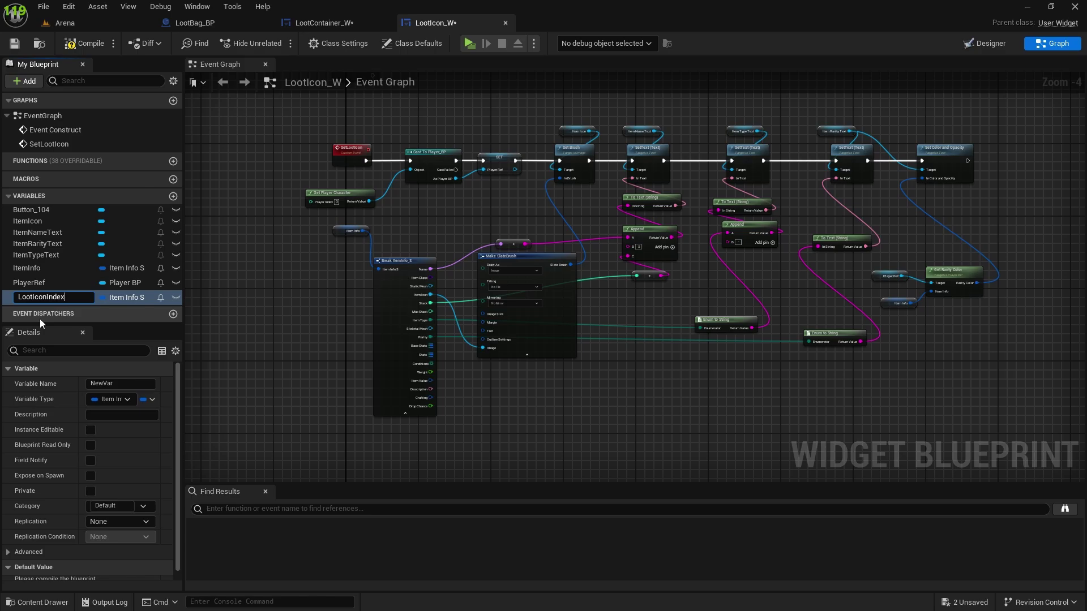
{"action": "type", "text": "LootIconIndex"}
{"action": "key", "text": "Return"}
{"action": "left_click", "coordinate": [108, 297]}
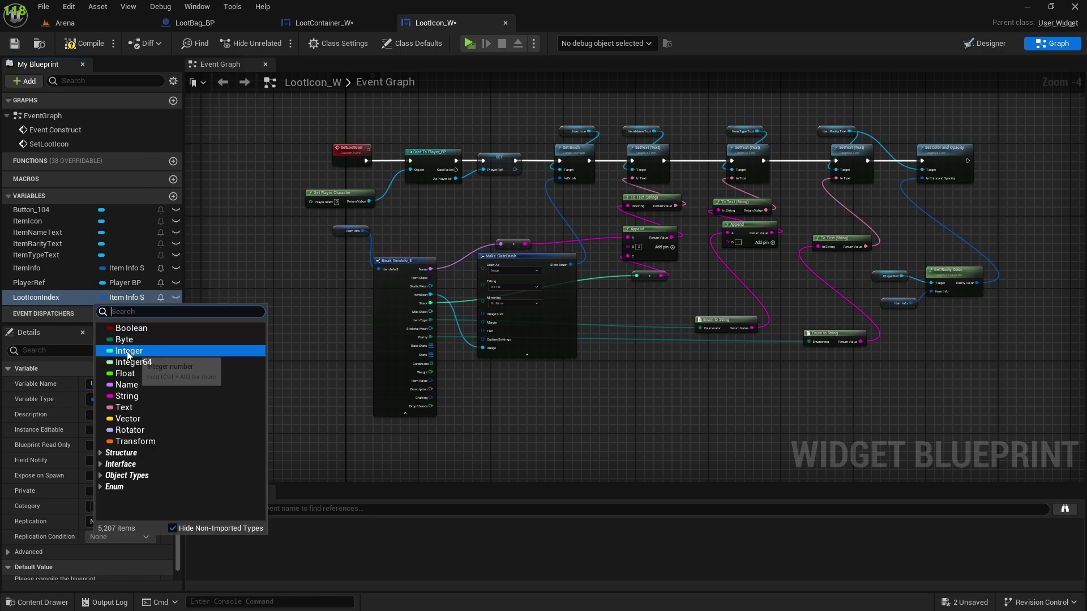
{"action": "left_click", "coordinate": [129, 352]}
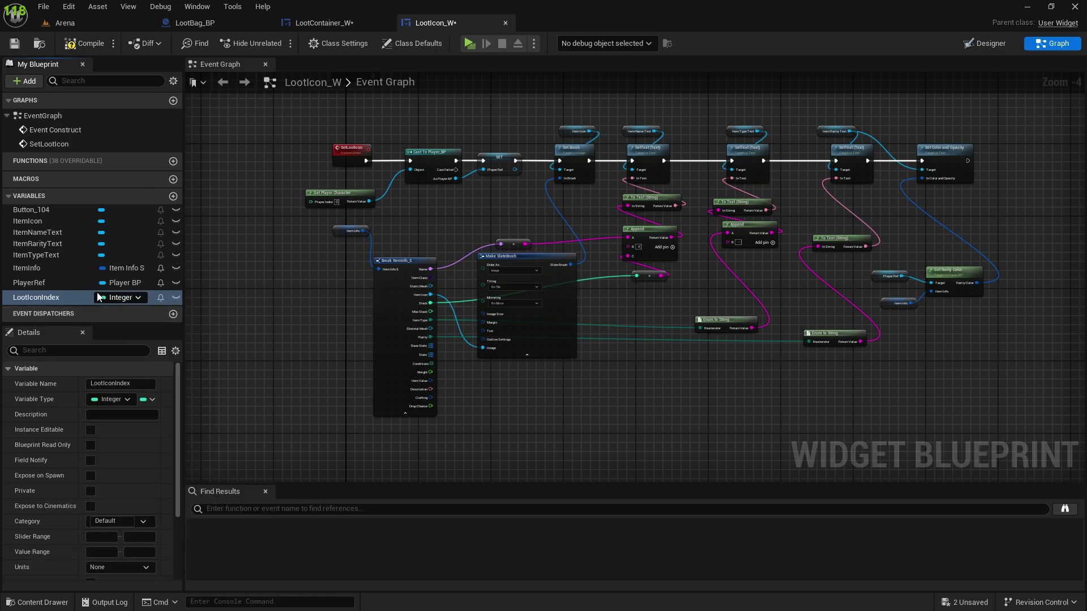
{"action": "left_click", "coordinate": [84, 43]}
{"action": "left_click", "coordinate": [19, 44]}
- In LootContainer_W, set the created widget's Loot Icon Index from the loop's Array Index after Set Item Info
{"action": "left_click", "coordinate": [334, 22]}
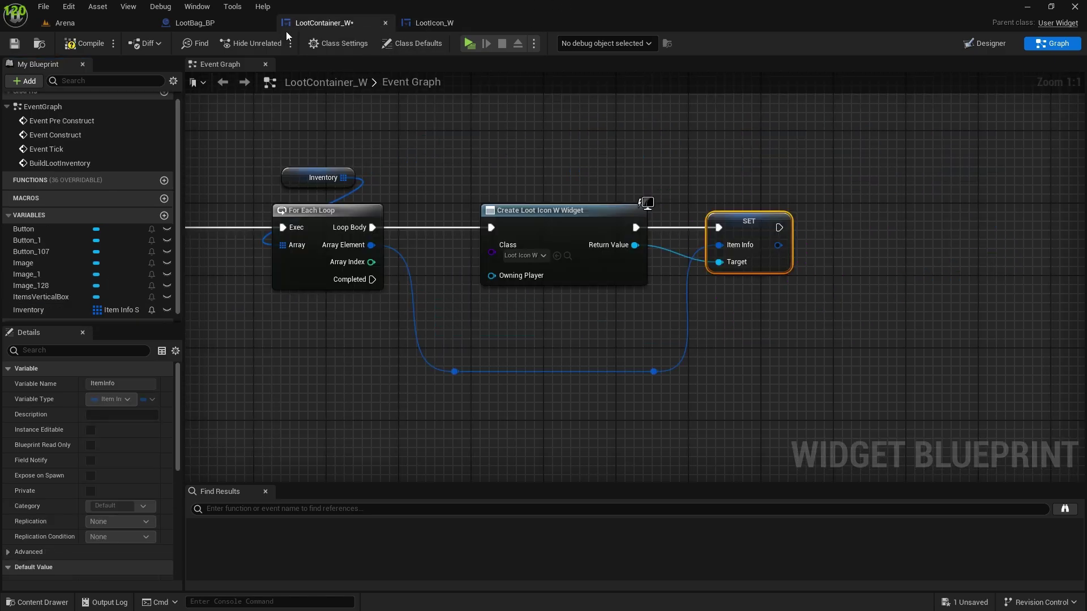
{"action": "right_click_drag", "start_coordinate": [725, 363], "coordinate": [599, 347]}
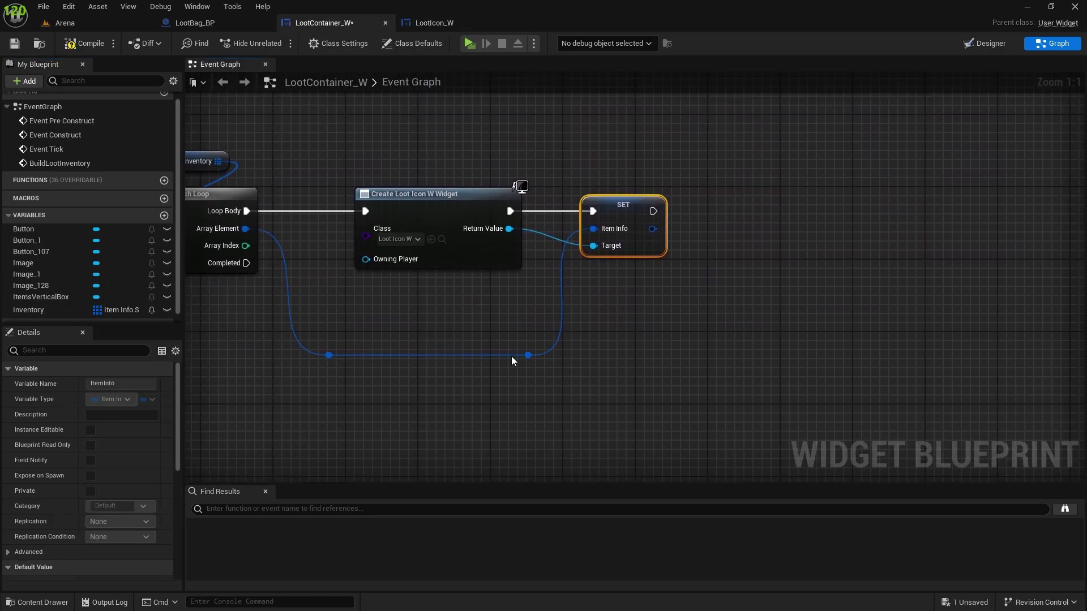
{"action": "right_click_drag", "start_coordinate": [532, 354], "coordinate": [604, 371]}
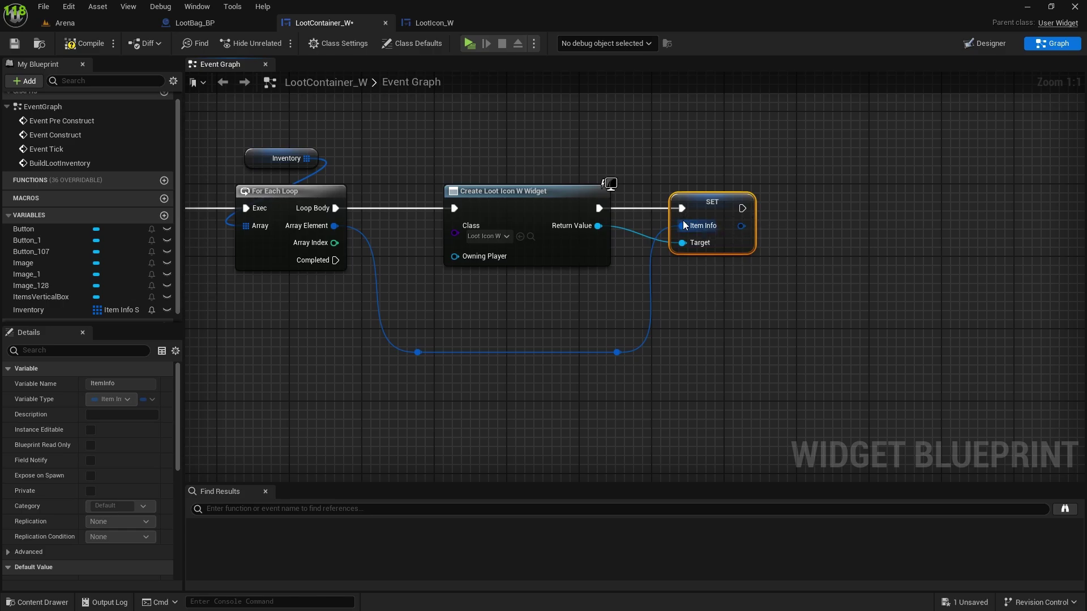
{"action": "left_click_drag", "start_coordinate": [598, 225], "coordinate": [814, 266]}
{"action": "type", "text": "set"}
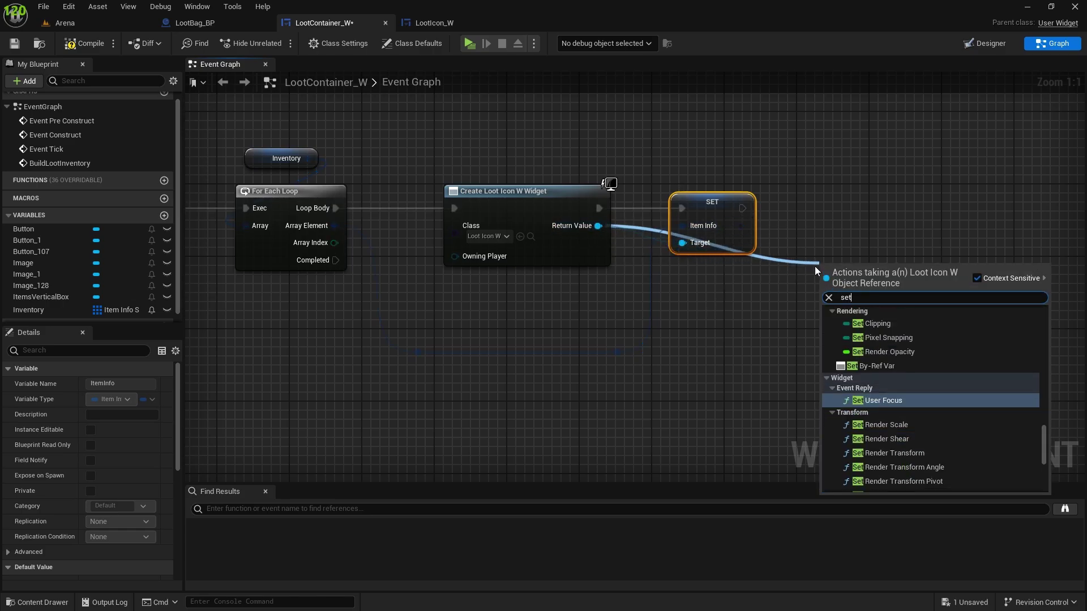
{"action": "type", "text": " loot"}
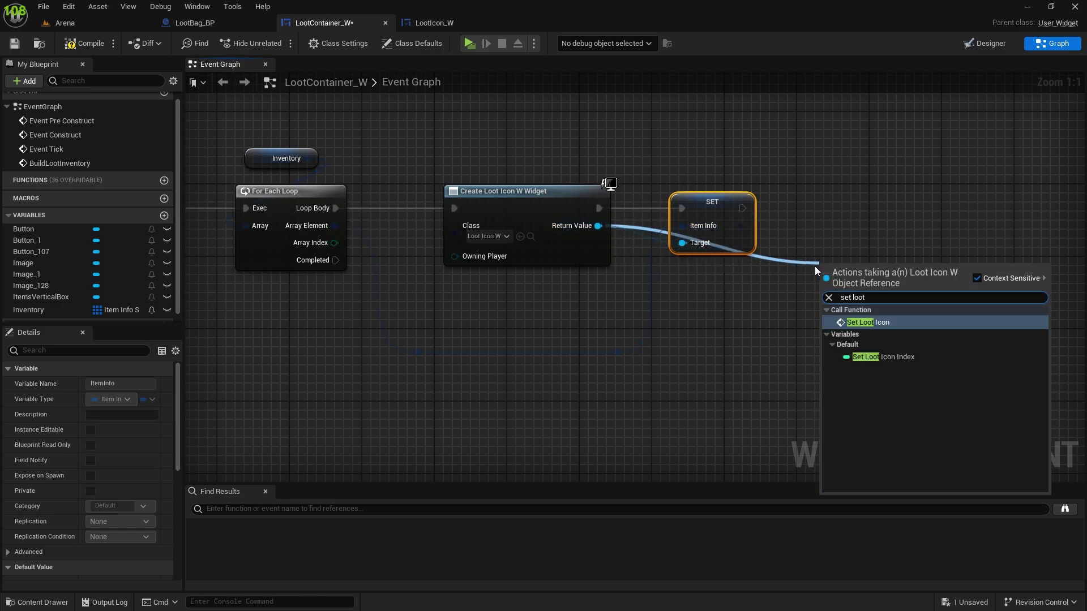
{"action": "left_click", "coordinate": [913, 358]}
{"action": "left_click_drag", "start_coordinate": [865, 289], "coordinate": [826, 217]}
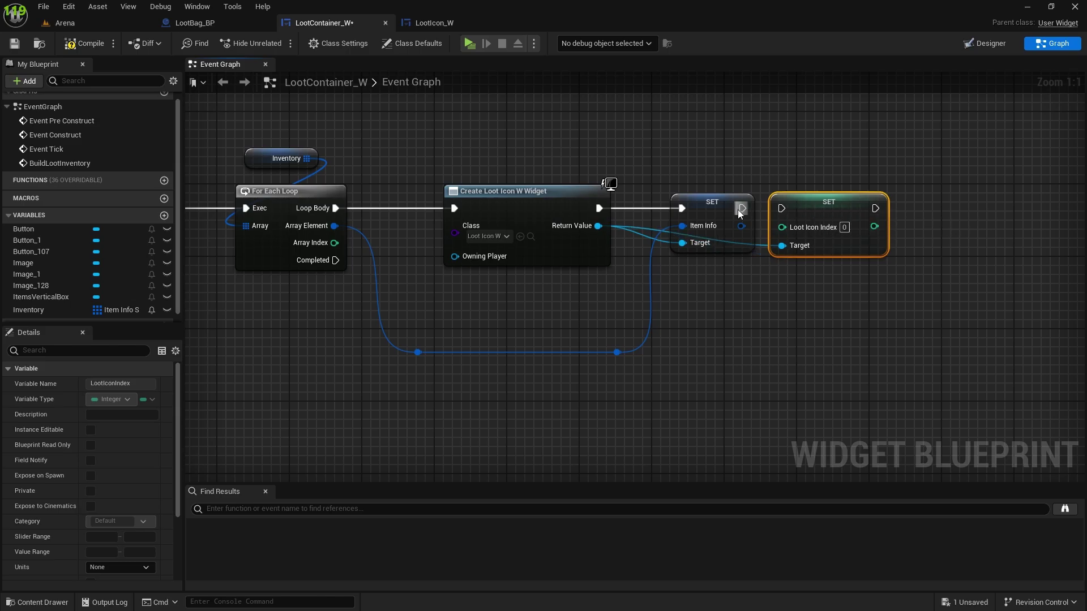
{"action": "left_click_drag", "start_coordinate": [742, 208], "coordinate": [782, 208]}
{"action": "left_click_drag", "start_coordinate": [335, 242], "coordinate": [799, 232]}
- Route the Array Index wire to Loot Icon Index below the Create Widget node with two reroute points
{"action": "double_click", "coordinate": [393, 242]}
{"action": "left_click_drag", "start_coordinate": [390, 238], "coordinate": [481, 334]}
{"action": "double_click", "coordinate": [597, 295]}
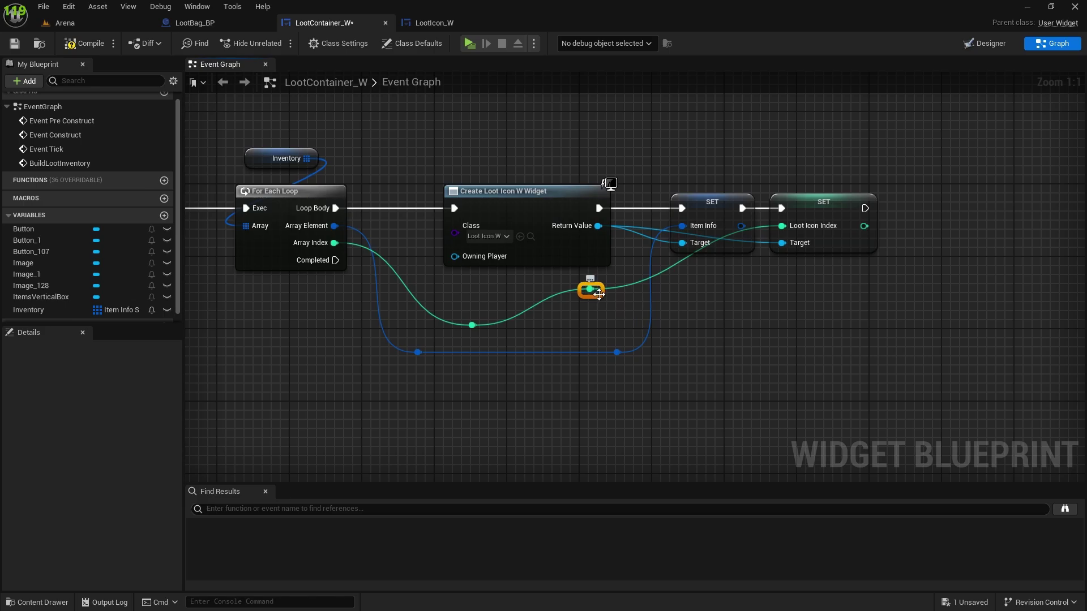
{"action": "left_click_drag", "start_coordinate": [597, 295], "coordinate": [807, 331]}
{"action": "left_click", "coordinate": [730, 283]}
- Route the Return Value wire to the Loot Icon Index setter's Target beneath the Item Info setter with two reroute points
{"action": "double_click", "coordinate": [649, 230]}
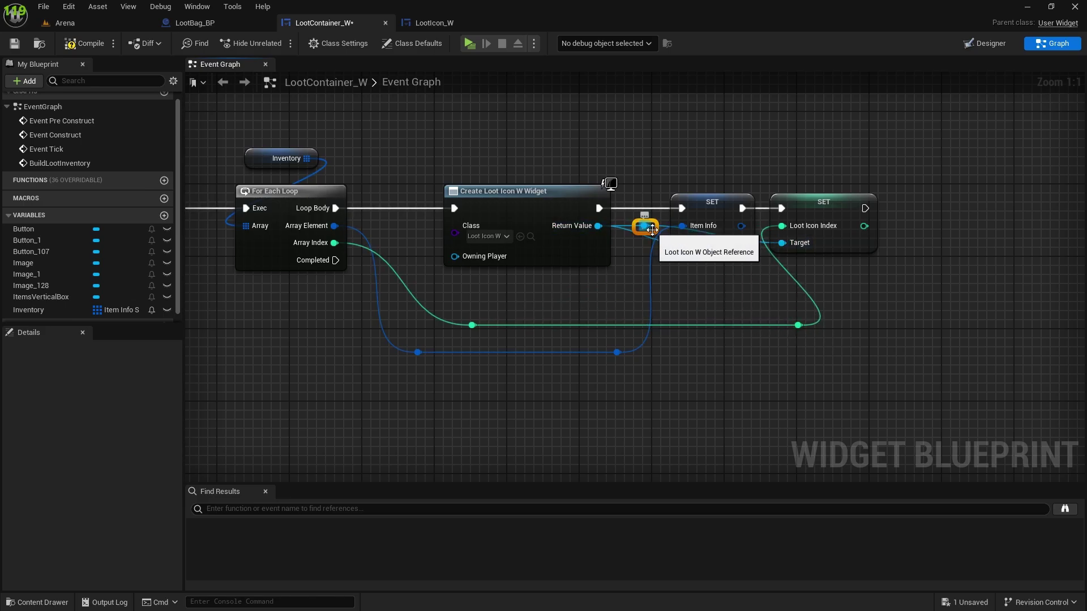
{"action": "left_click_drag", "start_coordinate": [646, 228], "coordinate": [757, 300]}
{"action": "double_click", "coordinate": [702, 269]}
- Call Set Loot Icon on the created widget and execute it right after the Loot Icon Index setter
{"action": "right_click_drag", "start_coordinate": [756, 297], "coordinate": [489, 244]}
{"action": "left_click_drag", "start_coordinate": [556, 284], "coordinate": [787, 240]}
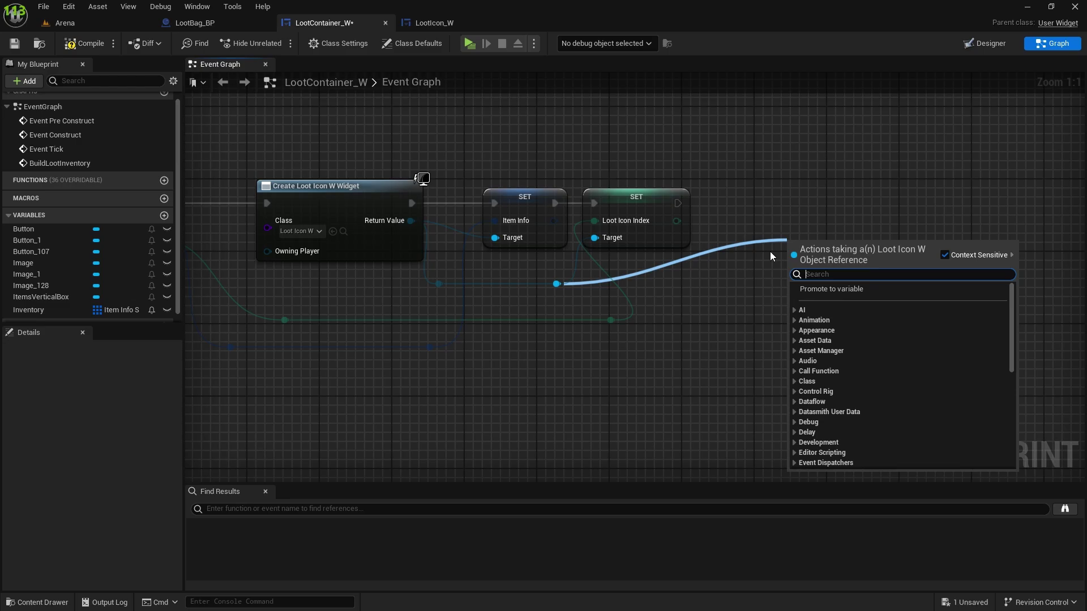
{"action": "type", "text": "set loot"}
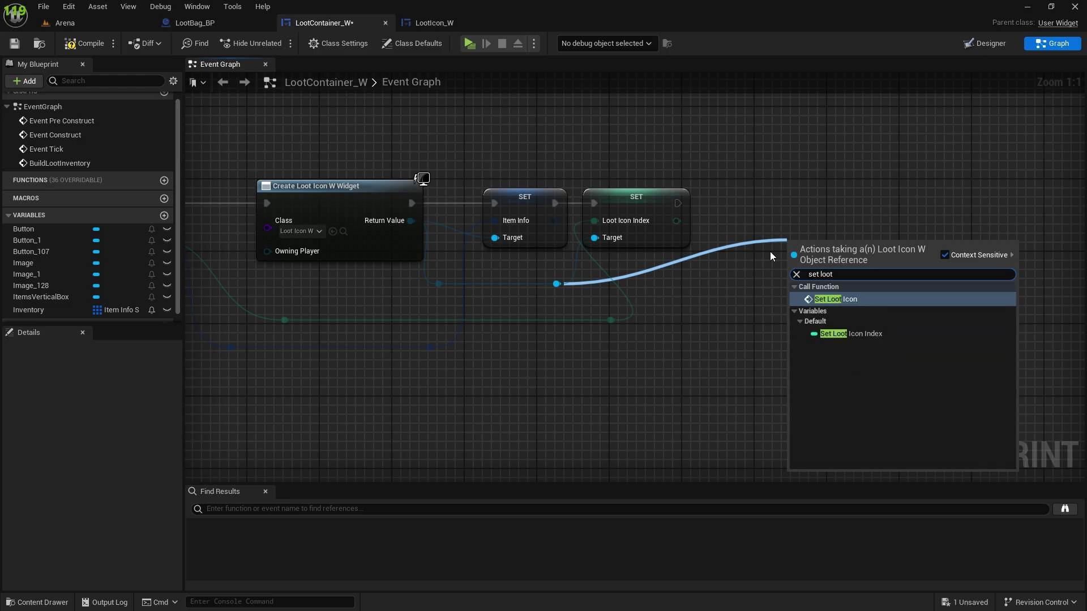
{"action": "left_click", "coordinate": [837, 299]}
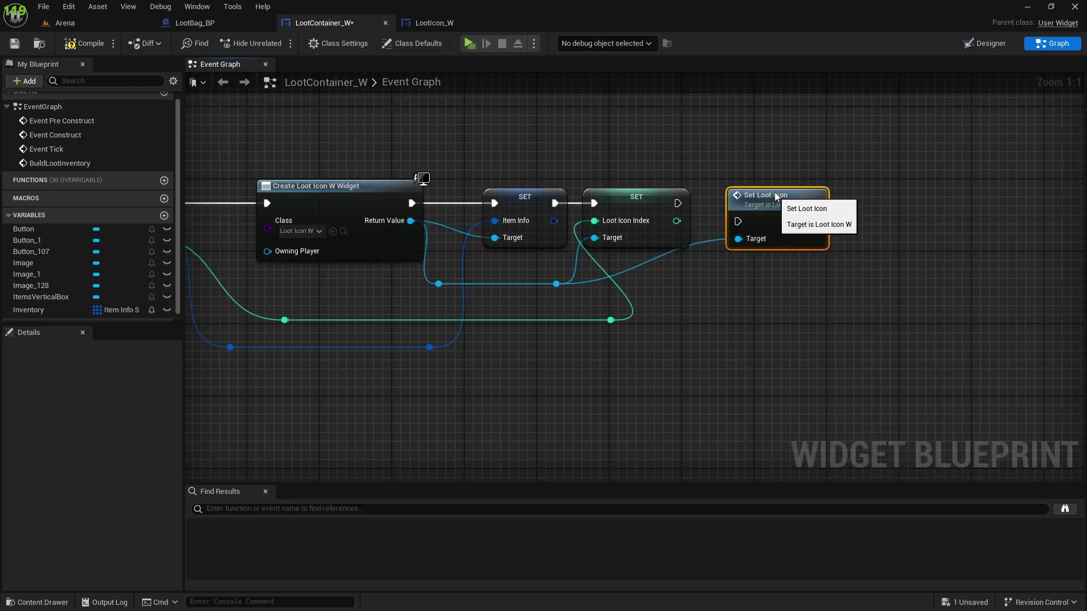
{"action": "left_click_drag", "start_coordinate": [776, 195], "coordinate": [784, 177]}
{"action": "mouse_move", "coordinate": [677, 204]}
{"action": "left_mouse_down"}
{"action": "mouse_move", "coordinate": [771, 202]}
{"action": "mouse_move", "coordinate": [748, 204]}
{"action": "left_mouse_up"}
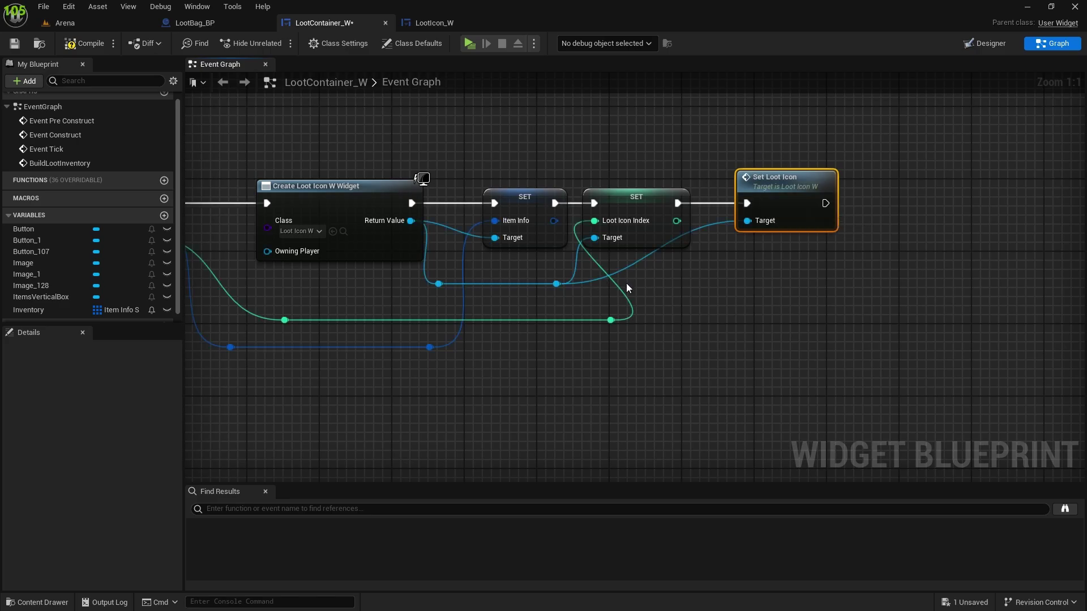
{"action": "right_click_drag", "start_coordinate": [626, 283], "coordinate": [803, 281]}
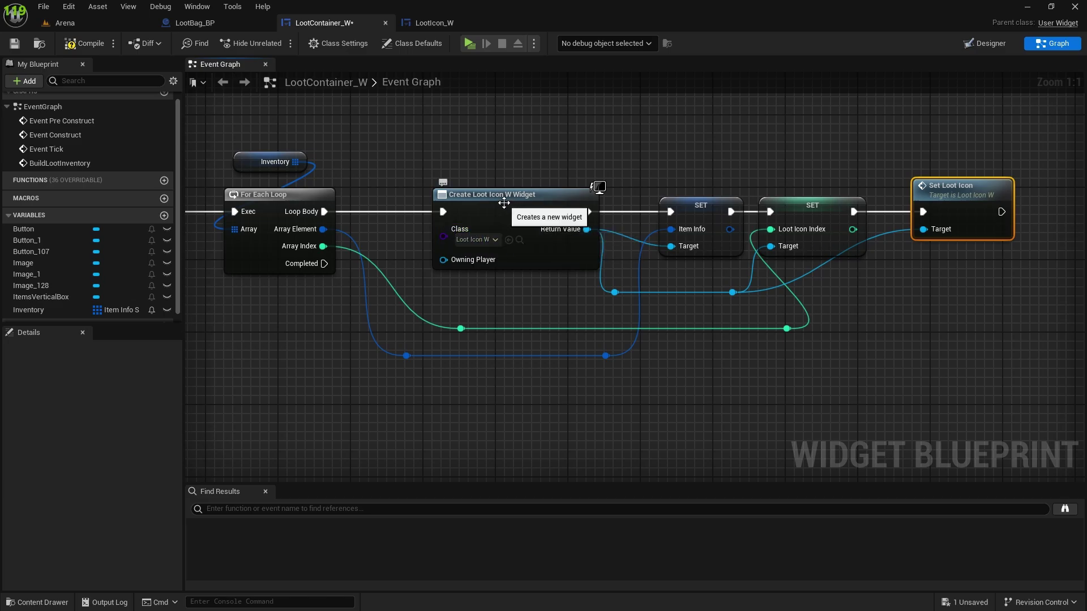
{"action": "left_click", "coordinate": [585, 238]}
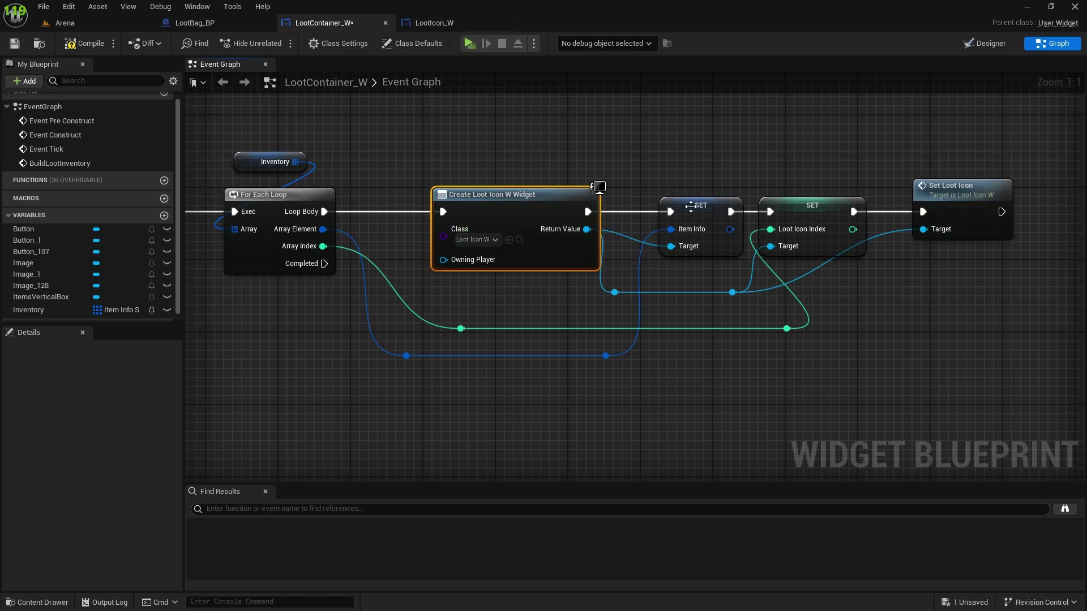
{"action": "left_click", "coordinate": [414, 41]}
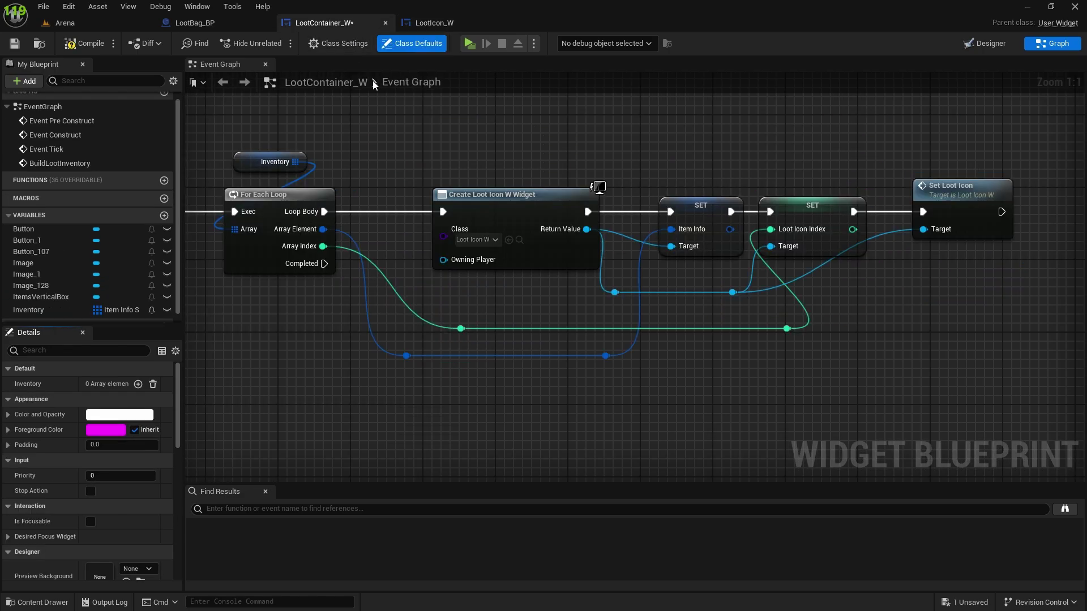
- Route the wire to Set Loot Icon's Target beneath the Loot Icon Index setter with one more reroute point
{"action": "scroll", "coordinate": [786, 226], "scroll_direction": "down", "scroll_amount": 3}
{"action": "right_click_drag", "start_coordinate": [894, 298], "coordinate": [770, 306]}
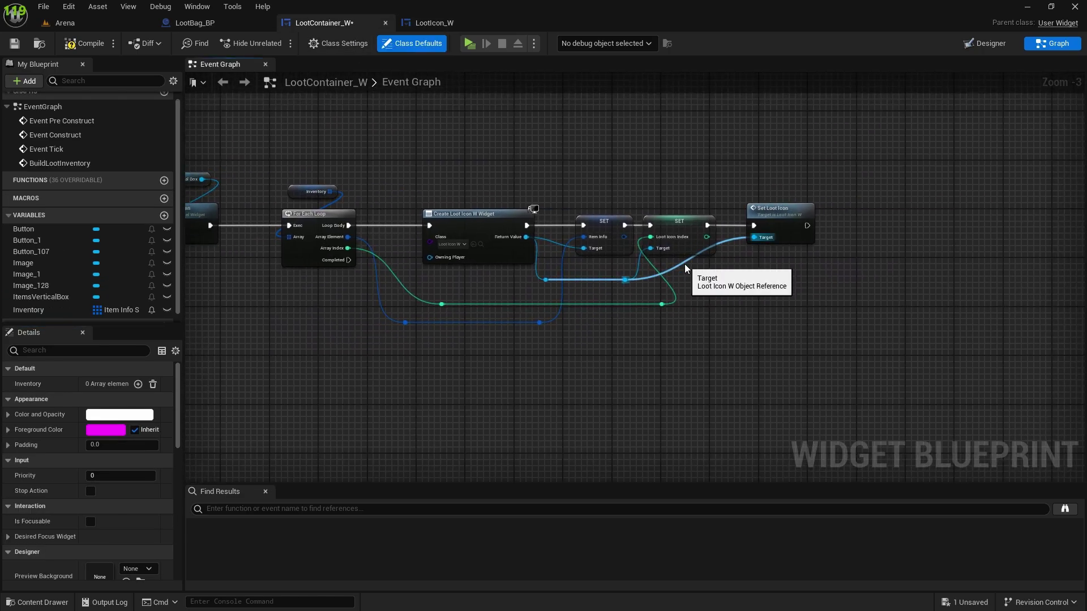
{"action": "scroll", "coordinate": [685, 264], "scroll_direction": "up", "scroll_amount": 3}
{"action": "double_click", "coordinate": [692, 258]}
{"action": "left_click_drag", "start_coordinate": [695, 259], "coordinate": [756, 292]}
{"action": "left_click", "coordinate": [871, 329]}
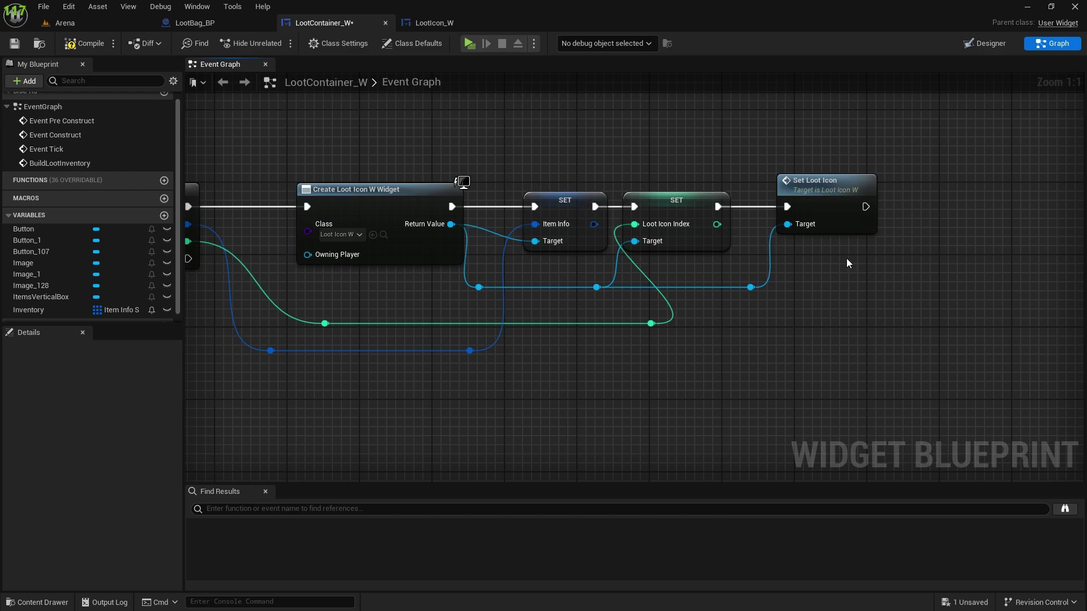
- Get ItemsVerticalBox and call Add Child on it directly after Set Loot Icon
{"action": "right_click_drag", "start_coordinate": [805, 259], "coordinate": [907, 299]}
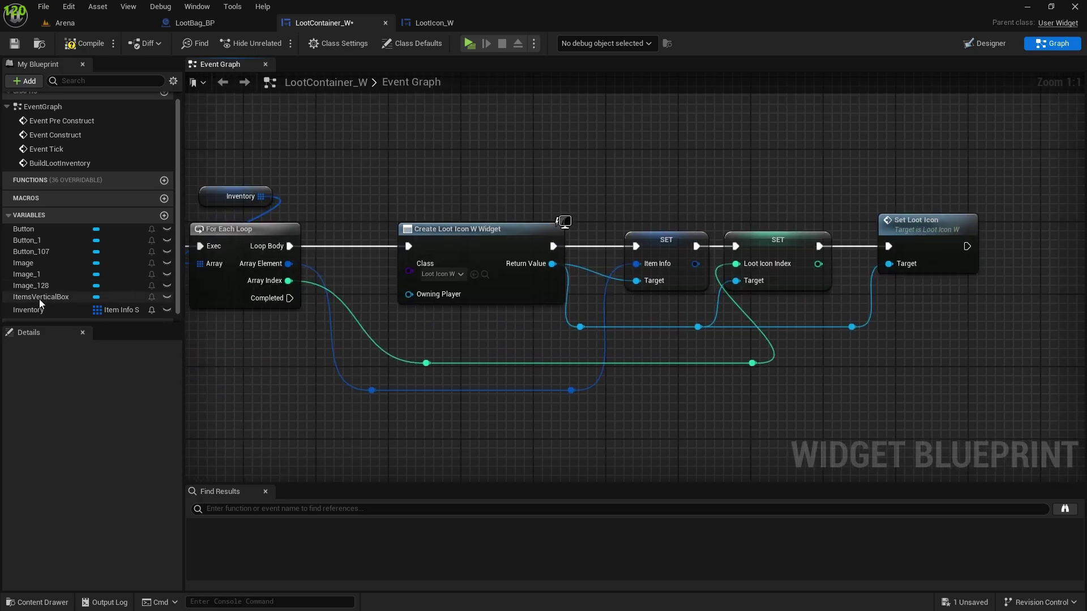
{"action": "left_click", "coordinate": [48, 300]}
{"action": "left_click_drag", "start_coordinate": [48, 300], "coordinate": [909, 163]}
{"action": "left_click", "coordinate": [956, 189]}
{"action": "right_click_drag", "start_coordinate": [958, 191], "coordinate": [786, 190]}
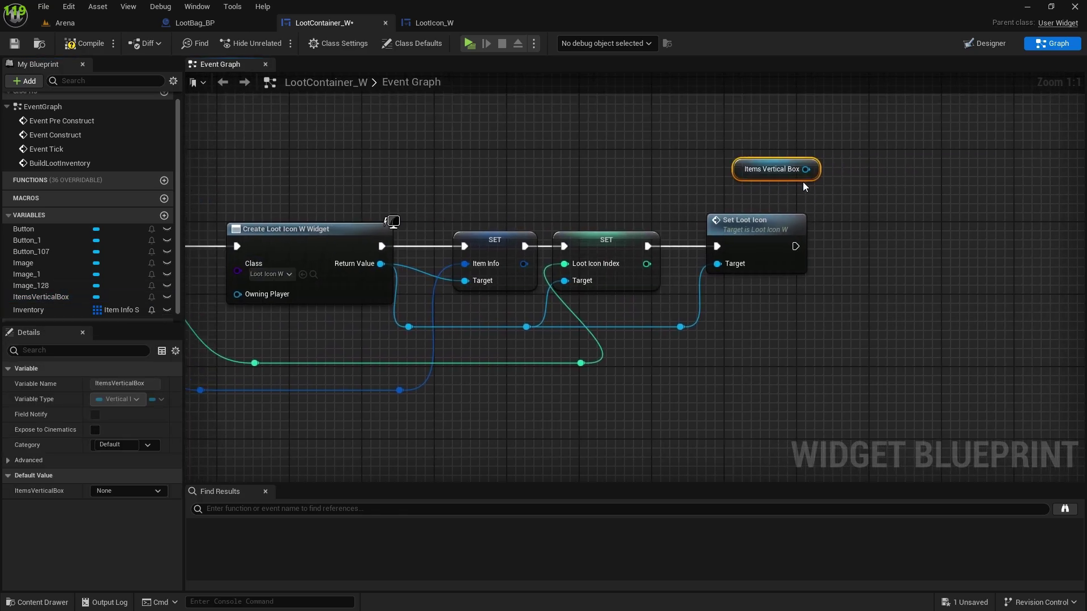
{"action": "left_click_drag", "start_coordinate": [806, 170], "coordinate": [861, 227]}
{"action": "type", "text": "add chi"}
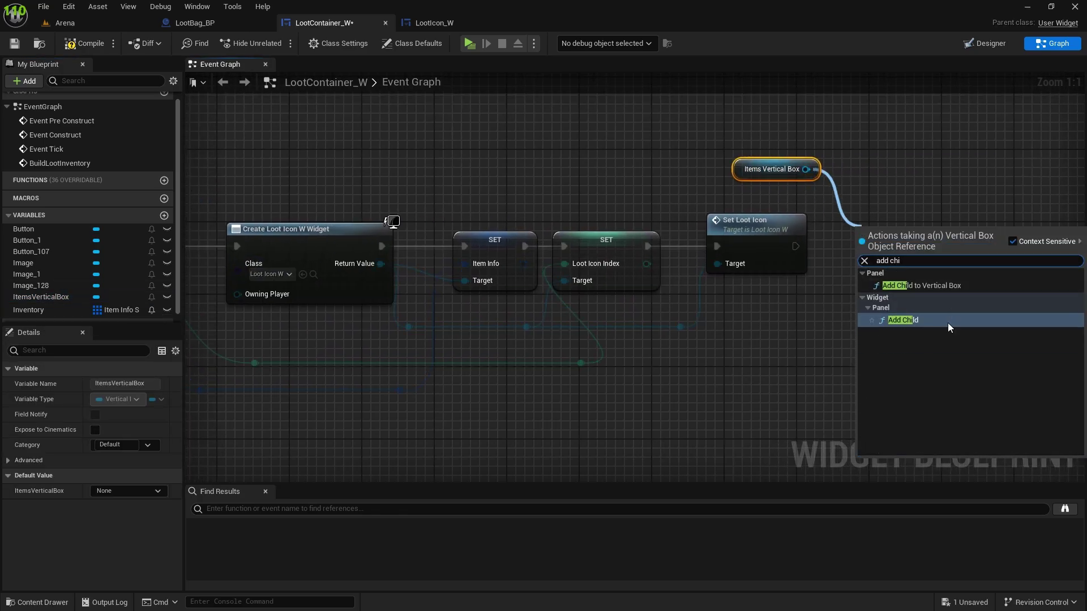
{"action": "left_click", "coordinate": [948, 324]}
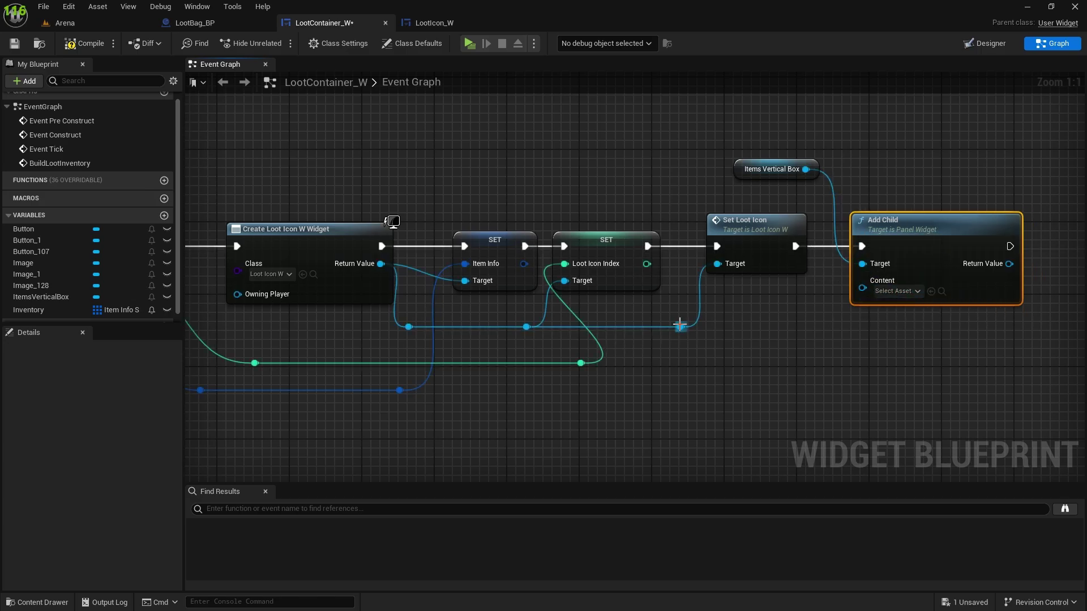
- Connect the created Loot Icon widget to Add Child's Content, routing the wire below Set Loot Icon with a reroute point
{"action": "left_click_drag", "start_coordinate": [679, 324], "coordinate": [864, 289]}
{"action": "double_click", "coordinate": [778, 301]}
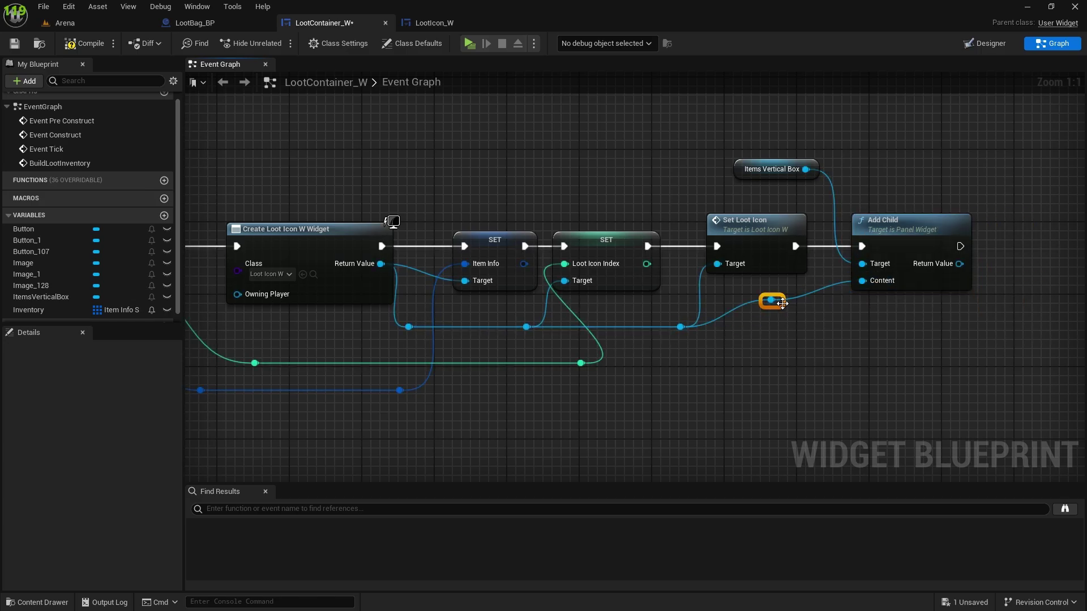
{"action": "left_click_drag", "start_coordinate": [782, 303], "coordinate": [837, 331]}
{"action": "left_click", "coordinate": [746, 389]}
- Review the BuildLootInventory node chain from Clear Children to Add Child and save LootContainer_W
{"action": "scroll", "coordinate": [750, 381], "scroll_direction": "down", "scroll_amount": 3}
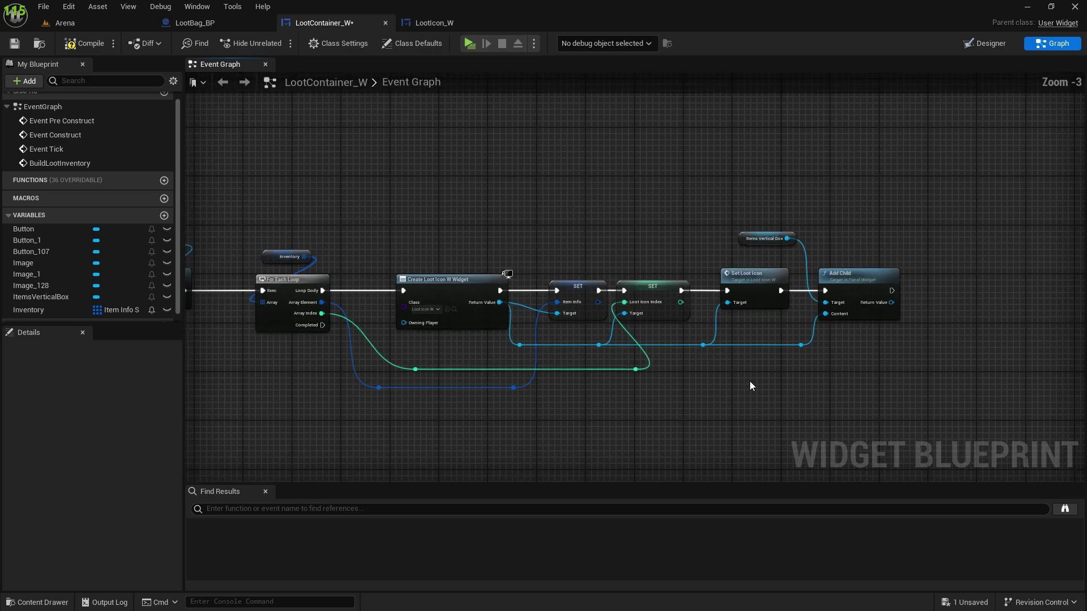
{"action": "right_click_drag", "start_coordinate": [750, 381], "coordinate": [621, 308]}
{"action": "right_click_drag", "start_coordinate": [362, 311], "coordinate": [659, 309]}
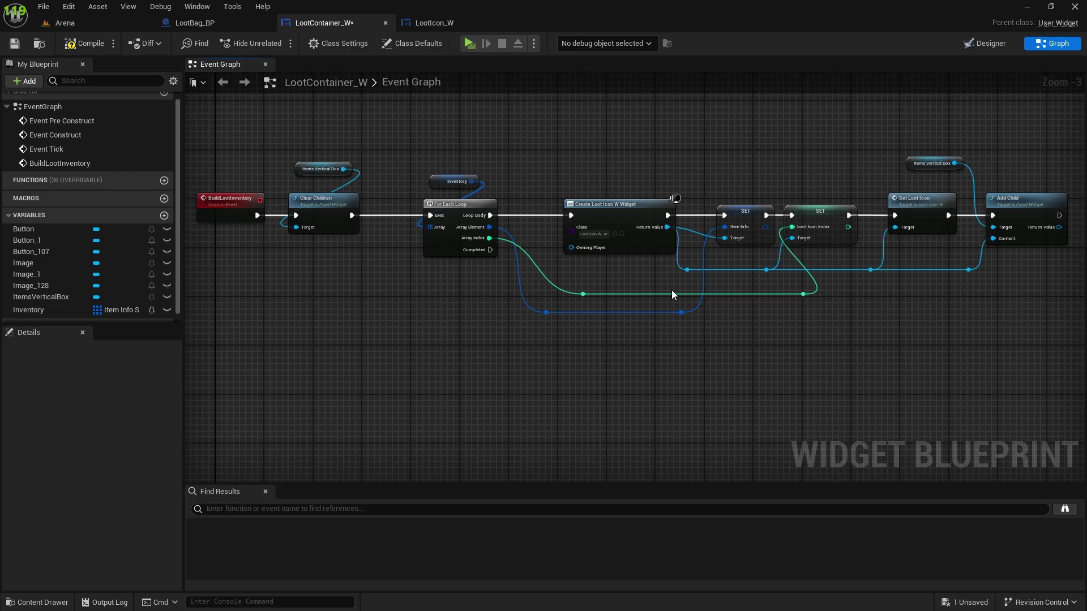
{"action": "right_click_drag", "start_coordinate": [706, 312], "coordinate": [644, 358]}
{"action": "scroll", "coordinate": [590, 299], "scroll_direction": "up", "scroll_amount": 1}
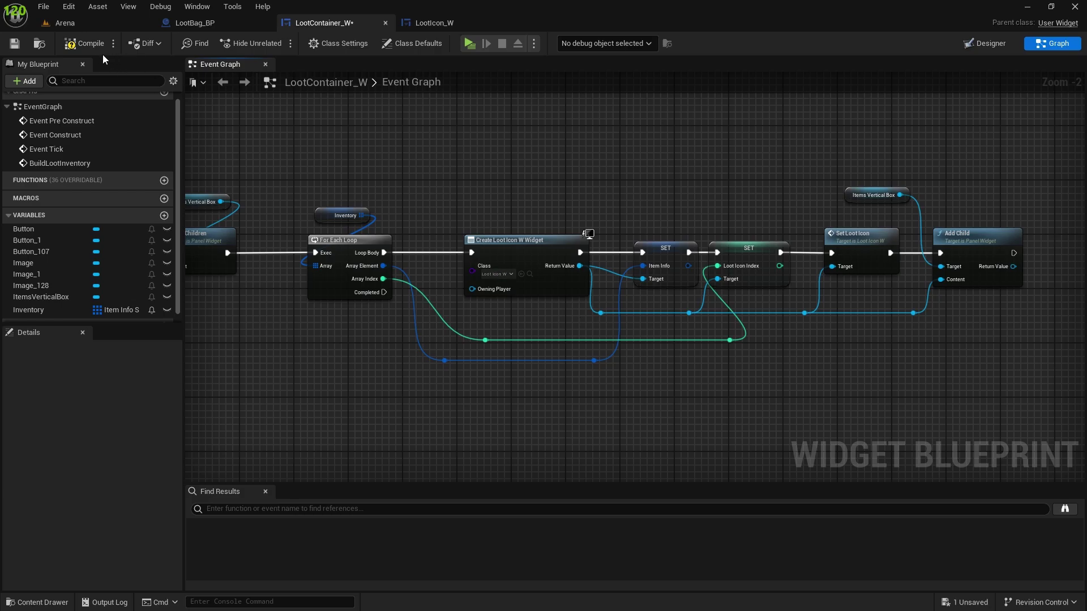
{"action": "left_click", "coordinate": [14, 43]}
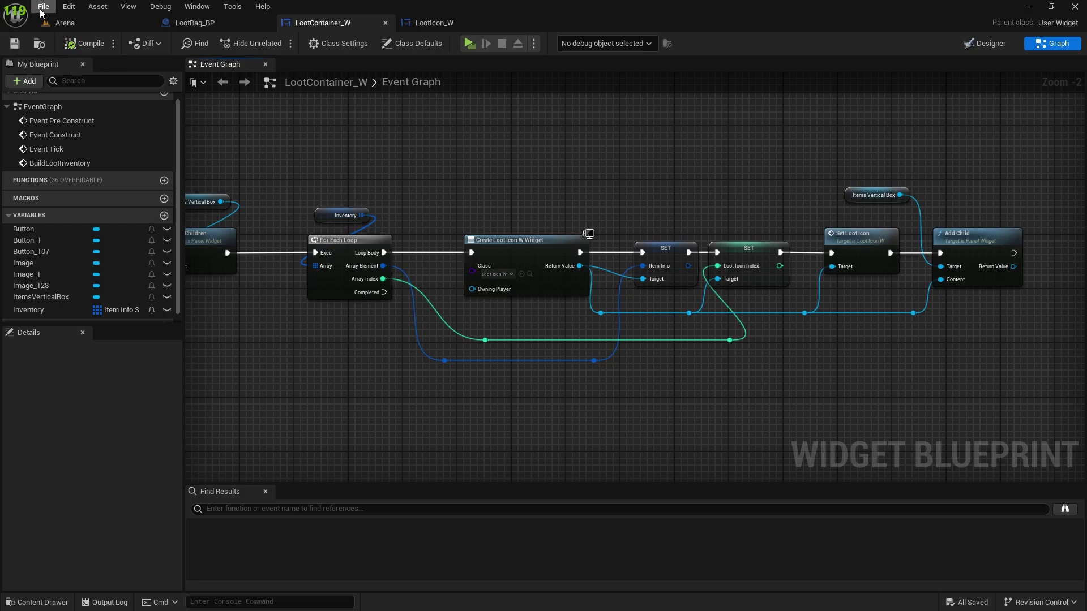
- Play-test the Arena level, run to the fallen enemies and open the loot bag
{"action": "left_click", "coordinate": [64, 22]}
{"action": "left_click", "coordinate": [276, 48]}
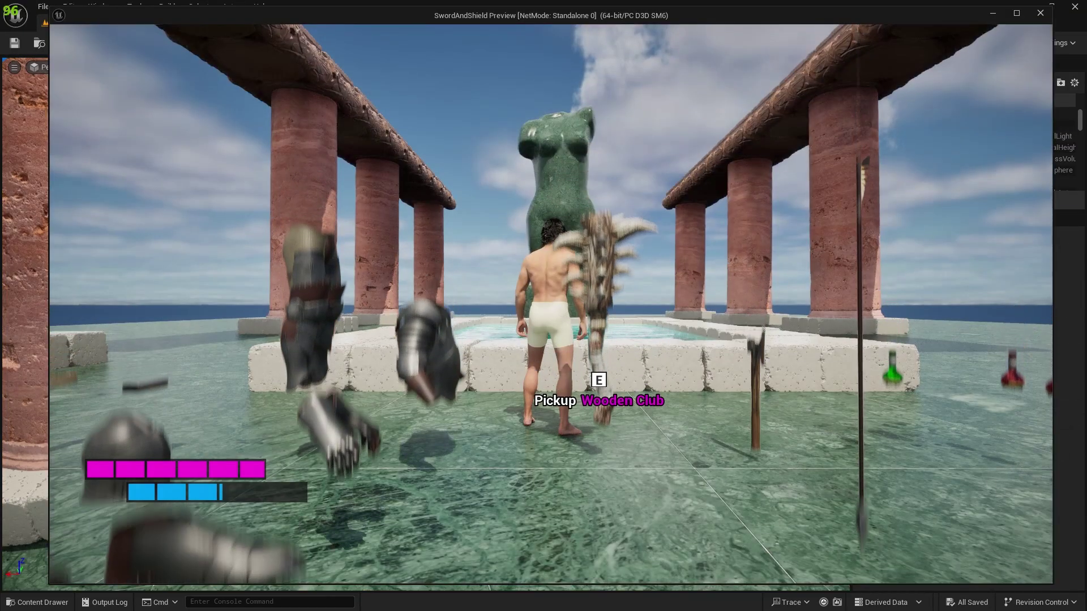
{"action": "key", "text": "w"}
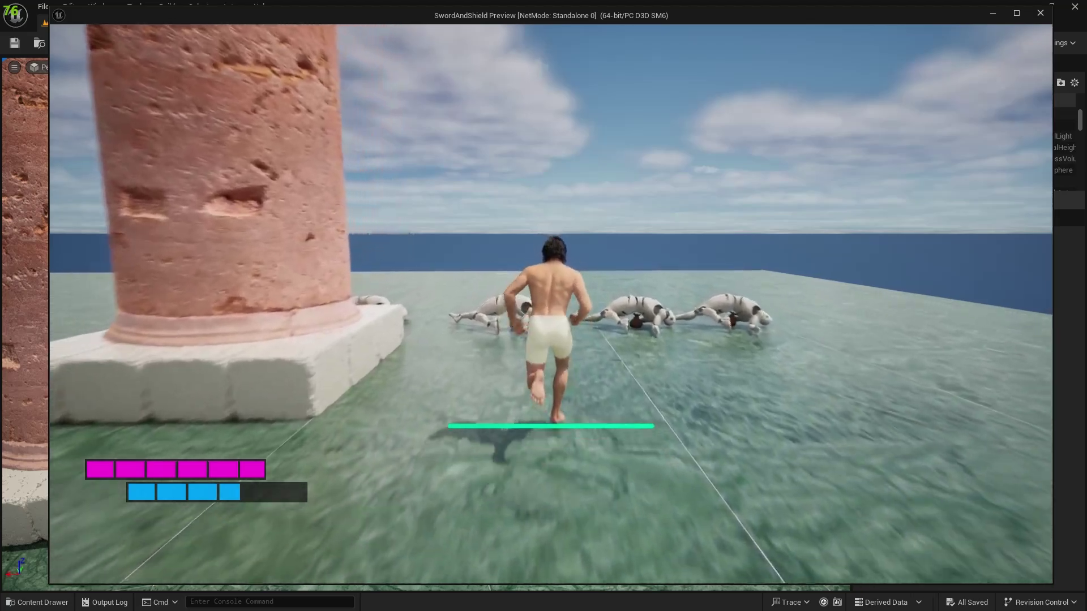
{"action": "key", "text": "a"}
{"action": "key", "text": "e"}
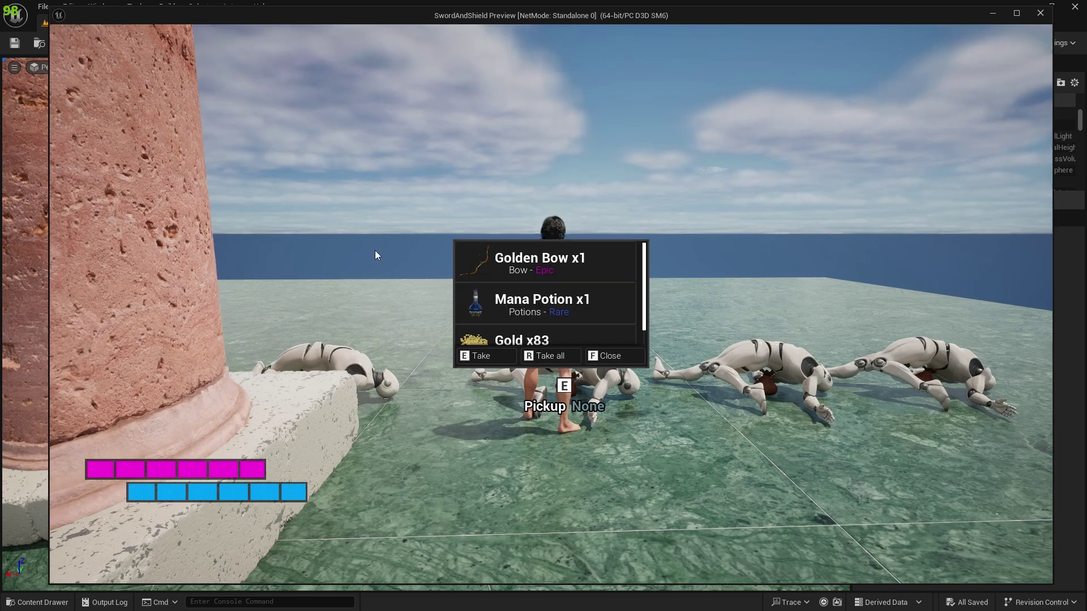
- Scroll through the loot container's item list to check its entries and spacing, and end the play session
{"action": "scroll", "coordinate": [525, 251], "scroll_direction": "down", "scroll_amount": 1}
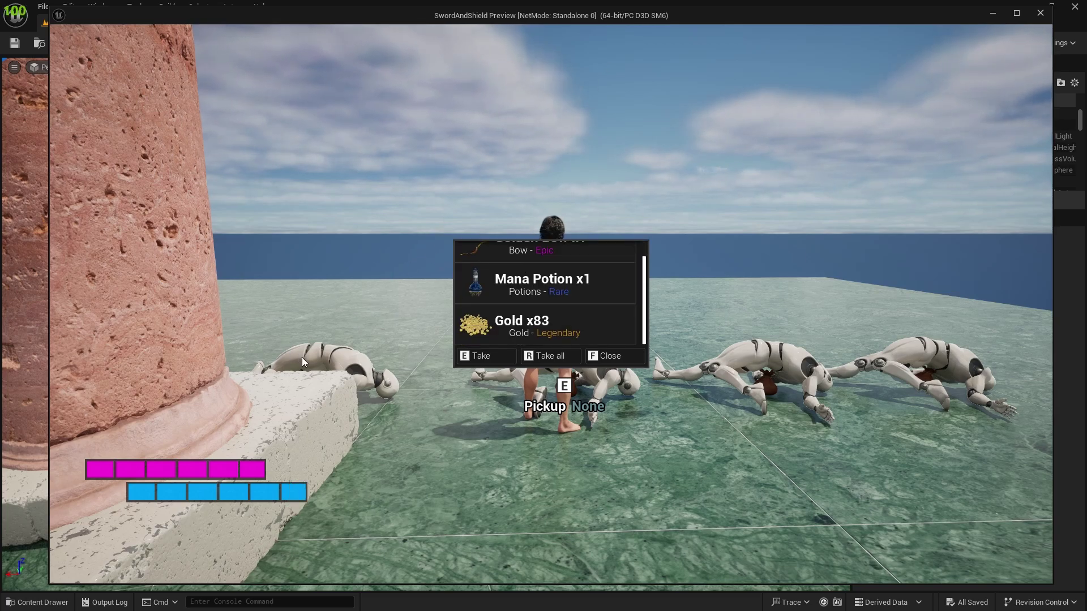
{"action": "scroll", "coordinate": [526, 299], "scroll_direction": "up", "scroll_amount": 1}
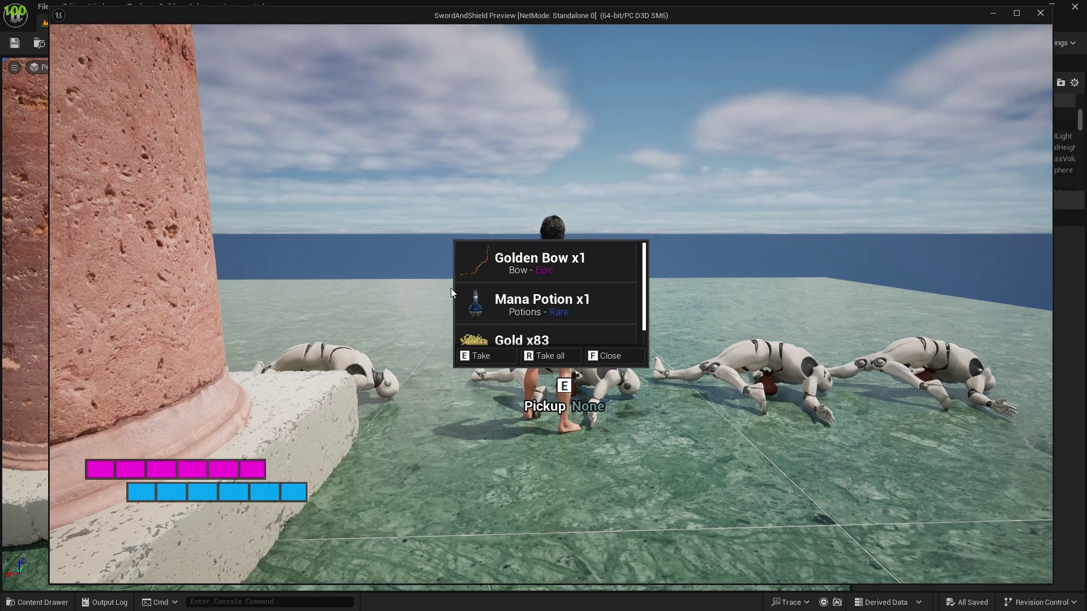
{"action": "scroll", "coordinate": [459, 289], "scroll_direction": "down", "scroll_amount": 1}
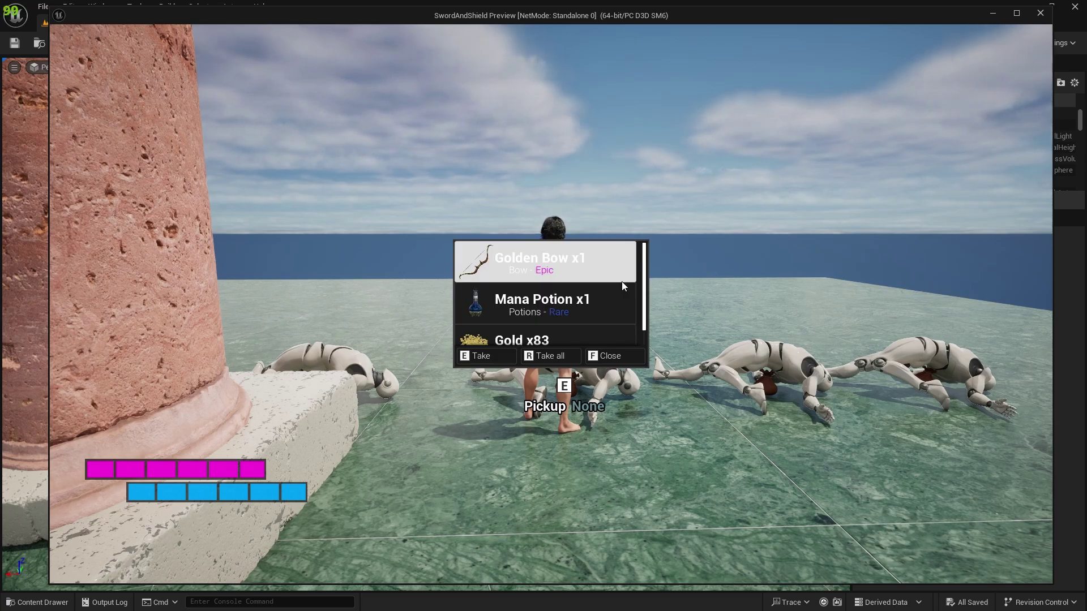
{"action": "key", "text": "Escape"}
- In LootIcon_W's designer, wrap the root Canvas Panel with a Size Box
{"action": "left_click", "coordinate": [419, 22]}
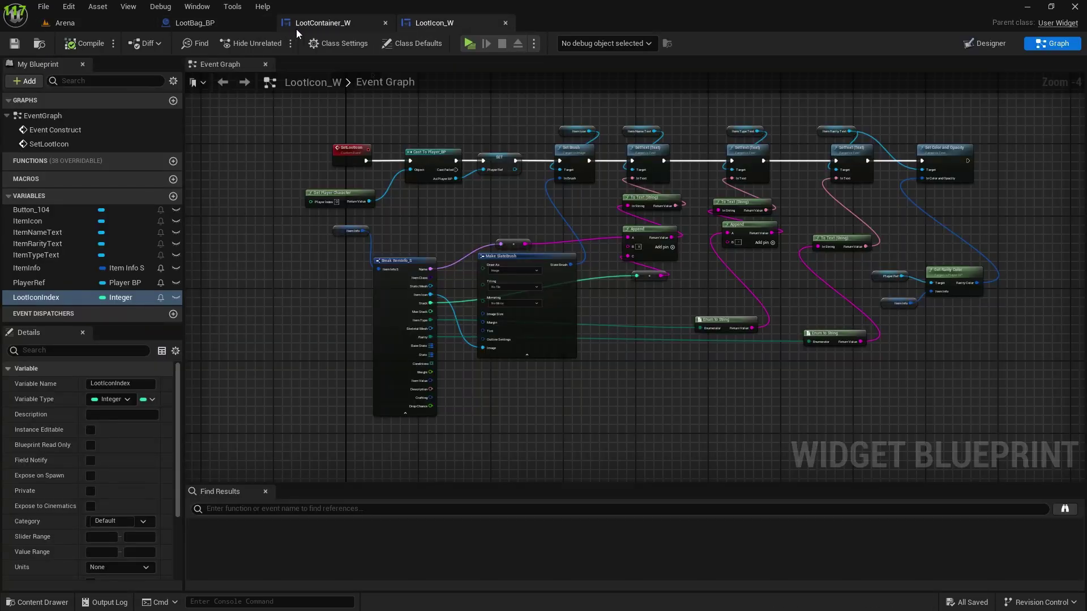
{"action": "left_click", "coordinate": [976, 49]}
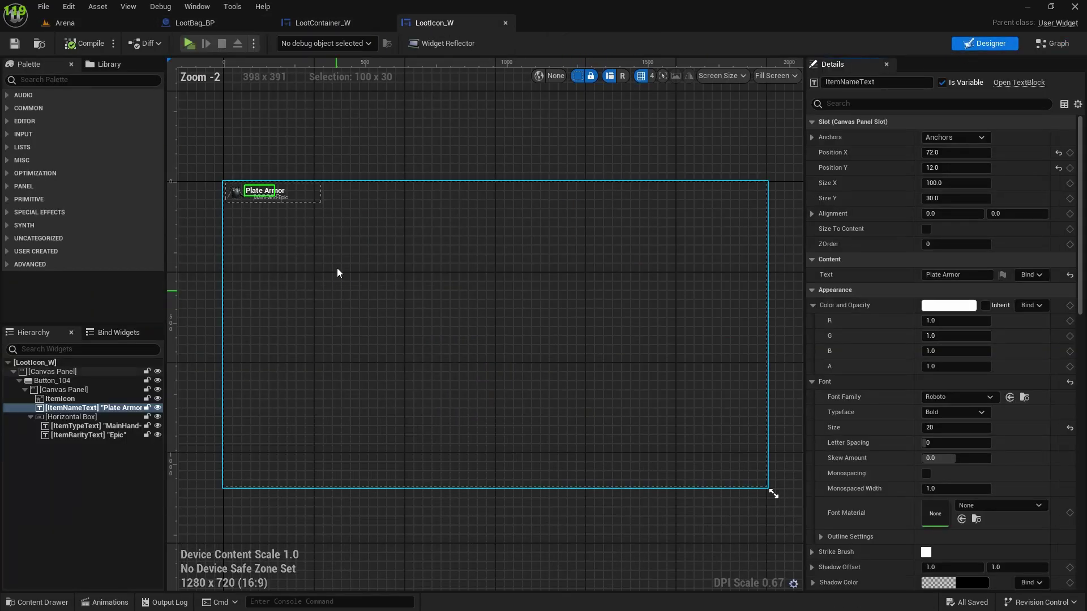
{"action": "scroll", "coordinate": [338, 272], "scroll_direction": "up", "scroll_amount": 6}
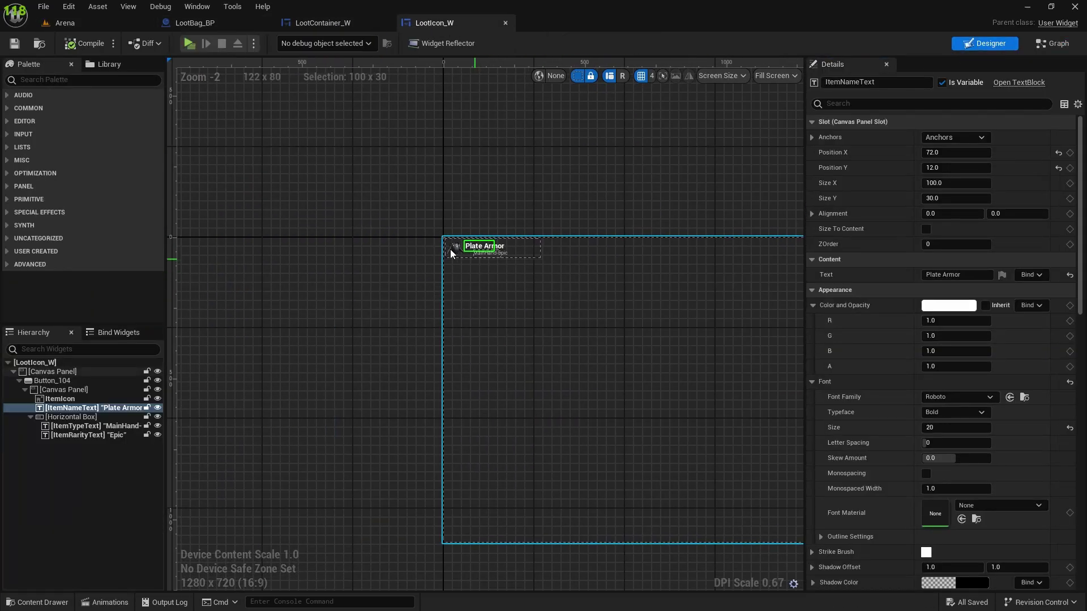
{"action": "left_click", "coordinate": [55, 380]}
{"action": "left_click", "coordinate": [62, 372]}
{"action": "right_click", "coordinate": [61, 372]}
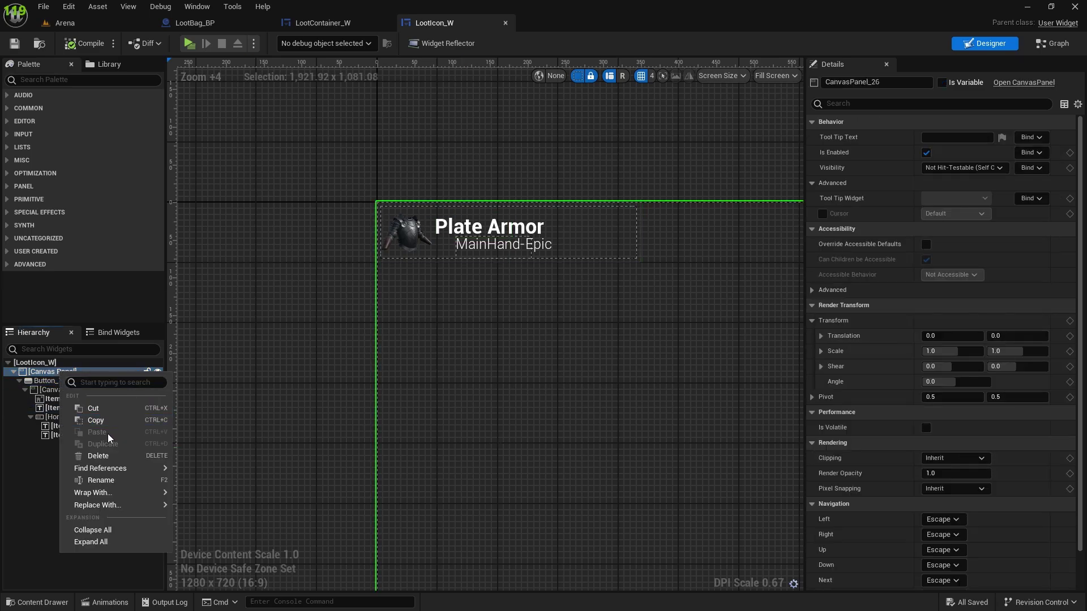
{"action": "mouse_move", "coordinate": [130, 491]}
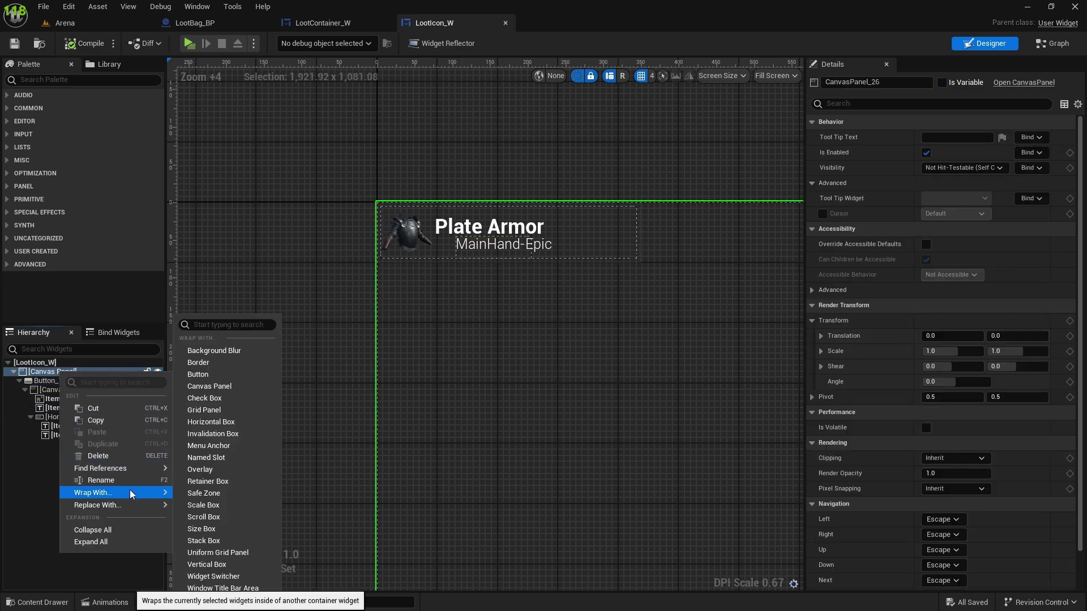
{"action": "left_click", "coordinate": [210, 530]}
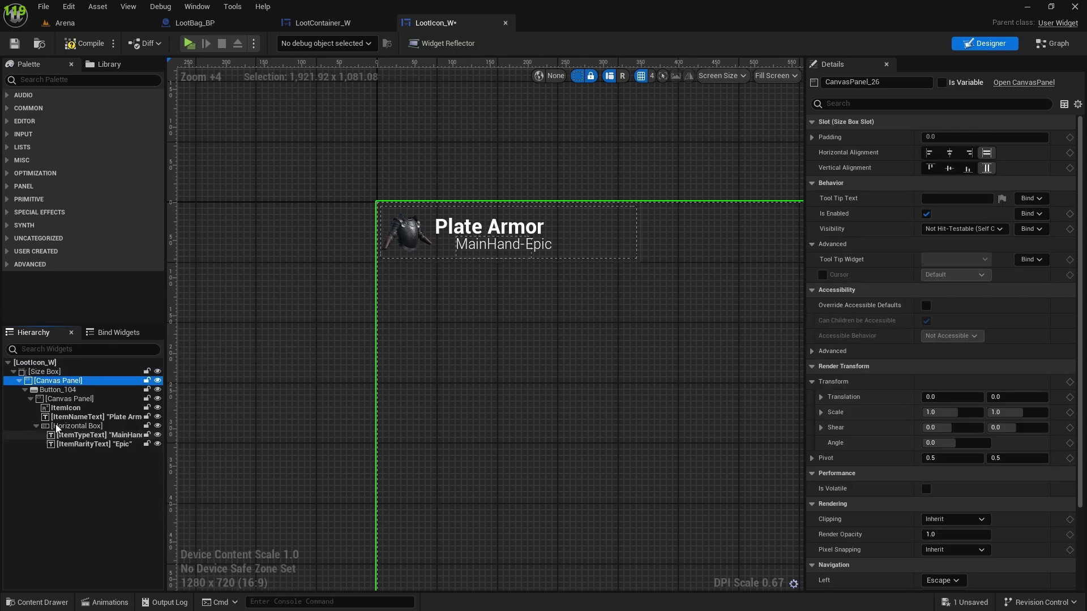
- Set the wrapped Canvas Panel's slot padding to 4 on all sides, and change its top padding to 2
{"action": "left_click", "coordinate": [954, 139]}
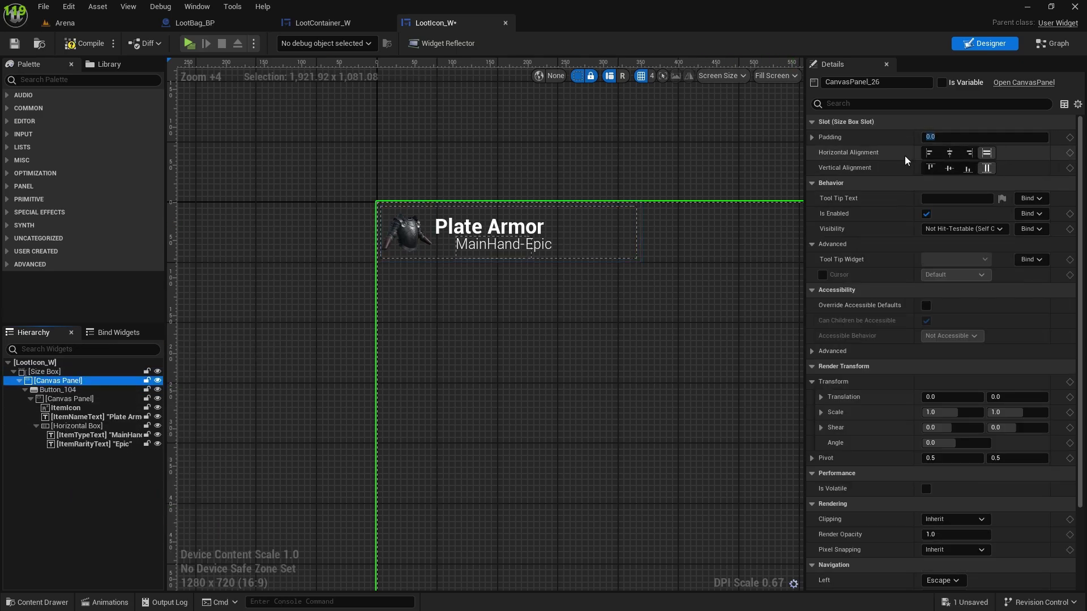
{"action": "type", "text": "4"}
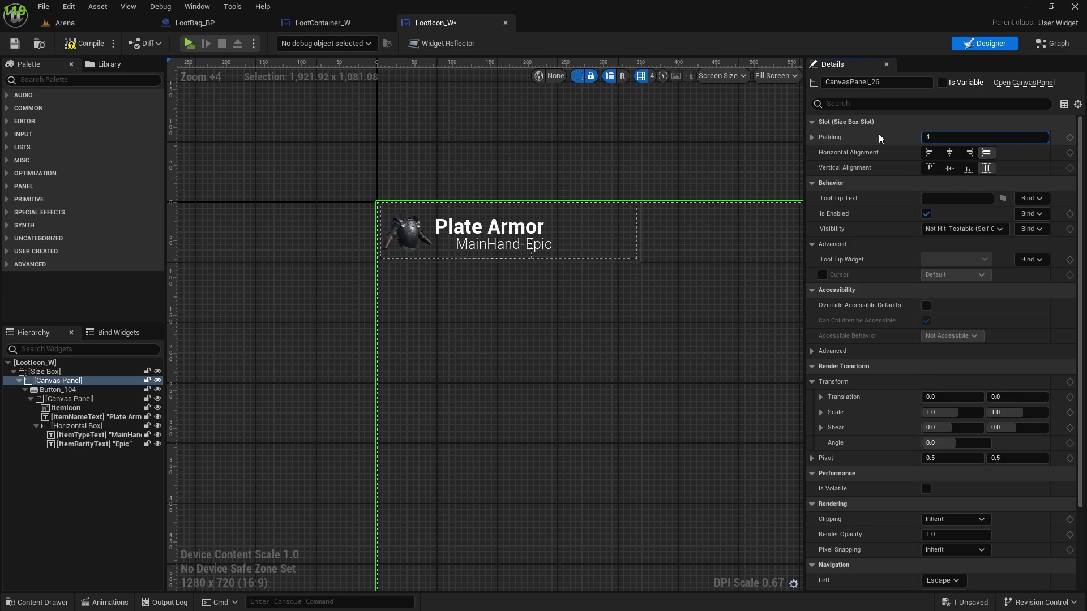
{"action": "key", "text": "Return"}
{"action": "left_click", "coordinate": [812, 137]}
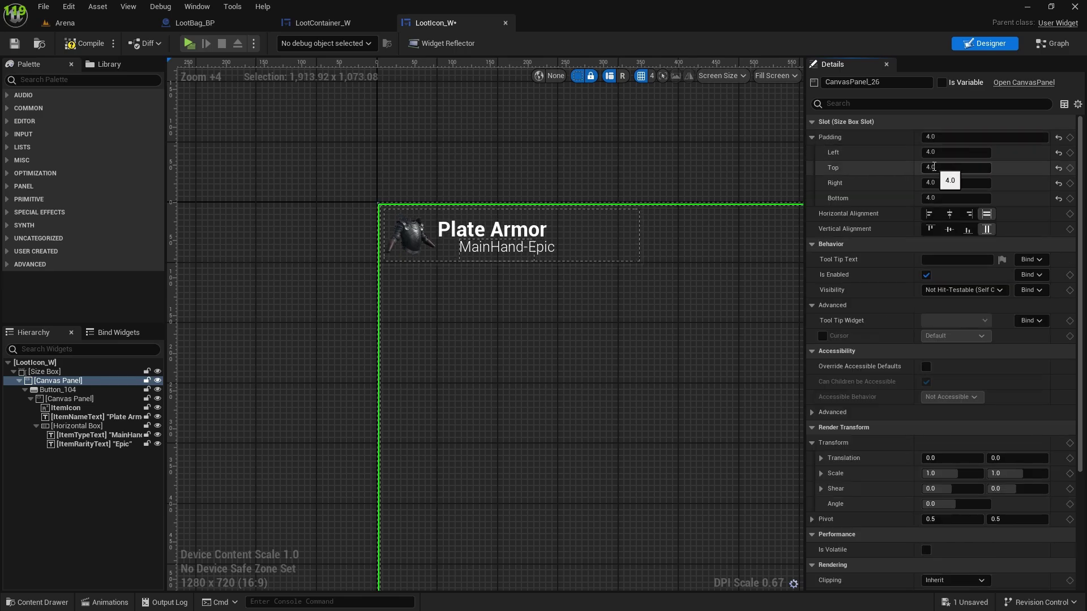
{"action": "type", "text": "2"}
{"action": "key", "text": "Return"}
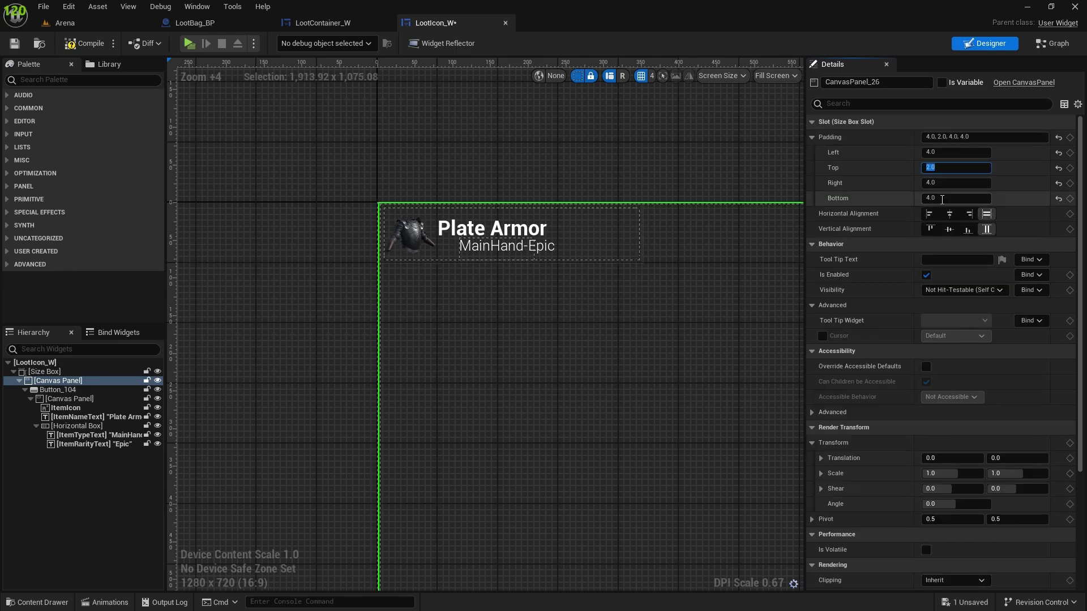
- Set the wrapped Canvas Panel's bottom padding to 2, and compile and save LootIcon_W
{"action": "left_click", "coordinate": [85, 43]}
{"action": "left_click", "coordinate": [14, 44]}
- Play-test the Arena level, run to the fallen enemies and open the loot bag
{"action": "left_click", "coordinate": [100, 24]}
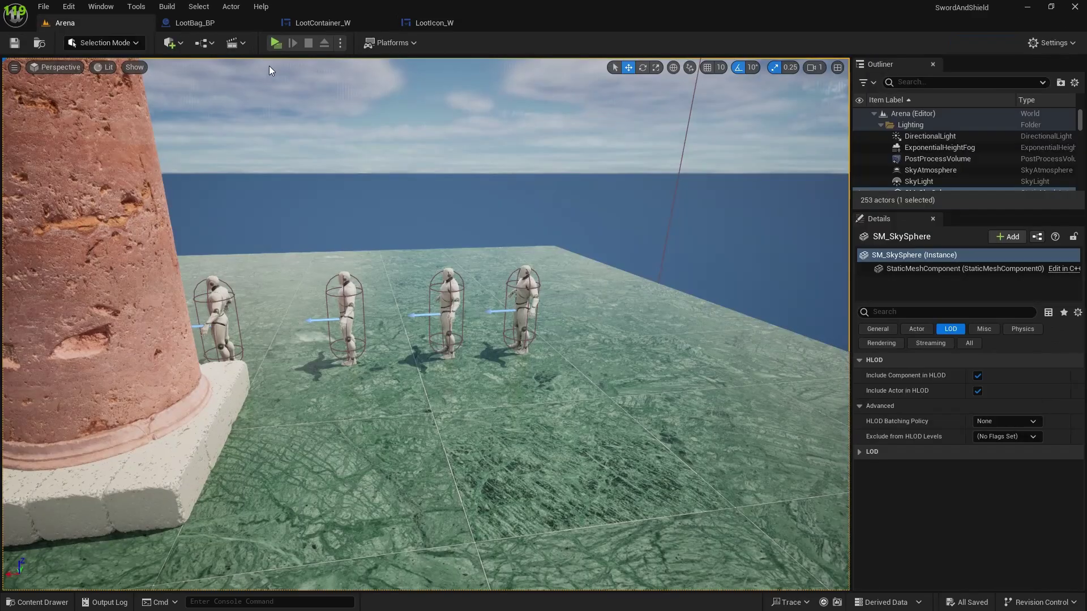
{"action": "left_click", "coordinate": [239, 44]}
{"action": "key", "text": "w"}
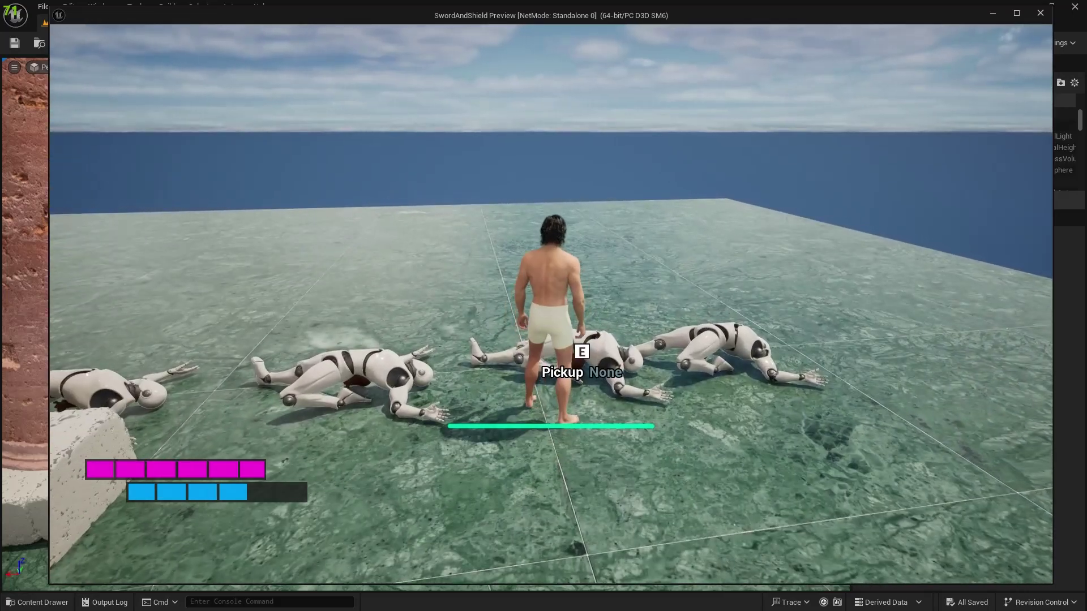
{"action": "key", "text": "e"}
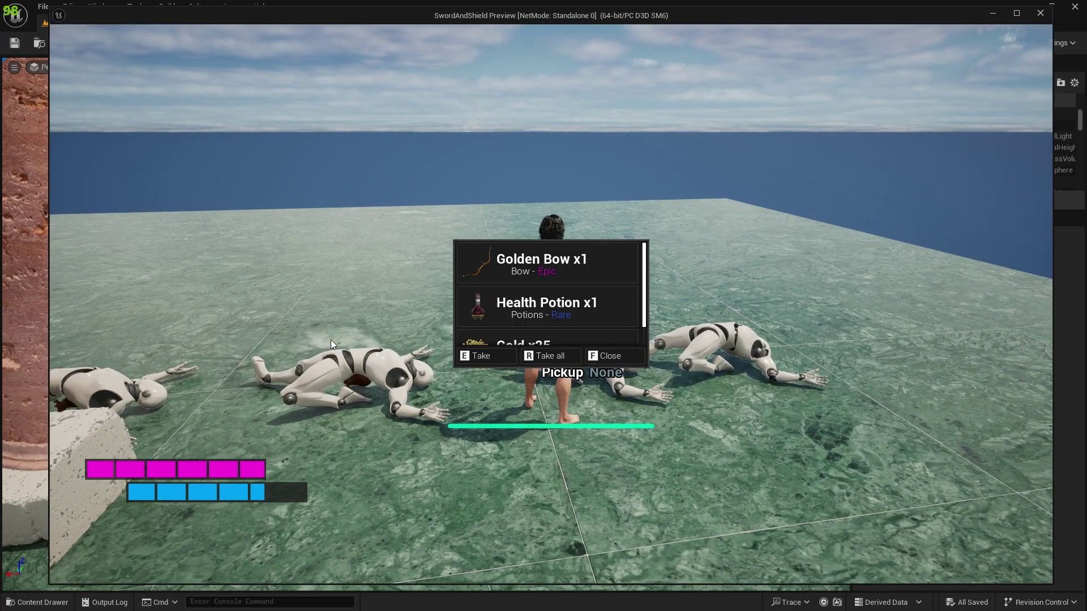
- Check the entry spacing and the hover look in the loot container's item list, and end the play session
{"action": "scroll", "coordinate": [599, 313], "scroll_direction": "down", "scroll_amount": 1}
{"action": "scroll", "coordinate": [594, 309], "scroll_direction": "up", "scroll_amount": 2}
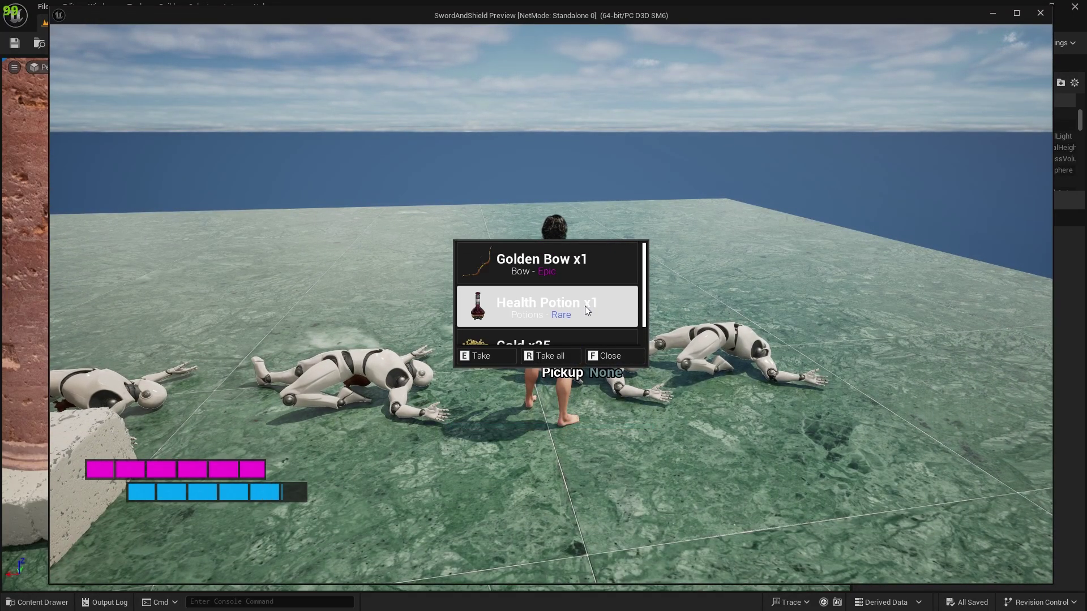
{"action": "scroll", "coordinate": [587, 308], "scroll_direction": "down", "scroll_amount": 2}
{"action": "scroll", "coordinate": [597, 315], "scroll_direction": "up", "scroll_amount": 1}
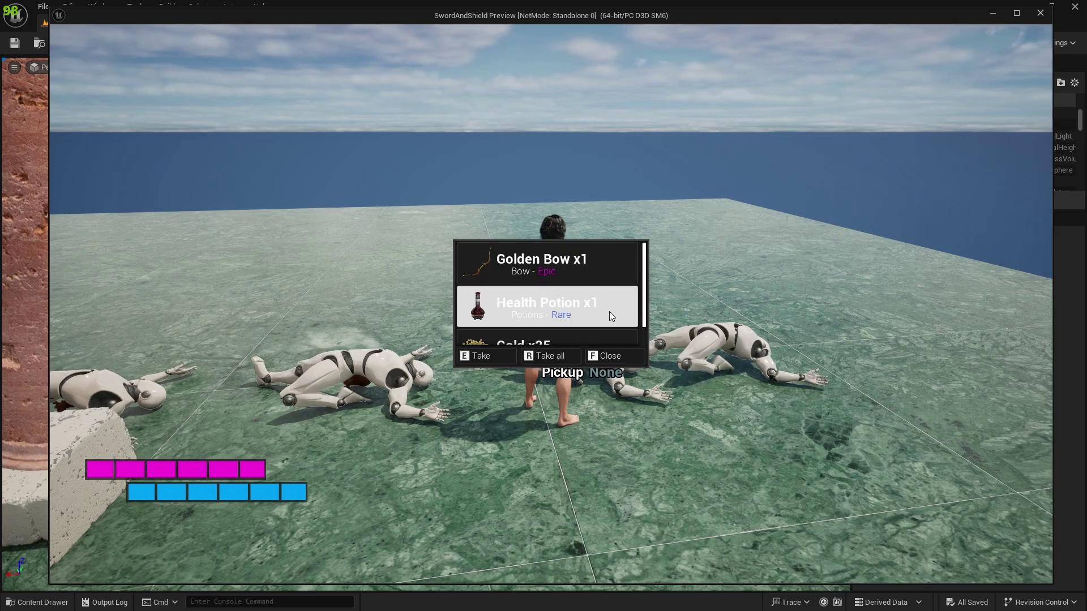
{"action": "key", "text": "Escape"}
- In LootIcon_W's designer, select Button_104 and copy its Normal style settings
{"action": "left_click", "coordinate": [428, 20]}
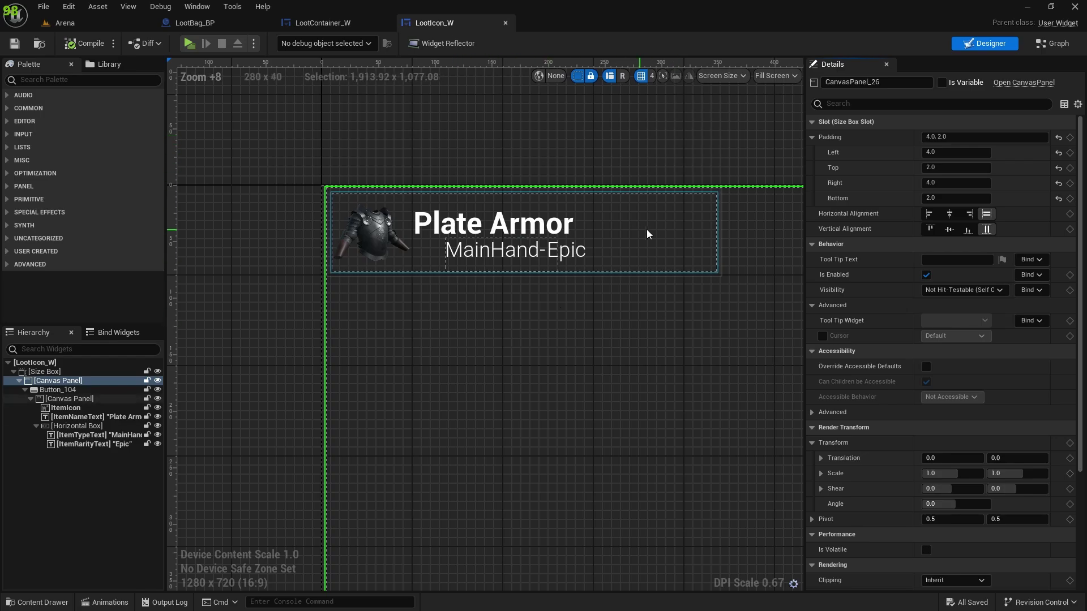
{"action": "left_click", "coordinate": [631, 230]}
{"action": "left_click", "coordinate": [52, 389]}
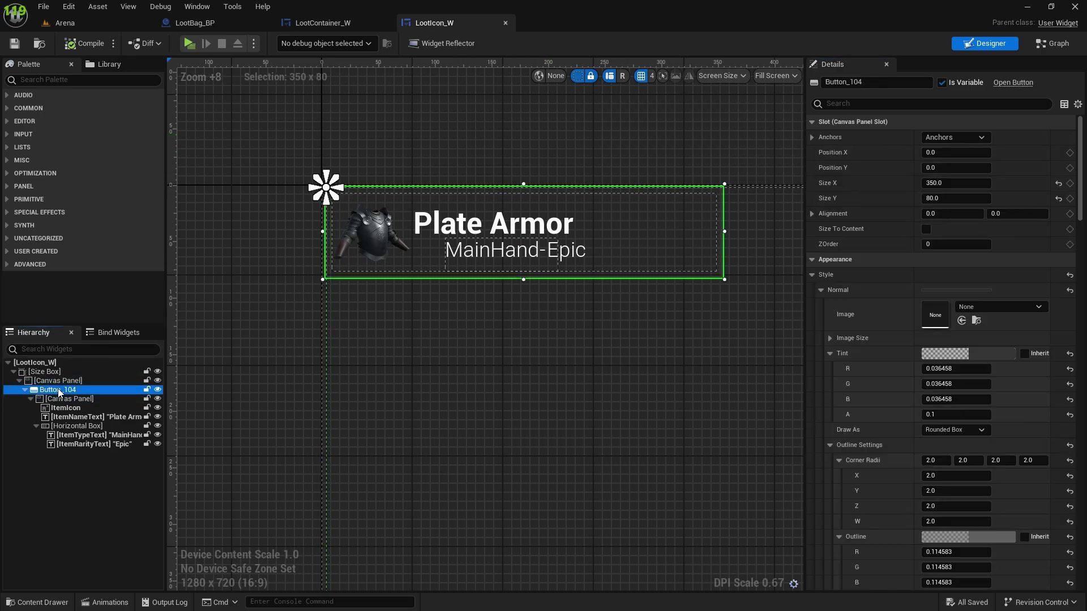
{"action": "scroll", "coordinate": [945, 351], "scroll_direction": "down", "scroll_amount": 5}
{"action": "scroll", "coordinate": [944, 352], "scroll_direction": "up", "scroll_amount": 2}
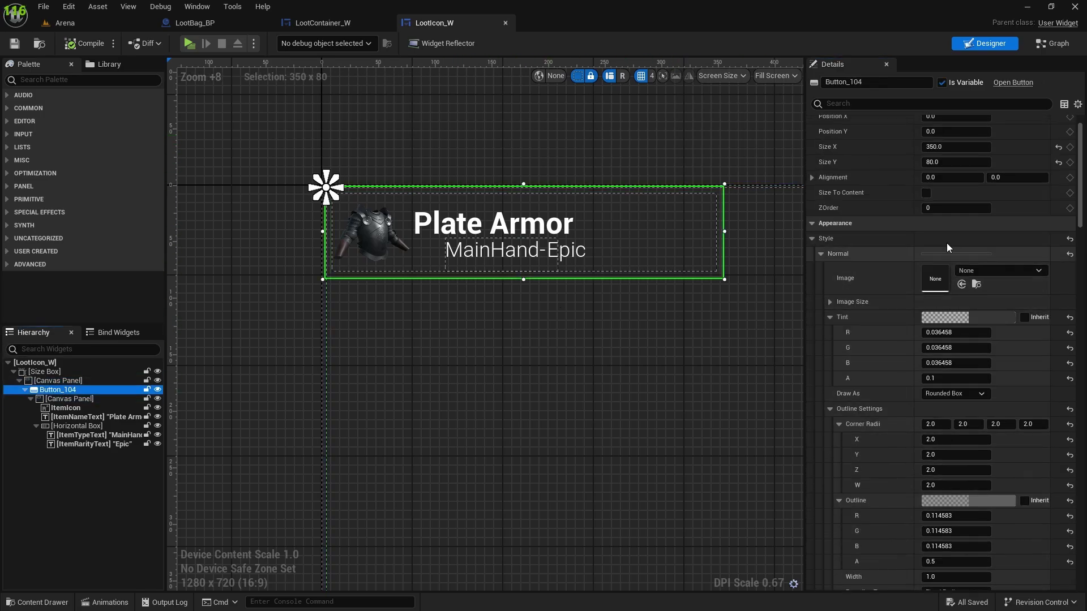
{"action": "right_click", "coordinate": [1011, 254]}
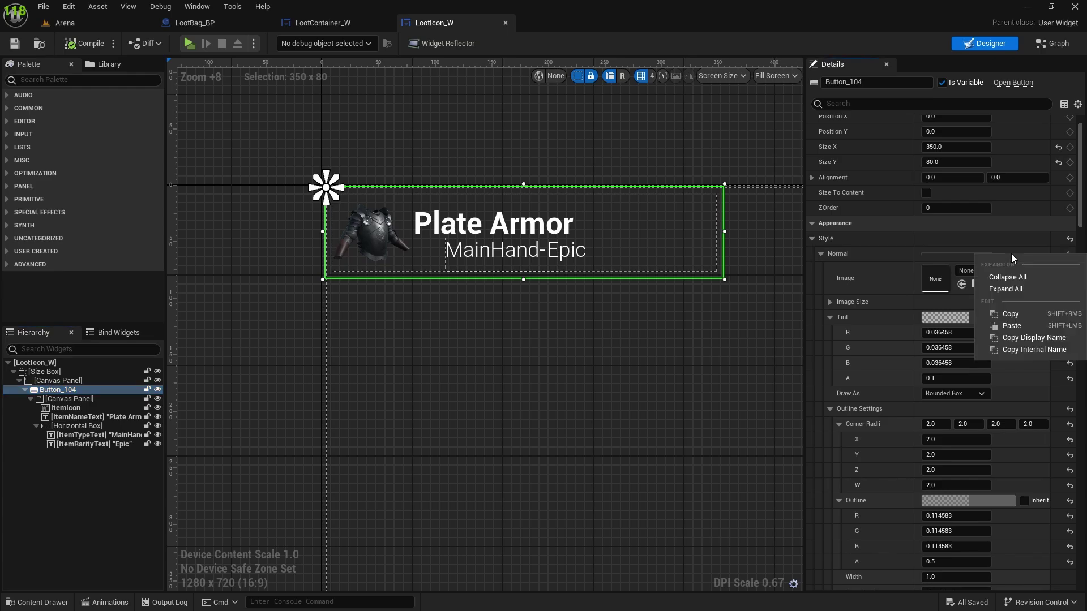
{"action": "left_click", "coordinate": [1005, 250]}
{"action": "right_click", "coordinate": [1017, 254]}
{"action": "left_click", "coordinate": [1012, 316]}
- Paste the copied Normal style onto the Hovered and Pressed styles of Button_104
{"action": "scroll", "coordinate": [1011, 416], "scroll_direction": "down", "scroll_amount": 3}
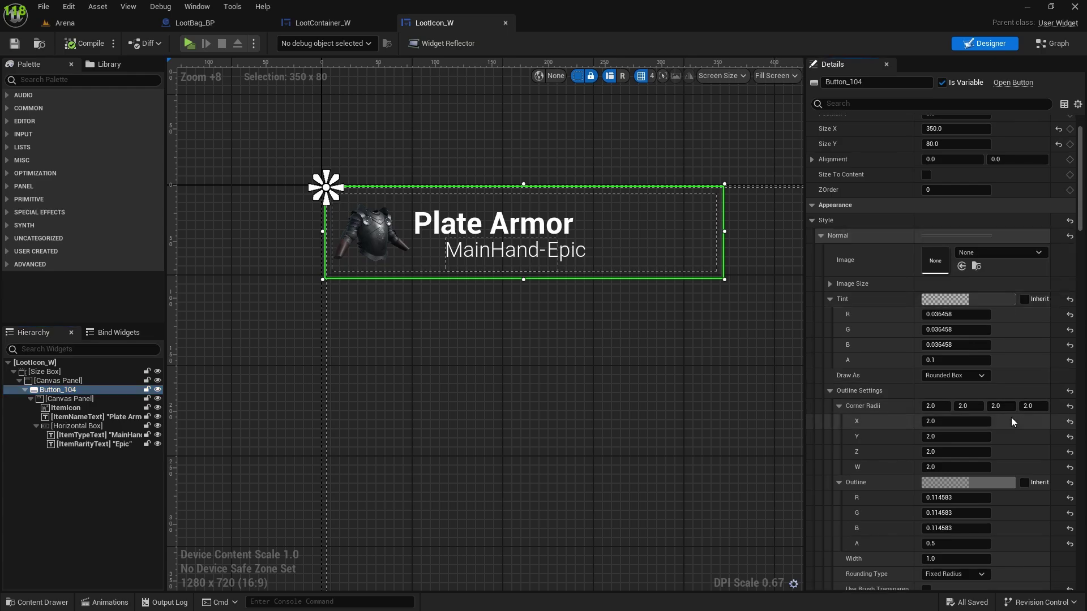
{"action": "scroll", "coordinate": [999, 386], "scroll_direction": "down", "scroll_amount": 3}
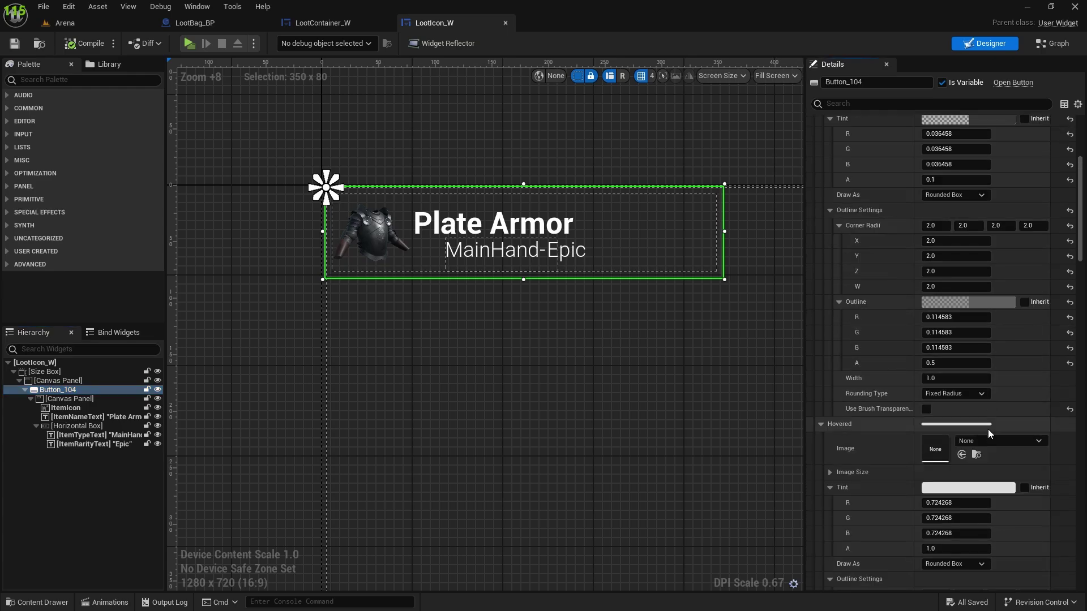
{"action": "right_click", "coordinate": [1004, 389]}
{"action": "left_click", "coordinate": [1011, 460]}
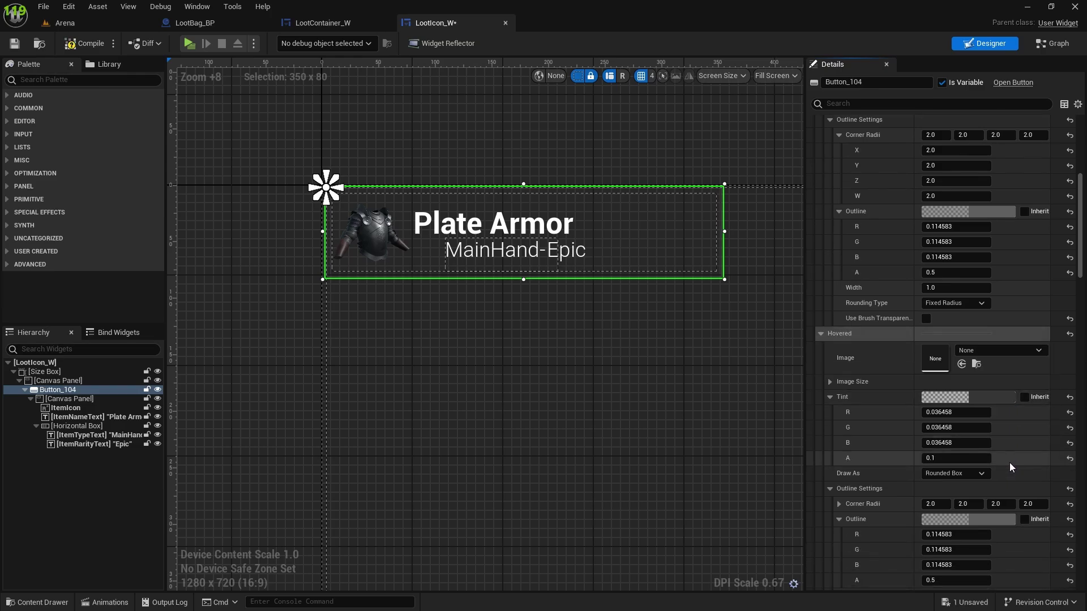
{"action": "scroll", "coordinate": [1010, 463], "scroll_direction": "down", "scroll_amount": 5}
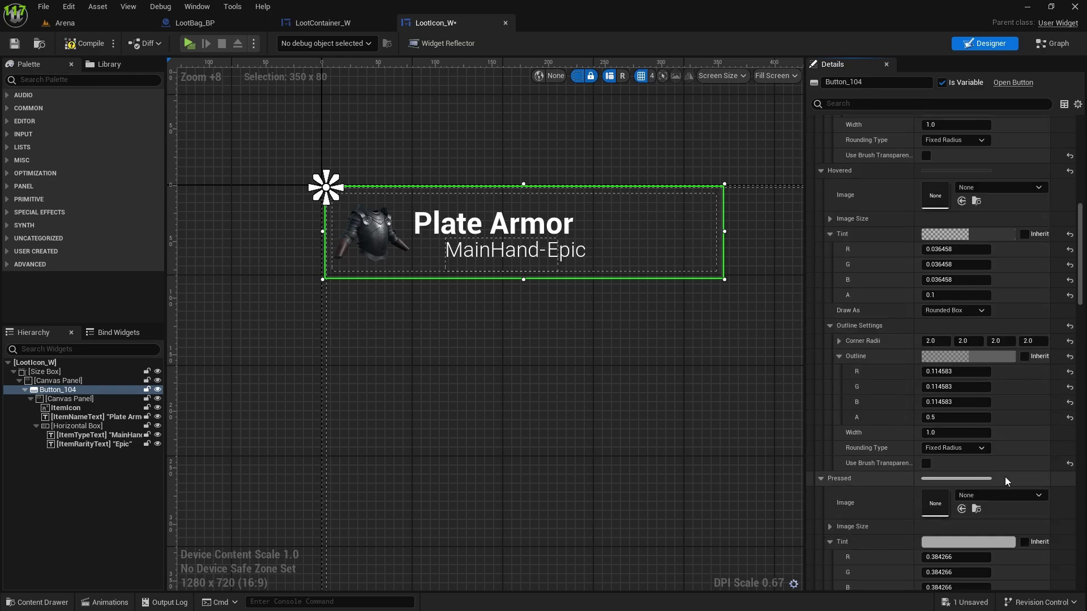
{"action": "right_click", "coordinate": [1004, 477]}
{"action": "left_click", "coordinate": [1010, 545]}
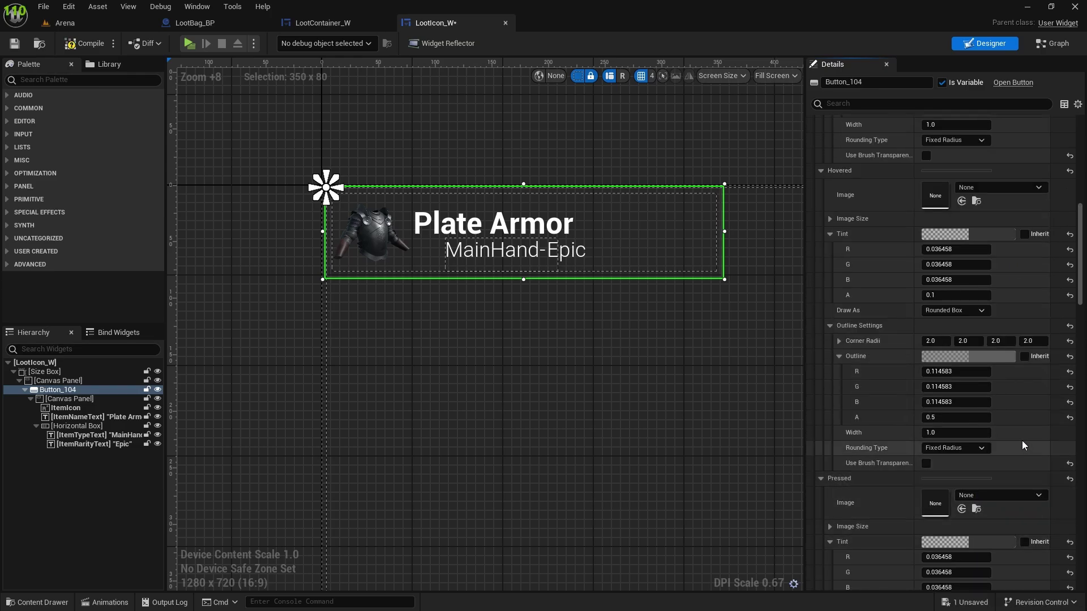
- Set the Hovered outline colour of Button_104 to a lighter grey of about 0.49 per RGB channel with alpha 0.7
{"action": "scroll", "coordinate": [985, 374], "scroll_direction": "up", "scroll_amount": 2}
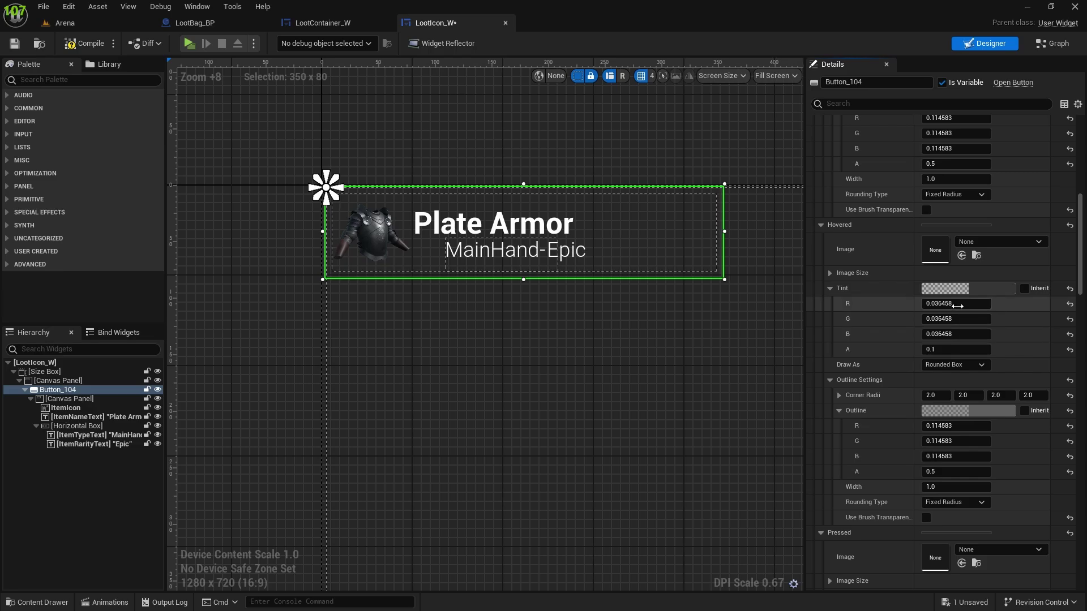
{"action": "scroll", "coordinate": [975, 331], "scroll_direction": "down", "scroll_amount": 3}
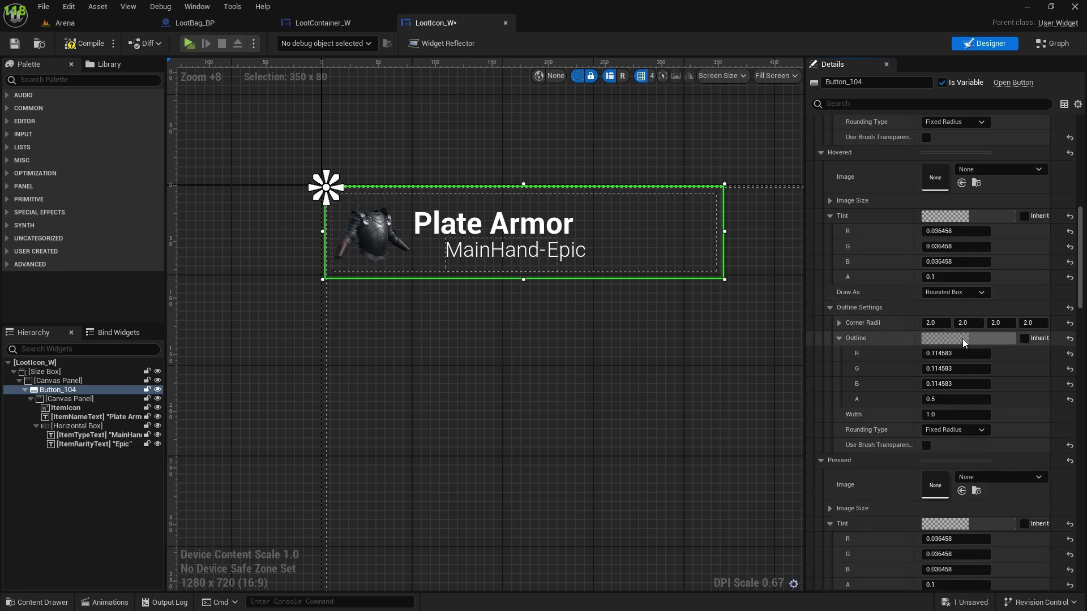
{"action": "left_click", "coordinate": [963, 340]}
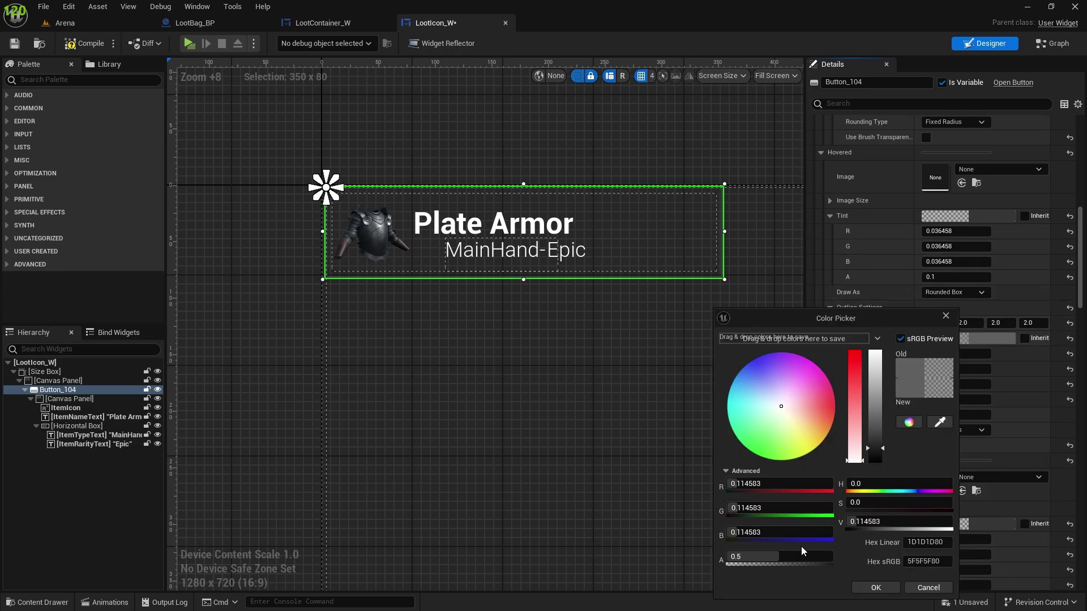
{"action": "left_click_drag", "start_coordinate": [875, 449], "coordinate": [875, 408]}
{"action": "type", "text": "0.7"}
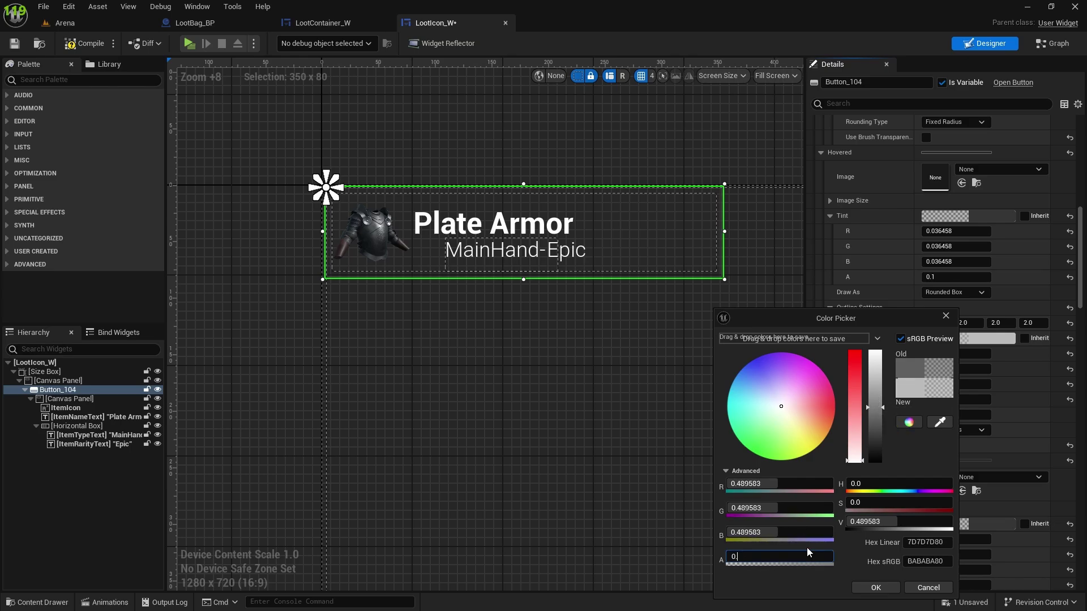
{"action": "left_click", "coordinate": [886, 588]}
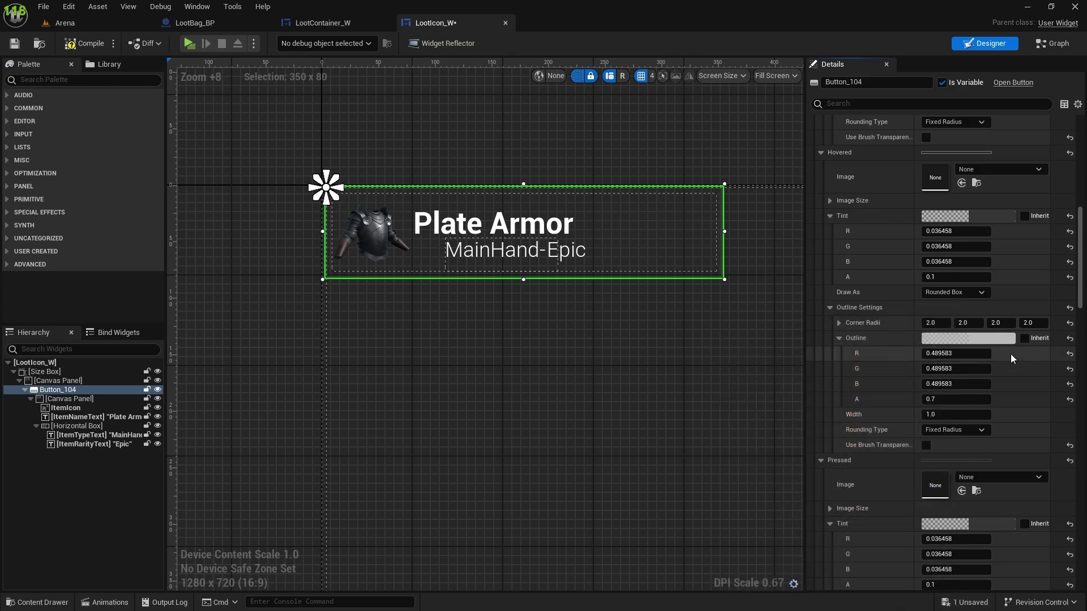
- Copy the Hovered outline colour of Button_104 and paste it onto the Pressed outline
{"action": "right_click", "coordinate": [966, 328]}
{"action": "right_click", "coordinate": [929, 338]}
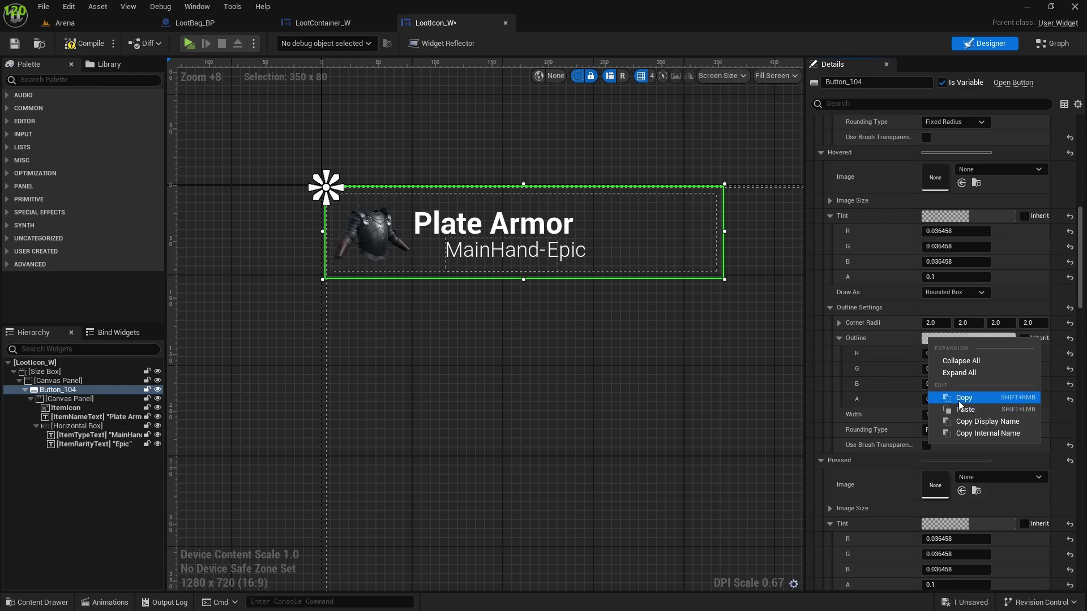
{"action": "left_click", "coordinate": [947, 410]}
{"action": "scroll", "coordinate": [962, 453], "scroll_direction": "down", "scroll_amount": 3}
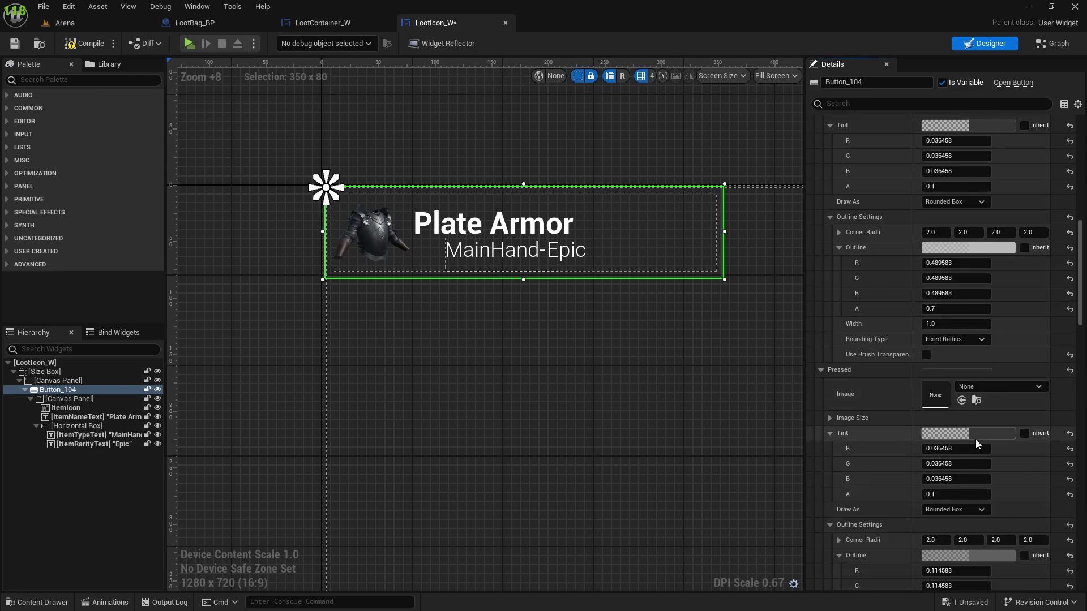
{"action": "scroll", "coordinate": [968, 465], "scroll_direction": "down", "scroll_amount": 3}
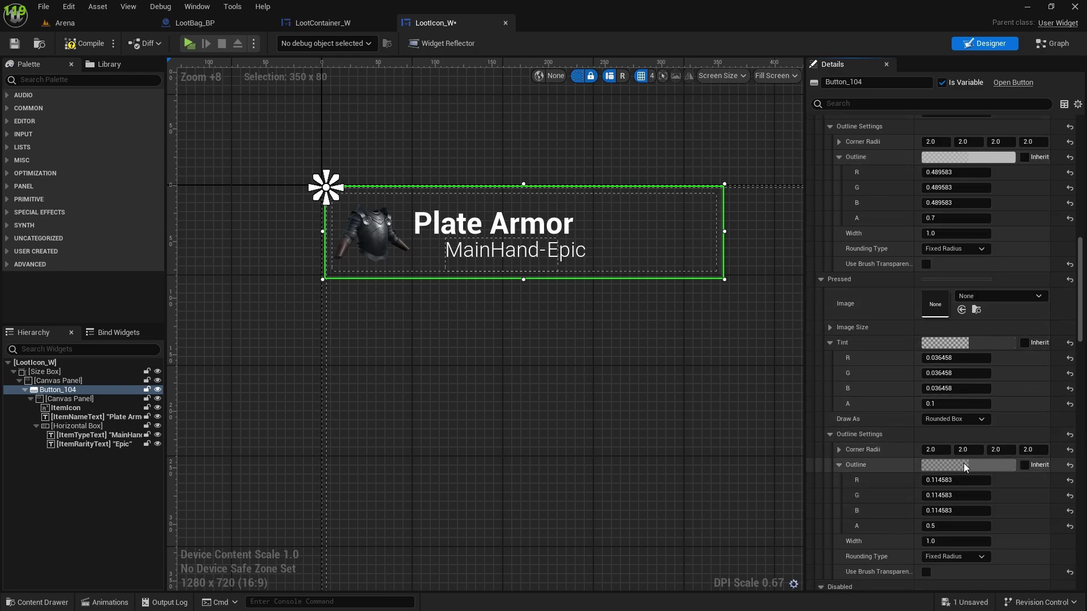
{"action": "right_click", "coordinate": [966, 467]}
{"action": "left_click", "coordinate": [1005, 533]}
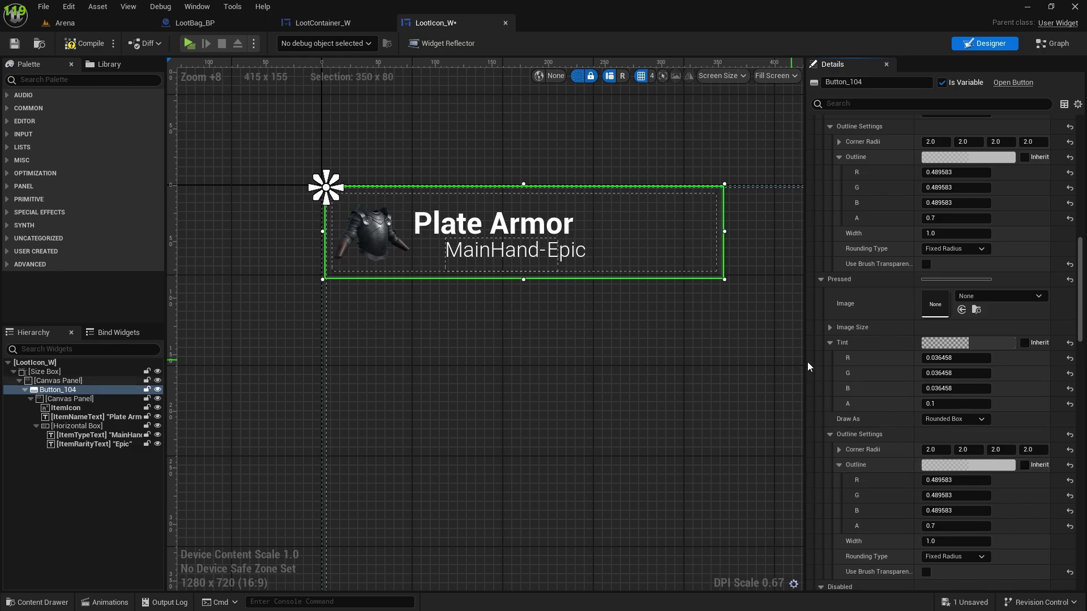
- Save LootIcon_W, and play-test the Arena level up to opening a loot bag beside the fallen enemies
{"action": "left_click", "coordinate": [15, 43]}
{"action": "left_click", "coordinate": [64, 23]}
{"action": "left_click", "coordinate": [275, 43]}
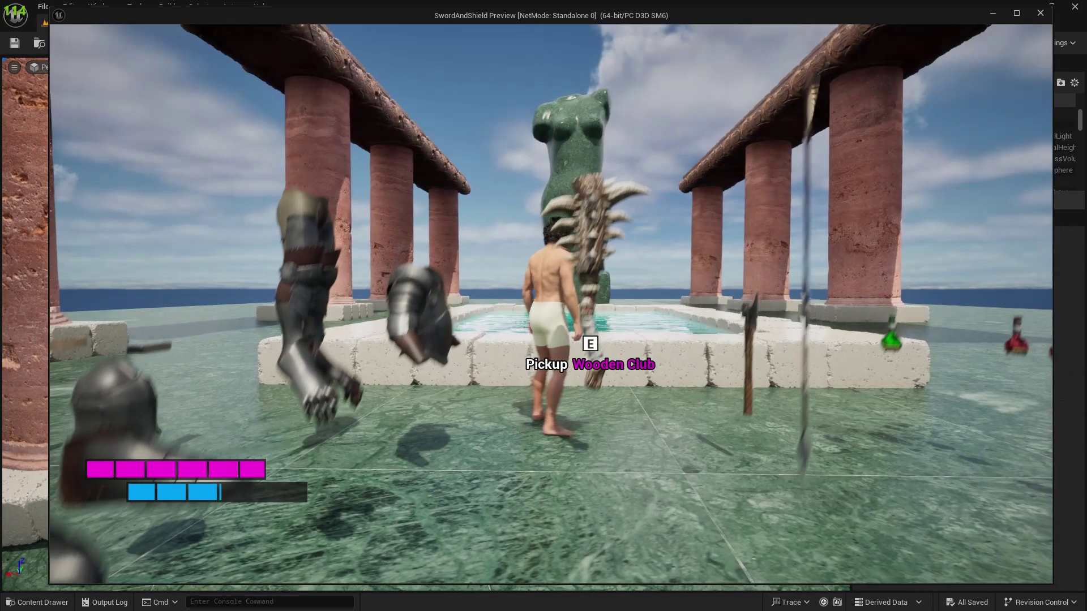
{"action": "key", "text": "w"}
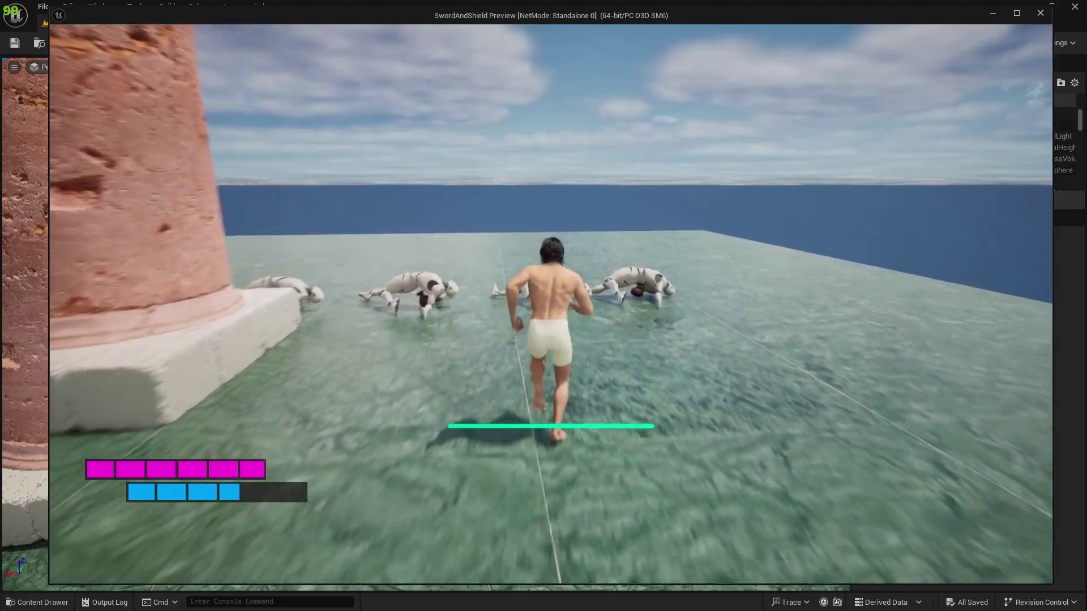
{"action": "key", "text": "e"}
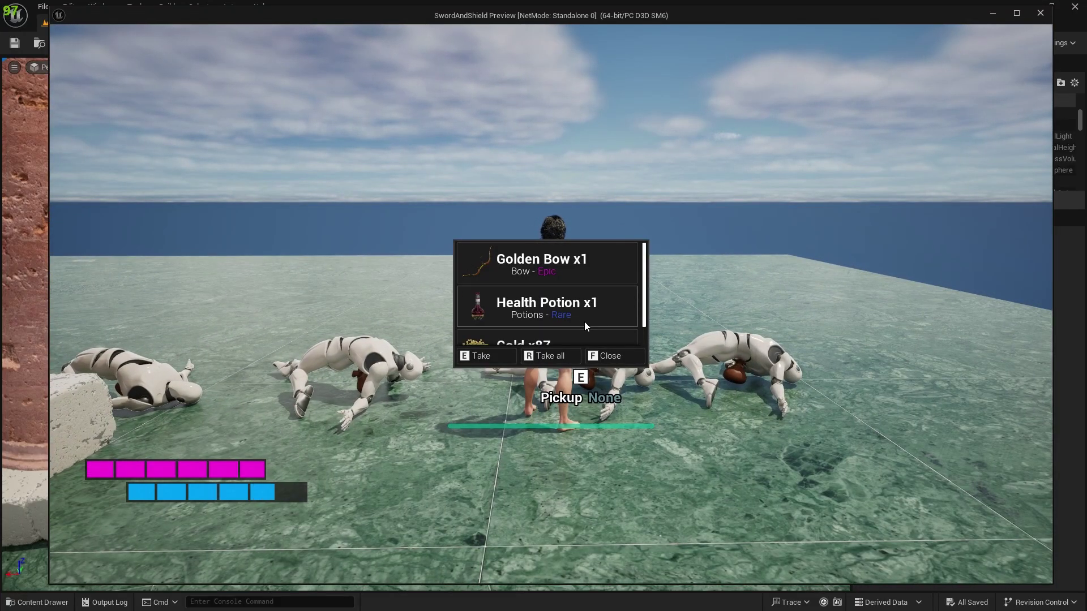
- Scroll through the loot container's item list and examine the hover outline and spacing of its entries
{"action": "scroll", "coordinate": [573, 313], "scroll_direction": "down", "scroll_amount": 1}
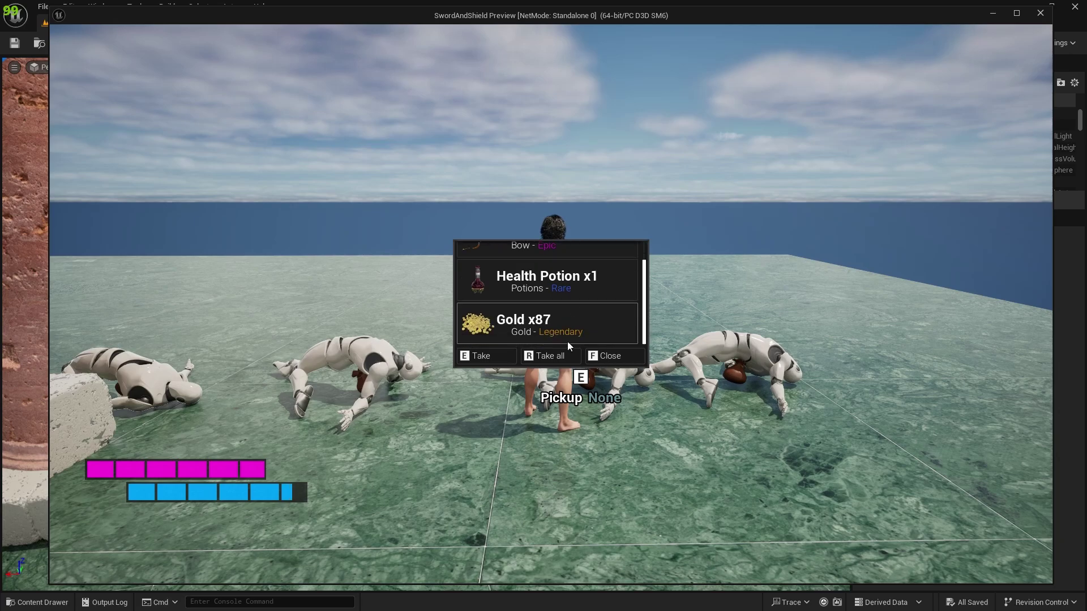
{"action": "scroll", "coordinate": [577, 270], "scroll_direction": "up", "scroll_amount": 1}
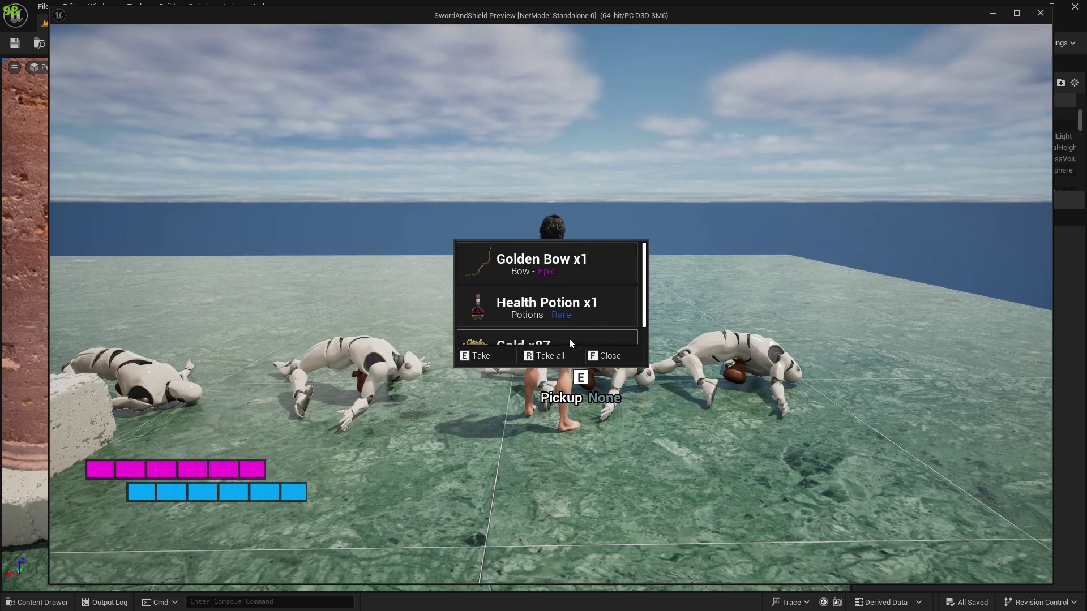
{"action": "scroll", "coordinate": [564, 338], "scroll_direction": "down", "scroll_amount": 1}
{"action": "scroll", "coordinate": [538, 298], "scroll_direction": "up", "scroll_amount": 1}
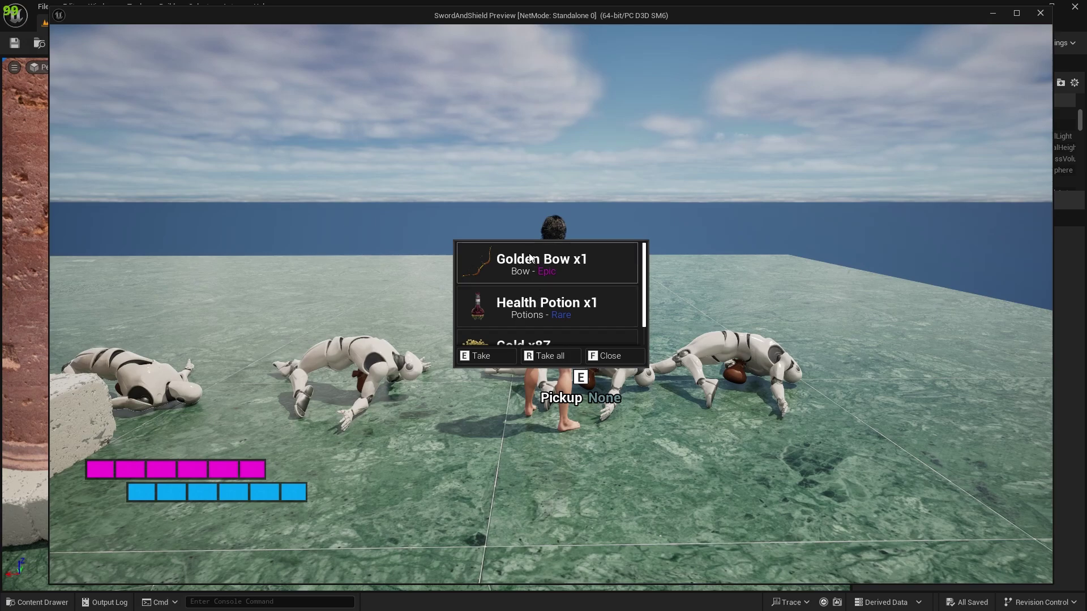
{"action": "scroll", "coordinate": [508, 321], "scroll_direction": "down", "scroll_amount": 1}
{"action": "scroll", "coordinate": [571, 310], "scroll_direction": "up", "scroll_amount": 1}
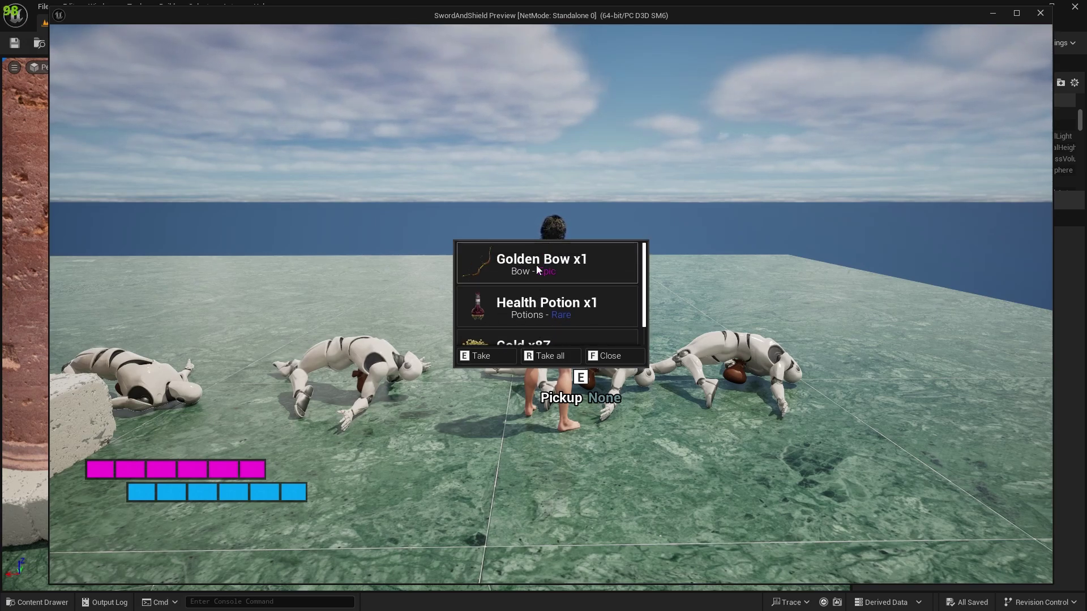
{"action": "scroll", "coordinate": [518, 320], "scroll_direction": "down", "scroll_amount": 1}
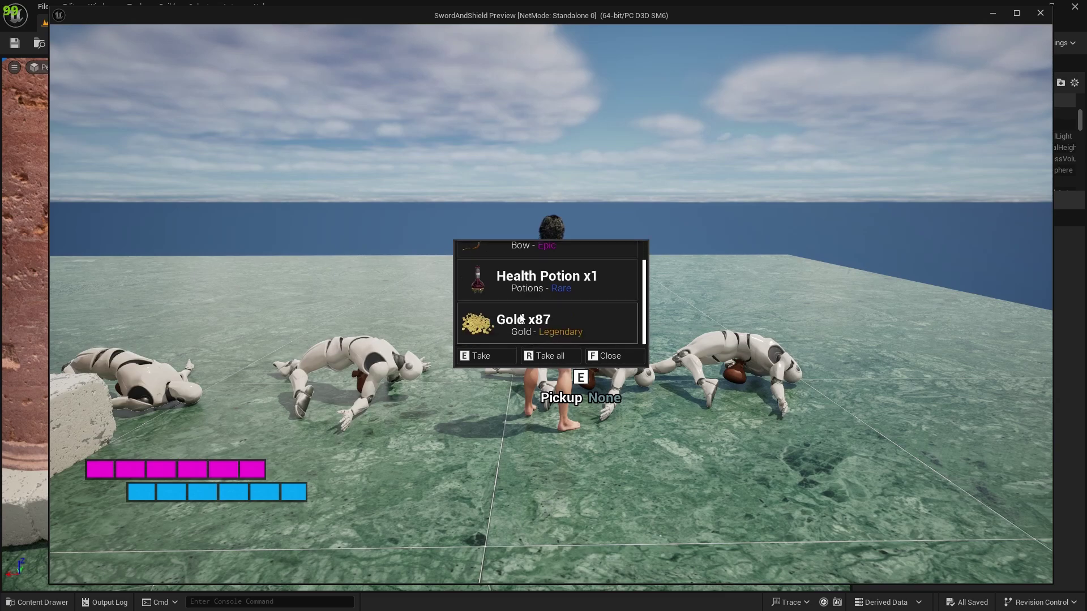
{"action": "scroll", "coordinate": [521, 319], "scroll_direction": "up", "scroll_amount": 1}
{"action": "scroll", "coordinate": [553, 310], "scroll_direction": "down", "scroll_amount": 1}
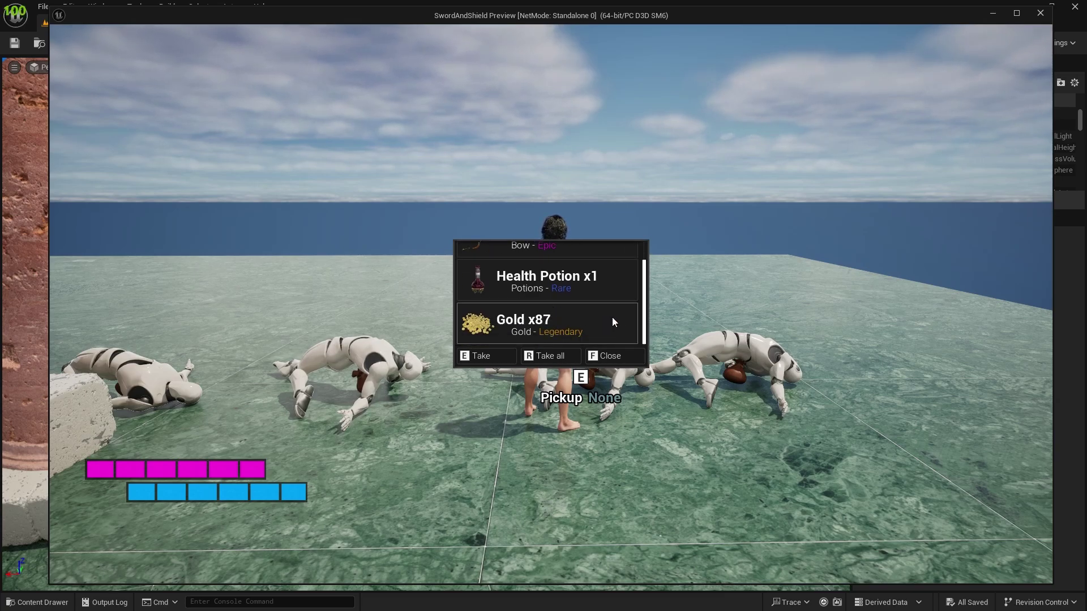
{"action": "scroll", "coordinate": [570, 277], "scroll_direction": "up", "scroll_amount": 1}
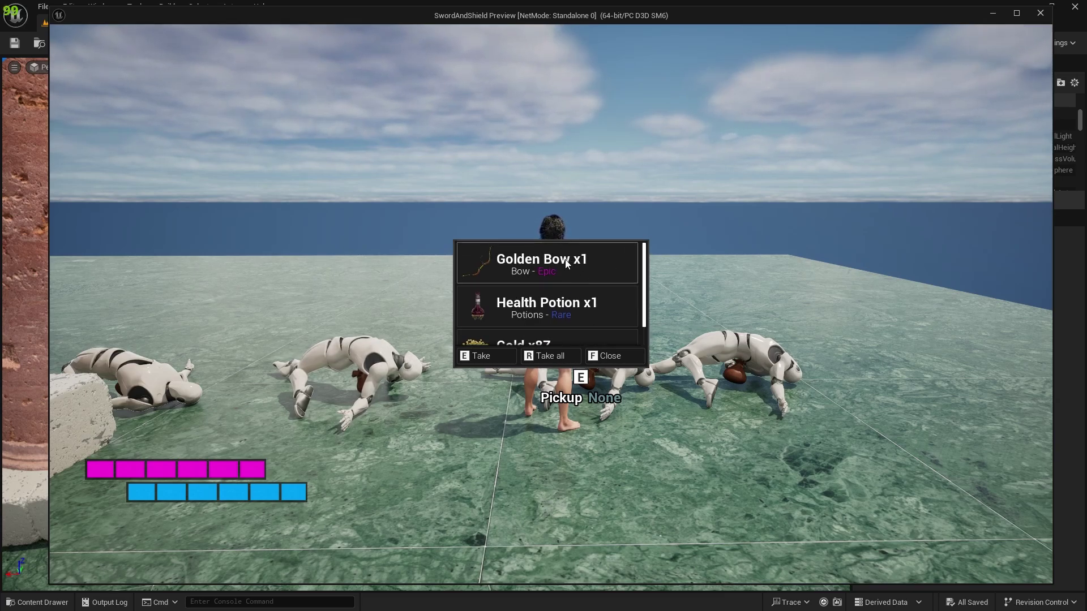
{"action": "scroll", "coordinate": [589, 278], "scroll_direction": "down", "scroll_amount": 1}
{"action": "scroll", "coordinate": [588, 296], "scroll_direction": "up", "scroll_amount": 1}
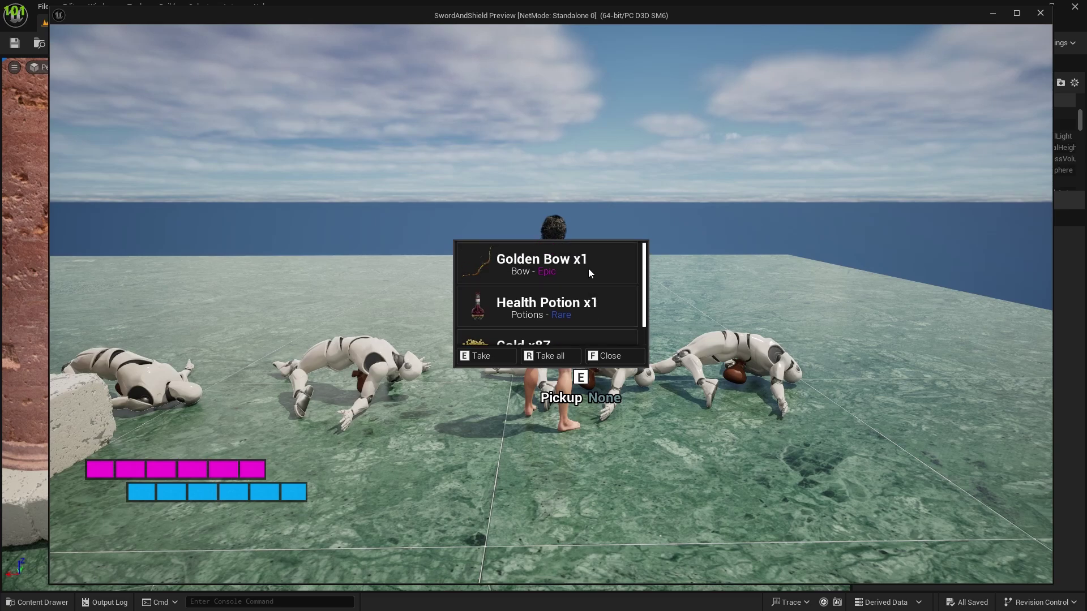
{"action": "scroll", "coordinate": [583, 307], "scroll_direction": "down", "scroll_amount": 1}
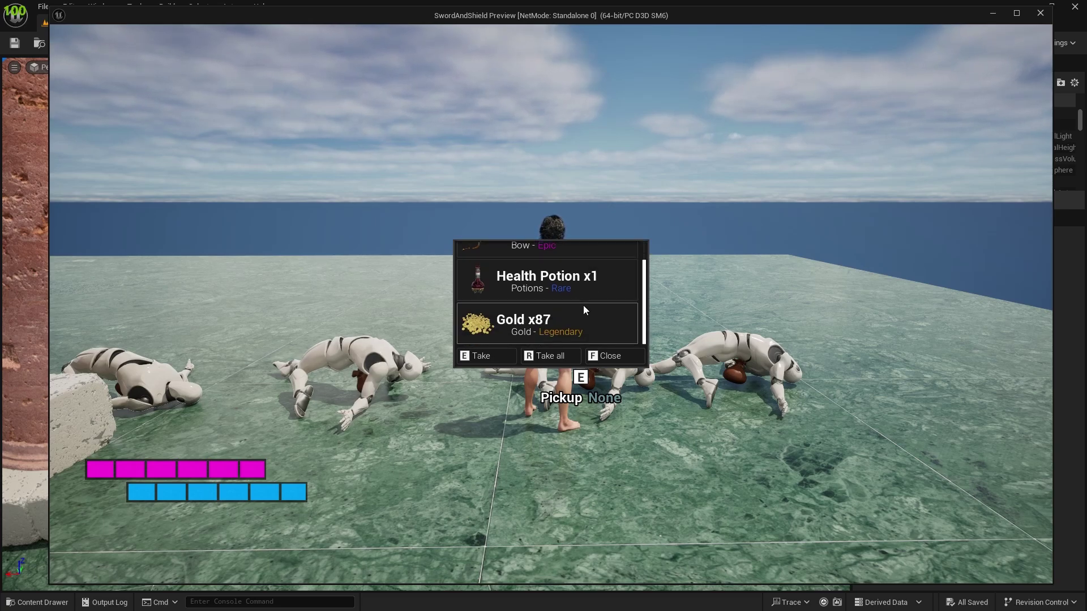
- Review the item names and stack counts in the loot container's list, and end the play-test
{"action": "scroll", "coordinate": [588, 287], "scroll_direction": "up", "scroll_amount": 1}
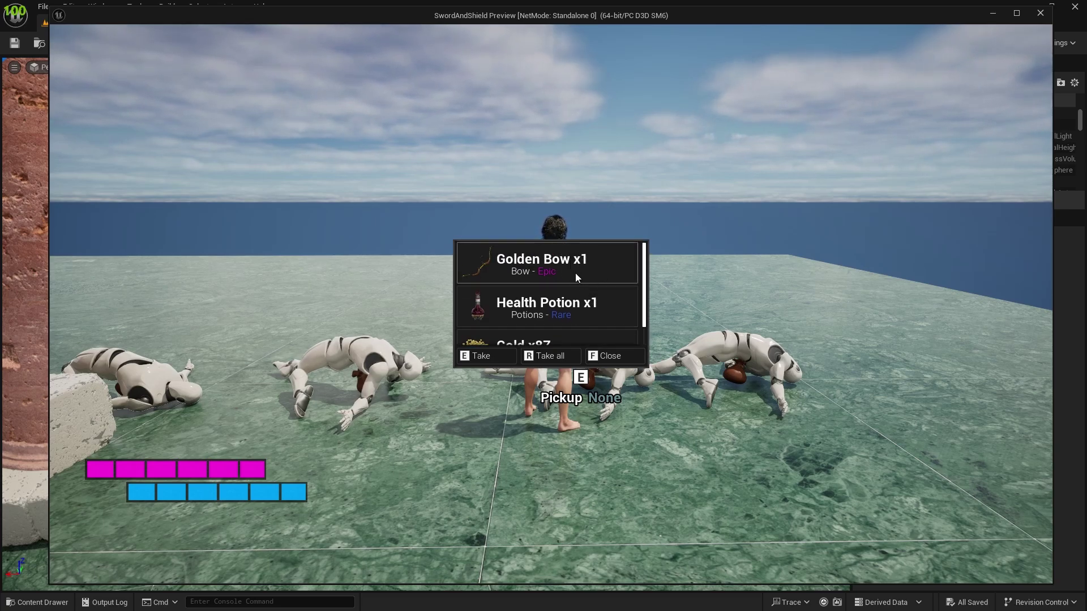
{"action": "scroll", "coordinate": [575, 279], "scroll_direction": "down", "scroll_amount": 1}
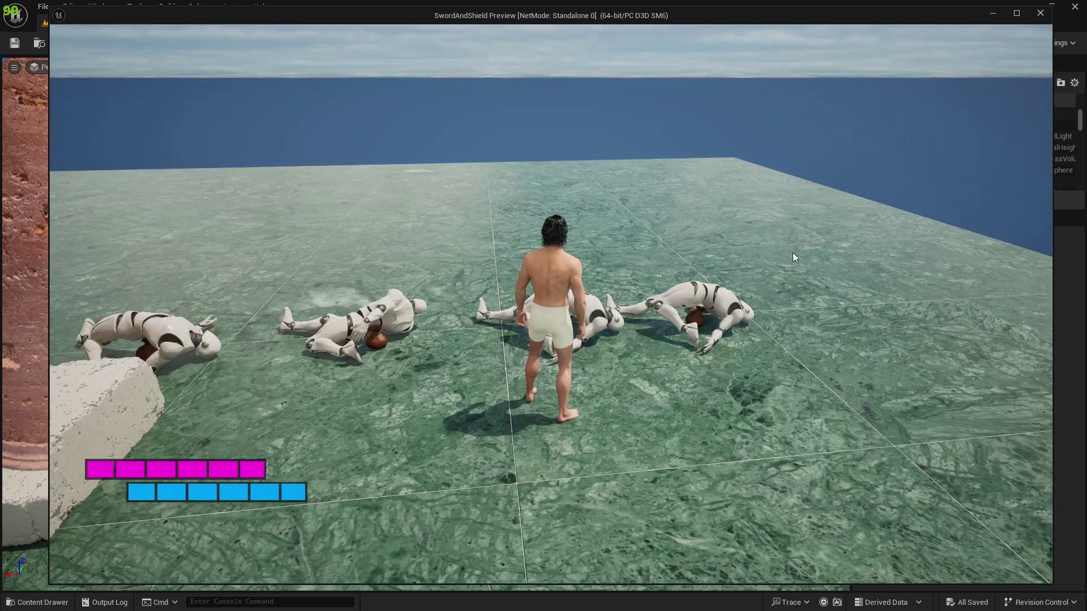
{"action": "key", "text": "Escape"}
- In LootIcon_W's event graph, shift the nodes from the Item Name Text SetText onwards away from Set Brush to make room
{"action": "left_click", "coordinate": [416, 24]}
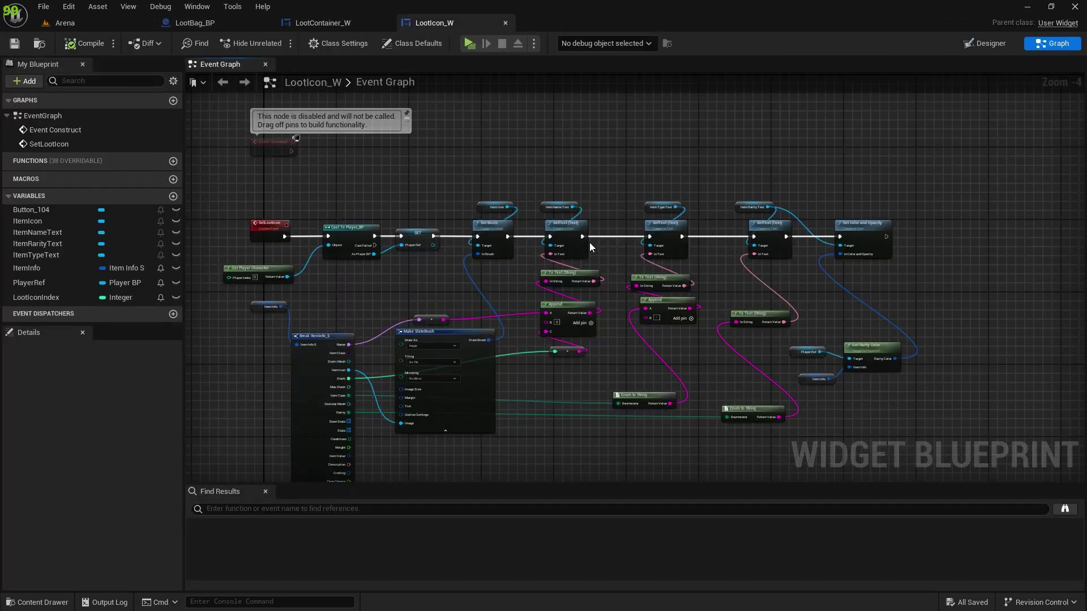
{"action": "scroll", "coordinate": [589, 243], "scroll_direction": "up", "scroll_amount": 4}
{"action": "right_click_drag", "start_coordinate": [569, 194], "coordinate": [518, 145]}
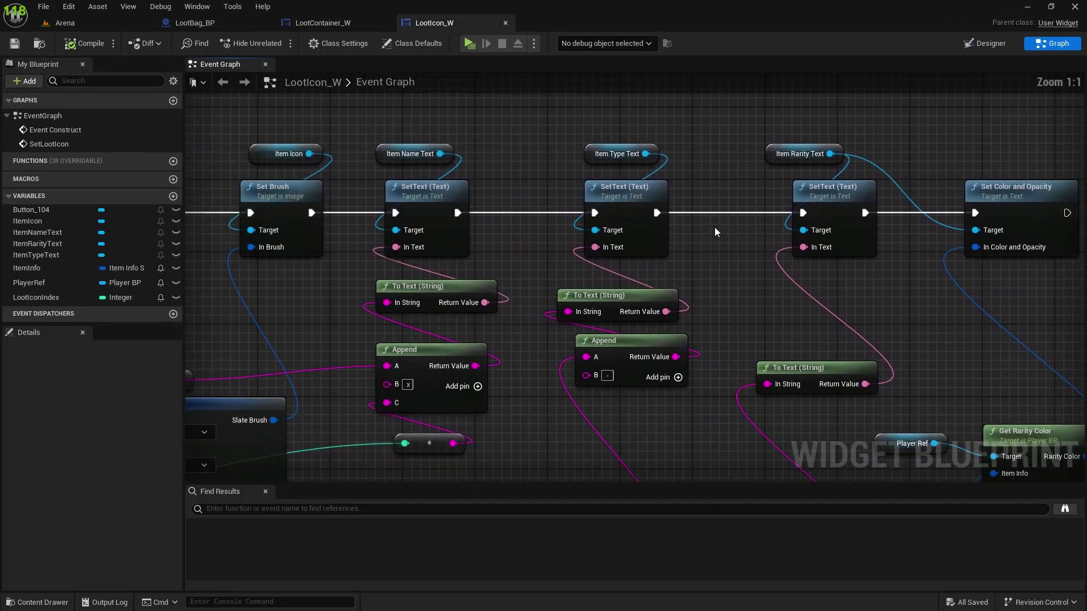
{"action": "right_click_drag", "start_coordinate": [742, 231], "coordinate": [909, 173]}
{"action": "scroll", "coordinate": [720, 228], "scroll_direction": "down", "scroll_amount": 2}
{"action": "scroll", "coordinate": [827, 182], "scroll_direction": "up", "scroll_amount": 1}
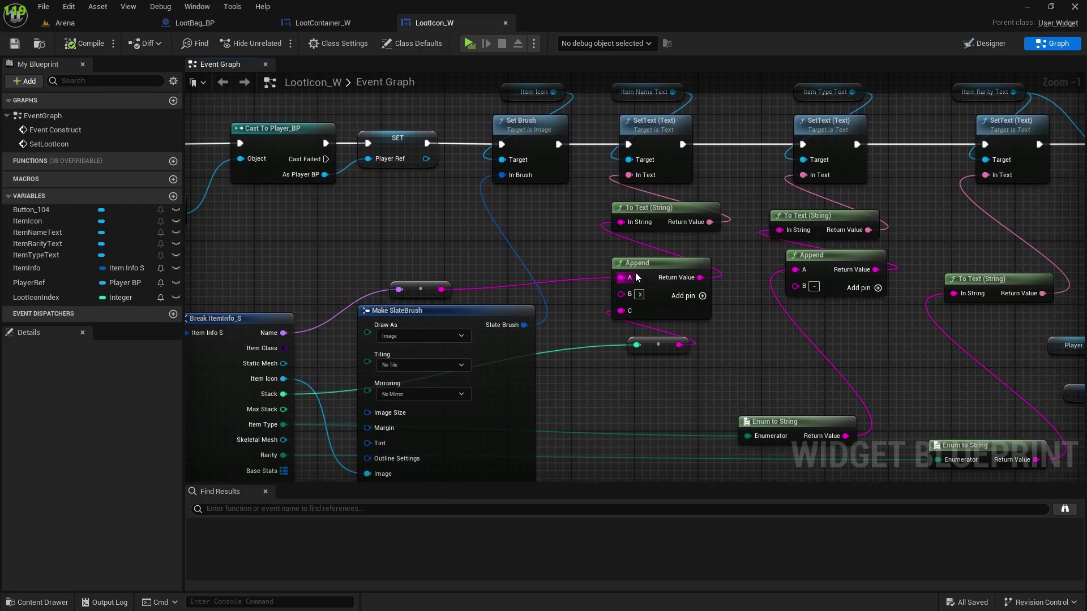
{"action": "scroll", "coordinate": [639, 271], "scroll_direction": "down", "scroll_amount": 2}
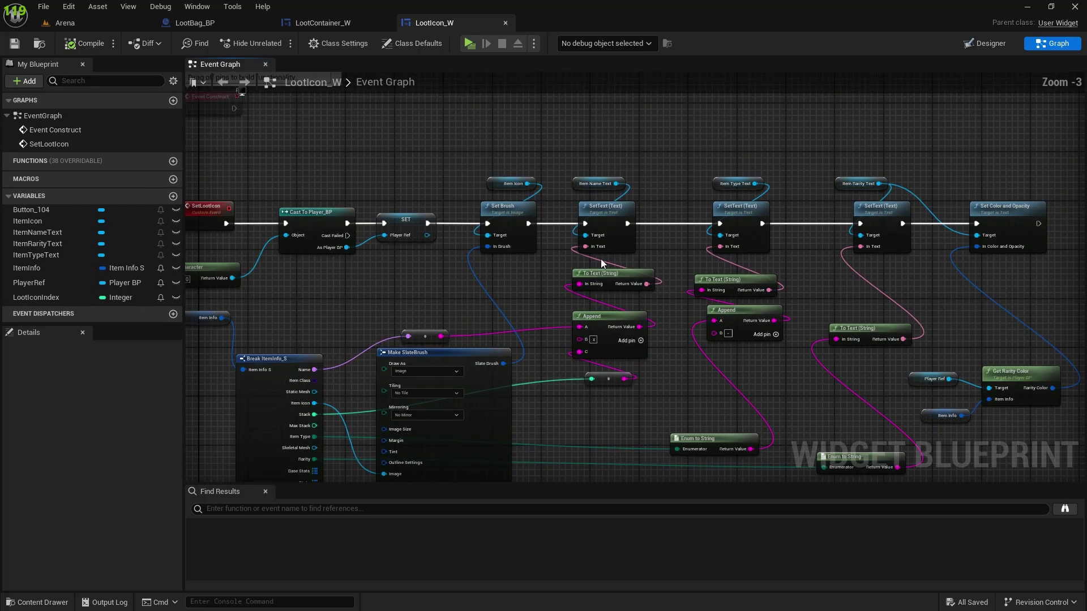
{"action": "left_click_drag", "start_coordinate": [575, 170], "coordinate": [1070, 317]}
{"action": "right_click_drag", "start_coordinate": [957, 238], "coordinate": [1067, 462]}
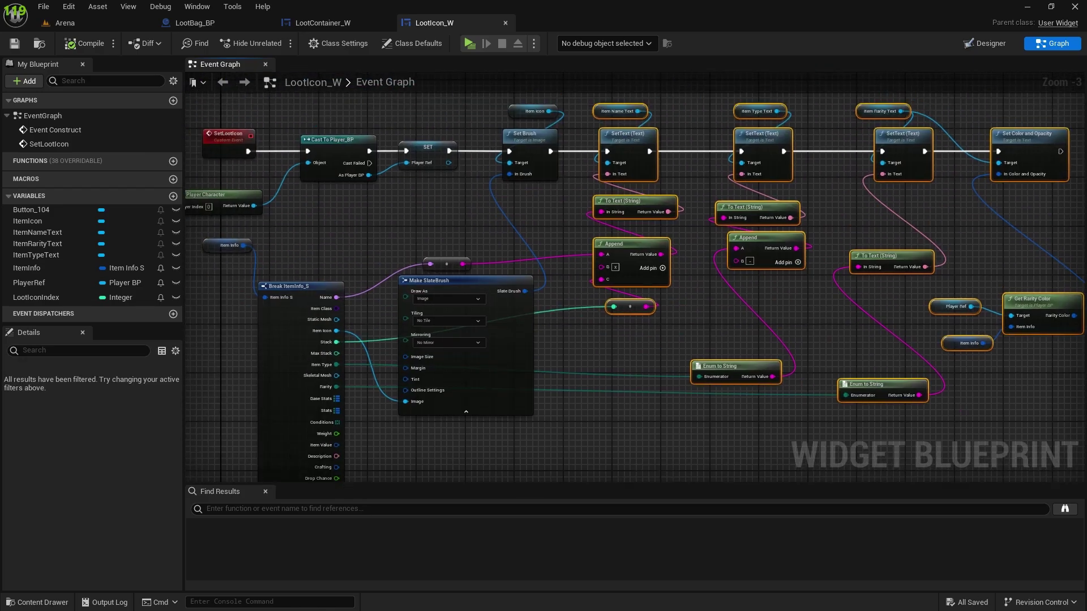
{"action": "left_click_drag", "start_coordinate": [616, 133], "coordinate": [827, 134]}
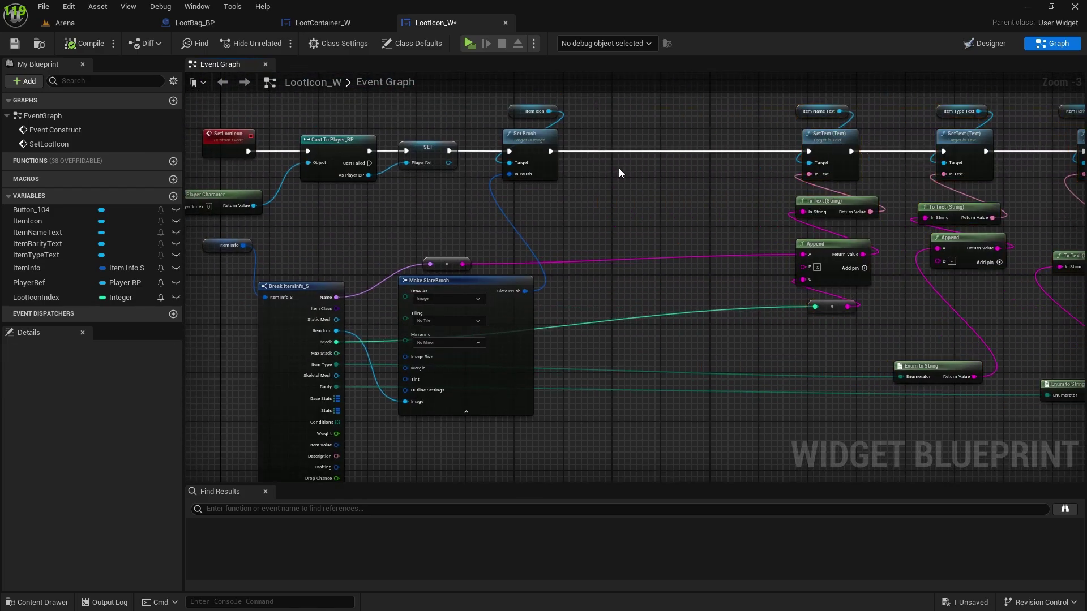
- Add a Boolean variable named MultipleStack to LootIcon_W
{"action": "scroll", "coordinate": [620, 166], "scroll_direction": "up", "scroll_amount": 3}
{"action": "right_click_drag", "start_coordinate": [620, 165], "coordinate": [595, 242]}
{"action": "right_click_drag", "start_coordinate": [505, 286], "coordinate": [682, 196]}
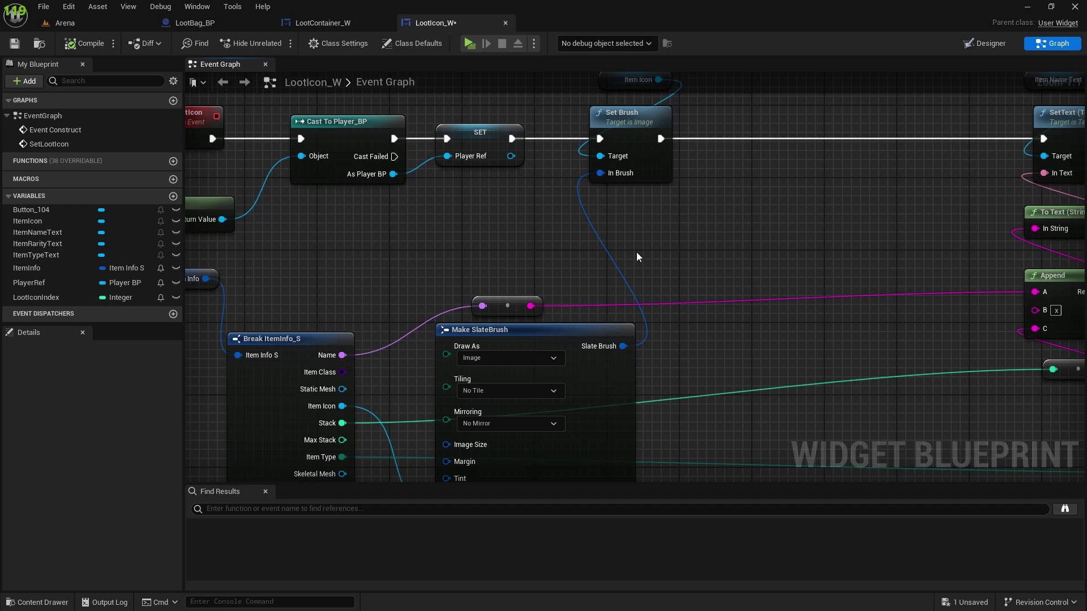
{"action": "mouse_move", "coordinate": [638, 258]}
{"action": "right_mouse_down"}
{"action": "mouse_move", "coordinate": [672, 166]}
{"action": "mouse_move", "coordinate": [620, 256]}
{"action": "right_mouse_up"}
{"action": "left_click", "coordinate": [173, 197]}
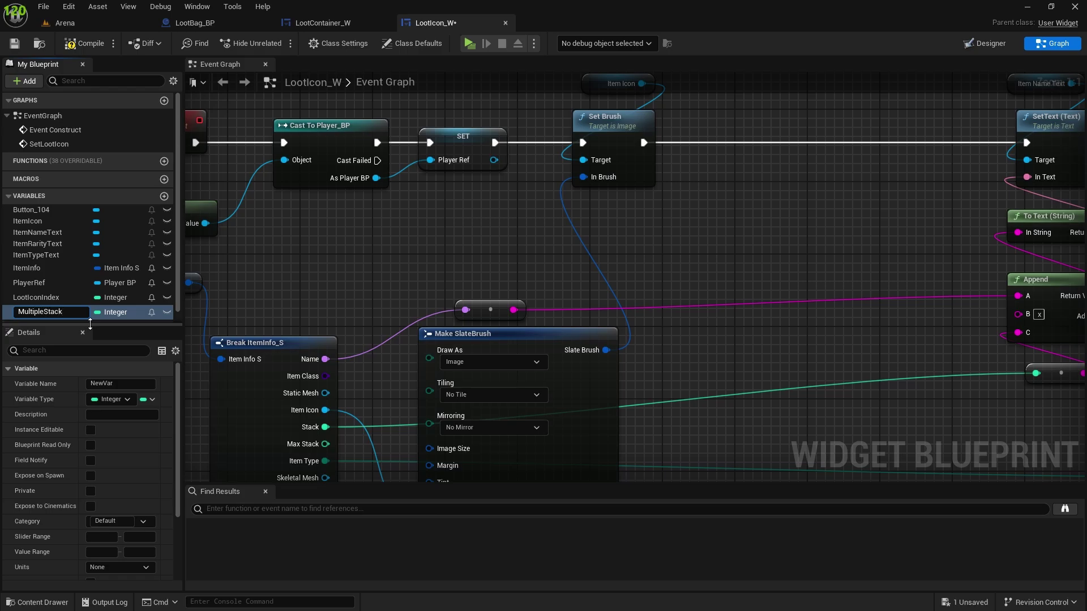
{"action": "left_click", "coordinate": [113, 313]}
{"action": "left_click", "coordinate": [122, 343]}
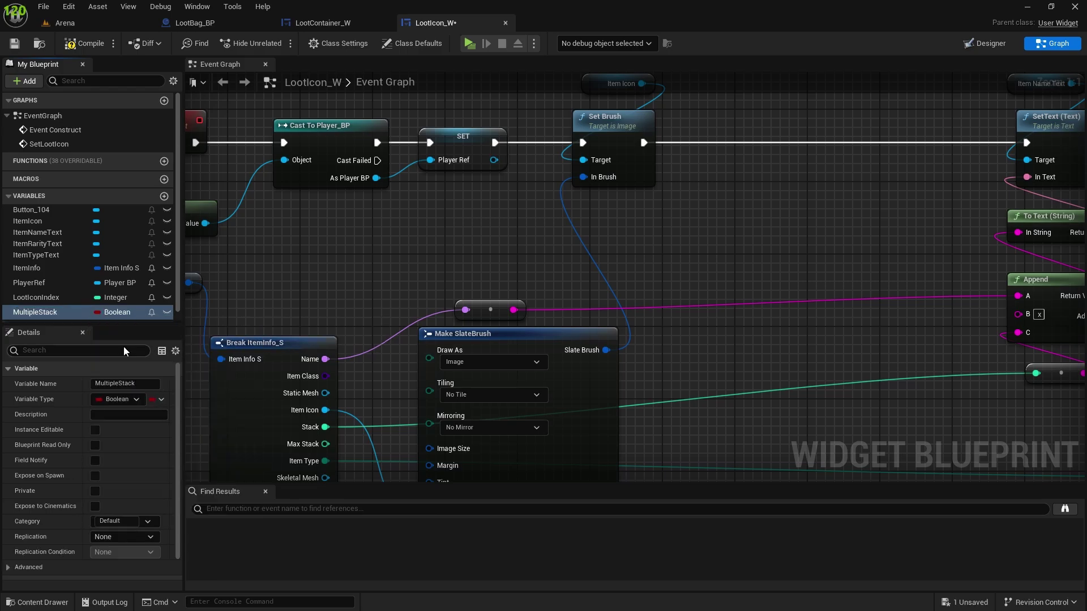
- Add a Greater (>) comparison that checks whether the Stack value from Break ItemInfo_S exceeds 1
{"action": "right_click_drag", "start_coordinate": [735, 376], "coordinate": [807, 208]}
{"action": "right_click_drag", "start_coordinate": [623, 224], "coordinate": [677, 357]}
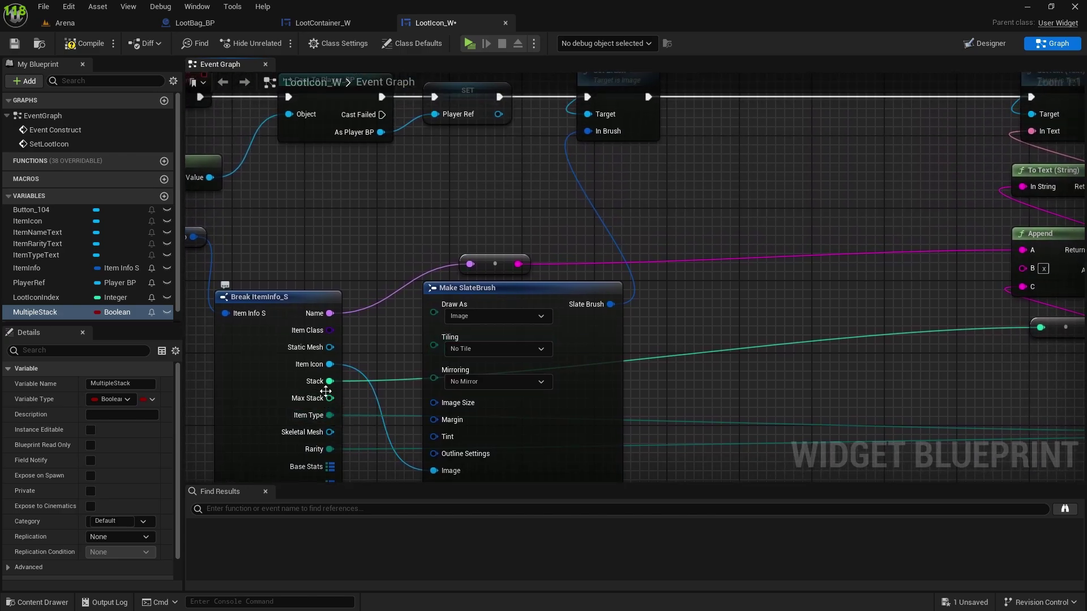
{"action": "left_click_drag", "start_coordinate": [329, 381], "coordinate": [750, 189]}
{"action": "type", "text": ">"}
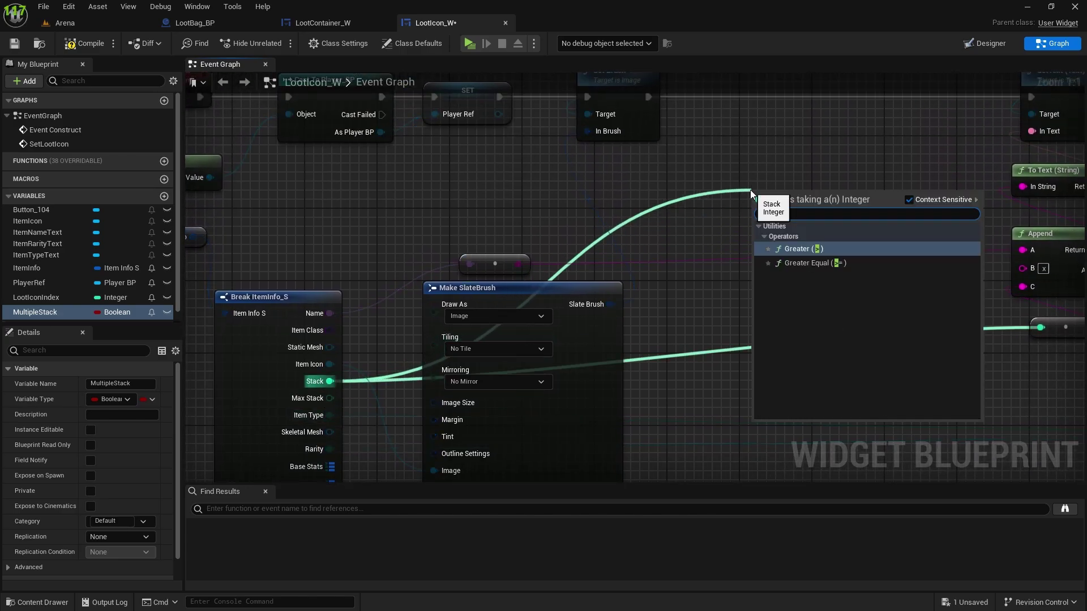
{"action": "left_click", "coordinate": [785, 245]}
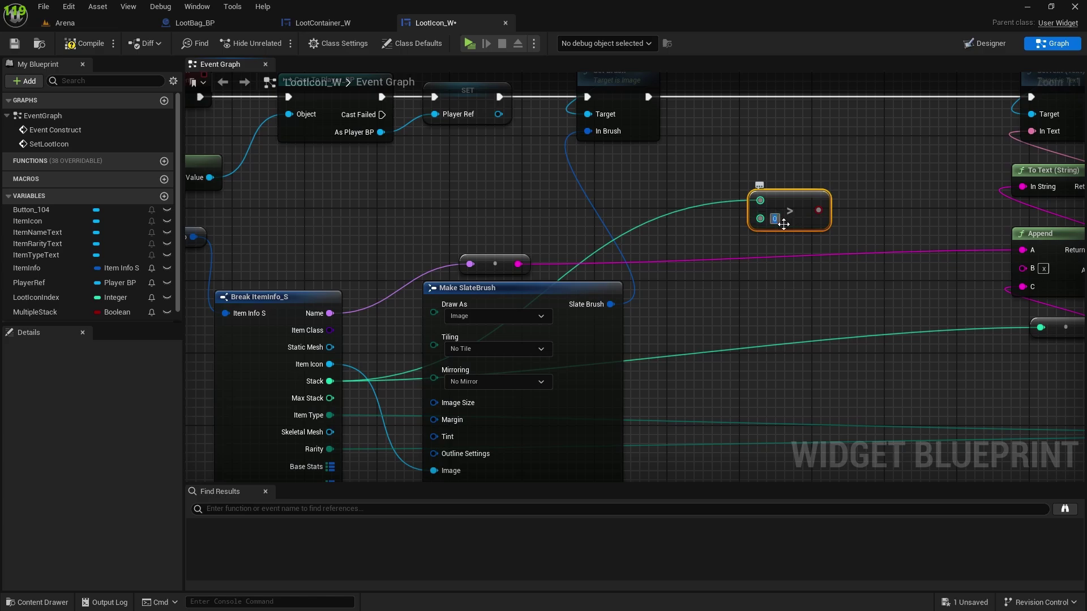
{"action": "type", "text": "1"}
{"action": "key", "text": "Return"}
- Set MultipleStack from the comparison result, wiring its Set node between Set Brush and the Item Name Text SetText
{"action": "left_click_drag", "start_coordinate": [35, 311], "coordinate": [819, 210]}
{"action": "mouse_move", "coordinate": [903, 212]}
{"action": "left_mouse_down"}
{"action": "mouse_move", "coordinate": [795, 127]}
{"action": "mouse_move", "coordinate": [786, 95]}
{"action": "left_mouse_up"}
{"action": "right_click_drag", "start_coordinate": [786, 95], "coordinate": [658, 236]}
{"action": "left_click_drag", "start_coordinate": [520, 238], "coordinate": [522, 241]}
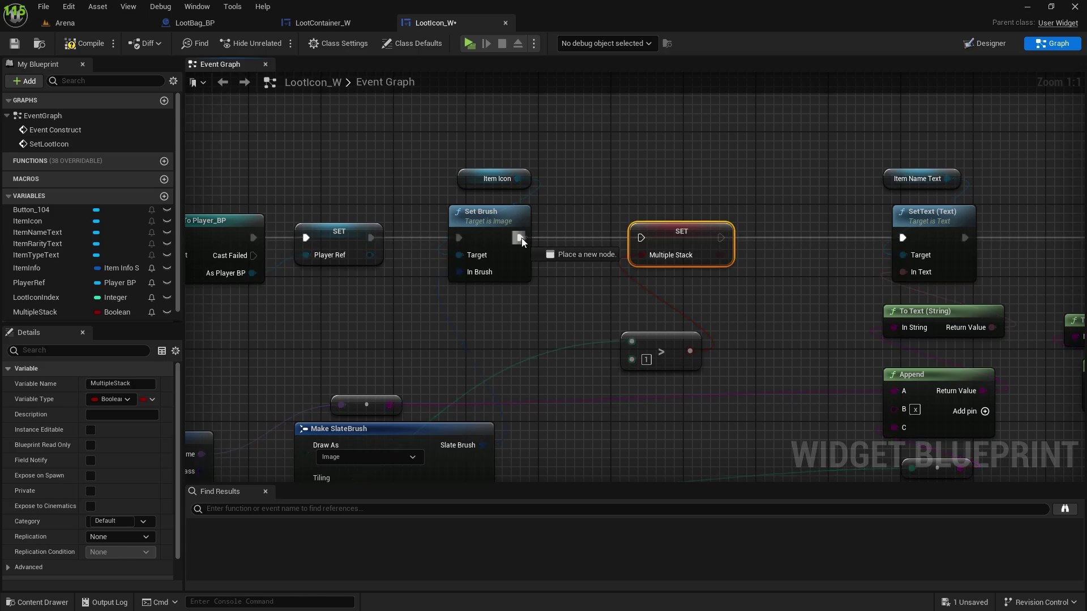
{"action": "left_click_drag", "start_coordinate": [639, 237], "coordinate": [641, 238]}
{"action": "left_click_drag", "start_coordinate": [720, 238], "coordinate": [903, 238]}
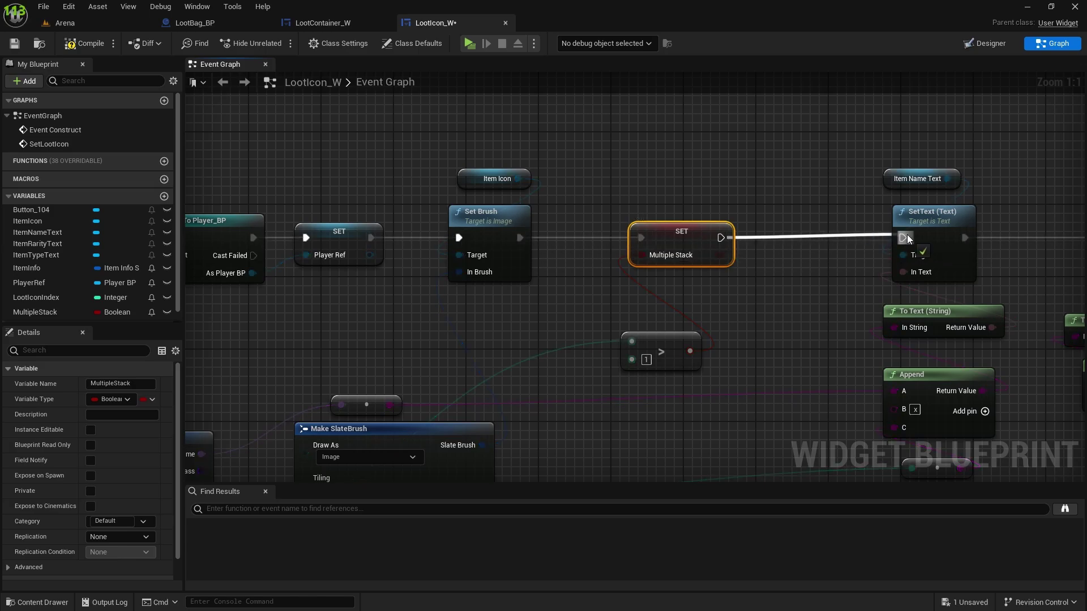
- Move the item name Append group aside and add a Select node indexed by MultipleStack next to it
{"action": "right_click_drag", "start_coordinate": [907, 234], "coordinate": [663, 146]}
{"action": "right_click_drag", "start_coordinate": [692, 284], "coordinate": [638, 332]}
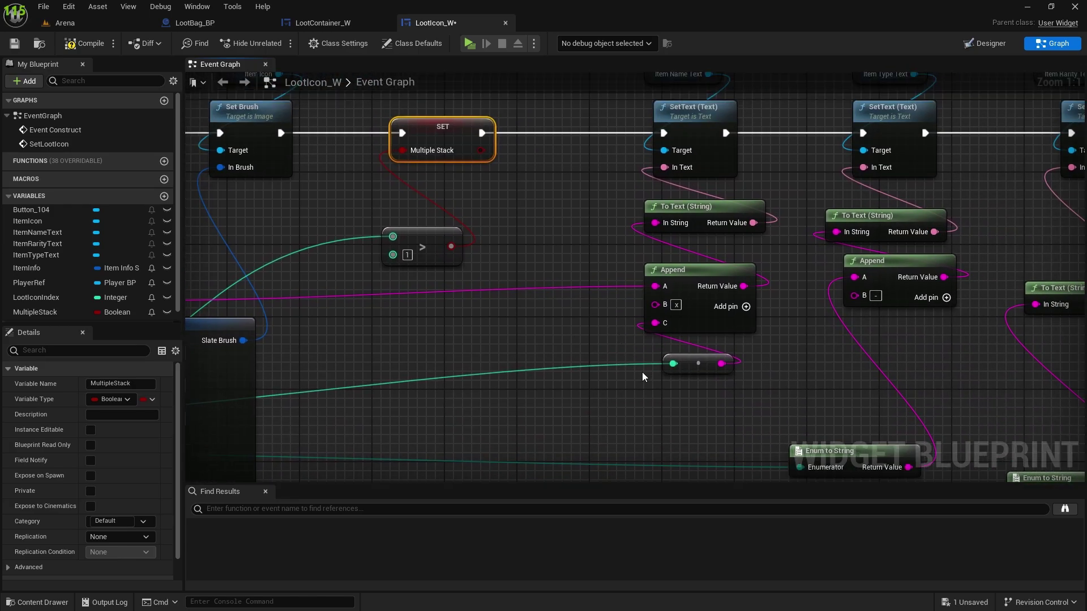
{"action": "left_click_drag", "start_coordinate": [649, 401], "coordinate": [541, 278]}
{"action": "right_click", "coordinate": [711, 304]}
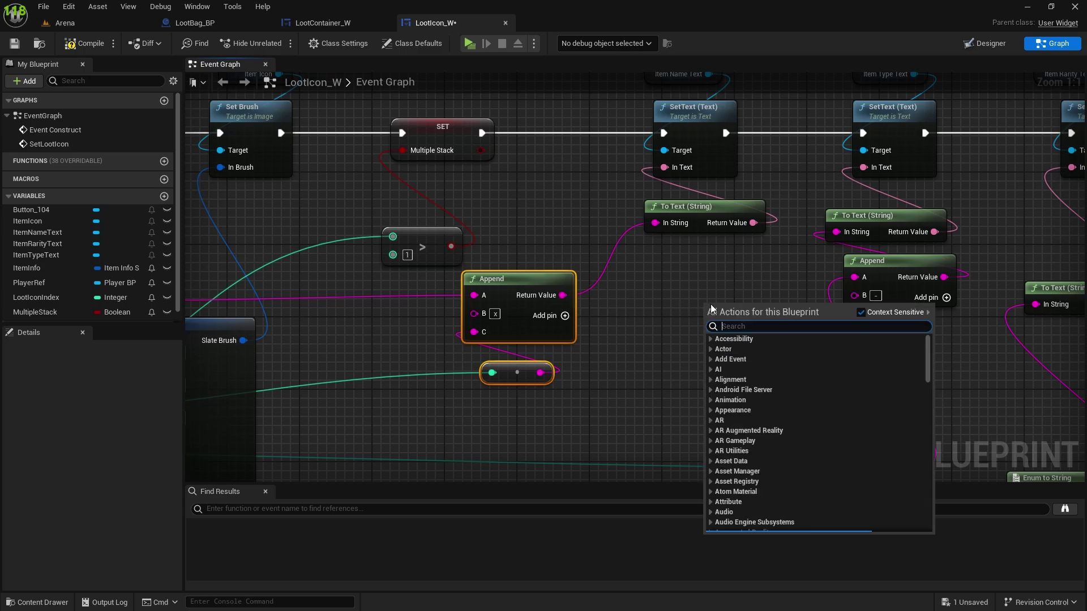
{"action": "type", "text": "select"}
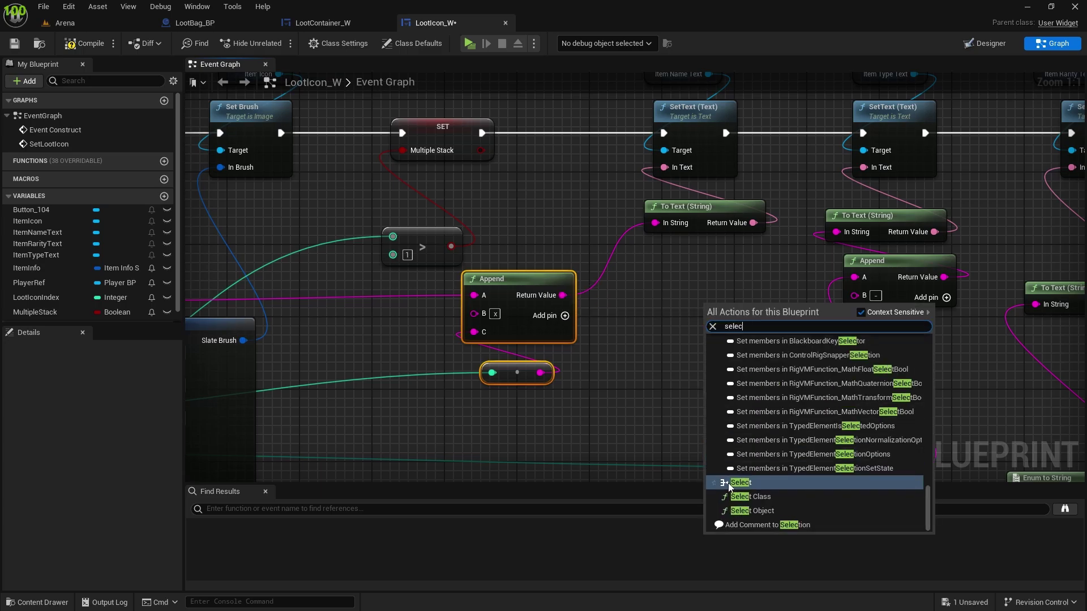
{"action": "left_click", "coordinate": [728, 483]}
{"action": "left_click_drag", "start_coordinate": [726, 378], "coordinate": [617, 388]}
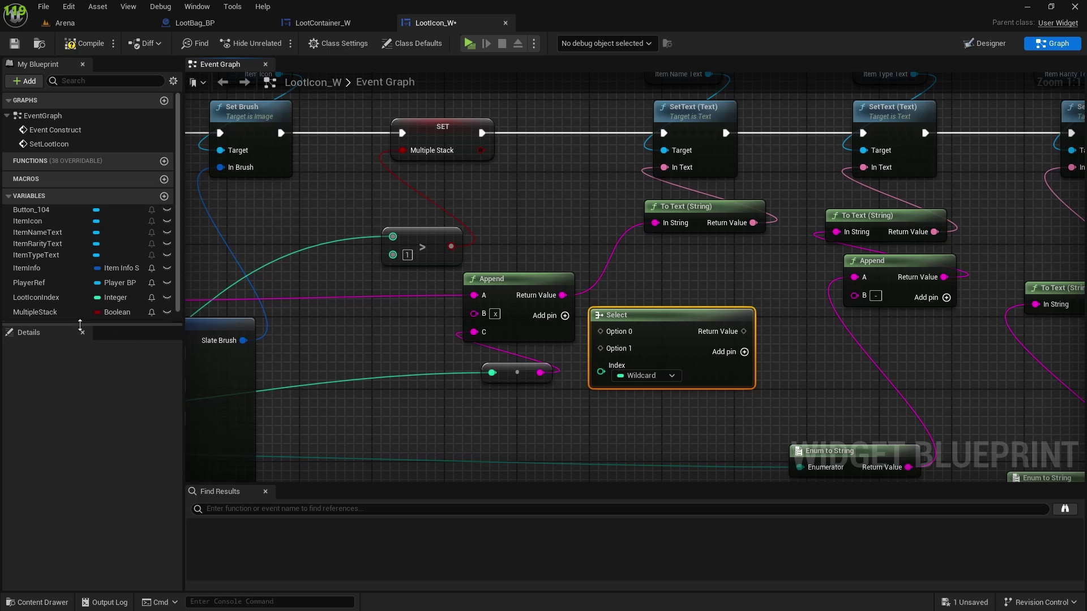
{"action": "left_click_drag", "start_coordinate": [35, 312], "coordinate": [687, 409]}
{"action": "left_click", "coordinate": [645, 340]}
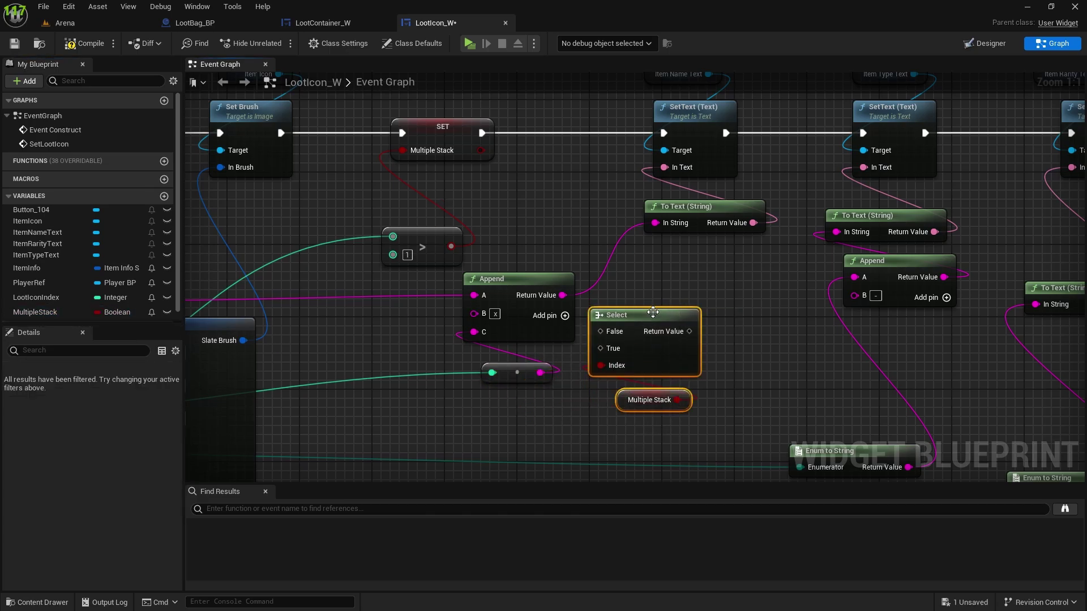
- Route the Append result through Select's True option into the item name's To Text, and place Select beneath that node
{"action": "right_click_drag", "start_coordinate": [565, 296], "coordinate": [570, 236]}
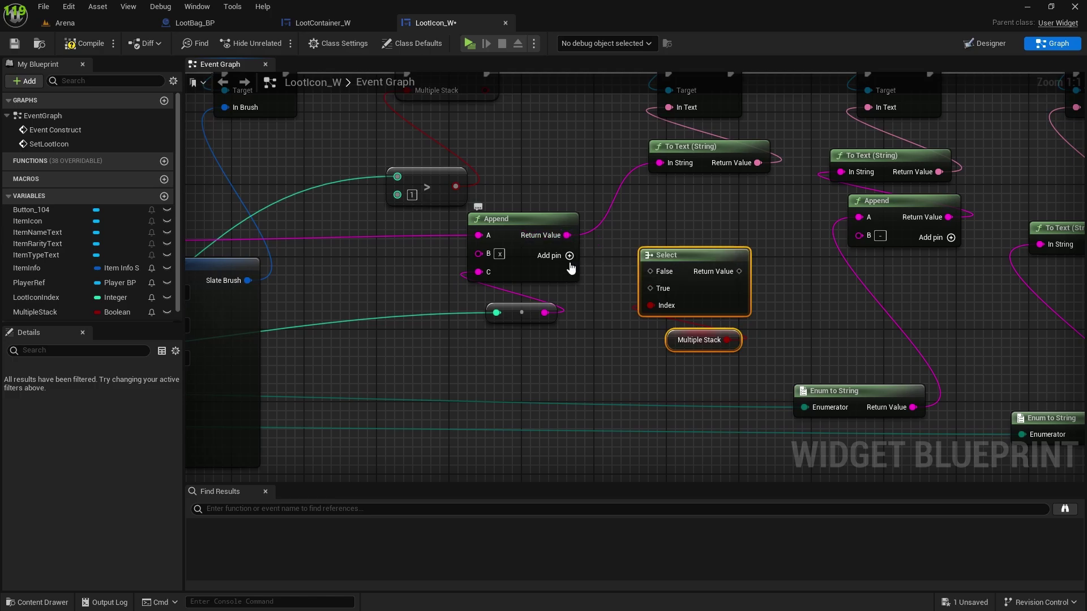
{"action": "right_click_drag", "start_coordinate": [638, 266], "coordinate": [568, 261]}
{"action": "left_click_drag", "start_coordinate": [562, 234], "coordinate": [655, 290]}
{"action": "left_click", "coordinate": [605, 219], "text": "alt"}
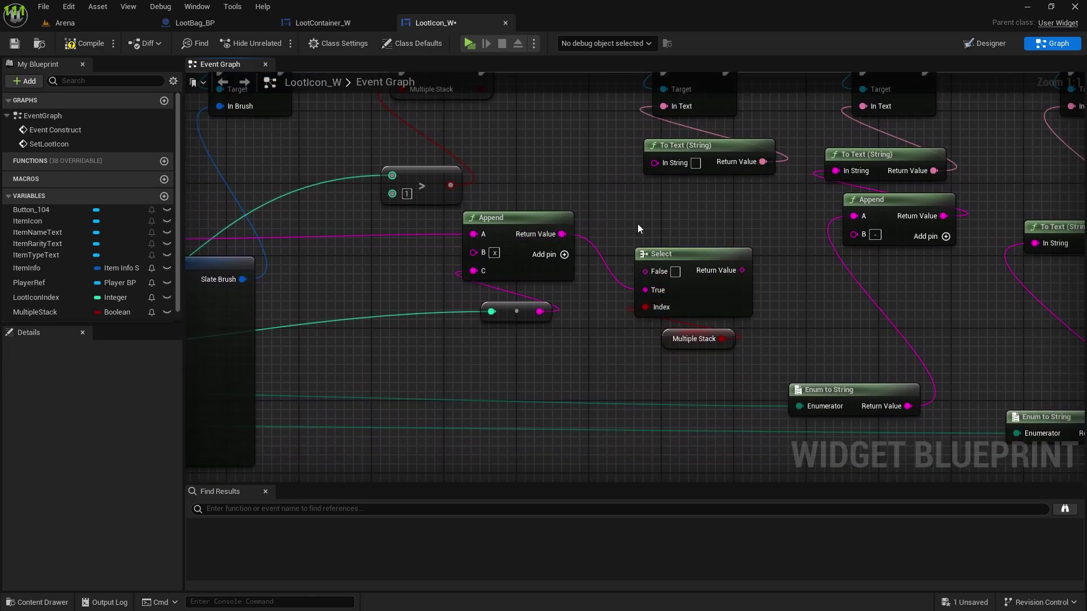
{"action": "left_click_drag", "start_coordinate": [685, 186], "coordinate": [753, 137]}
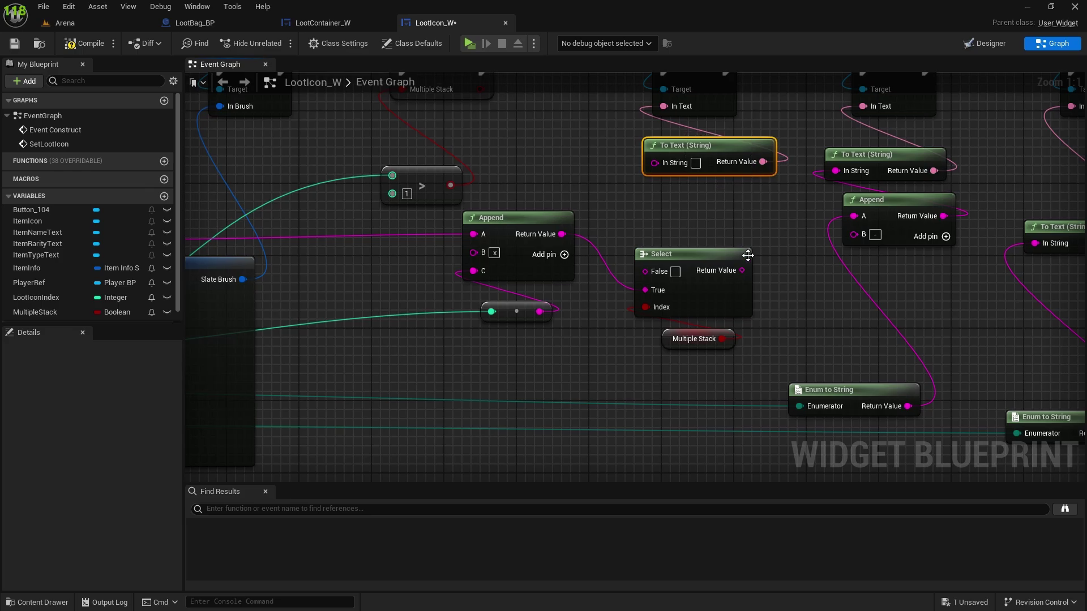
{"action": "left_click_drag", "start_coordinate": [742, 270], "coordinate": [652, 146]}
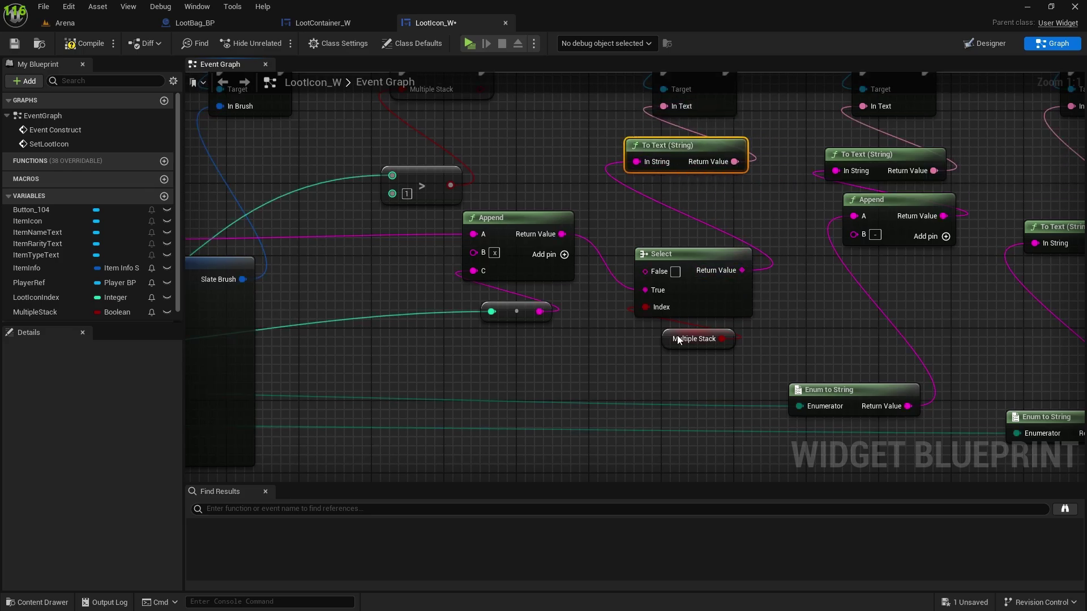
{"action": "left_click_drag", "start_coordinate": [758, 359], "coordinate": [696, 199]}
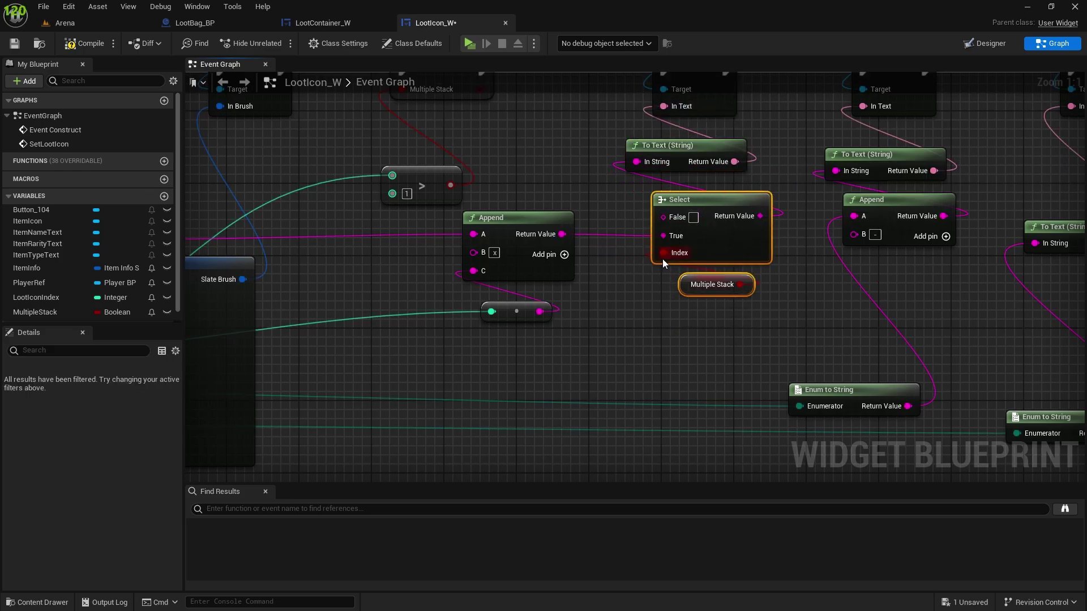
- Connect Name from Break ItemInfo_S to Select's False option, and tidy the conversion and Append nodes
{"action": "right_click_drag", "start_coordinate": [631, 243], "coordinate": [1086, 206]}
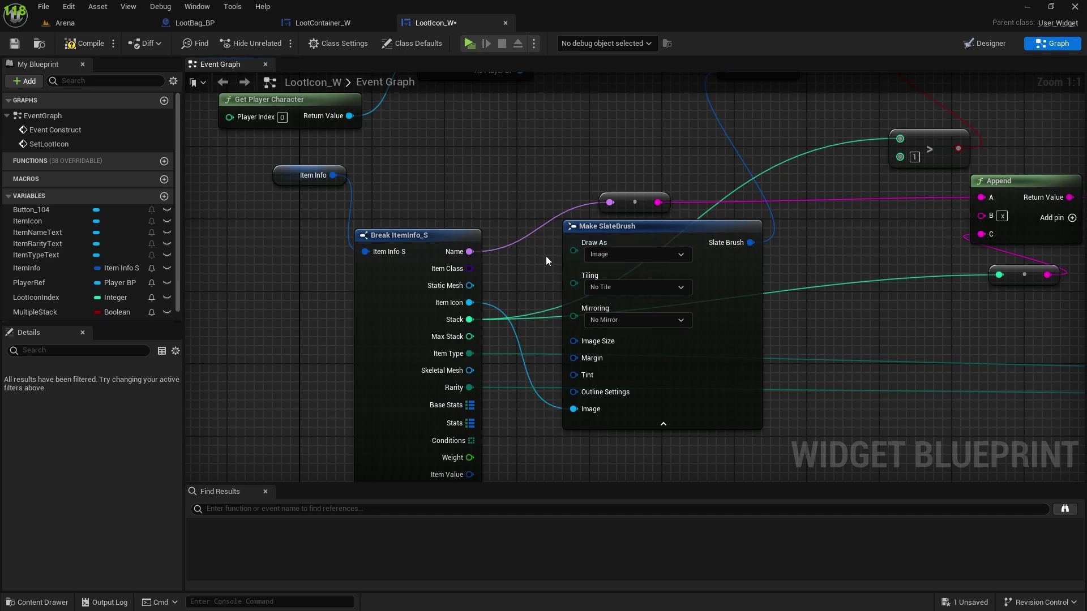
{"action": "left_click_drag", "start_coordinate": [471, 251], "coordinate": [718, 182]}
{"action": "right_click_drag", "start_coordinate": [372, 232], "coordinate": [561, 240]}
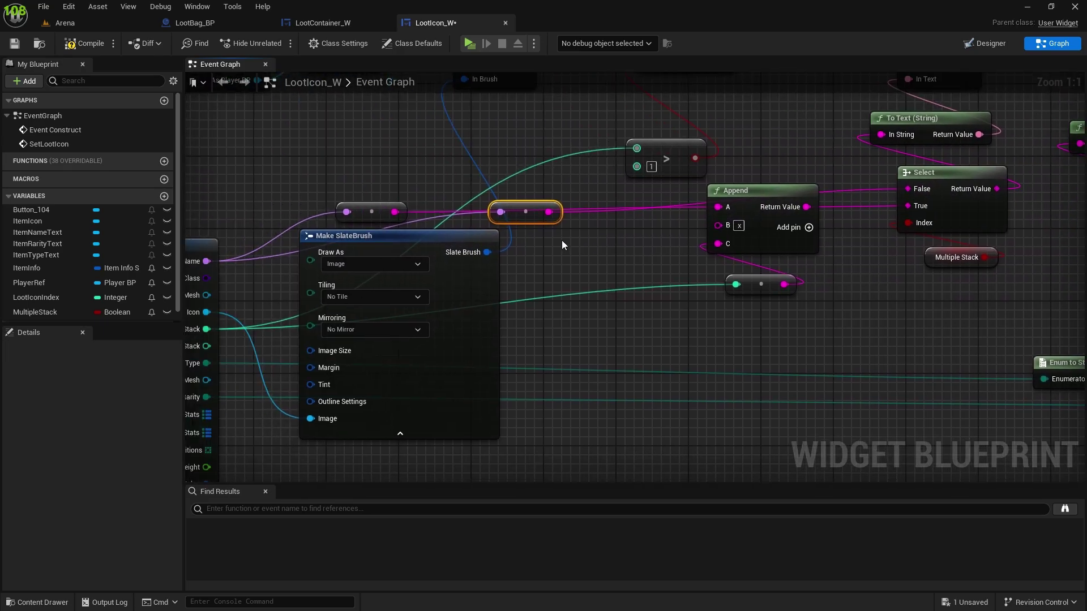
{"action": "left_click_drag", "start_coordinate": [532, 220], "coordinate": [304, 198]}
{"action": "left_click", "coordinate": [761, 284]}
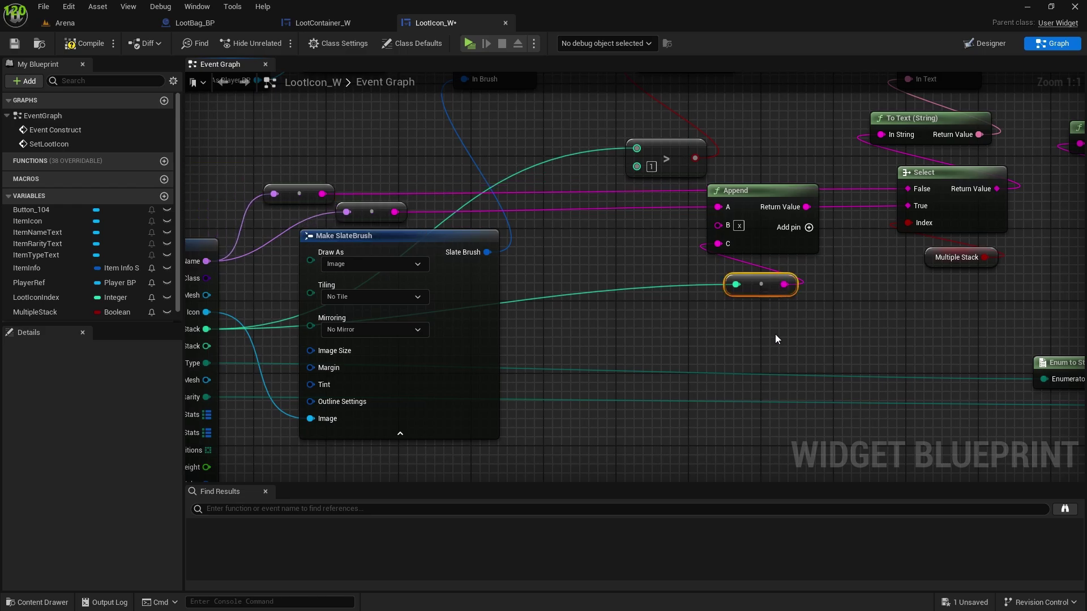
{"action": "right_click_drag", "start_coordinate": [819, 318], "coordinate": [724, 341]}
{"action": "scroll", "coordinate": [713, 340], "scroll_direction": "down", "scroll_amount": 2}
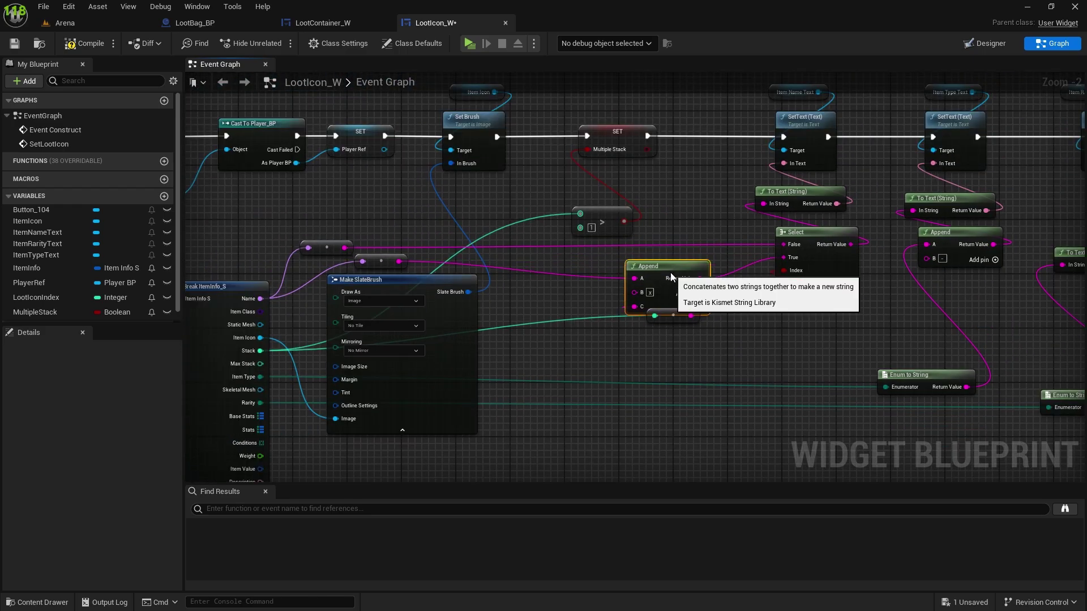
{"action": "left_click", "coordinate": [676, 248]}
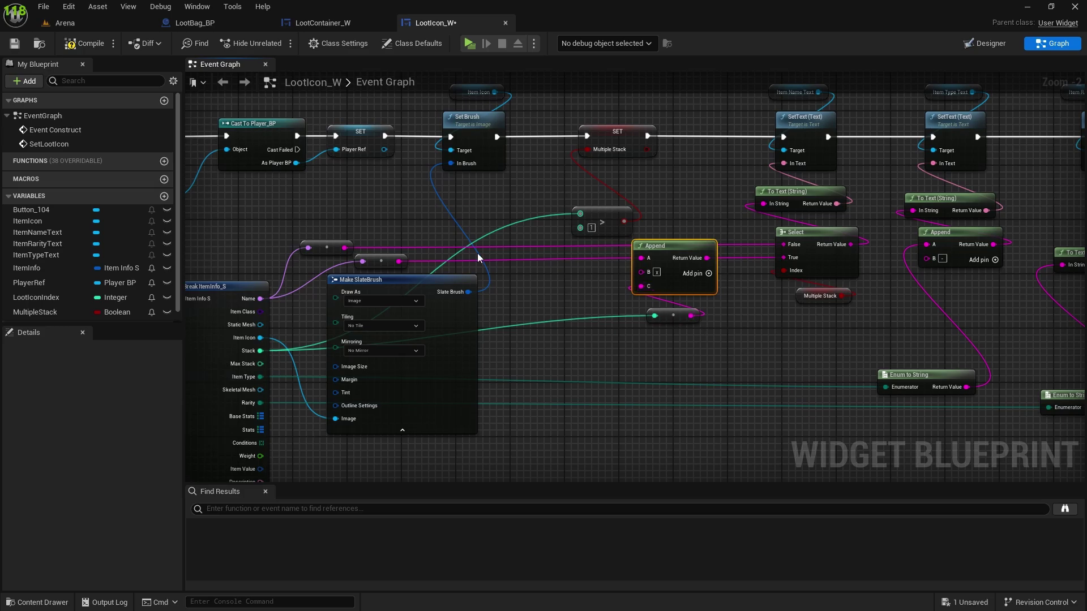
- Compile and save LootIcon_W, and play-test the Arena level to check the item names in a loot bag
{"action": "left_click", "coordinate": [83, 43]}
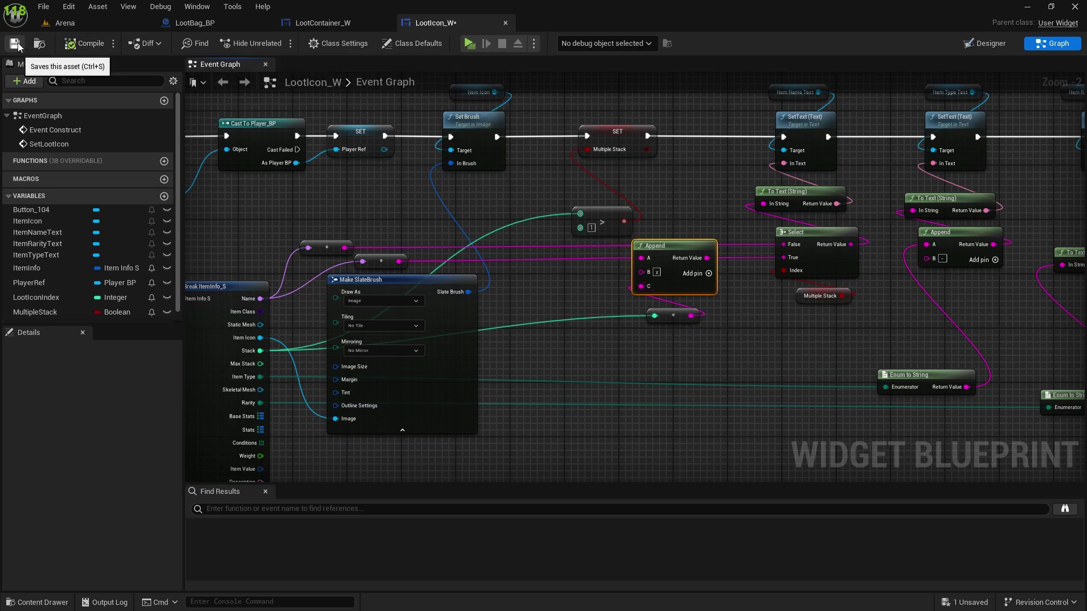
{"action": "left_click", "coordinate": [87, 22]}
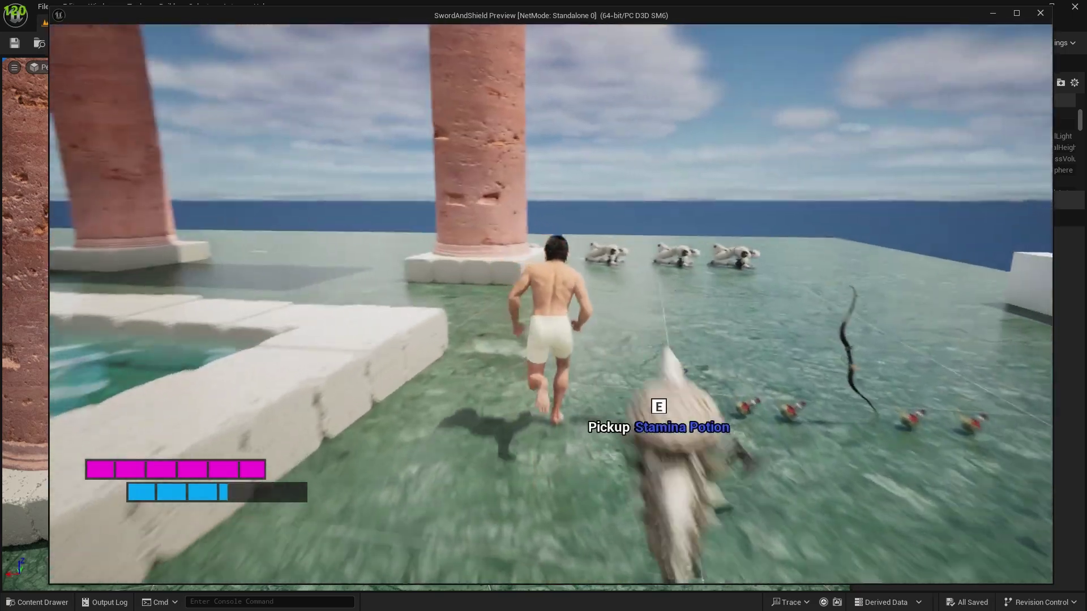
{"action": "key", "text": "w"}
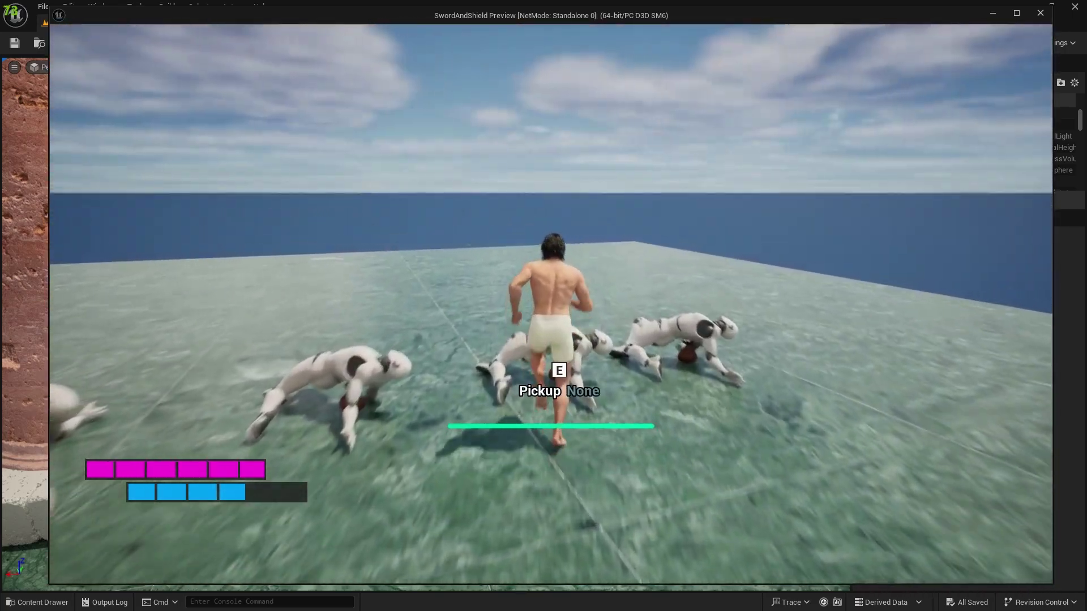
{"action": "key", "text": "e"}
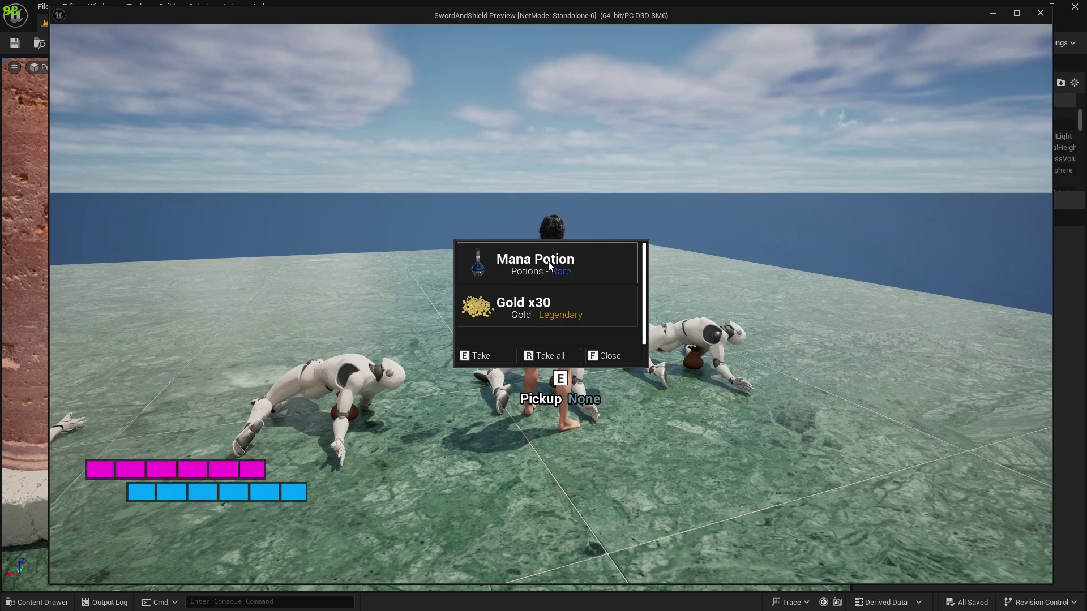
{"action": "key", "text": "Escape"}
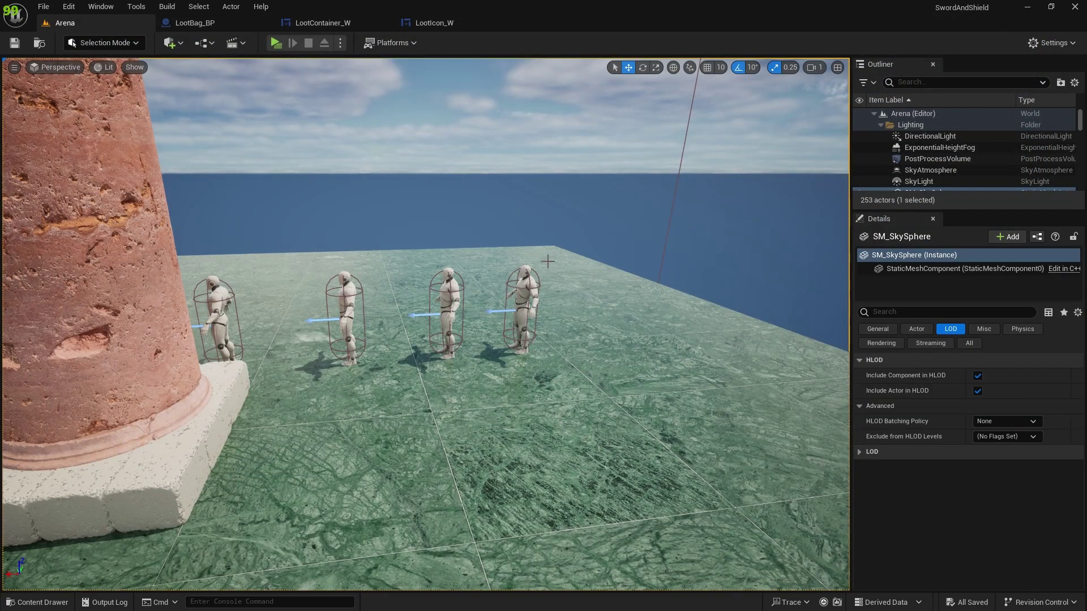